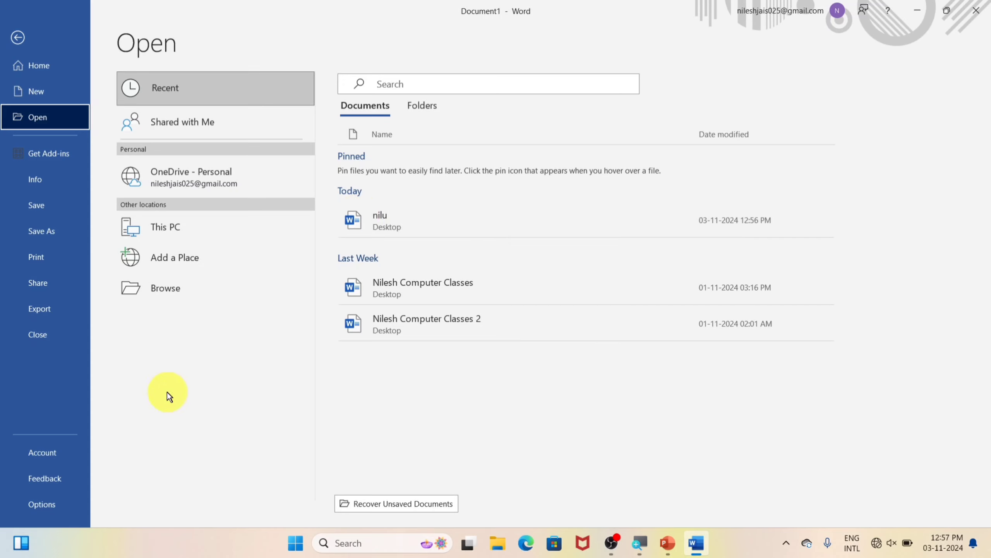
# Open the nilu document from the Desktop folder
pyautogui.click(169, 291)
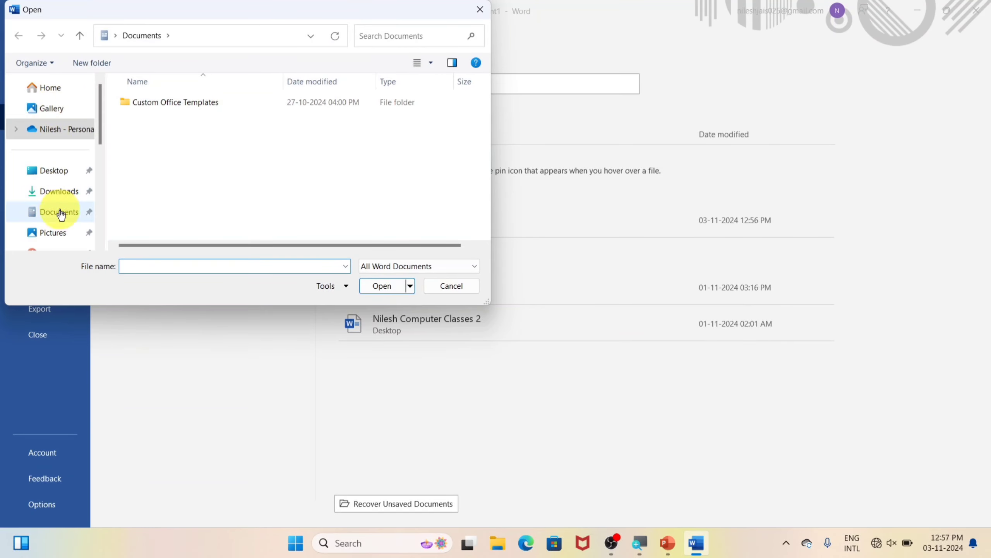
pyautogui.click(62, 171)
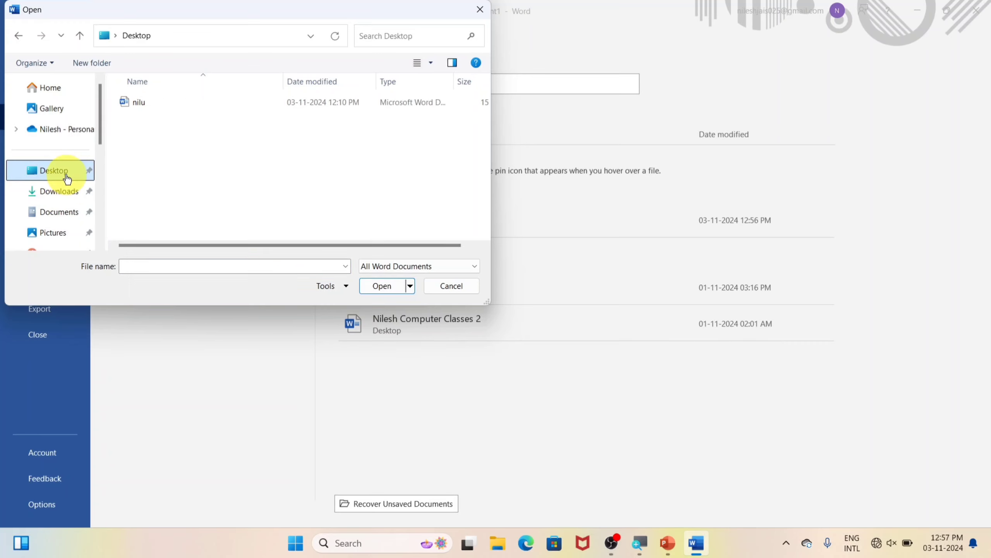
pyautogui.click(161, 99)
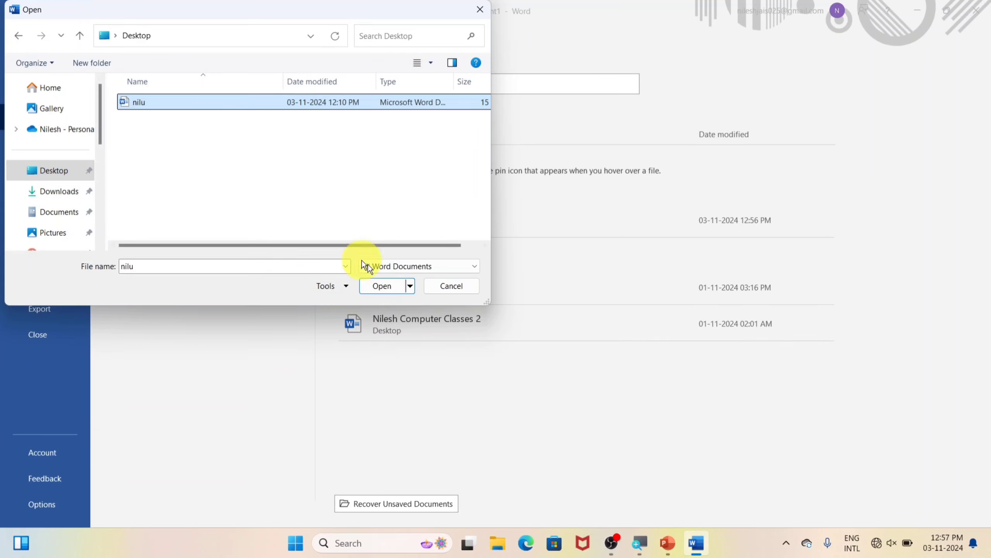
pyautogui.click(381, 286)
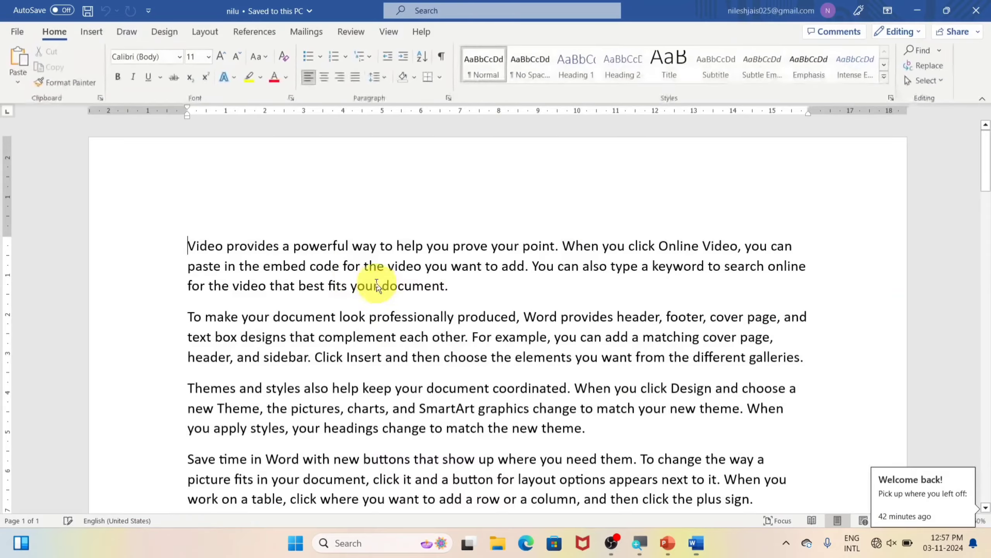
# Scroll through nilu briefly, then go back to the File home screen
pyautogui.scroll(-5, 360, 231)
pyautogui.scroll(-4, 359, 234)
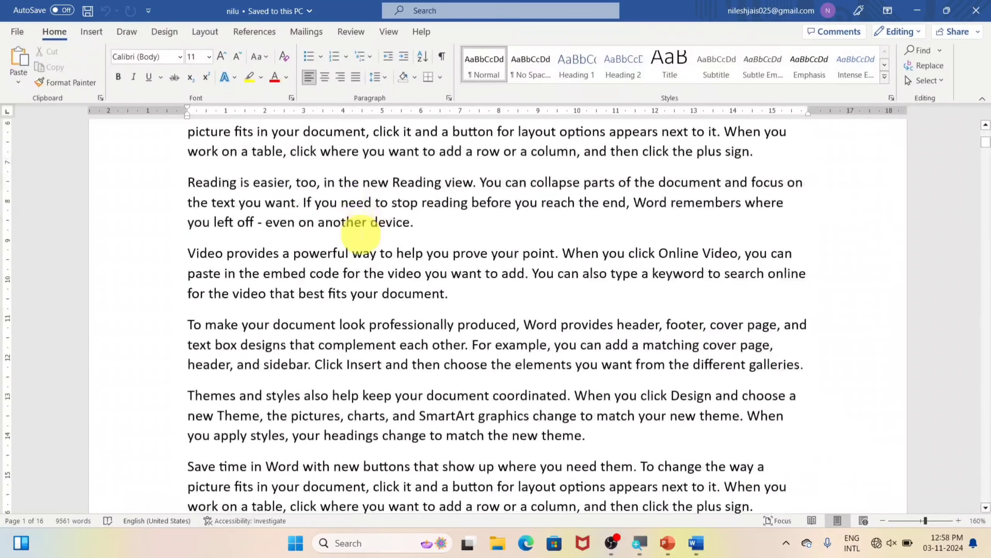
pyautogui.scroll(8, 359, 230)
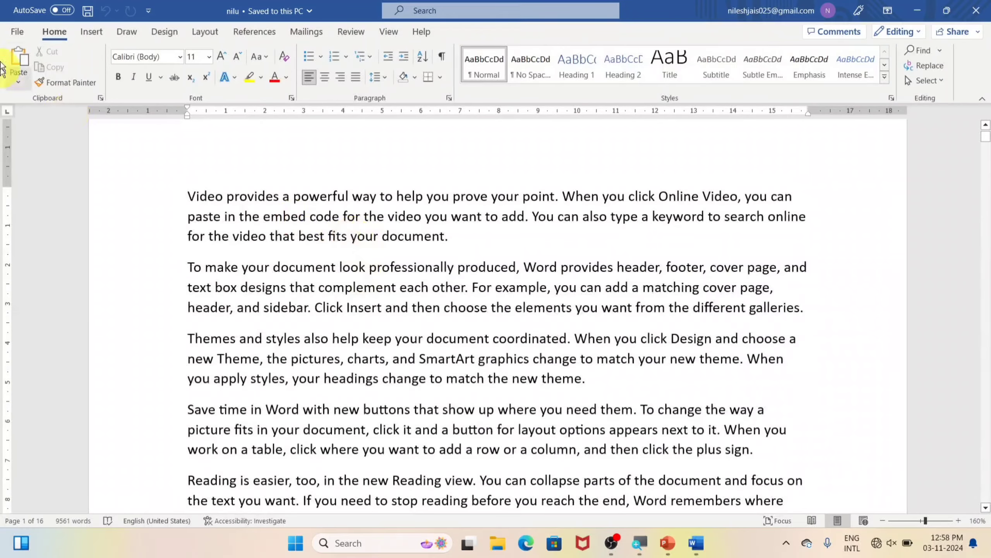
pyautogui.click(16, 32)
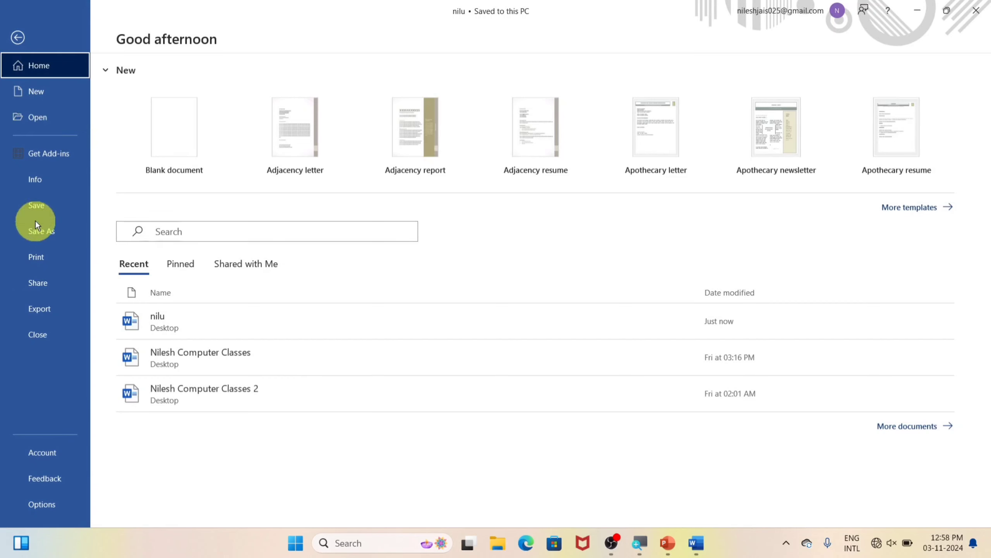
# Browse This PC and the Desktop folder without opening anything, check Recent, then exit backstage
pyautogui.click(43, 125)
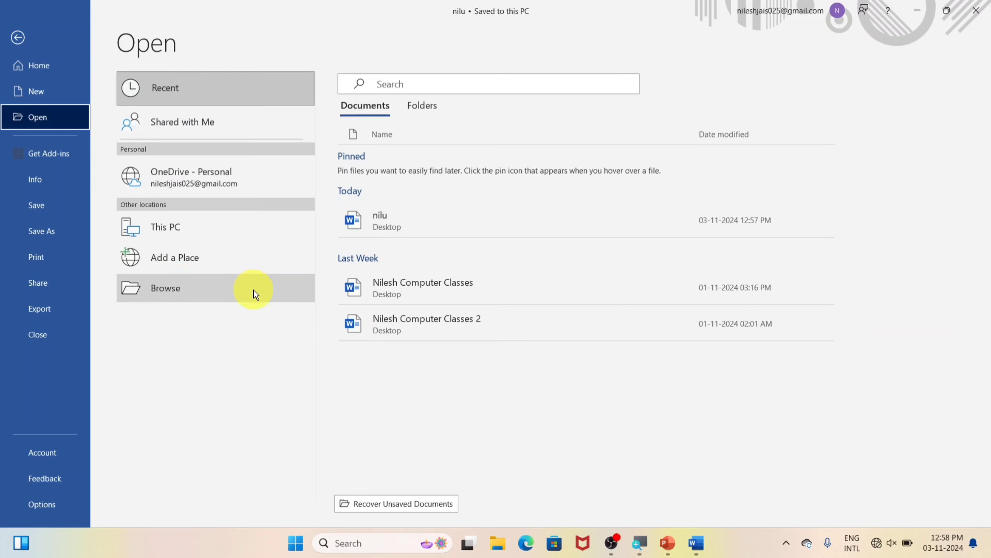
pyautogui.click(176, 232)
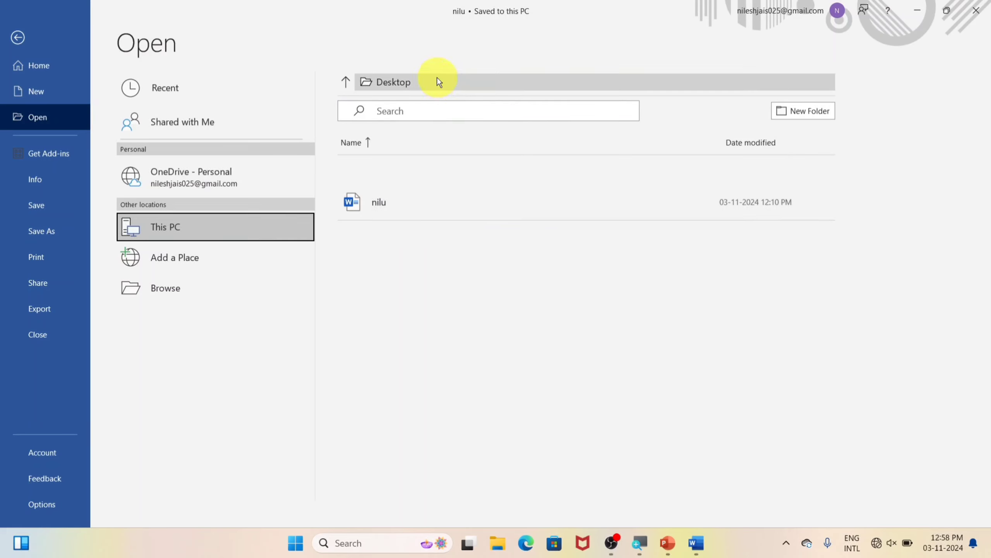
pyautogui.click(380, 83)
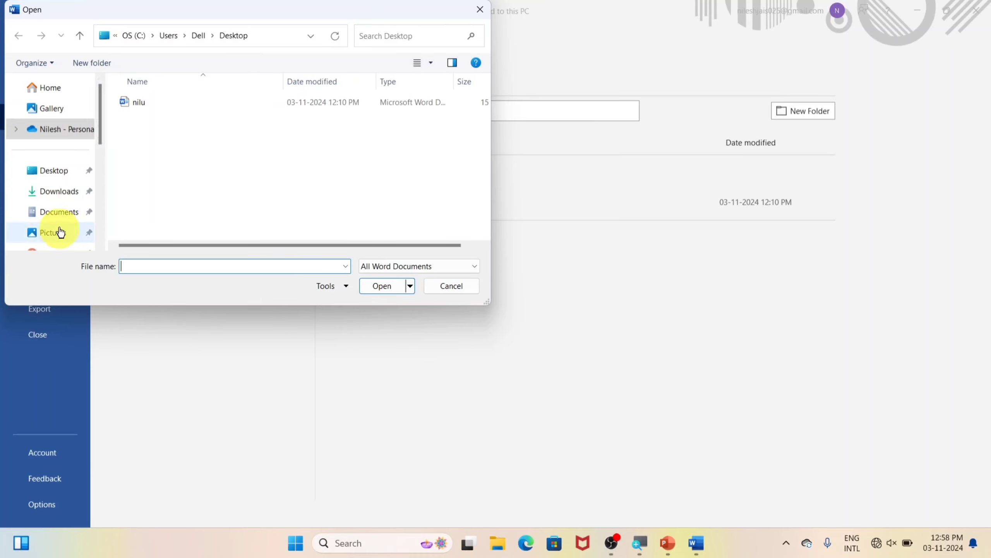
pyautogui.scroll(-5, 54, 109)
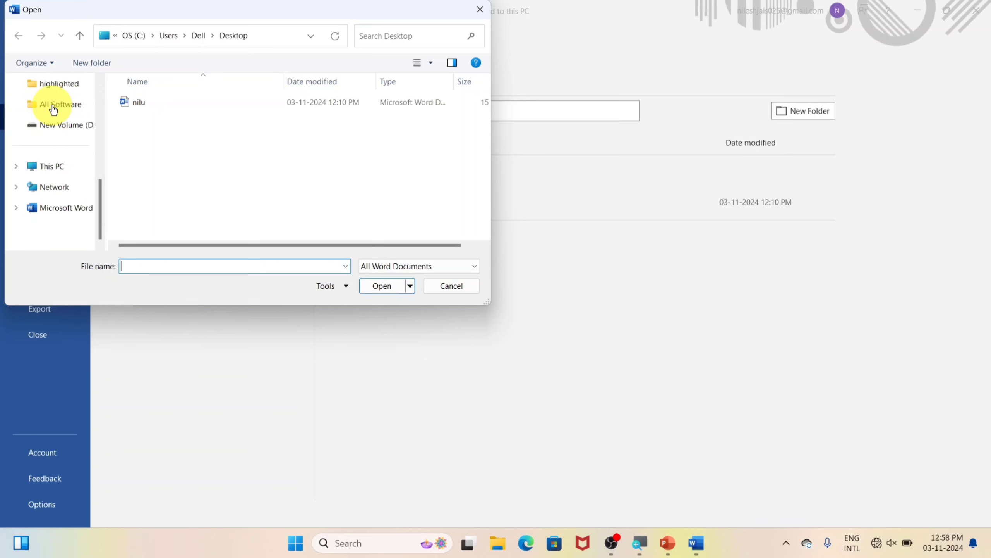
pyautogui.click(459, 288)
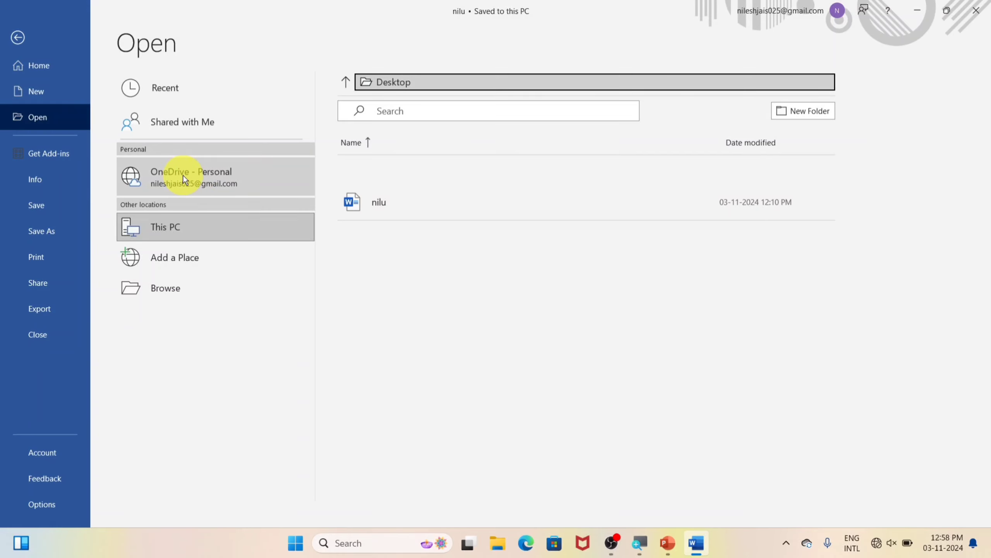
pyautogui.click(229, 87)
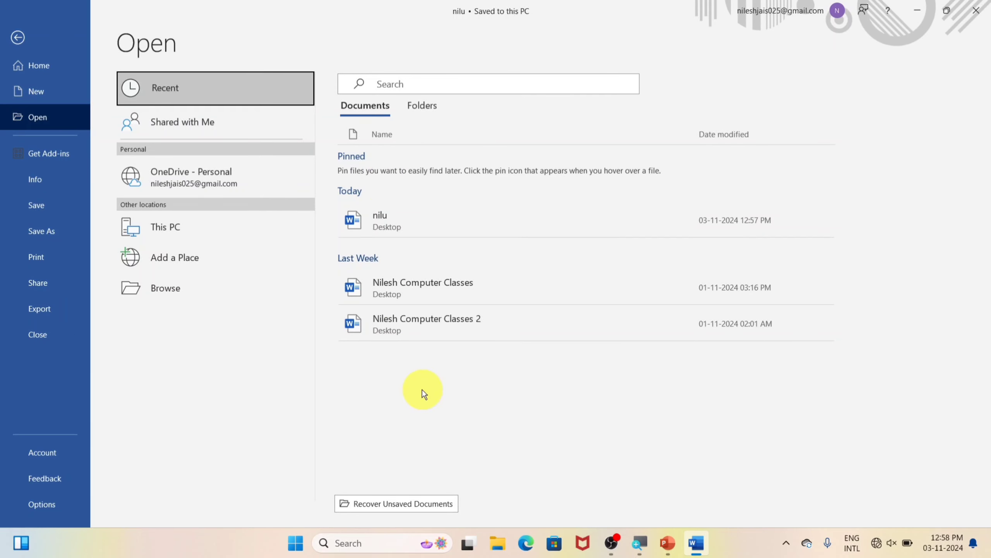
pyautogui.click(18, 38)
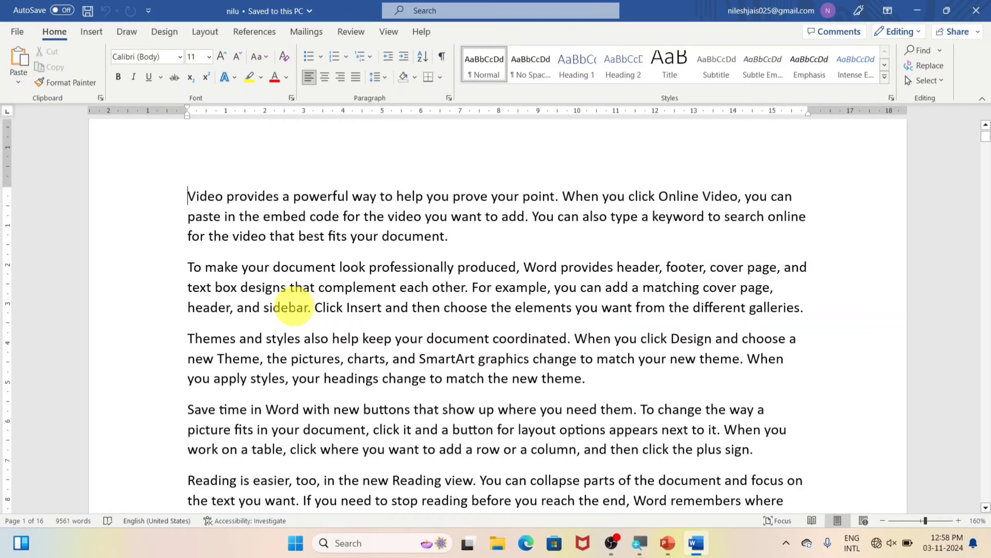
# Call up and dismiss the Open page (Ctrl+O) and Open dialog (Ctrl+F12), then show File home
pyautogui.hotkey('ctrl', 'o')
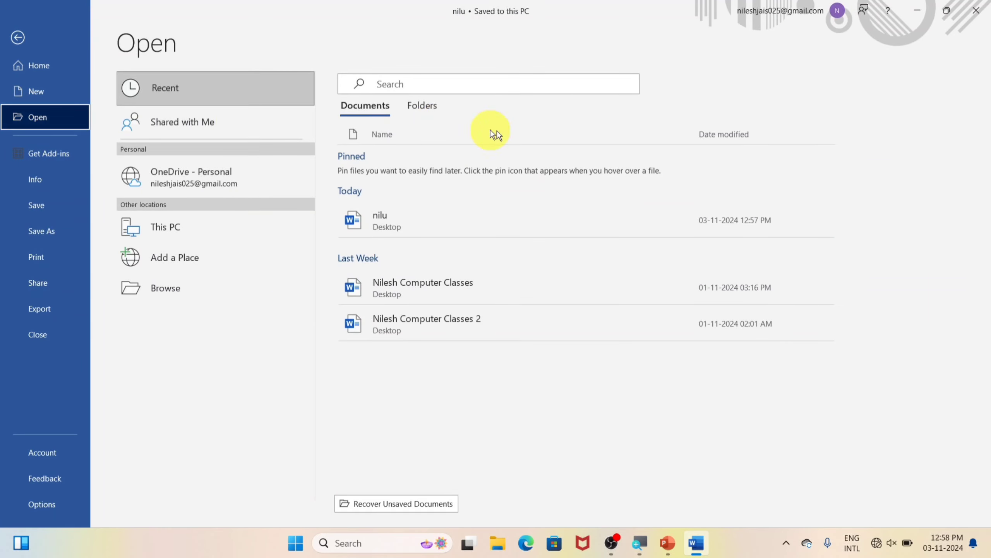
pyautogui.press('Escape')
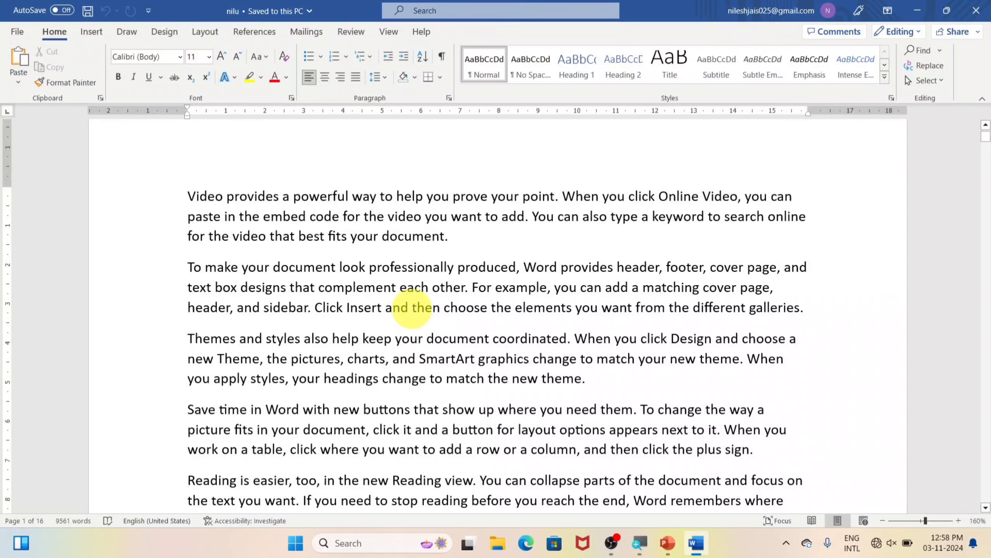
pyautogui.hotkey('ctrl', 'F12')
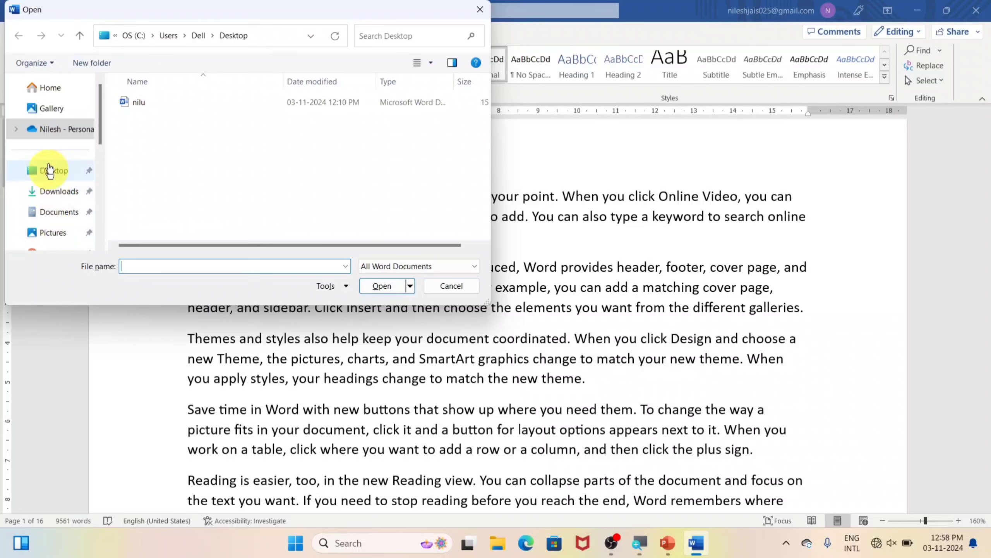
pyautogui.click(457, 286)
pyautogui.click(14, 29)
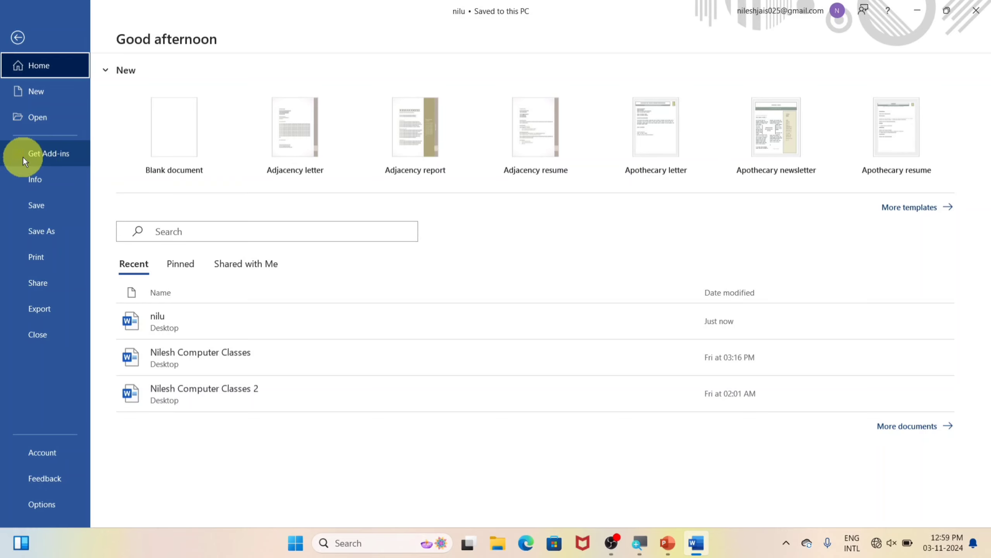
# Try the Get Add-ins store, close it after it fails to load, and show the Insert ribbon
pyautogui.click(59, 157)
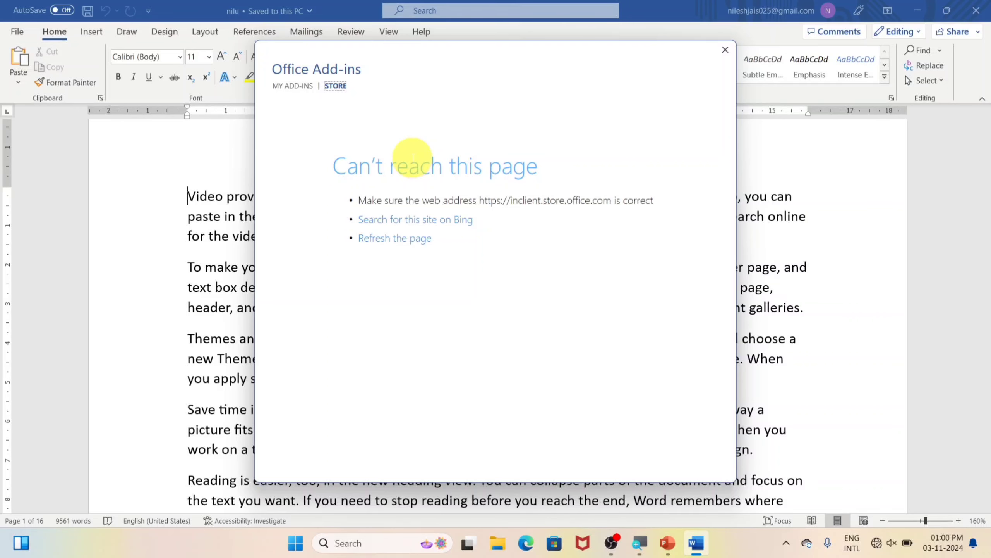
pyautogui.click(723, 50)
pyautogui.click(91, 32)
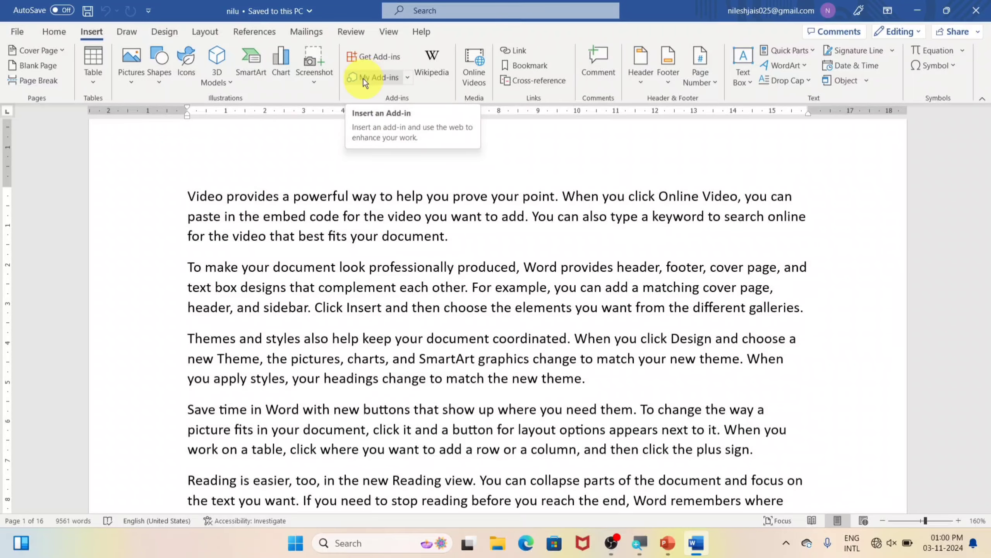
# Review nilu's Info page properties, then move on to the New page
pyautogui.click(14, 32)
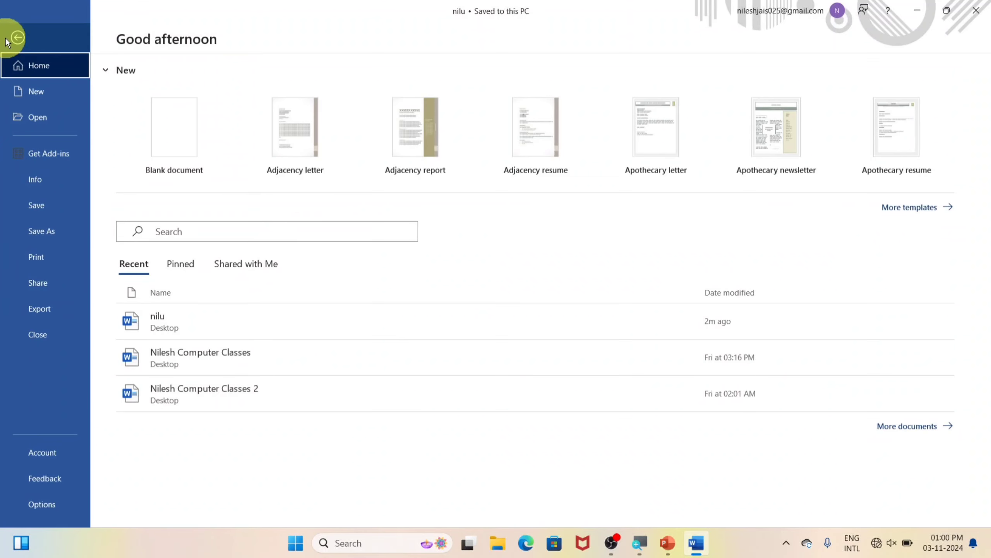
pyautogui.click(61, 185)
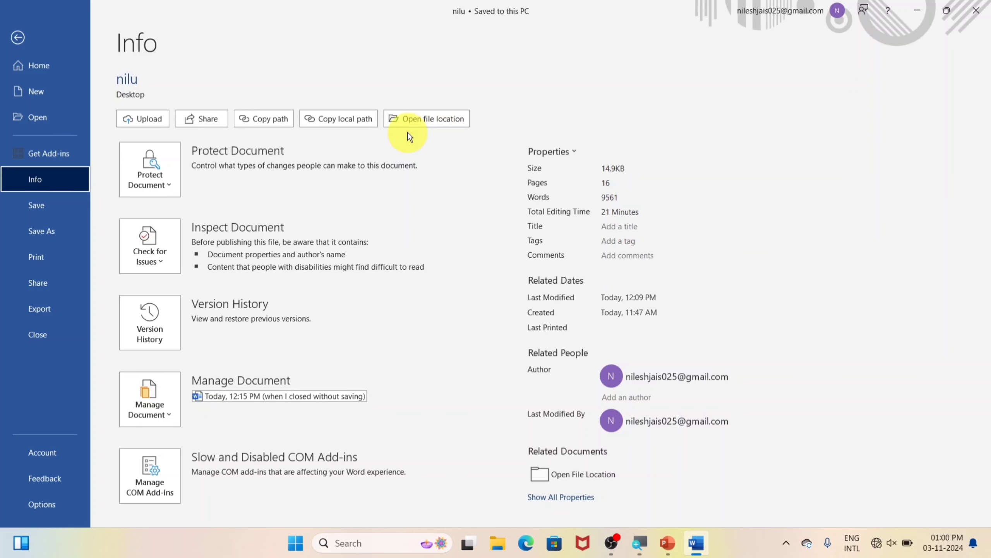
pyautogui.click(60, 95)
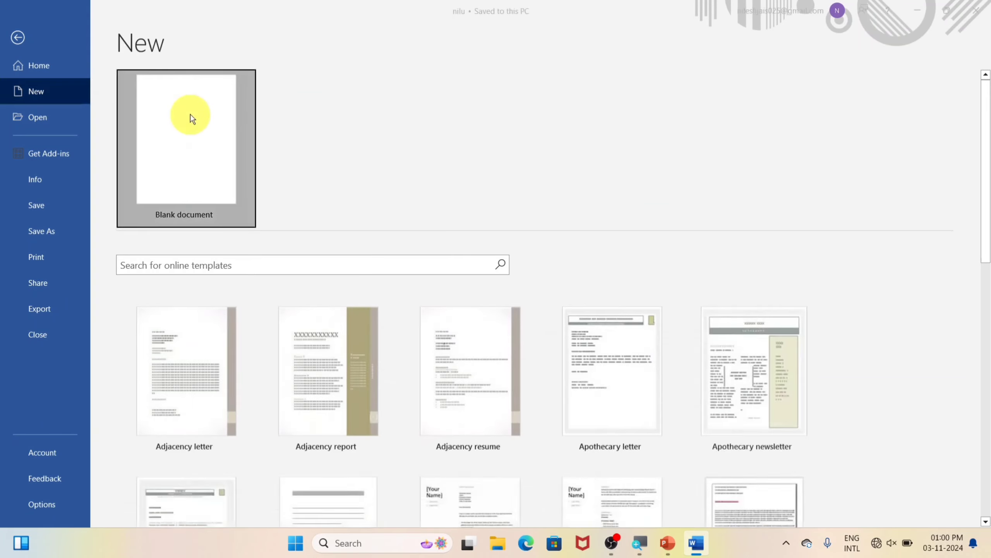
# Create a blank Document2 and check its Info page
pyautogui.click(191, 114)
pyautogui.click(16, 30)
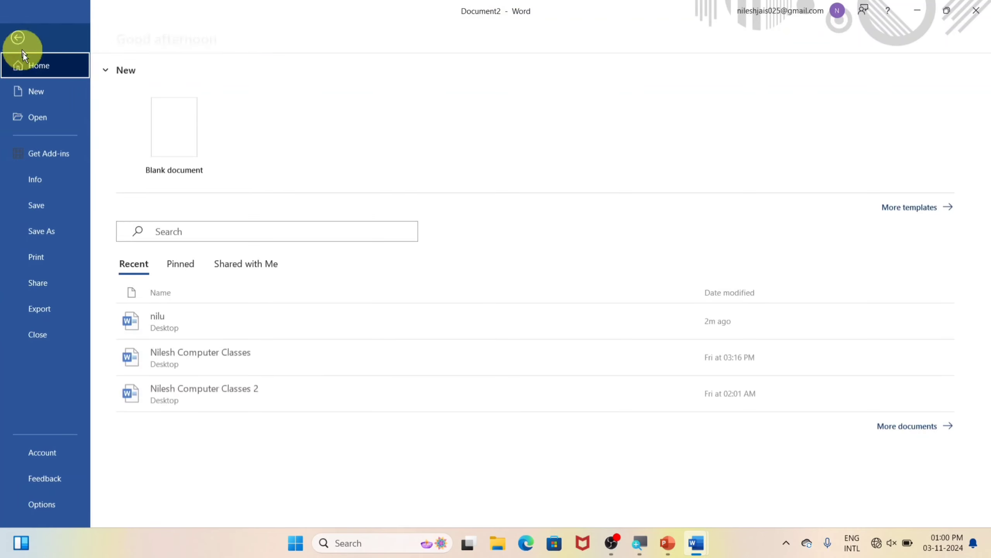
pyautogui.click(51, 185)
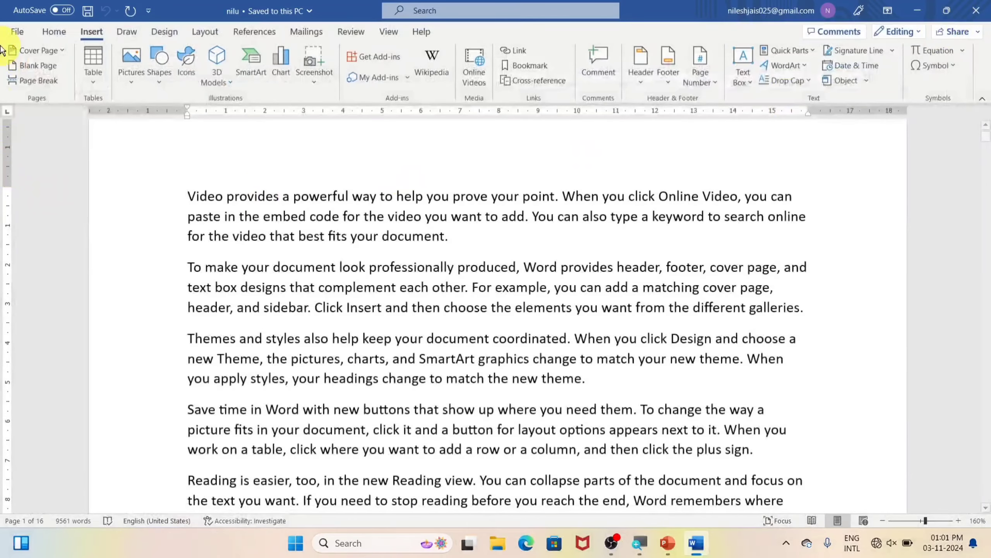
# Go to nilu's Info page and start the Upload command
pyautogui.click(16, 33)
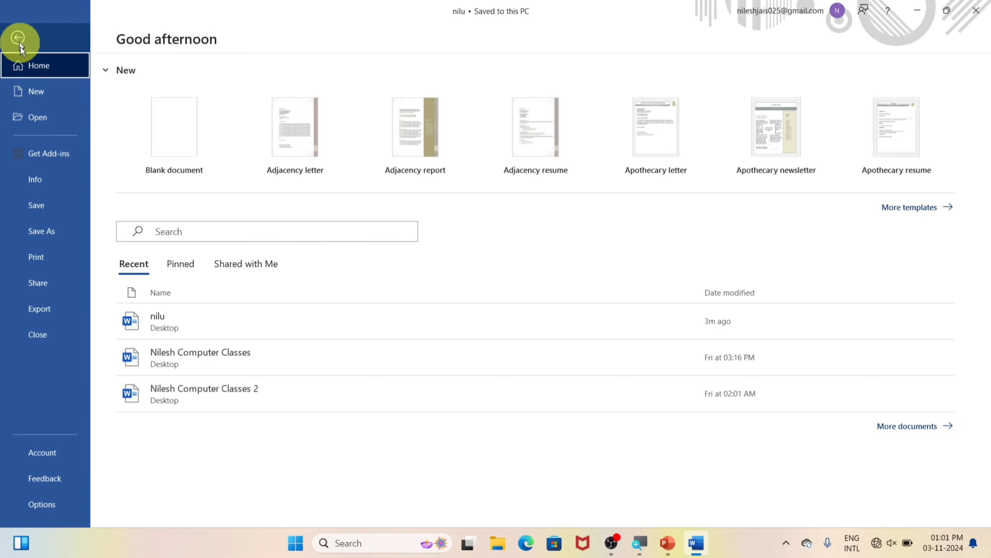
pyautogui.click(50, 177)
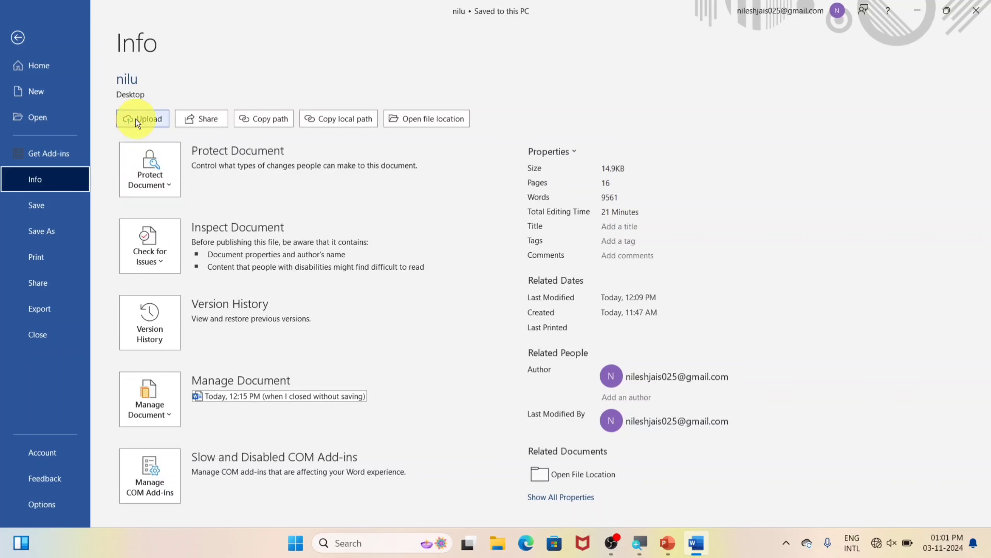
pyautogui.click(137, 118)
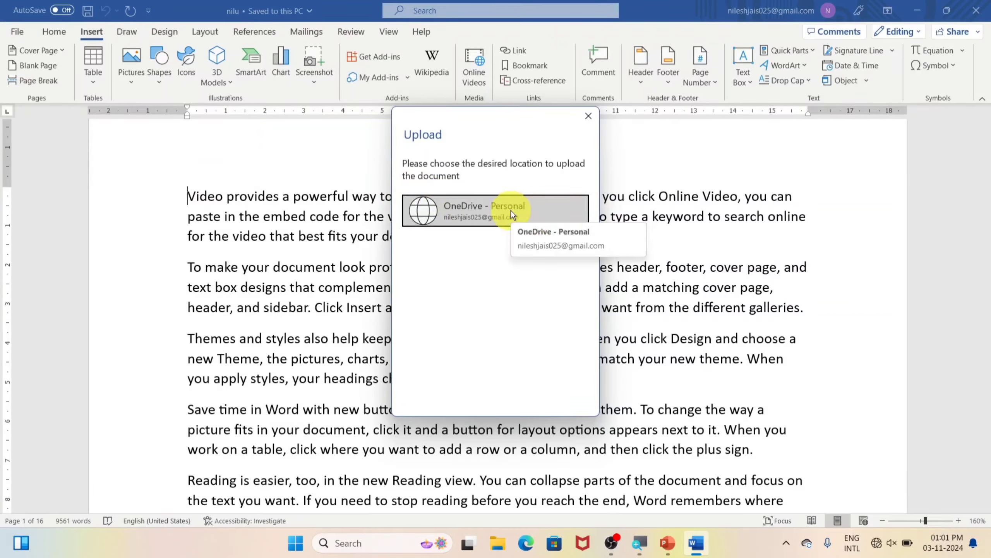
# Dismiss the Upload prompt without uploading and return to the Info page
pyautogui.click(587, 116)
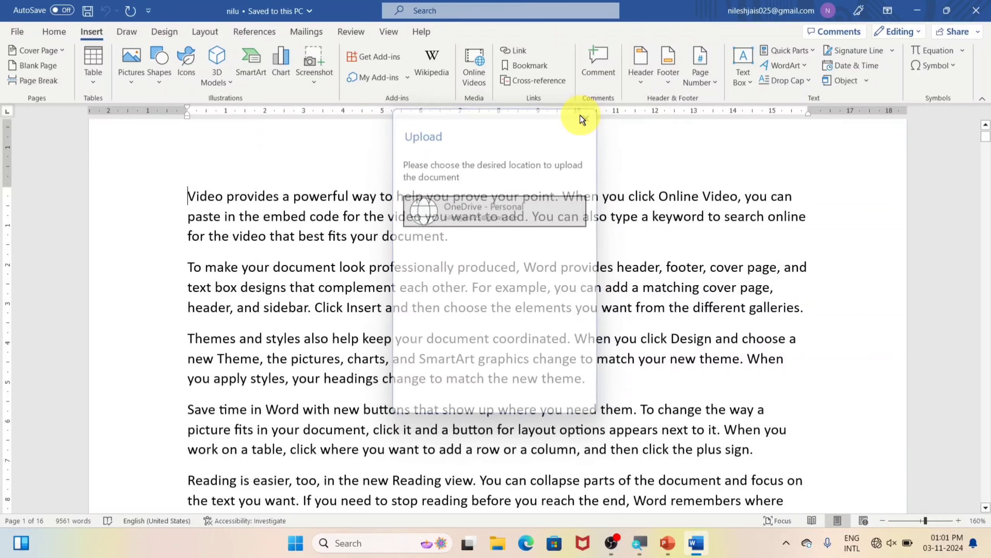
pyautogui.click(14, 30)
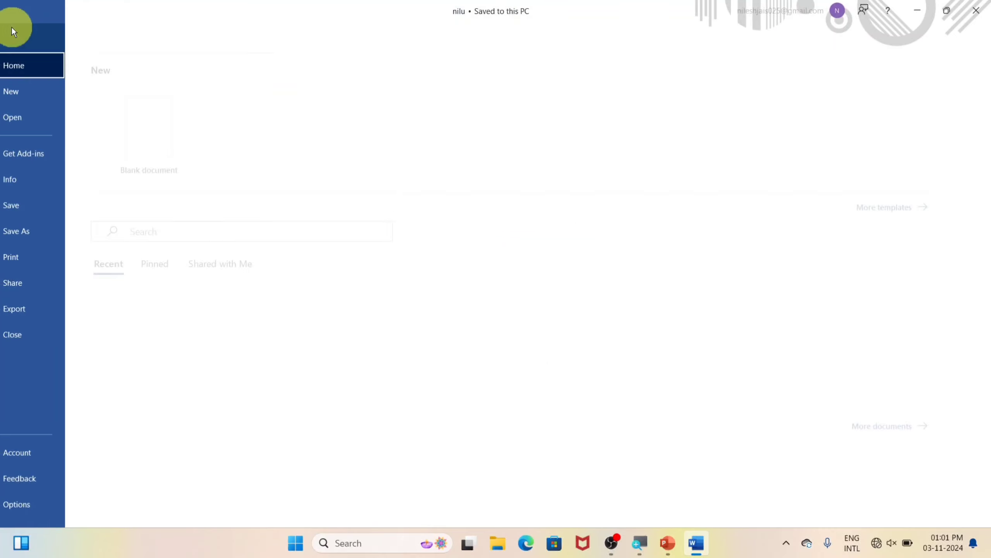
pyautogui.click(40, 179)
# Look at nilu's Share options, close them without sharing, and reopen the backstage
pyautogui.click(198, 118)
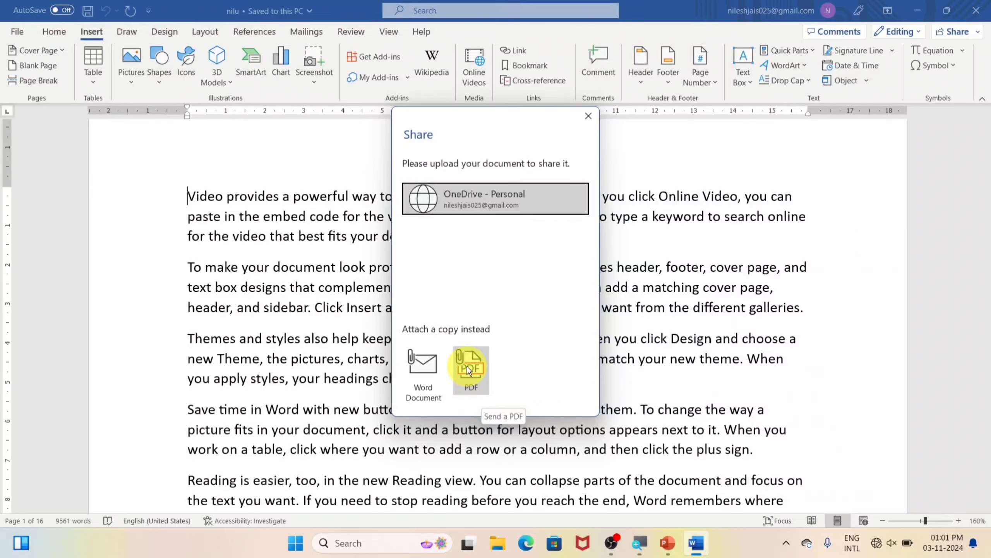
pyautogui.click(581, 119)
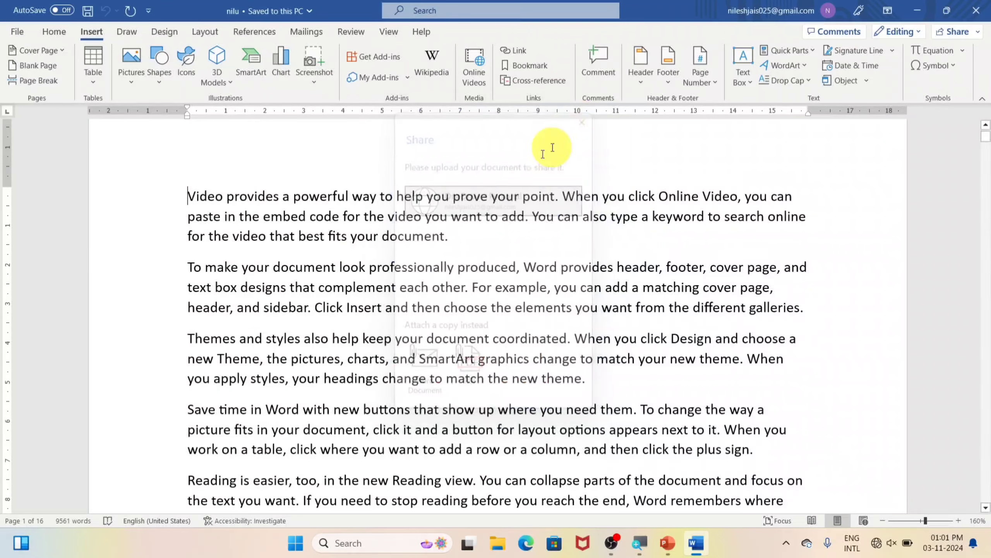
pyautogui.click(16, 30)
# Copy nilu's local path C:\Users\Dell\Desktop\nilu.docx from the Info page
pyautogui.click(31, 177)
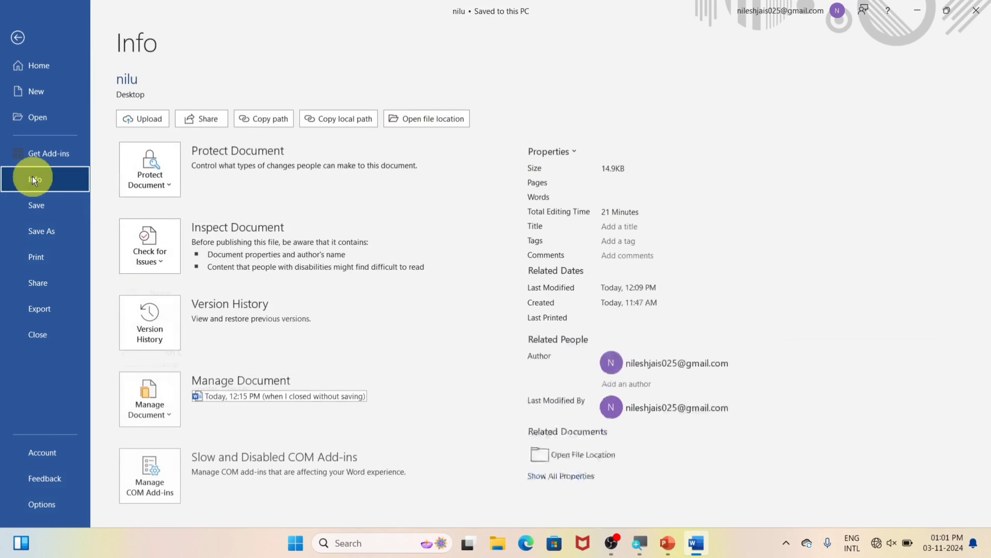
pyautogui.click(266, 119)
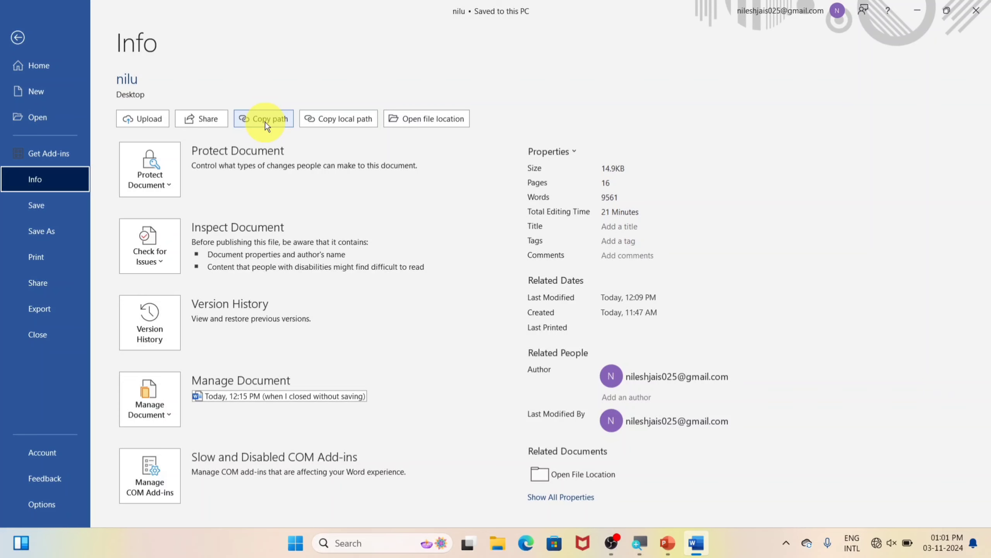
pyautogui.click(363, 122)
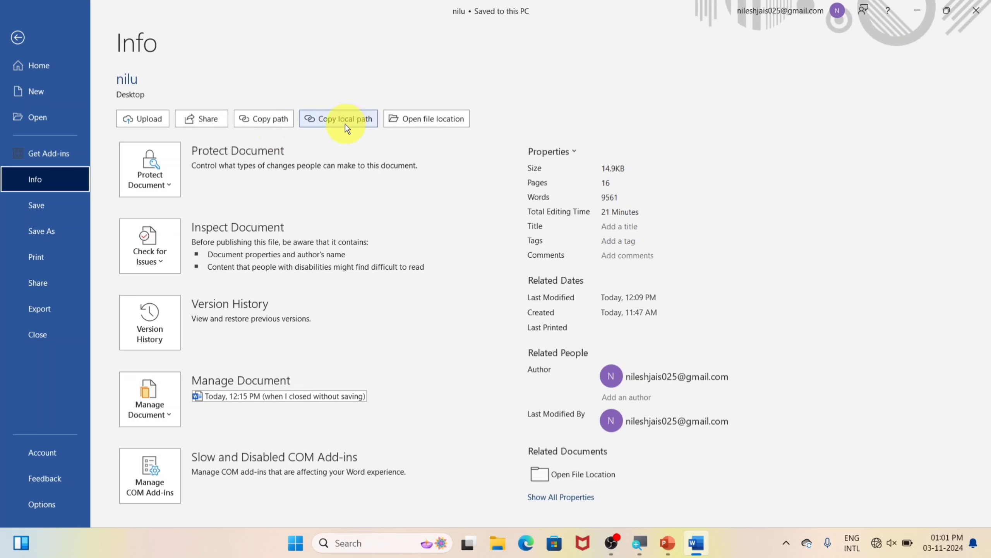
pyautogui.click(280, 118)
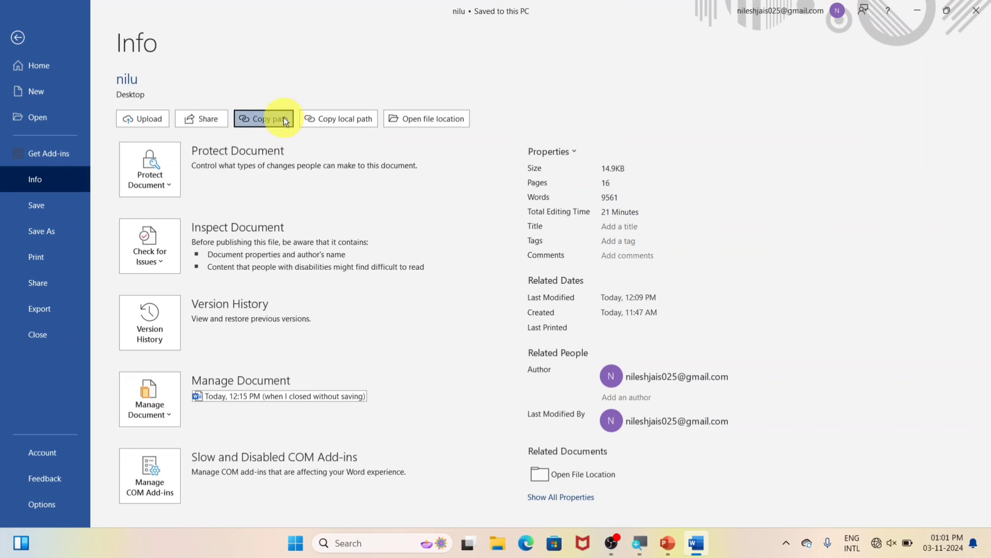
# Paste the path as a new paragraph after the Online Video paragraph
pyautogui.click(17, 36)
pyautogui.scroll(-2, 406, 352)
pyautogui.scroll(-2, 406, 354)
pyautogui.click(511, 301)
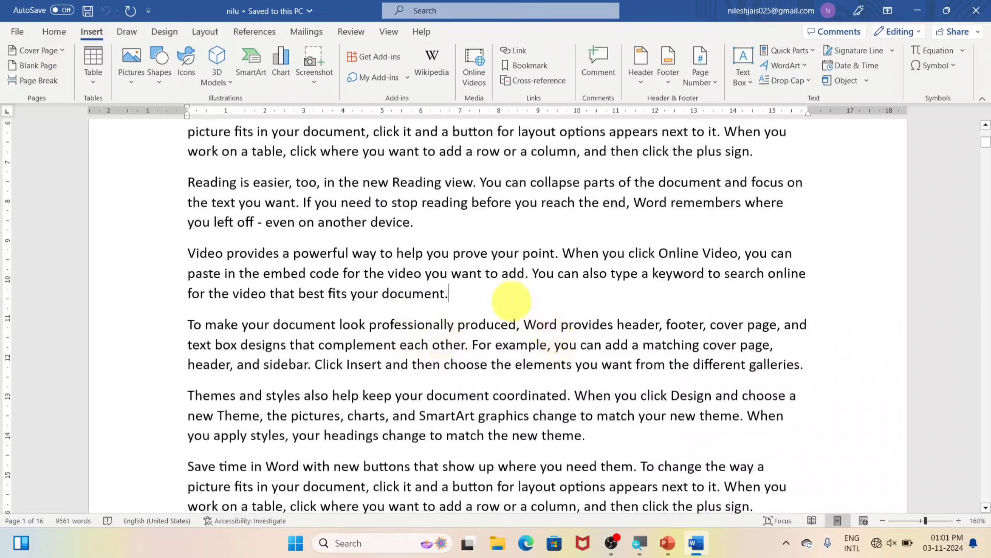
pyautogui.press('Return')
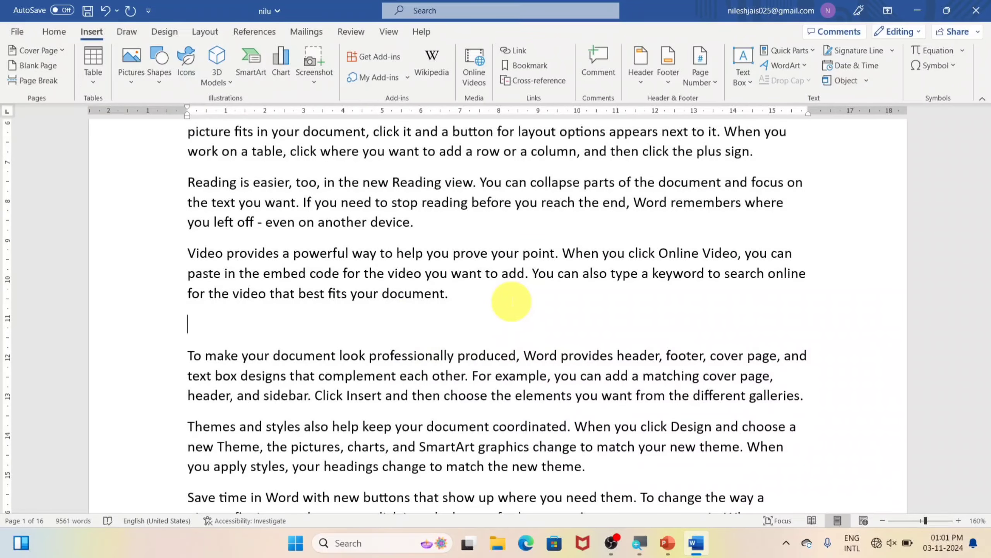
pyautogui.hotkey('ctrl', 'v')
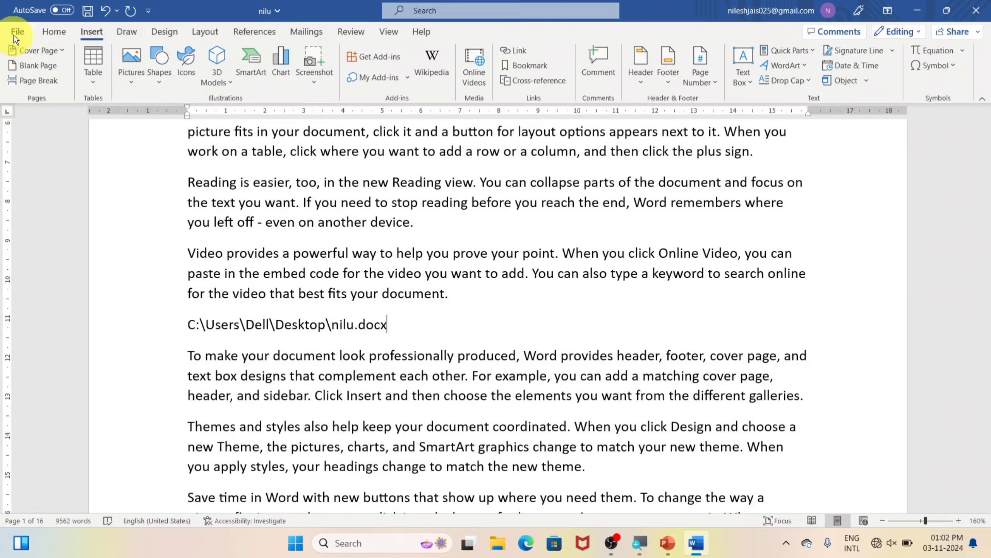
pyautogui.click(16, 33)
# Open nilu's file location to view the Desktop folder in File Explorer, then close it
pyautogui.click(44, 178)
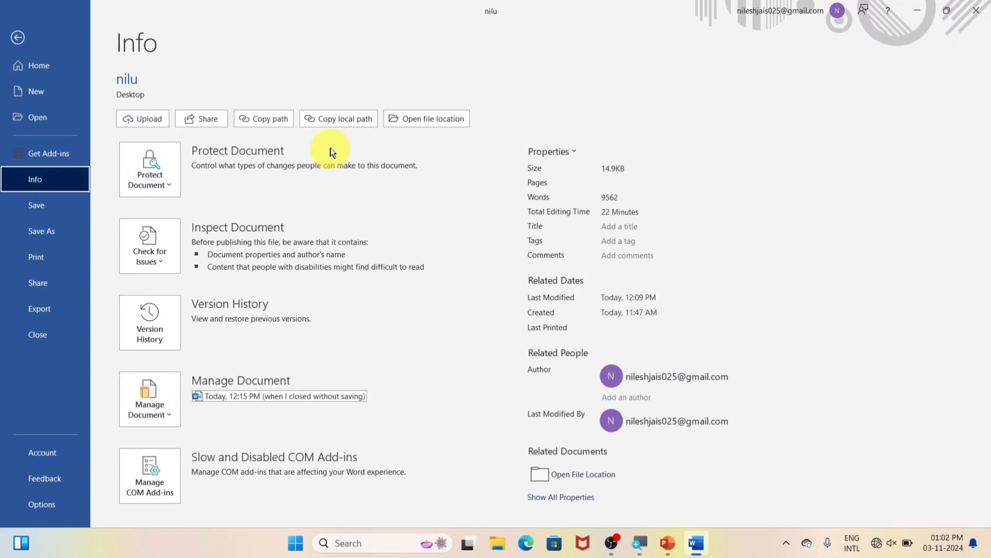
pyautogui.click(411, 121)
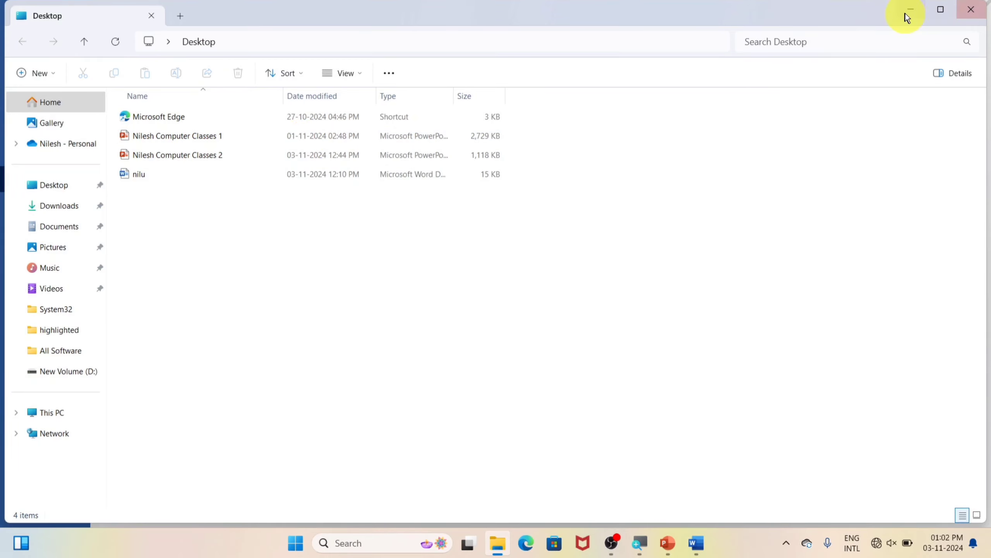
pyautogui.click(971, 9)
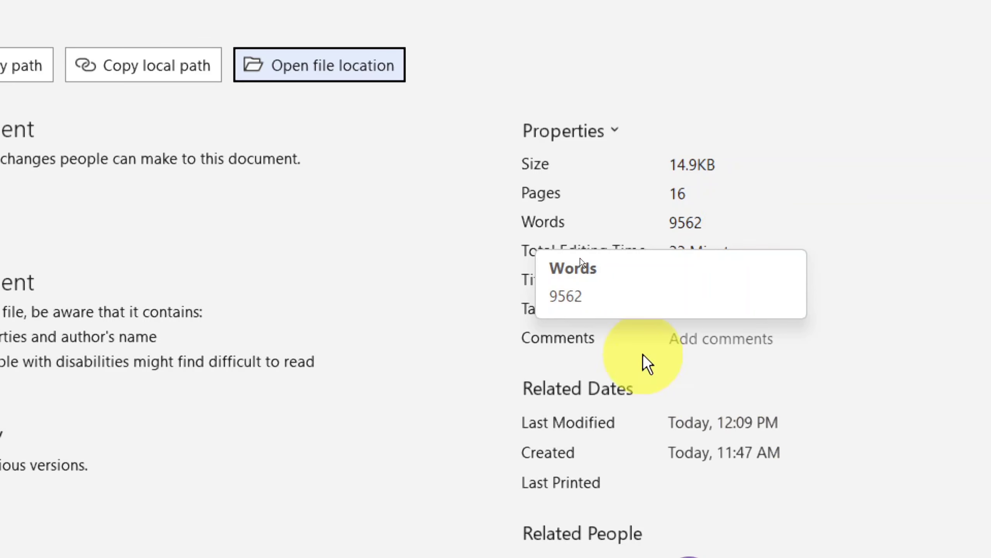
pyautogui.scroll(-3, 886, 390)
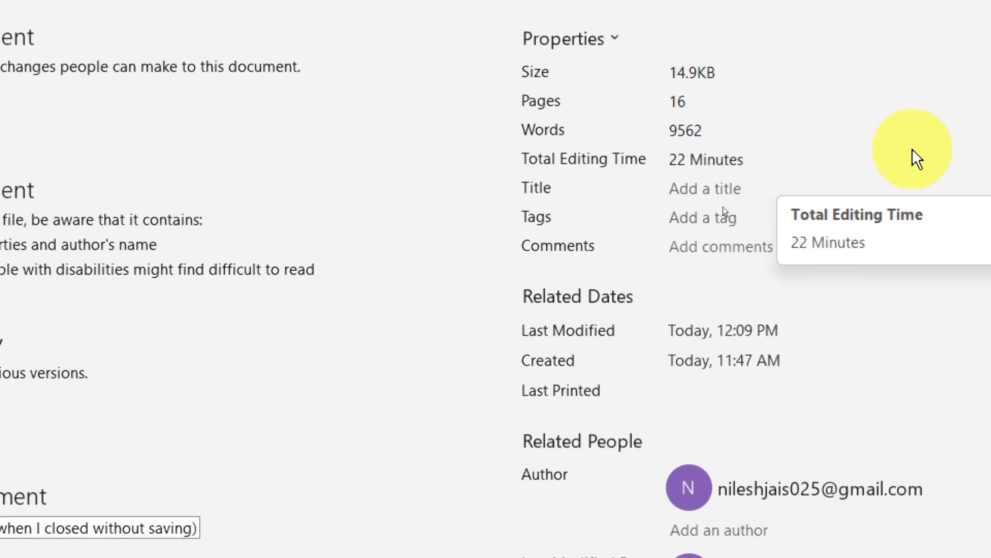
pyautogui.click(746, 191)
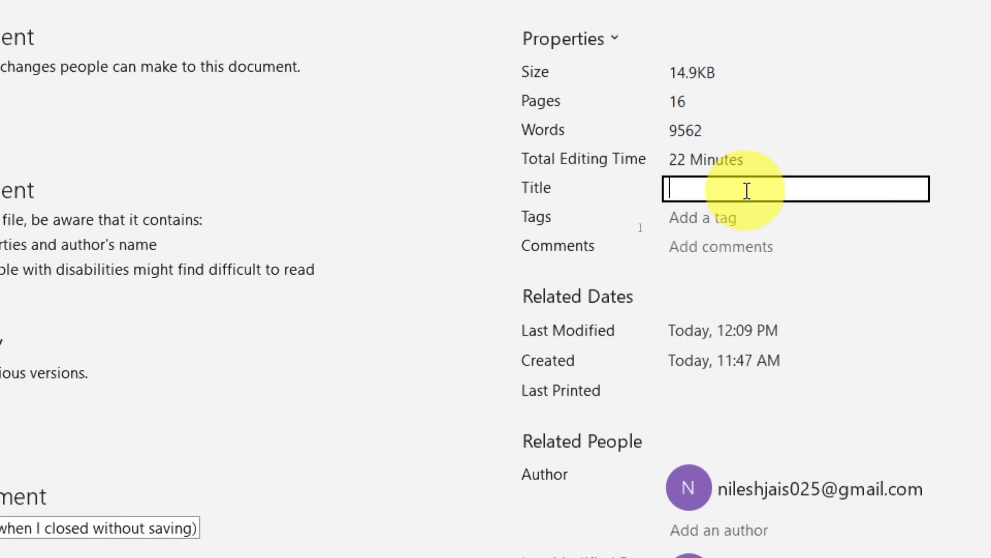
pyautogui.click(701, 221)
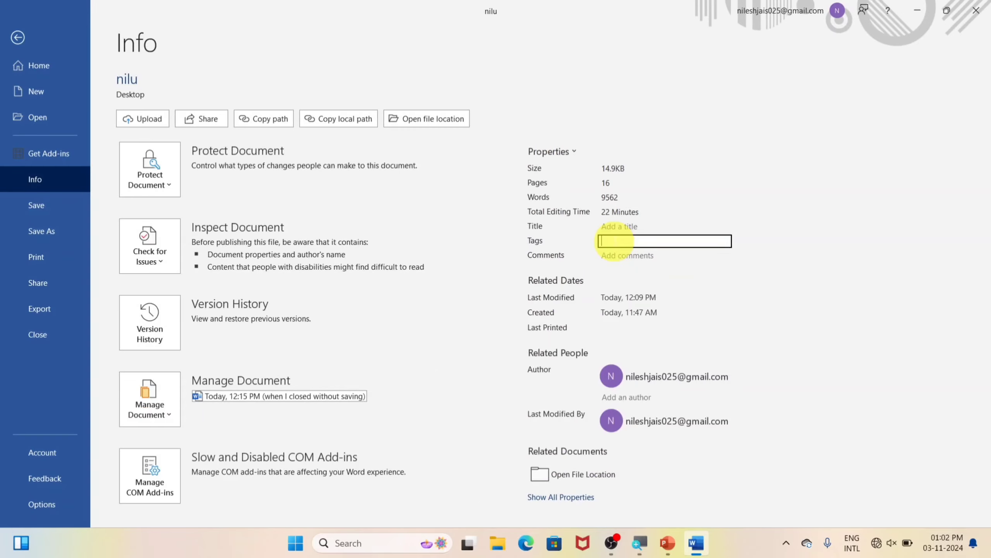
pyautogui.click(38, 87)
# Create a blank document, type 'fghfghghfg', and try saving it to the suggested location
pyautogui.click(176, 145)
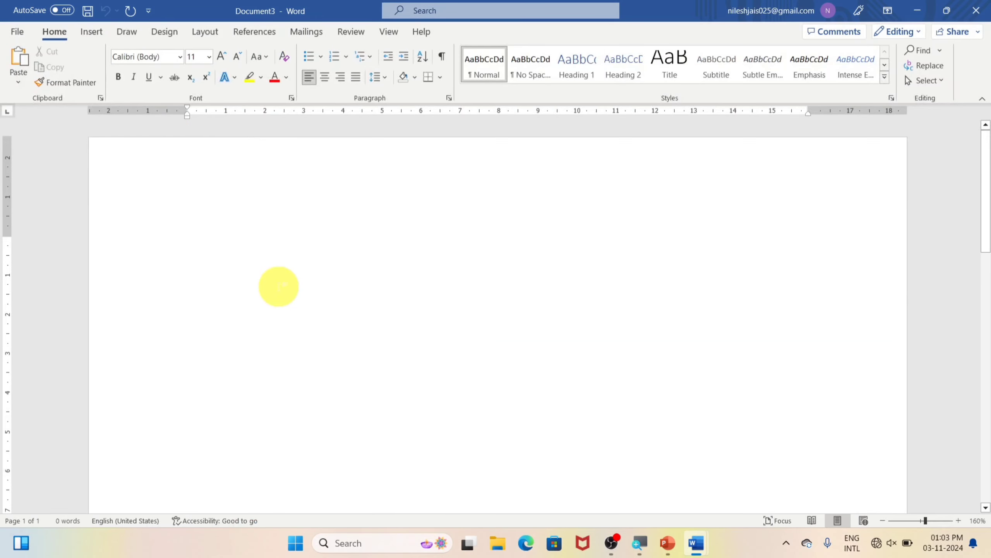
pyautogui.write('fghfghghfg')
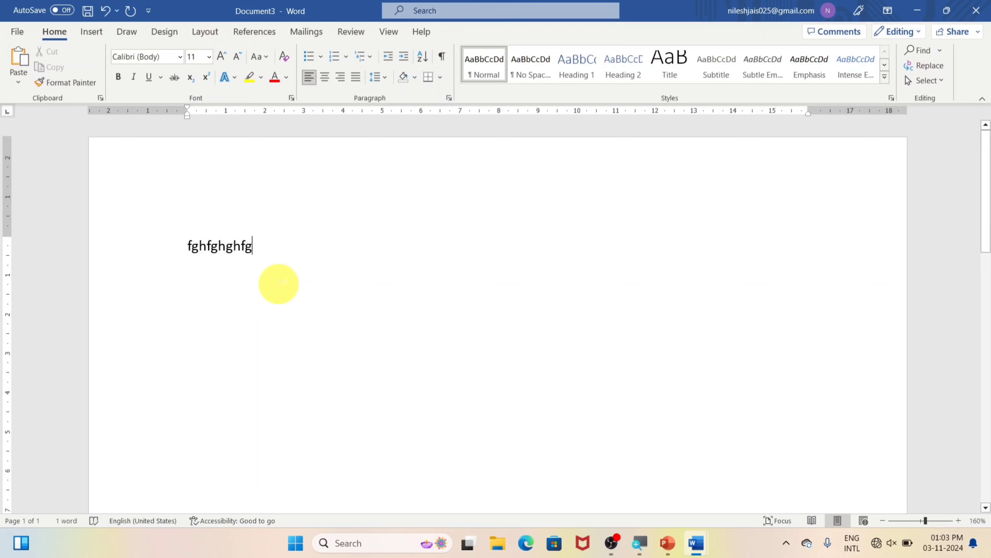
pyautogui.hotkey('ctrl', 's')
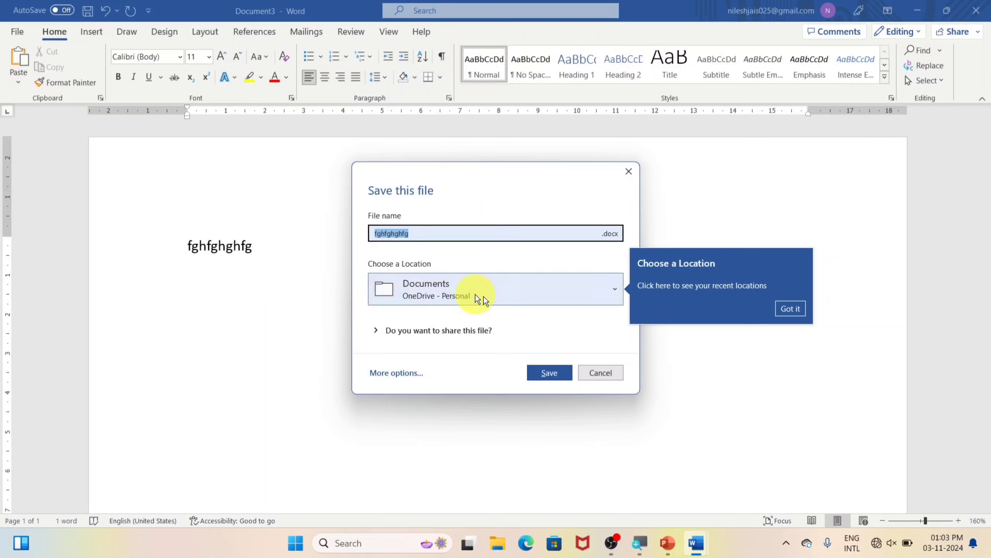
pyautogui.click(534, 372)
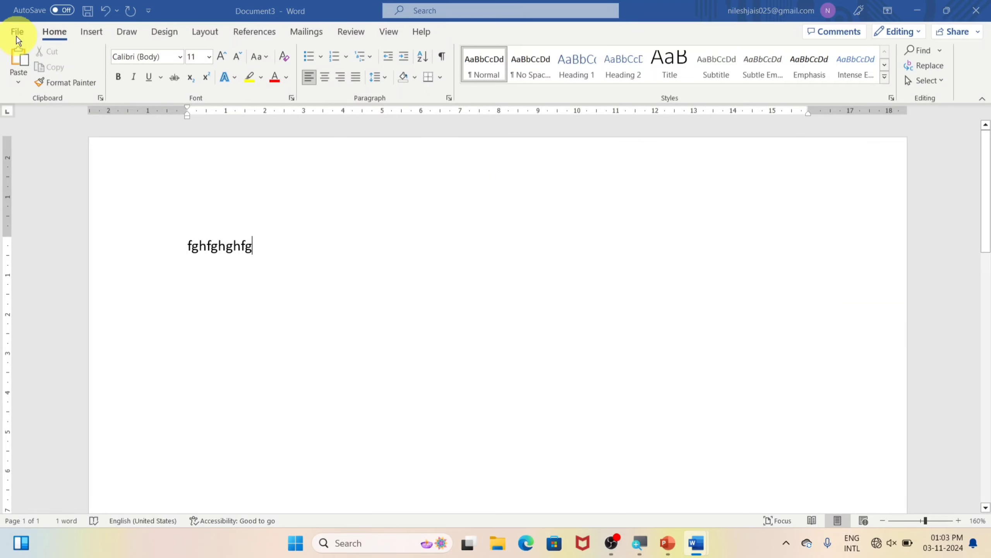
# Dismiss the save error, open Save As in the Desktop folder, and enter a new file name
pyautogui.click(503, 303)
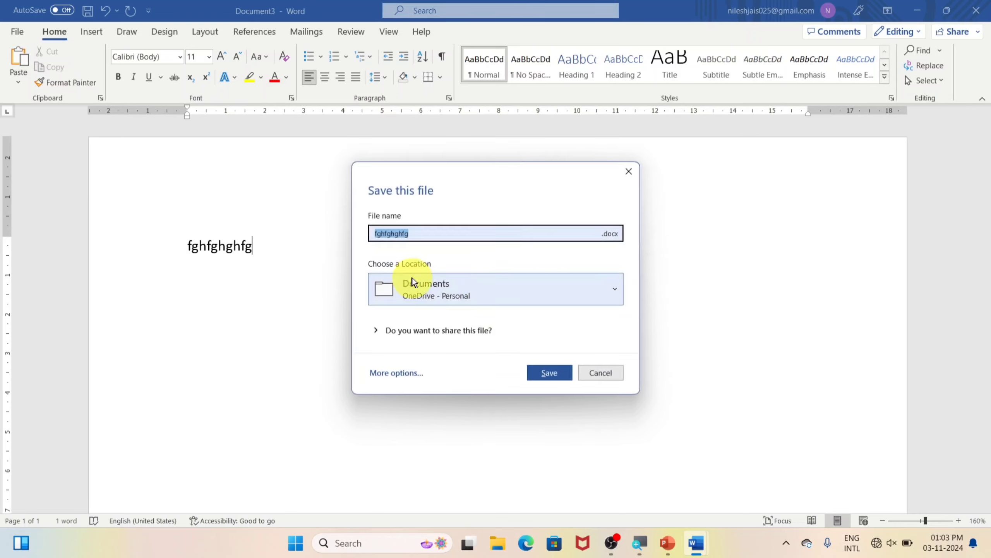
pyautogui.click(13, 31)
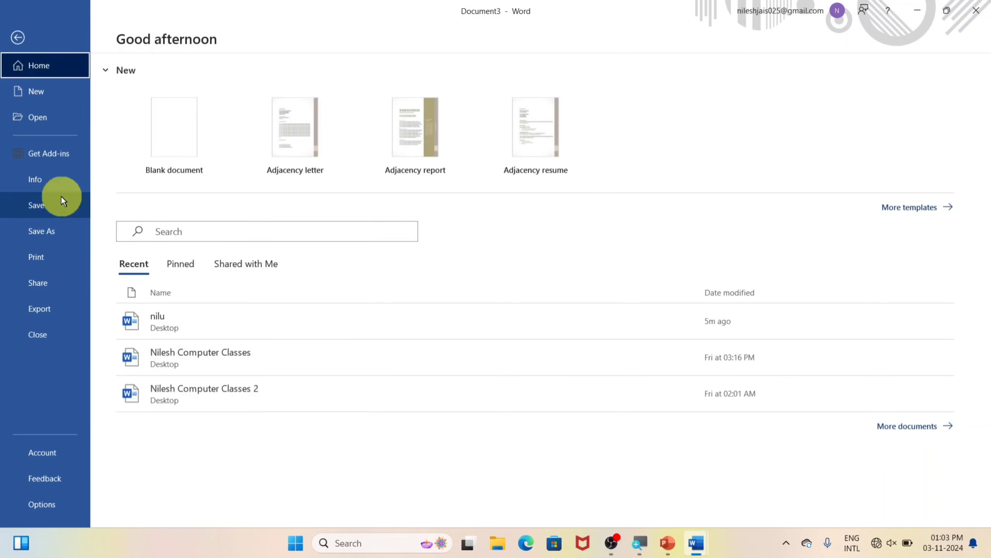
pyautogui.click(44, 206)
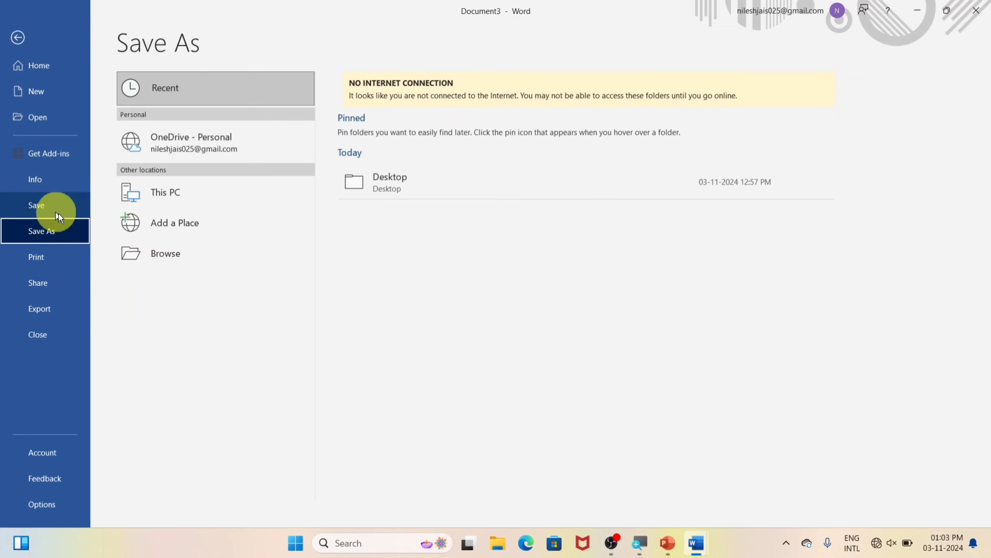
pyautogui.click(393, 188)
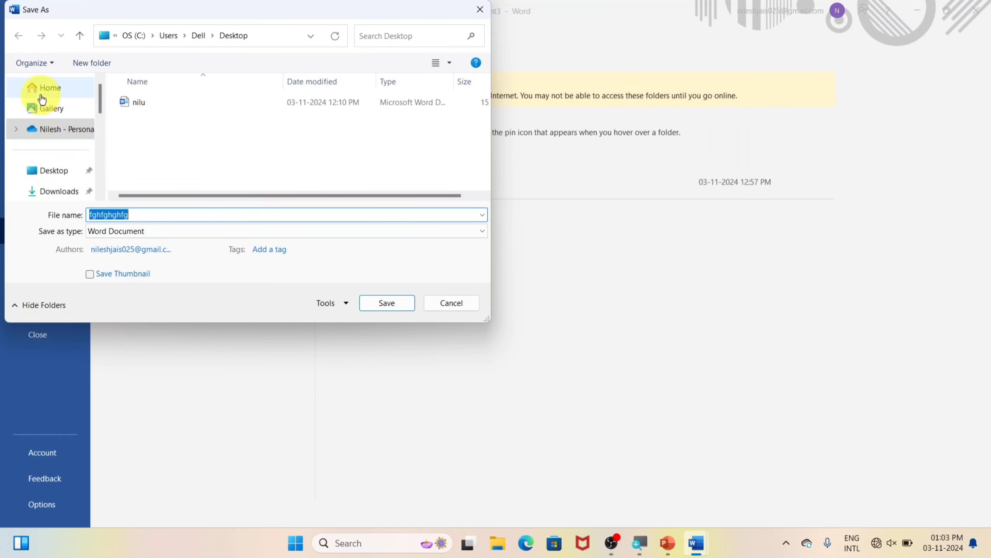
pyautogui.click(42, 172)
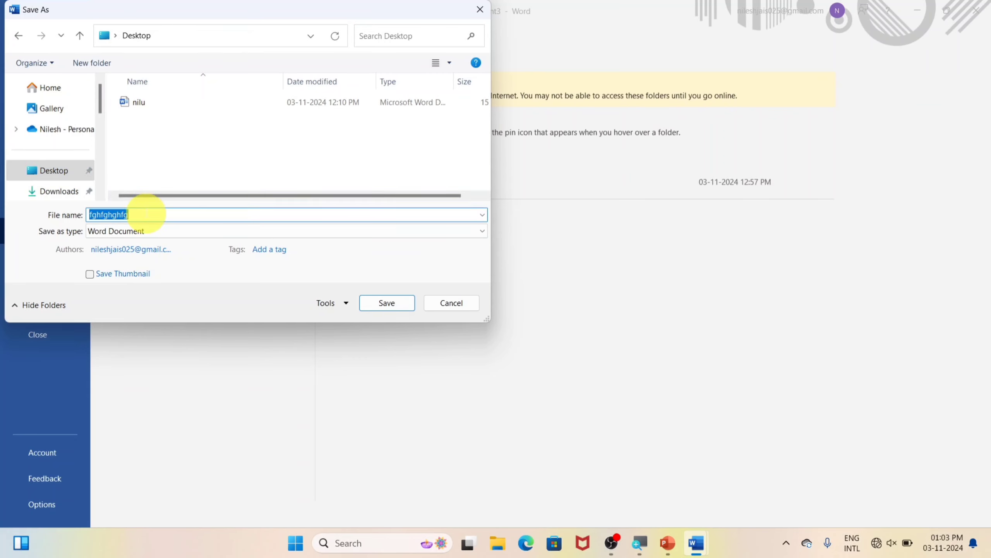
pyautogui.write('nilesh')
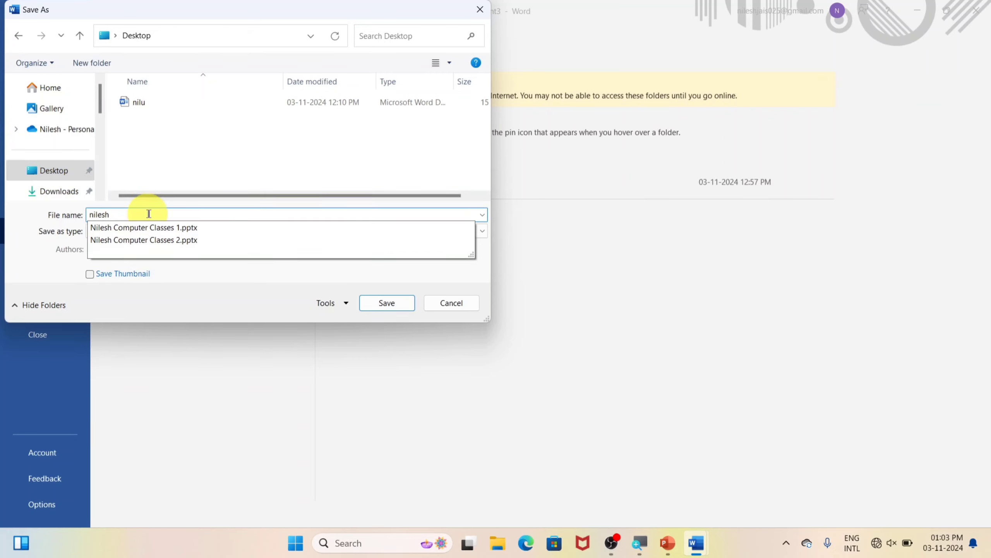
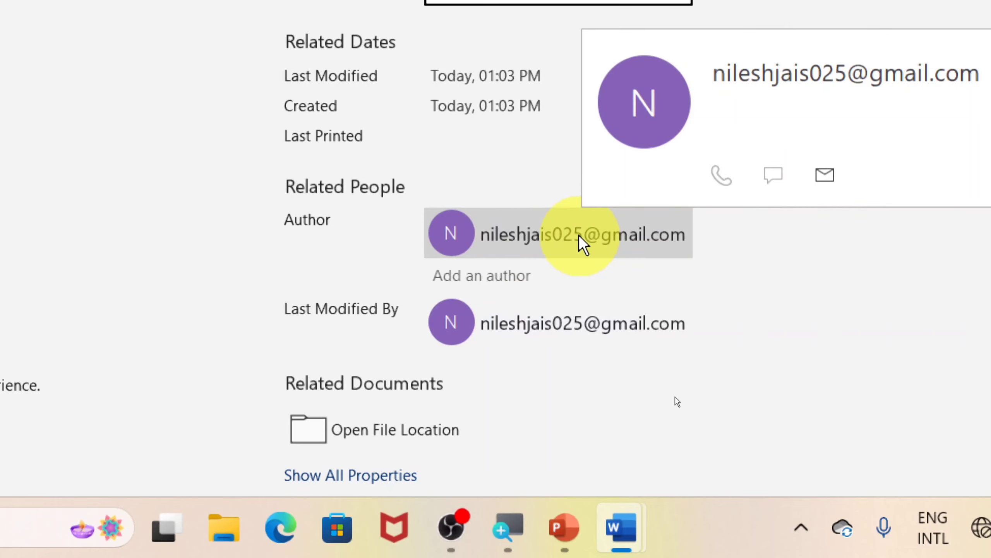
# Review nilesh's author contact card, all properties and protection options, then close the document
pyautogui.click(579, 236)
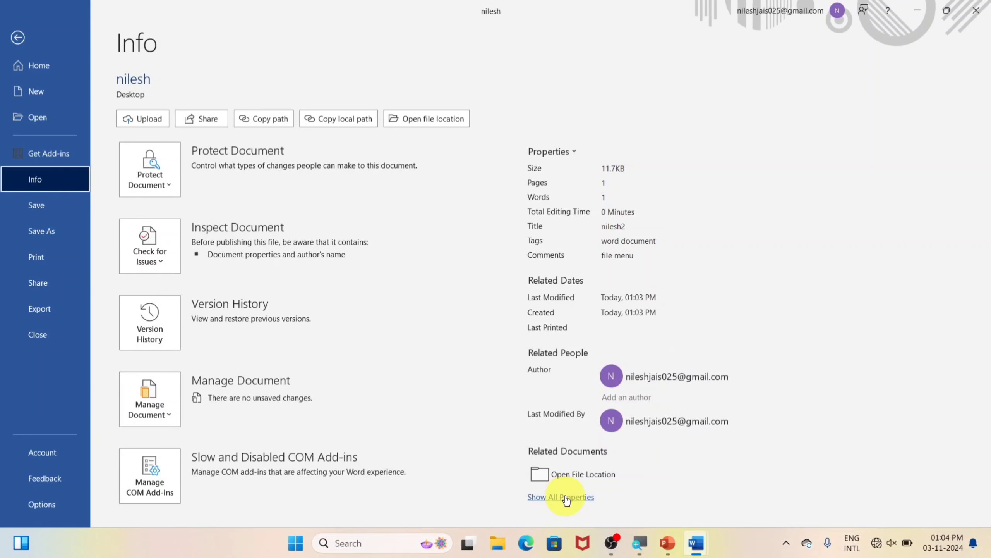
pyautogui.click(566, 500)
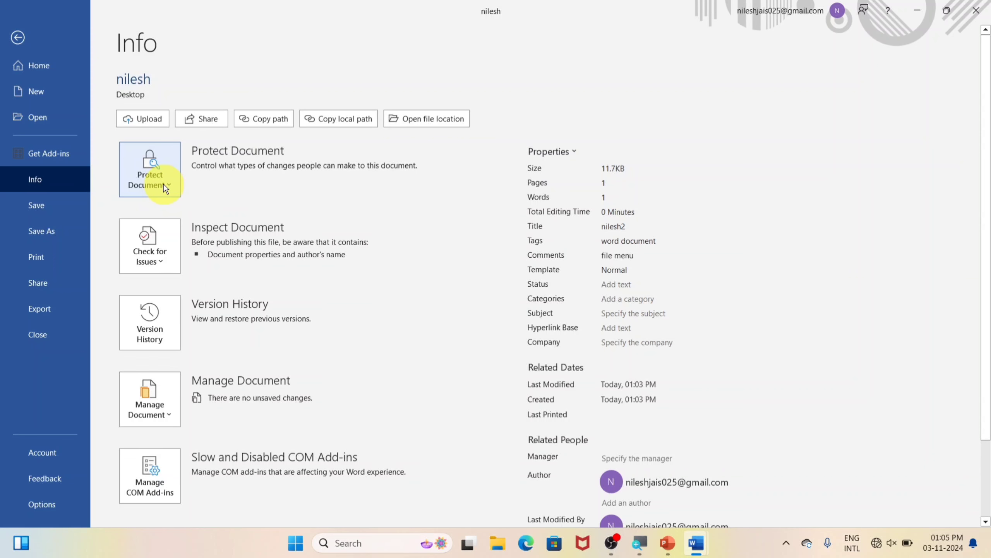
pyautogui.click(164, 184)
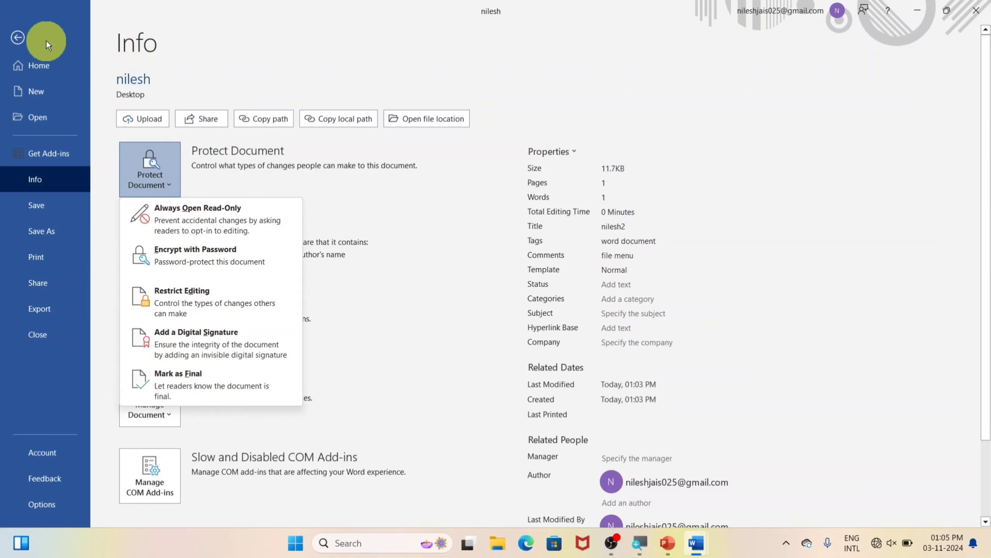
pyautogui.click(27, 37)
pyautogui.click(980, 7)
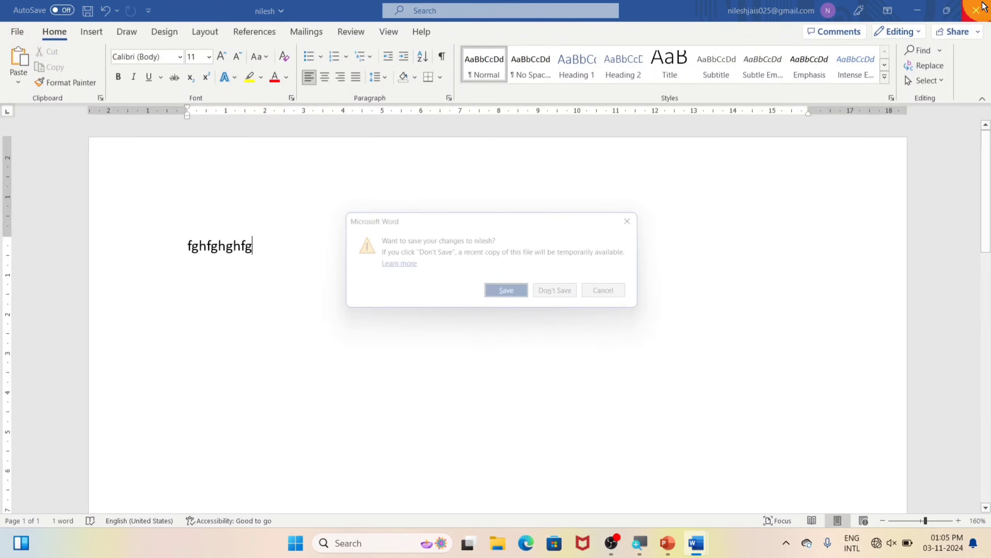
# Discard nilesh's changes and add a 'nilesh' line after paragraph three of nilu
pyautogui.click(566, 295)
pyautogui.scroll(10, 263, 324)
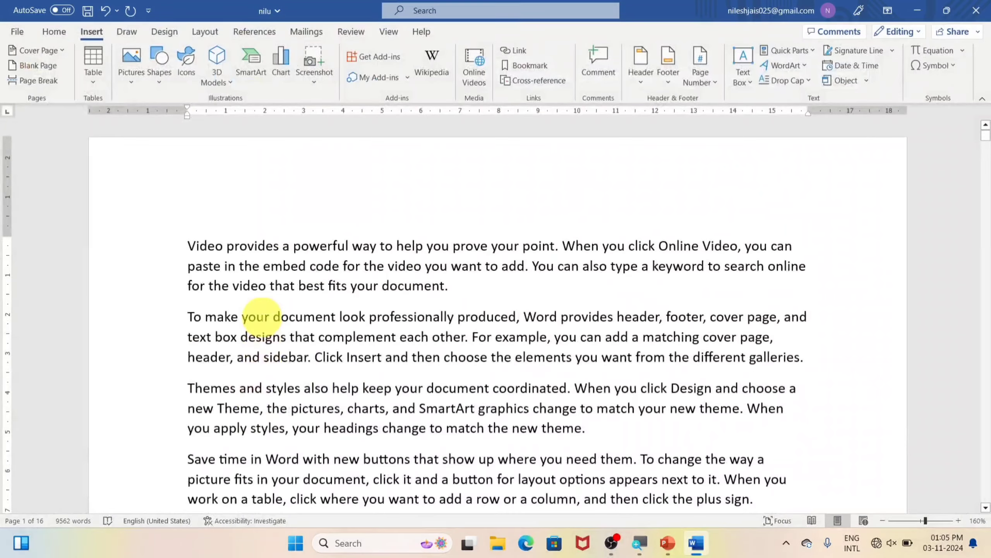
pyautogui.scroll(-3, 261, 316)
pyautogui.click(586, 279)
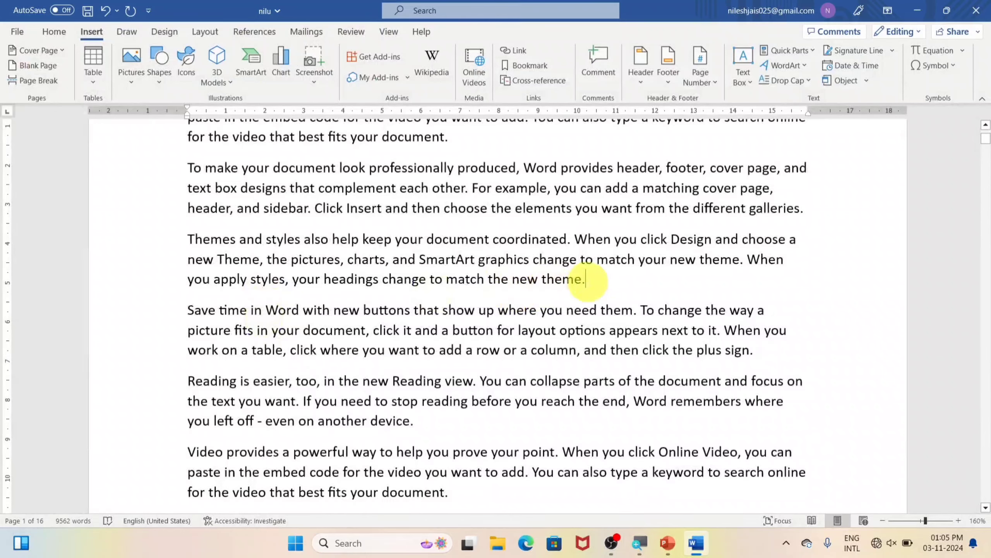
pyautogui.press('Return')
pyautogui.write('nilesh')
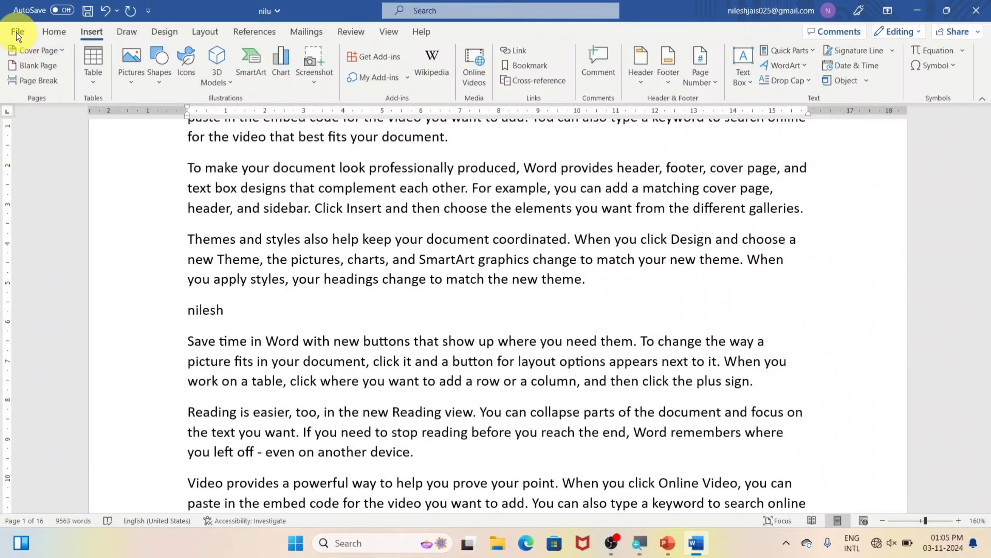
# Set nilu to Always Open Read-Only, save it, and exit Word
pyautogui.click(17, 31)
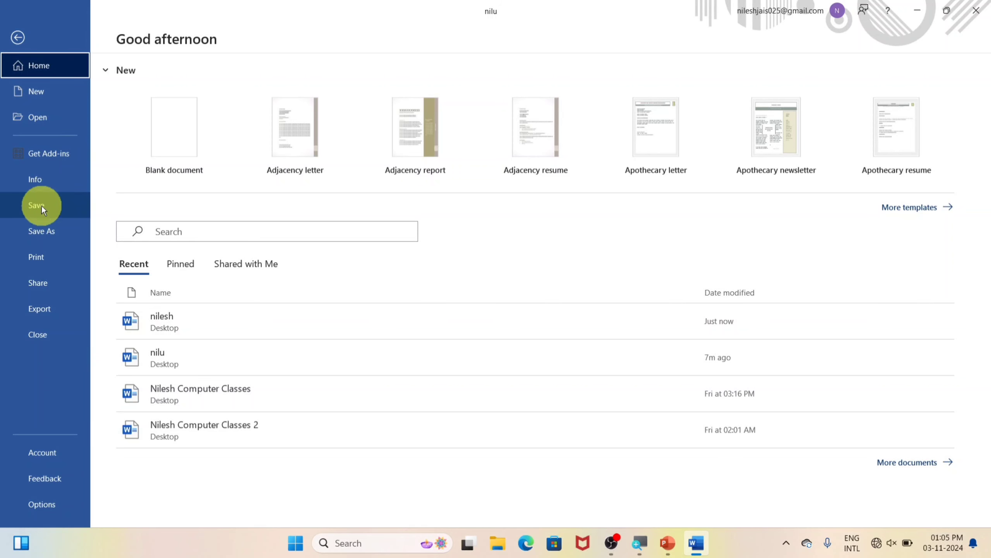
pyautogui.click(41, 181)
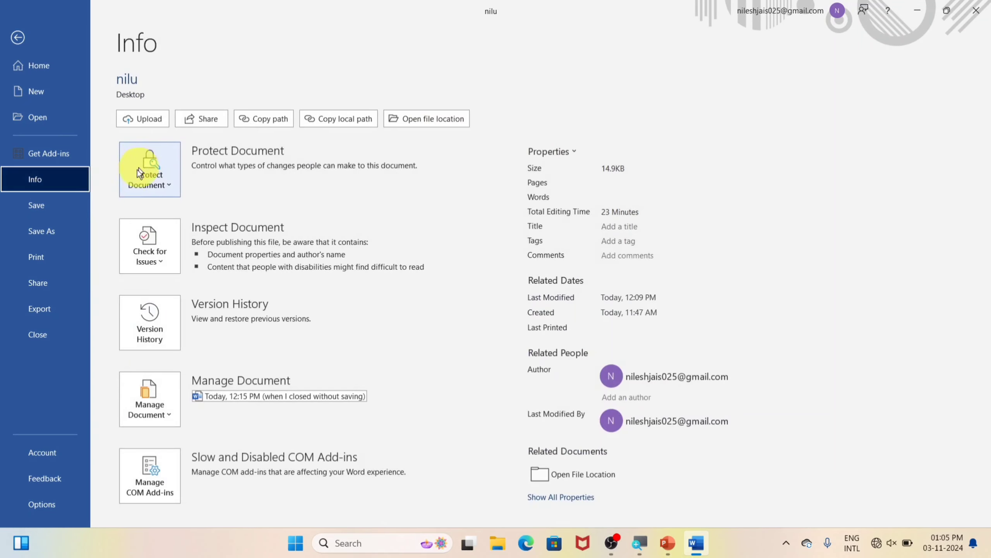
pyautogui.click(139, 172)
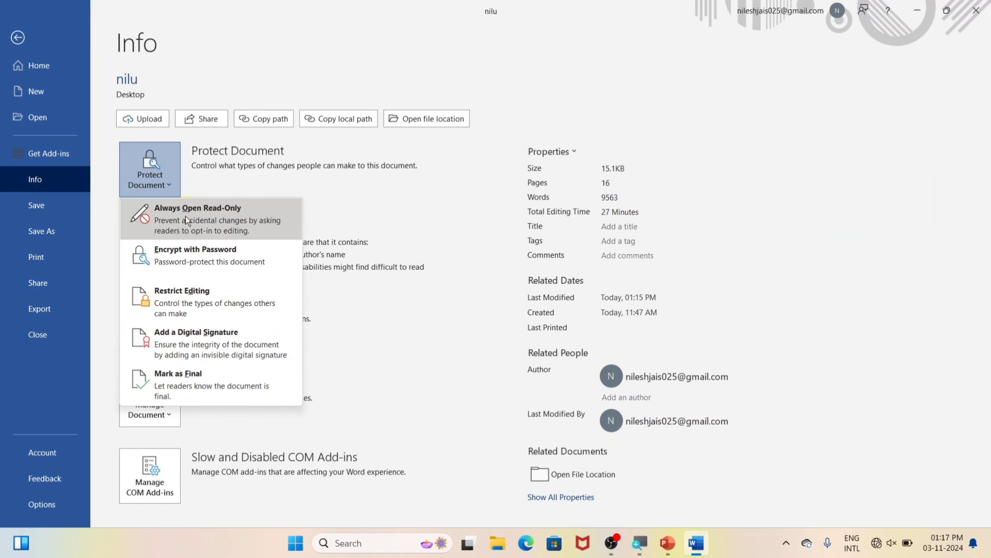
pyautogui.click(186, 215)
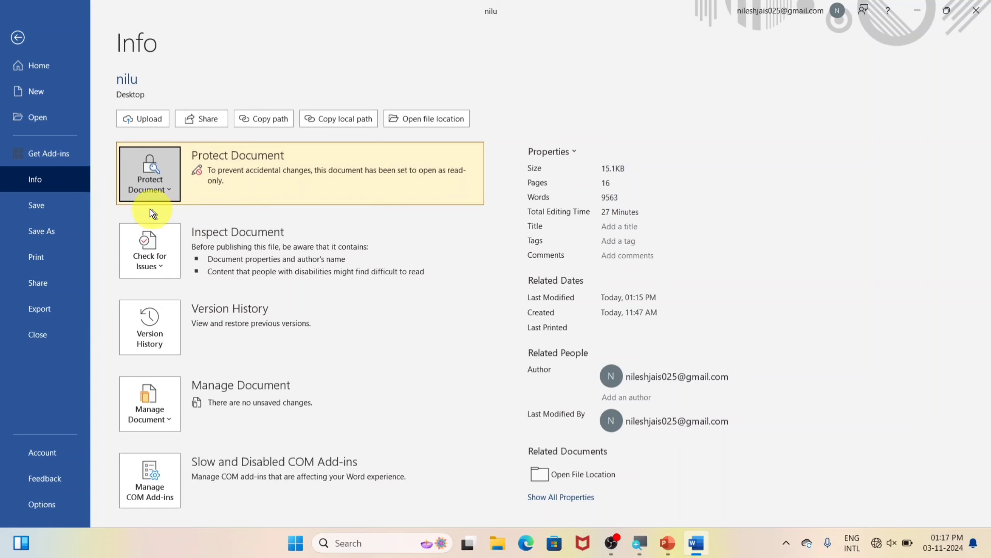
pyautogui.click(38, 210)
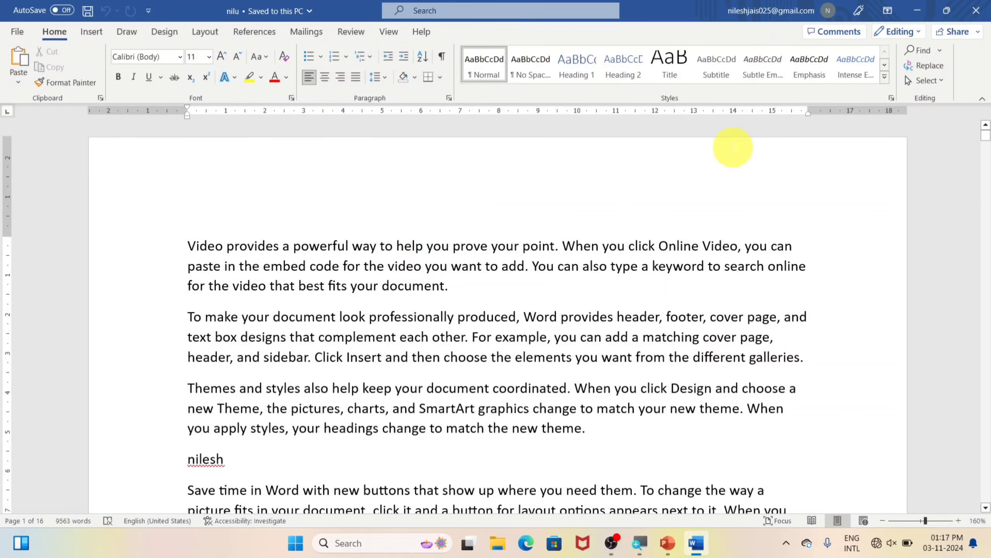
pyautogui.click(976, 11)
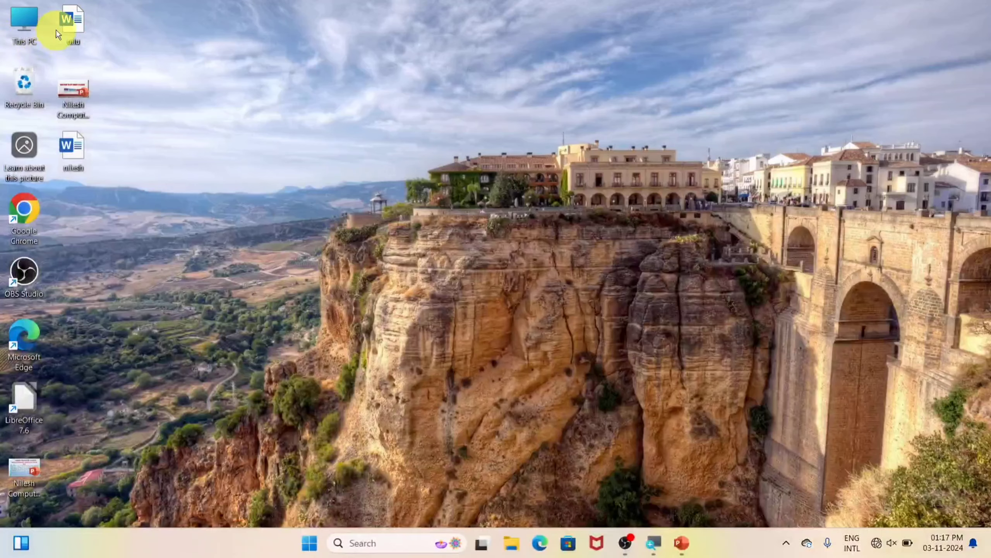
# Reopen nilu from the desktop in read-only mode and dismiss the viewing notice
pyautogui.doubleClick(67, 23)
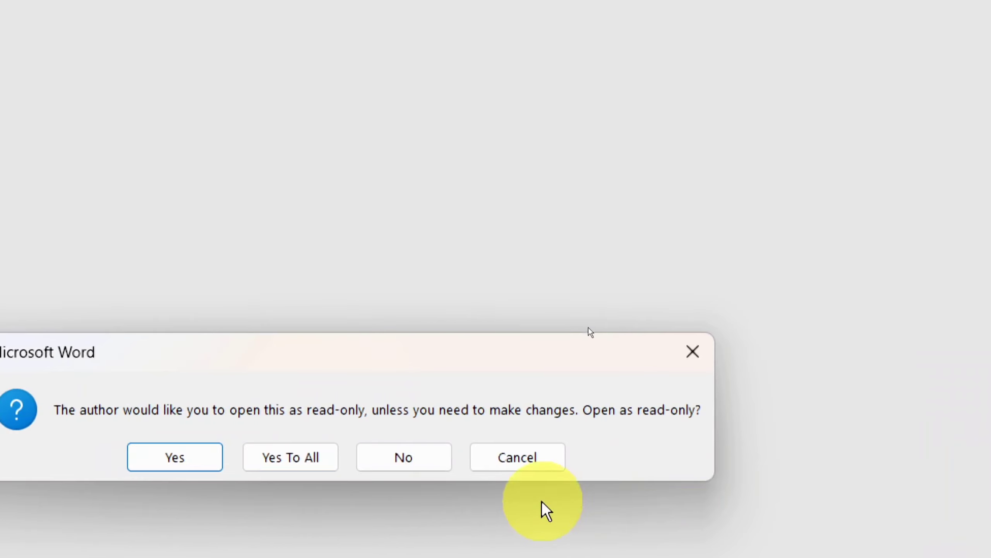
pyautogui.click(174, 457)
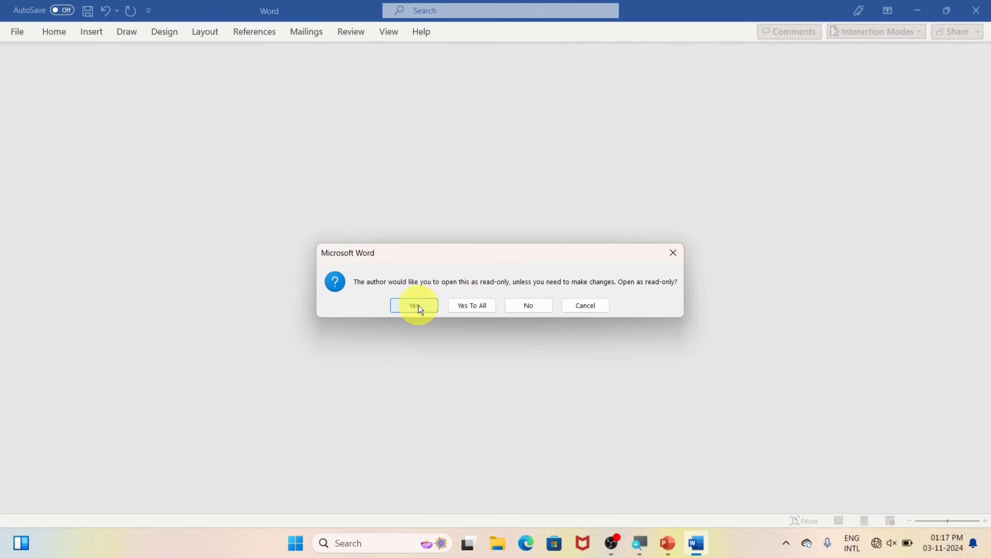
pyautogui.click(418, 306)
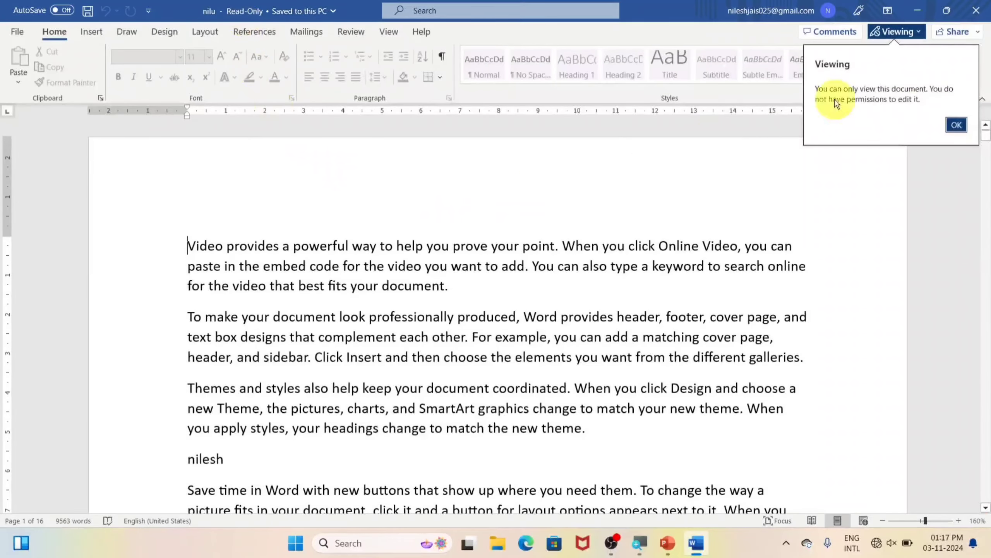
pyautogui.click(956, 124)
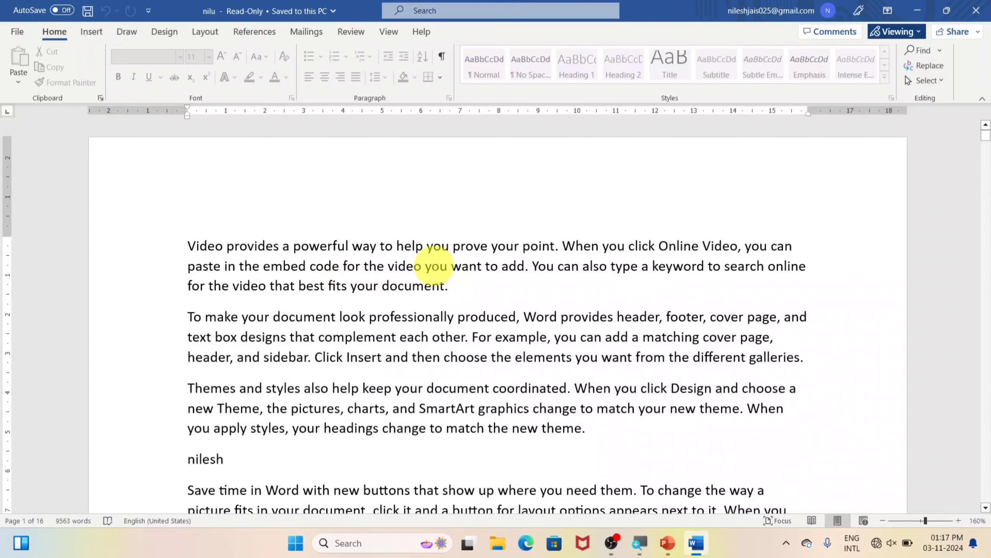
# Enable editing anyway and add a 'monu' line after the first paragraph
pyautogui.click(443, 270)
pyautogui.scroll(-2, 454, 289)
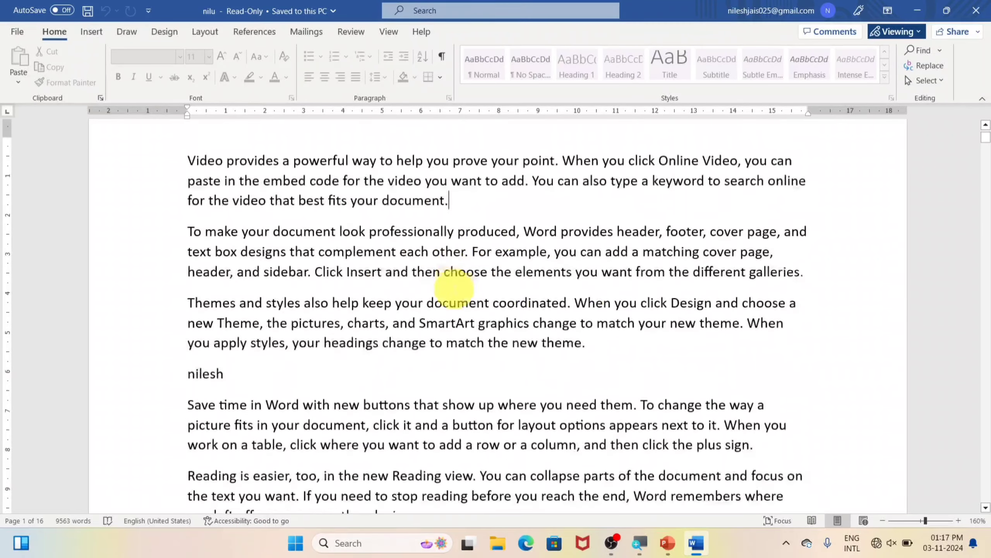
pyautogui.scroll(2, 455, 290)
pyautogui.press('Return')
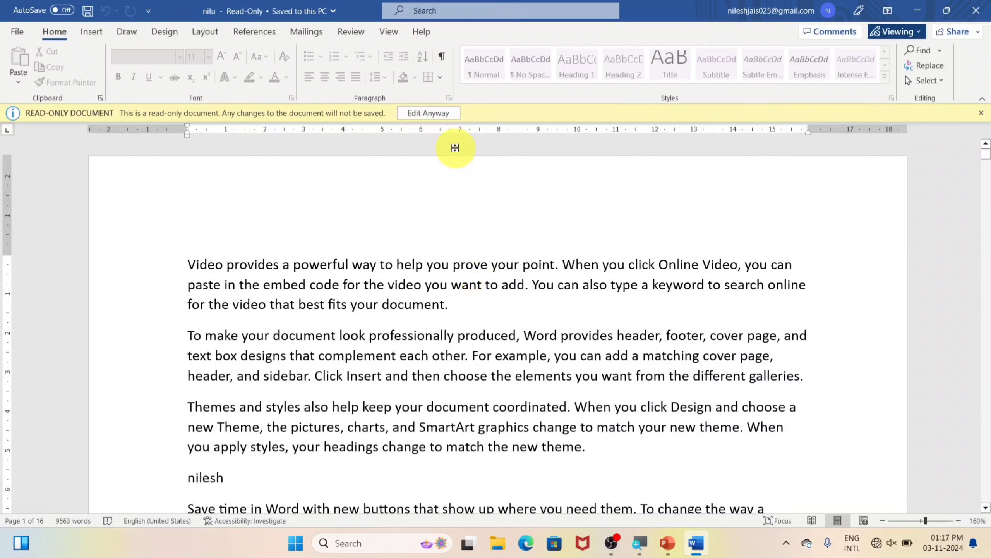
pyautogui.click(425, 112)
pyautogui.press('Return')
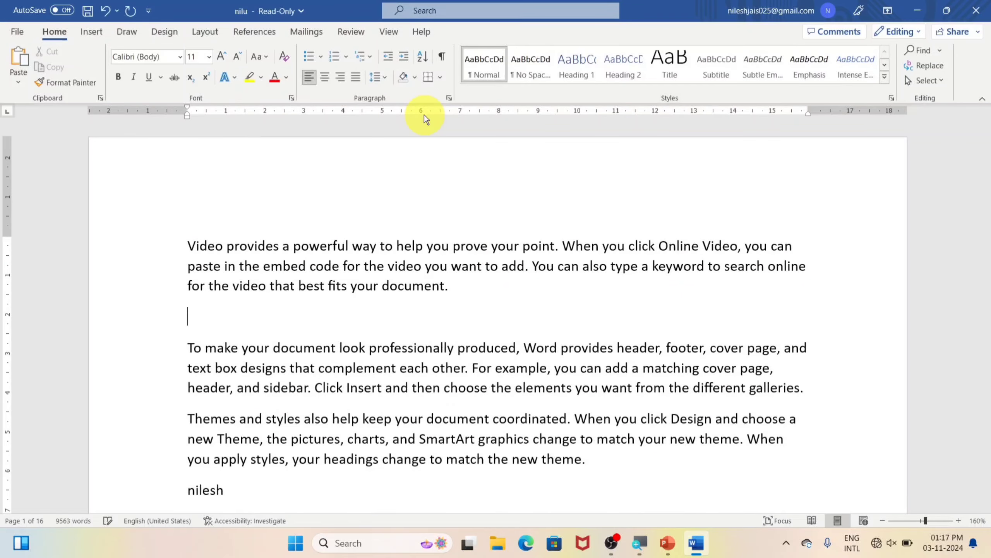
pyautogui.write('monu')
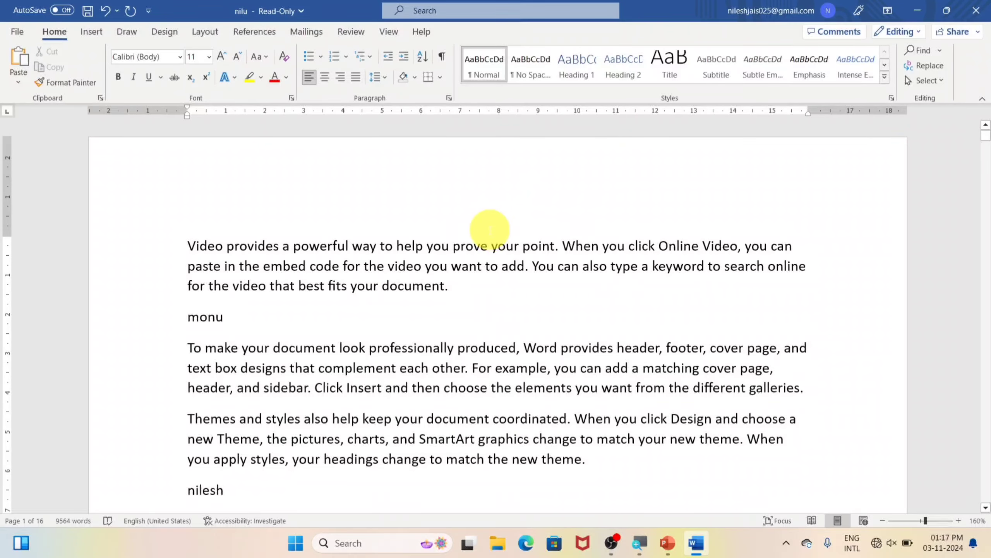
# Check nilu's protection options, then close it without saving the monu line
pyautogui.click(12, 34)
pyautogui.click(37, 177)
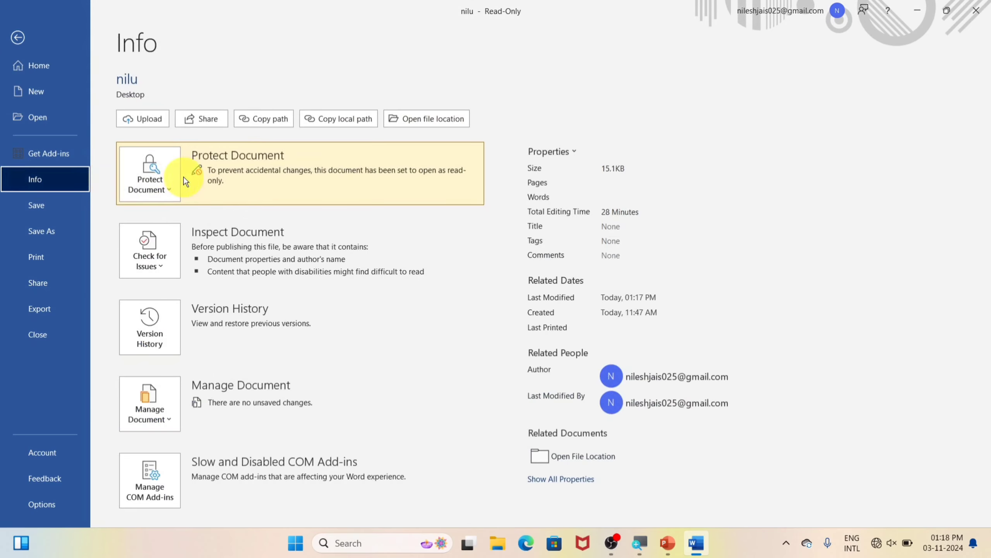
pyautogui.click(152, 186)
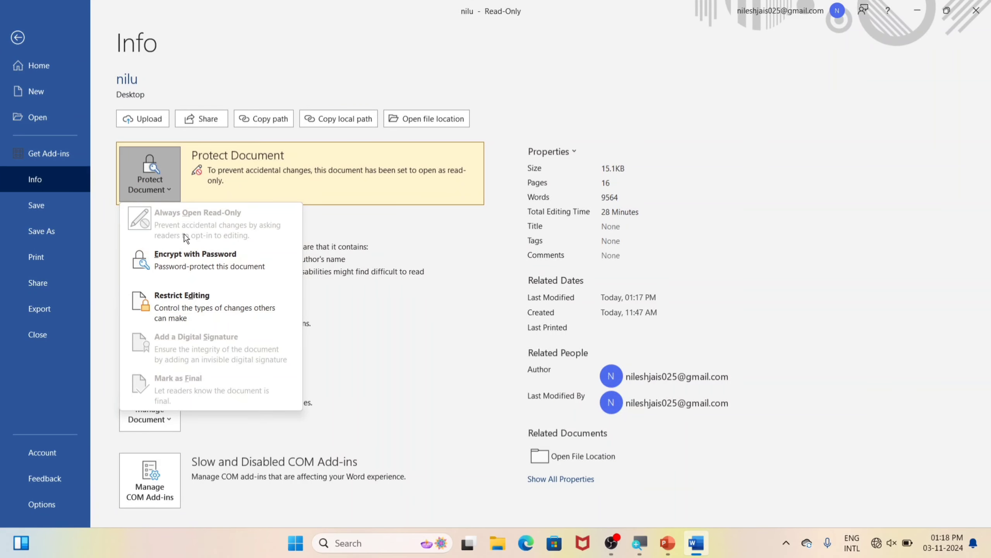
pyautogui.click(17, 38)
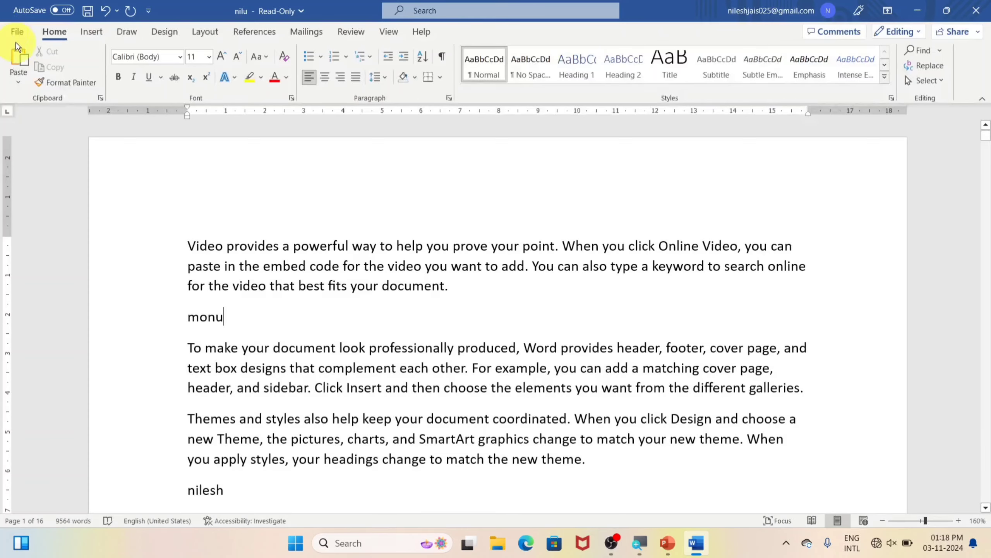
pyautogui.click(977, 10)
pyautogui.click(578, 295)
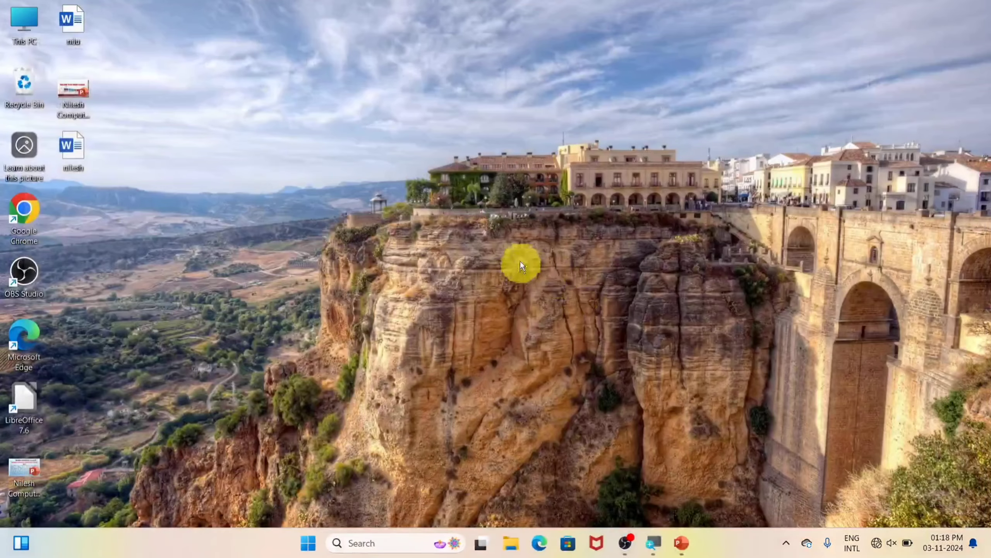
# Reopen nilu with editing allowed, turn off Always Open Read-Only, and save
pyautogui.doubleClick(71, 24)
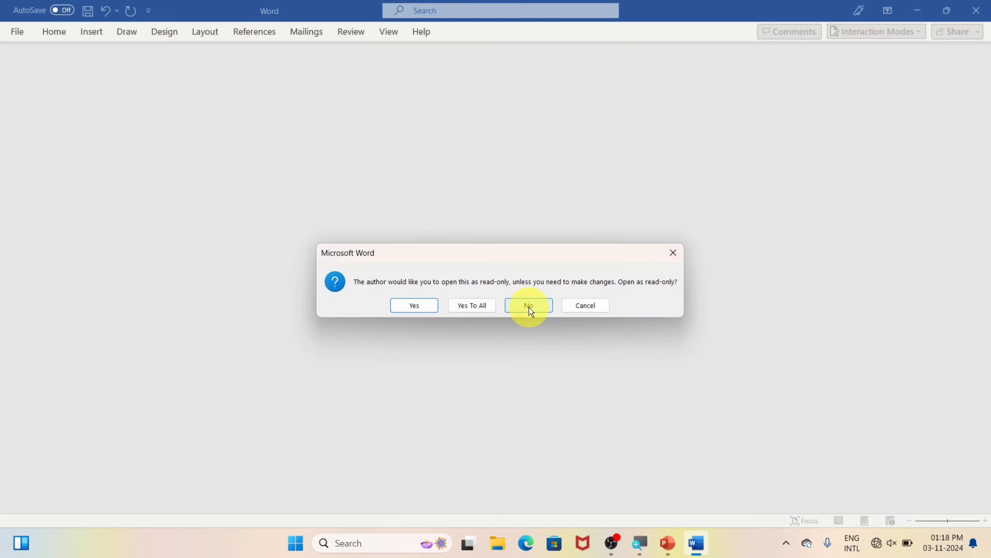
pyautogui.click(527, 306)
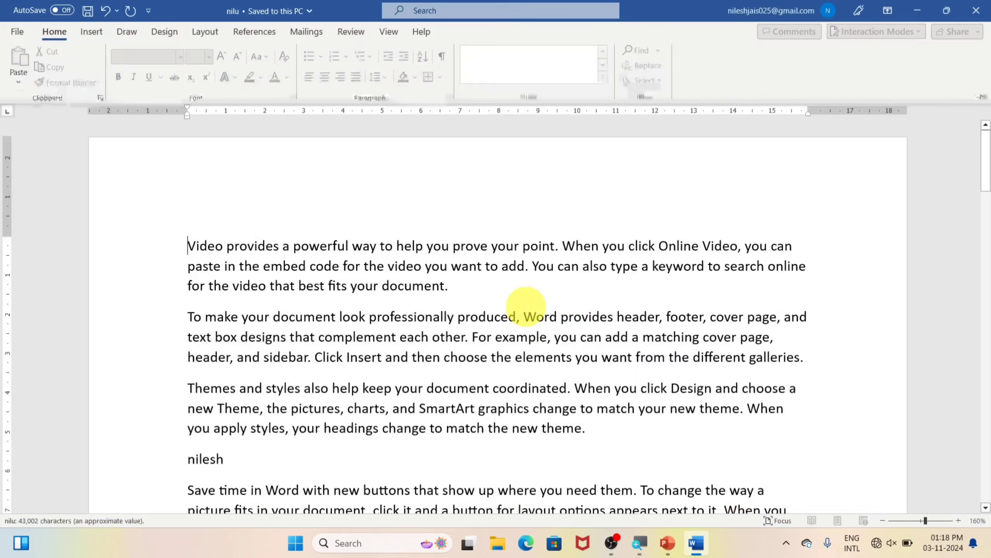
pyautogui.click(11, 35)
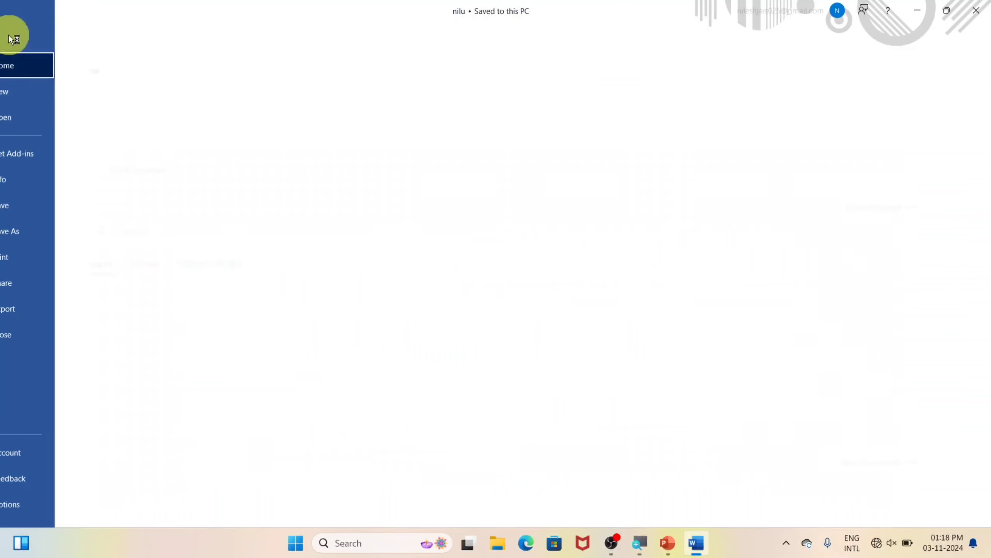
pyautogui.click(43, 181)
pyautogui.click(158, 190)
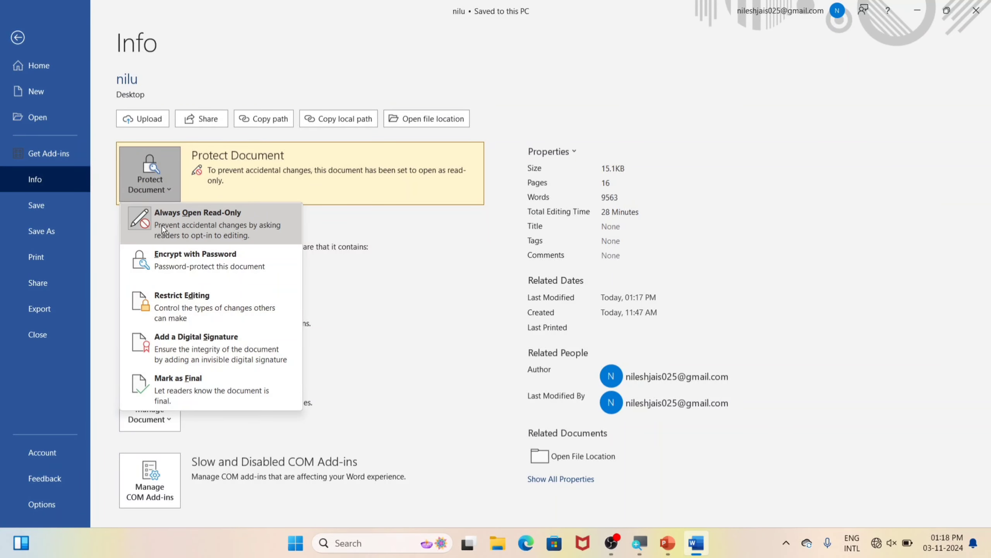
pyautogui.click(202, 225)
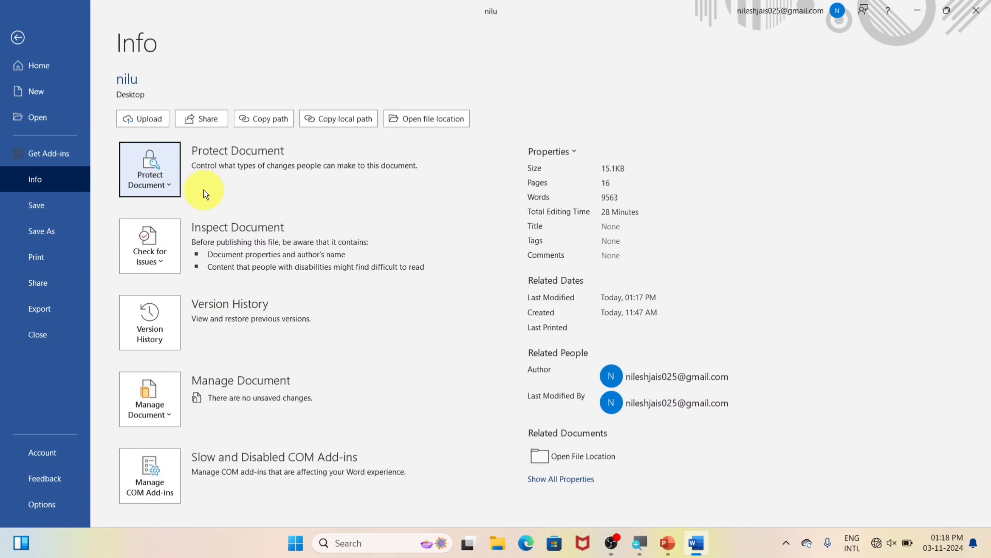
pyautogui.click(45, 208)
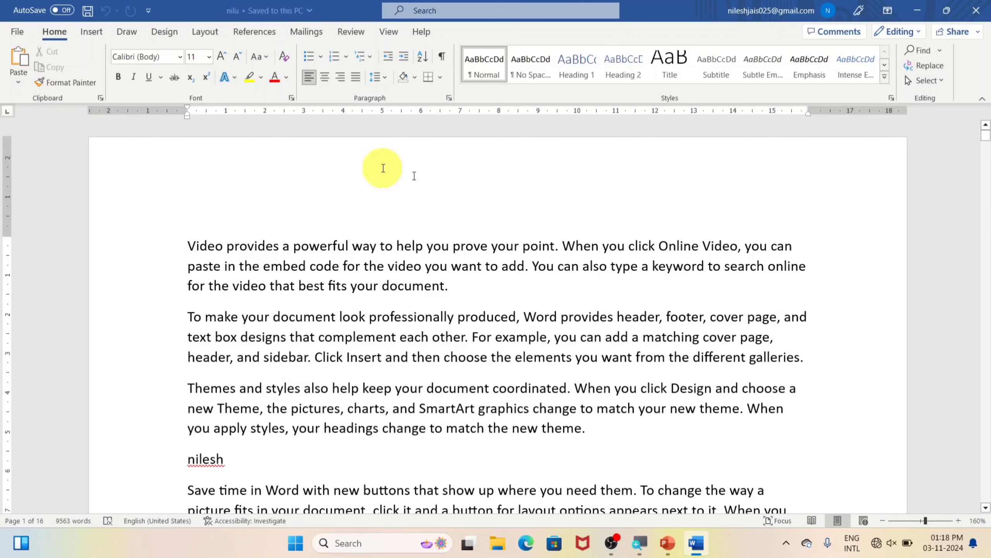
# Add a 'monu' line after paragraph one and show the Protect Document options on the Info page
pyautogui.click(449, 286)
pyautogui.press('Return')
pyautogui.write('monu')
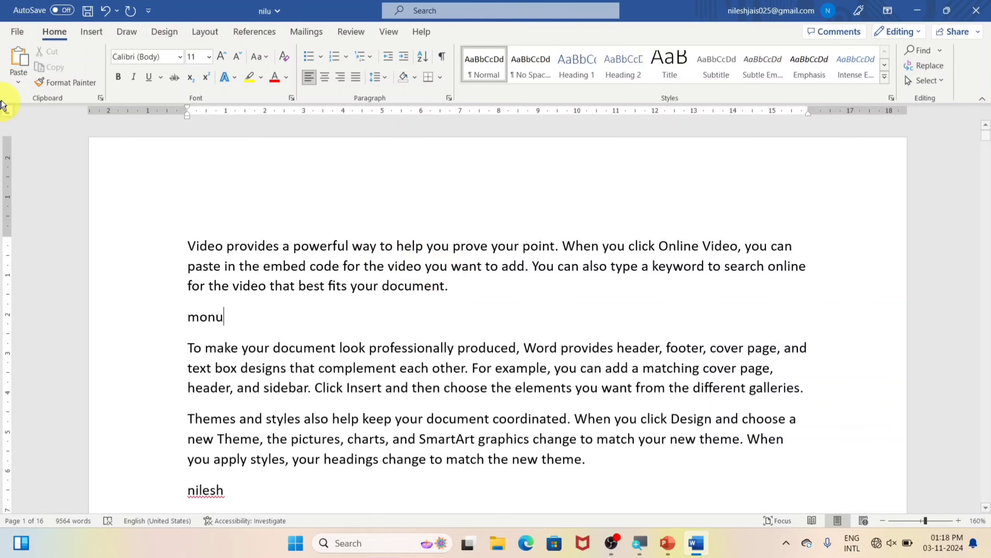
pyautogui.click(12, 32)
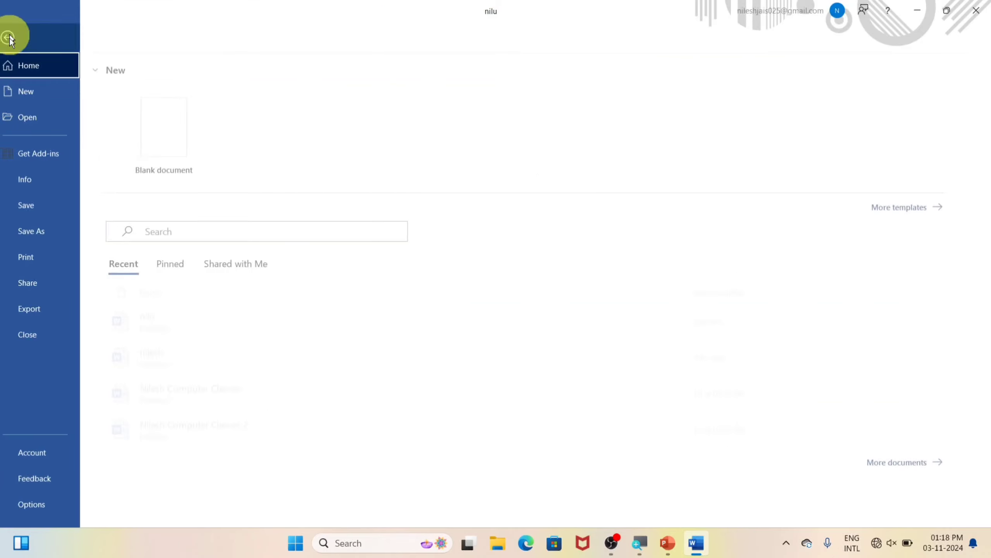
pyautogui.click(34, 180)
pyautogui.click(131, 184)
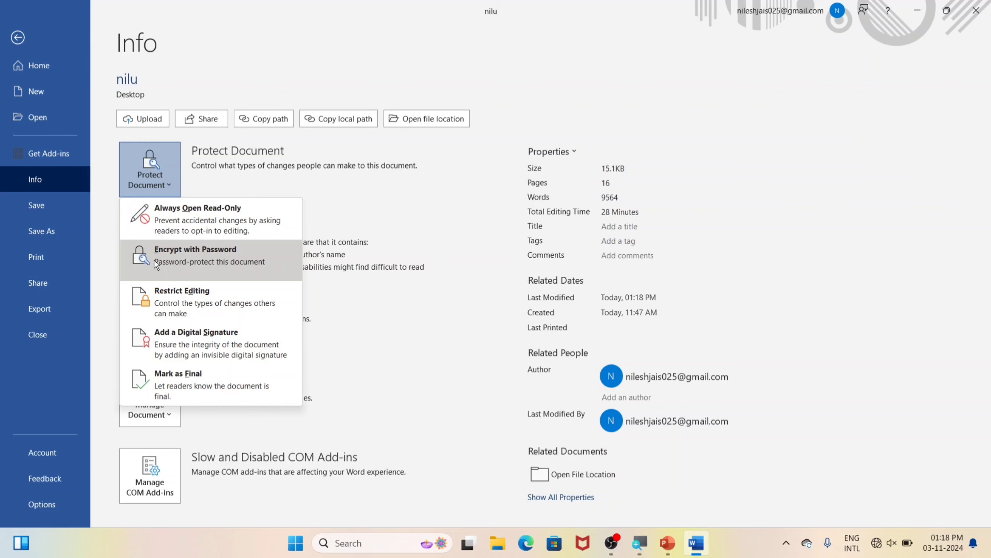
# Encrypt nilu with a password, re-entering it to confirm, and save the document
pyautogui.click(180, 253)
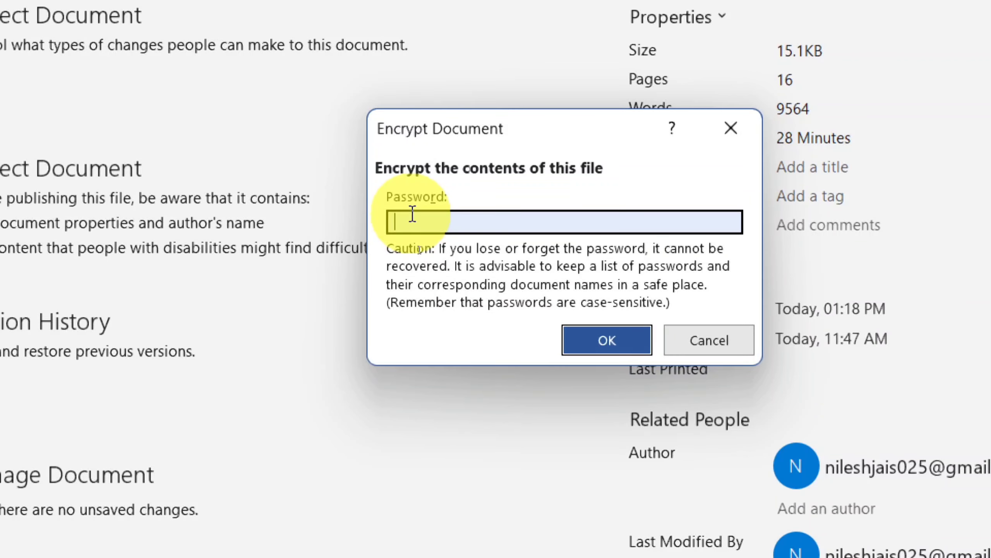
pyautogui.write('123')
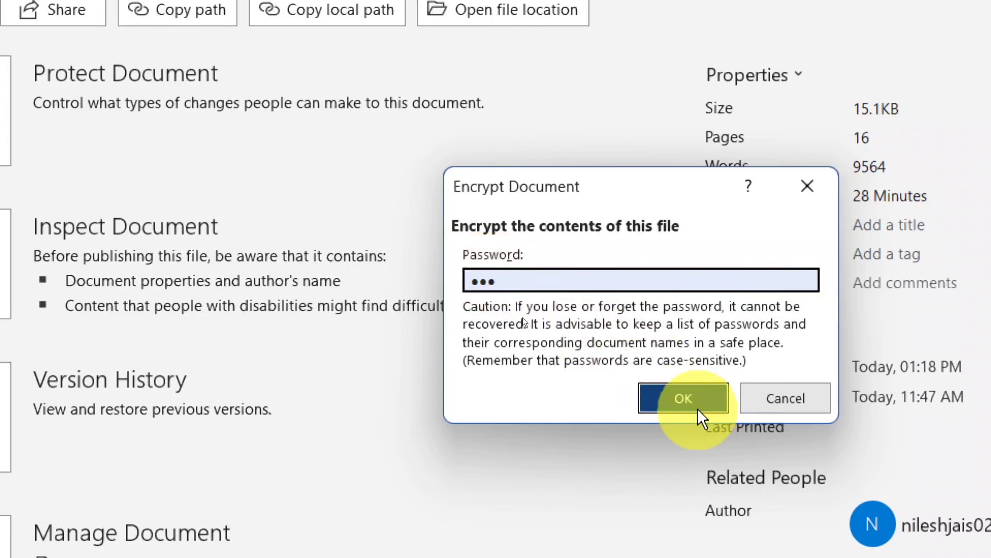
pyautogui.click(688, 401)
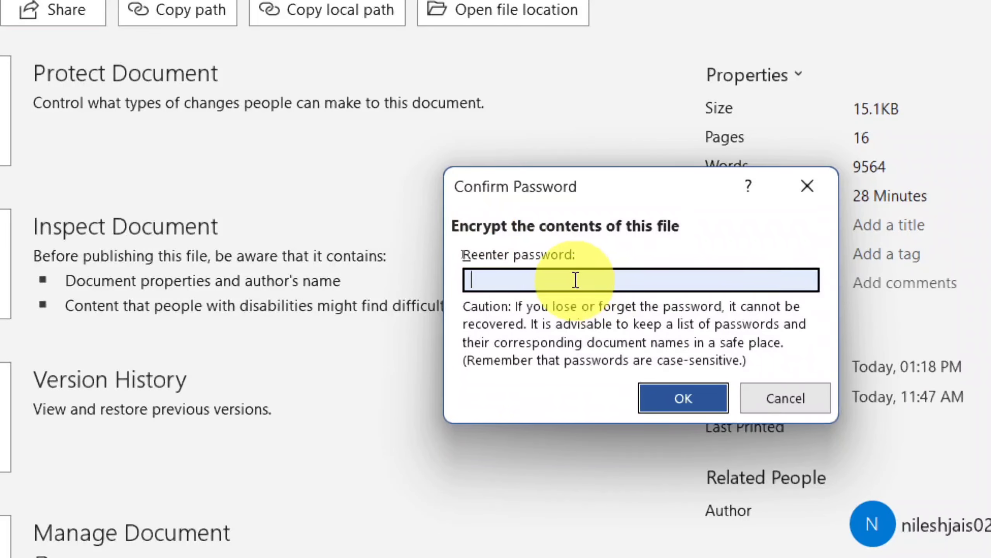
pyautogui.write('123')
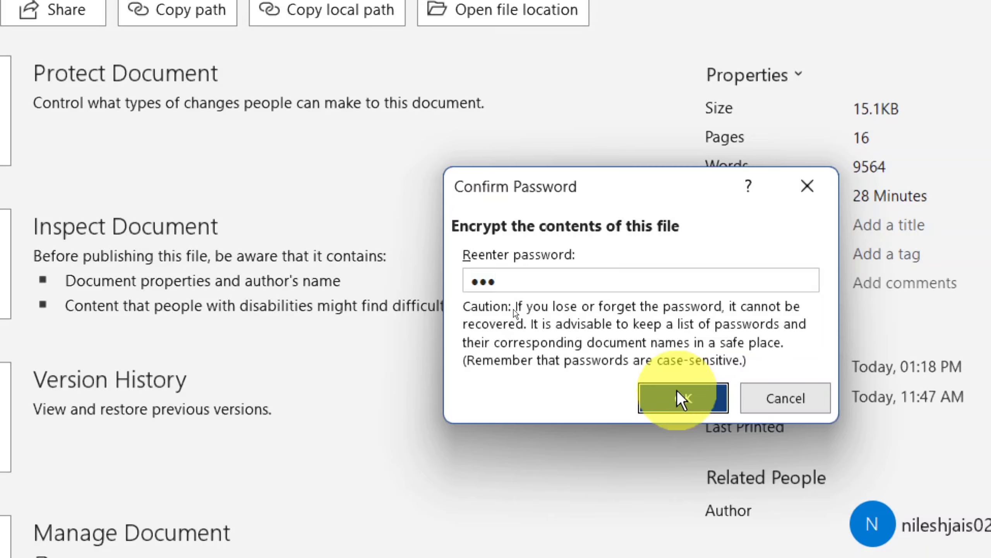
pyautogui.click(682, 398)
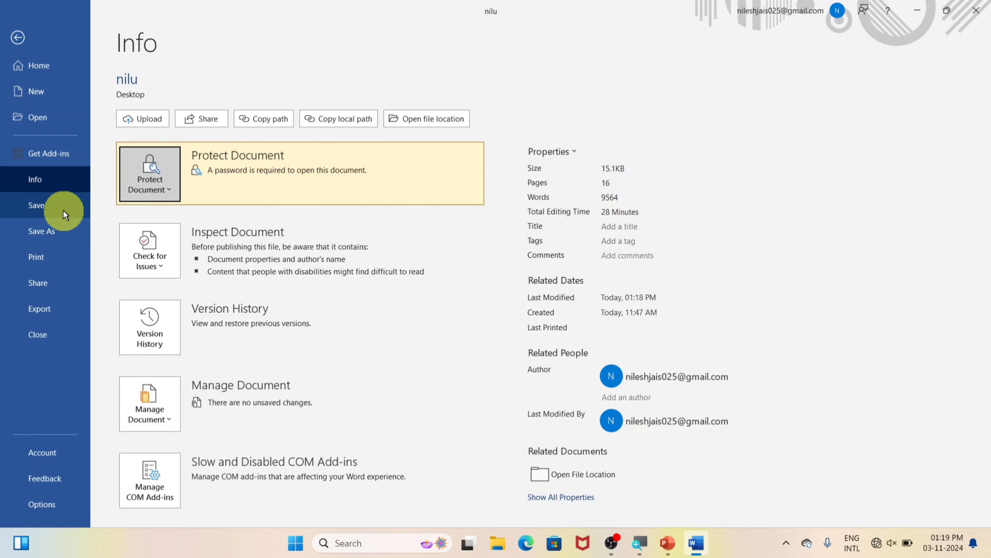
pyautogui.click(58, 210)
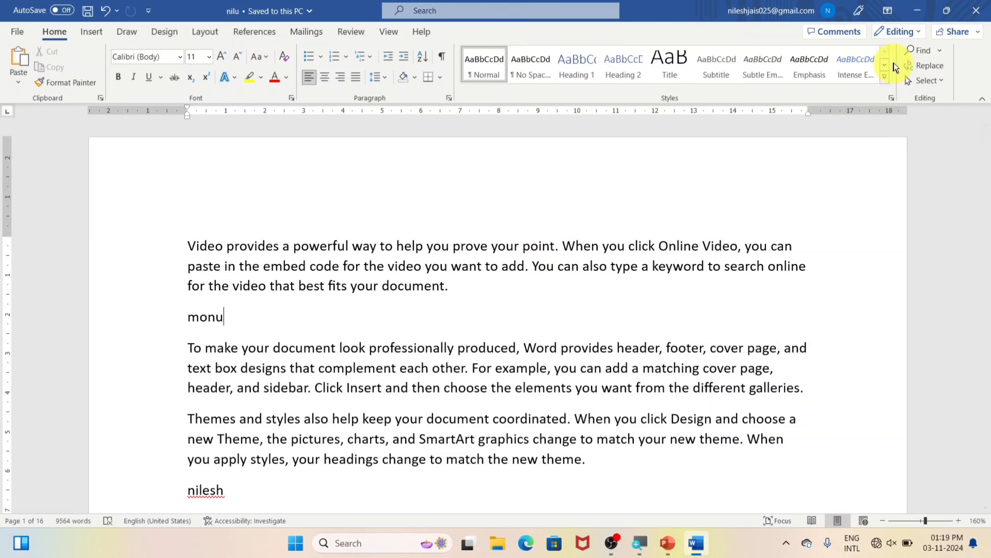
# Close and reopen nilu twice, entering its password each time to open it
pyautogui.click(983, 5)
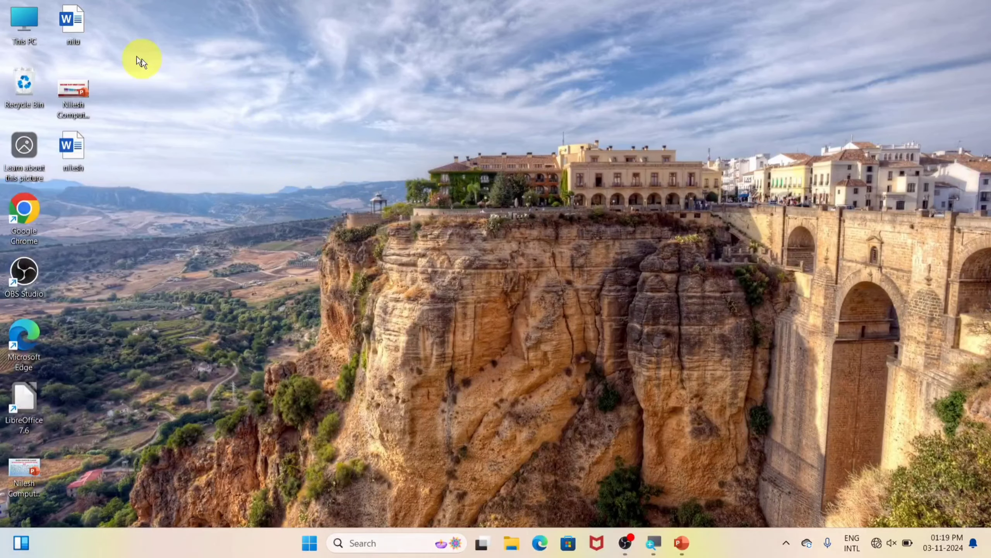
pyautogui.doubleClick(77, 24)
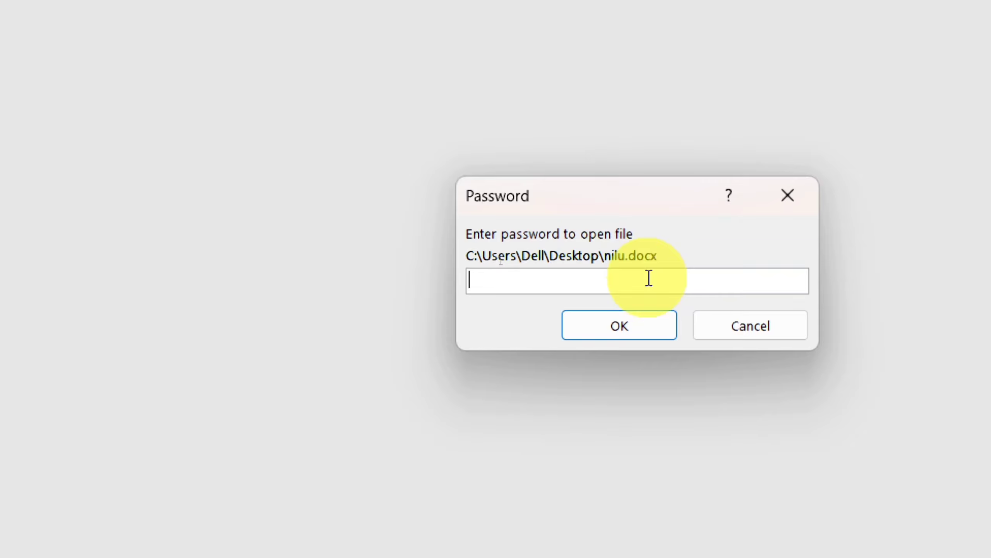
pyautogui.write('•••')
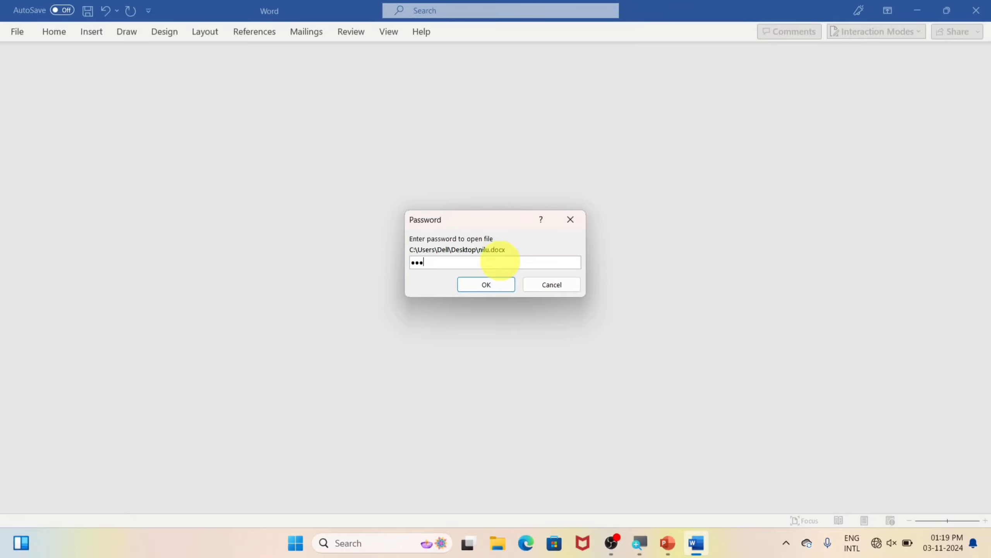
pyautogui.click(640, 325)
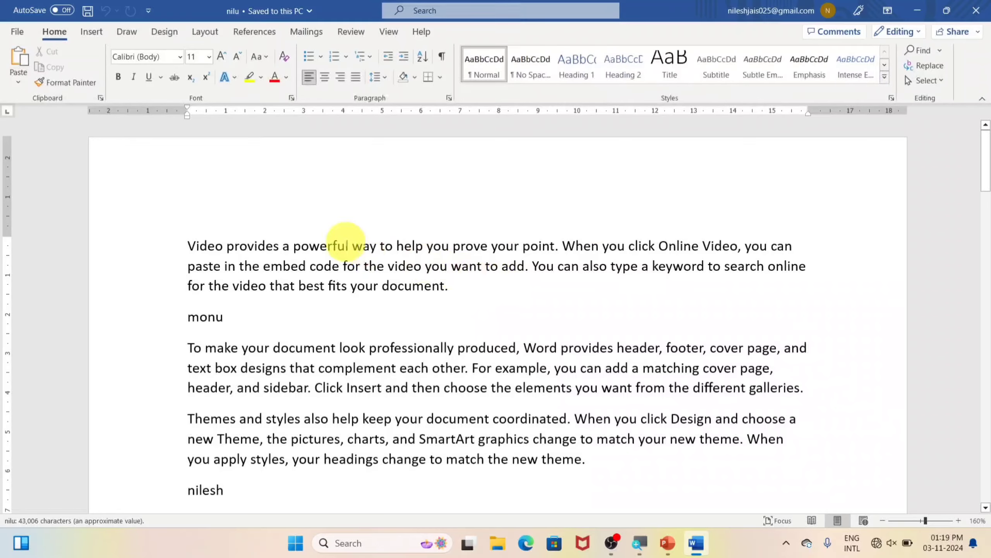
pyautogui.scroll(-4, 693, 242)
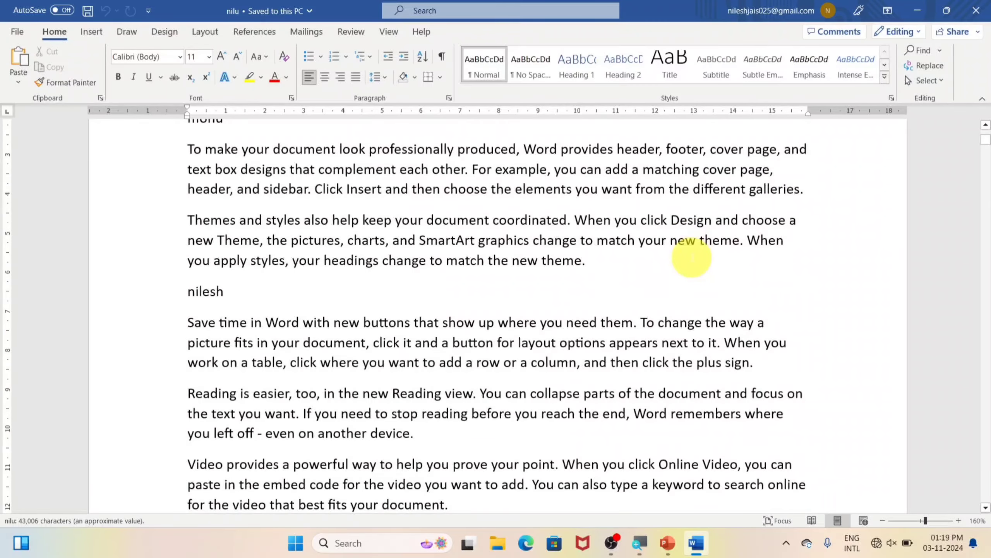
pyautogui.click(976, 10)
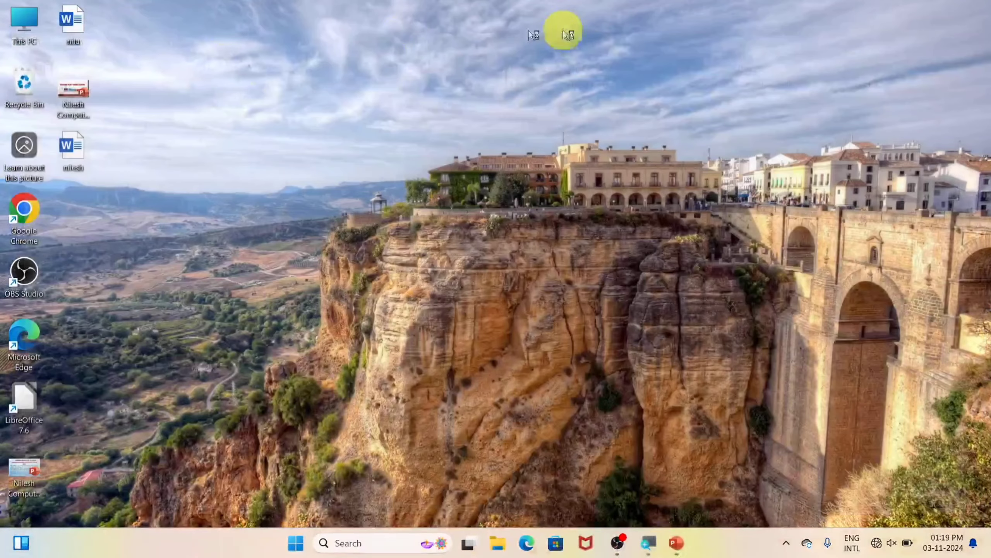
pyautogui.doubleClick(79, 16)
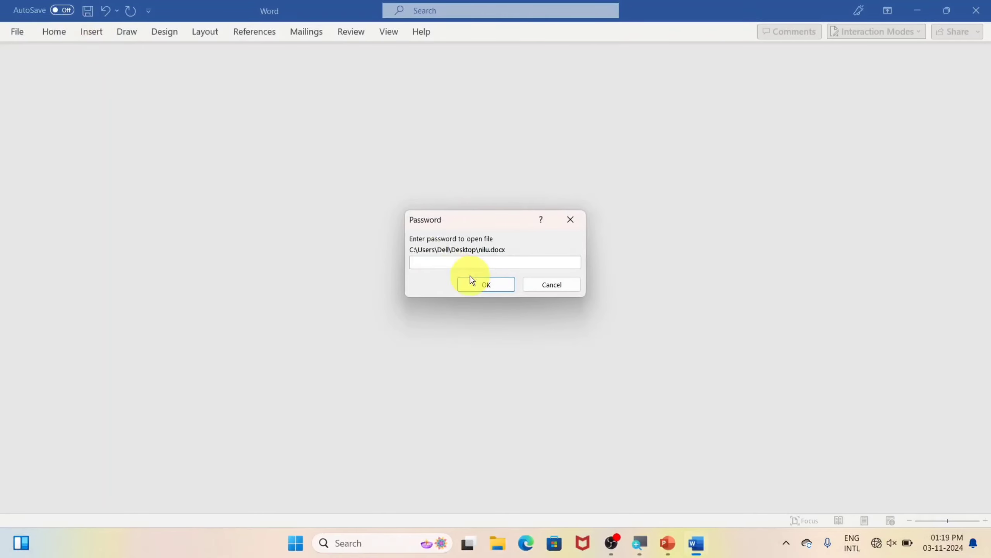
pyautogui.write('123')
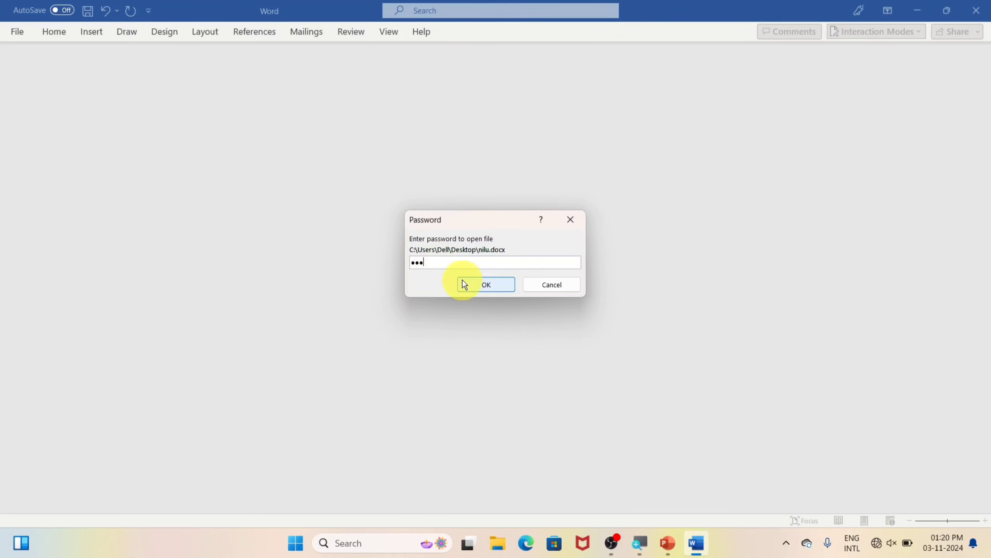
pyautogui.click(485, 286)
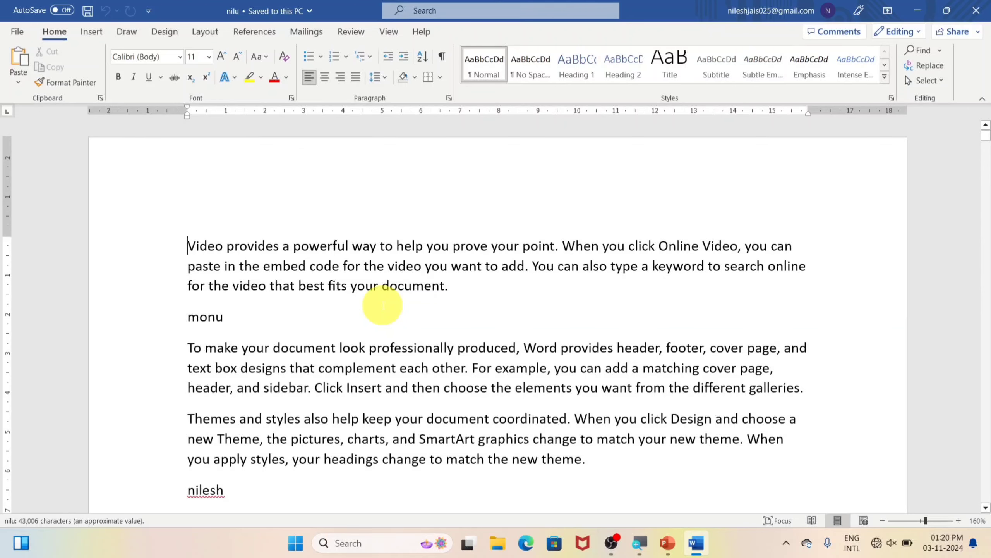
# Clear nilu's password under Encrypt with Password and save the unencrypted document
pyautogui.click(17, 32)
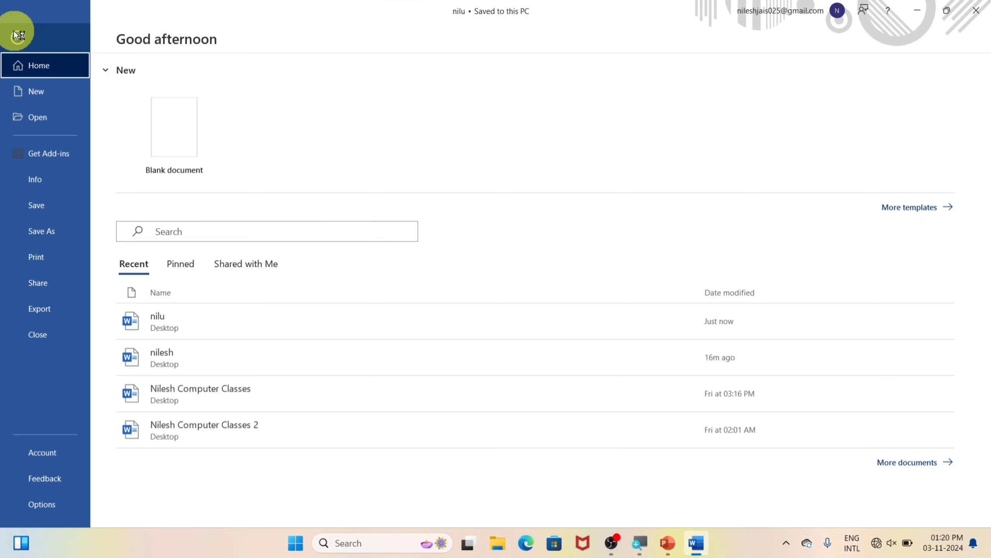
pyautogui.click(46, 182)
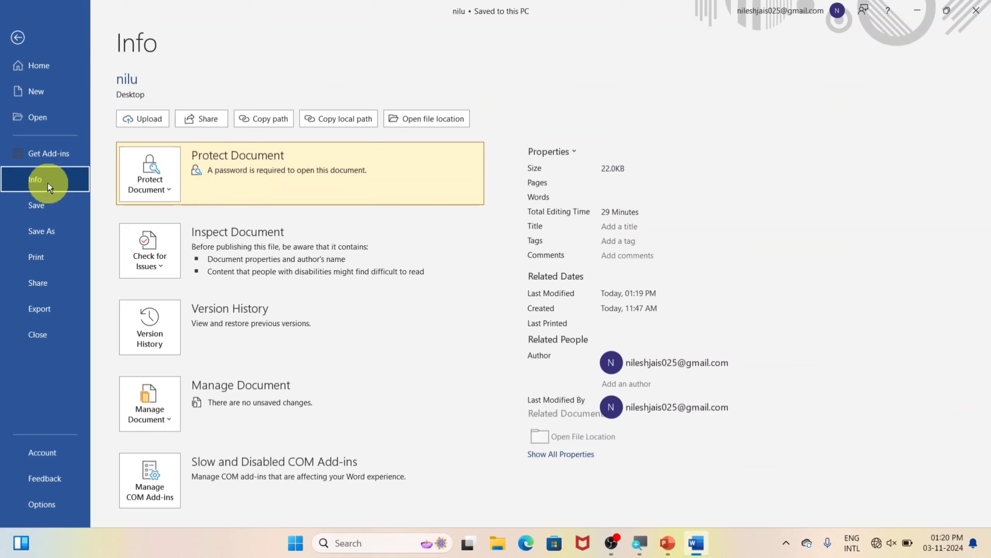
pyautogui.click(151, 193)
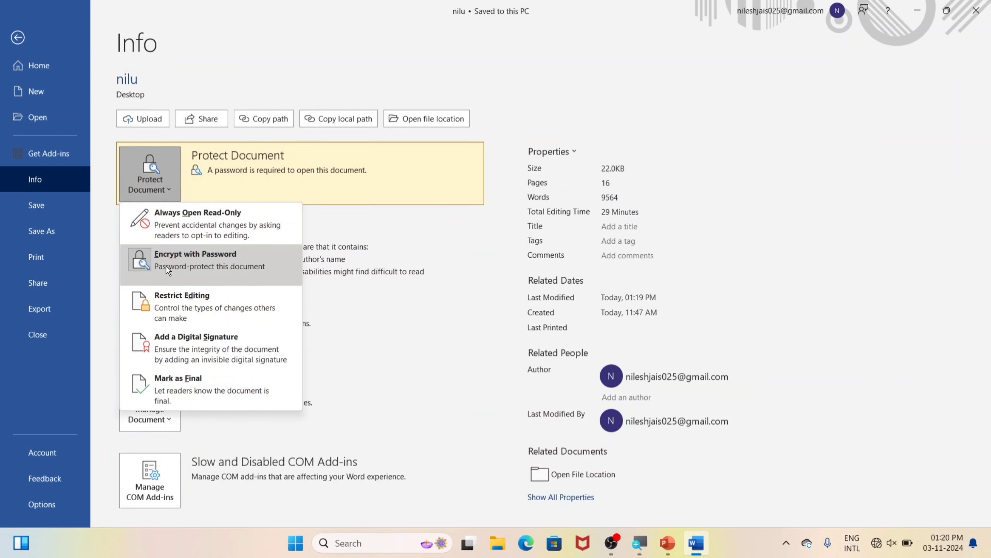
pyautogui.click(202, 262)
pyautogui.write('123')
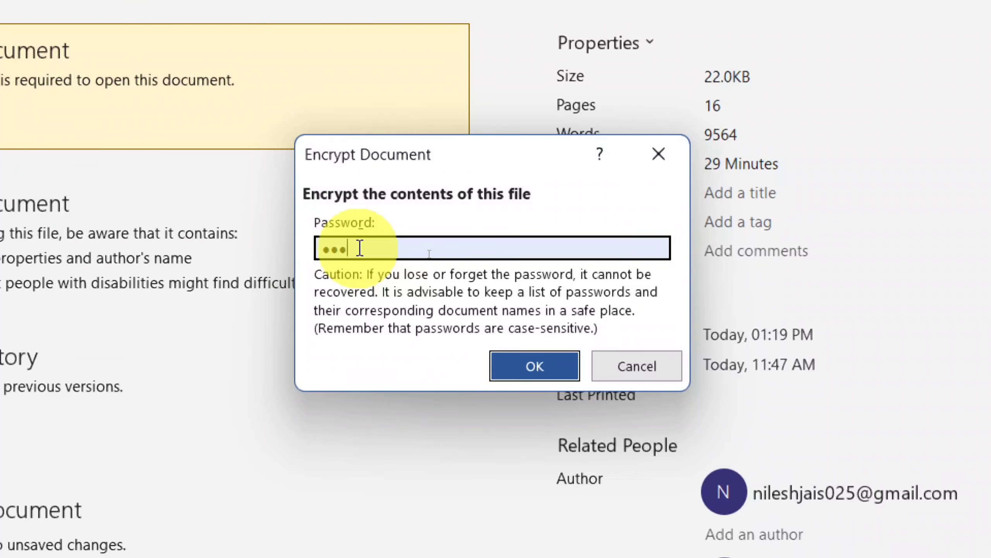
pyautogui.moveTo(359, 247); pyautogui.dragTo(273, 248)
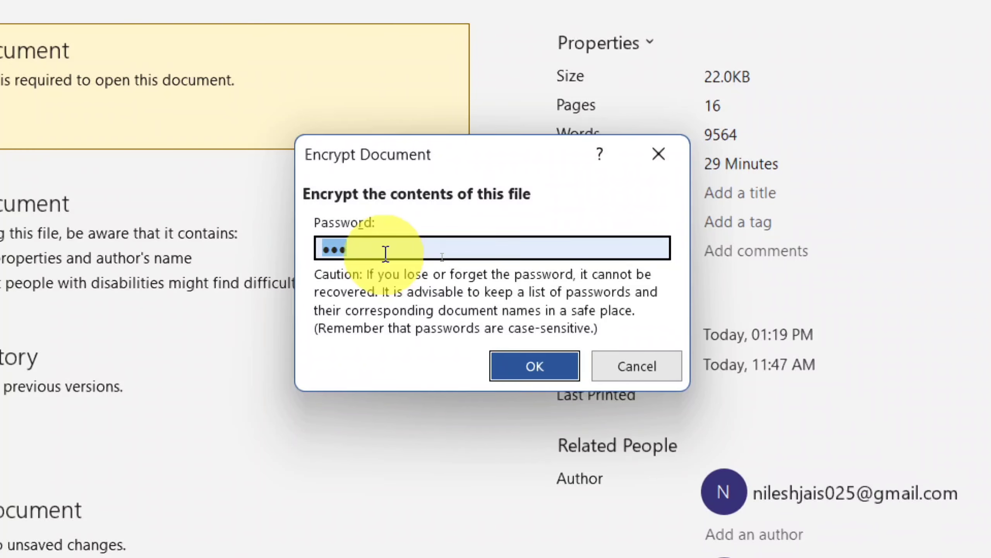
pyautogui.press('BackSpace')
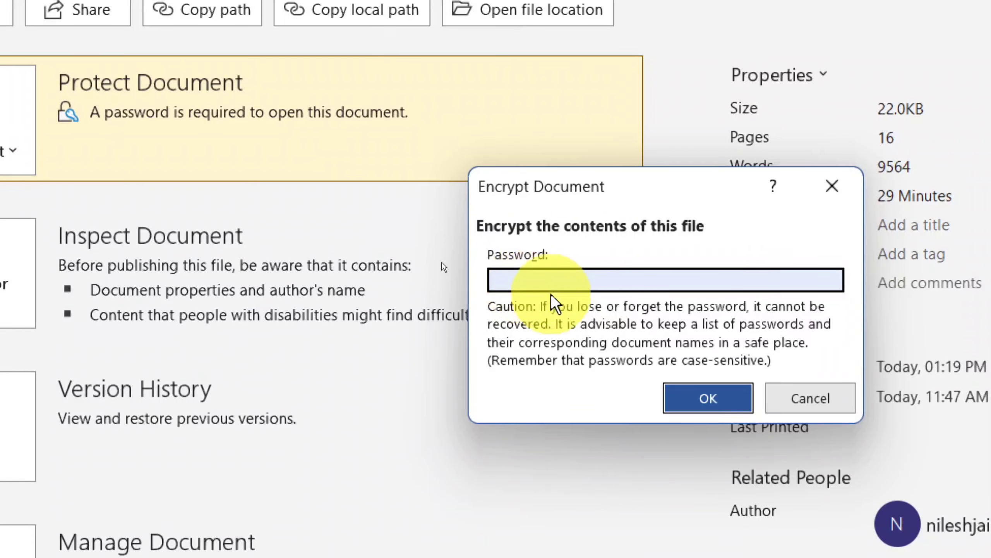
pyautogui.click(717, 404)
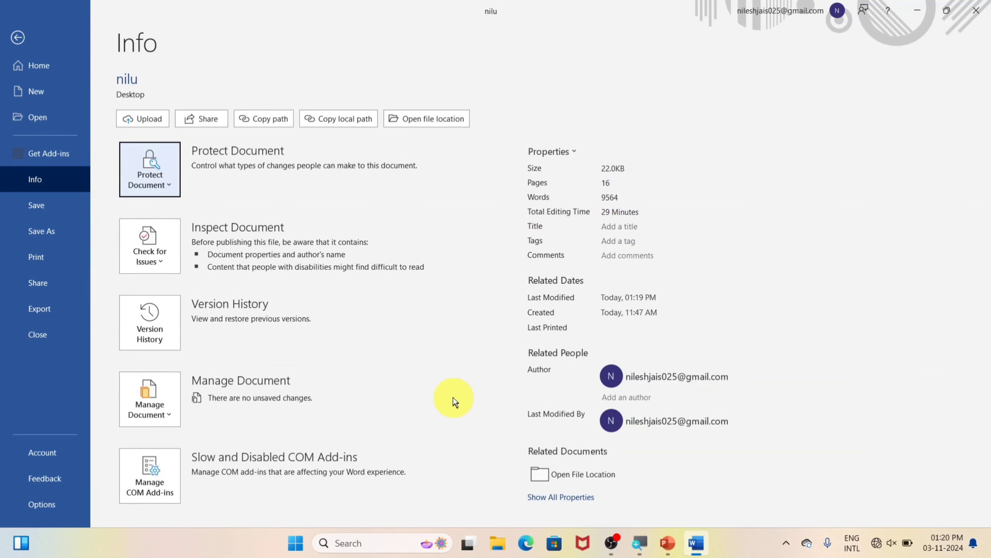
pyautogui.click(32, 206)
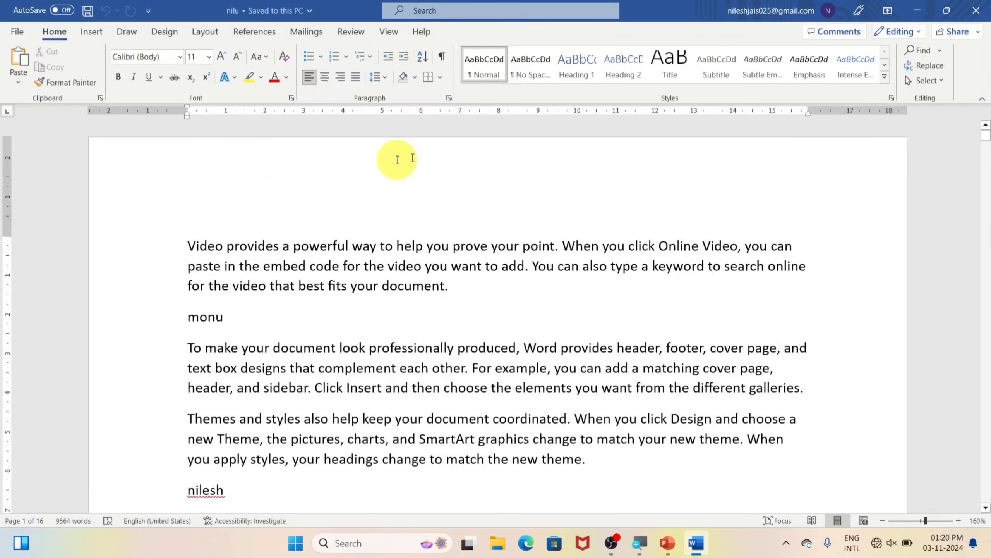
# Close Word and reopen nilu from the desktop without a password prompt
pyautogui.click(977, 10)
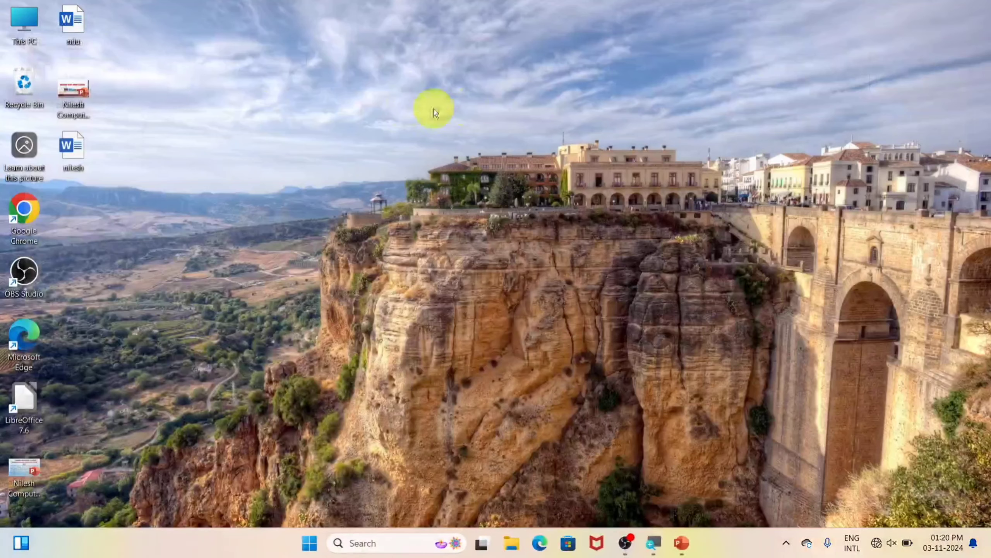
pyautogui.doubleClick(71, 20)
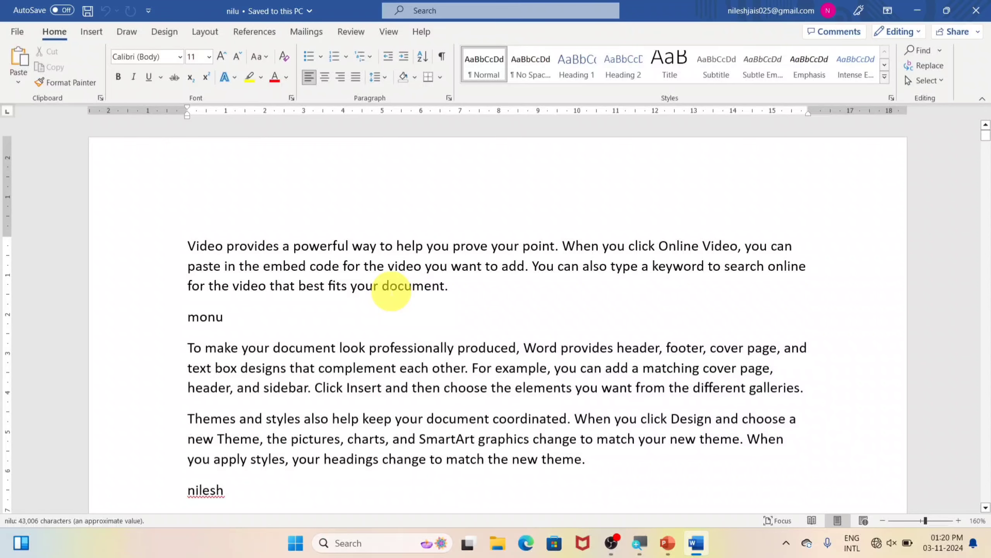
# Choose Restrict Editing from Protect Document on nilu's Info page
pyautogui.click(17, 32)
pyautogui.click(35, 187)
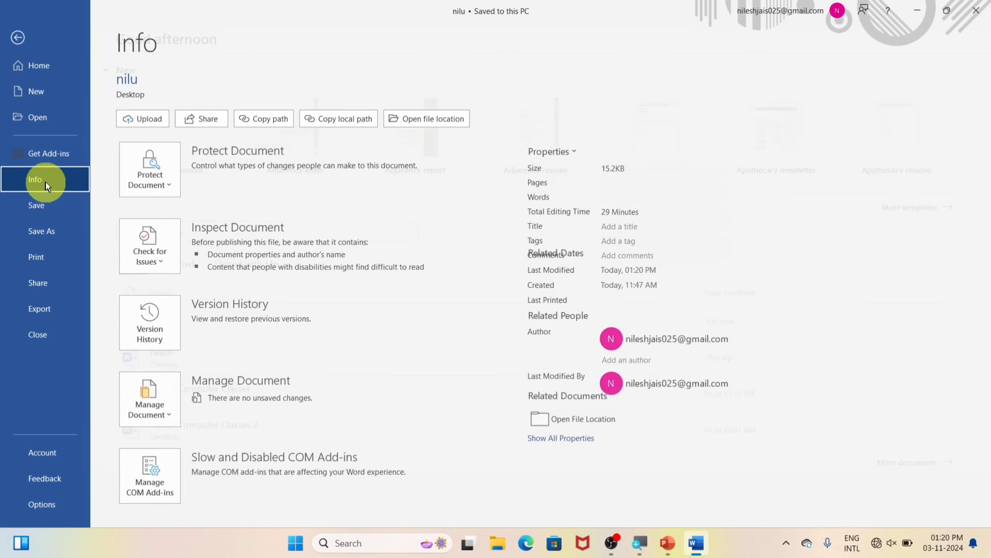
pyautogui.click(156, 184)
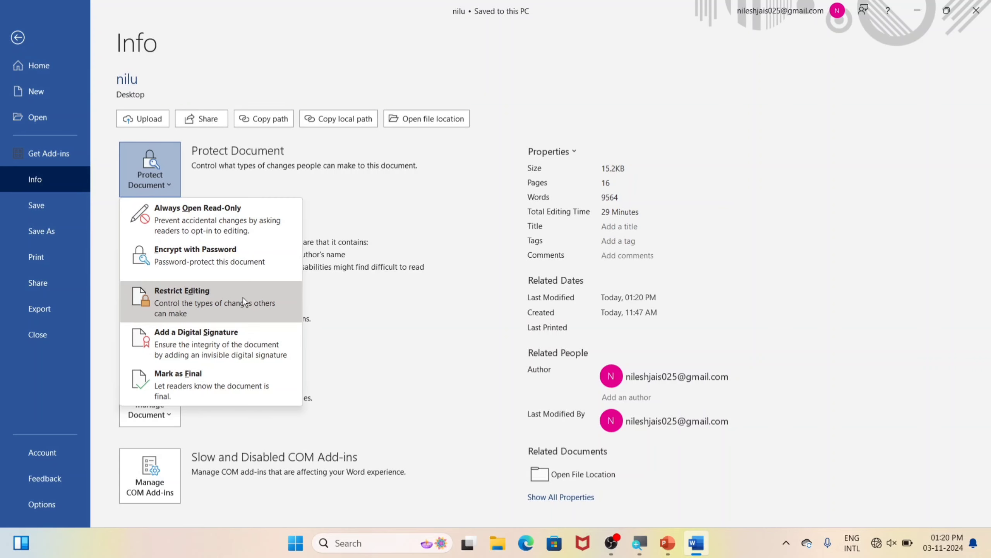
pyautogui.click(208, 296)
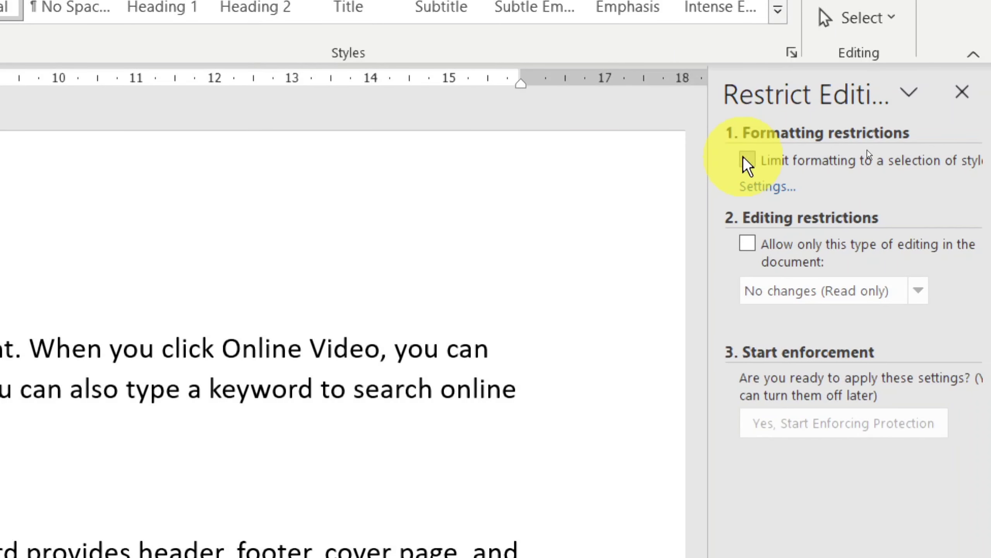
# Limit formatting, allow only No changes (Read only) with an Everyone exception, then start enforcing protection
pyautogui.click(747, 159)
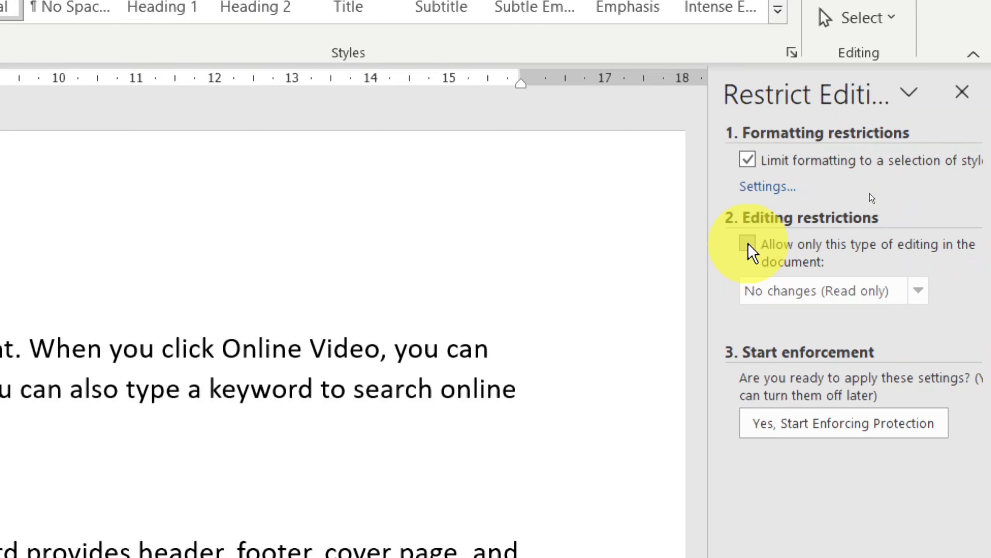
pyautogui.click(749, 246)
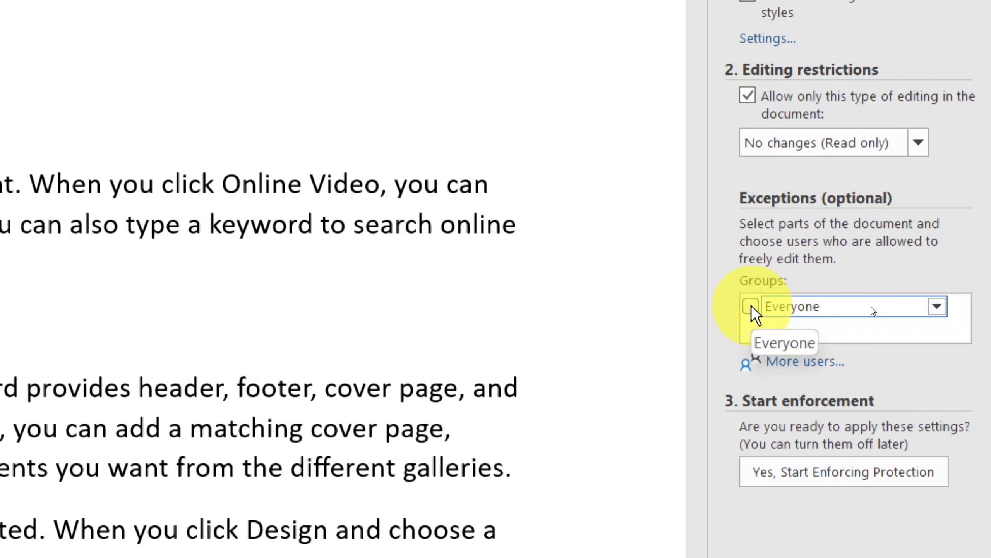
pyautogui.click(750, 307)
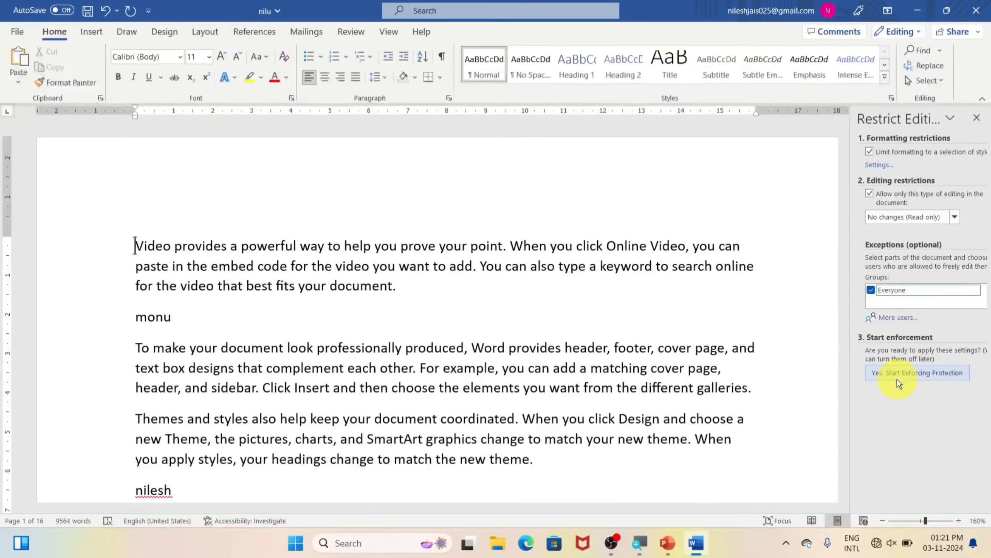
pyautogui.click(804, 449)
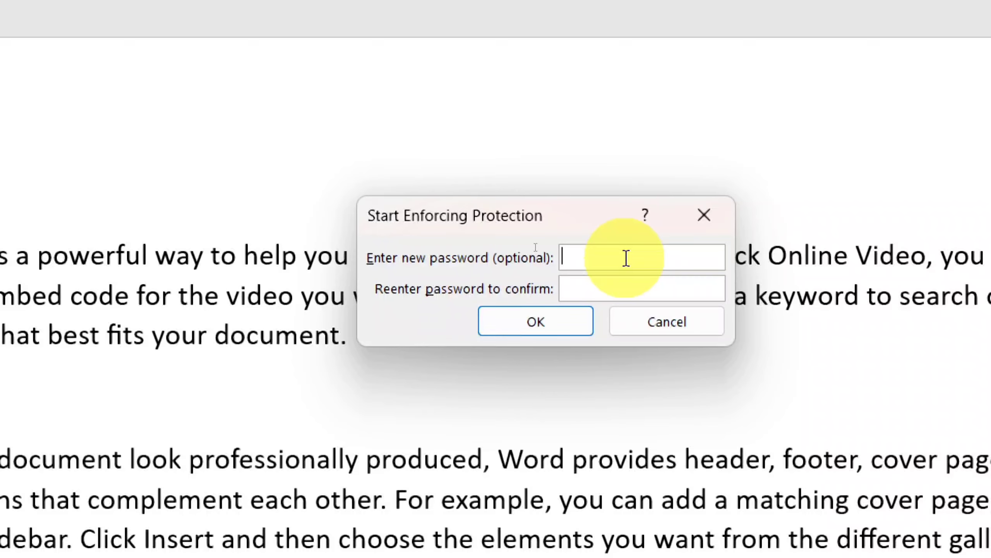
# Enter and confirm a protection password to enforce the editing restrictions
pyautogui.write('•••')
pyautogui.click(585, 284)
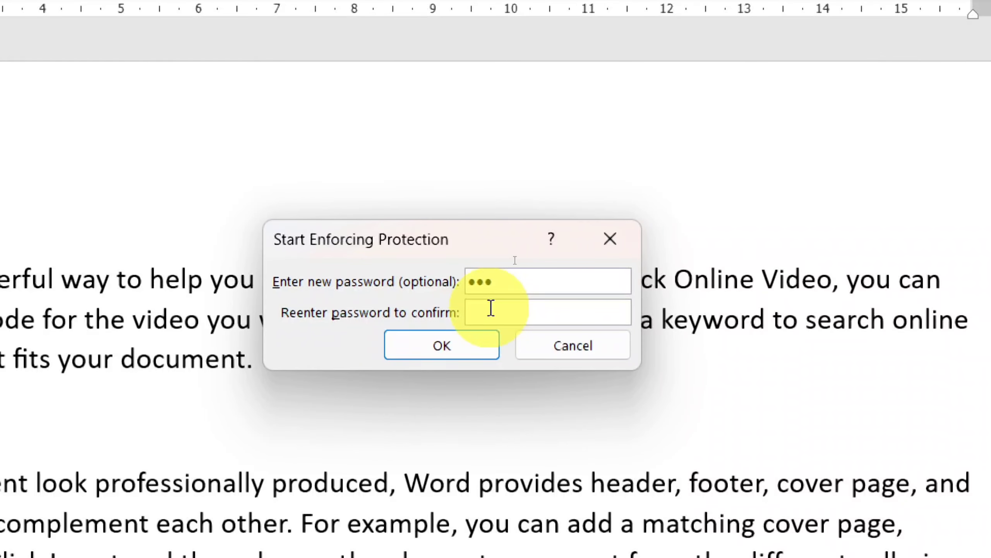
pyautogui.write('•••')
pyautogui.click(476, 353)
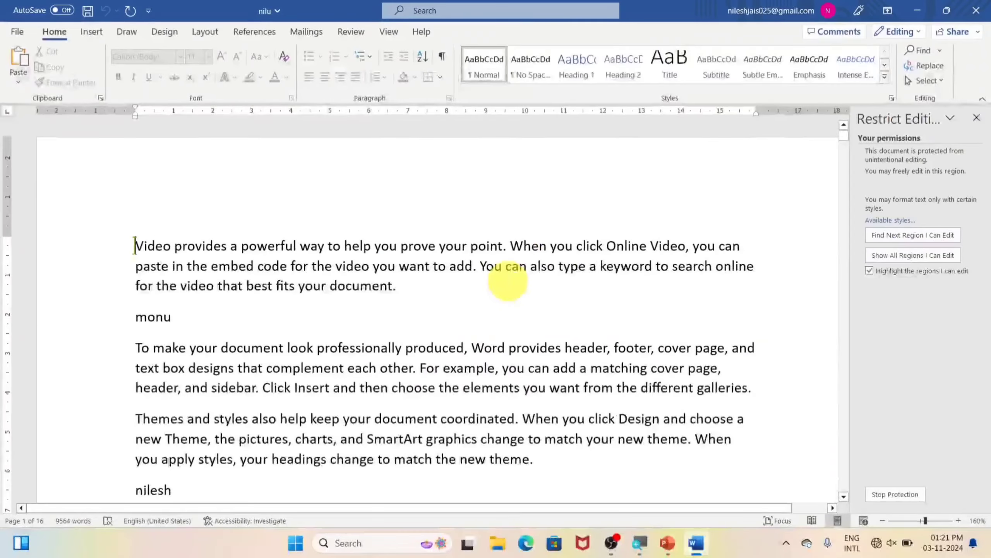
# Try deleting text after 'monu' and at the first paragraph's end to confirm editing is blocked
pyautogui.click(360, 287)
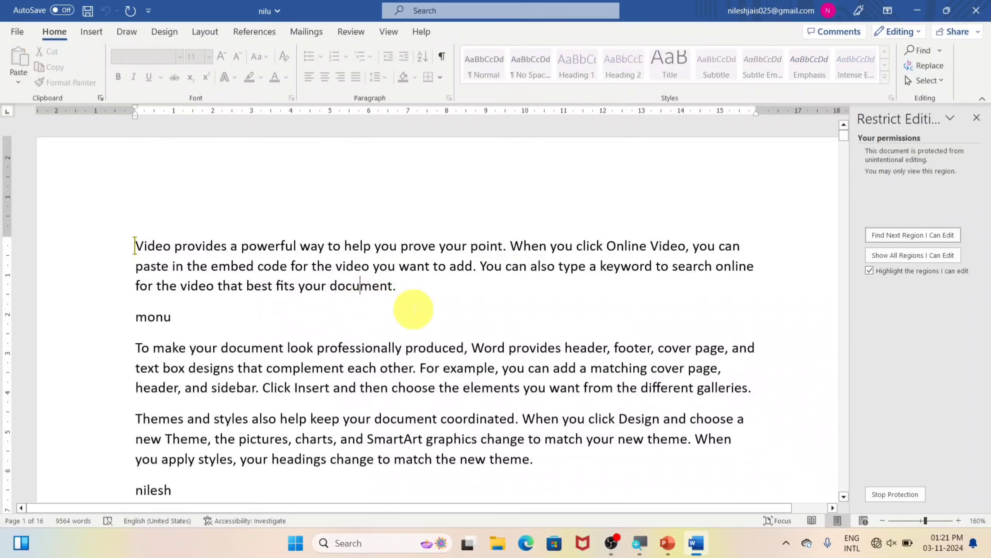
pyautogui.click(414, 309)
pyautogui.press('BackSpace')
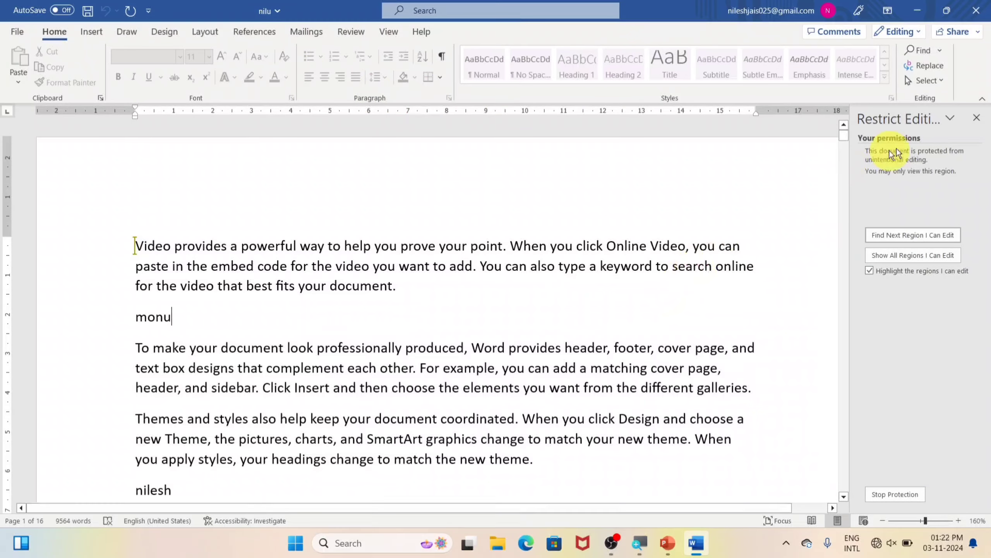
pyautogui.click(977, 117)
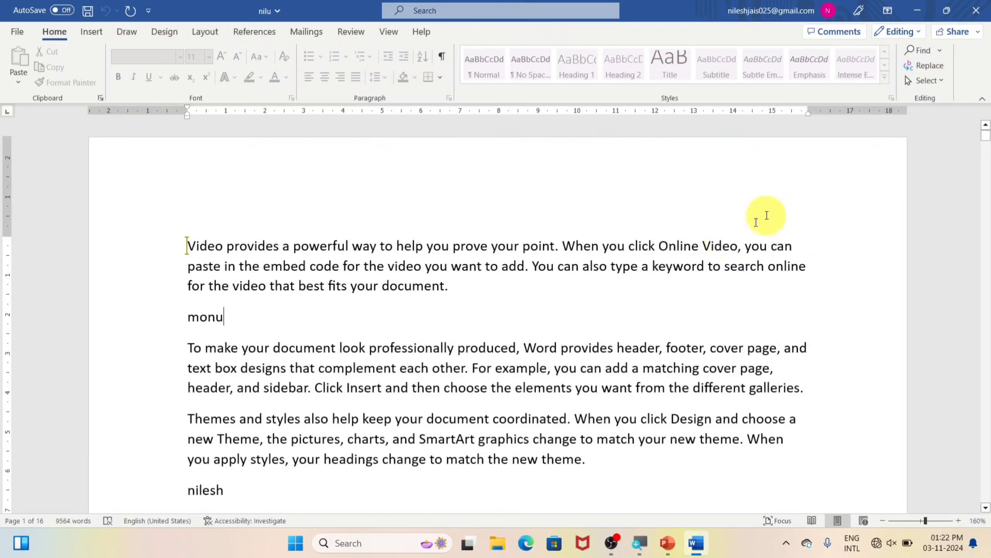
pyautogui.click(574, 299)
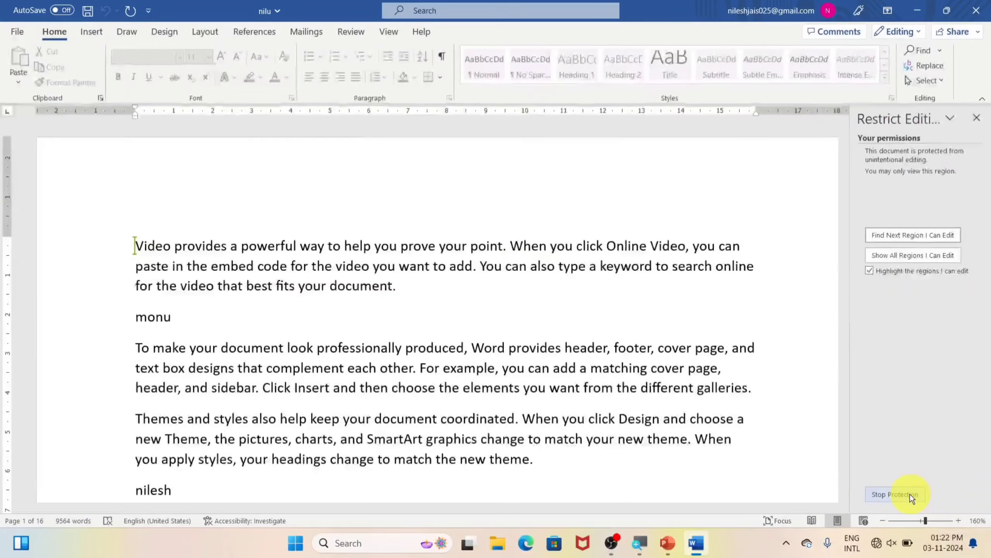
# Stop protection by entering the document password, then close the Restrict Editing pane
pyautogui.click(926, 495)
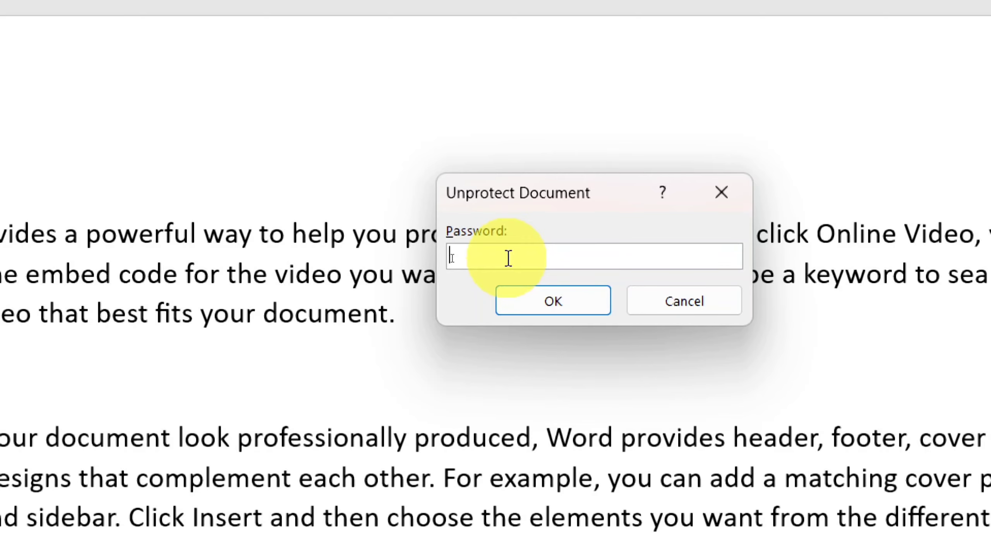
pyautogui.write('123')
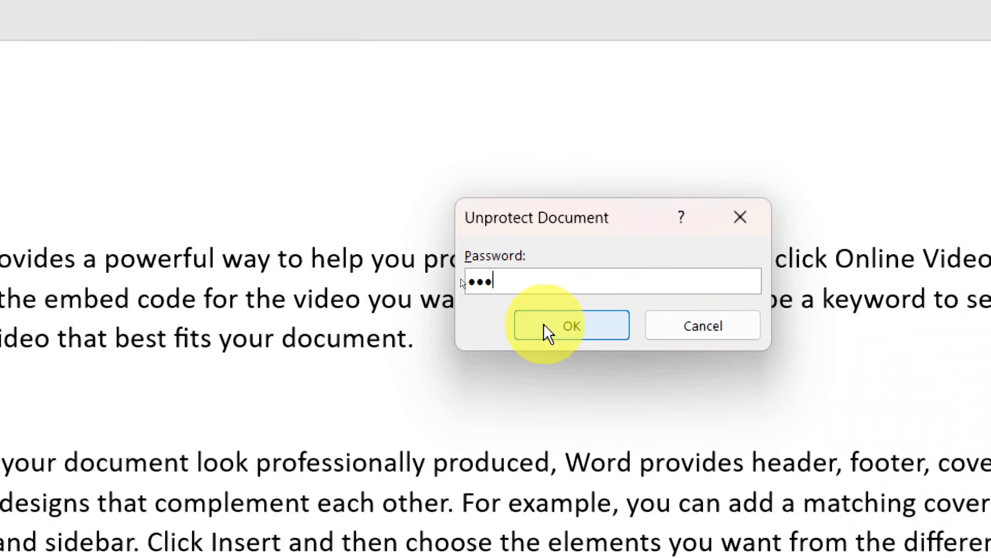
pyautogui.click(545, 326)
pyautogui.click(462, 279)
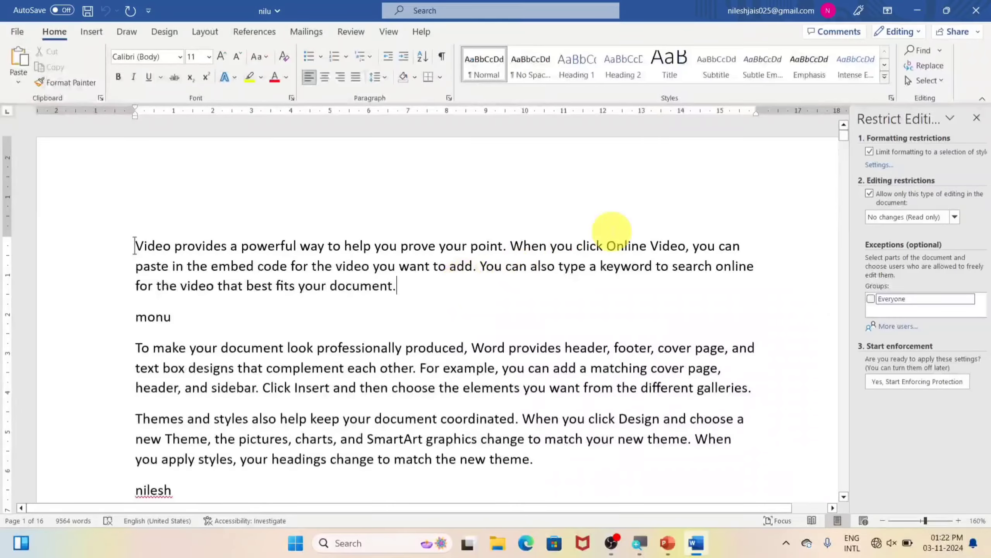
pyautogui.click(975, 117)
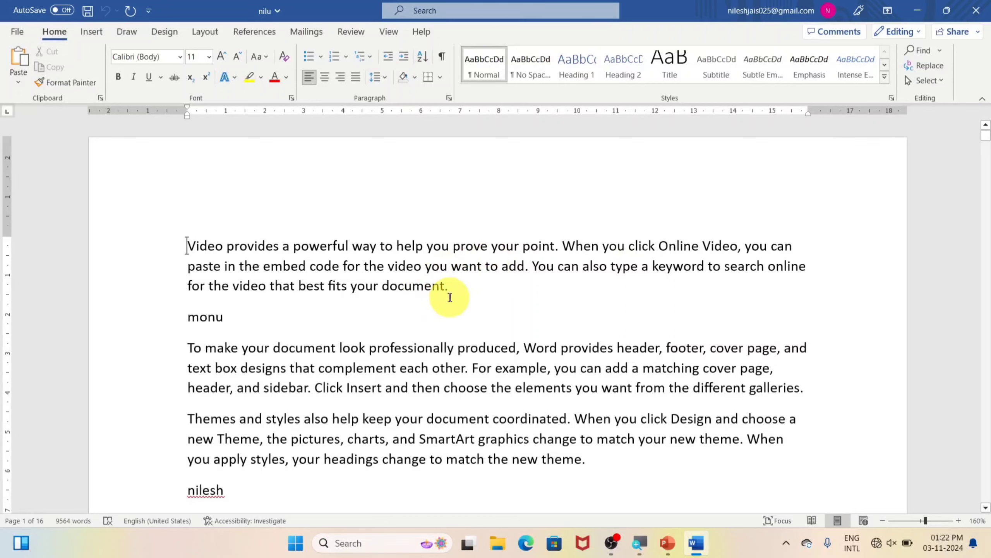
# Add a new 'shalu' line below monu, followed by an empty line
pyautogui.click(407, 313)
pyautogui.press('Return')
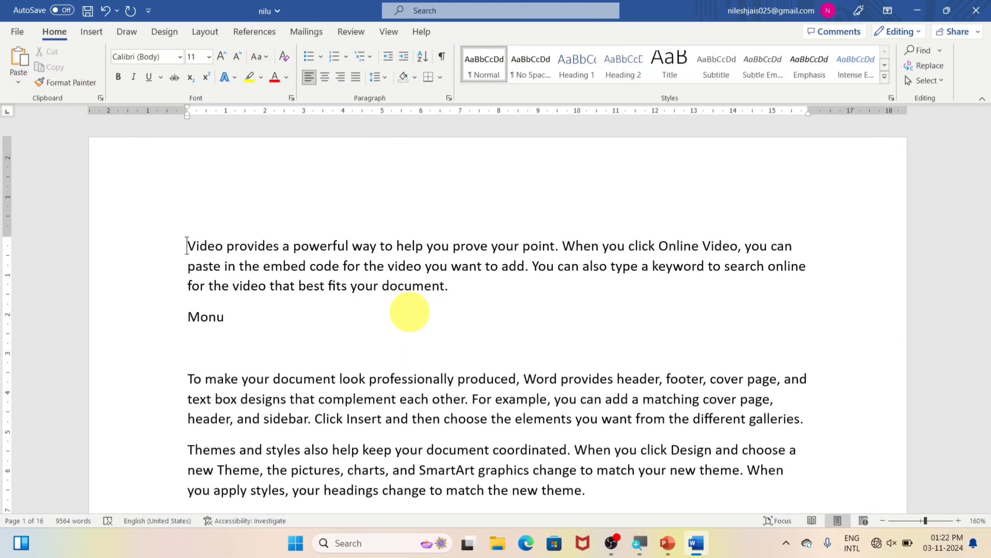
pyautogui.write('shalu')
pyautogui.press('Return')
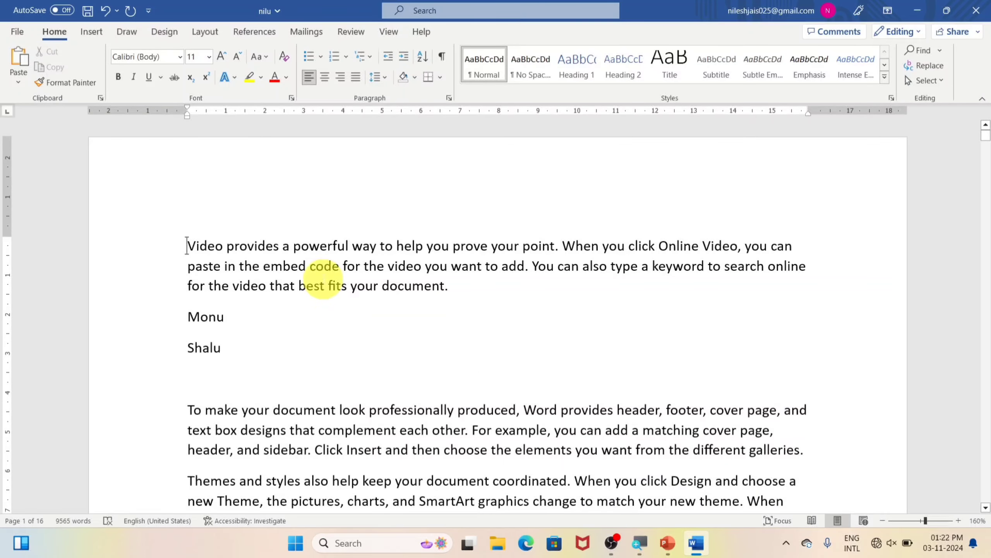
pyautogui.click(16, 32)
pyautogui.click(37, 181)
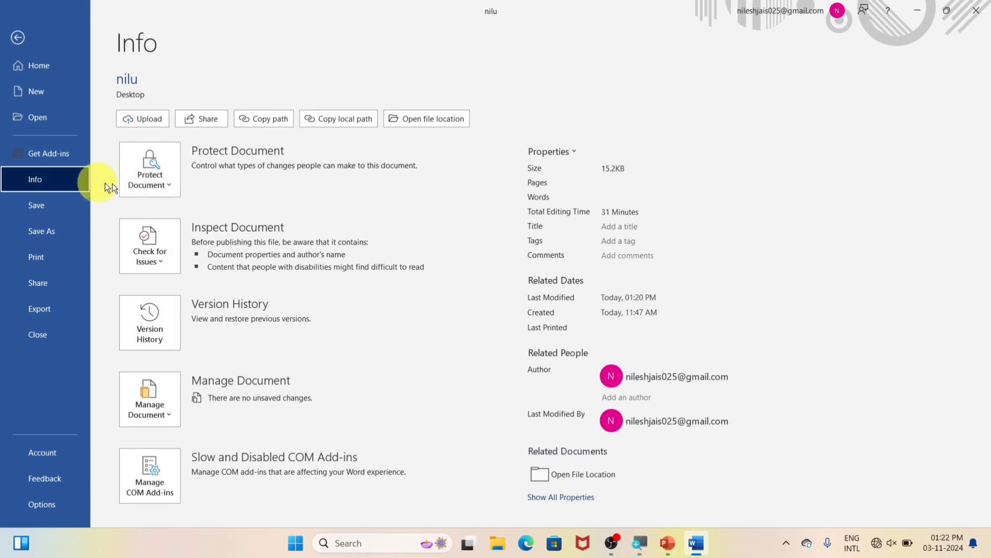
pyautogui.click(155, 187)
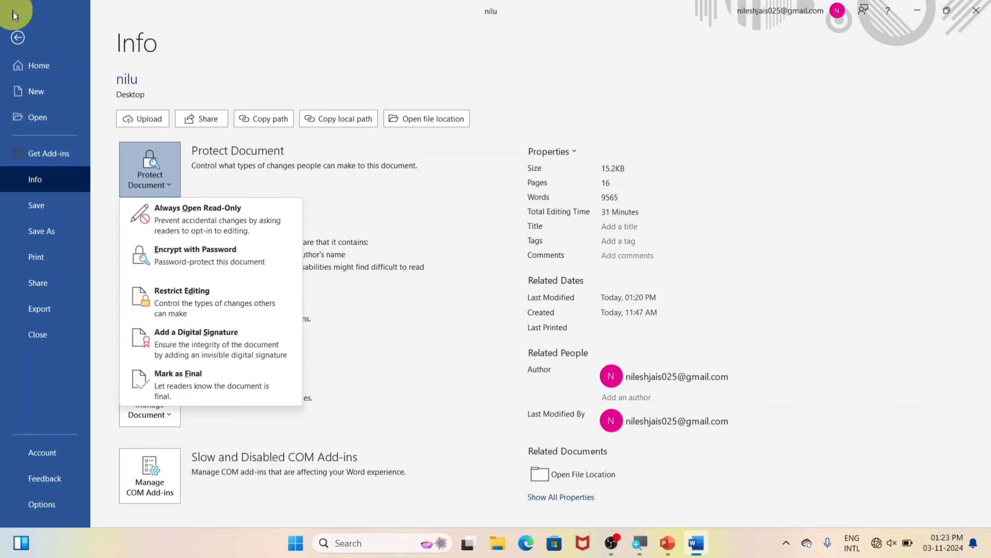
pyautogui.click(20, 37)
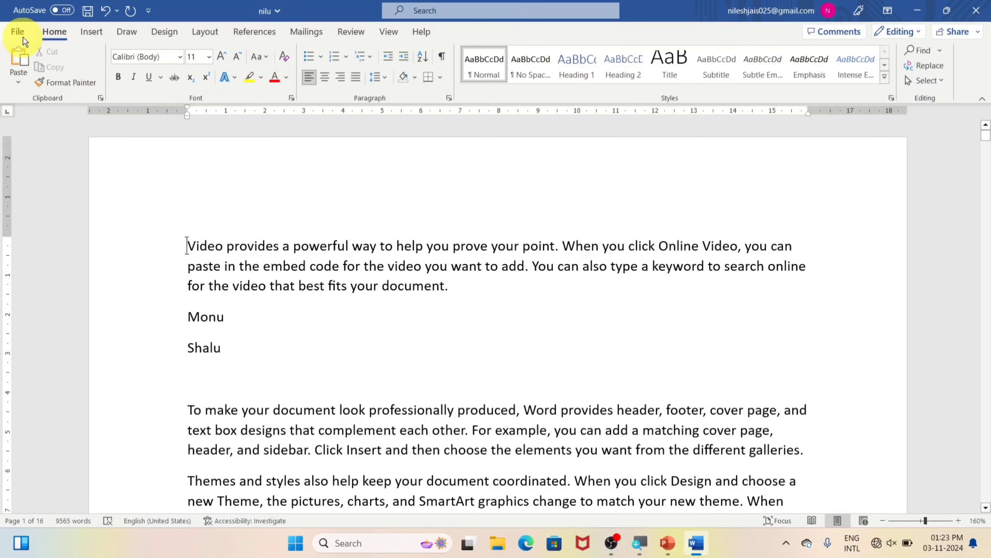
# Add an empty line after the last paragraph of nilu
pyautogui.click(87, 37)
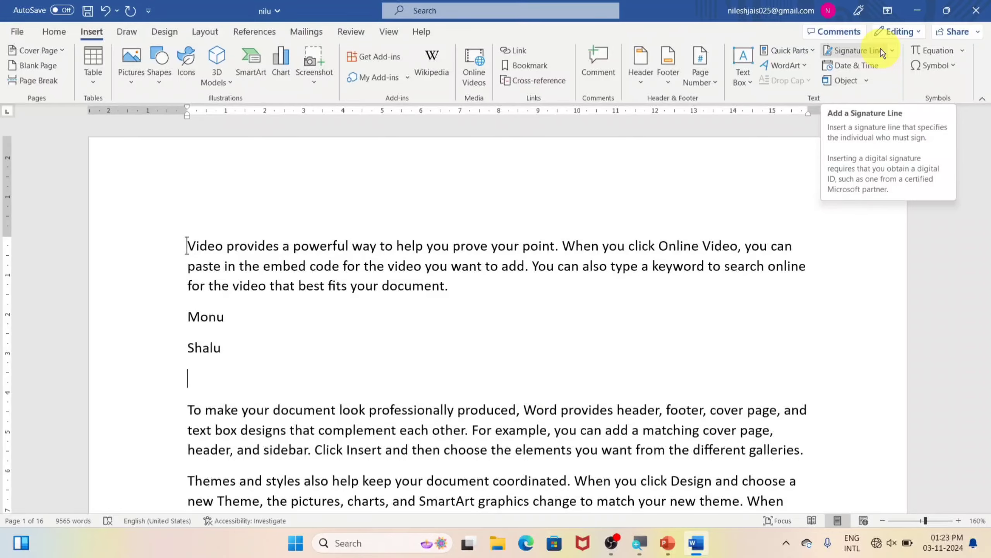
pyautogui.scroll(-10, 543, 386)
pyautogui.scroll(-5, 544, 386)
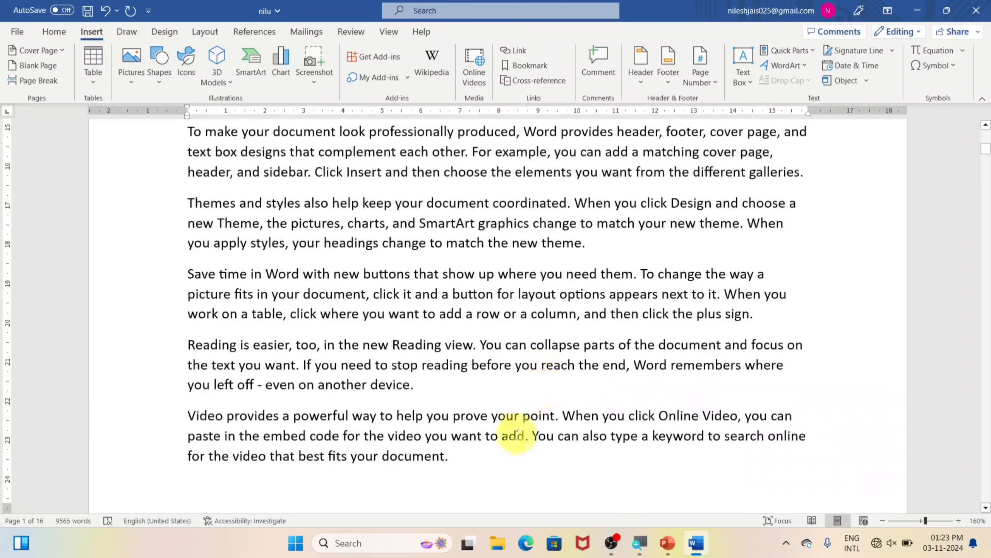
pyautogui.scroll(-3, 506, 430)
pyautogui.click(507, 396)
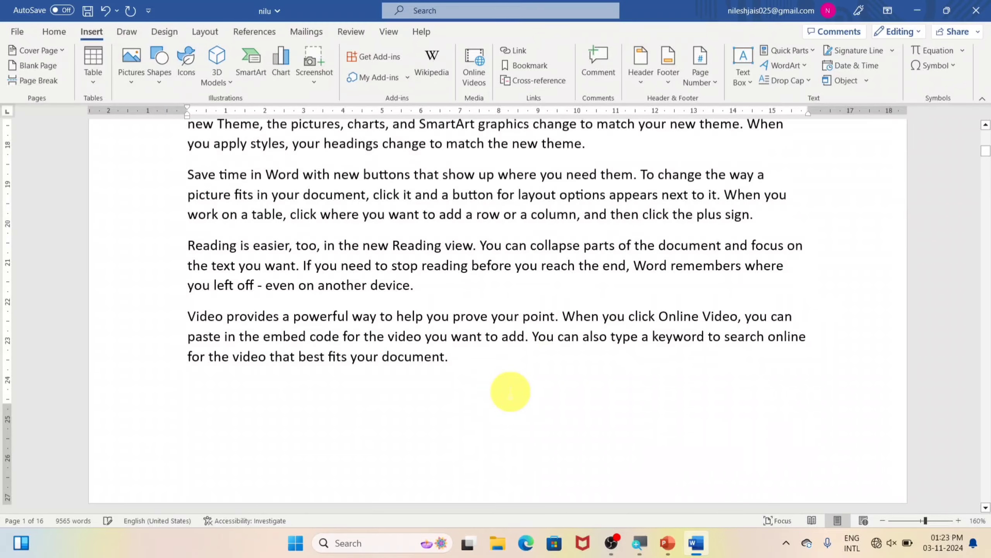
pyautogui.press('Return')
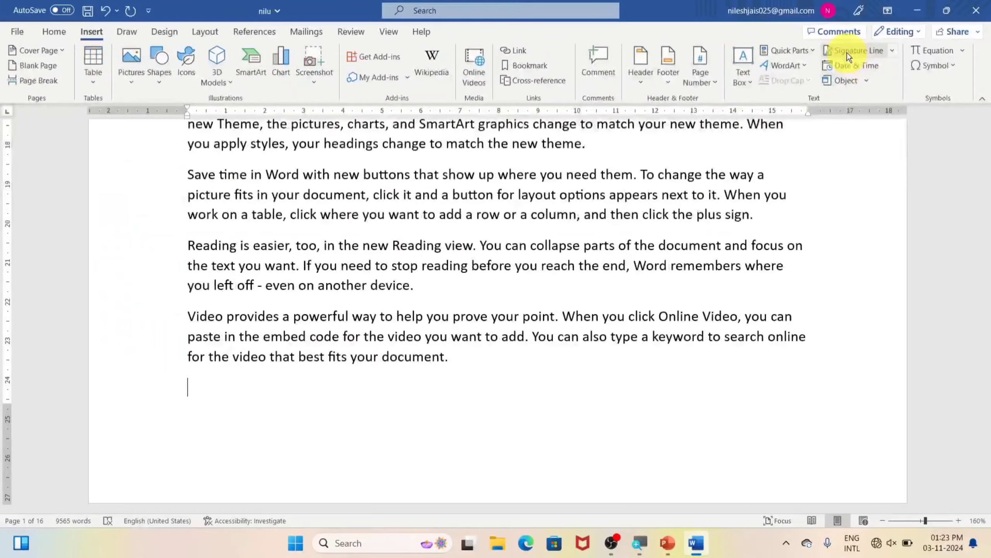
# Insert a signature line with the signer's name and the title 'teacher'
pyautogui.click(848, 53)
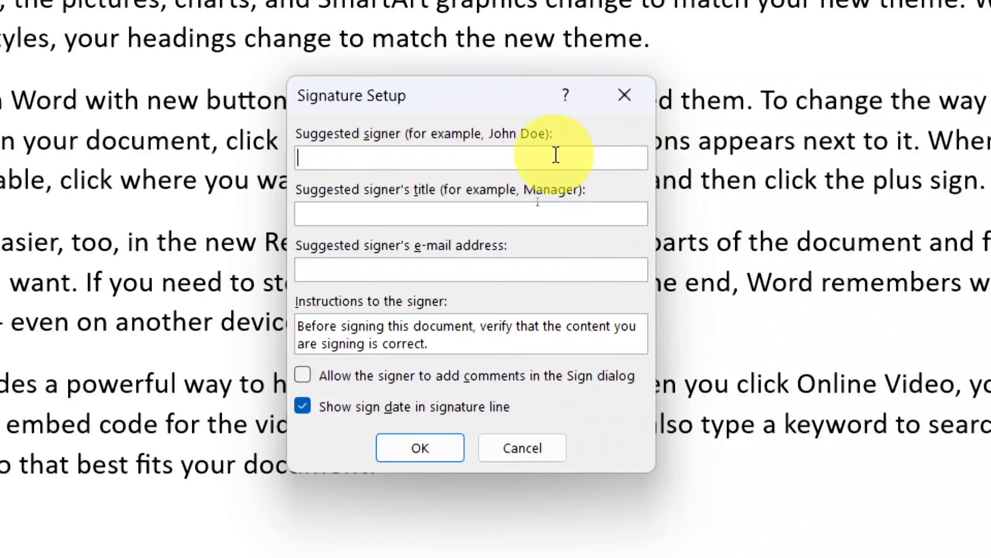
pyautogui.write('Nilesh')
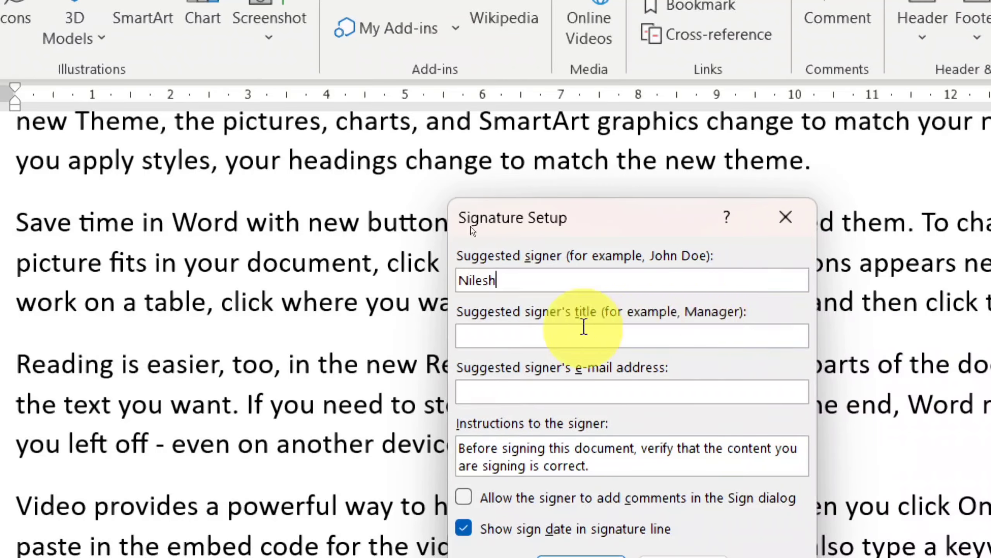
pyautogui.click(571, 336)
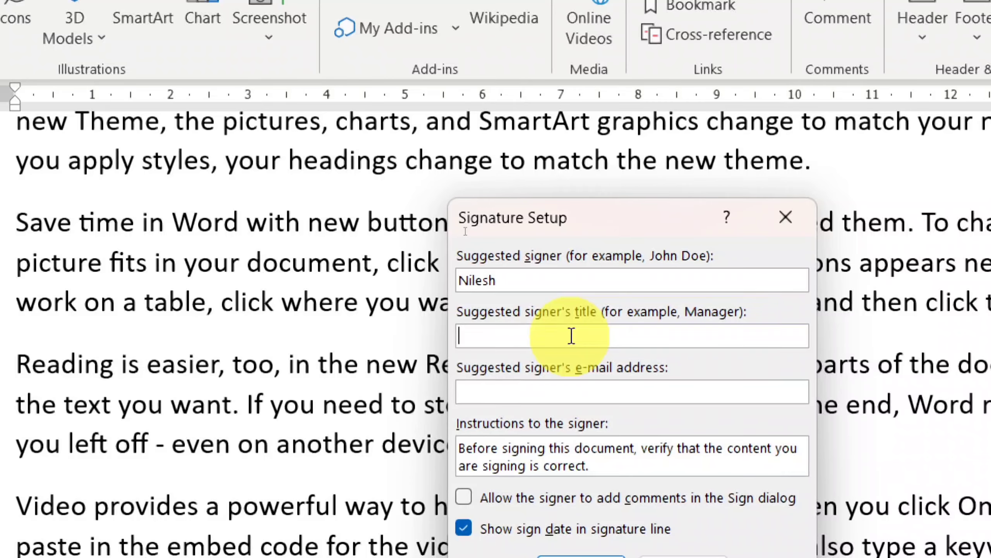
pyautogui.write('teacher')
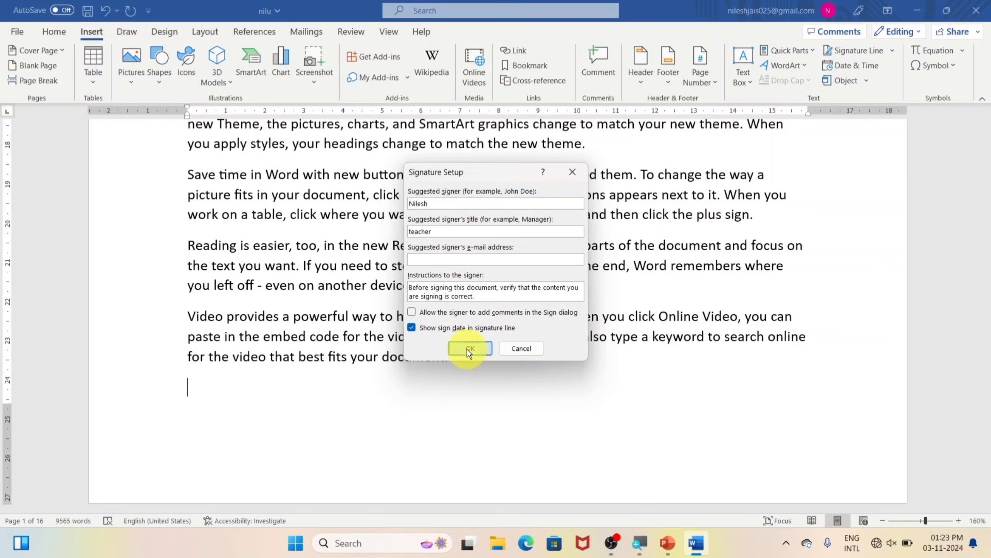
pyautogui.click(470, 348)
pyautogui.scroll(-3, 279, 390)
pyautogui.scroll(-5, 279, 390)
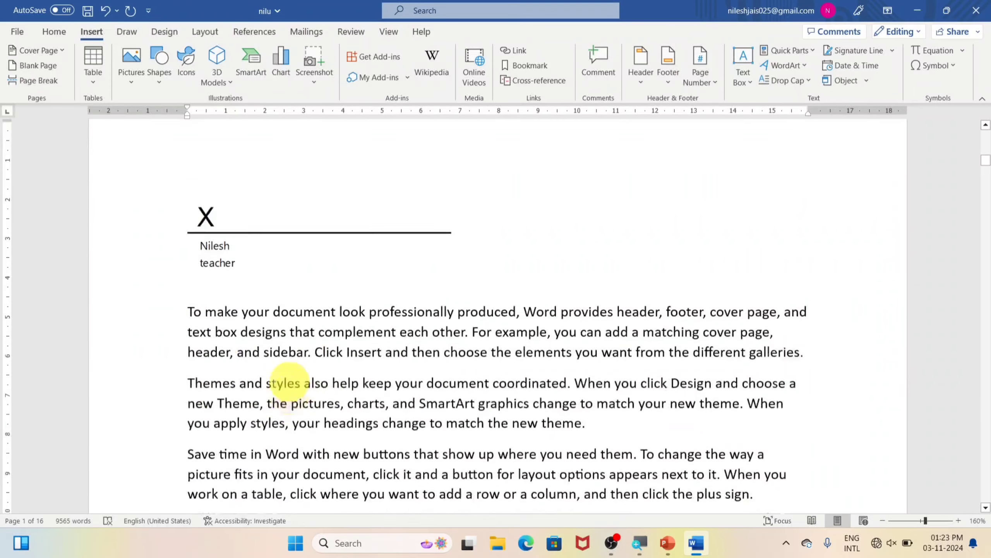
pyautogui.scroll(1, 239, 303)
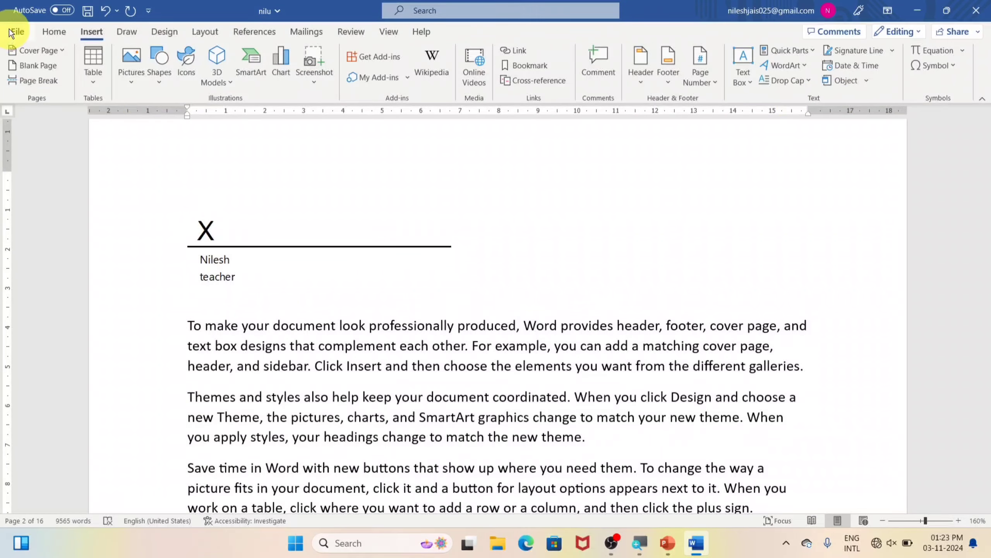
pyautogui.click(17, 30)
# Mark nilu as final through Protect Document, accepting both confirmation dialogs
pyautogui.click(32, 184)
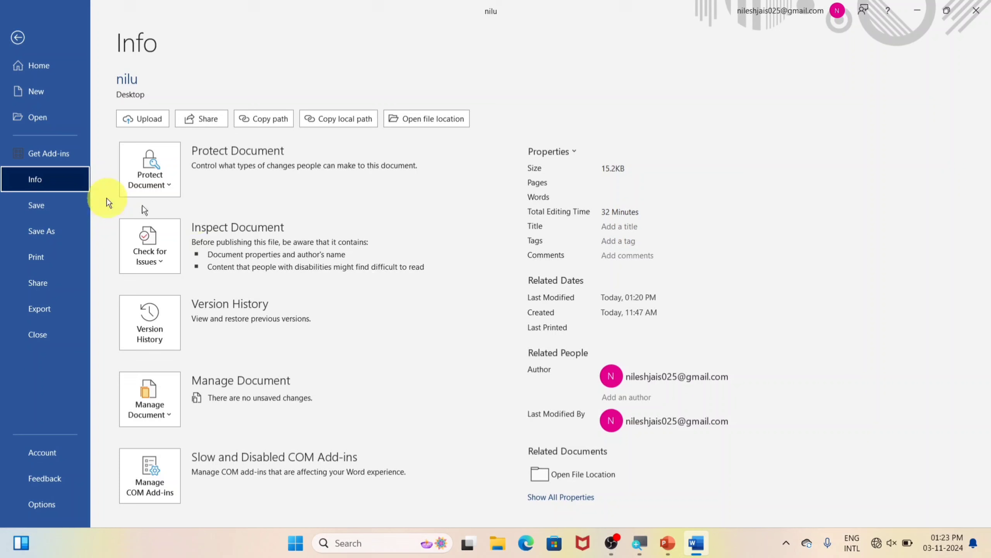
pyautogui.click(150, 180)
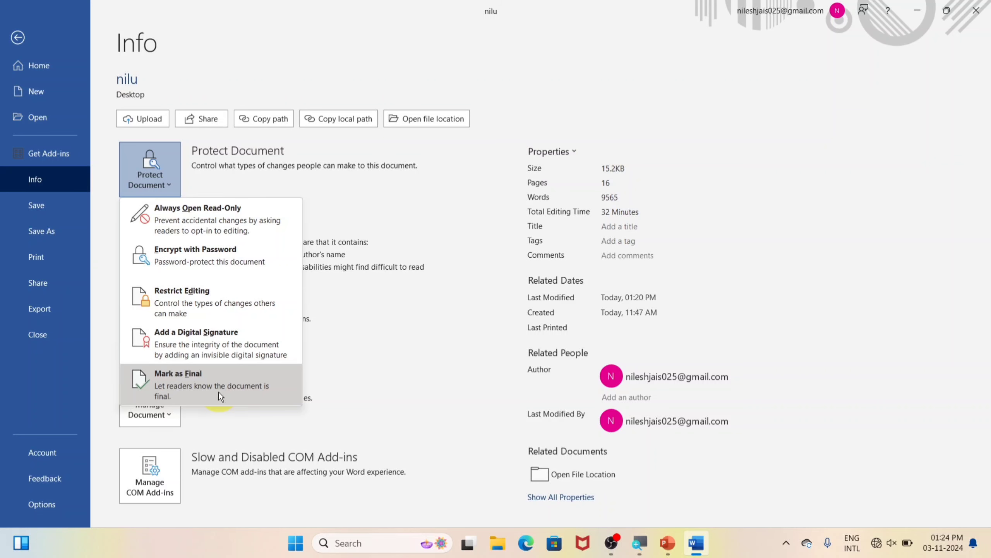
pyautogui.click(201, 381)
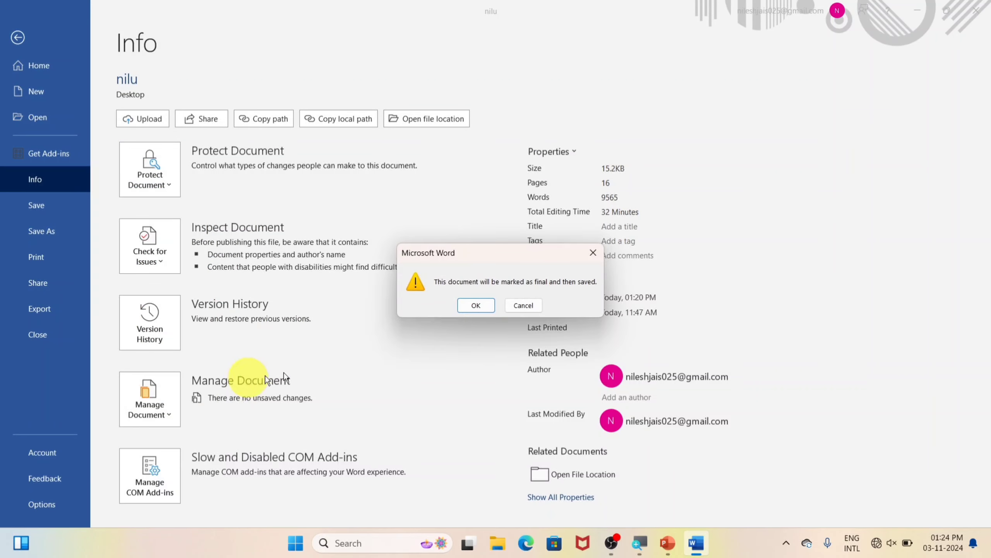
pyautogui.click(467, 310)
pyautogui.click(500, 322)
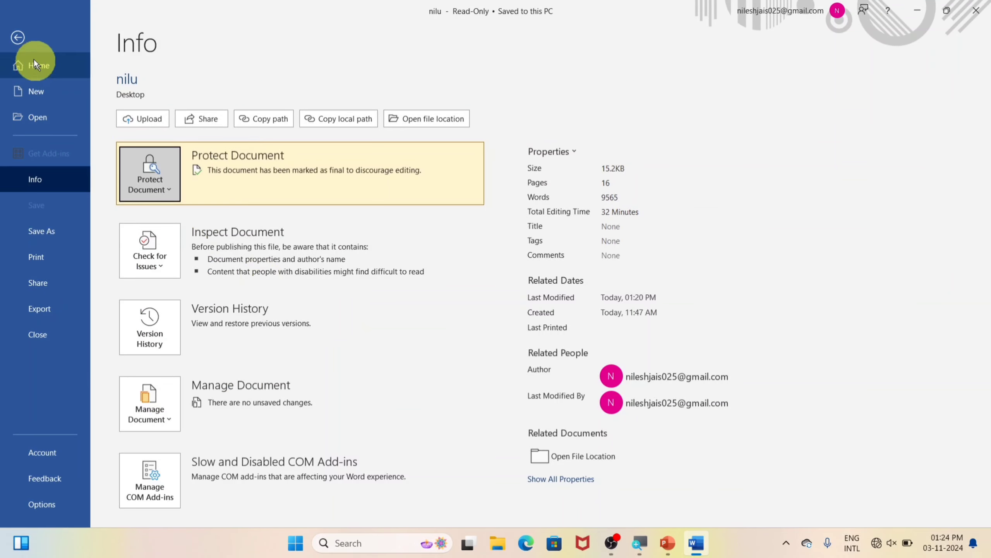
pyautogui.click(22, 40)
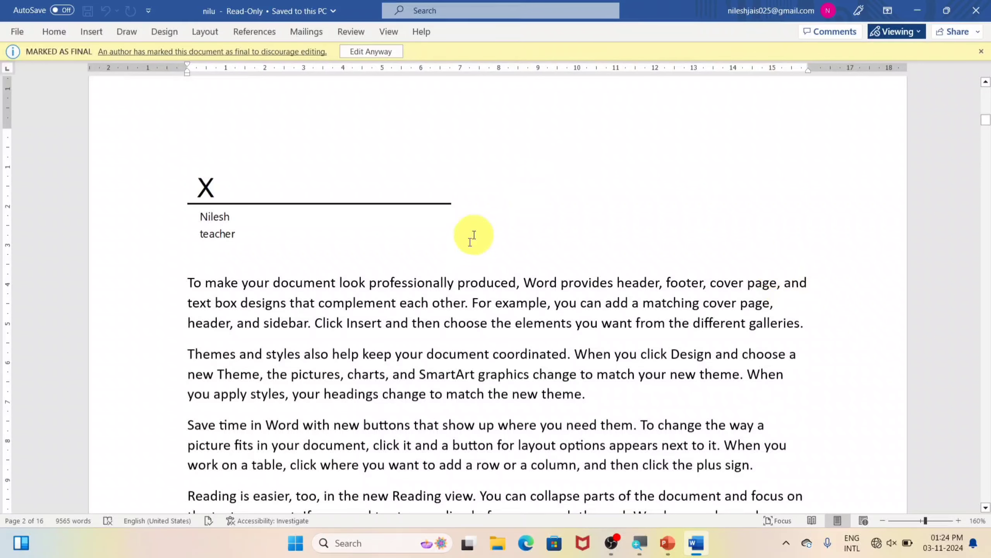
# Try Backspace edits after 'document.' and 'theme.' to confirm the final-marked text is locked
pyautogui.click(485, 306)
pyautogui.press('BackSpace')
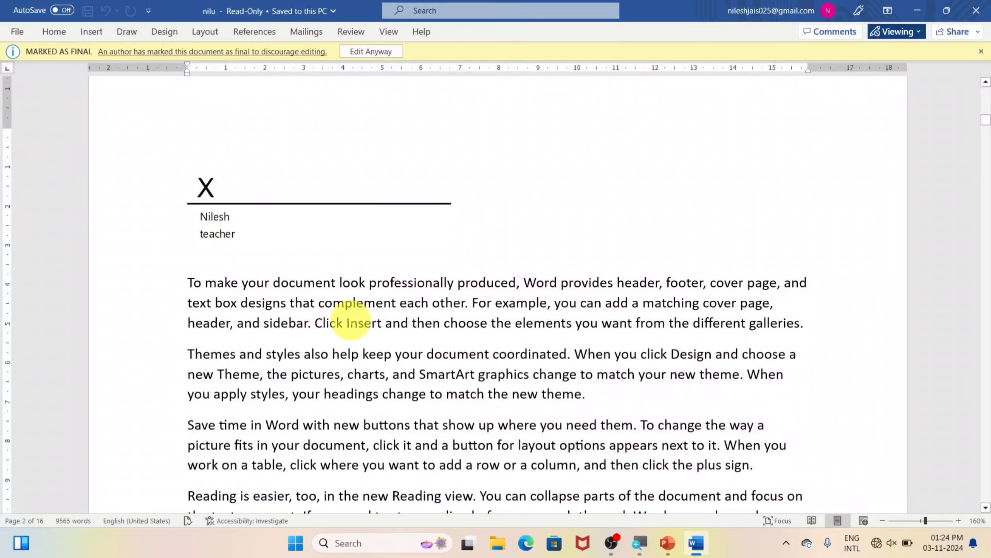
pyautogui.scroll(-5, 402, 309)
pyautogui.scroll(-4, 402, 308)
pyautogui.click(464, 263)
pyautogui.press('BackSpace')
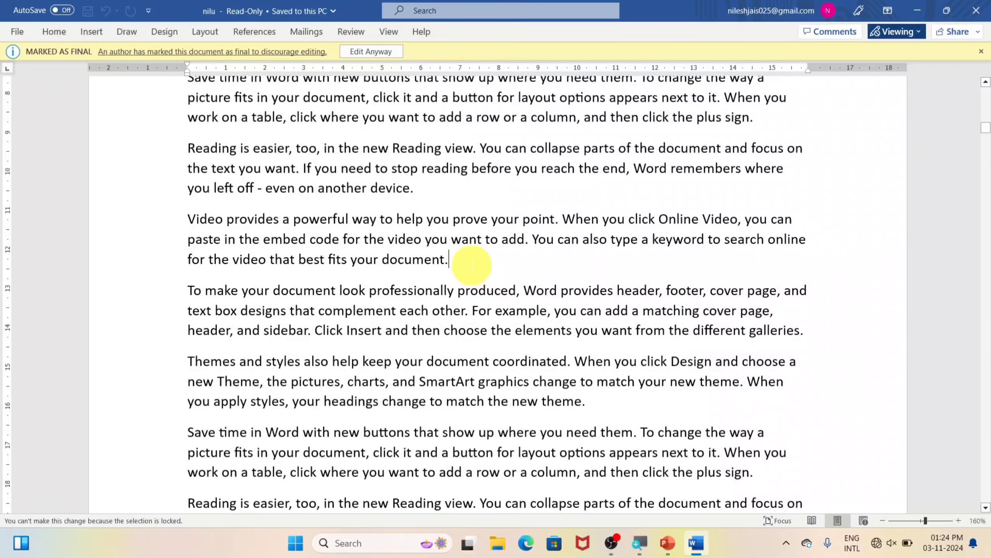
pyautogui.scroll(-3, 471, 266)
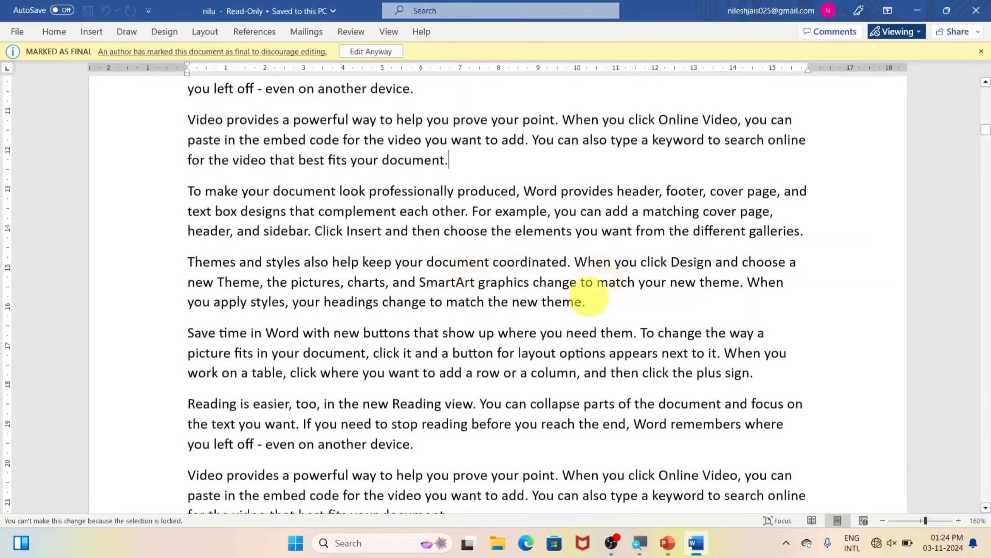
pyautogui.click(605, 303)
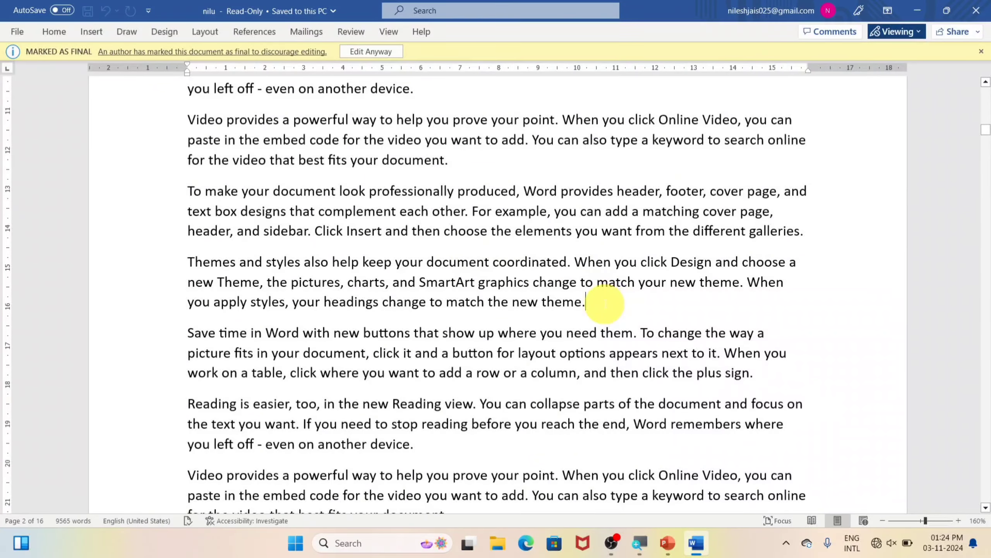
pyautogui.press('BackSpace')
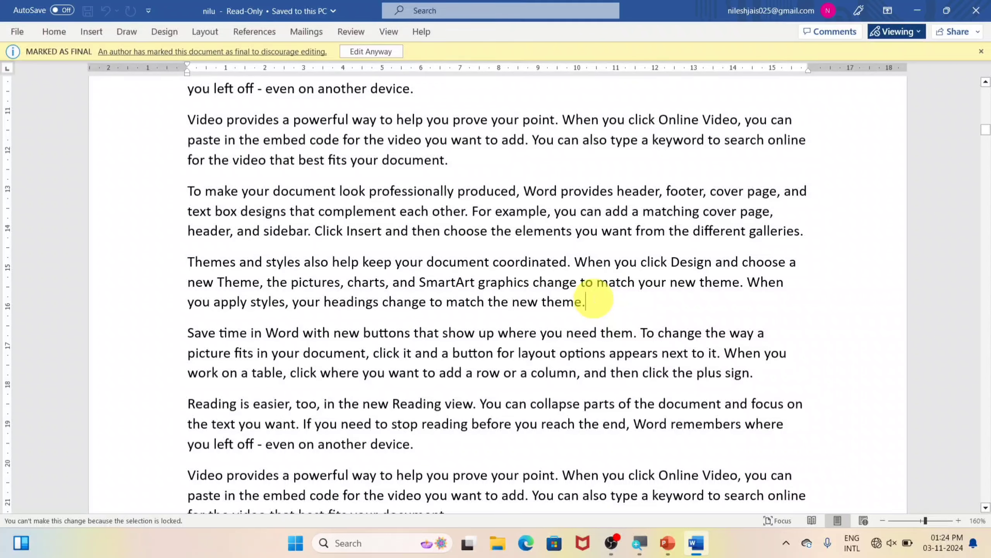
pyautogui.click(515, 171)
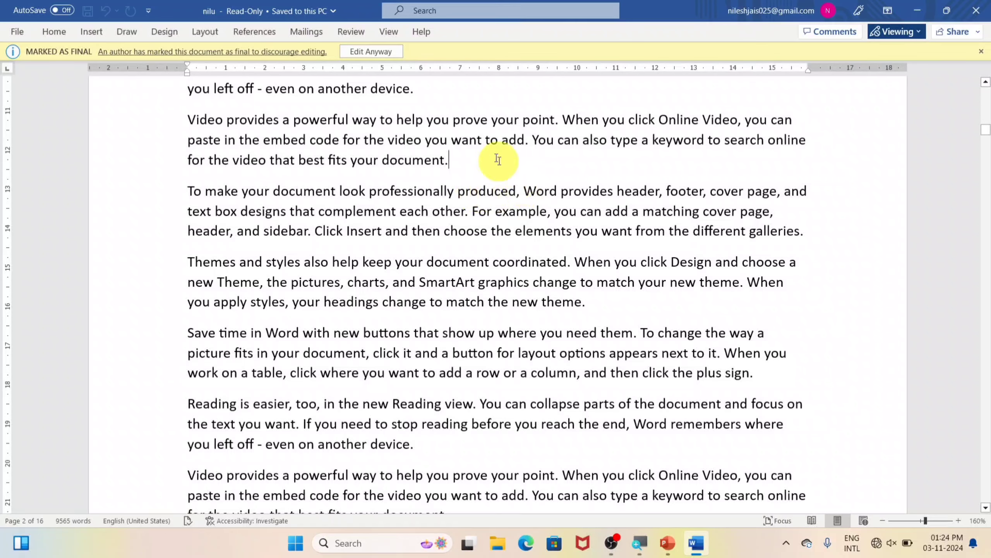
# Choose Edit Anyway and add a new 'ram' paragraph after 'document.'
pyautogui.click(374, 52)
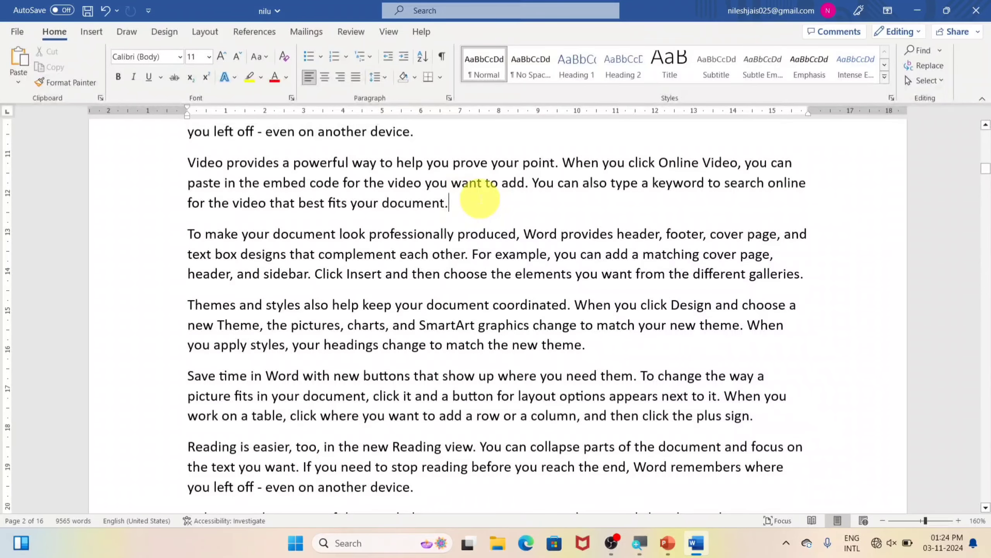
pyautogui.press('Return')
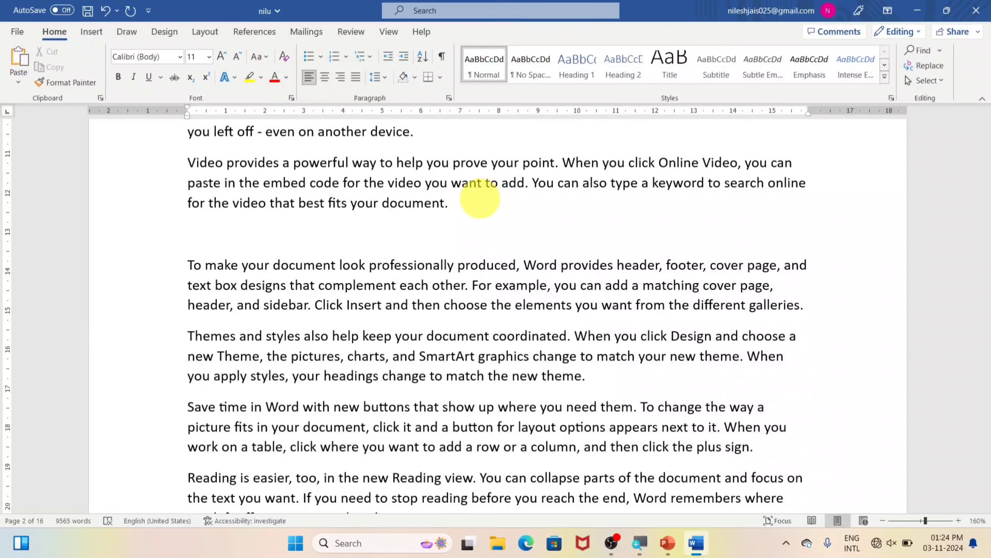
pyautogui.write('ram')
pyautogui.click(17, 32)
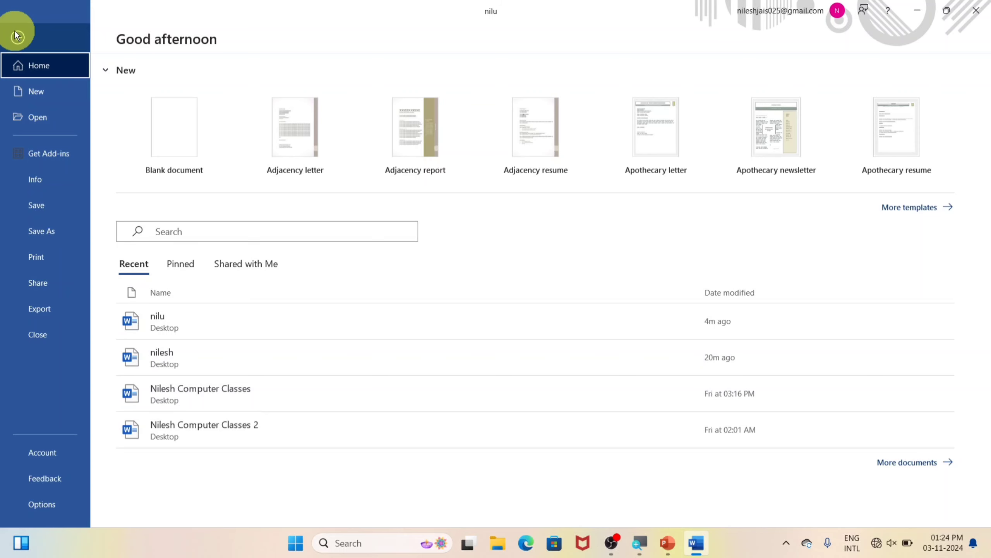
# Create a blank document and fill it with =rand(200) sample paragraphs
pyautogui.click(177, 132)
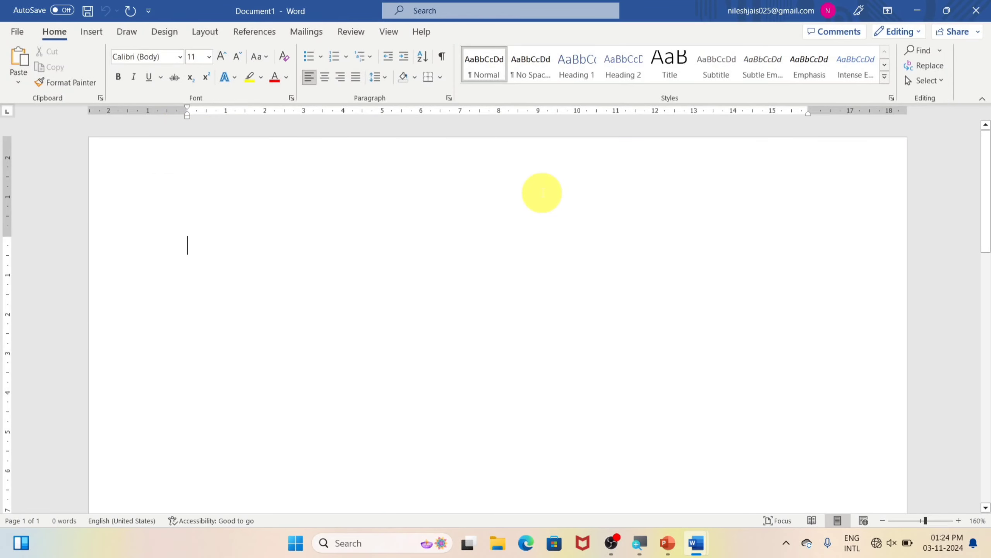
pyautogui.write('=ra')
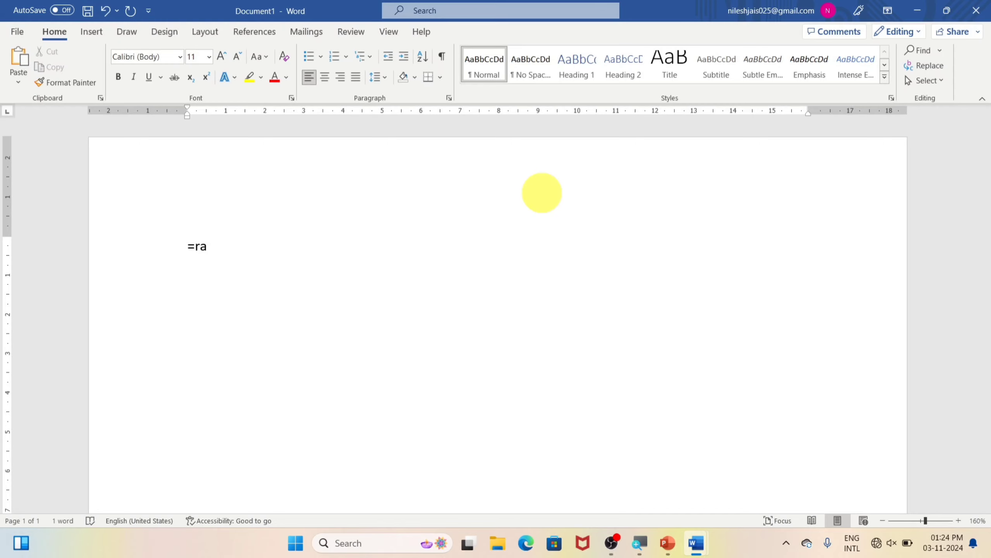
pyautogui.write('nd(200)')
pyautogui.press('Return')
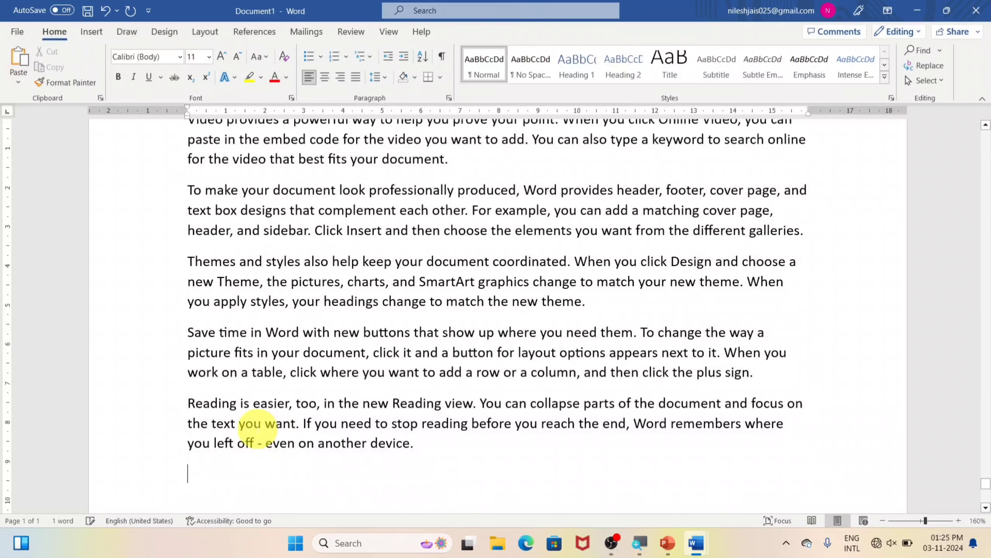
pyautogui.scroll(3, 209, 449)
pyautogui.click(5, 33)
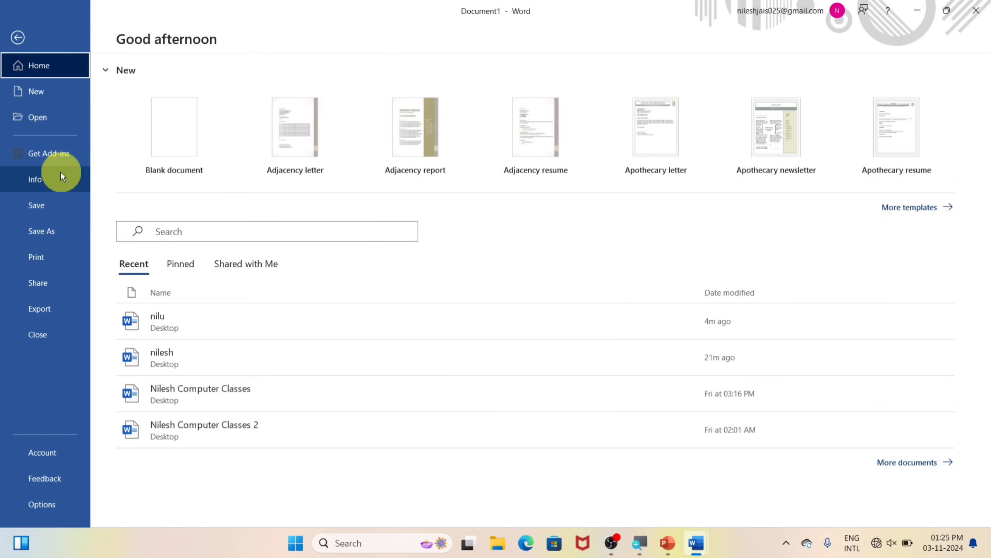
# Open nilu's Info page and expand the Check for Issues list
pyautogui.click(52, 178)
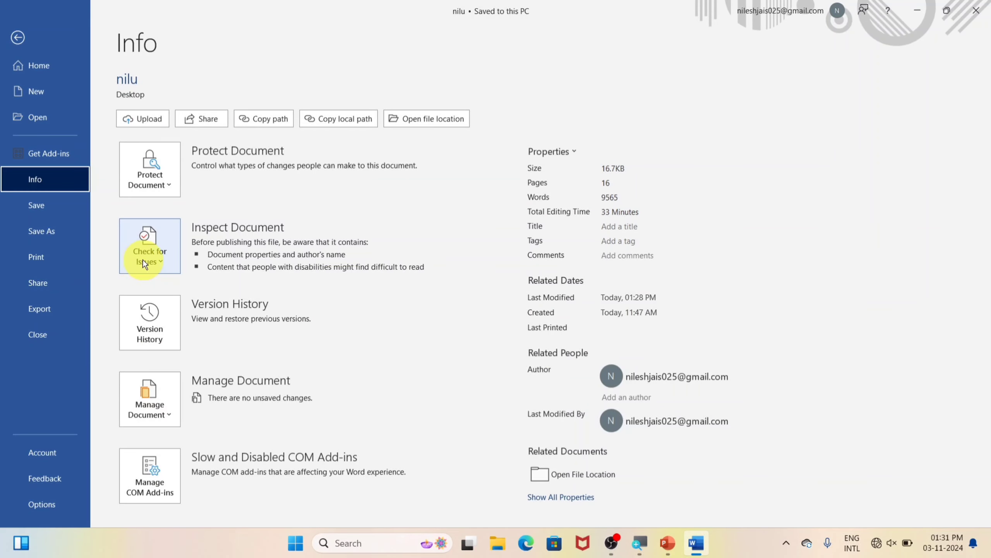
pyautogui.click(146, 260)
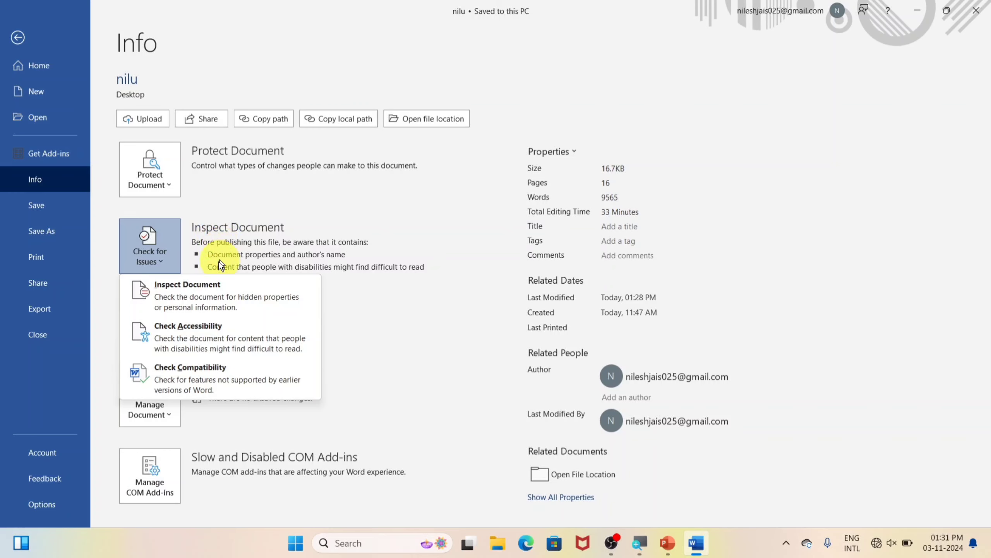
# Run the Document Inspector and remove all document properties and personal information
pyautogui.click(167, 294)
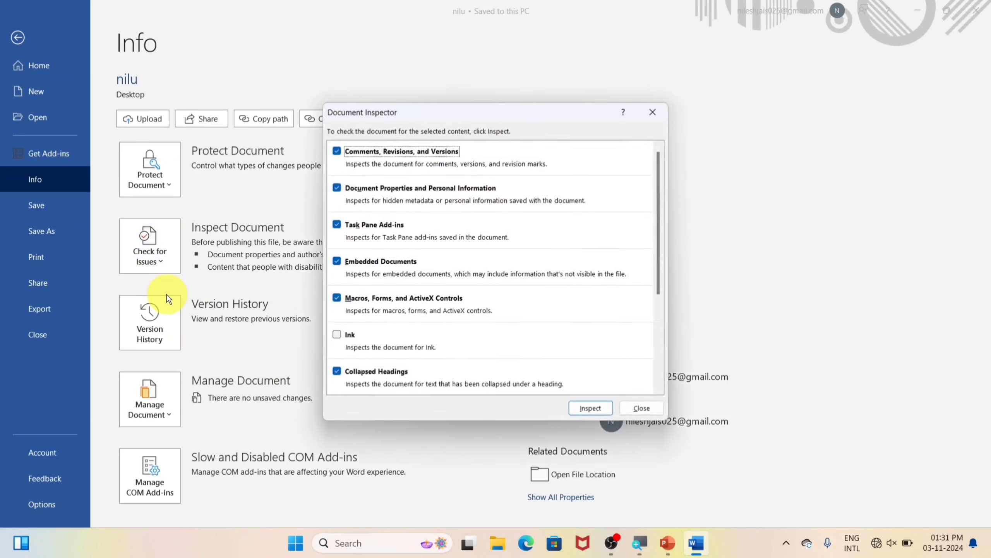
pyautogui.click(590, 408)
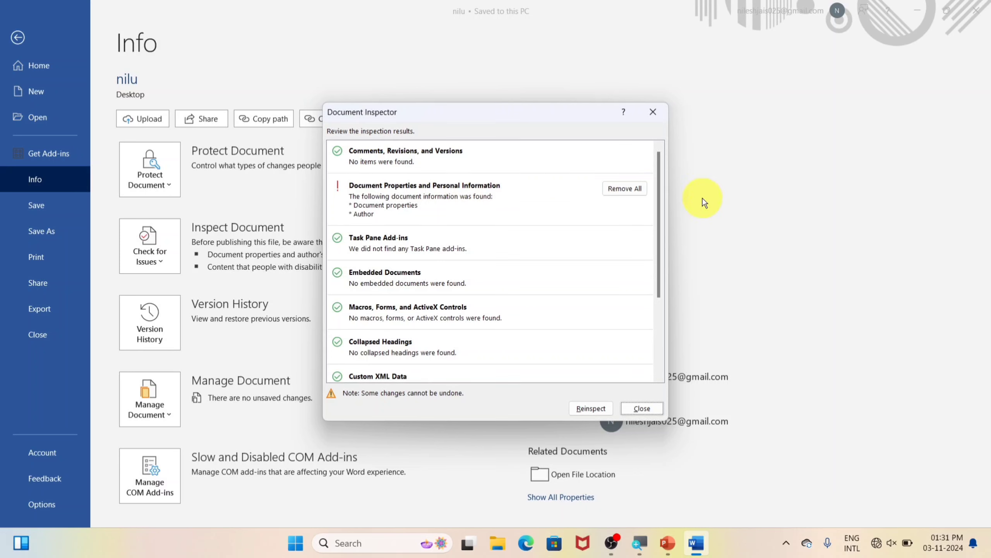
pyautogui.click(636, 189)
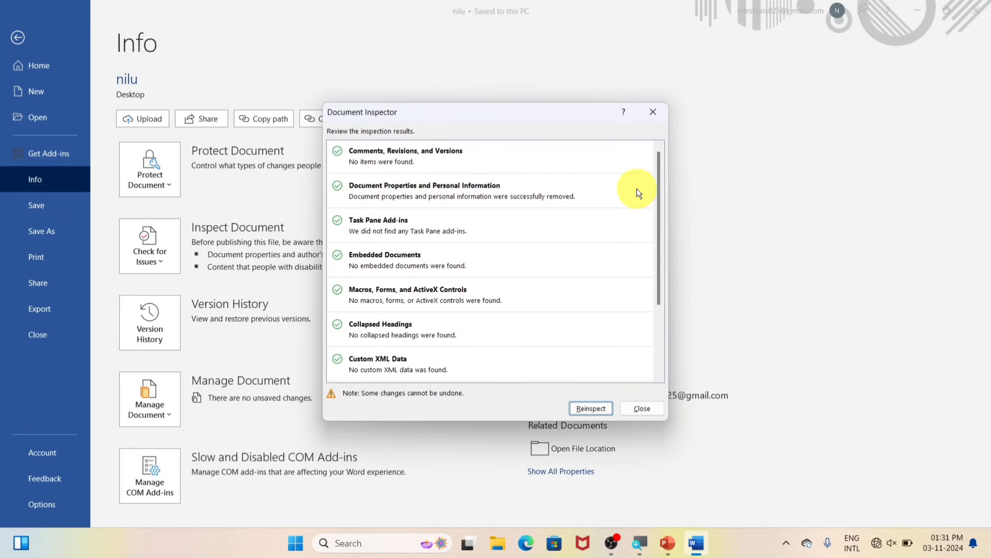
pyautogui.click(581, 410)
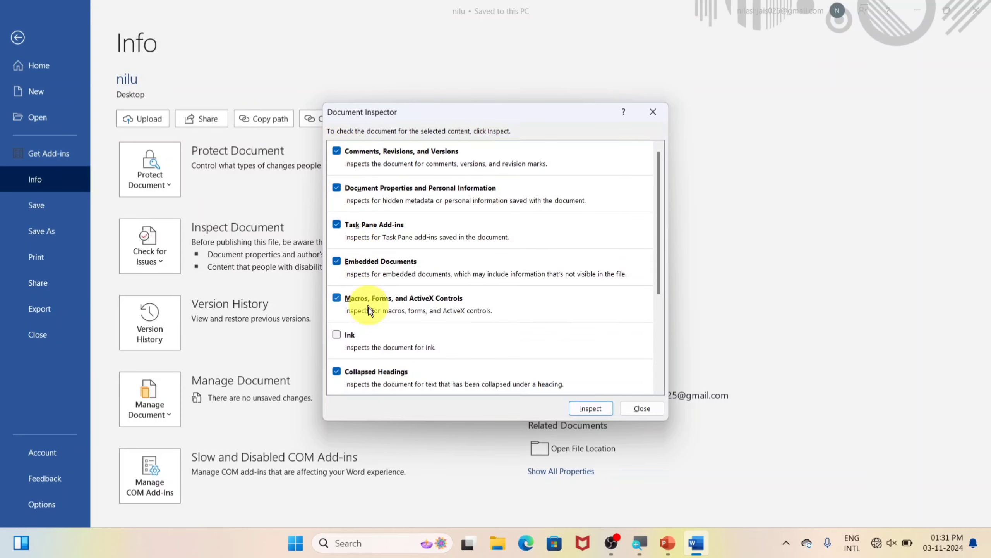
pyautogui.click(642, 409)
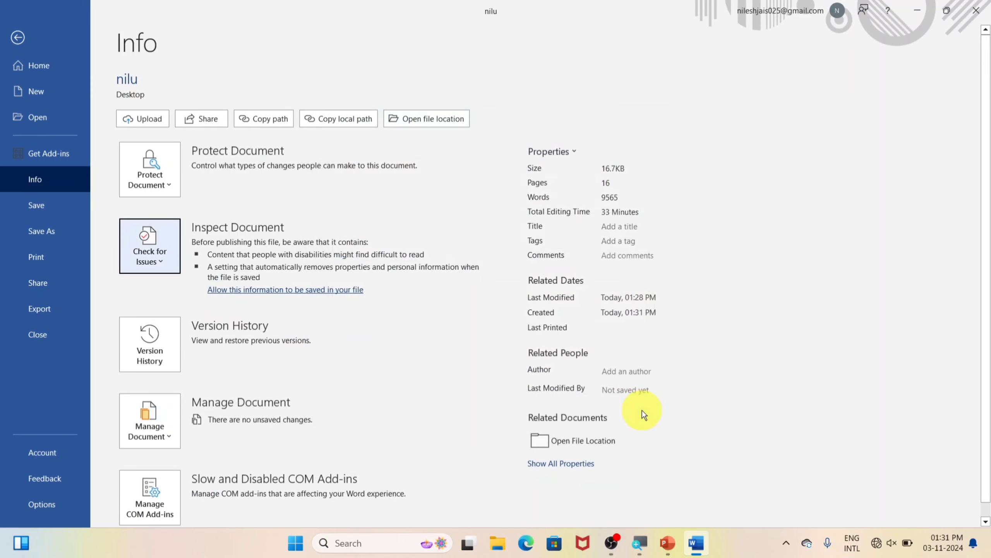
pyautogui.click(165, 264)
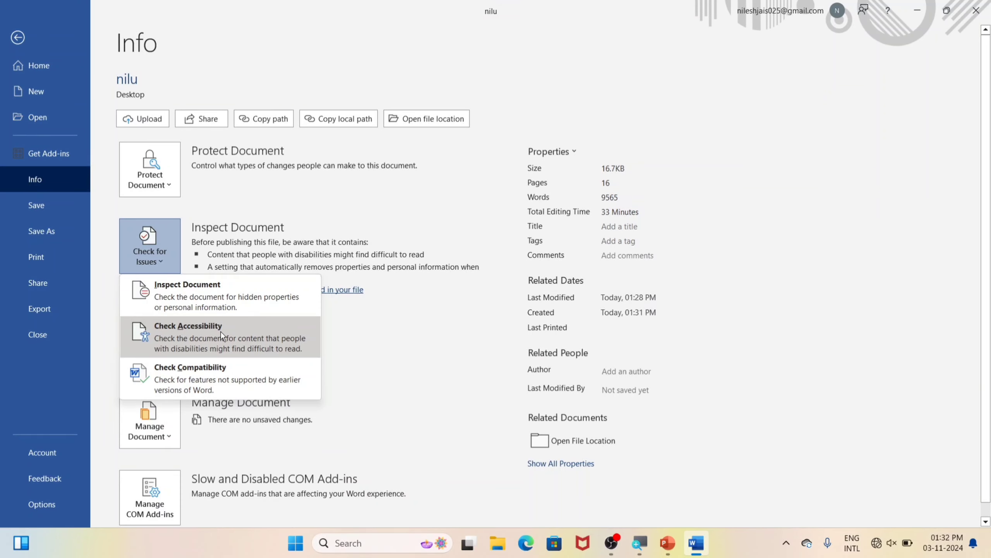
# Return to nilu and add a blank line below Shalu
pyautogui.click(18, 37)
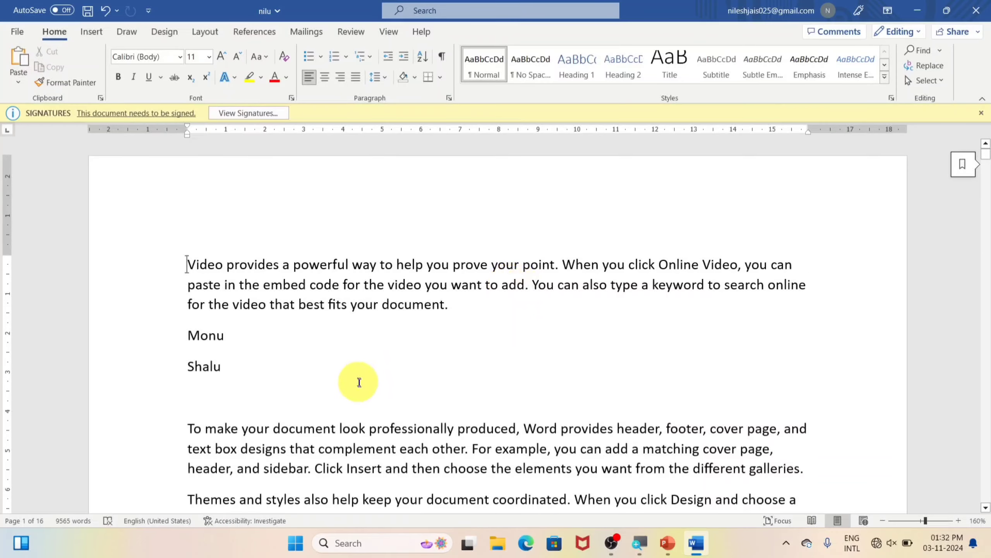
pyautogui.click(981, 113)
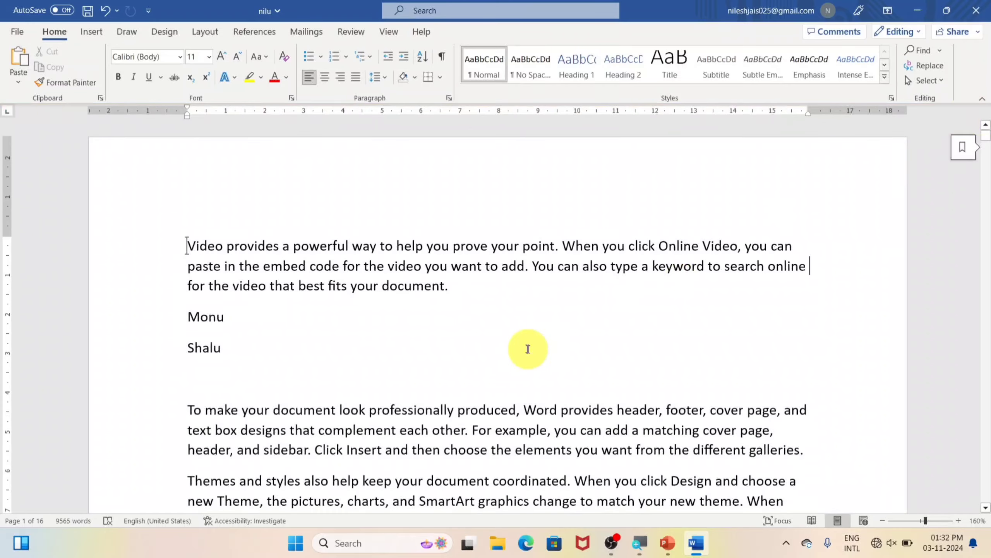
pyautogui.scroll(-3, 527, 349)
pyautogui.click(447, 232)
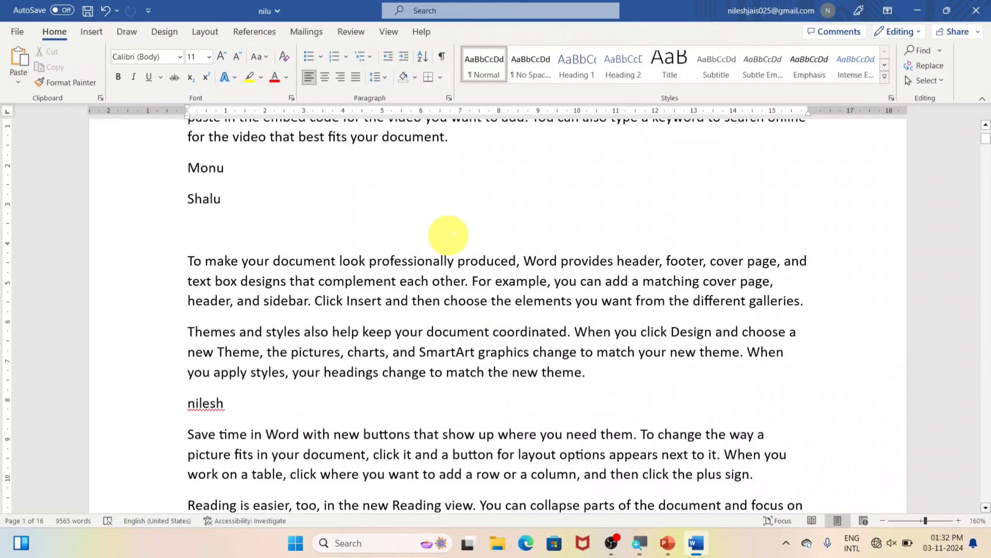
pyautogui.press('Return')
pyautogui.press('Return')
pyautogui.press('Return')
pyautogui.press('Return')
pyautogui.press('Return')
pyautogui.press('Return')
pyautogui.press('Return')
pyautogui.press('Return')
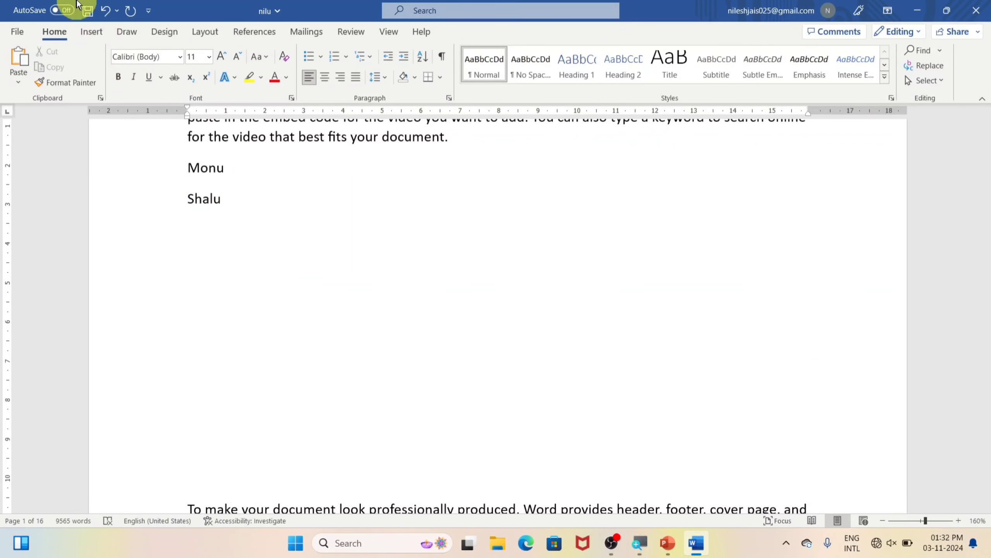
# Draw a Smiley Face shape below Shalu and move it lower on the page
pyautogui.click(97, 35)
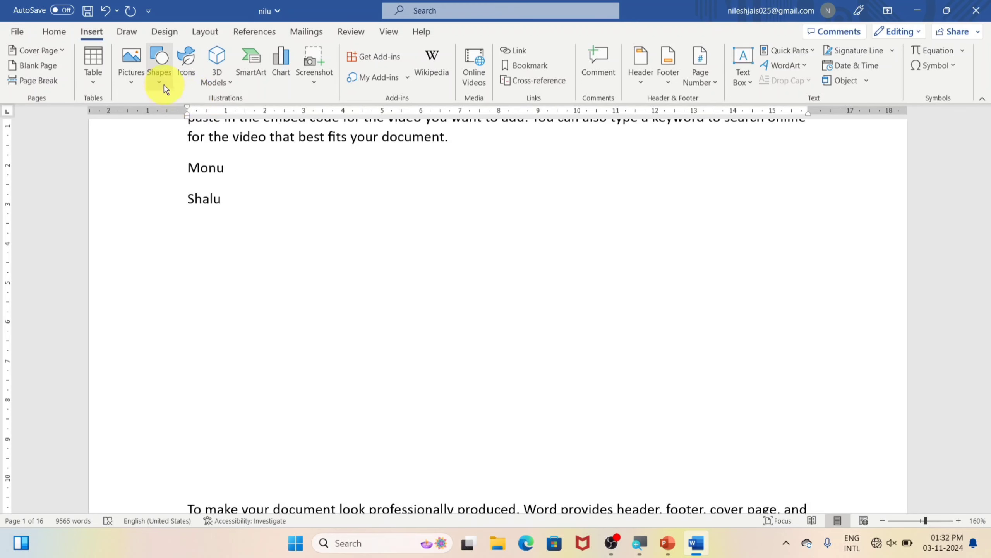
pyautogui.click(164, 84)
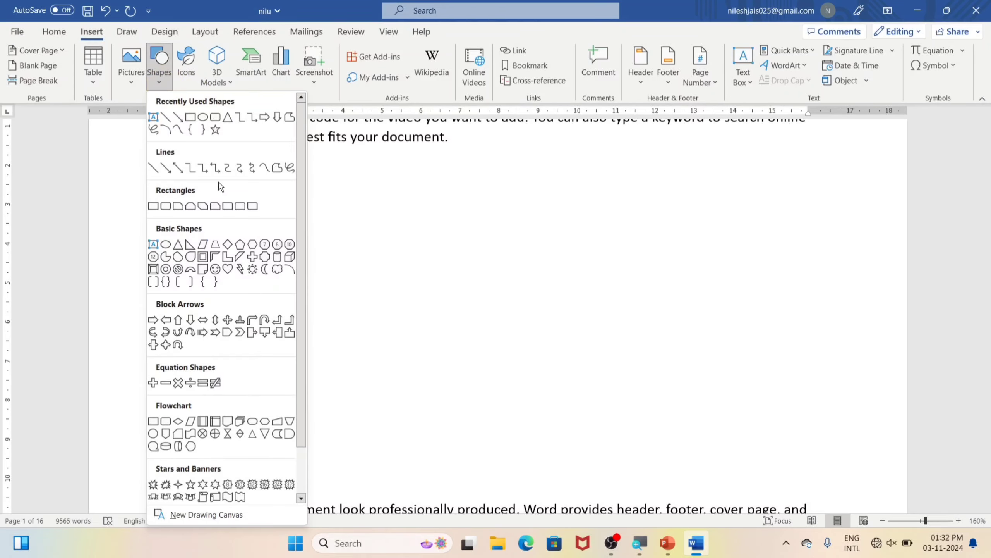
pyautogui.click(215, 269)
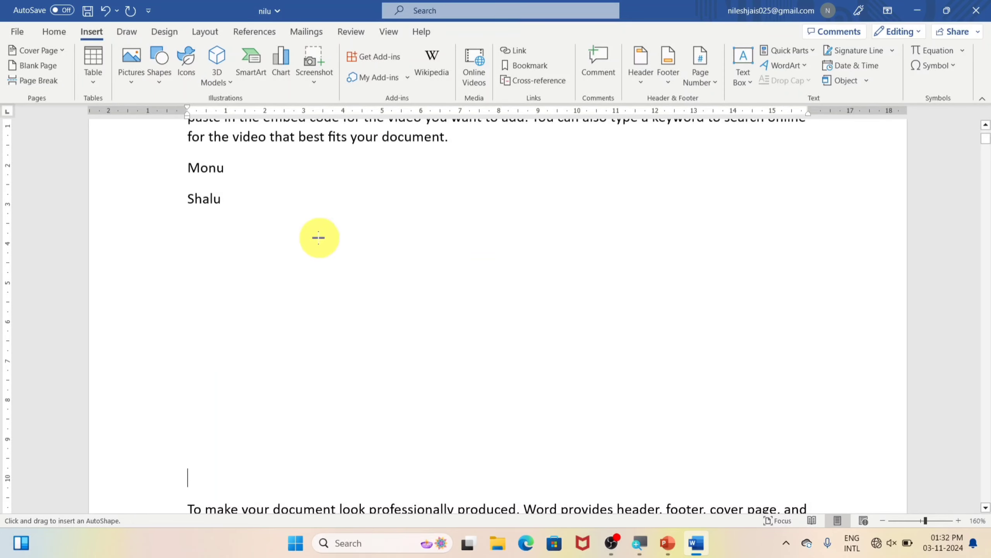
pyautogui.moveTo(318, 236); pyautogui.dragTo(552, 433)
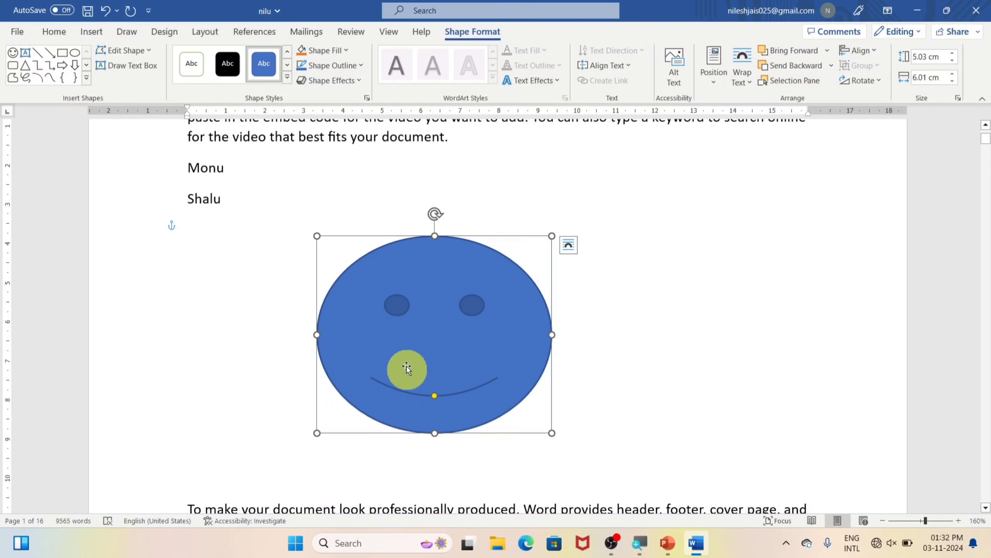
pyautogui.scroll(-4, 421, 348)
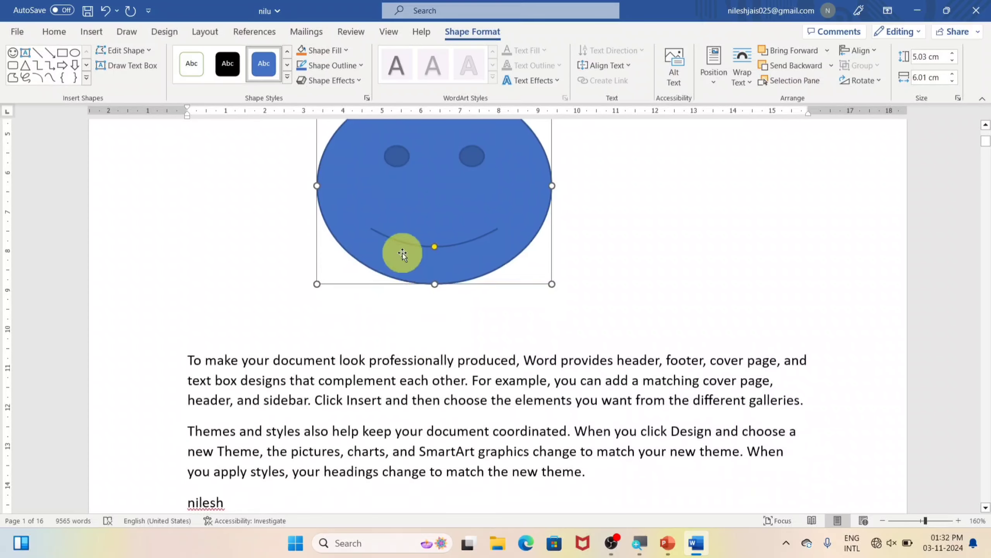
pyautogui.moveTo(402, 254); pyautogui.dragTo(400, 332)
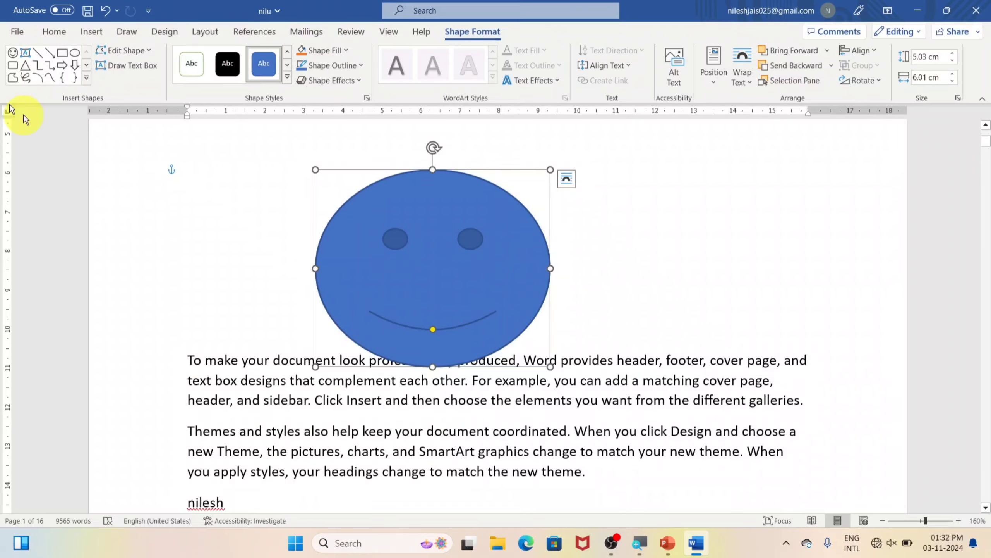
pyautogui.click(17, 31)
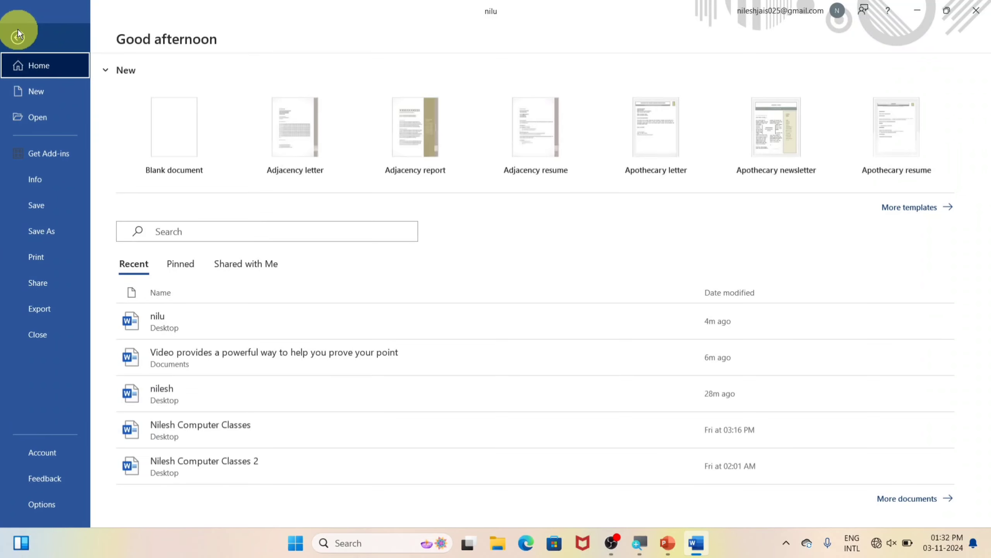
# Run Check Accessibility from nilu's Info page, revealing a Missing Object Description error
pyautogui.click(39, 188)
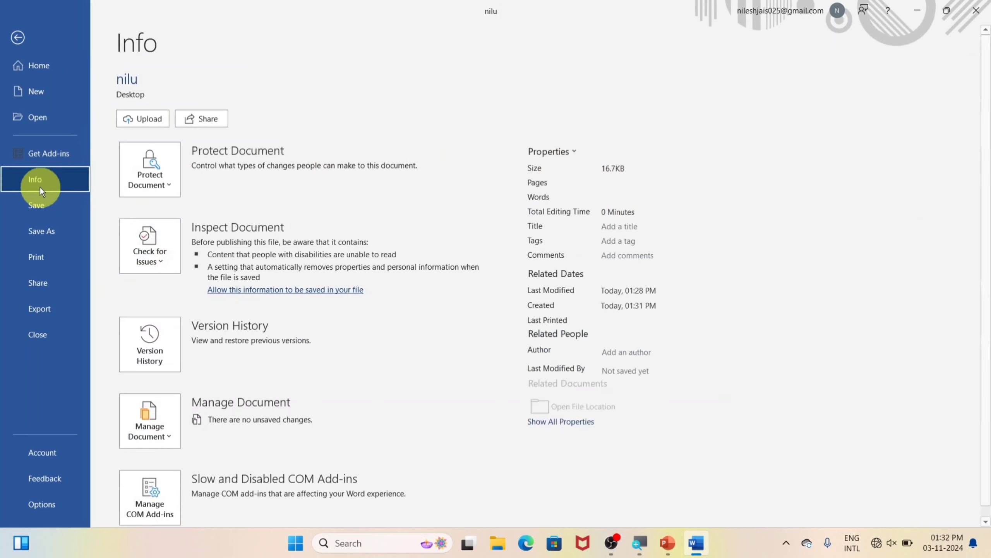
pyautogui.click(149, 264)
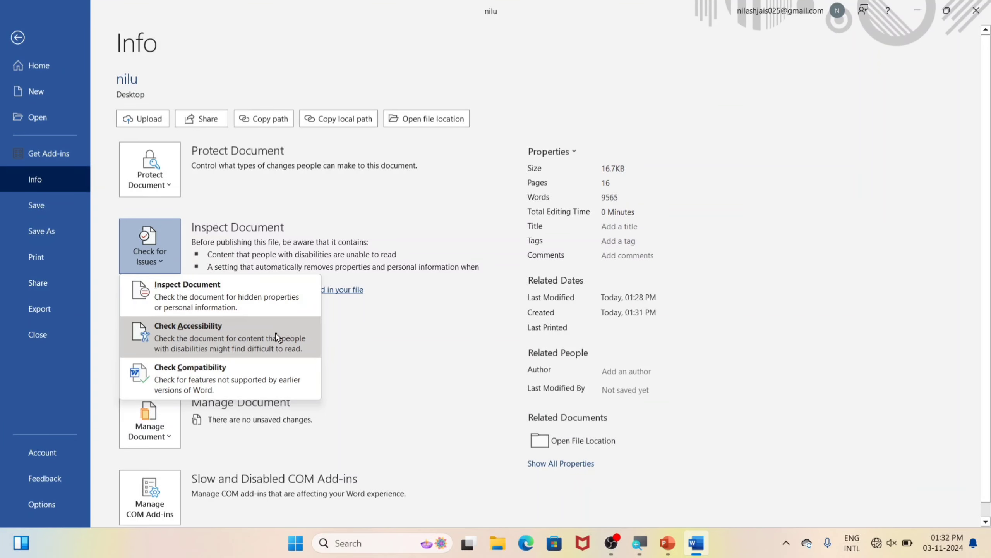
pyautogui.click(226, 335)
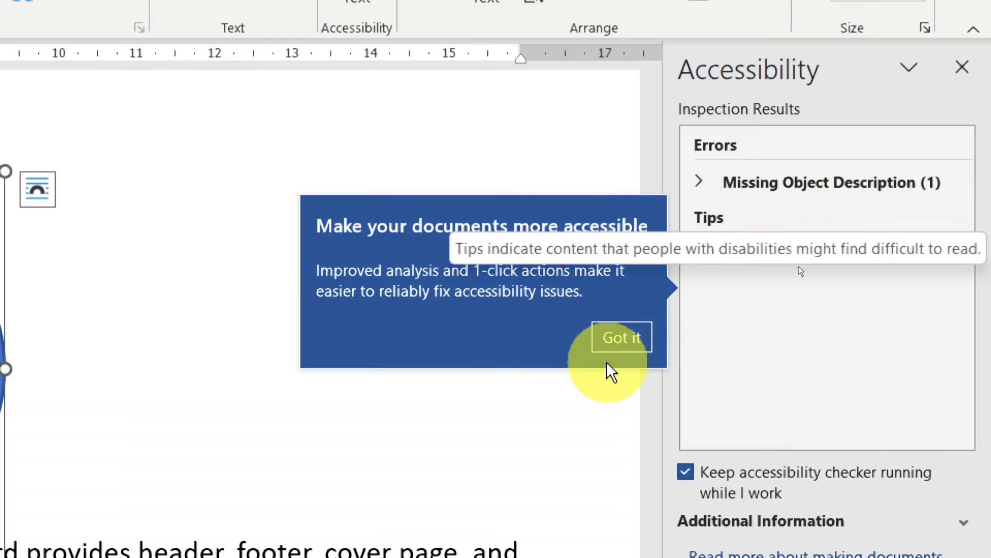
# Mark Smiley Face 1 as decorative to fix the Missing Object Description error
pyautogui.click(623, 340)
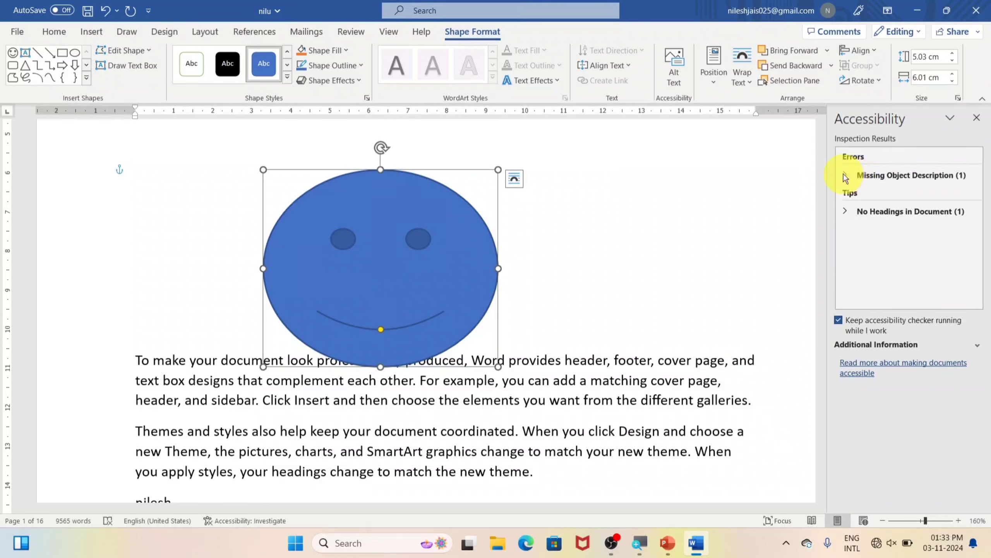
pyautogui.click(844, 174)
pyautogui.click(873, 187)
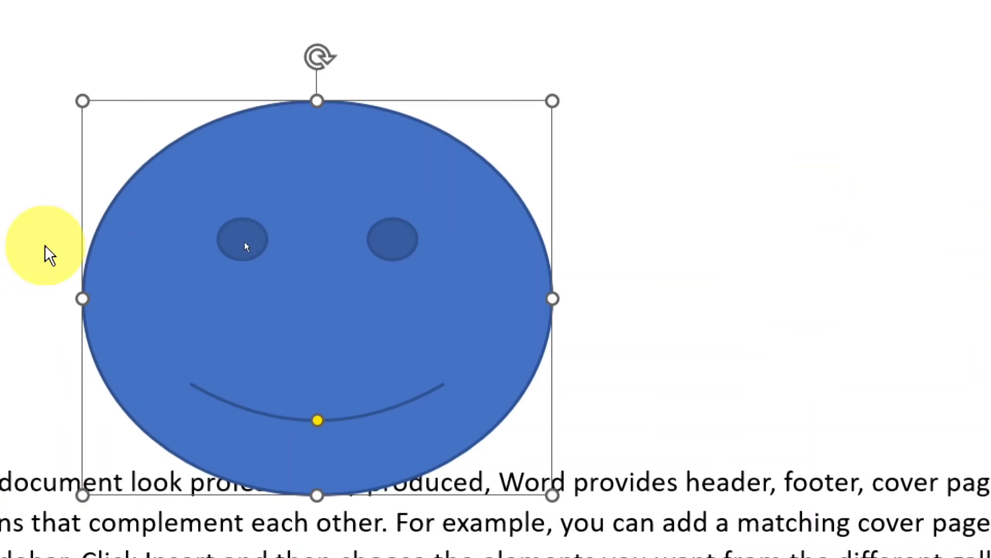
pyautogui.moveTo(276, 360); pyautogui.dragTo(395, 273)
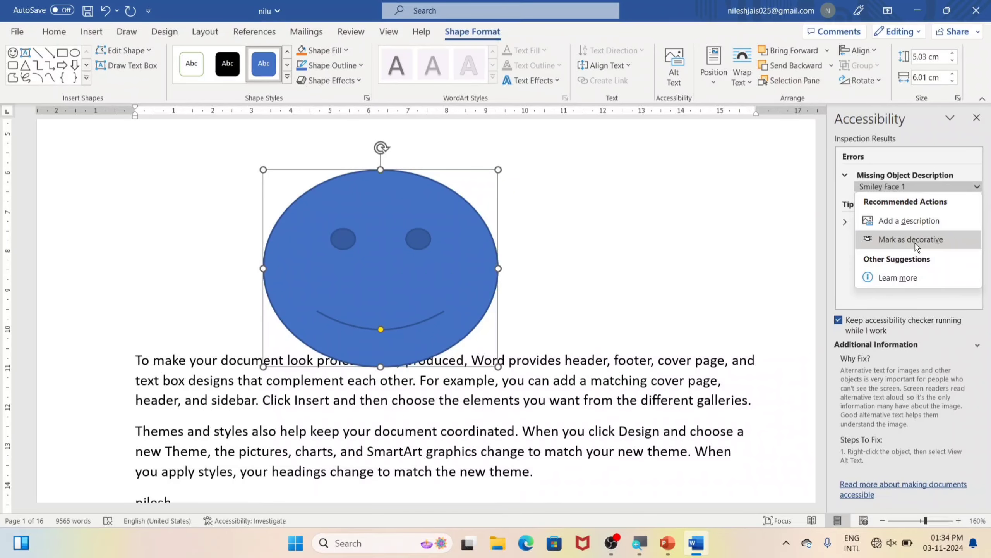
pyautogui.click(892, 242)
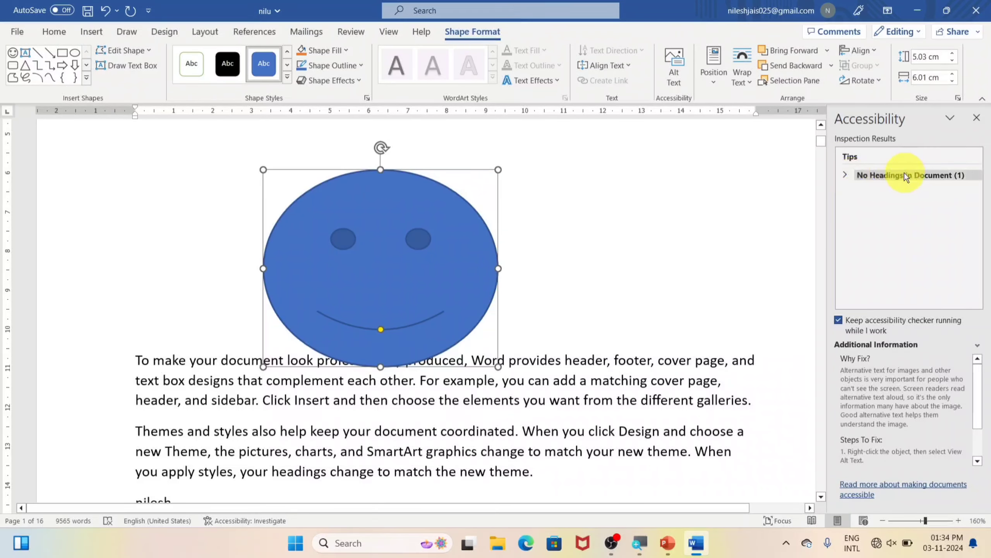
# Review the cleared accessibility results and close the Accessibility pane
pyautogui.scroll(1, 354, 388)
pyautogui.scroll(6, 354, 388)
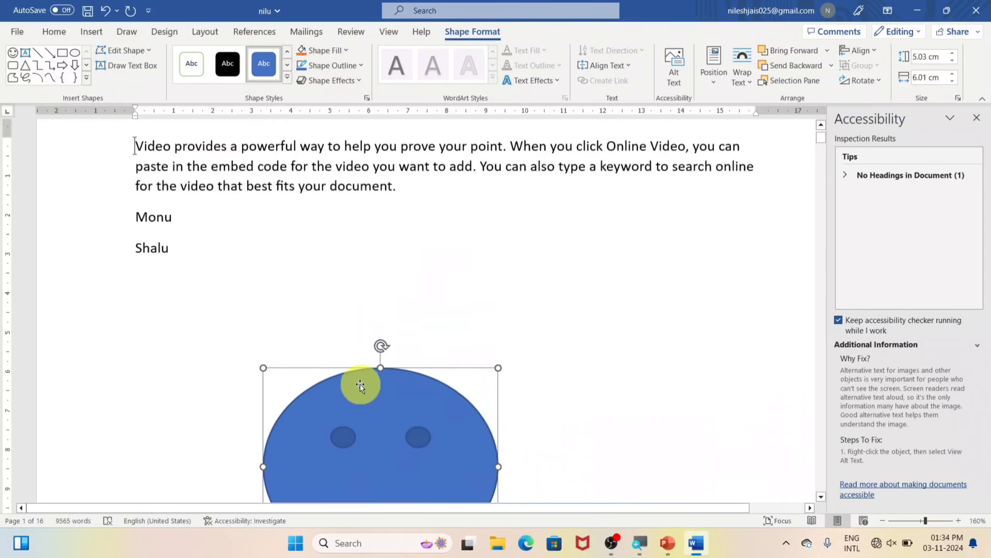
pyautogui.scroll(-8, 360, 377)
pyautogui.scroll(-15, 359, 373)
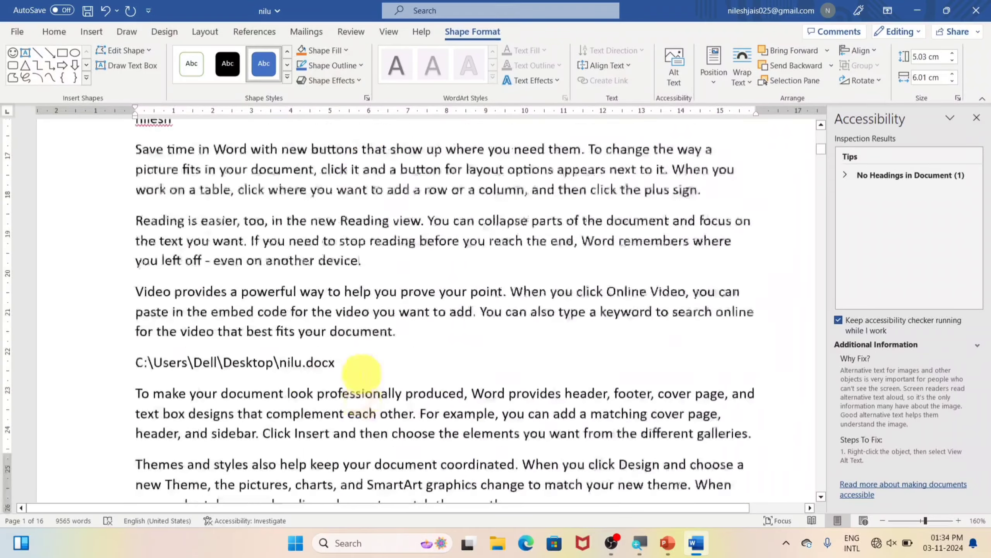
pyautogui.scroll(-6, 356, 361)
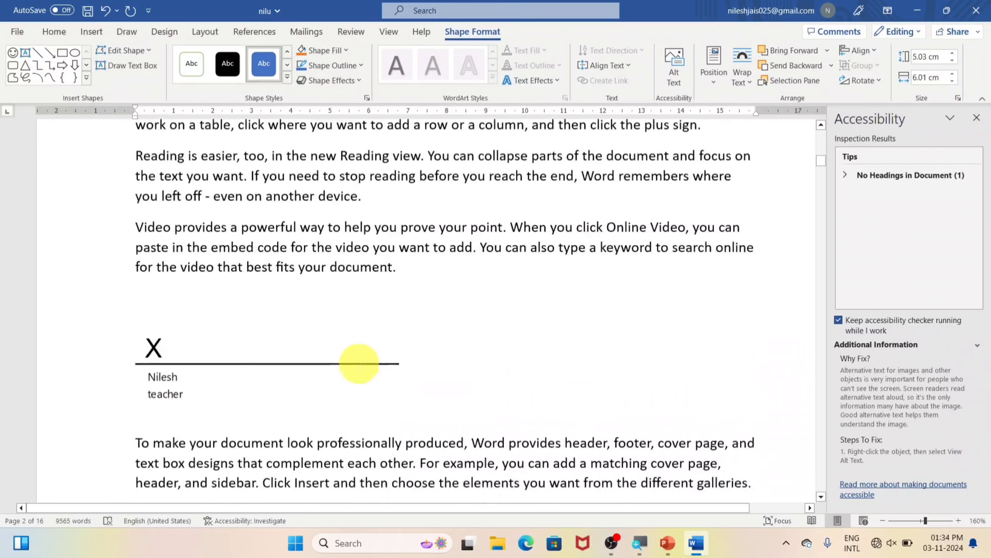
pyautogui.scroll(5, 356, 361)
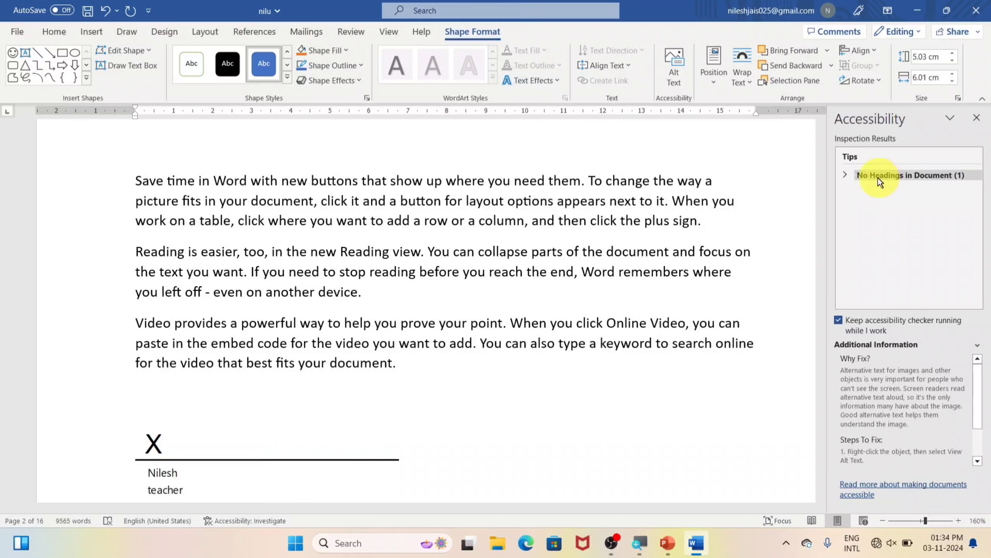
pyautogui.click(976, 118)
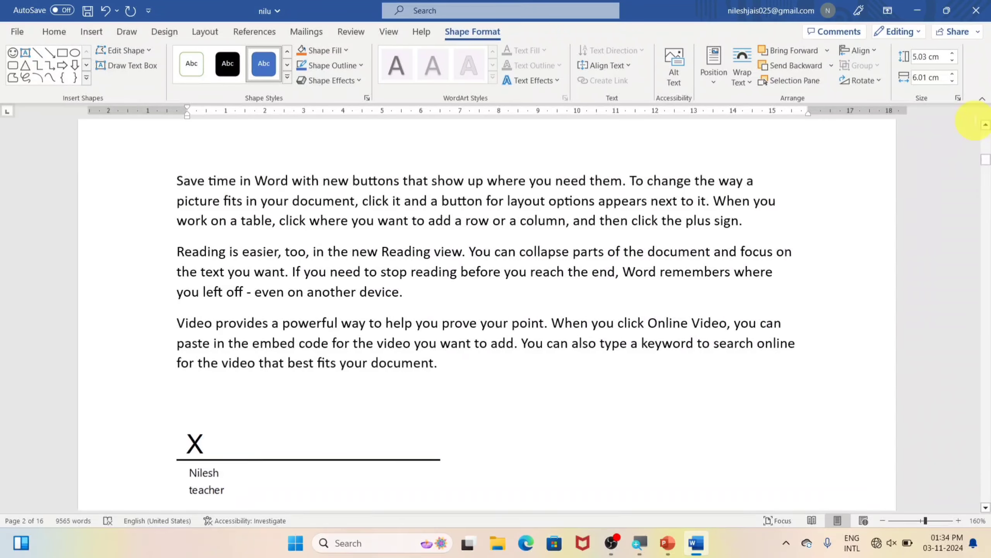
pyautogui.click(16, 33)
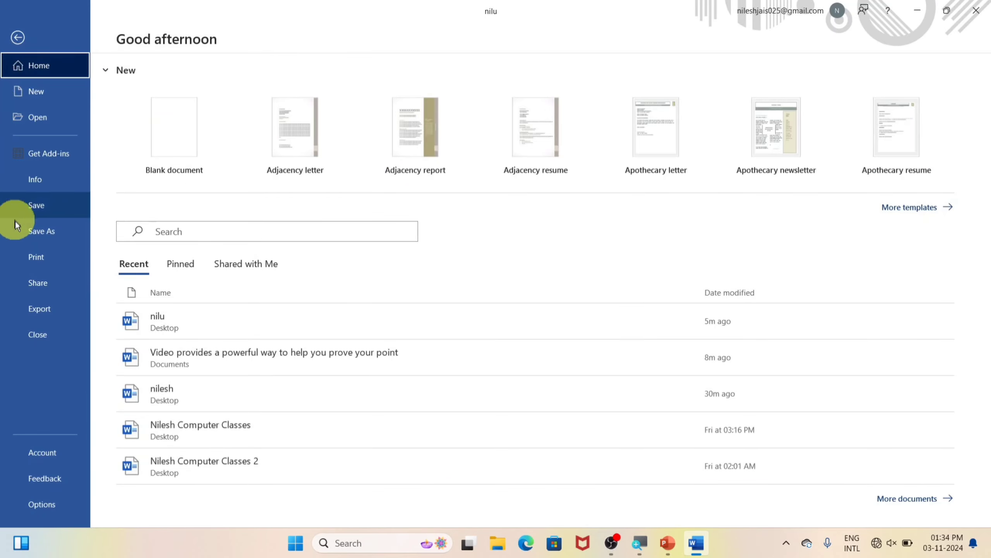
pyautogui.click(35, 179)
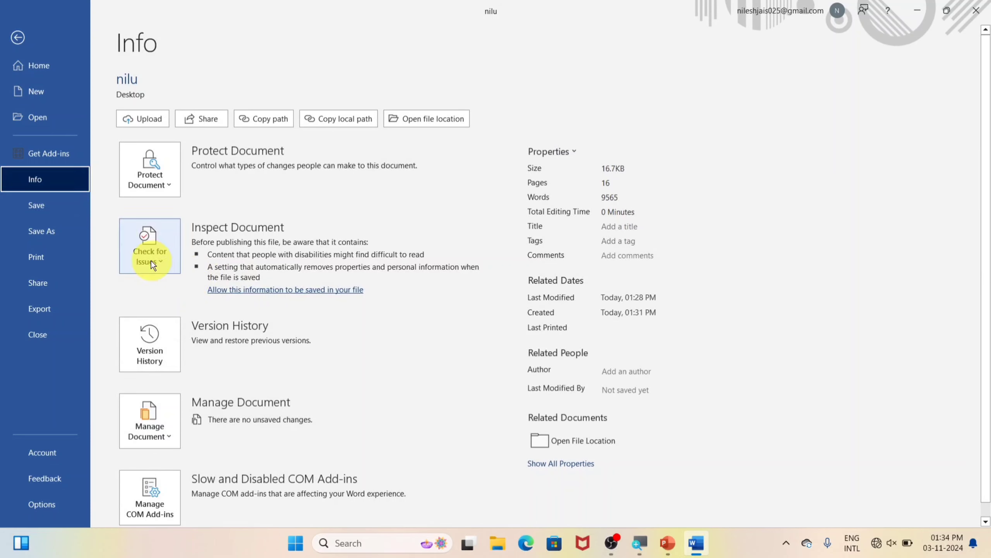
pyautogui.click(151, 261)
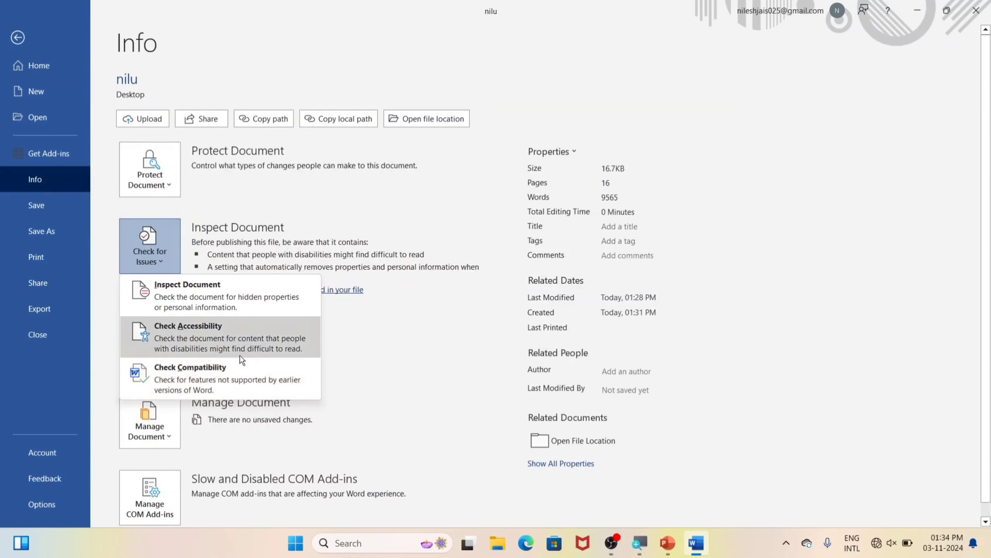
pyautogui.click(235, 369)
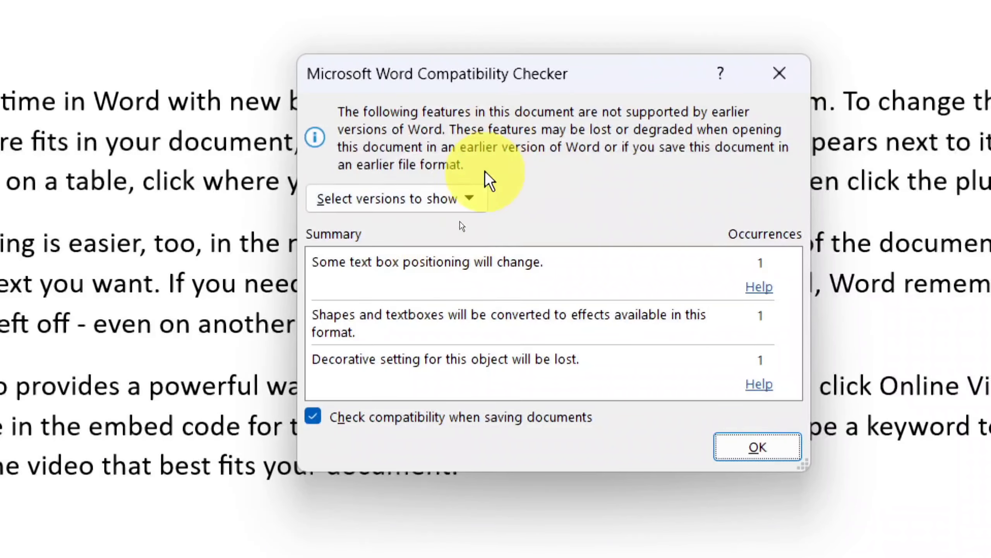
pyautogui.click(453, 228)
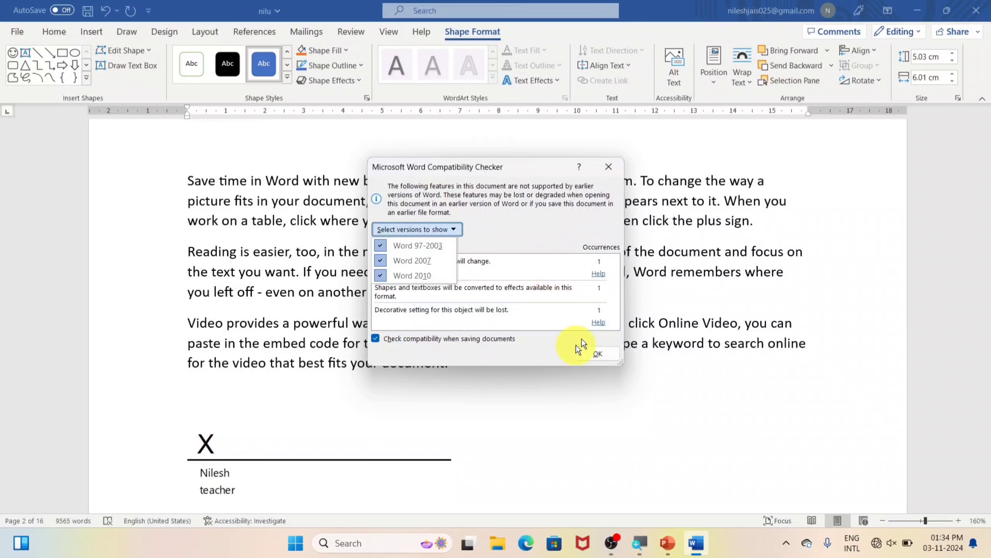
pyautogui.click(597, 353)
pyautogui.click(597, 353)
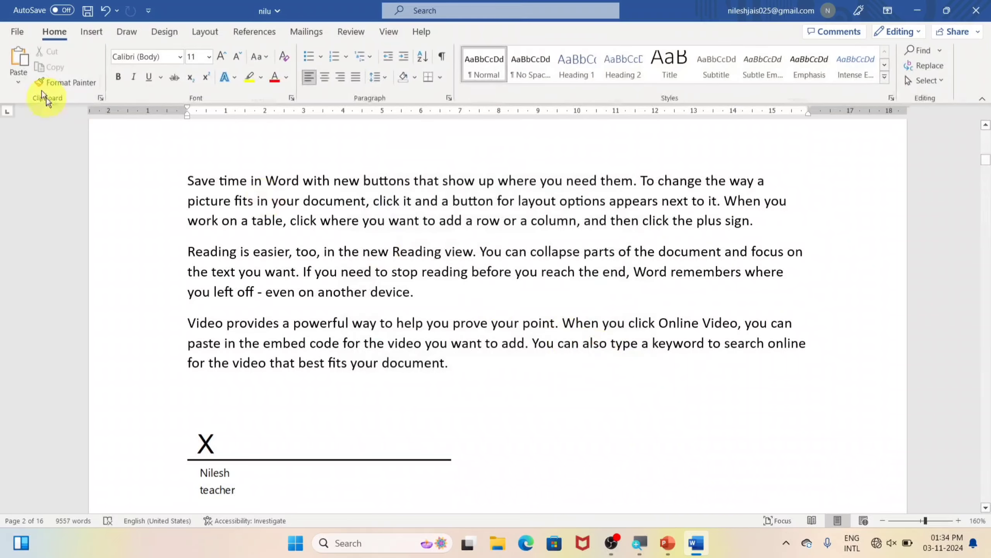
pyautogui.click(15, 33)
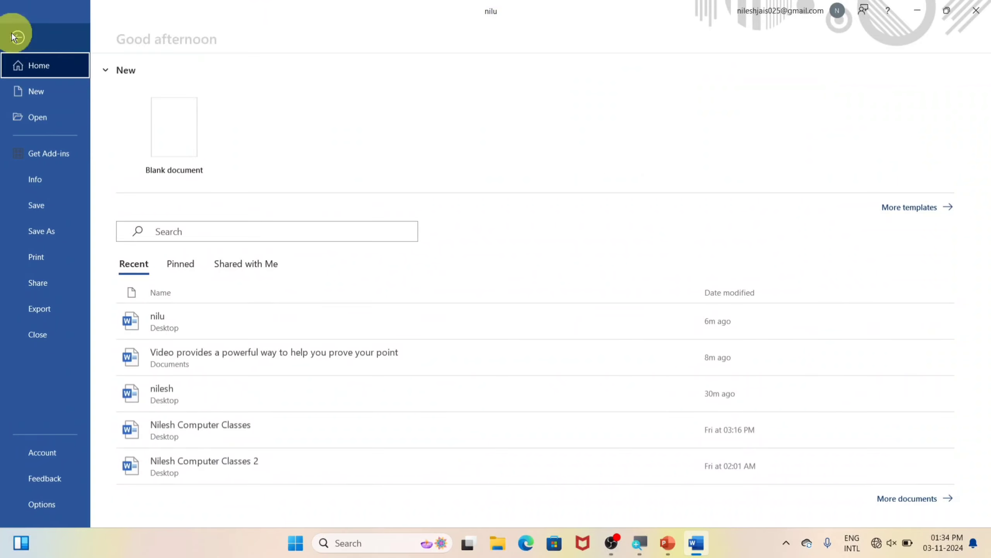
pyautogui.click(44, 186)
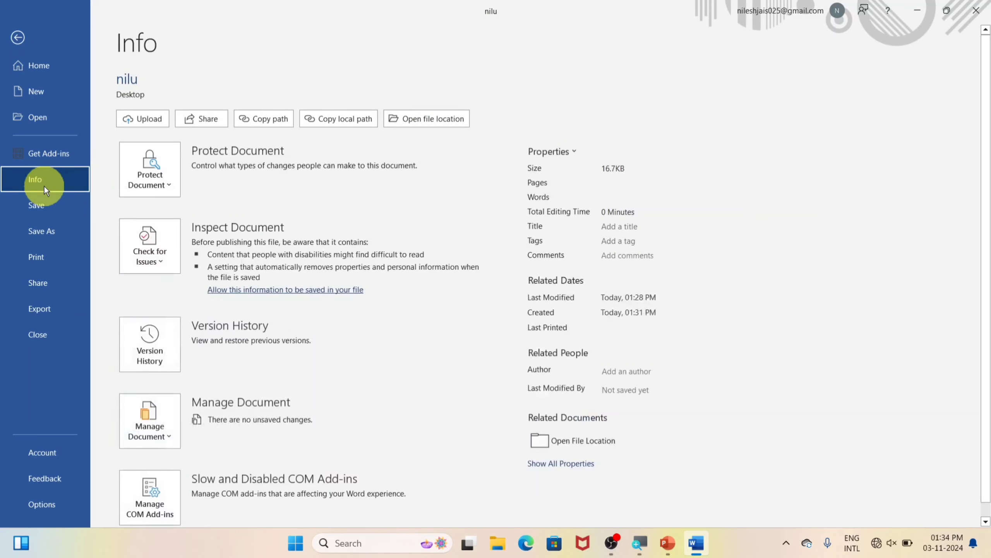
pyautogui.click(145, 271)
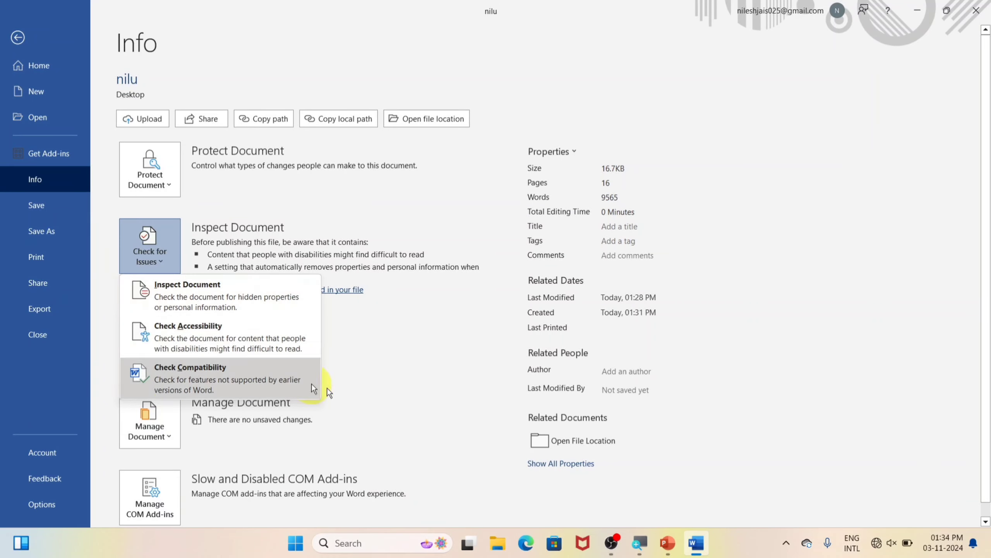
pyautogui.click(353, 382)
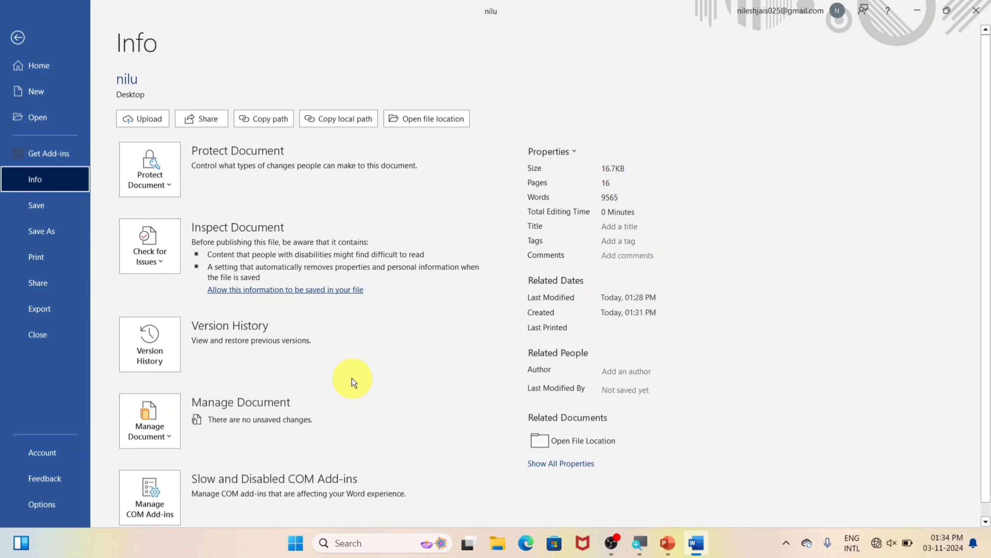
pyautogui.click(154, 347)
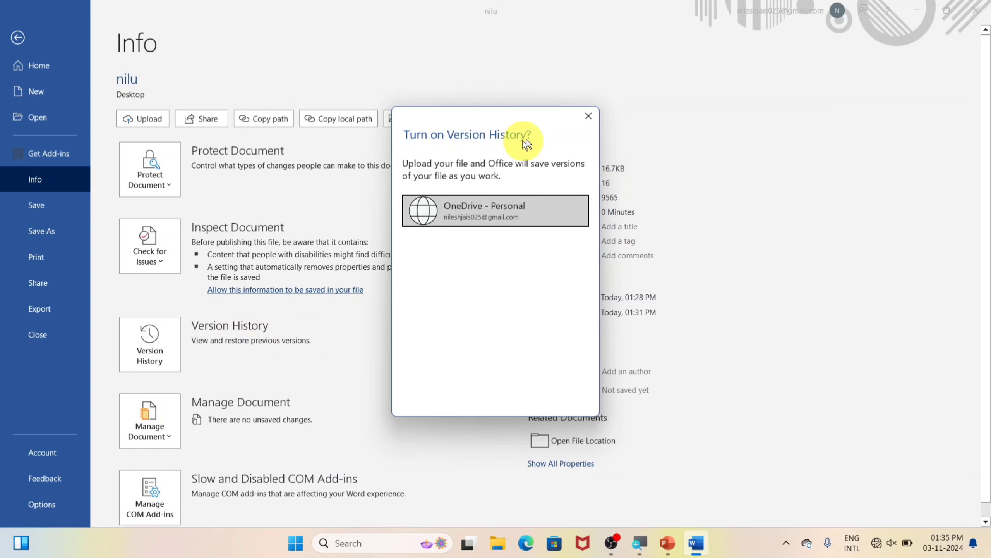
pyautogui.click(588, 116)
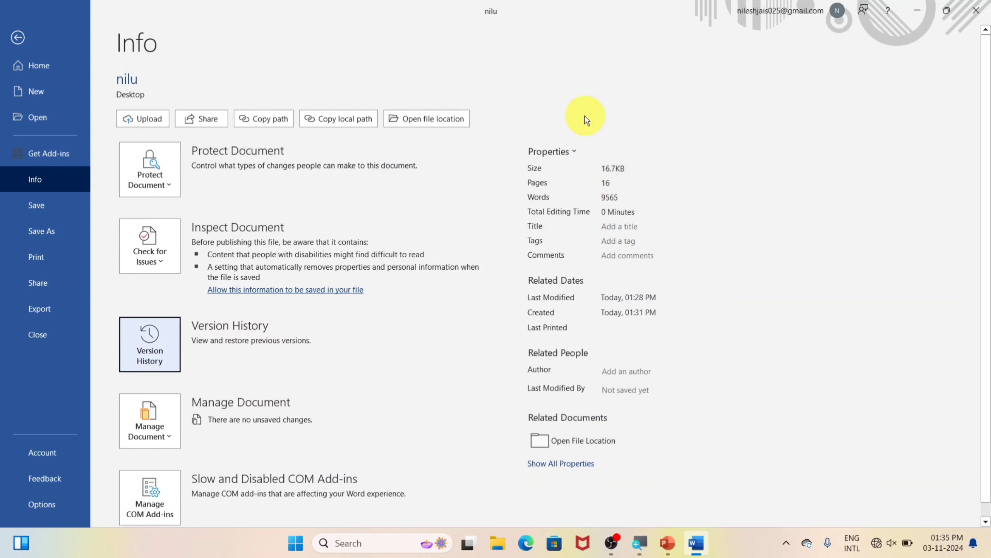
# Open the unsaved file Fsbsbgfggfgf read-only via Manage Document > Recover Unsaved Documents
pyautogui.click(150, 435)
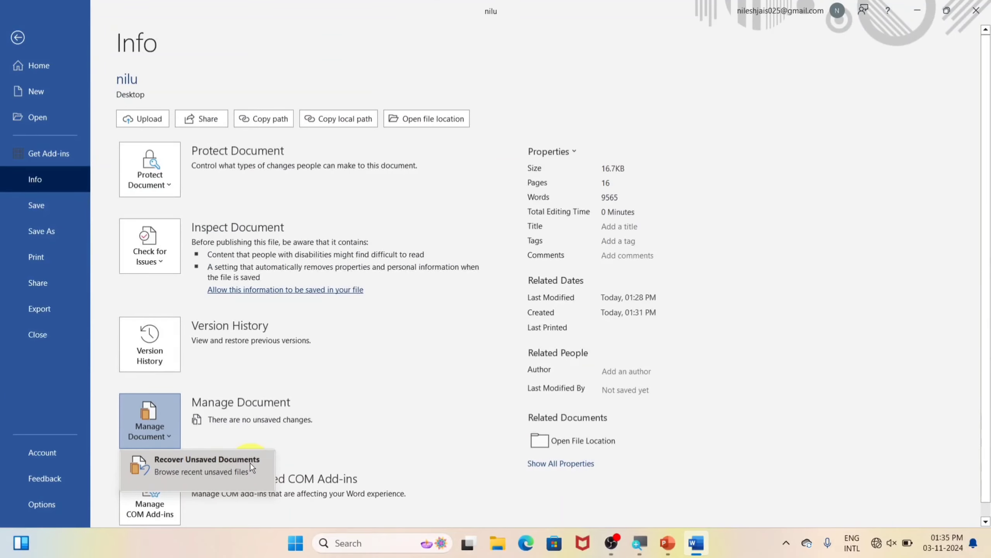
pyautogui.click(251, 463)
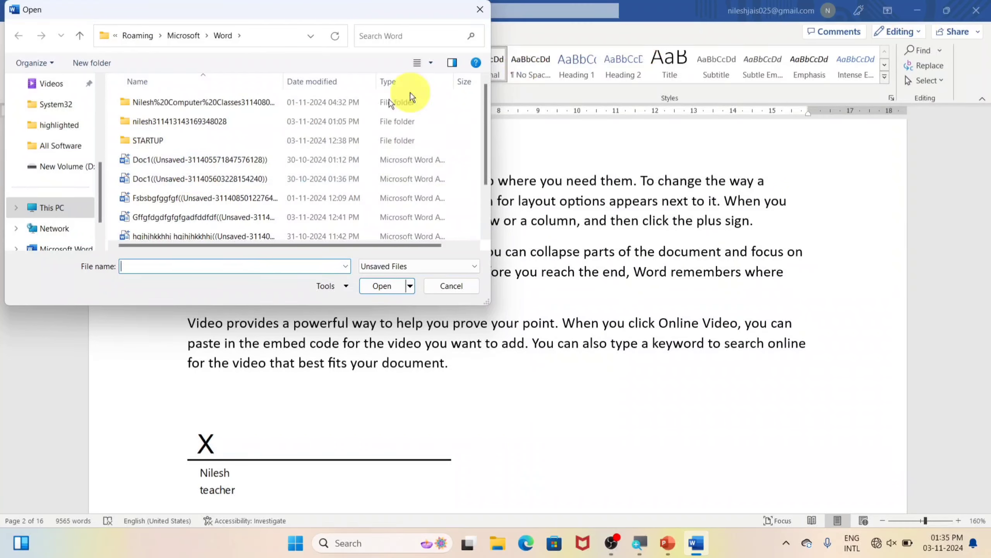
pyautogui.scroll(-1, 229, 142)
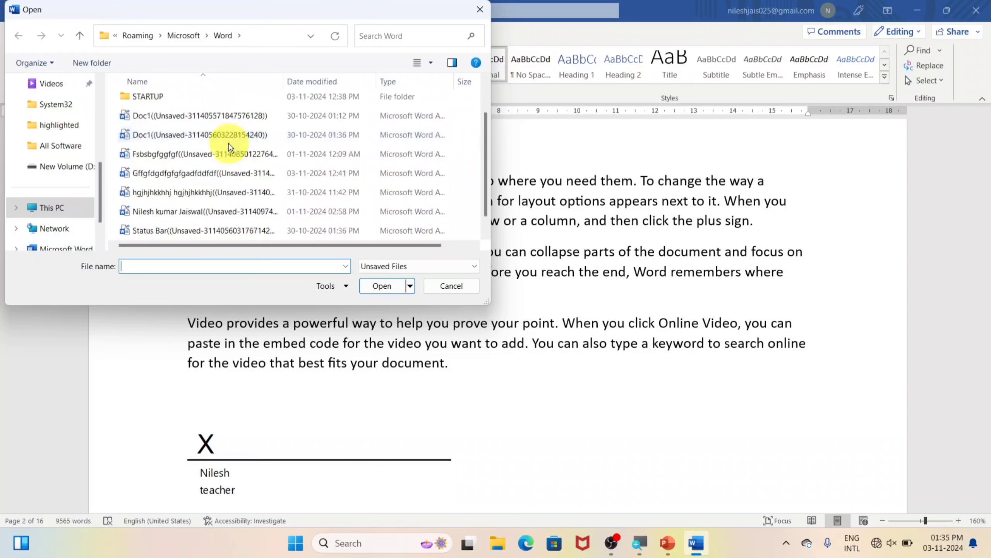
pyautogui.scroll(-1, 228, 144)
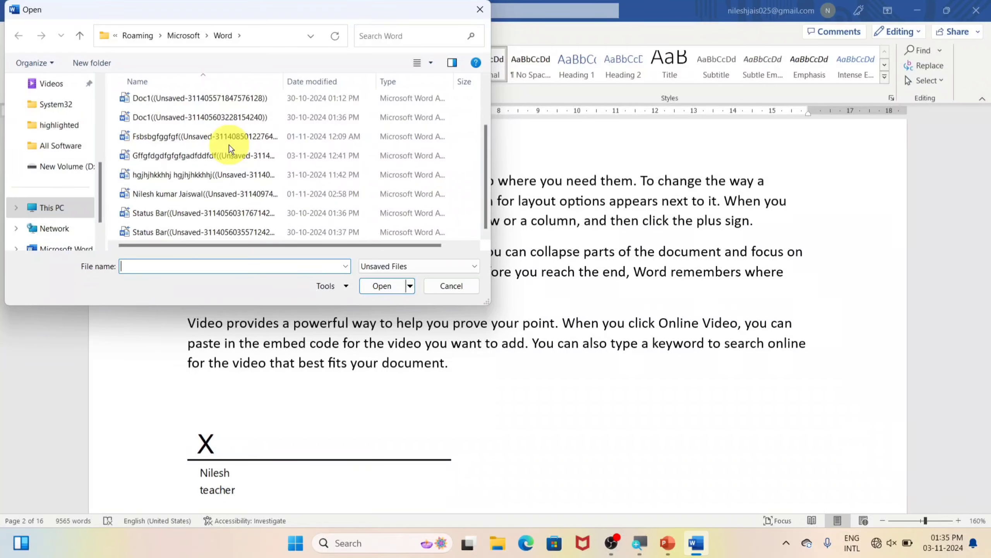
pyautogui.scroll(2, 199, 147)
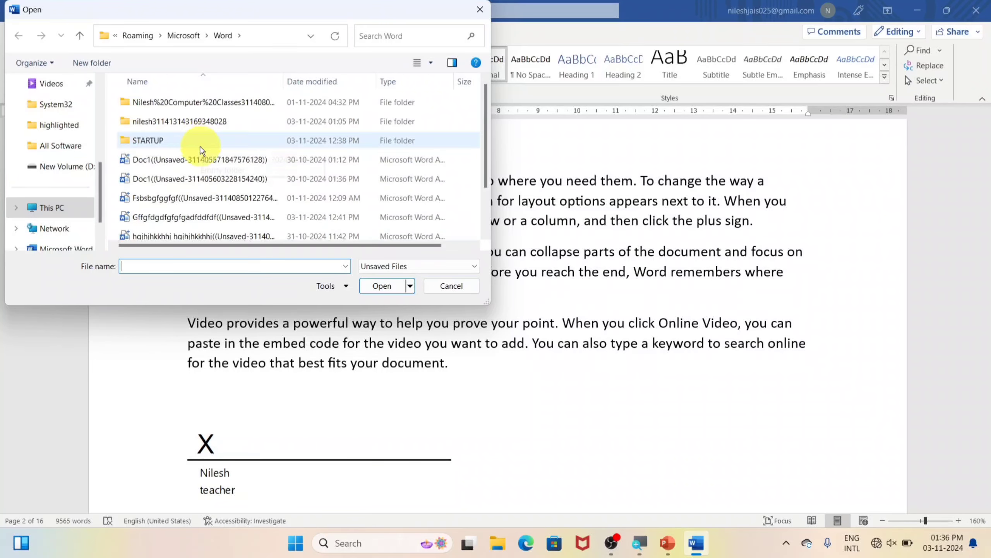
pyautogui.click(207, 199)
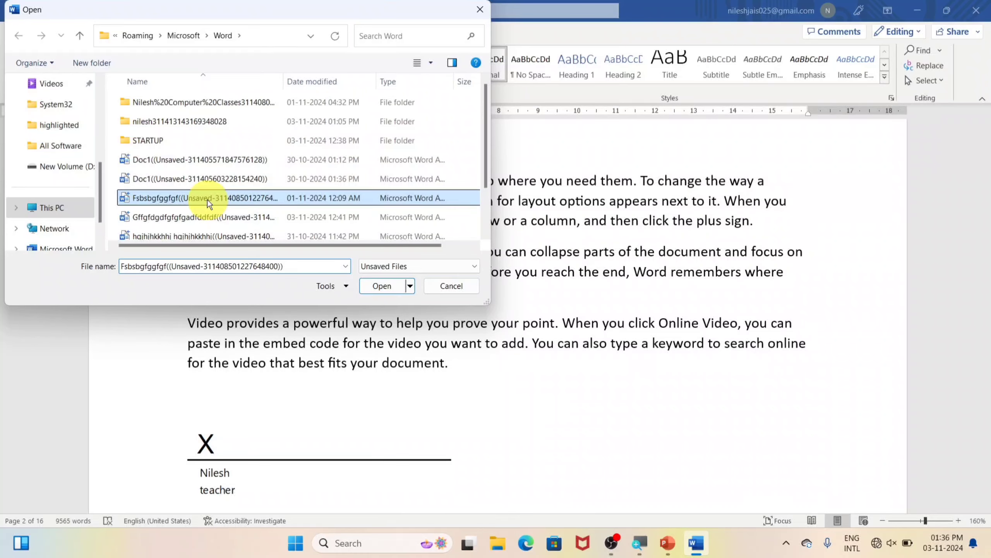
pyautogui.click(380, 286)
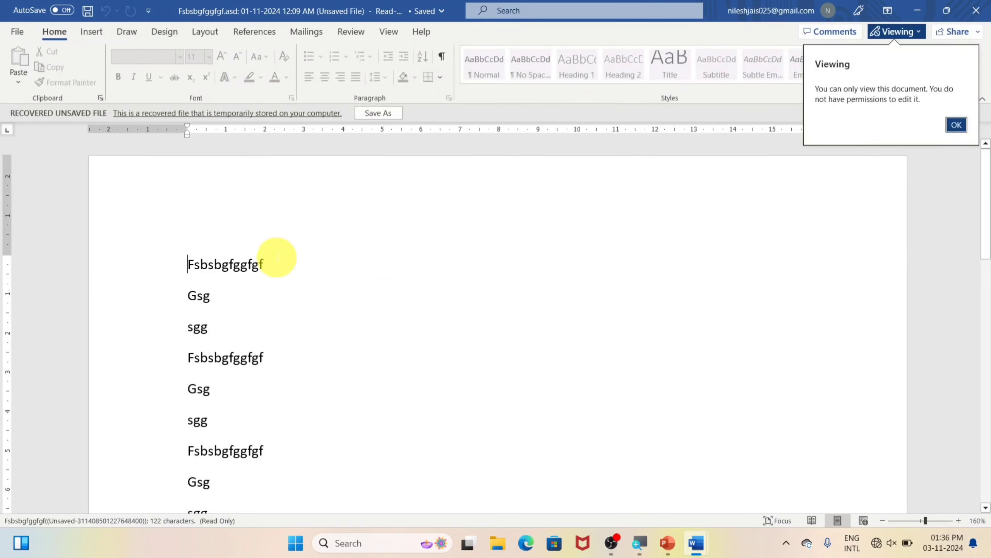
# Scroll through the recovered Fsbsbgfggfgf file, then close its window to return to nilu
pyautogui.scroll(-8, 277, 258)
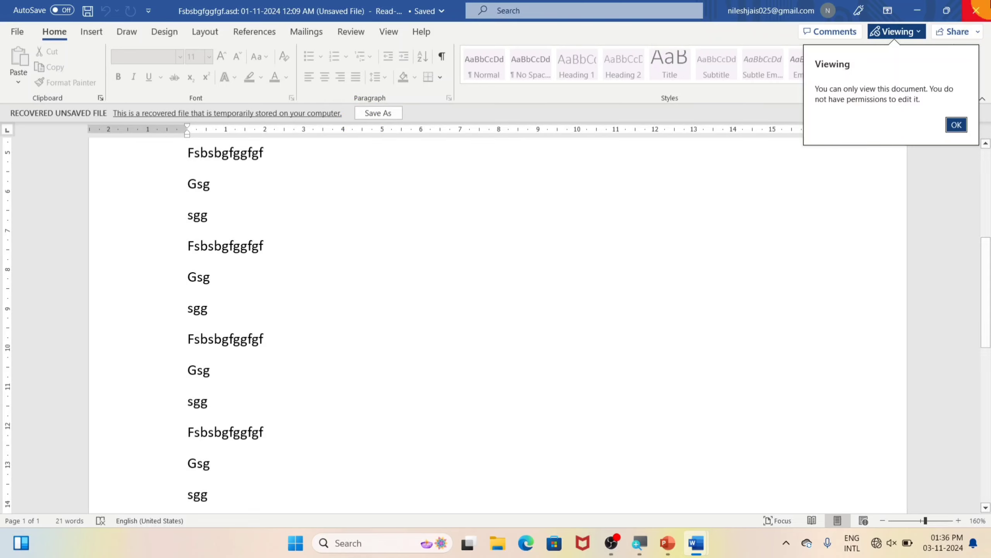
pyautogui.click(982, 11)
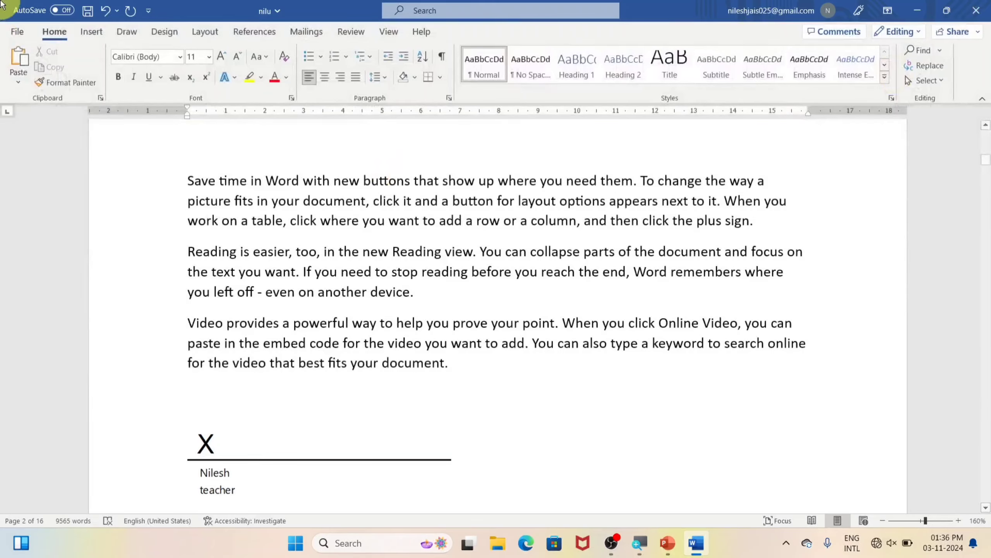
# Check nilu's Info page, then close the document choosing Don't Save
pyautogui.click(15, 30)
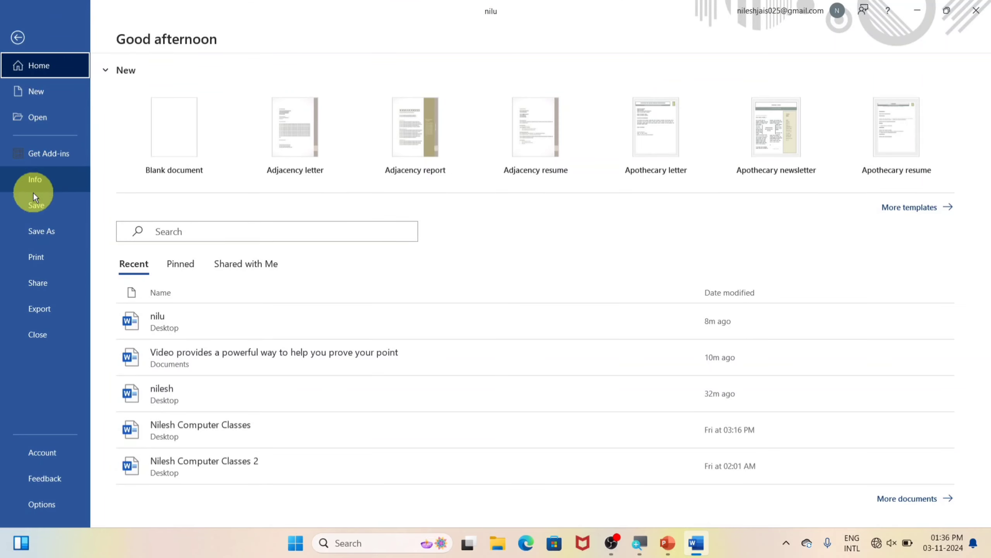
pyautogui.click(39, 184)
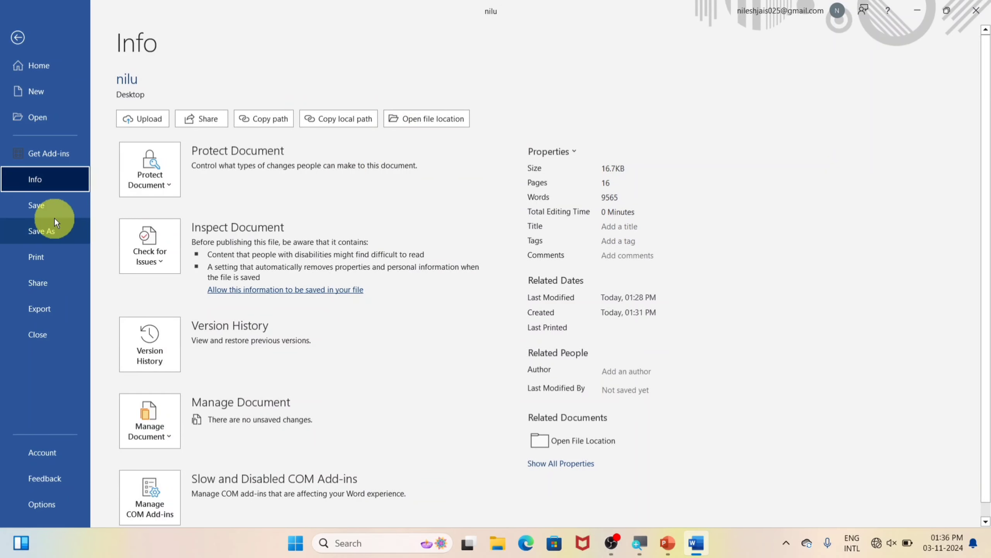
pyautogui.click(15, 37)
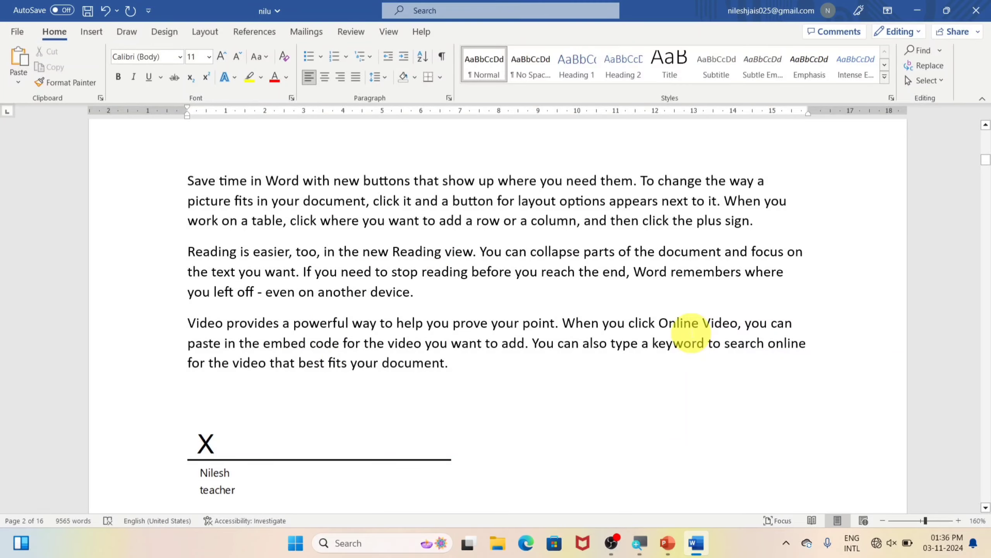
pyautogui.click(13, 31)
pyautogui.click(35, 334)
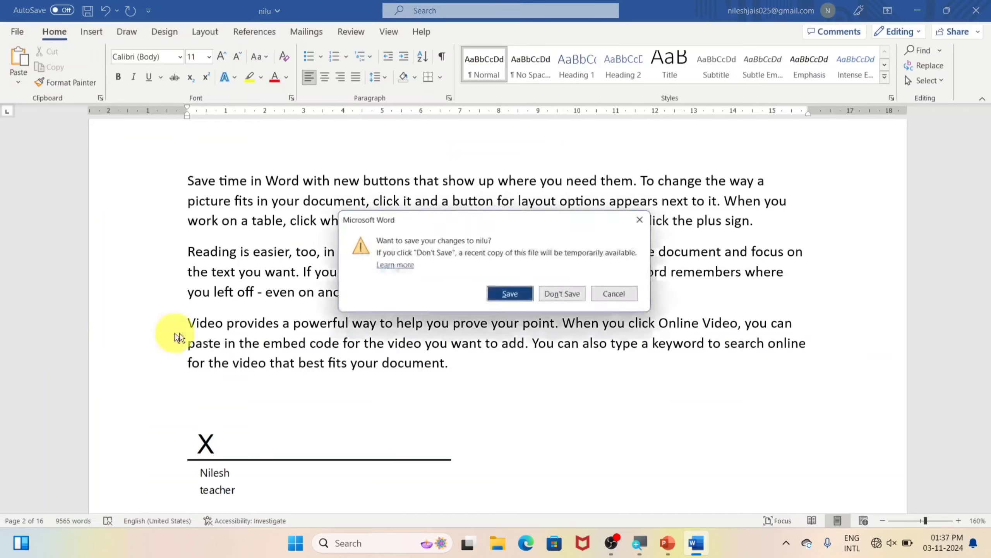
pyautogui.click(577, 294)
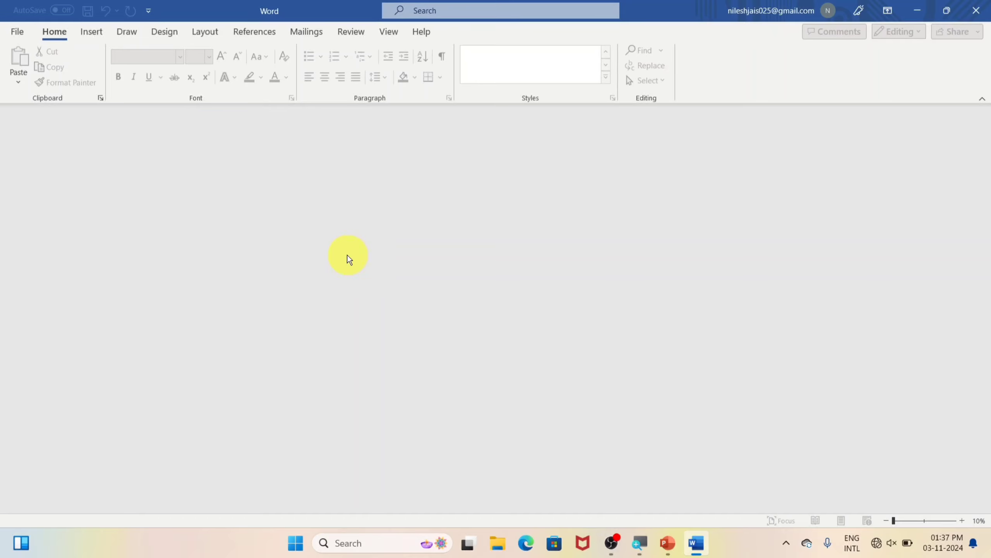
# Create a new blank document and fill it with sample paragraphs by entering =rand()
pyautogui.click(17, 32)
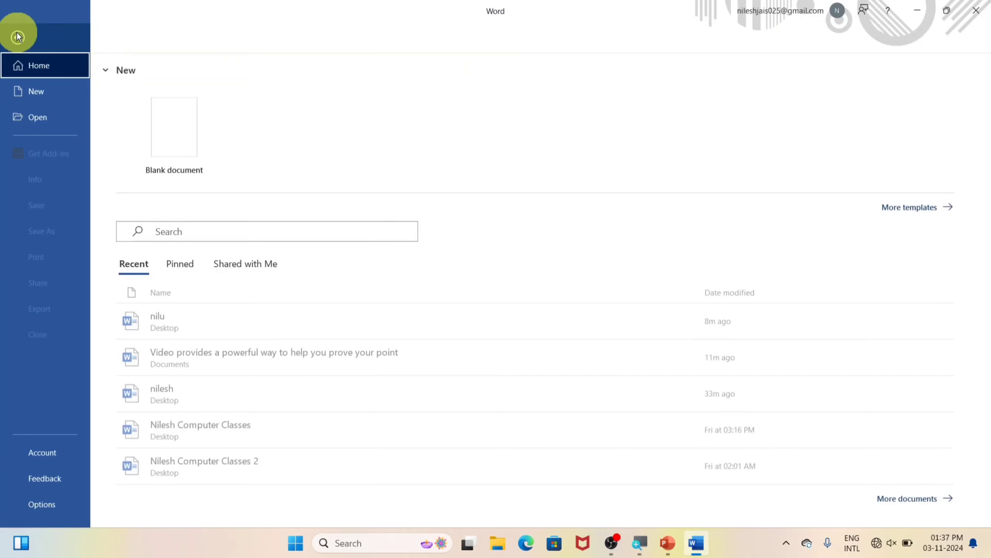
pyautogui.click(33, 92)
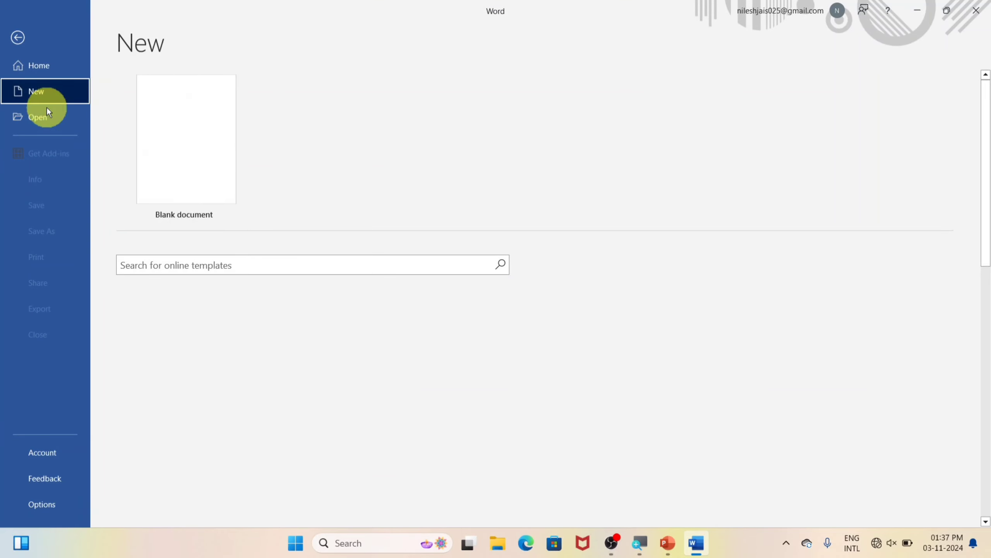
pyautogui.click(167, 152)
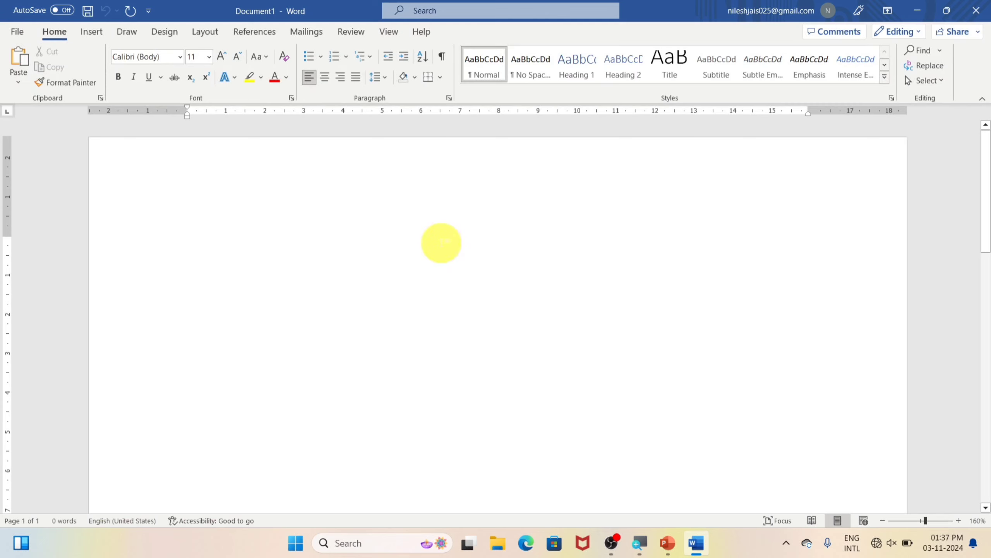
pyautogui.write('=')
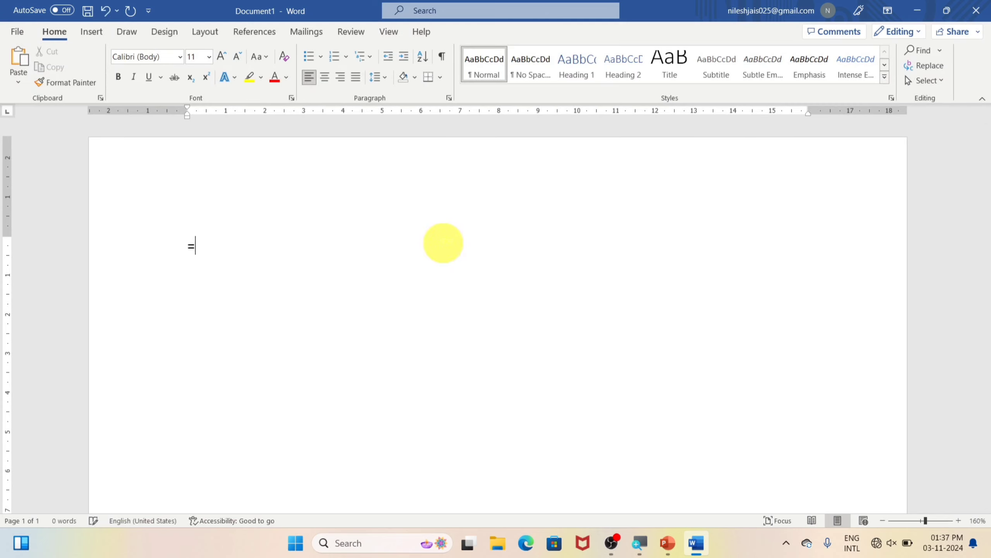
pyautogui.write('rand')
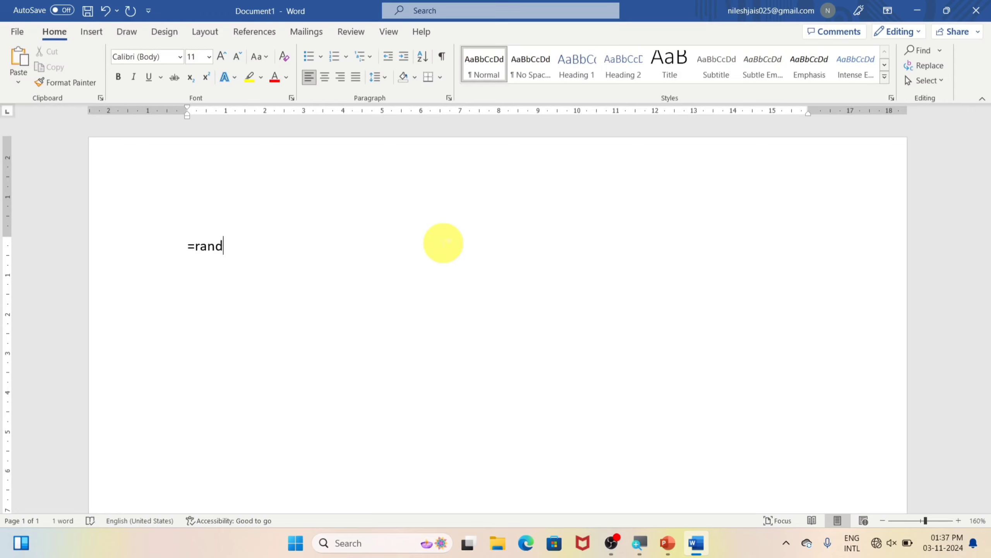
pyautogui.write('()')
pyautogui.press('Return')
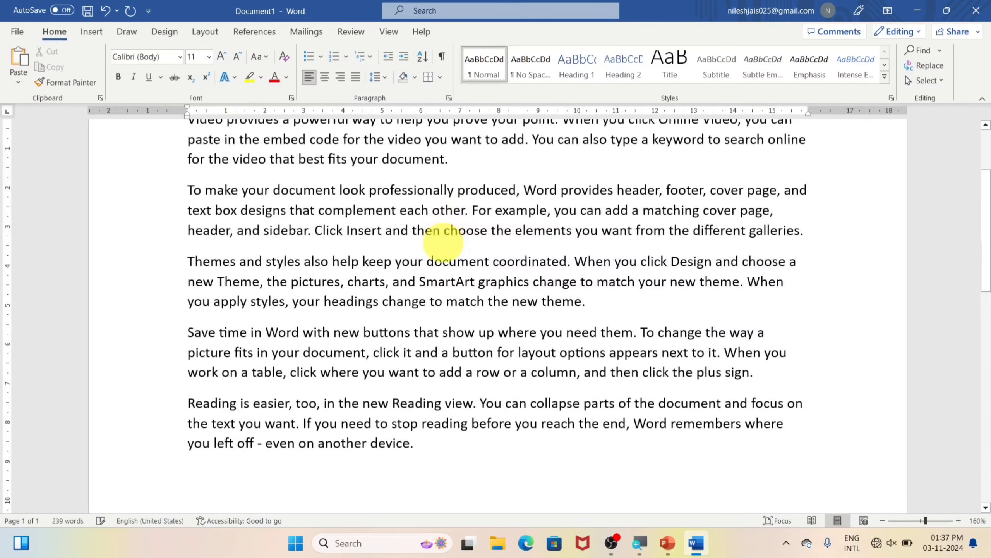
pyautogui.scroll(5, 450, 331)
pyautogui.scroll(1, 449, 331)
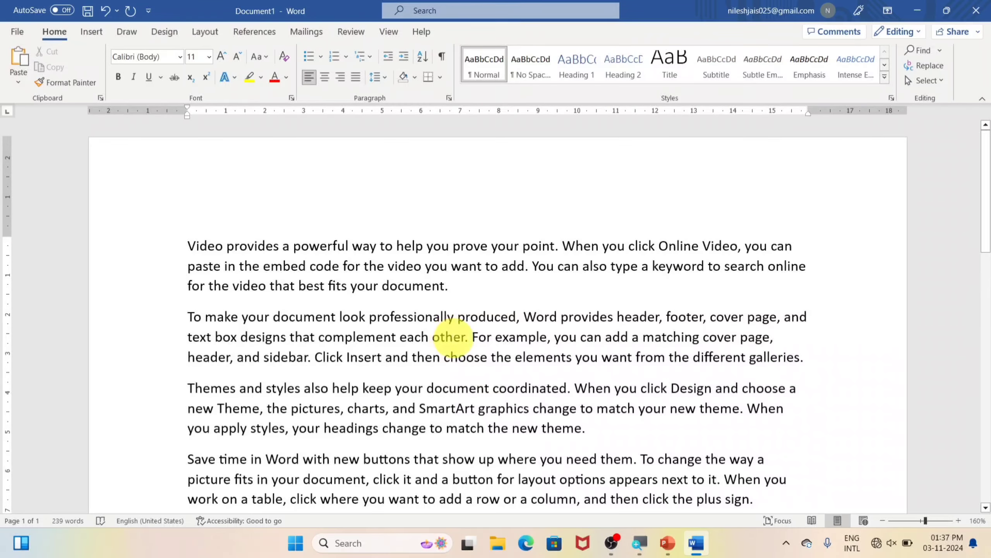
pyautogui.scroll(-3, 404, 309)
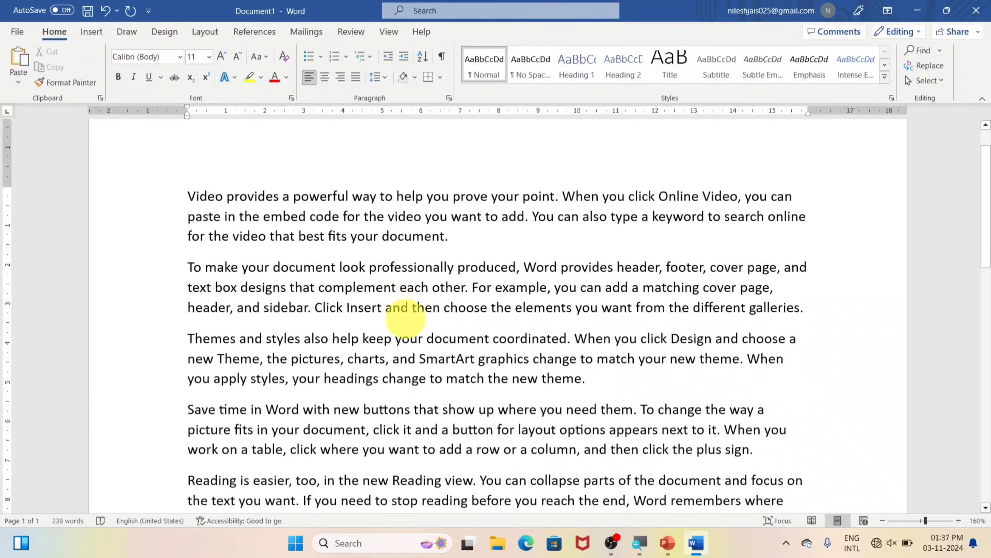
# Open the Save As page for Document1, listing OneDrive, This PC and recent folders
pyautogui.click(17, 32)
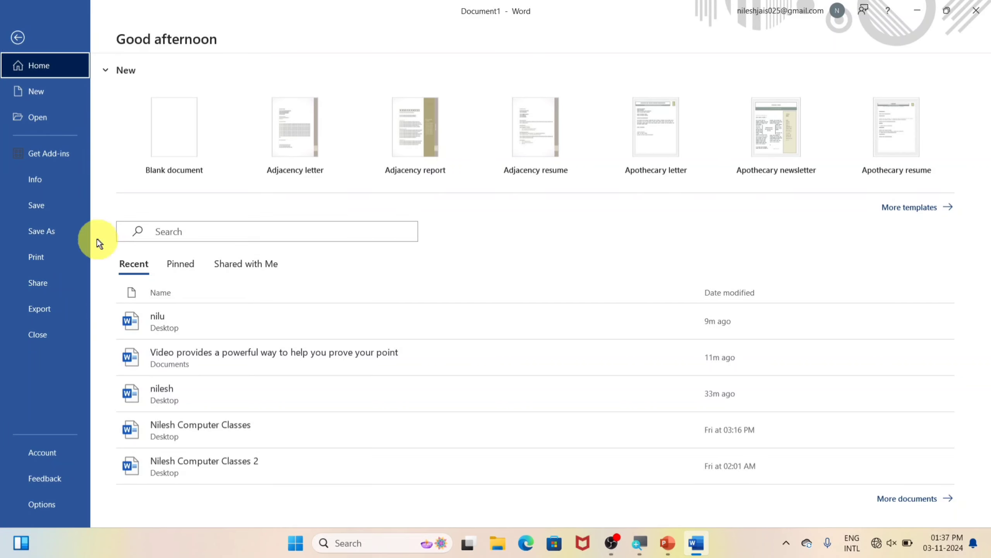
pyautogui.click(18, 38)
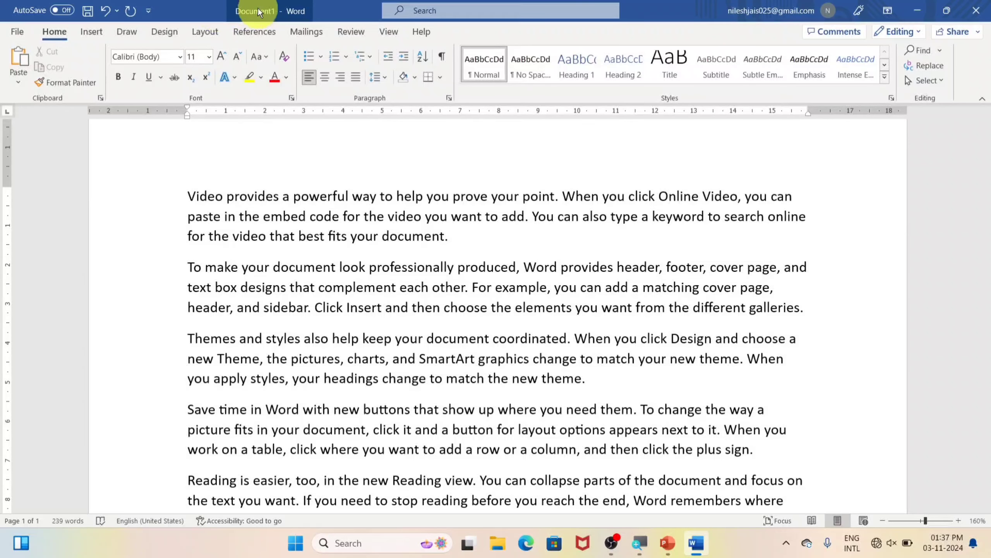
pyautogui.click(15, 32)
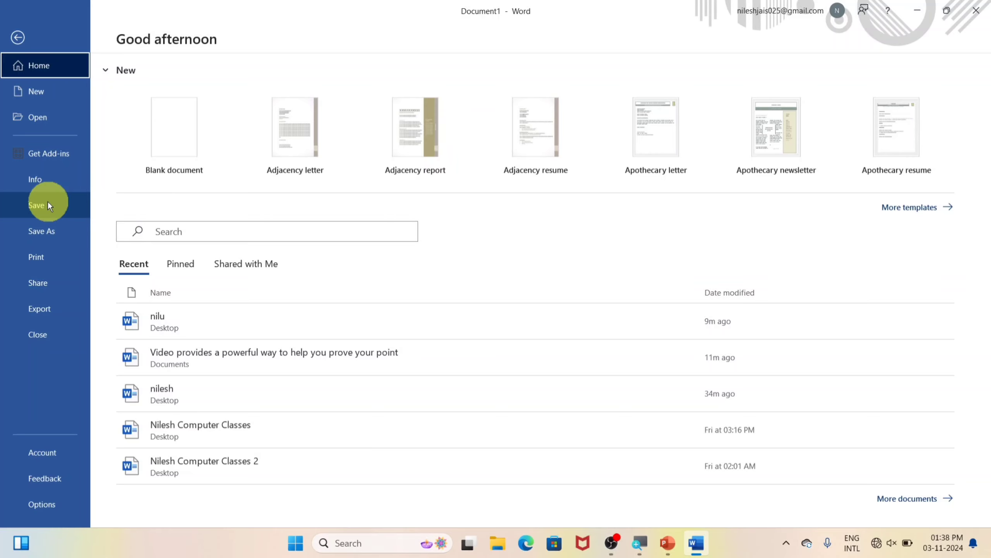
pyautogui.click(48, 201)
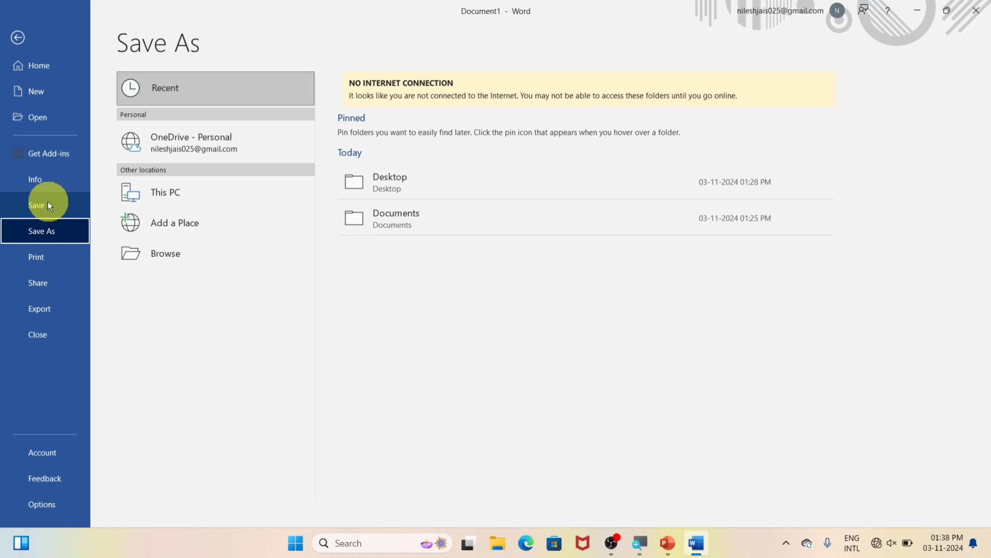
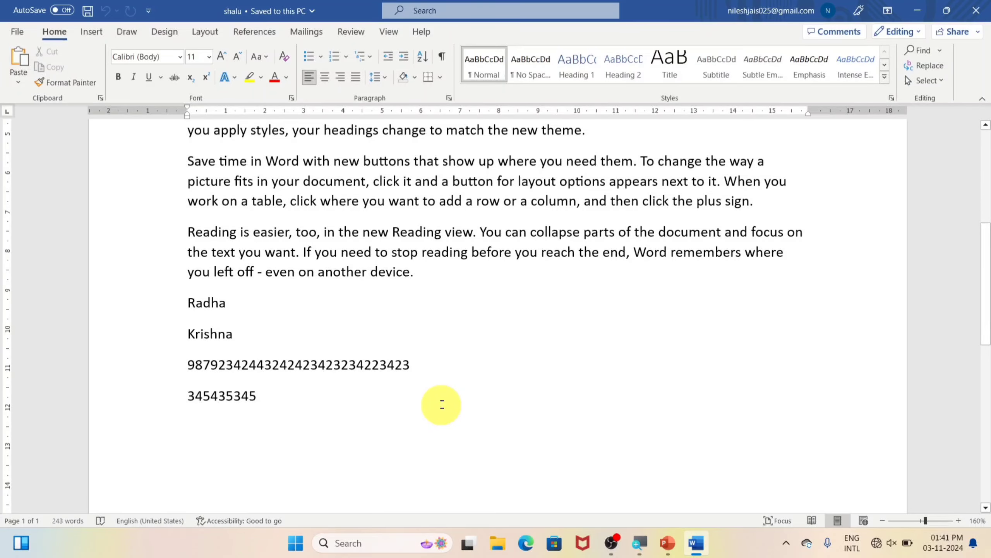
# Open the File backstage page for shalu, after briefly returning to the document
pyautogui.click(11, 35)
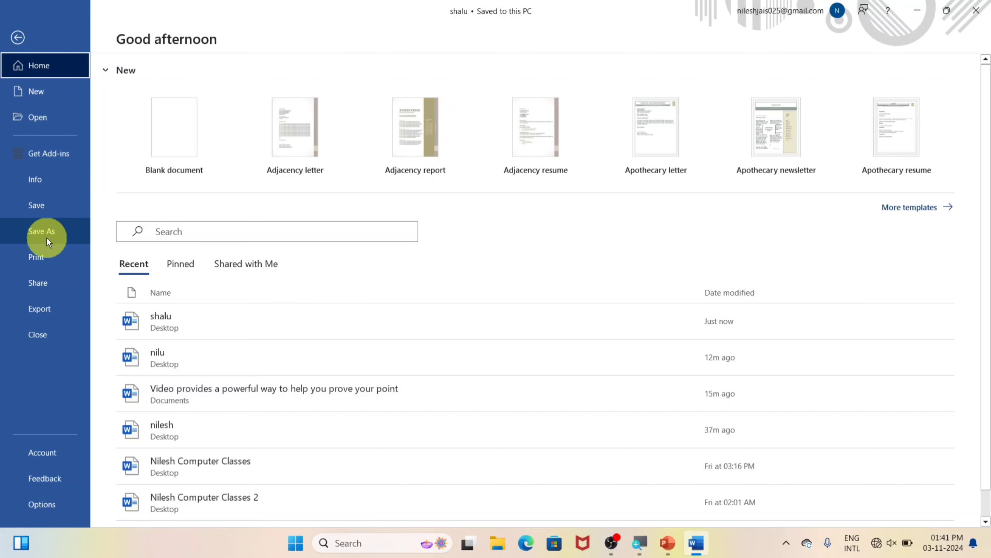
pyautogui.click(15, 35)
pyautogui.scroll(1, 249, 249)
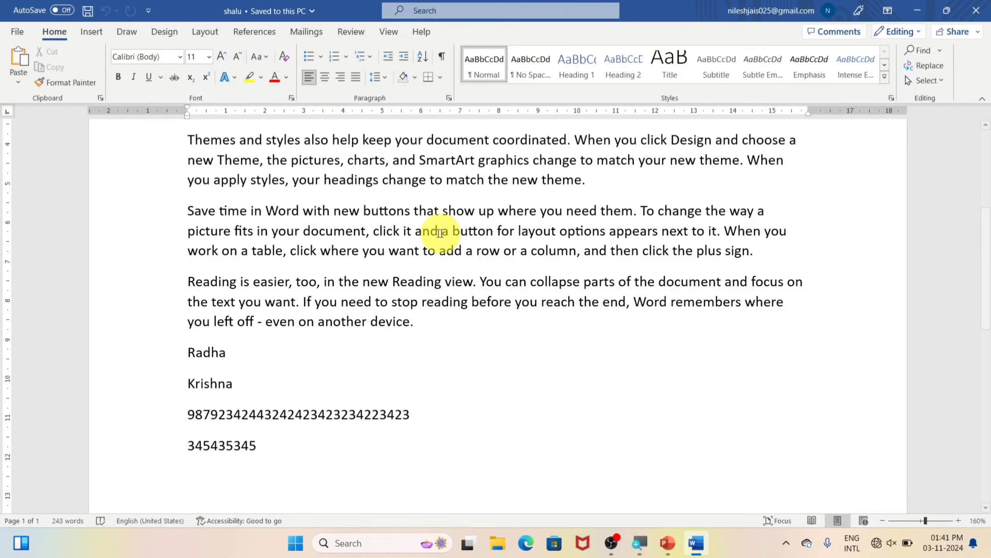
pyautogui.click(17, 32)
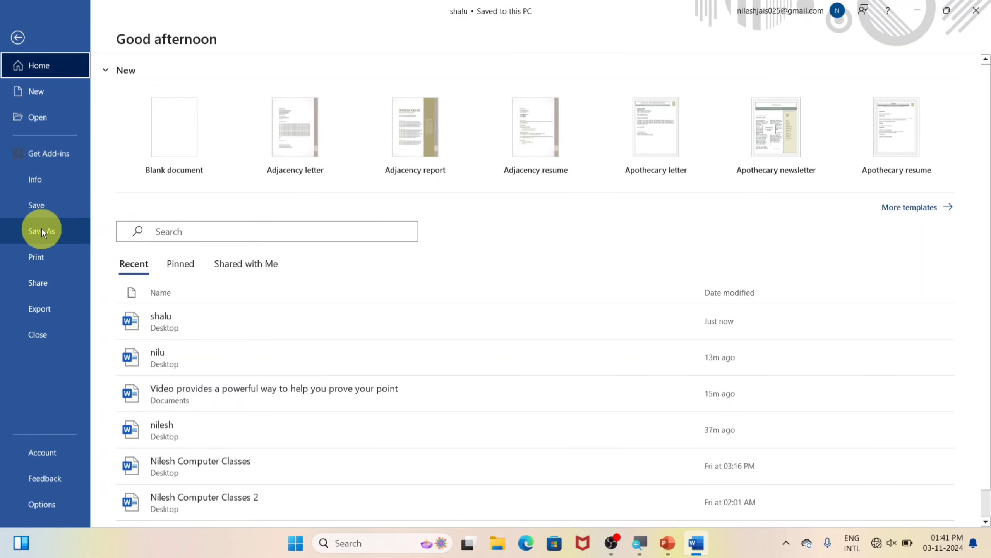
# Use Save As > Browse to save a Desktop copy named 'shalu 2'
pyautogui.click(42, 231)
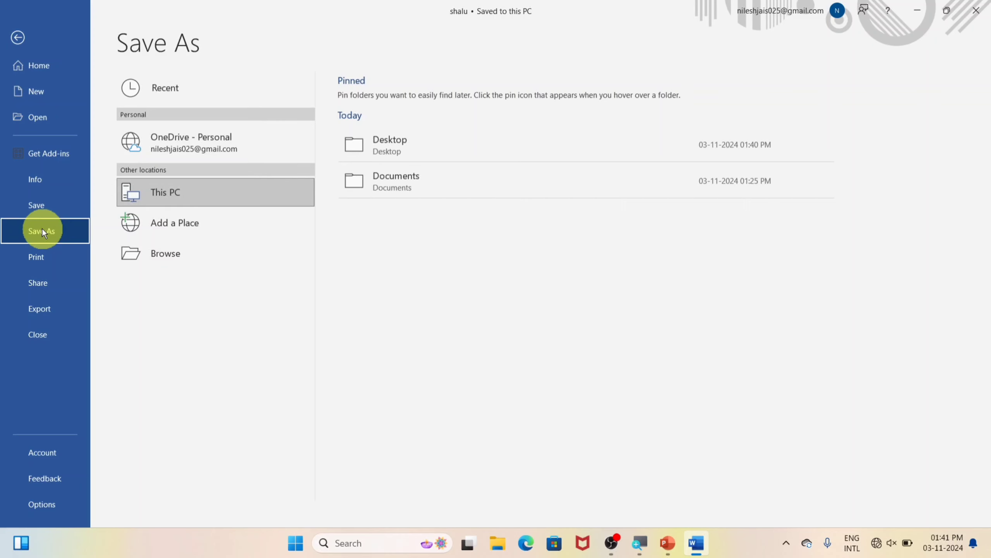
pyautogui.click(211, 256)
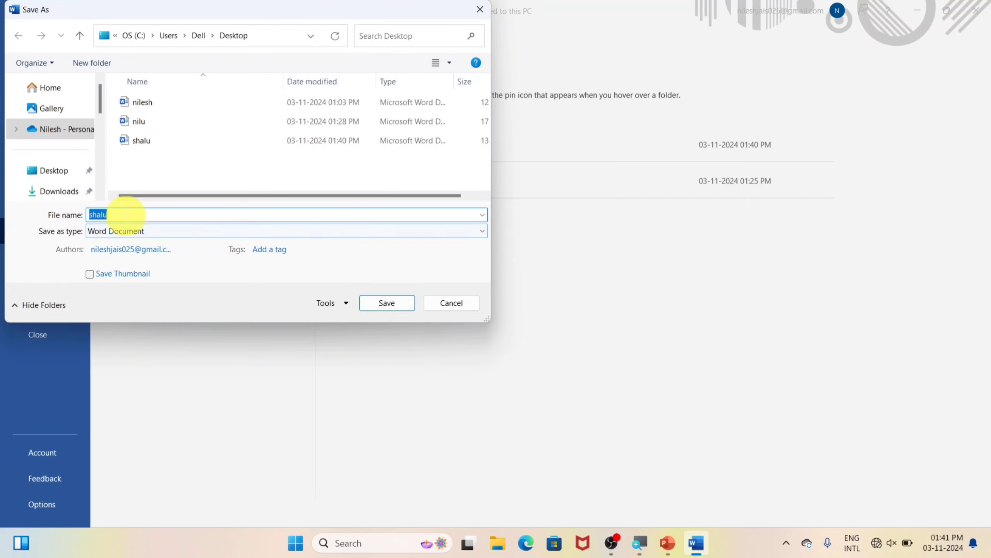
pyautogui.click(123, 214)
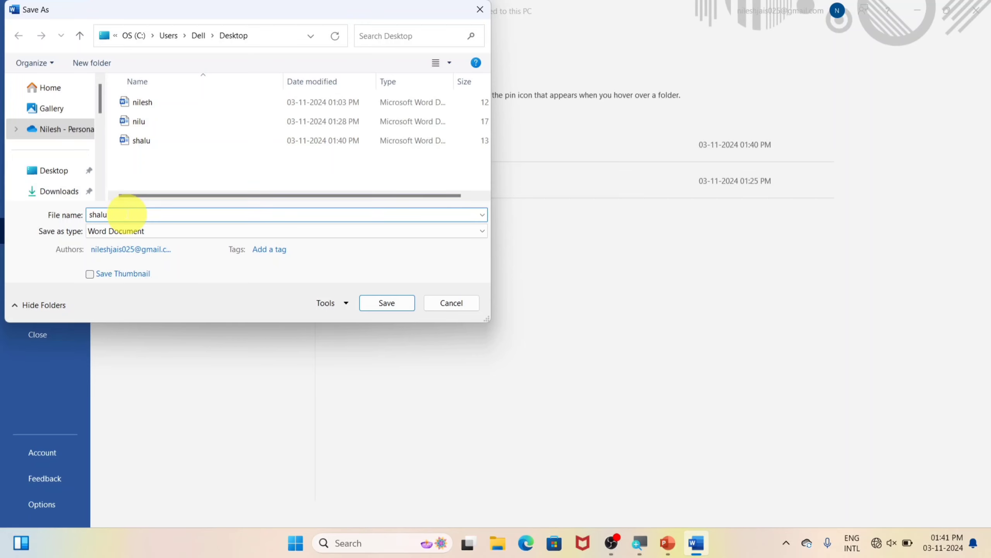
pyautogui.write('2')
pyautogui.click(59, 172)
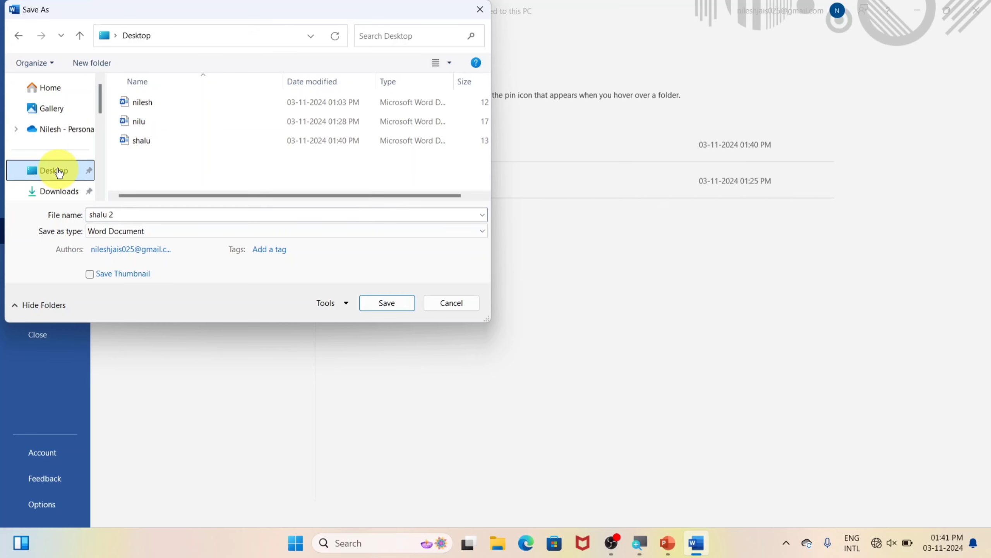
pyautogui.click(385, 303)
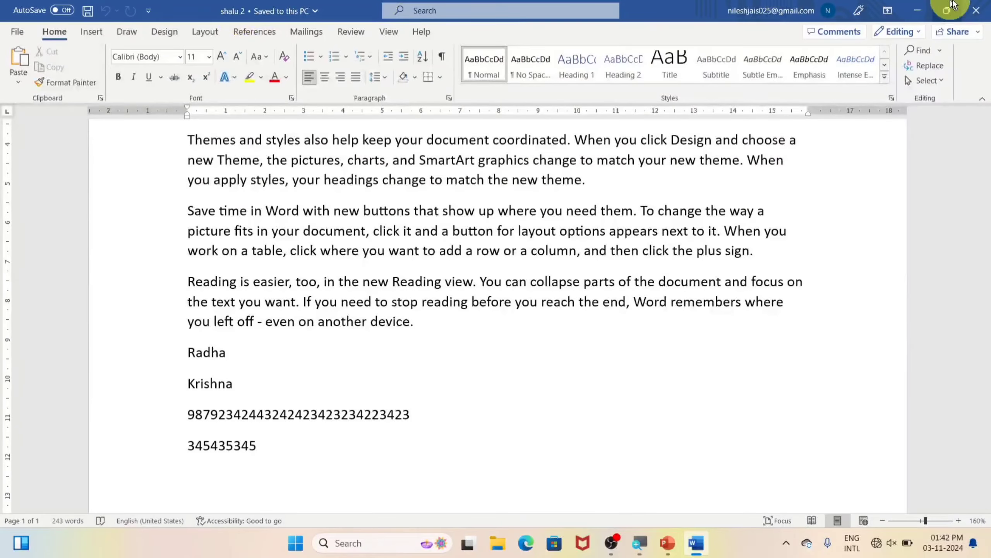
# Minimize Word and open shalu, then shalu 2, from their desktop icons
pyautogui.click(918, 9)
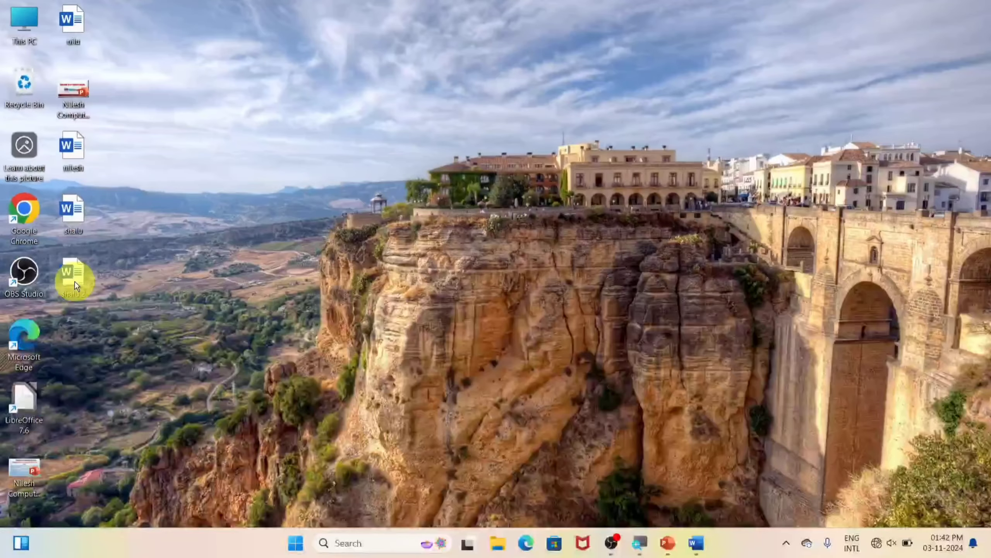
pyautogui.doubleClick(138, 197)
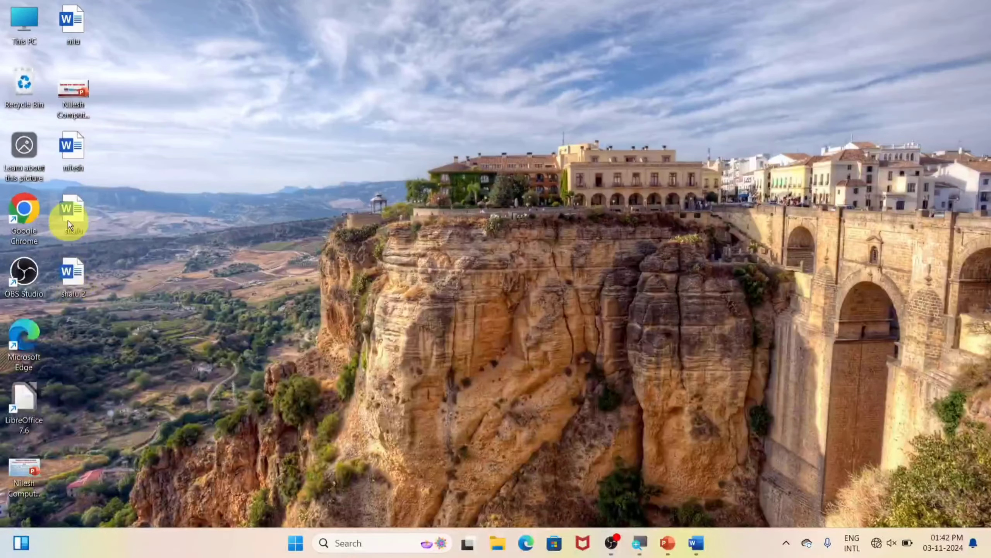
pyautogui.scroll(-6, 407, 352)
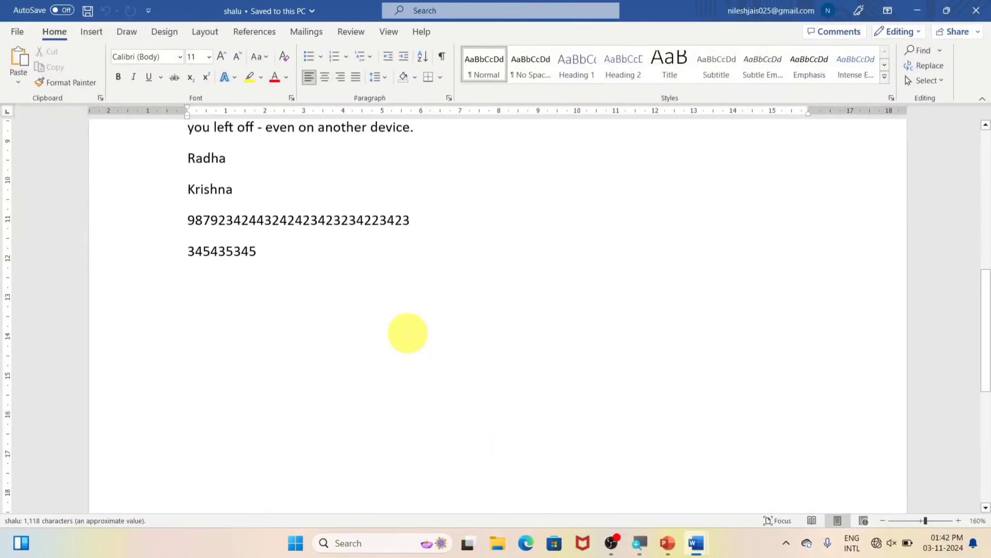
pyautogui.click(922, 9)
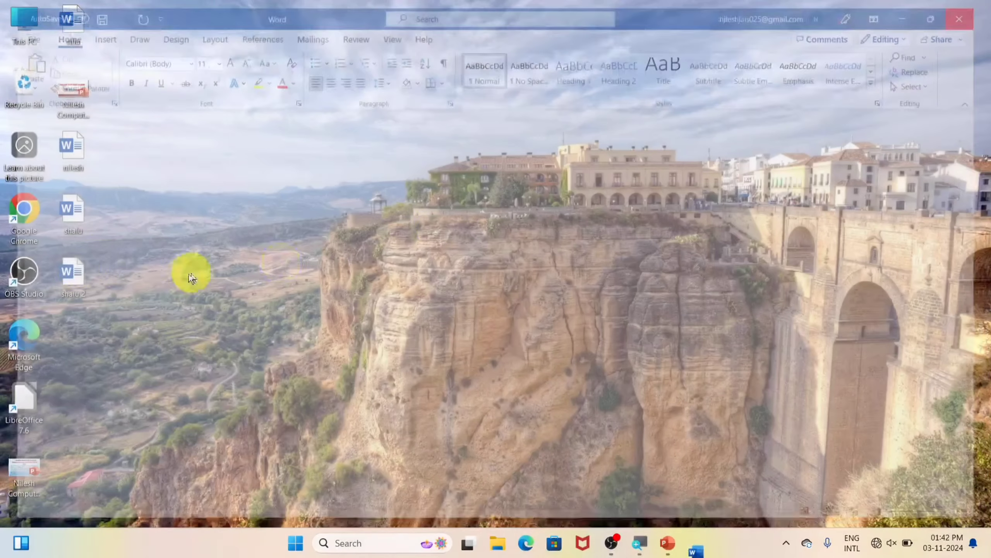
pyautogui.doubleClick(74, 276)
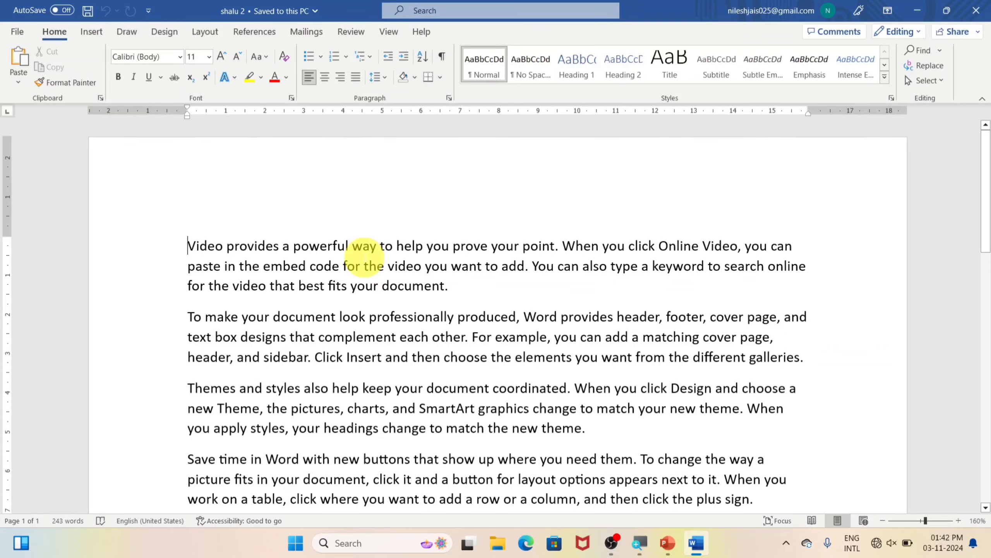
pyautogui.click(16, 33)
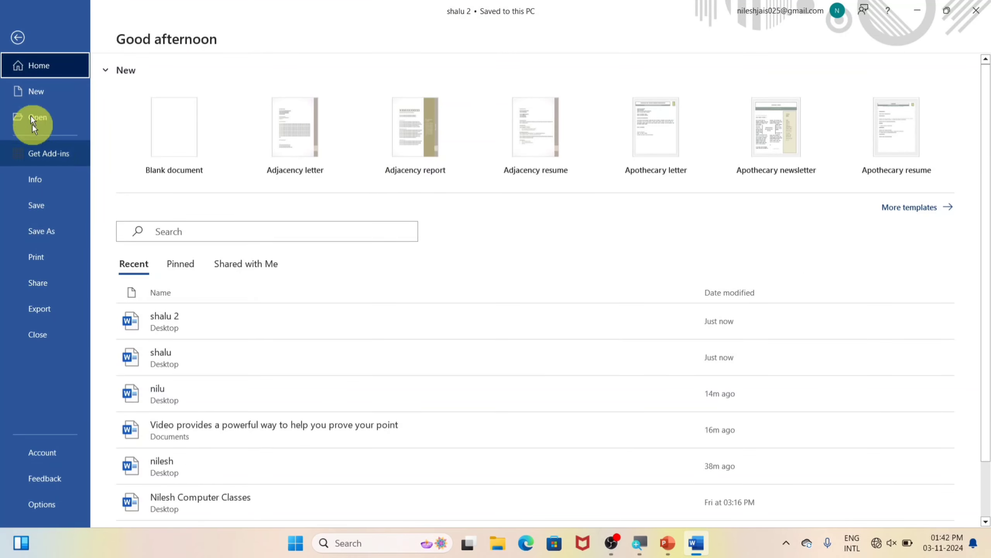
pyautogui.click(15, 39)
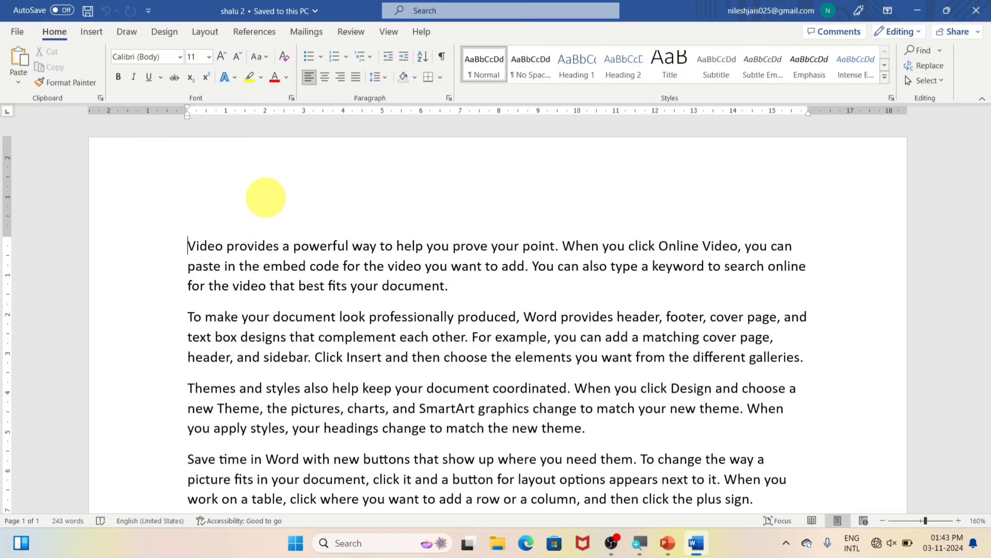
# Save a Desktop copy renamed from 'shalu 2' to 'shalu 3' with F12, then close Word
pyautogui.press('F12')
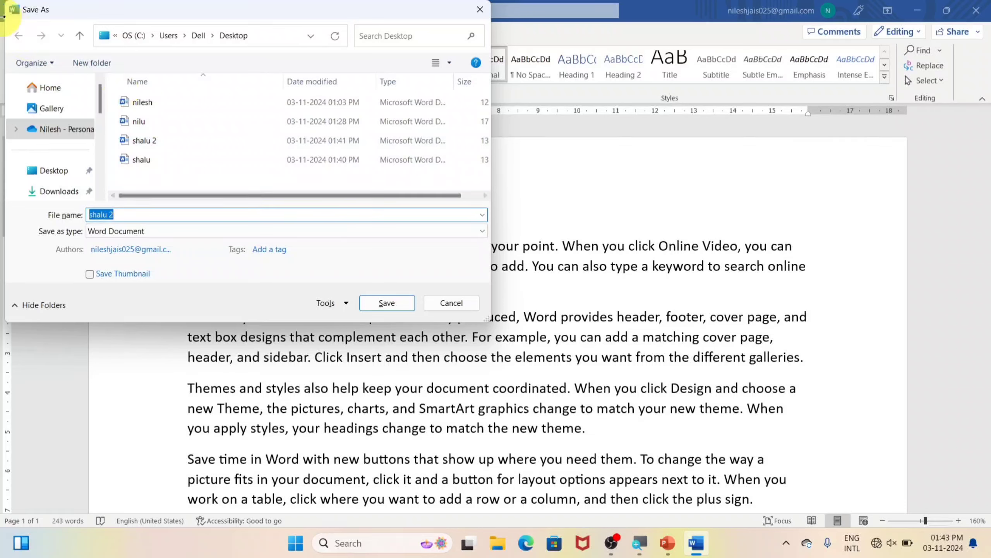
pyautogui.click(54, 175)
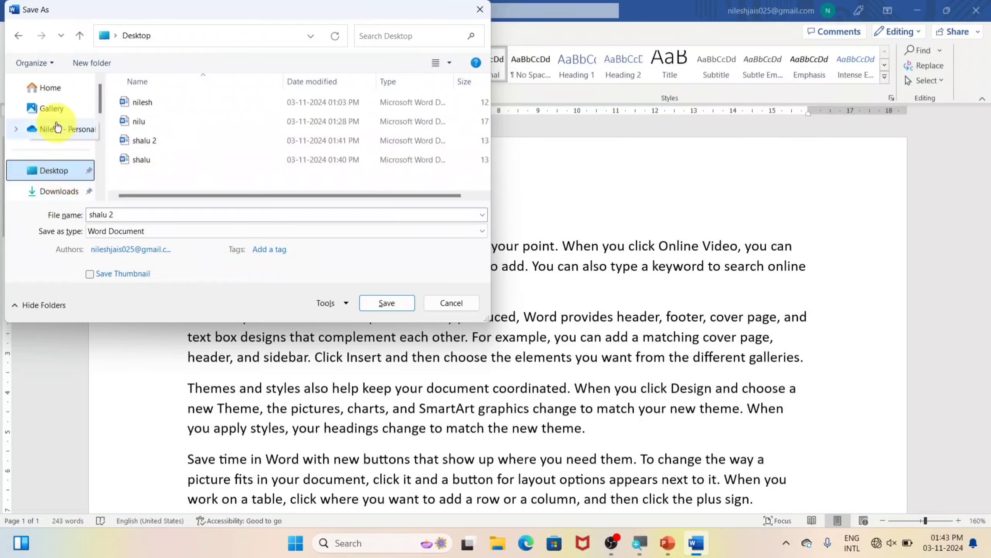
pyautogui.doubleClick(142, 214)
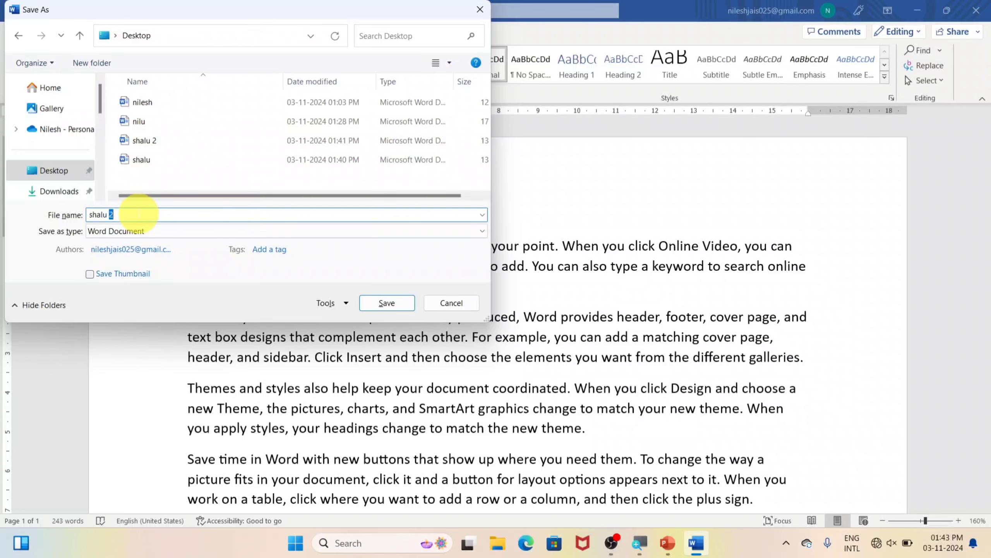
pyautogui.press('BackSpace')
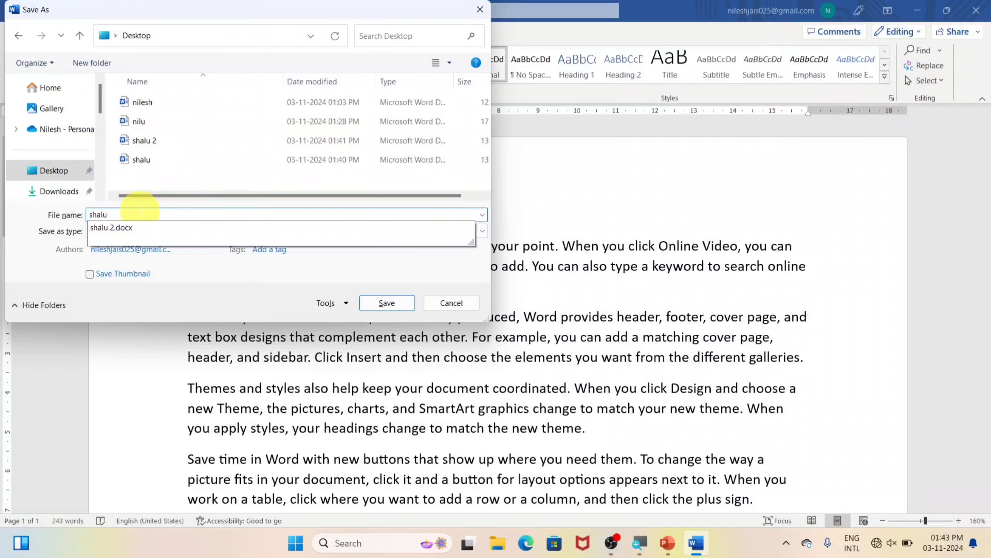
pyautogui.write('3')
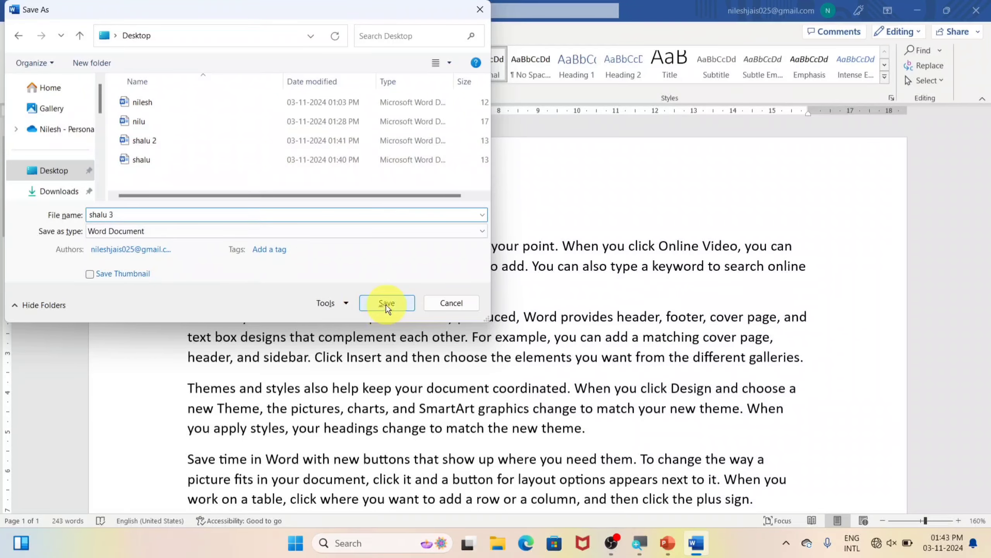
pyautogui.click(385, 304)
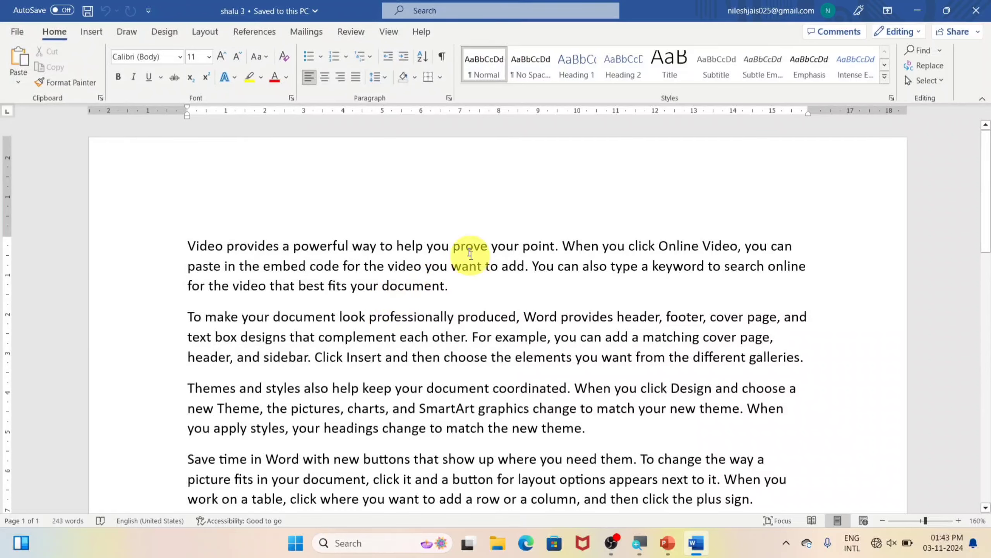
pyautogui.click(976, 11)
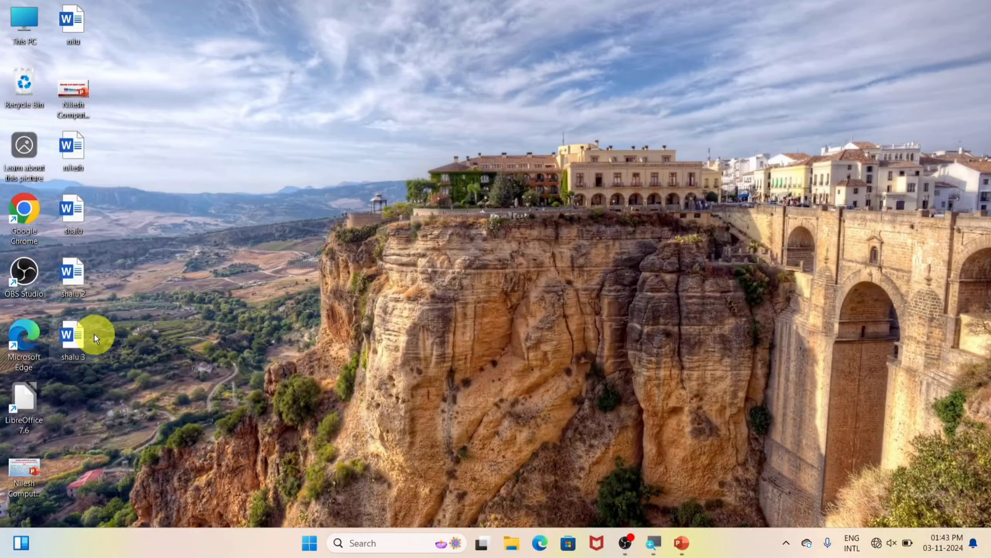
# Open shalu 3, append a final line 'dfgdfg' after 345435345, and save it
pyautogui.doubleClick(76, 338)
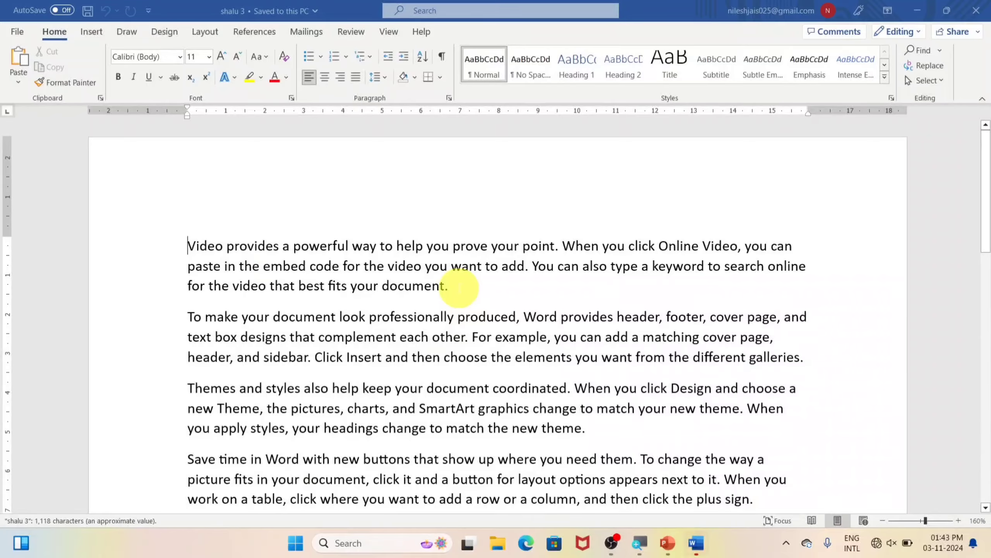
pyautogui.hotkey('ctrl', 'End')
pyautogui.press('Return')
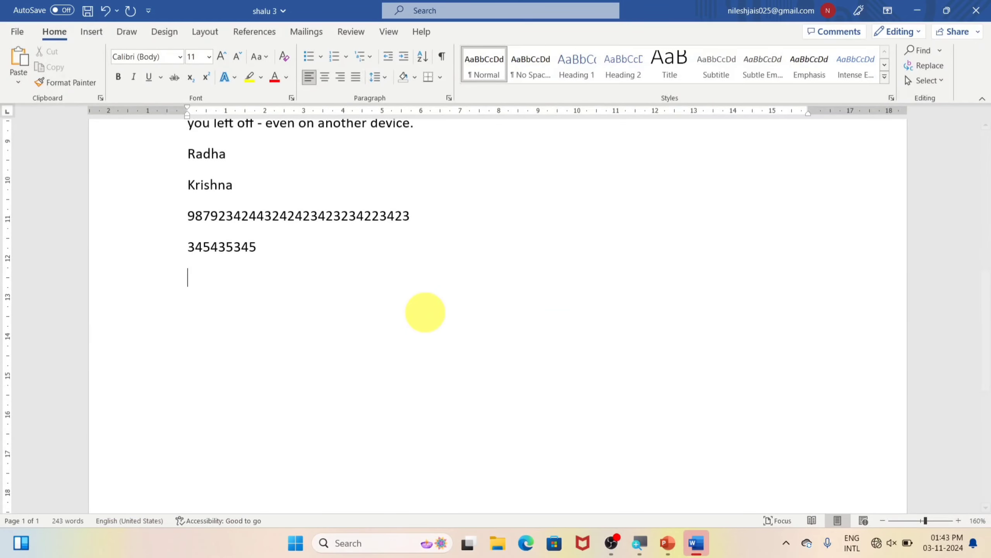
pyautogui.write('dfgdfg')
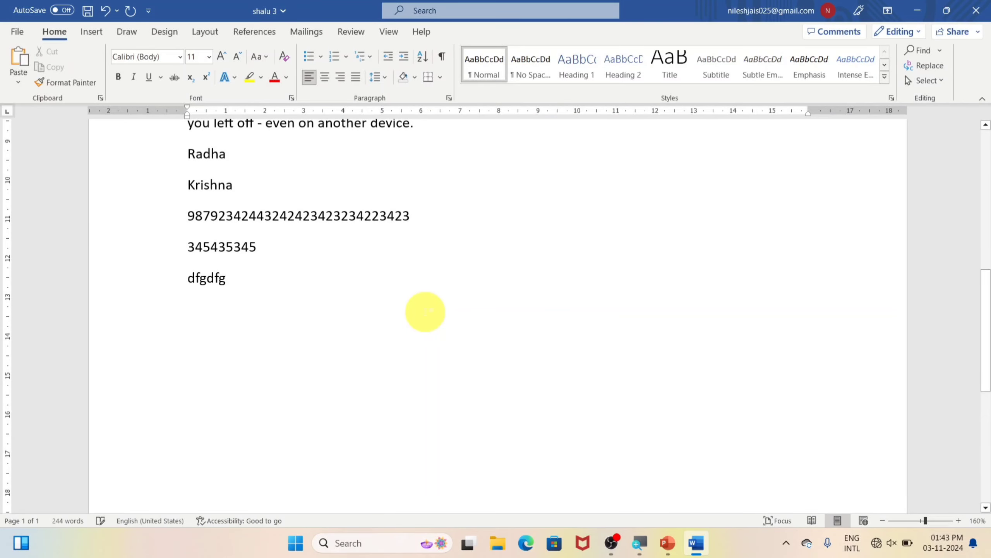
pyautogui.click(15, 31)
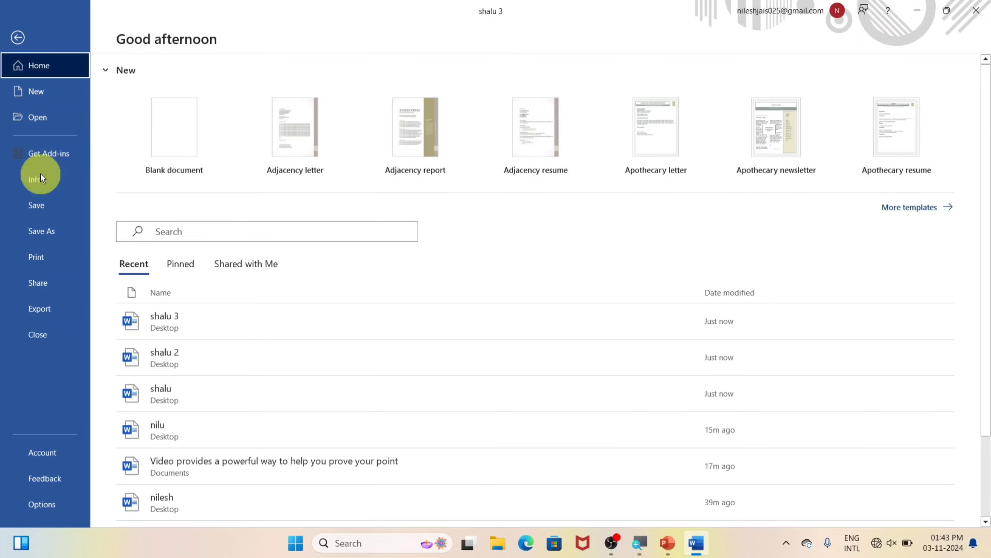
pyautogui.click(40, 202)
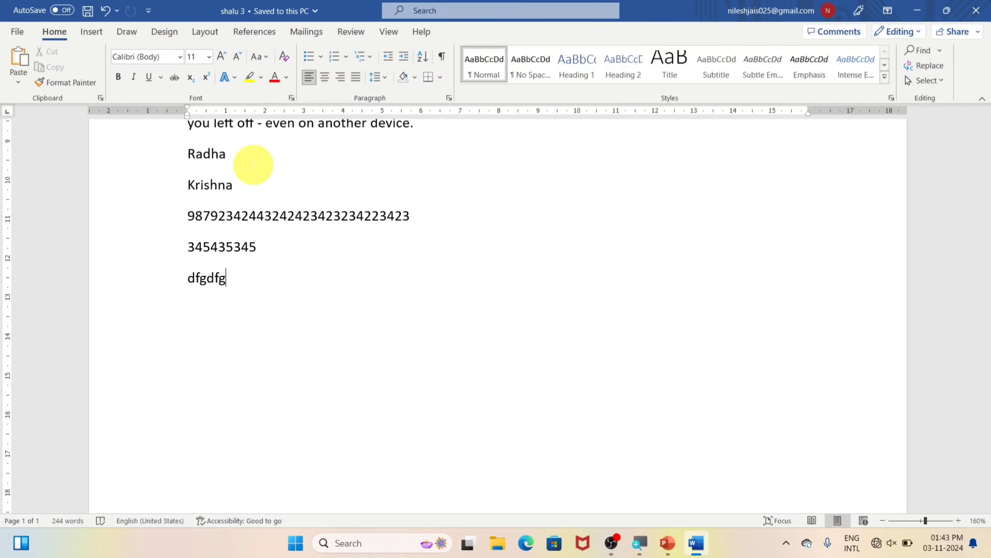
pyautogui.click(16, 31)
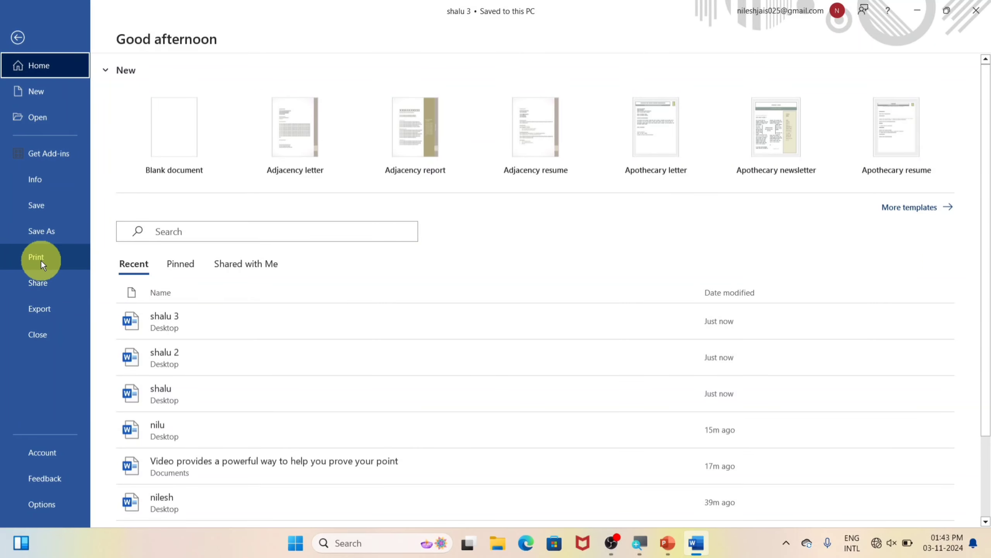
pyautogui.click(16, 36)
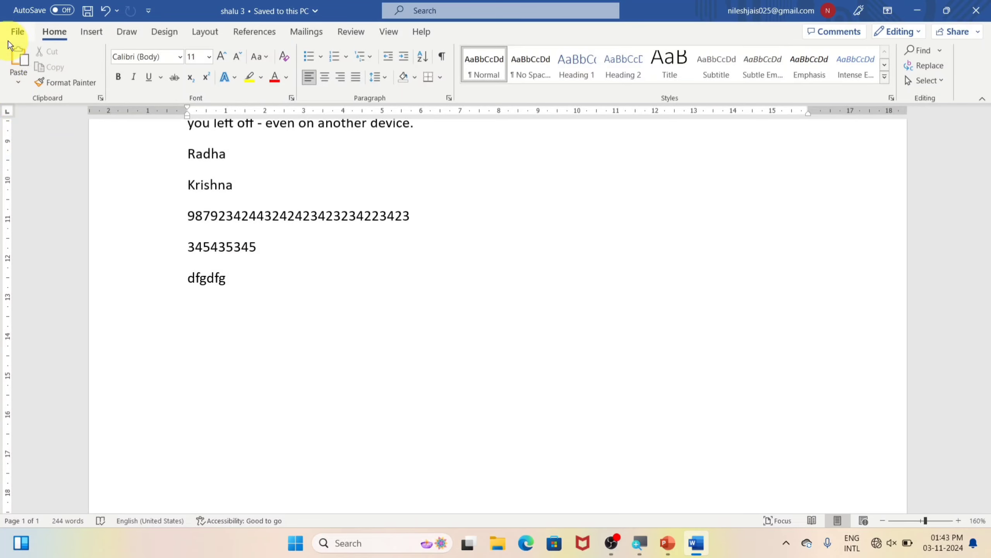
# Close shalu 3 and generate 16 pages of text in a new document with =rand(200)
pyautogui.click(17, 31)
pyautogui.click(37, 333)
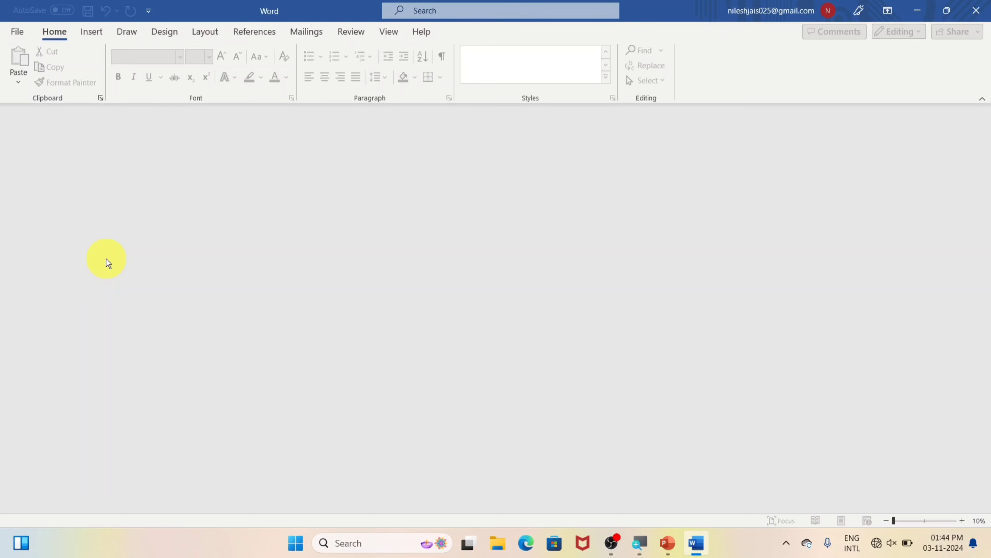
pyautogui.hotkey('ctrl', 'n')
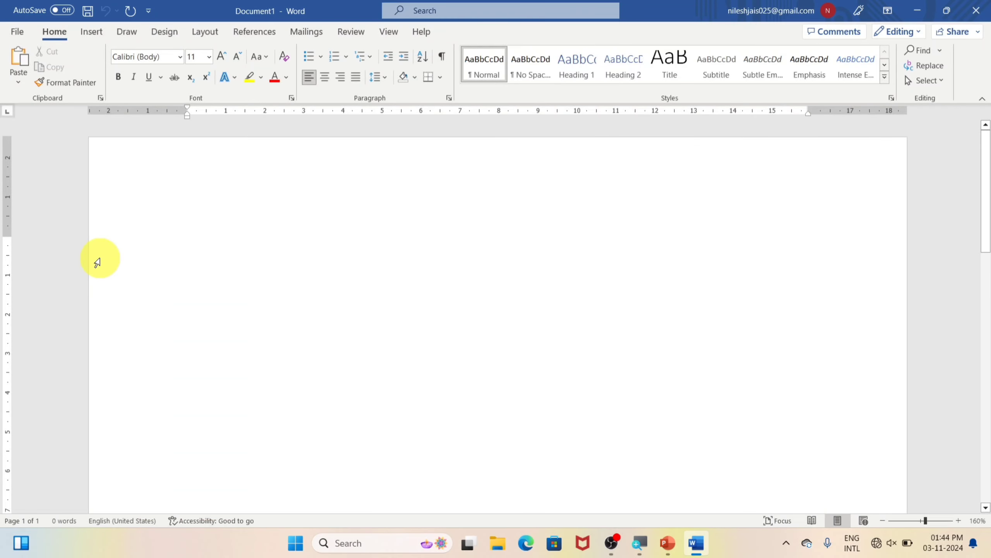
pyautogui.write('=ra')
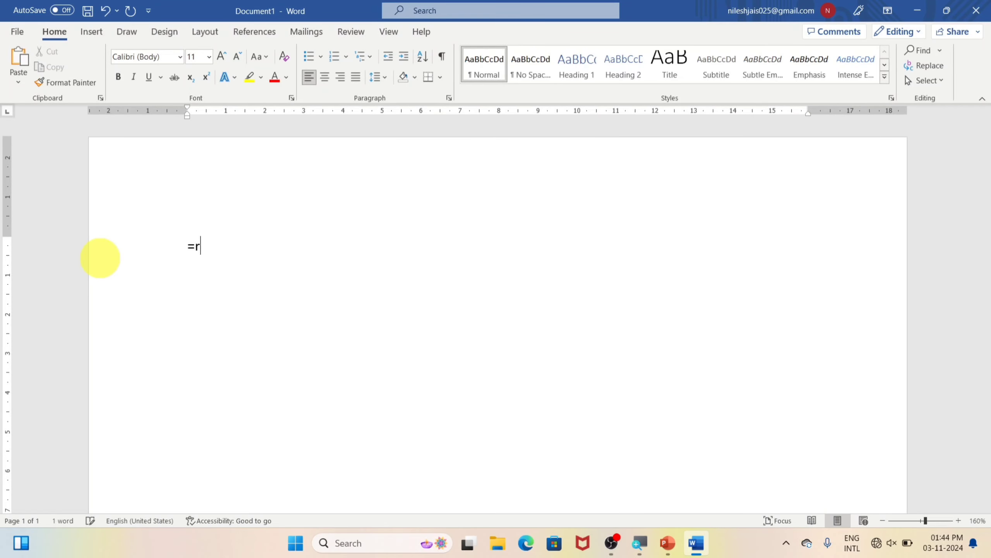
pyautogui.write('nd(200)')
pyautogui.press('Return')
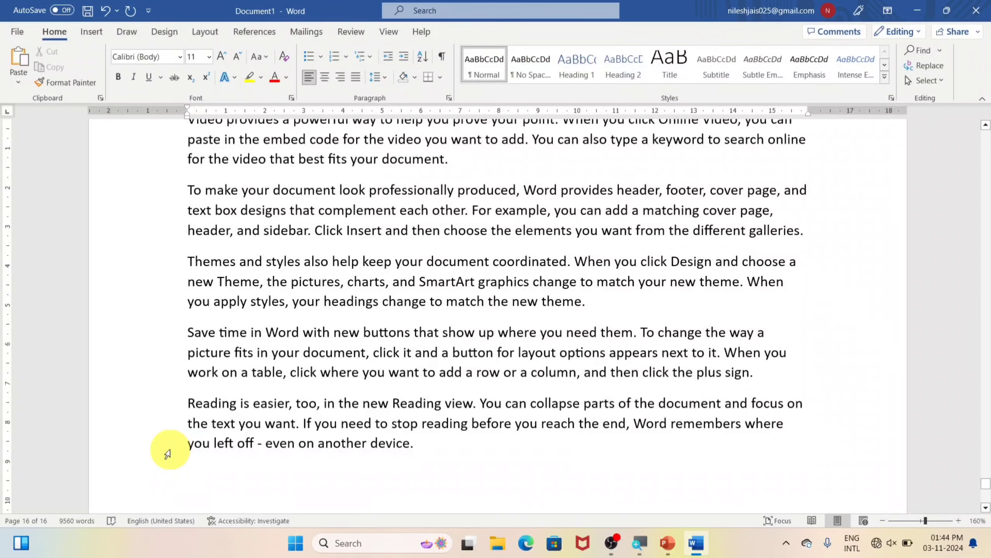
pyautogui.hotkey('ctrl', 'p')
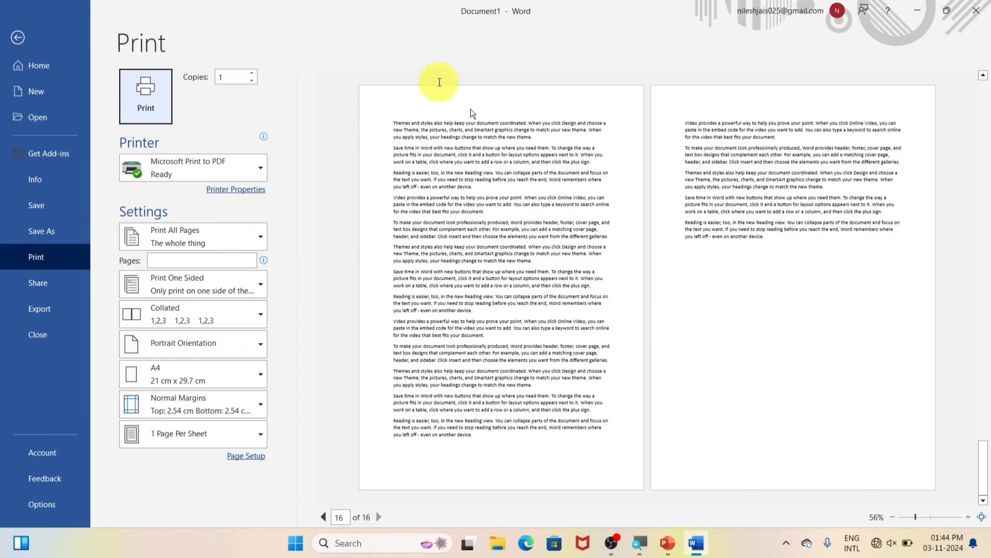
pyautogui.click(17, 38)
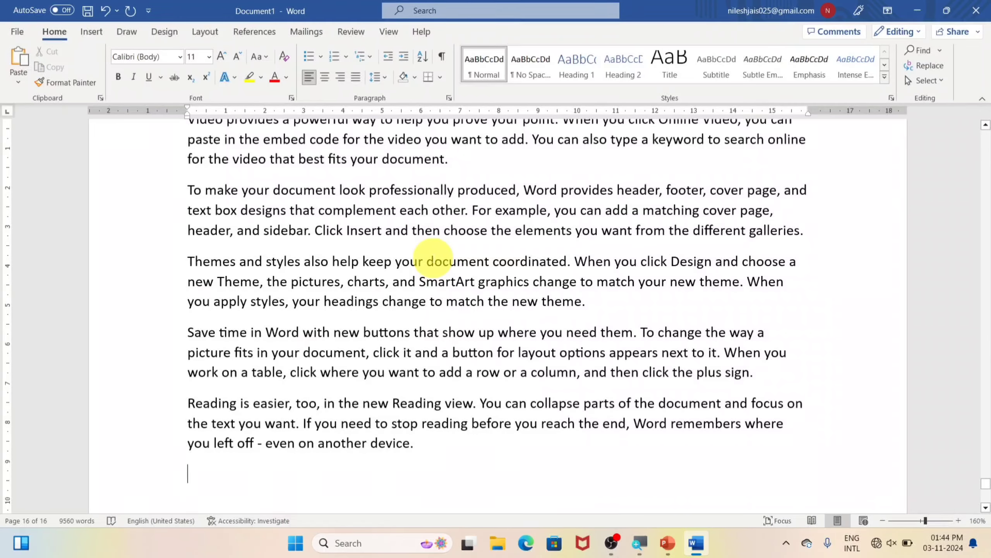
pyautogui.hotkey('ctrl', 'p')
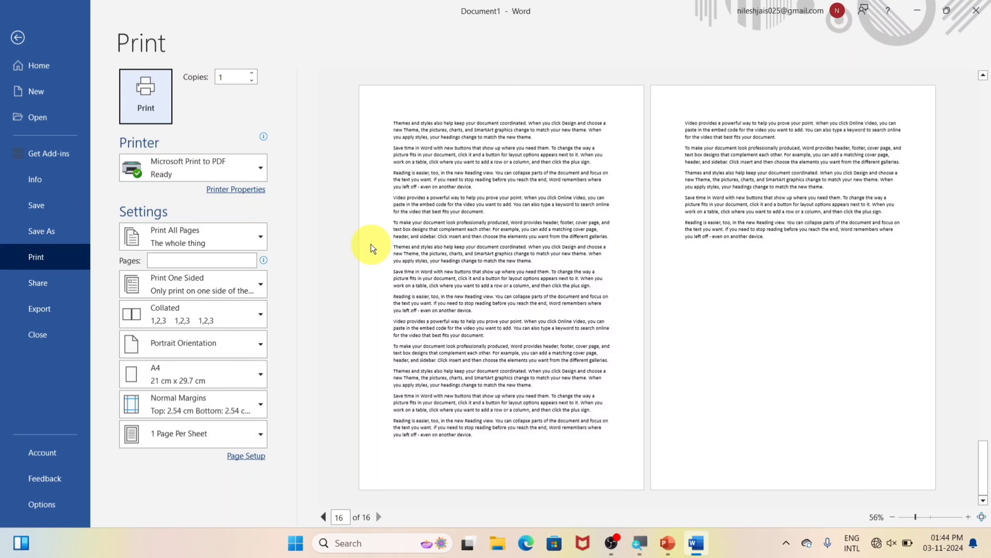
pyautogui.click(9, 30)
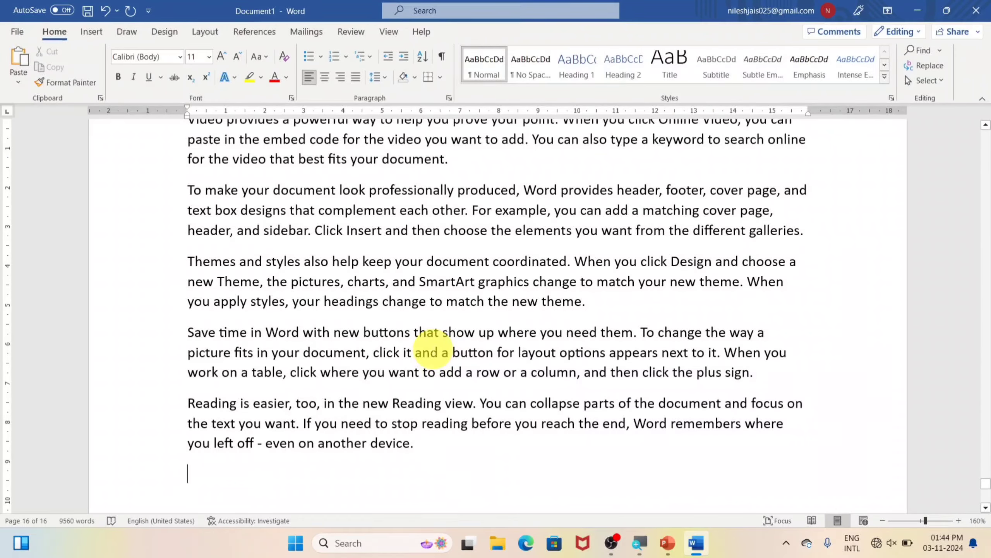
# Open File > Print to preview Document1's 16 pages with Microsoft Print to PDF
pyautogui.hotkey('ctrl', 'p')
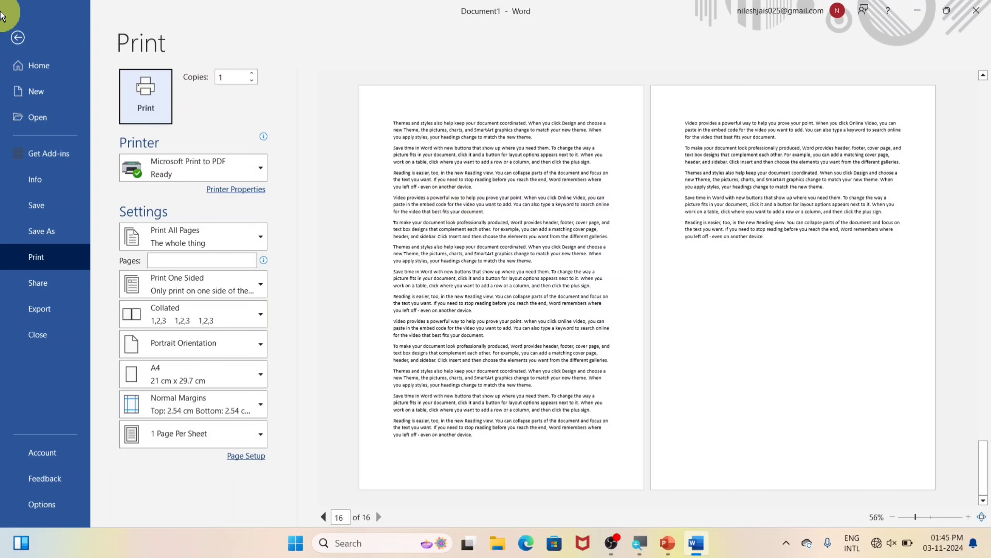
pyautogui.click(17, 38)
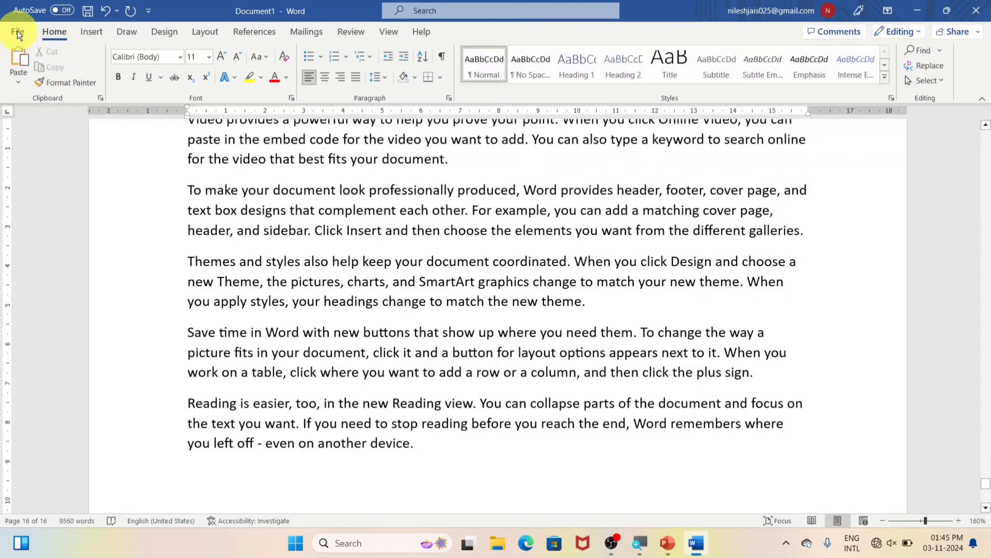
pyautogui.click(18, 33)
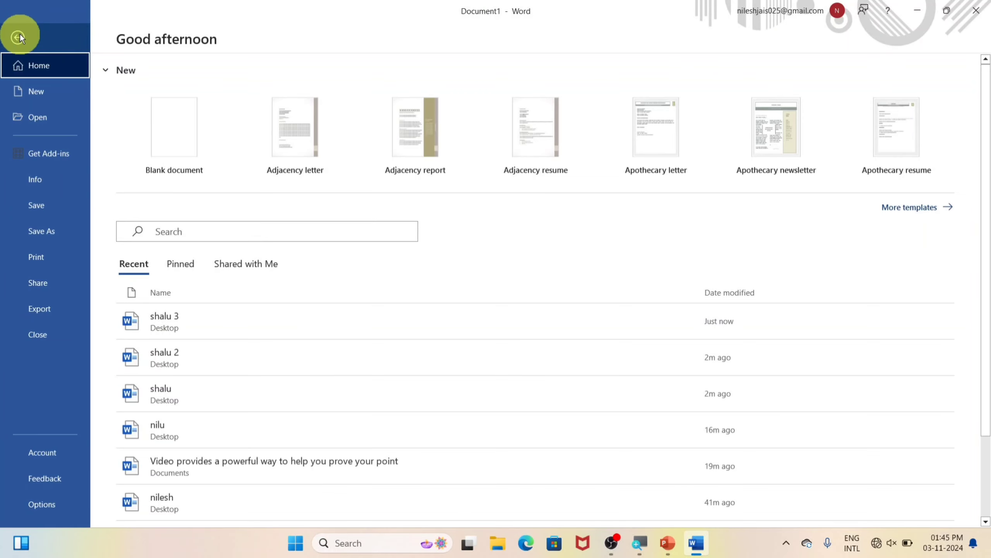
pyautogui.click(29, 267)
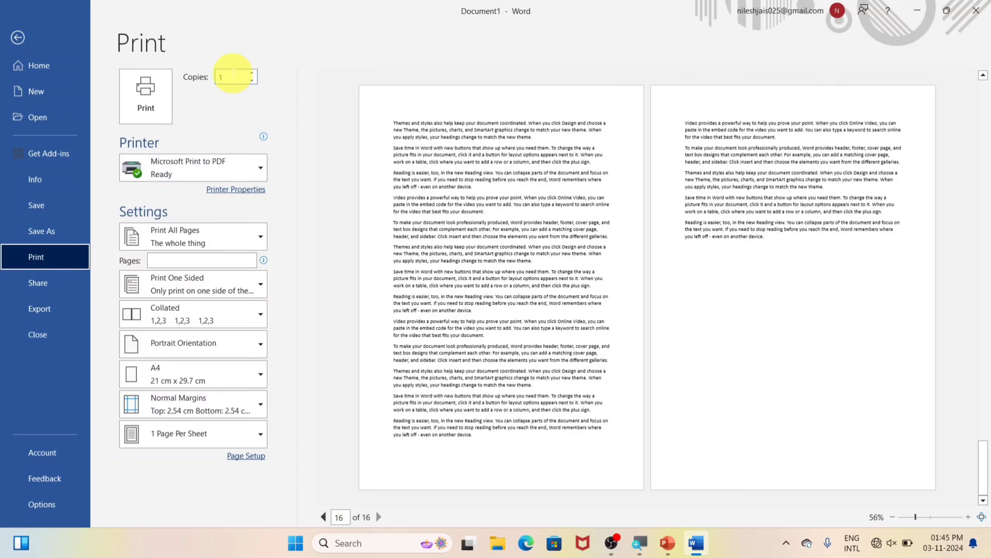
# Enter 5 copies and keep Microsoft Print to PDF as the selected printer
pyautogui.doubleClick(228, 77)
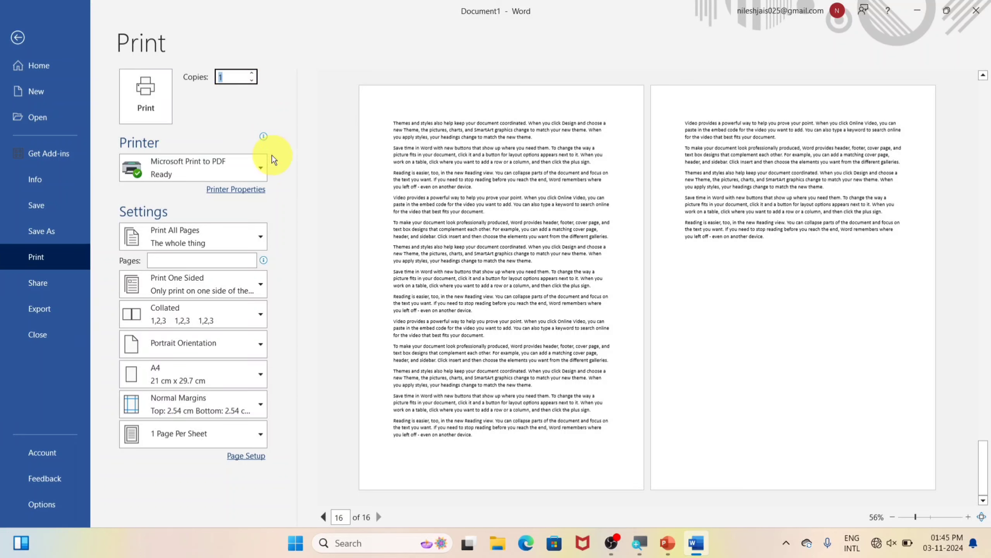
pyautogui.write('5')
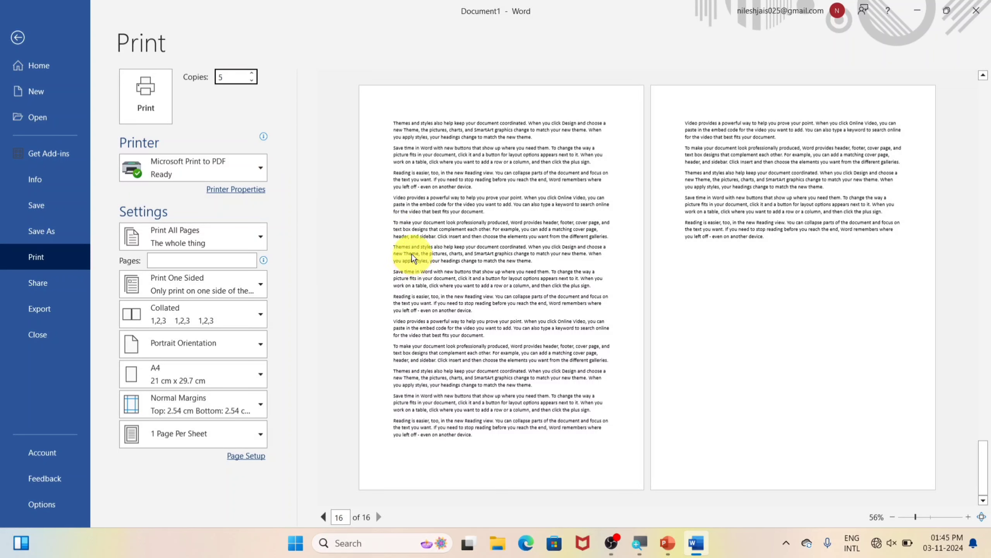
pyautogui.click(221, 77)
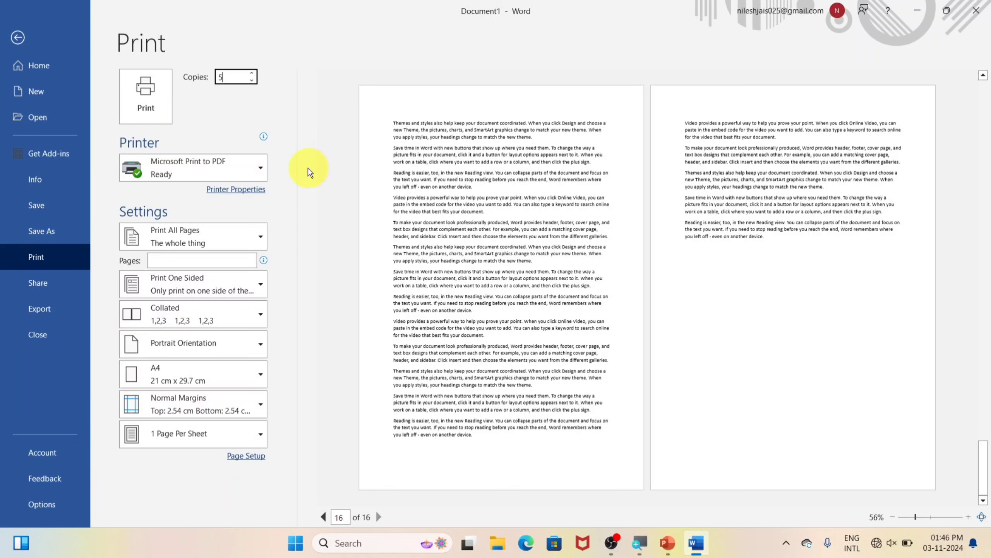
pyautogui.click(259, 172)
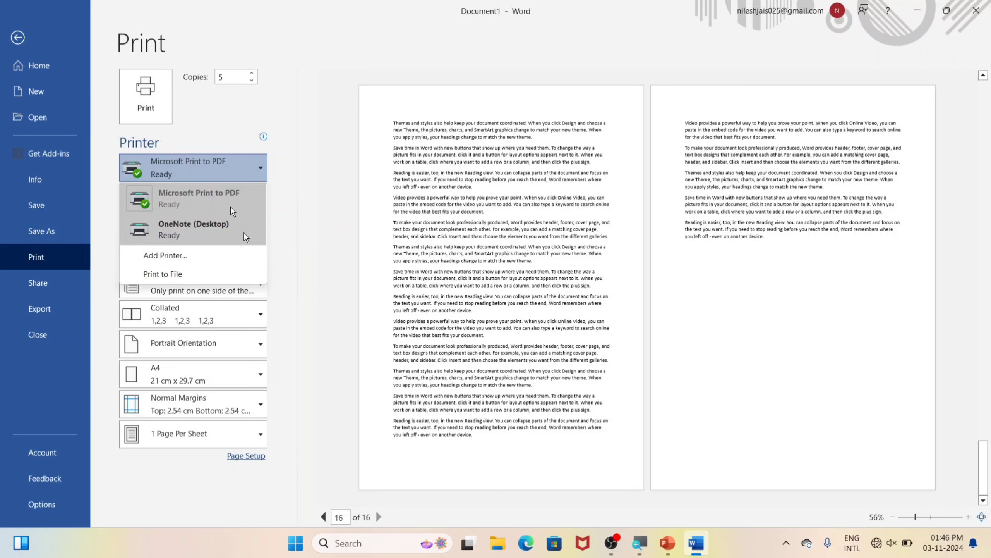
pyautogui.click(291, 214)
pyautogui.click(295, 215)
pyautogui.press('Escape')
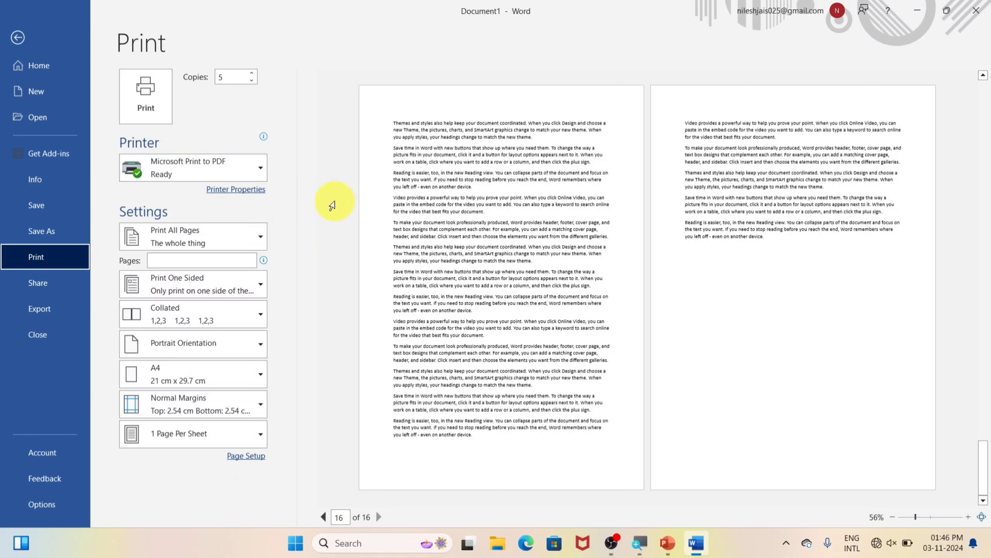
pyautogui.moveTo(230, 167)
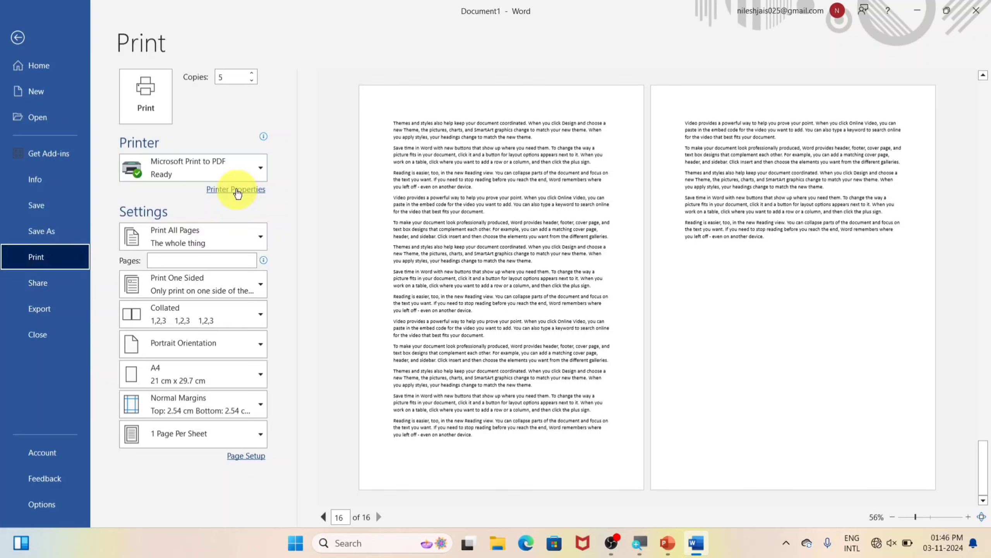
# In Printer Properties, switch orientation to Landscape and back to Portrait
pyautogui.click(238, 190)
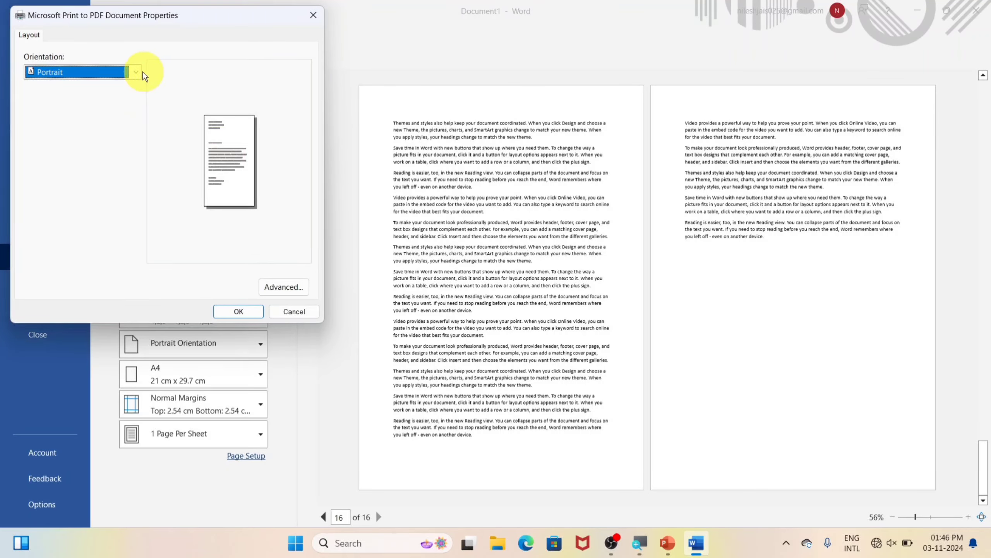
pyautogui.click(135, 73)
pyautogui.click(100, 86)
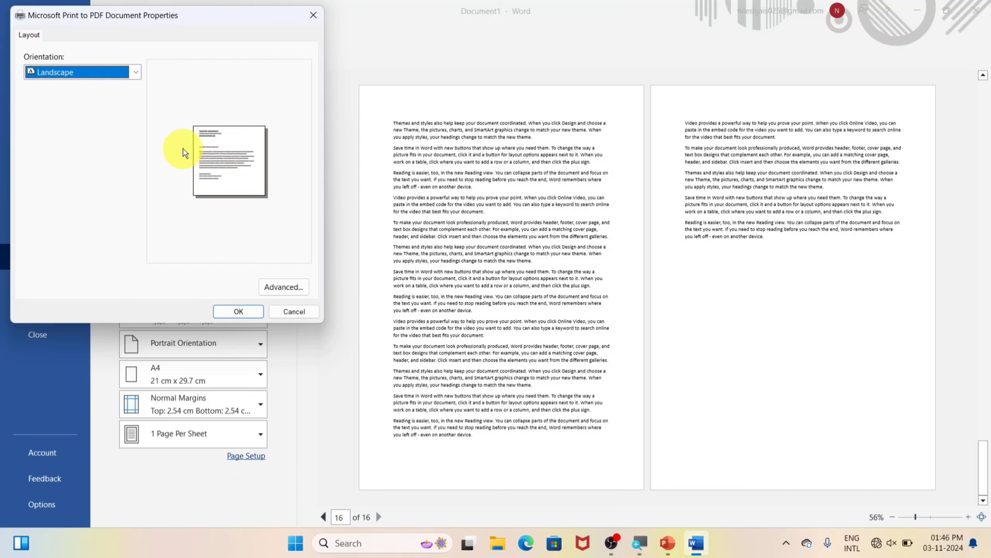
pyautogui.click(134, 74)
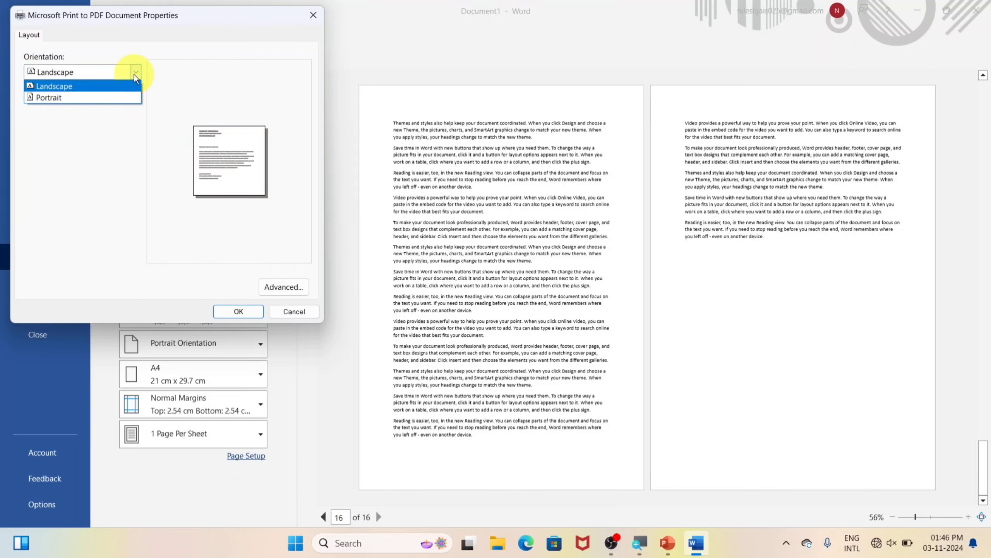
pyautogui.click(93, 98)
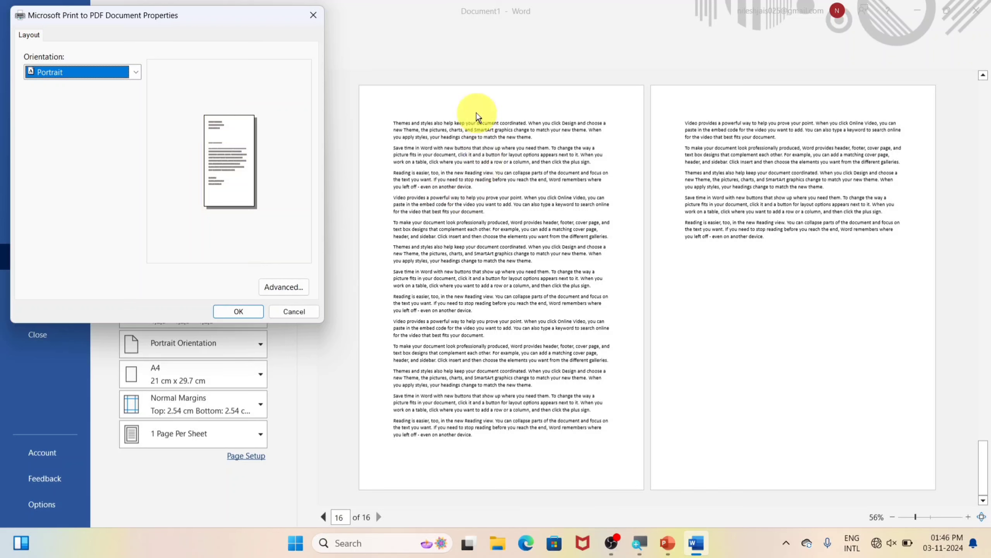
# Change the paper size from Letter to A4 in Advanced options and confirm
pyautogui.click(275, 287)
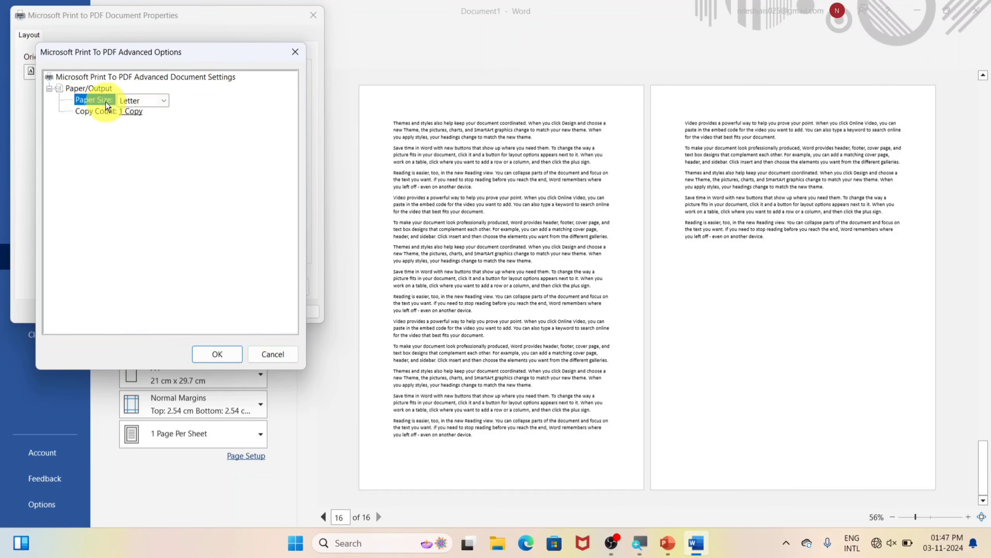
pyautogui.click(164, 101)
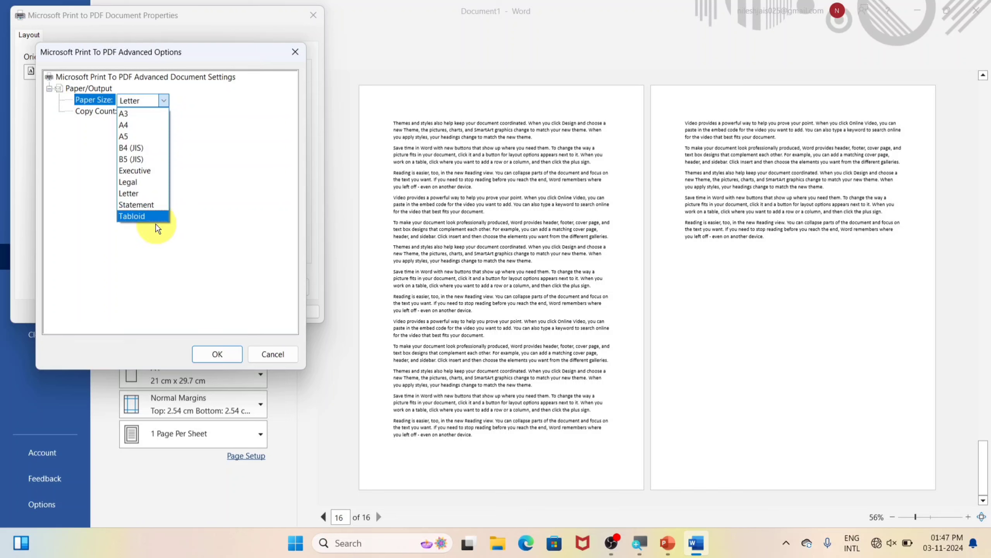
pyautogui.click(128, 126)
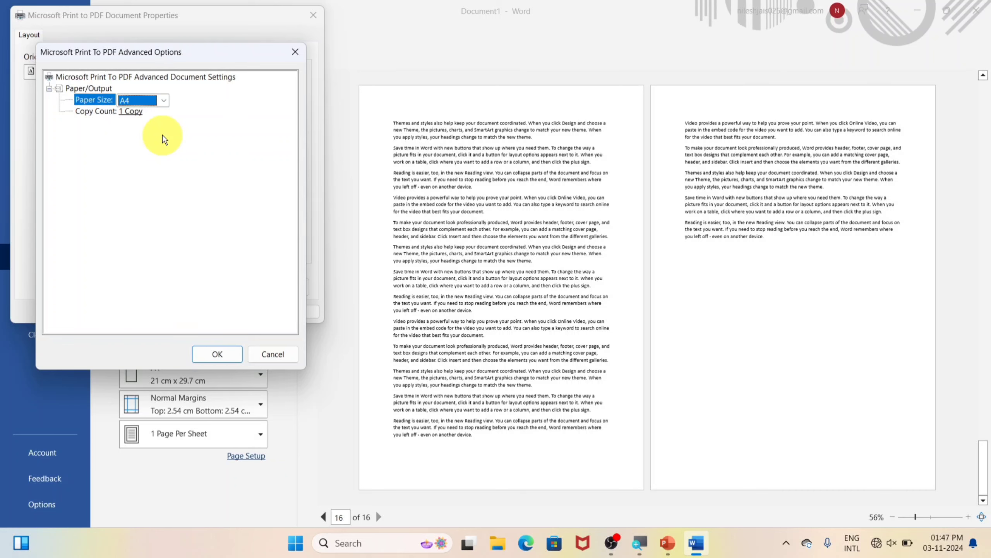
pyautogui.click(164, 100)
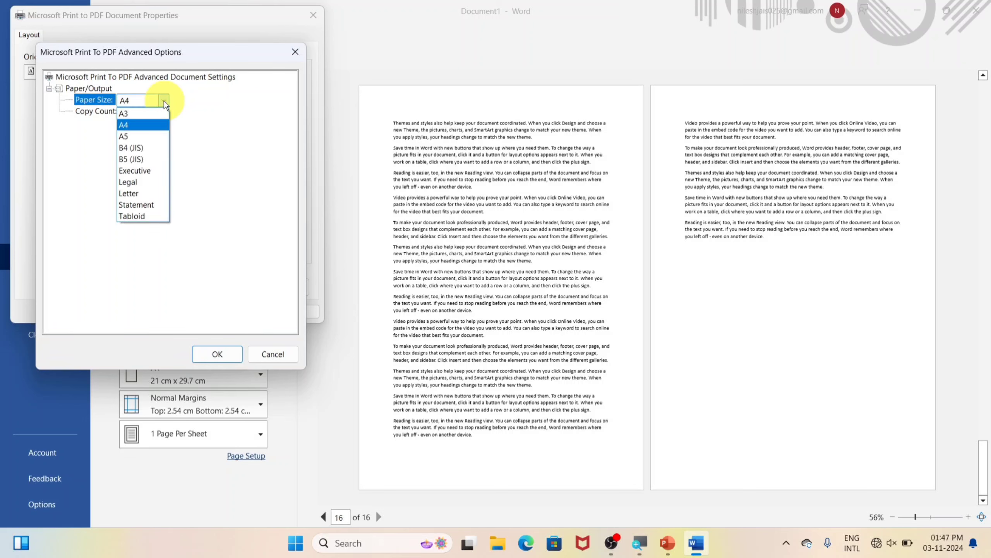
pyautogui.click(143, 125)
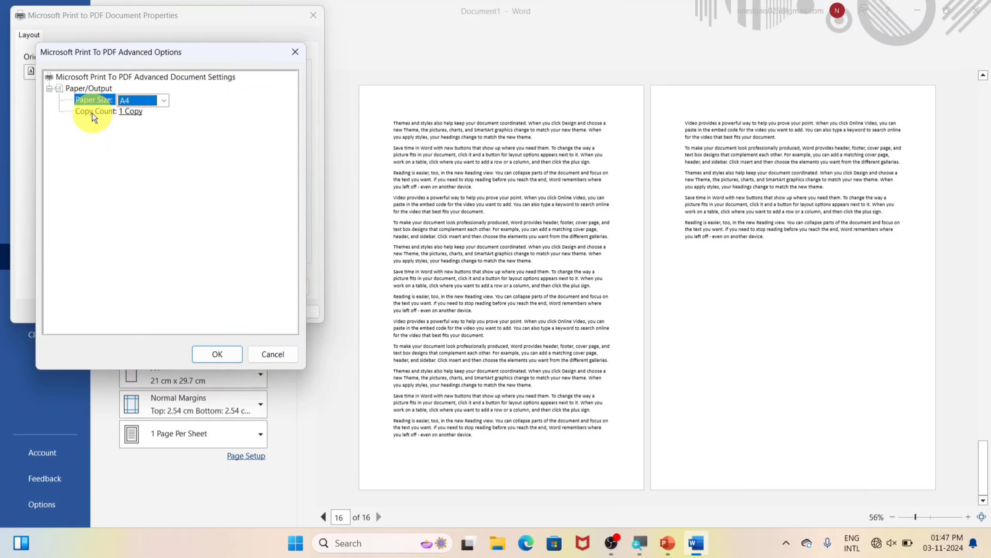
pyautogui.click(118, 110)
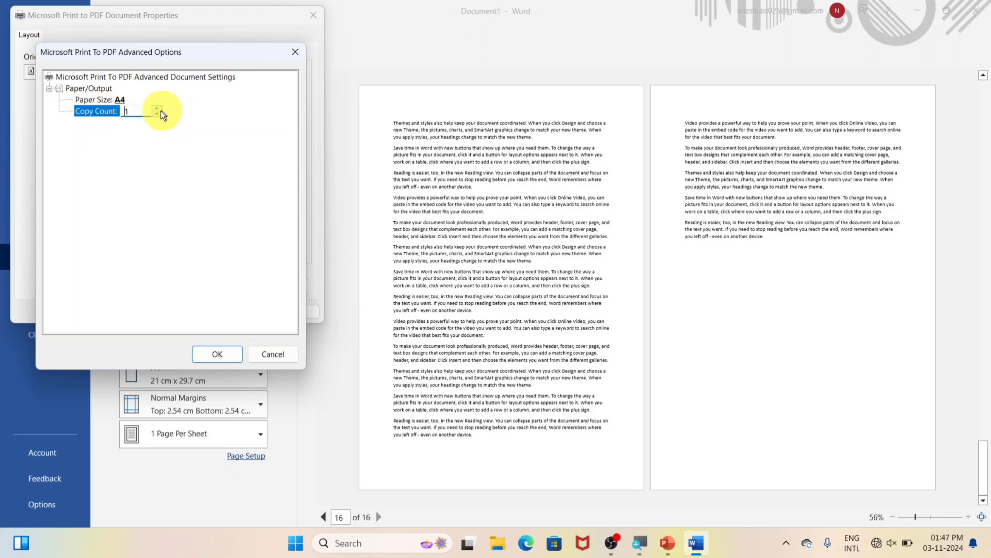
pyautogui.click(144, 112)
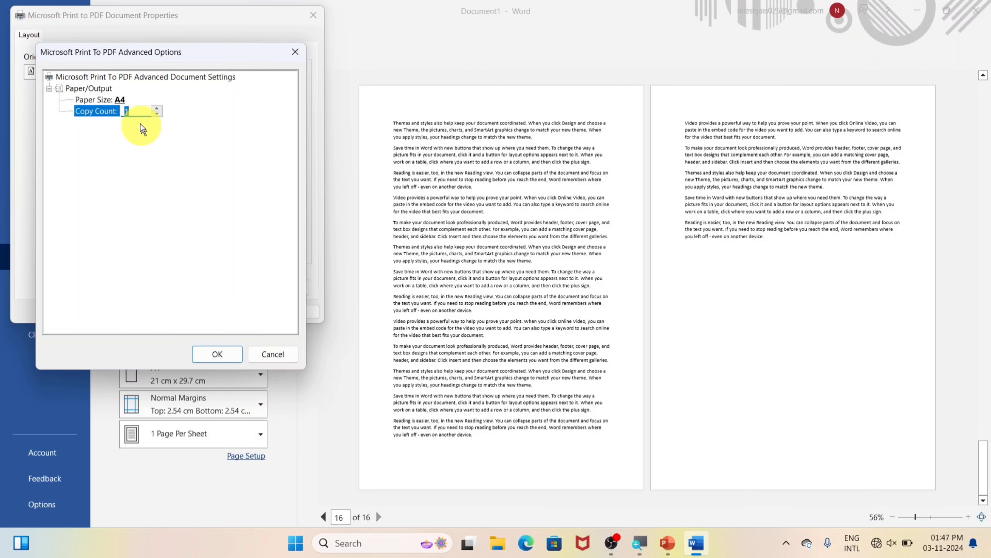
pyautogui.click(217, 353)
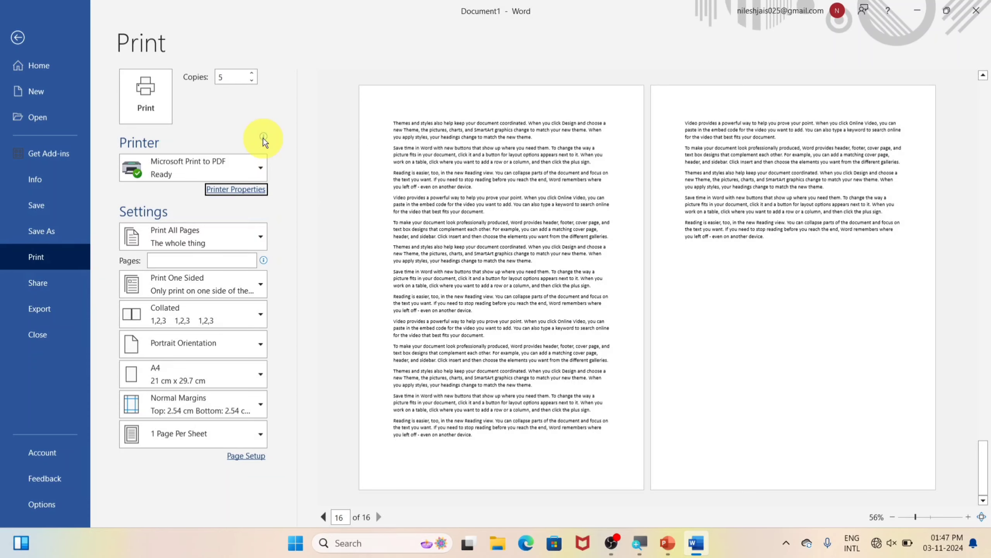
# Review the page range and one/two-sided printing lists unchanged, then return to Document1's text
pyautogui.moveTo(264, 141)
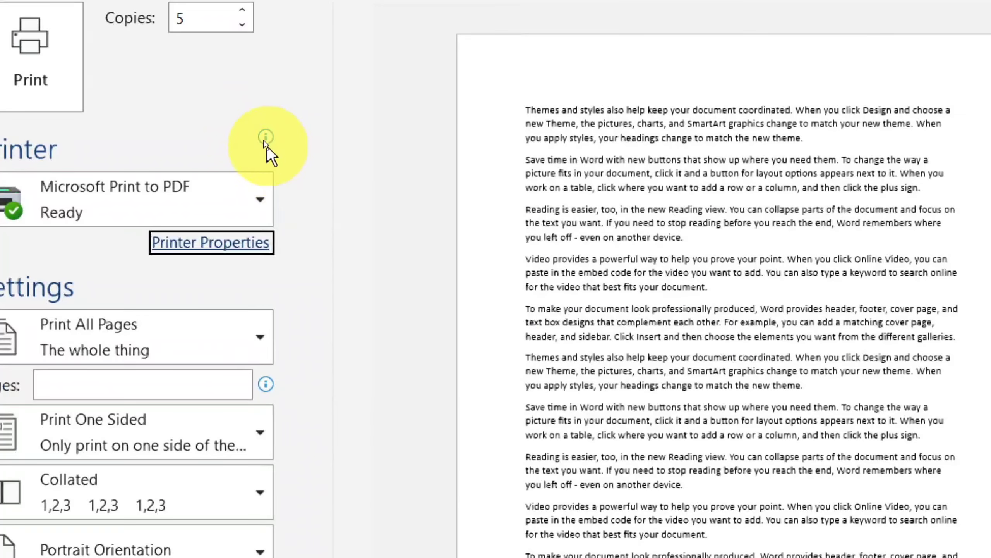
pyautogui.moveTo(265, 141)
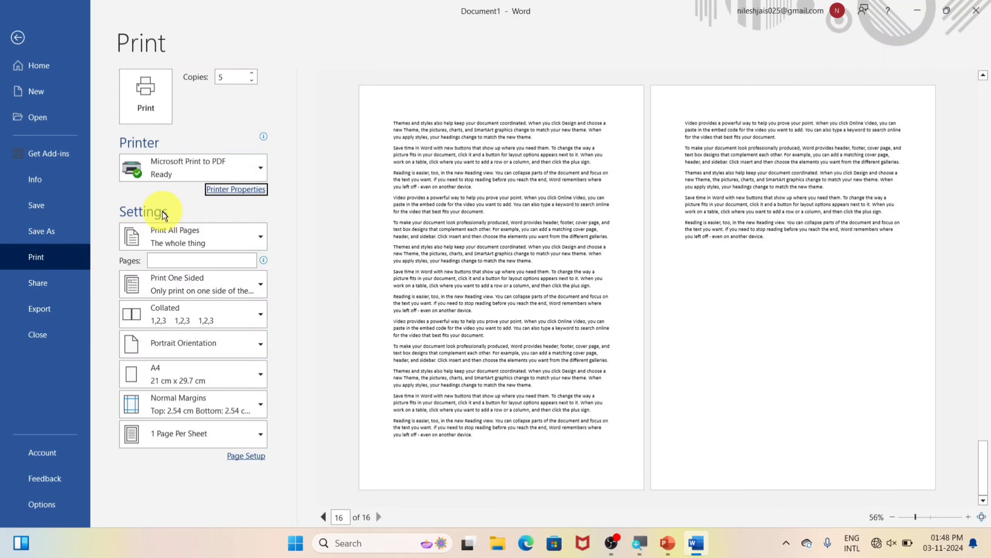
pyautogui.click(205, 237)
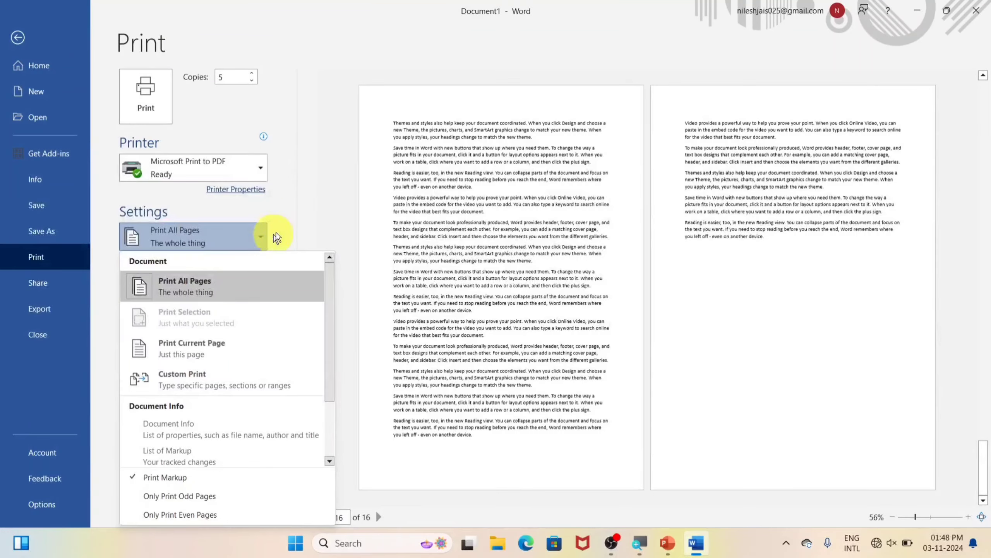
pyautogui.press('Escape')
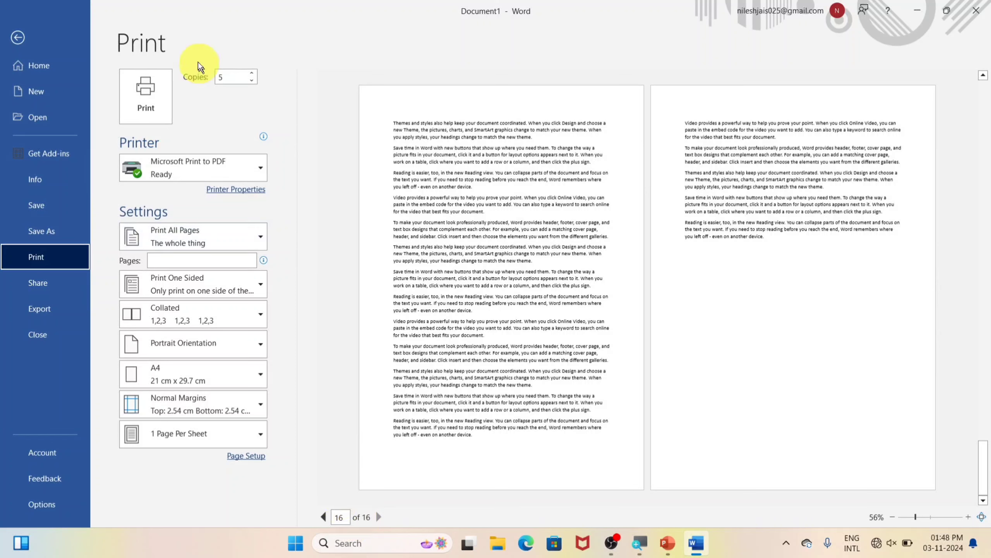
pyautogui.click(217, 240)
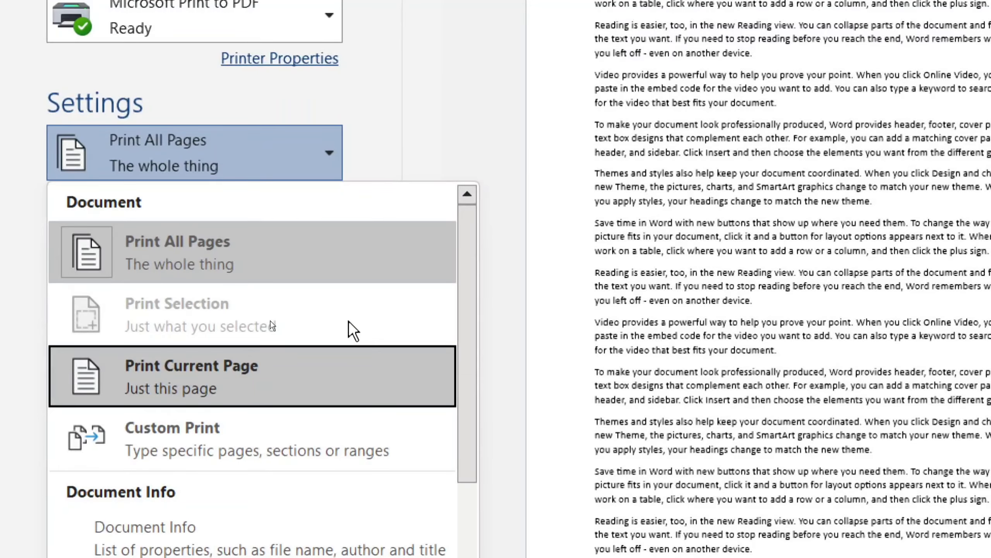
pyautogui.click(437, 98)
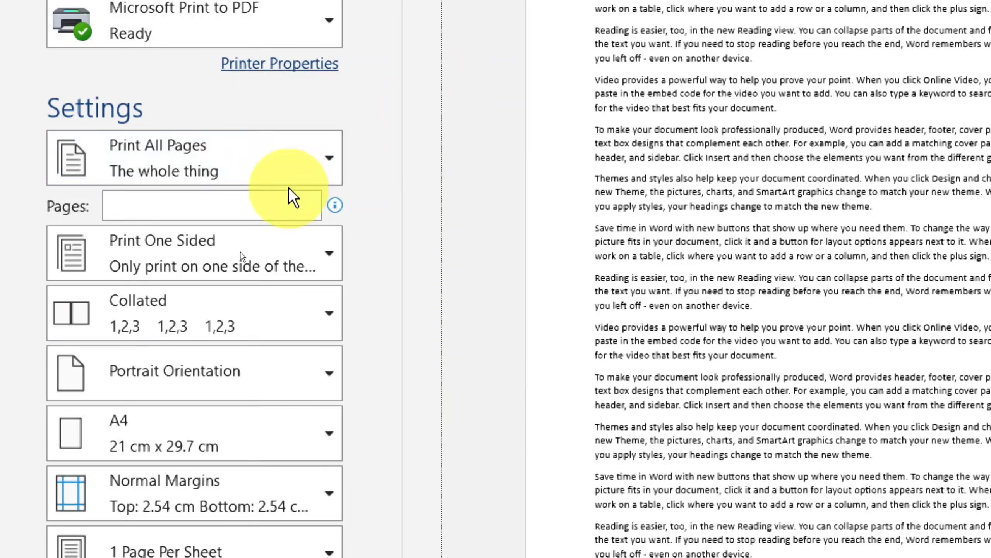
pyautogui.click(241, 272)
pyautogui.click(238, 164)
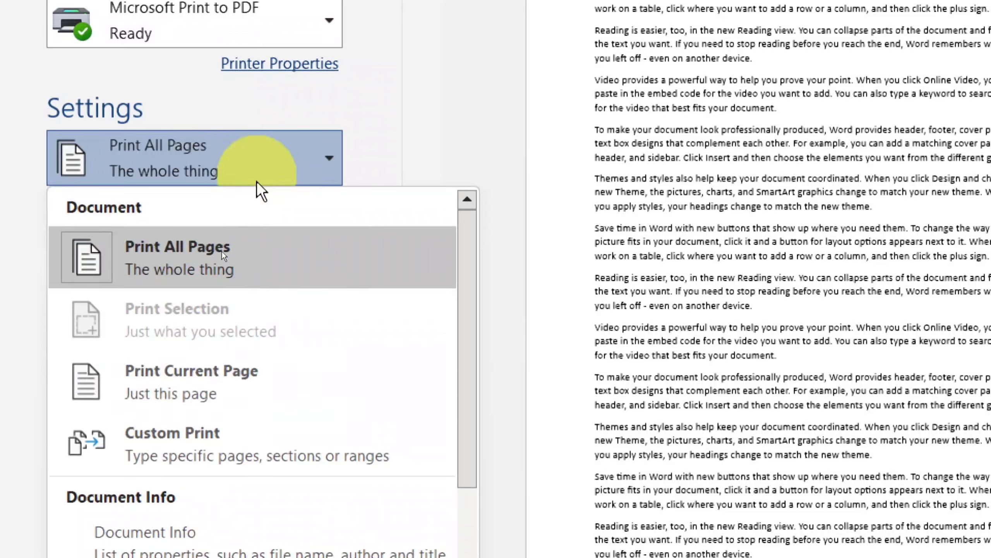
pyautogui.click(178, 306)
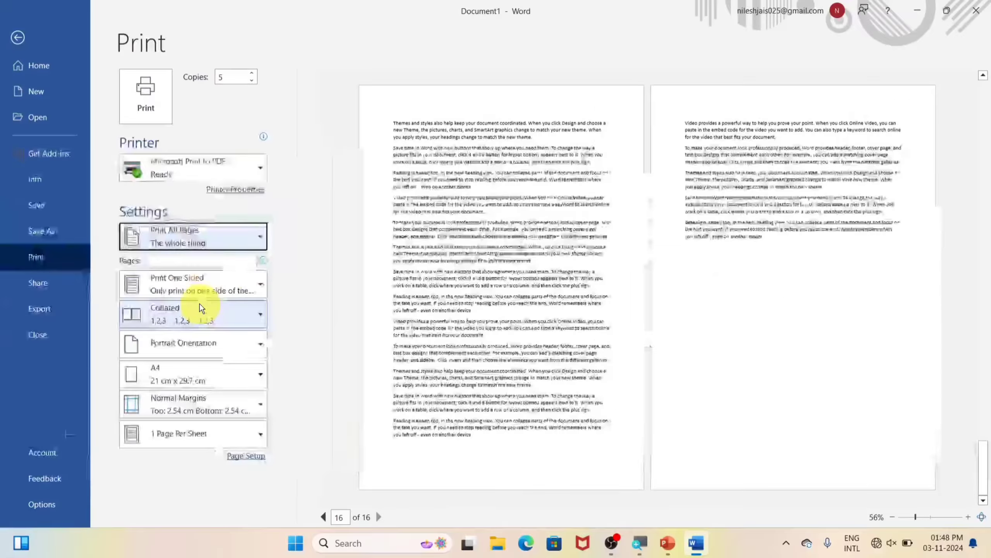
pyautogui.press('Escape')
pyautogui.scroll(3, 354, 250)
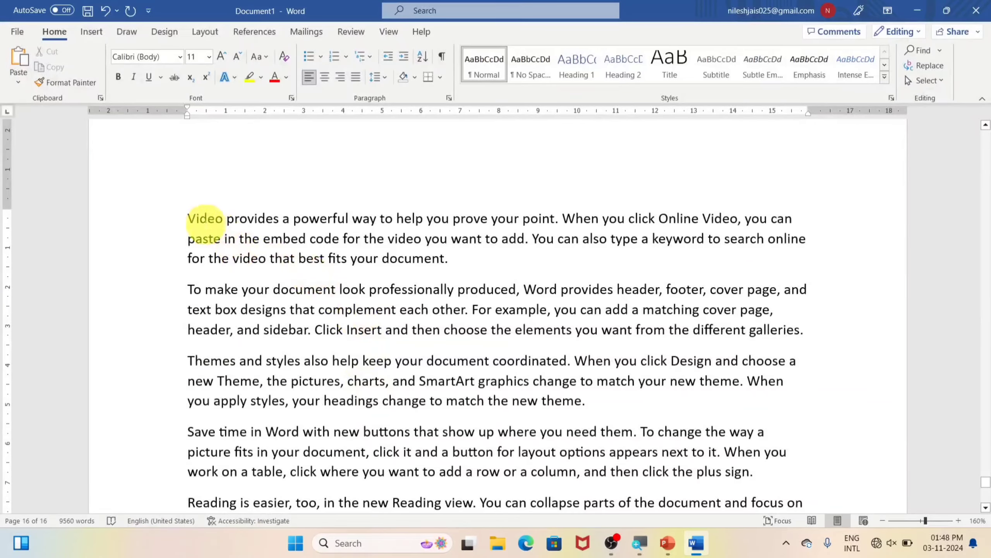
# Select the professional-looking documents and themes paragraphs and set the print range to Print Selection
pyautogui.moveTo(189, 289); pyautogui.dragTo(603, 397)
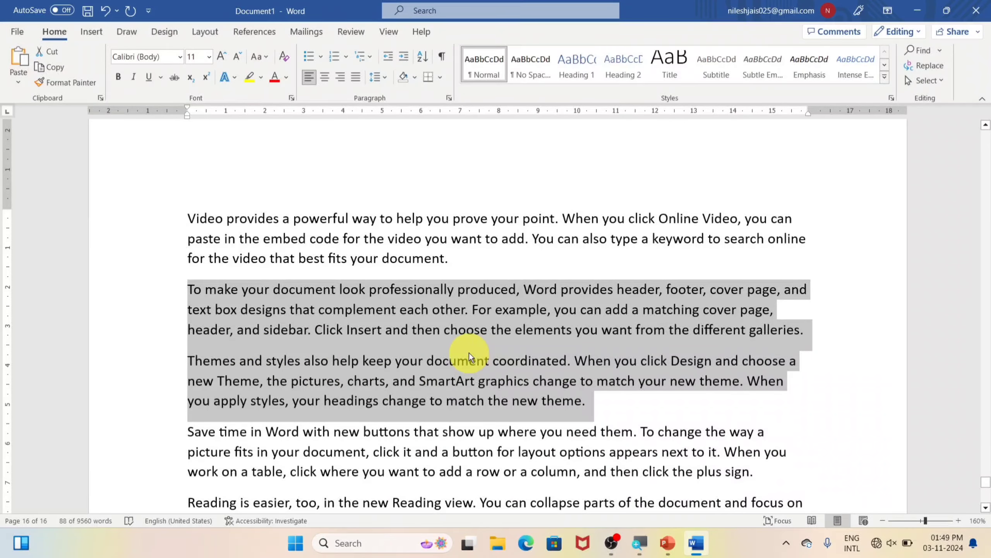
pyautogui.hotkey('ctrl', 'p')
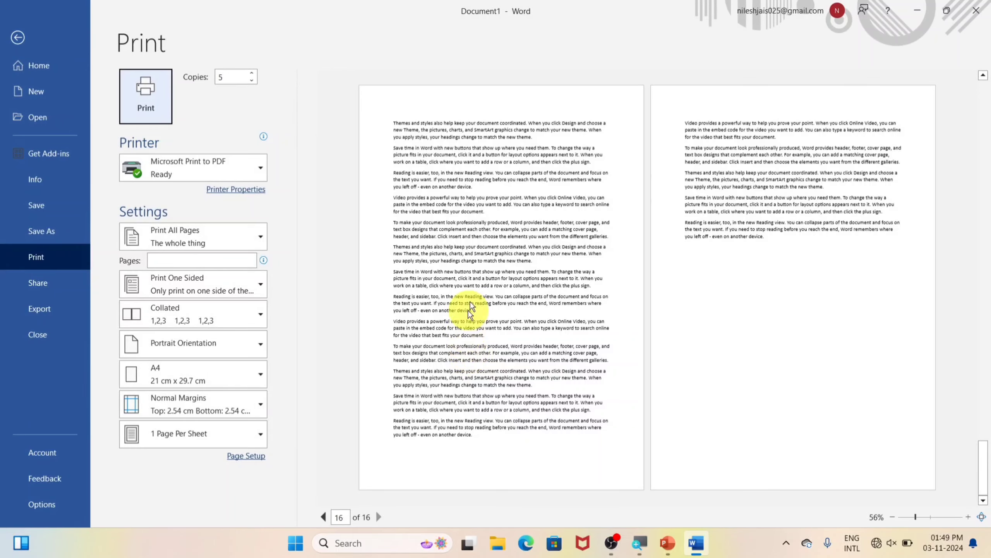
pyautogui.click(224, 244)
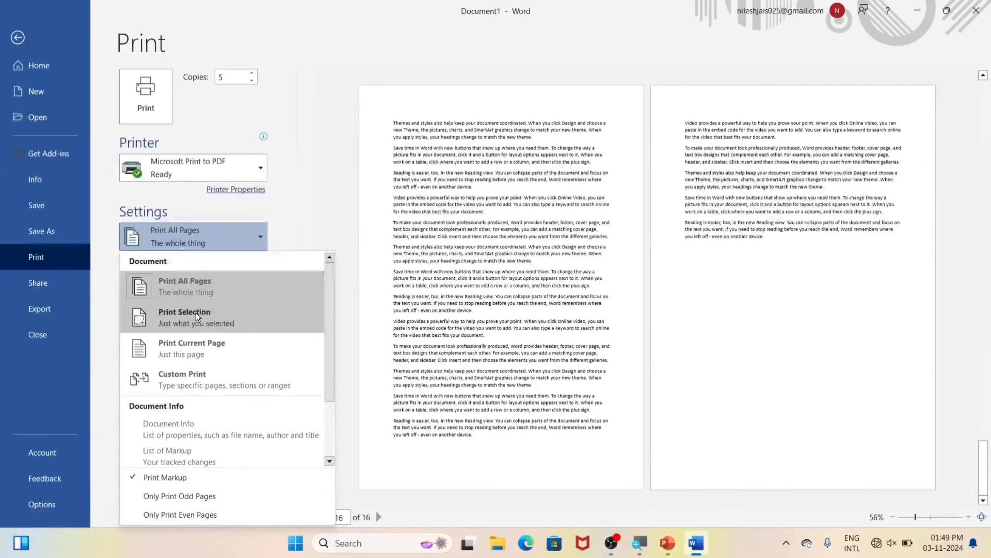
pyautogui.click(177, 323)
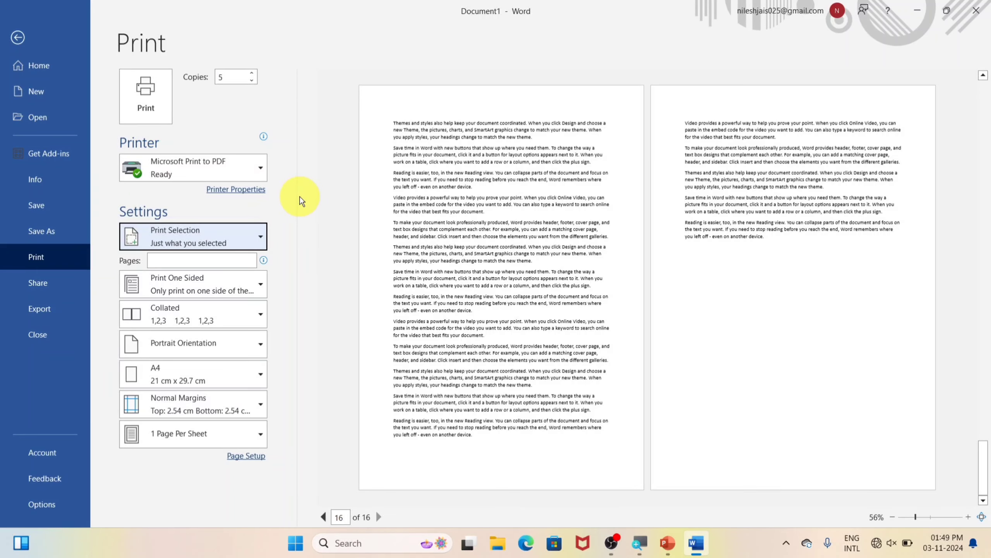
pyautogui.click(229, 237)
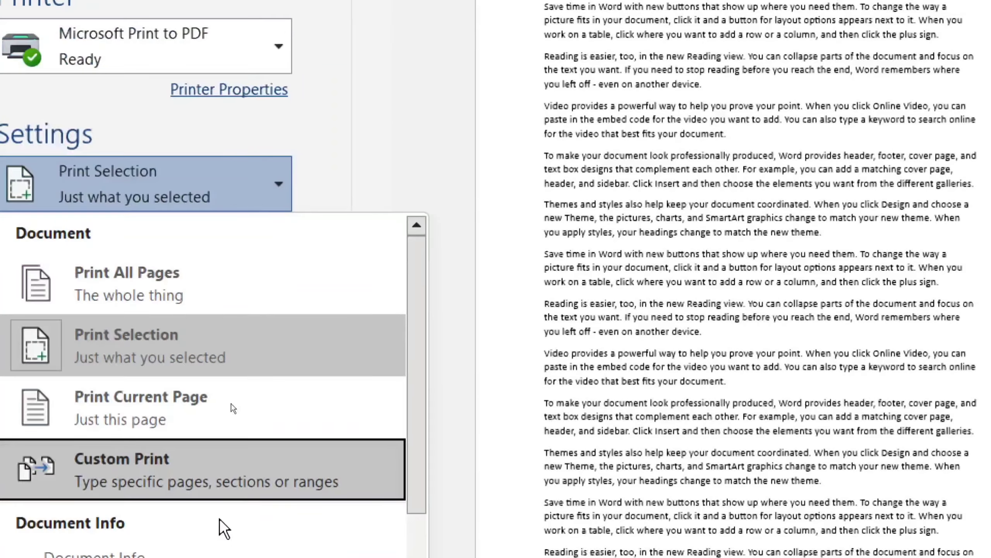
pyautogui.press('super+minus')
pyautogui.press('Escape')
pyautogui.press('Escape')
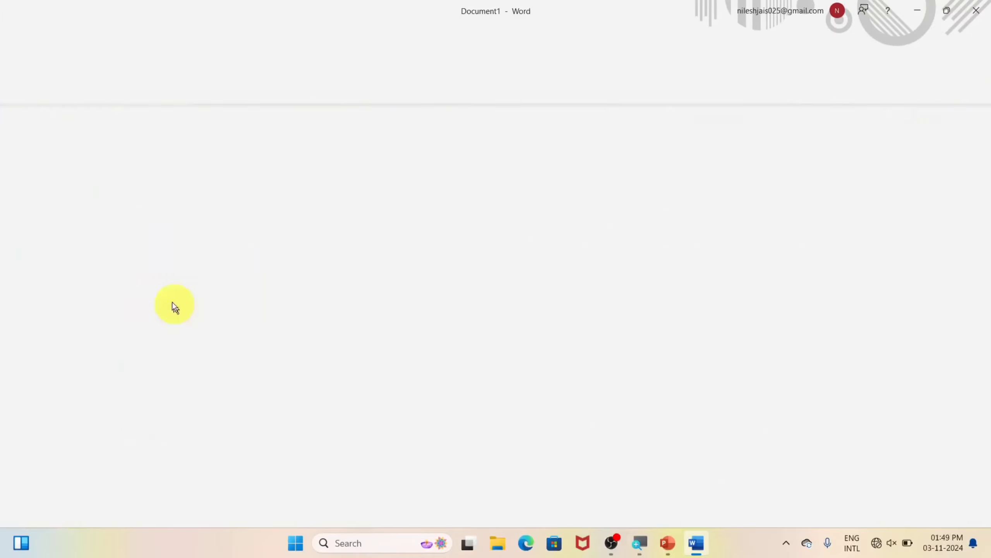
# Move up to page 15 and clear the two-paragraph selection
pyautogui.scroll(5, 327, 303)
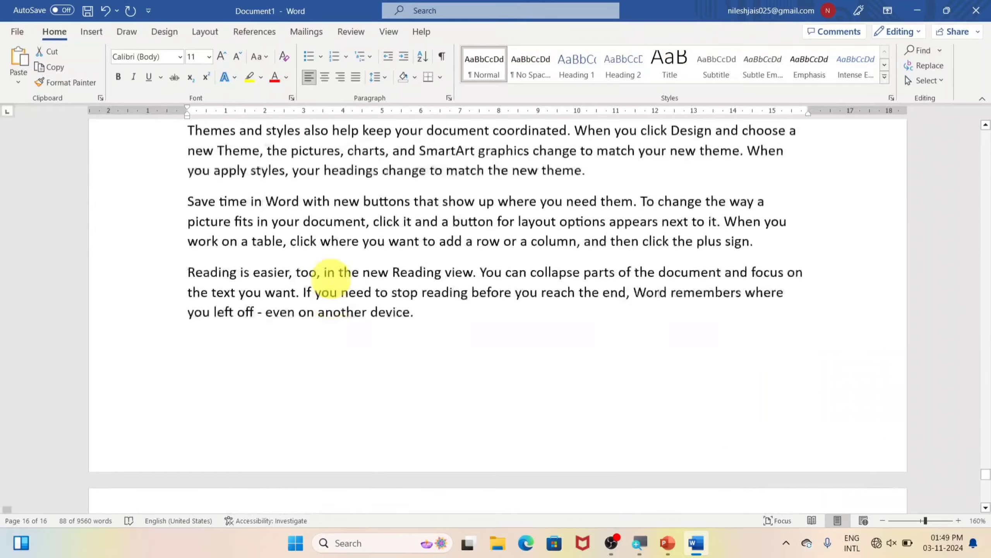
pyautogui.scroll(5, 331, 275)
pyautogui.click(438, 230)
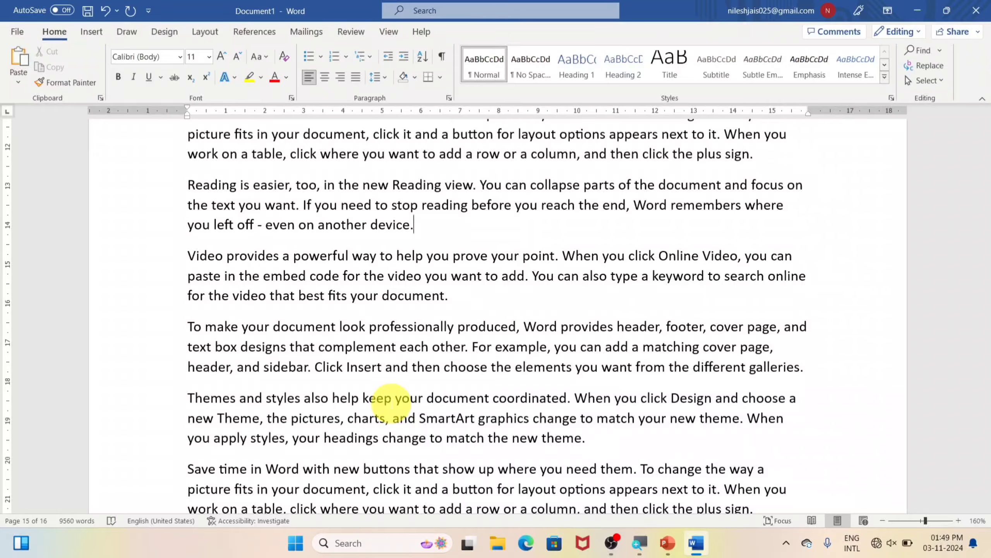
# Set the print range to Print Current Page for page 15, then return to page 12
pyautogui.hotkey('ctrl', 'p')
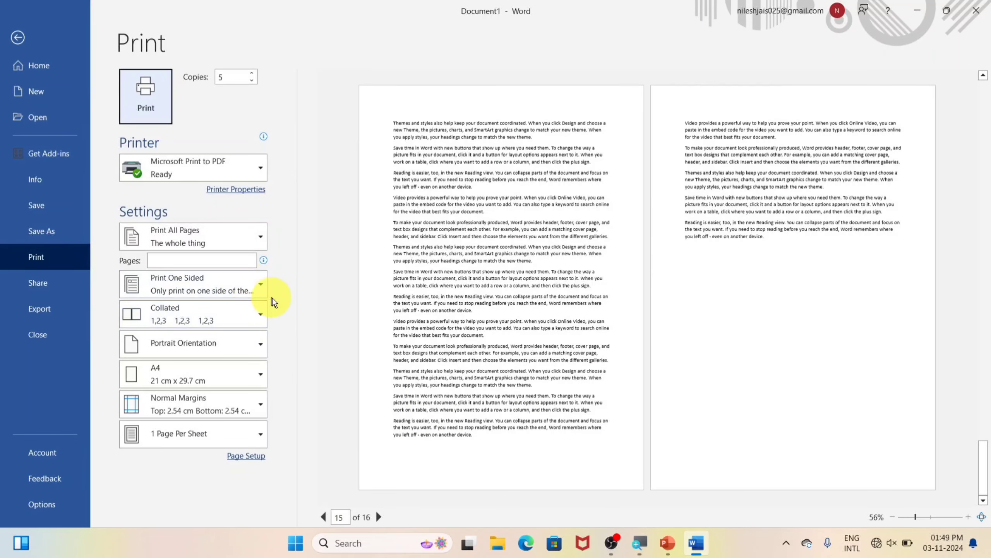
pyautogui.click(244, 243)
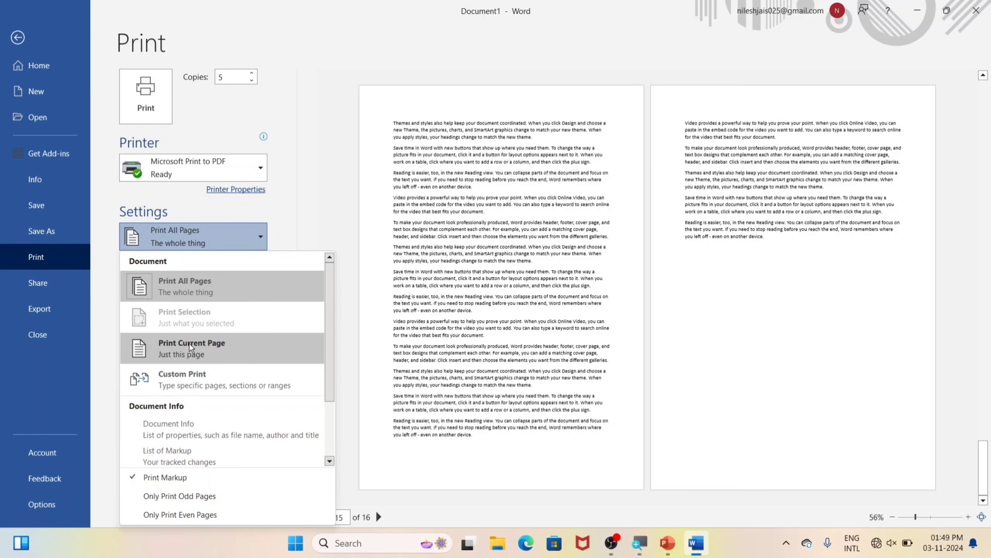
pyautogui.click(239, 347)
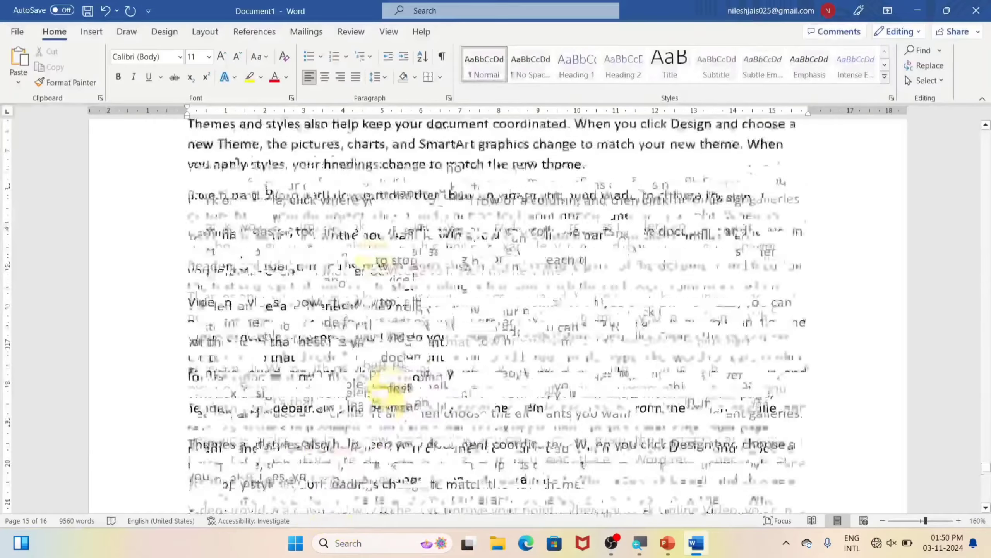
pyautogui.scroll(10, 358, 254)
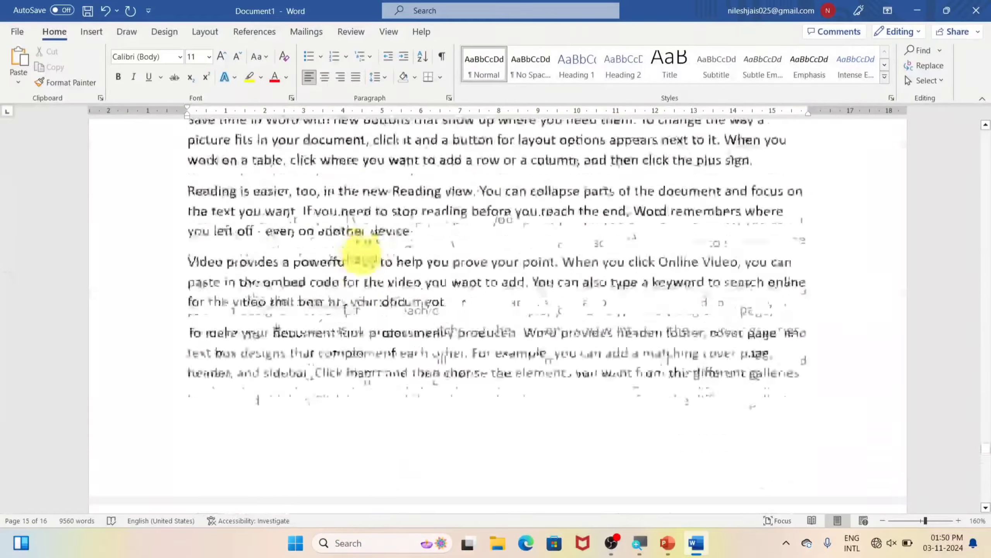
pyautogui.scroll(-5, 358, 254)
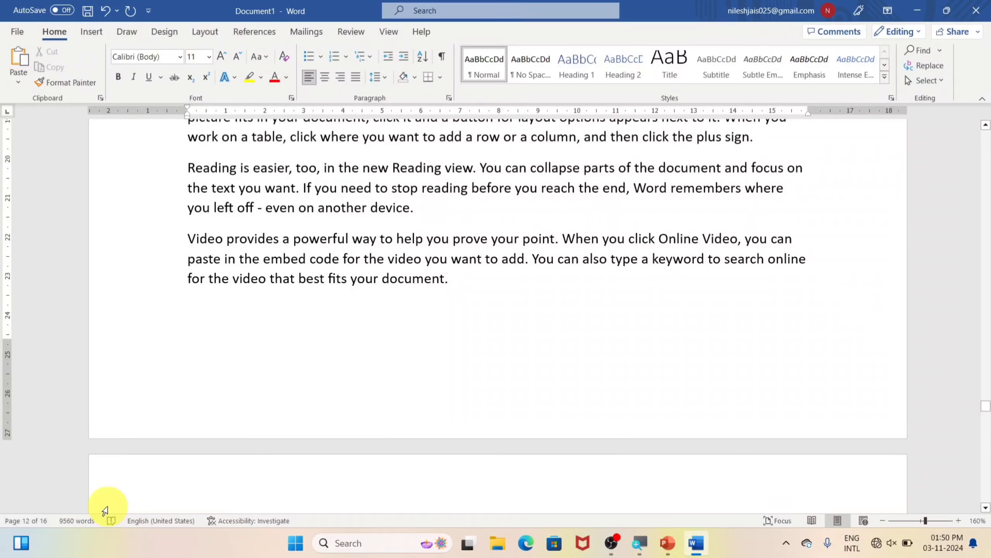
# Preview printing page 12 of 16 with the range kept at Print Current Page
pyautogui.hotkey('ctrl', 'p')
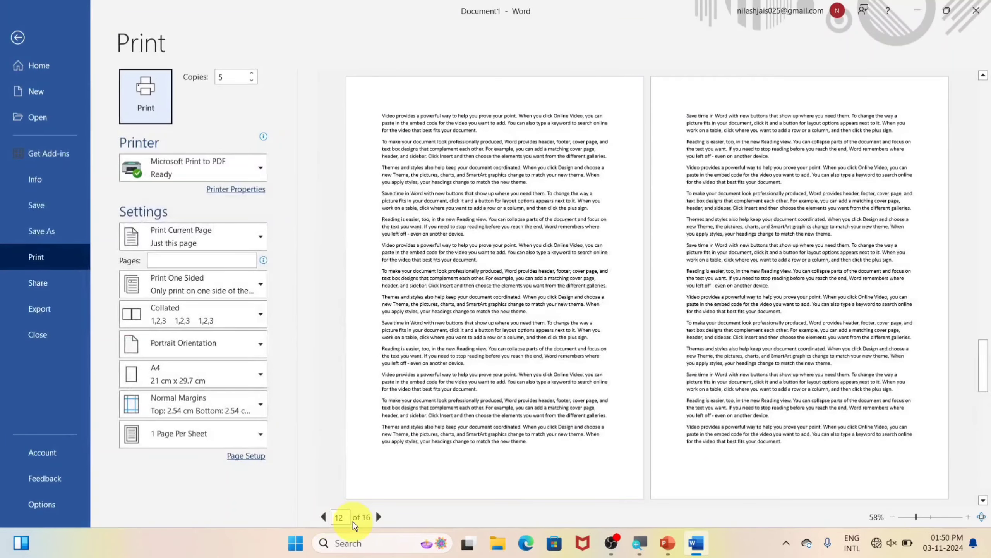
pyautogui.click(205, 236)
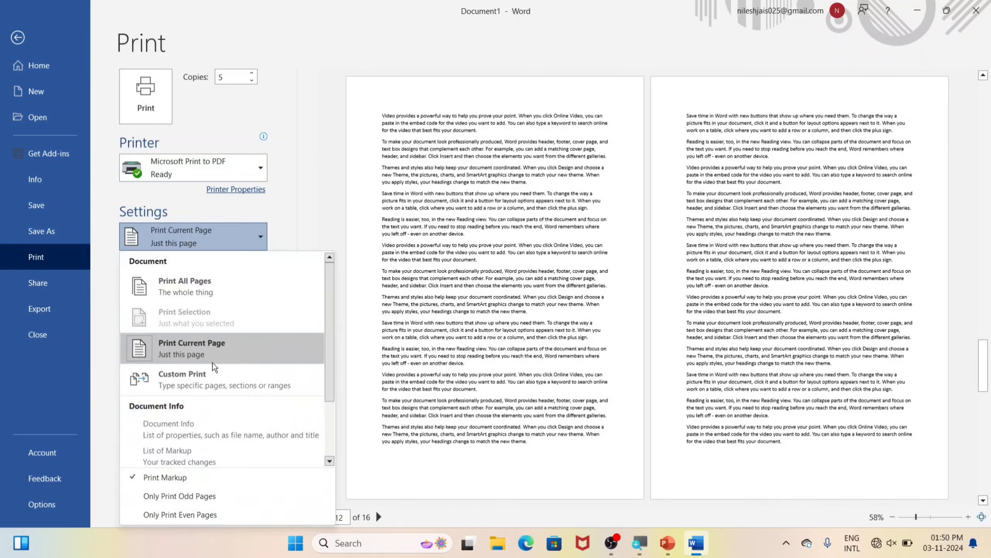
pyautogui.click(219, 351)
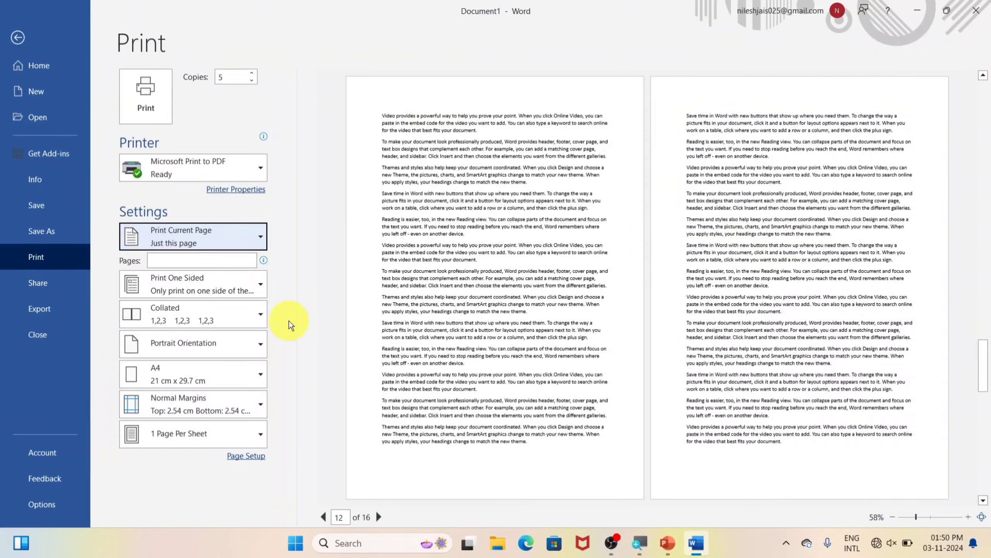
pyautogui.click(245, 237)
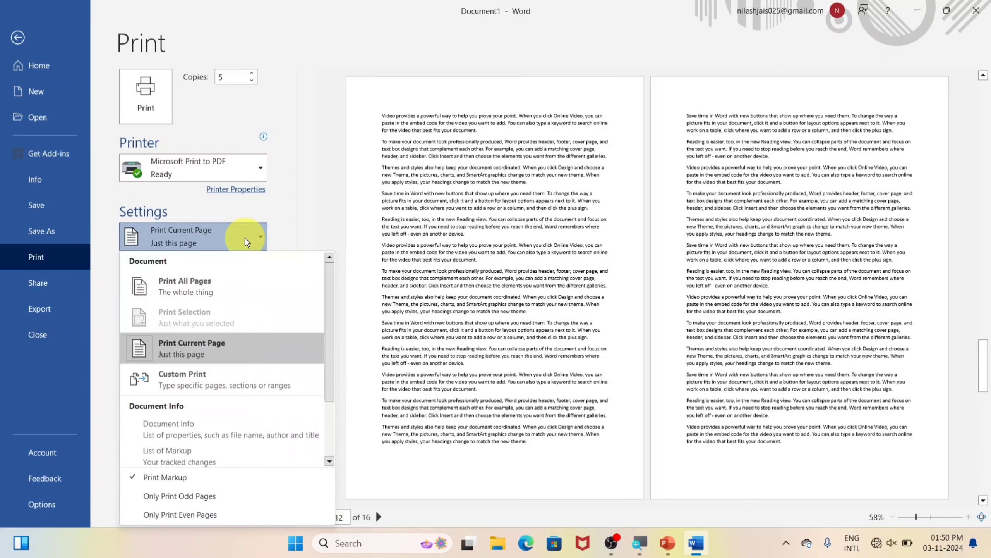
pyautogui.click(315, 224)
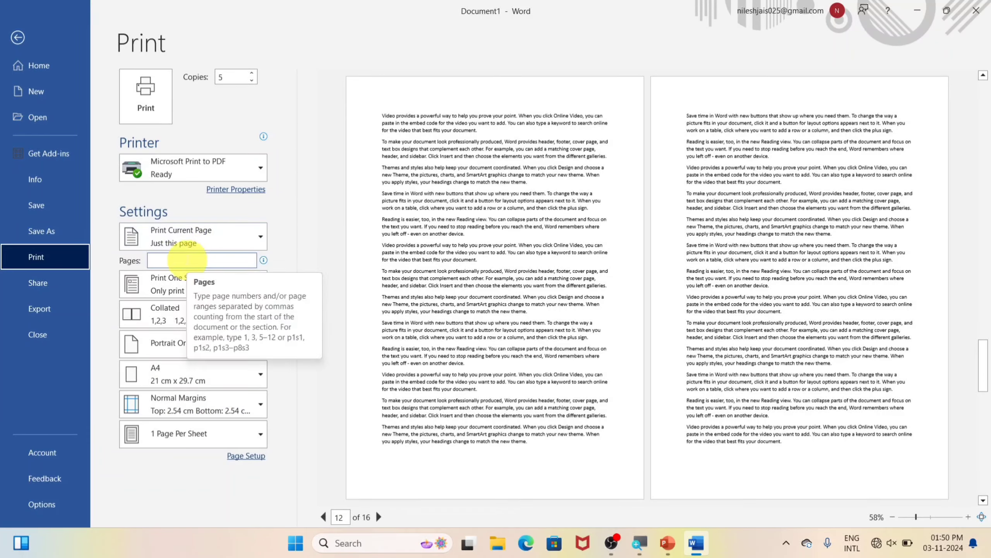
# Change the print range to Custom Print and check the Pages box help tip
pyautogui.click(253, 234)
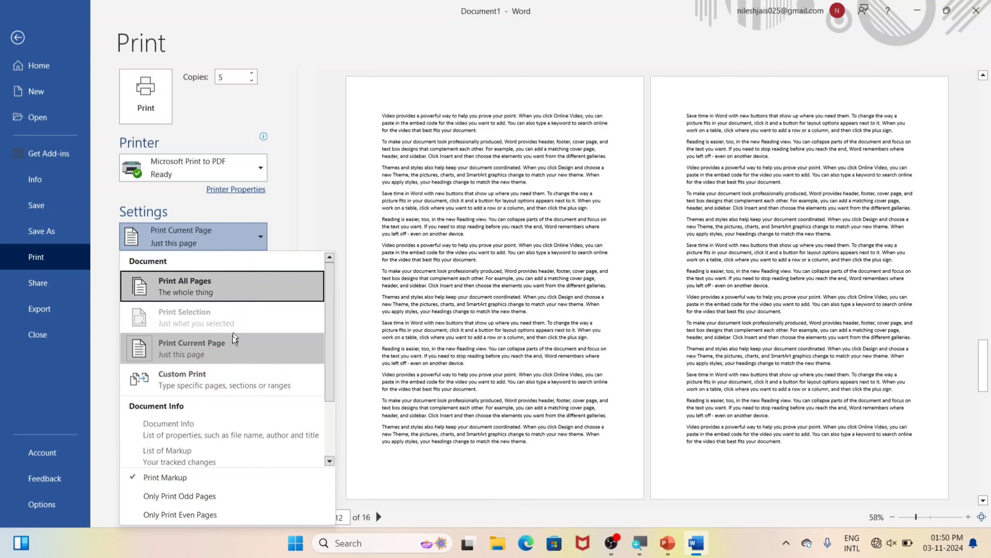
pyautogui.click(224, 381)
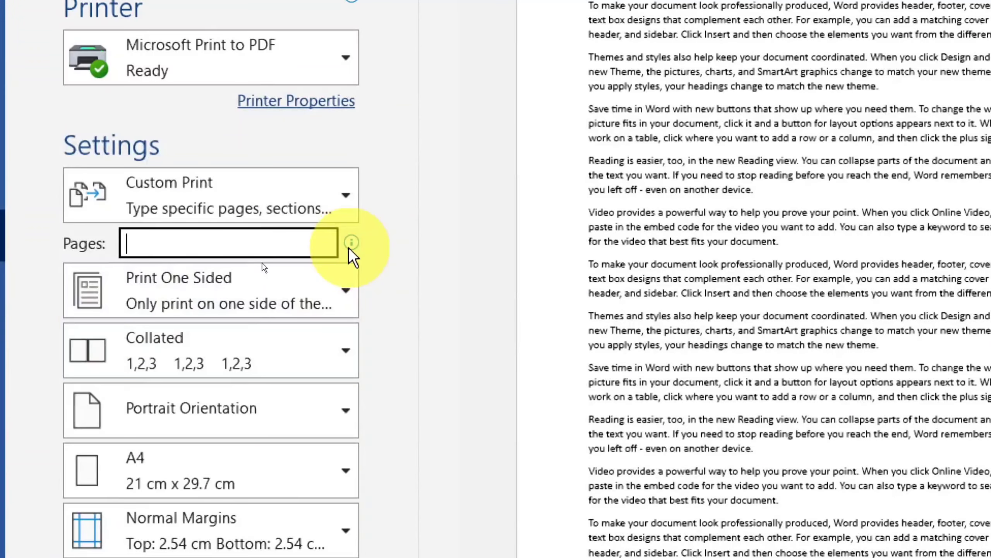
pyautogui.moveTo(349, 257)
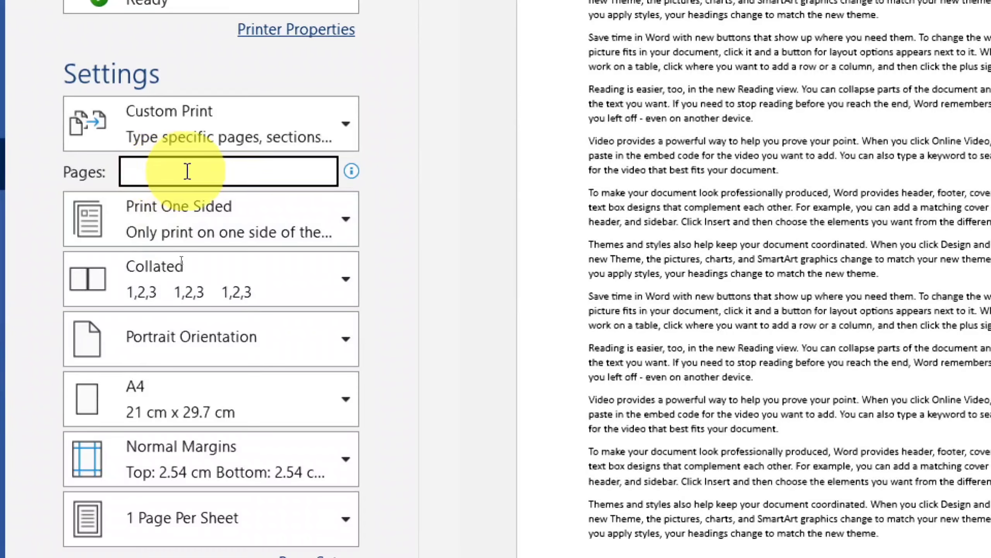
# Enter 1,4,8-14,16 as the custom pages to print
pyautogui.write('1')
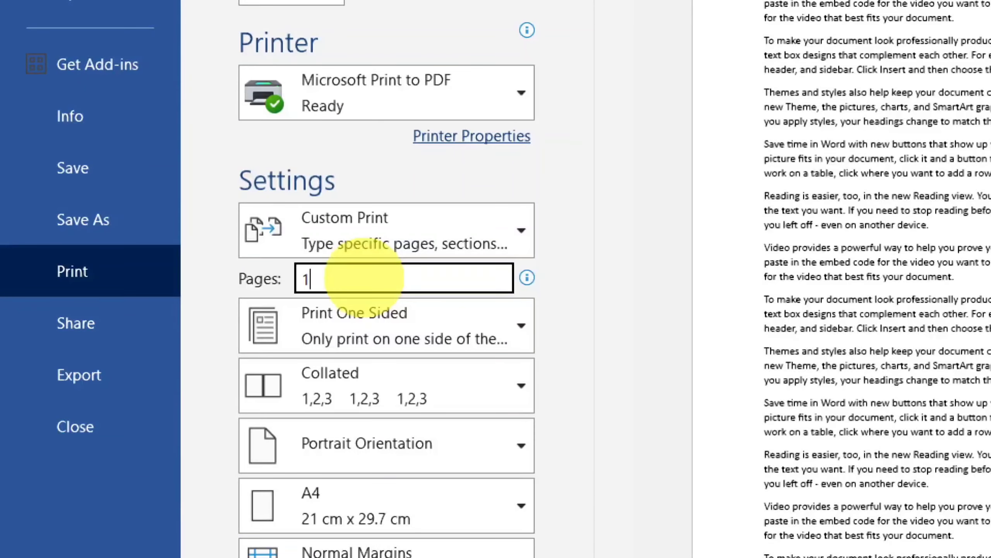
pyautogui.write(',4,8-14,16')
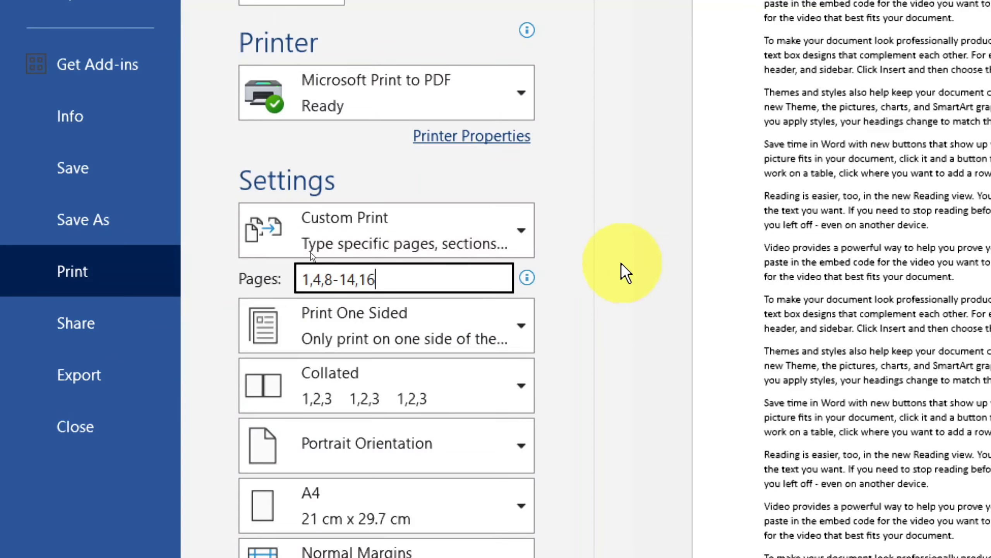
pyautogui.scroll(5, 627, 273)
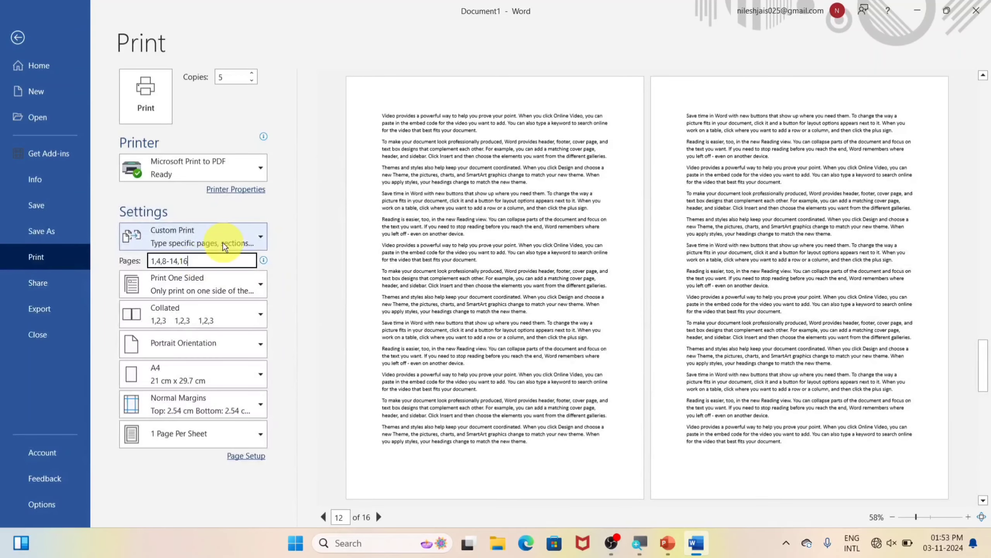
# Return the range to Print All Pages and browse the other range options, including Document Info
pyautogui.click(224, 242)
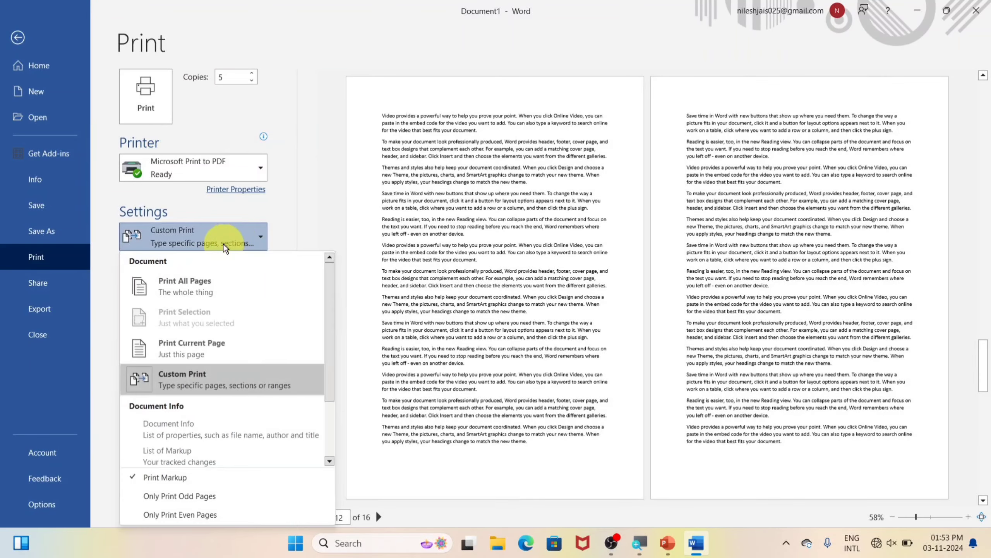
pyautogui.click(183, 281)
pyautogui.click(232, 240)
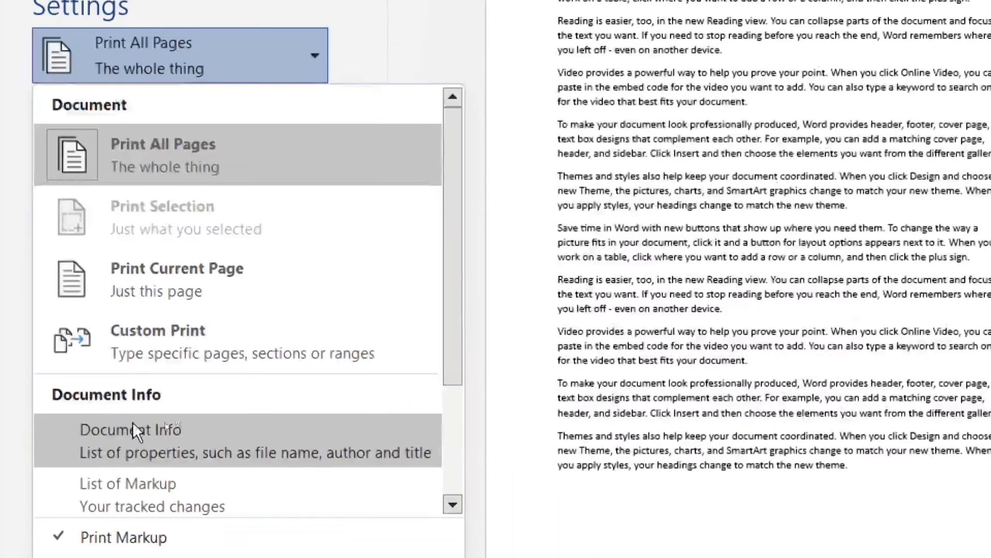
pyautogui.scroll(-2, 188, 416)
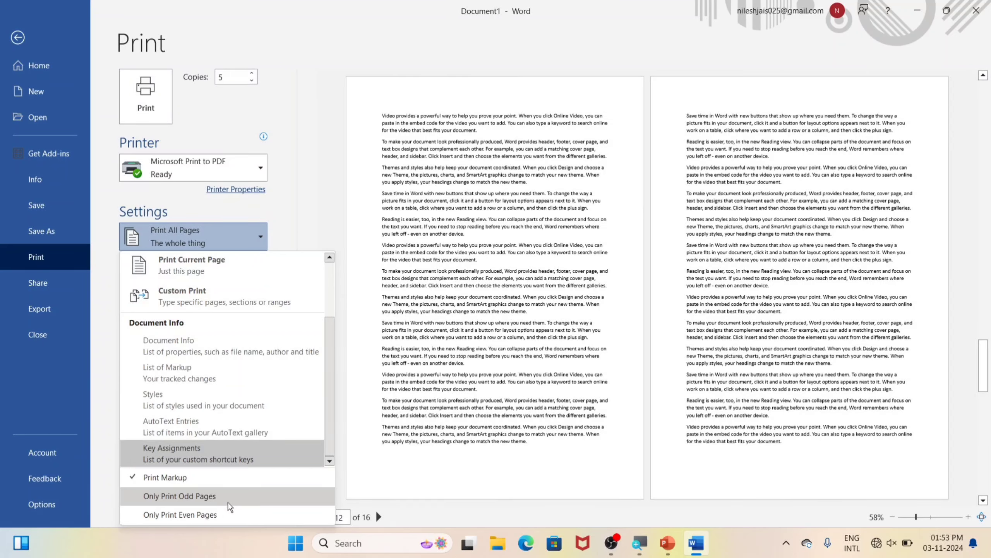
pyautogui.click(284, 185)
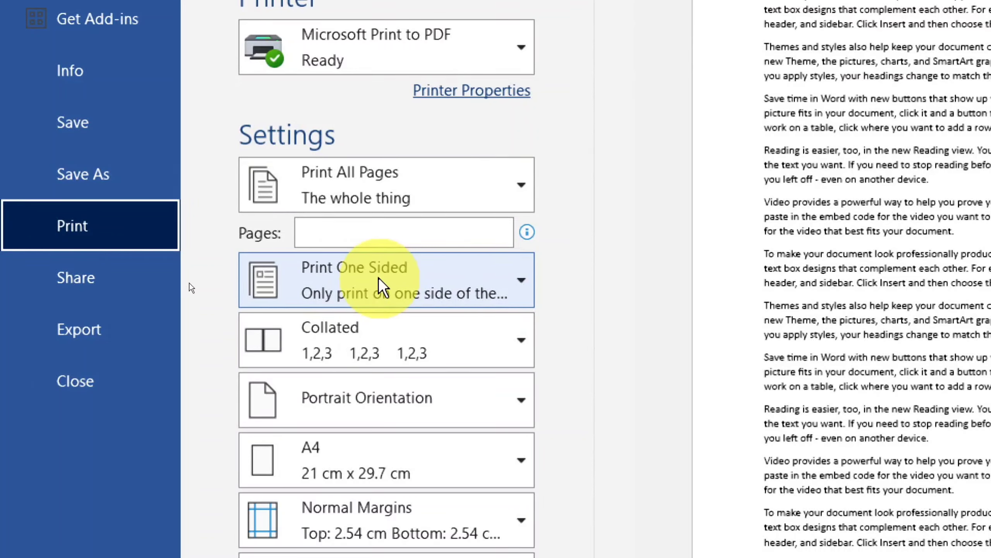
# Show the Print One Sided and Manually Print on Both Sides options
pyautogui.click(381, 286)
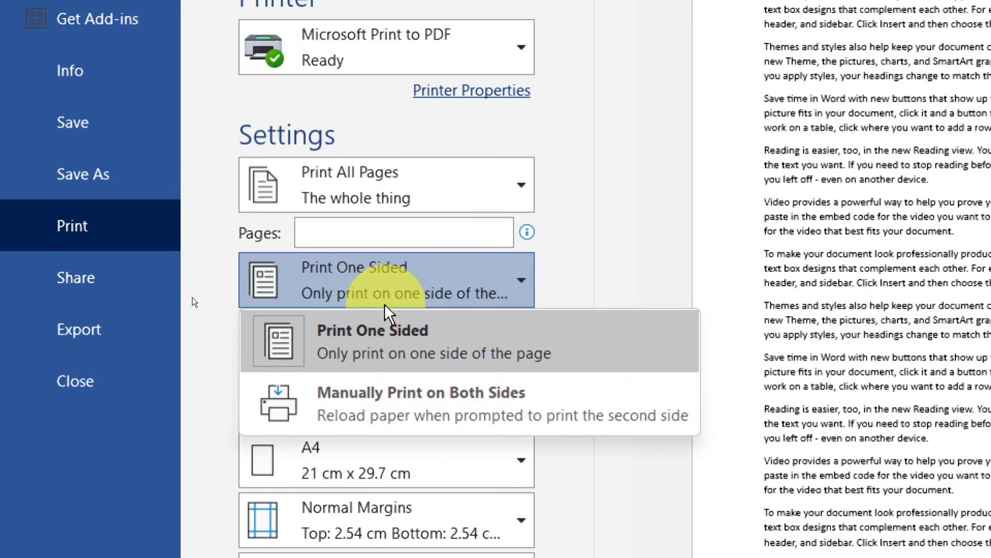
pyautogui.click(398, 405)
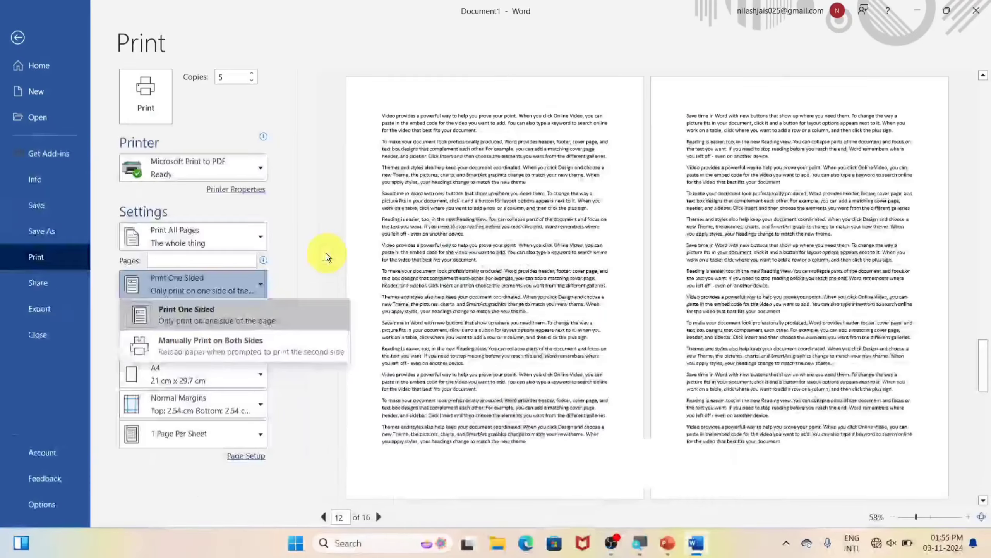
# Enter 1,5,7-13,16 in the Pages box, switching the range to Custom Print
pyautogui.click(327, 257)
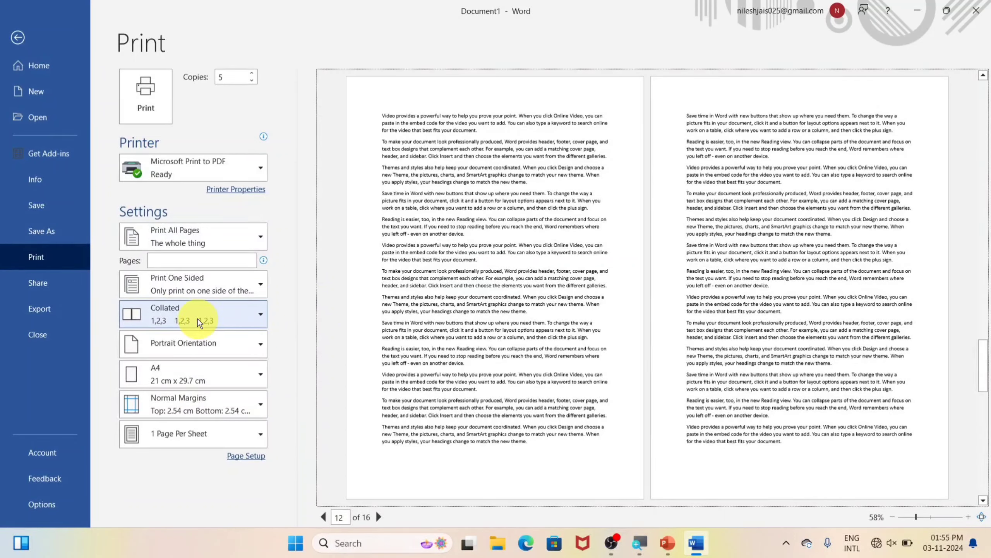
pyautogui.click(191, 261)
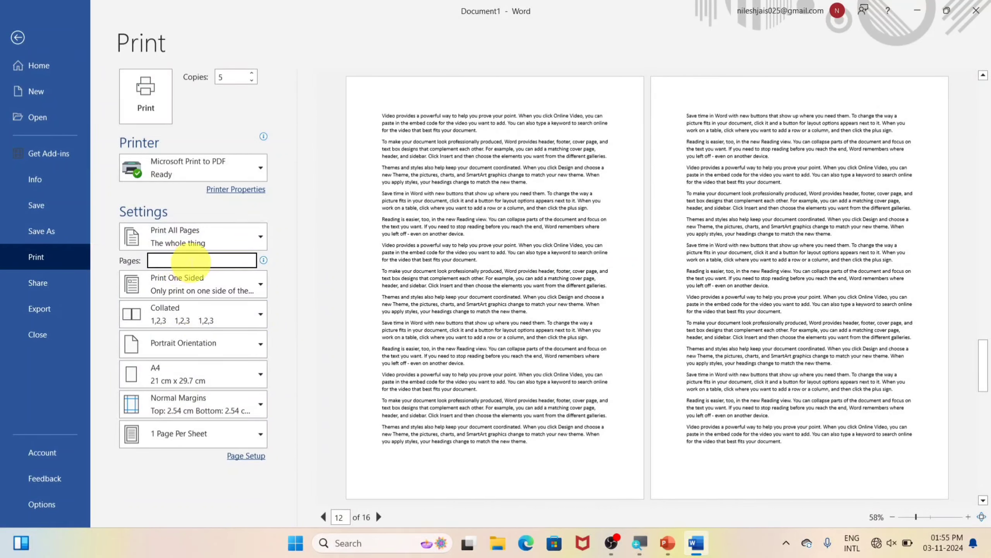
pyautogui.write('1,')
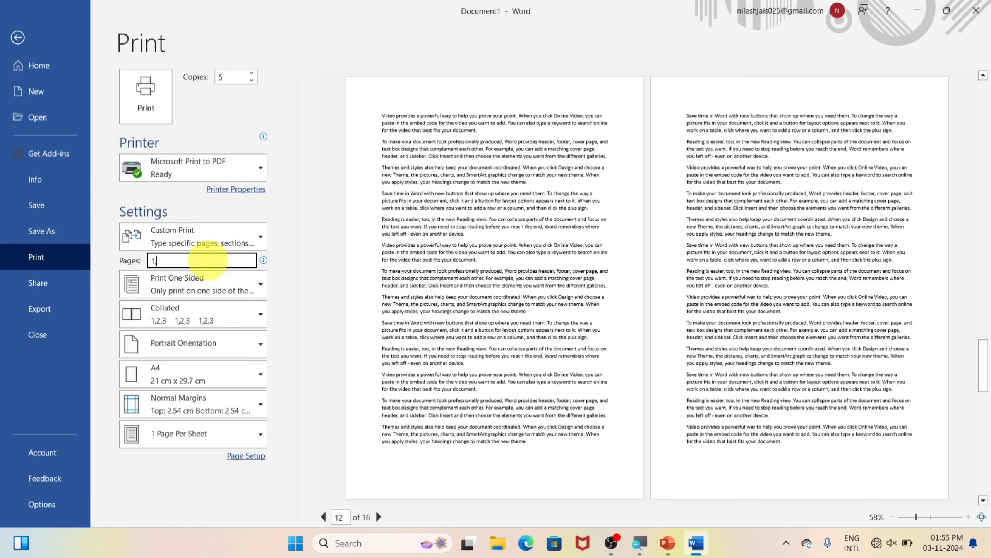
pyautogui.write('5,7-')
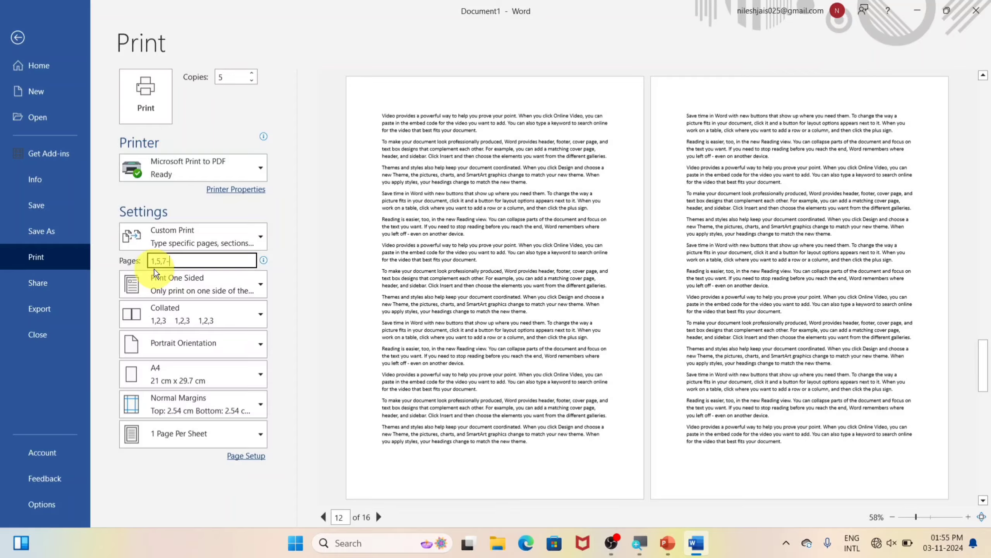
pyautogui.write('1')
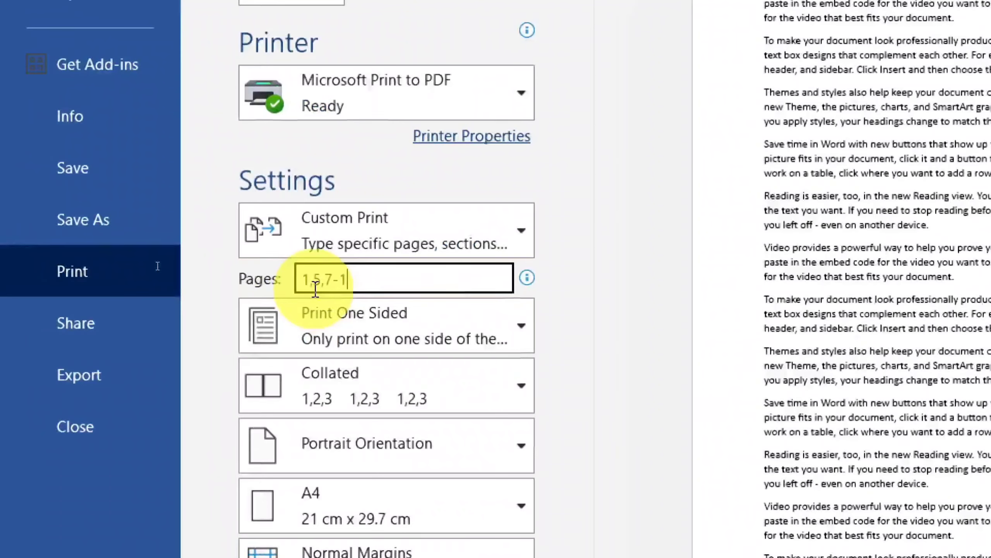
pyautogui.write('3,1')
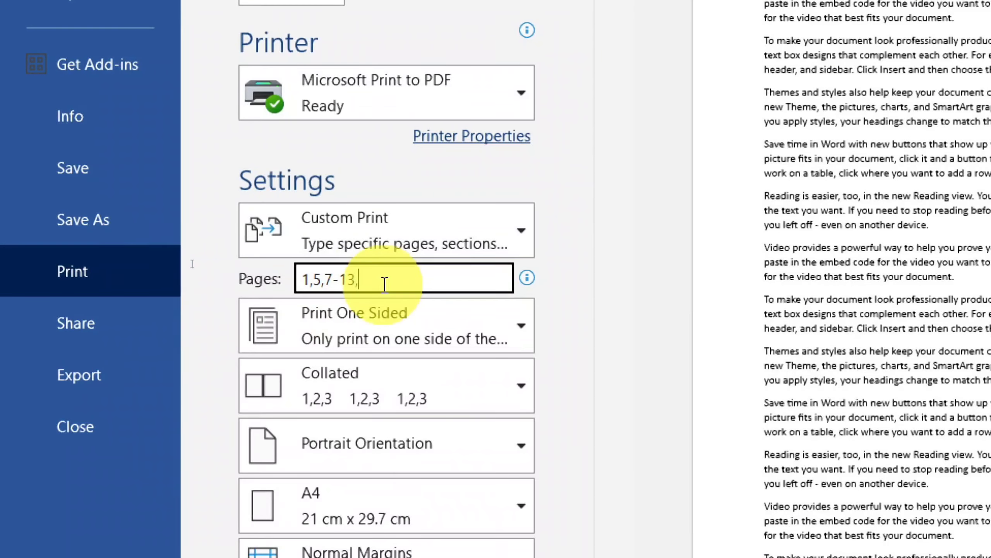
pyautogui.write('6')
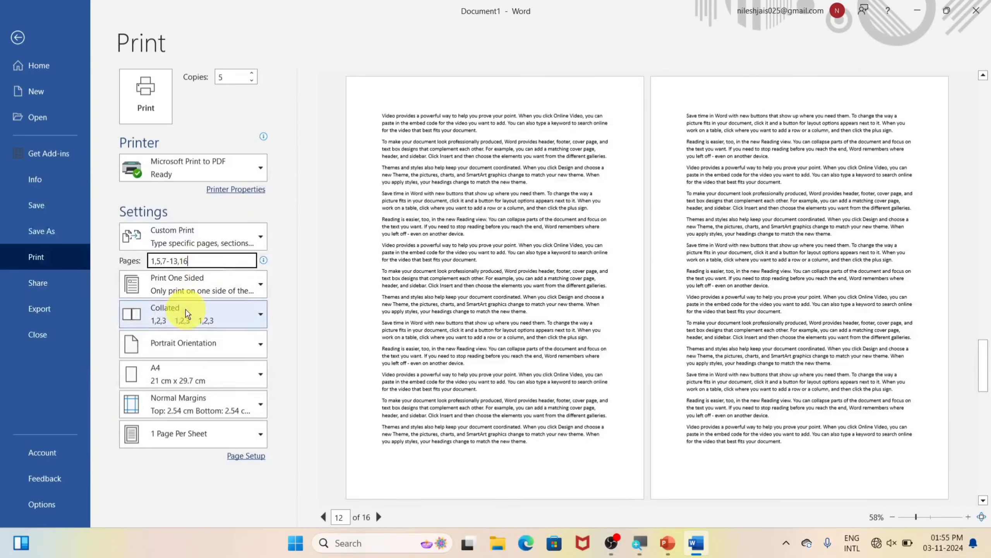
# Show the Collated and Uncollated options for the 5 copies
pyautogui.click(187, 313)
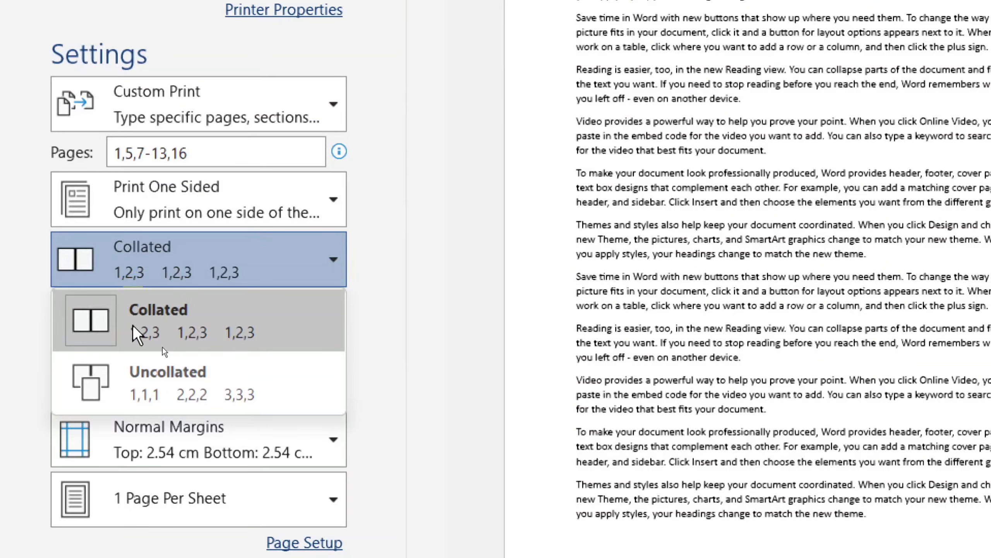
# Switch the print job to Uncollated and set Copies to 5
pyautogui.click(163, 375)
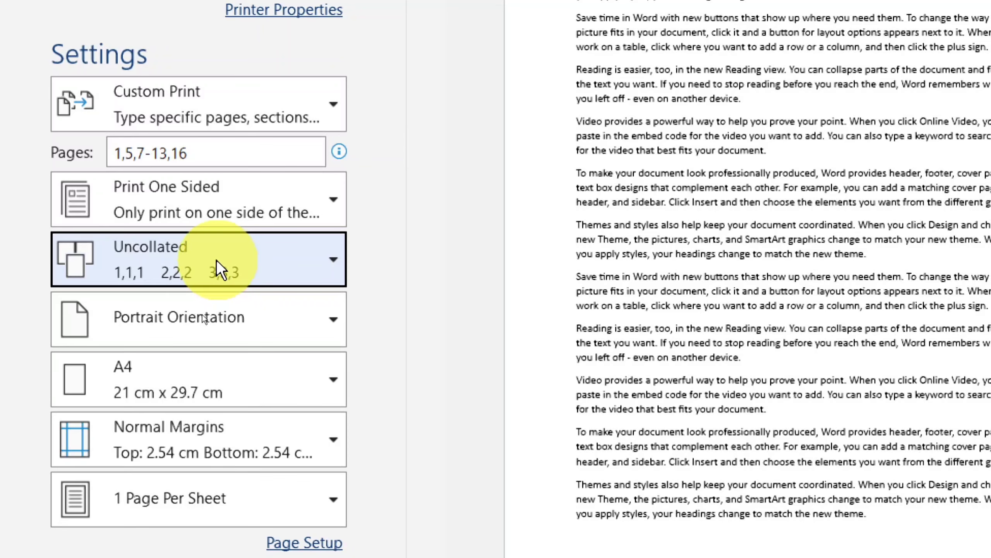
pyautogui.scroll(5, 273, 23)
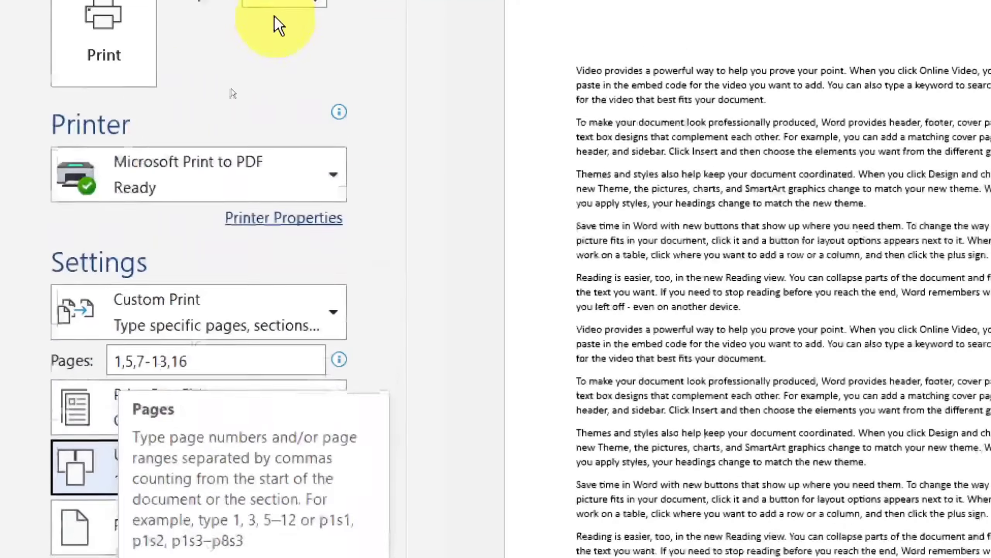
pyautogui.doubleClick(261, 41)
pyautogui.write('5')
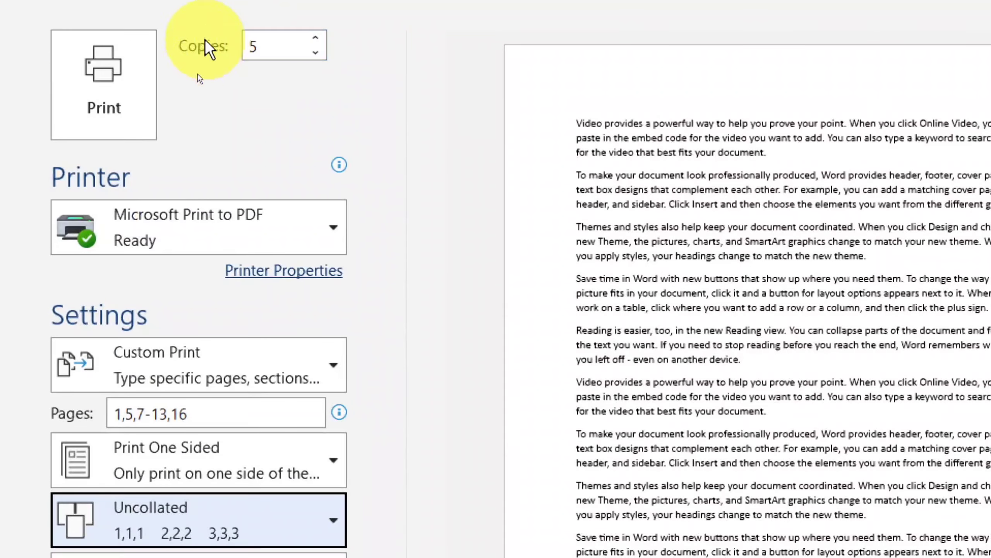
# Fix the comma in the page list 1,5,7-13,16 and switch back to Collated copies
pyautogui.scroll(-5, 195, 234)
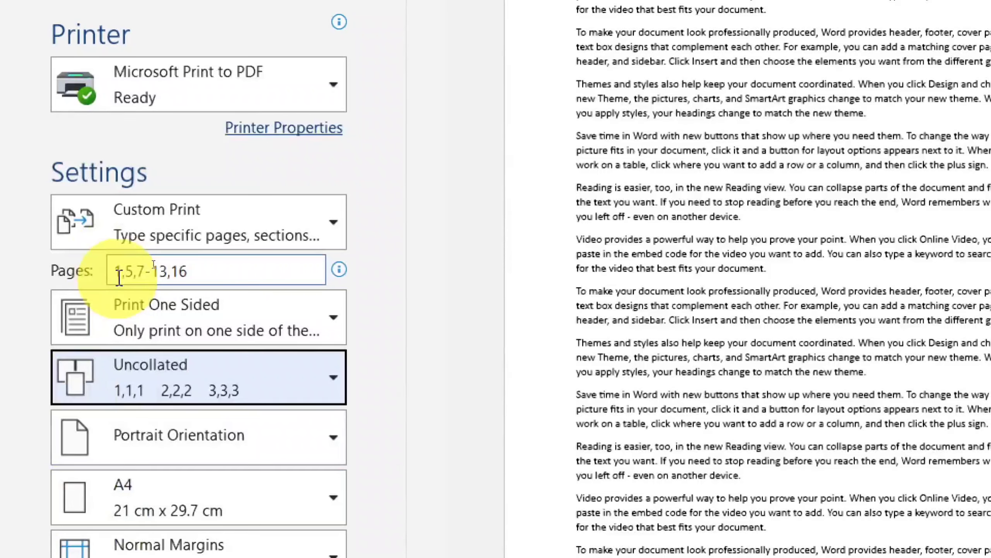
pyautogui.click(133, 271)
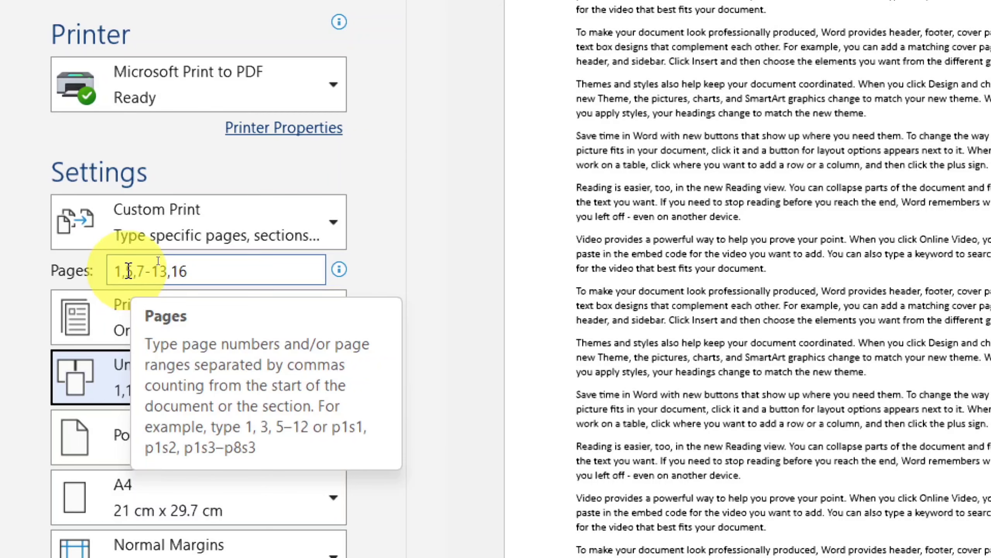
pyautogui.write(',')
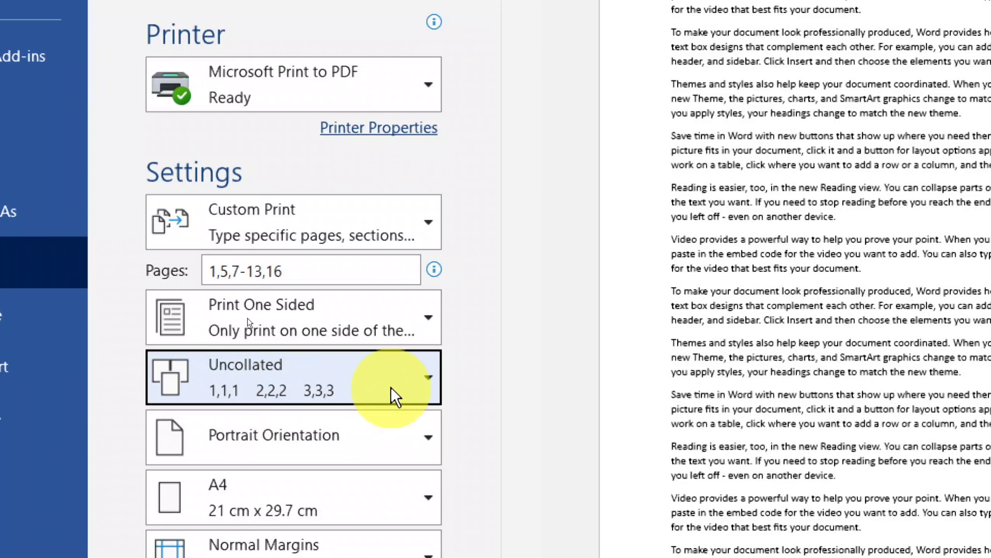
pyautogui.click(402, 384)
pyautogui.click(240, 437)
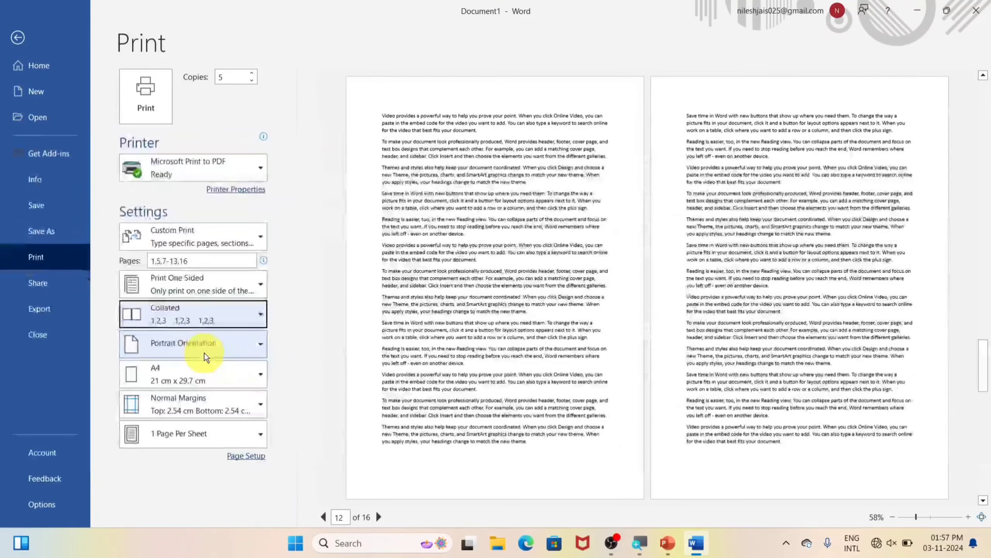
pyautogui.click(204, 353)
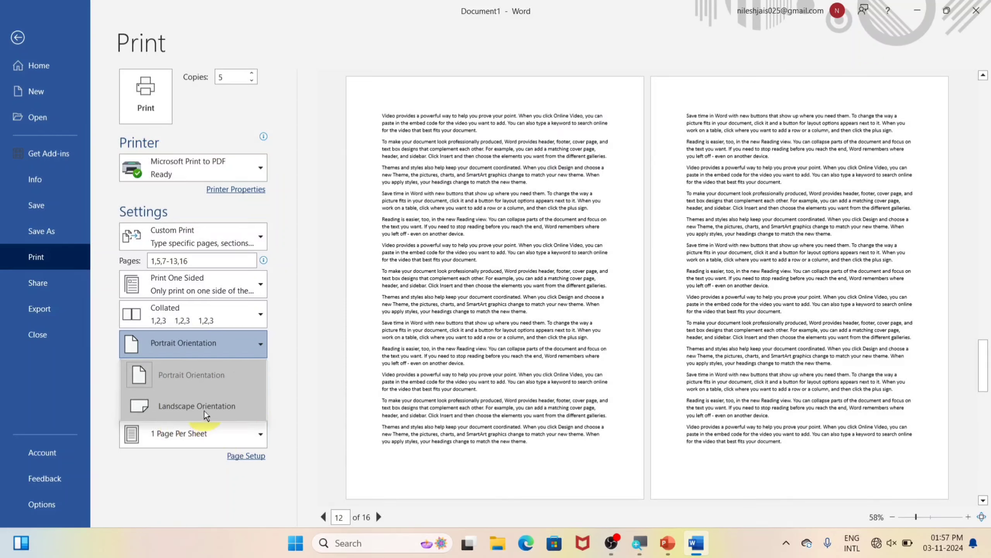
pyautogui.click(238, 406)
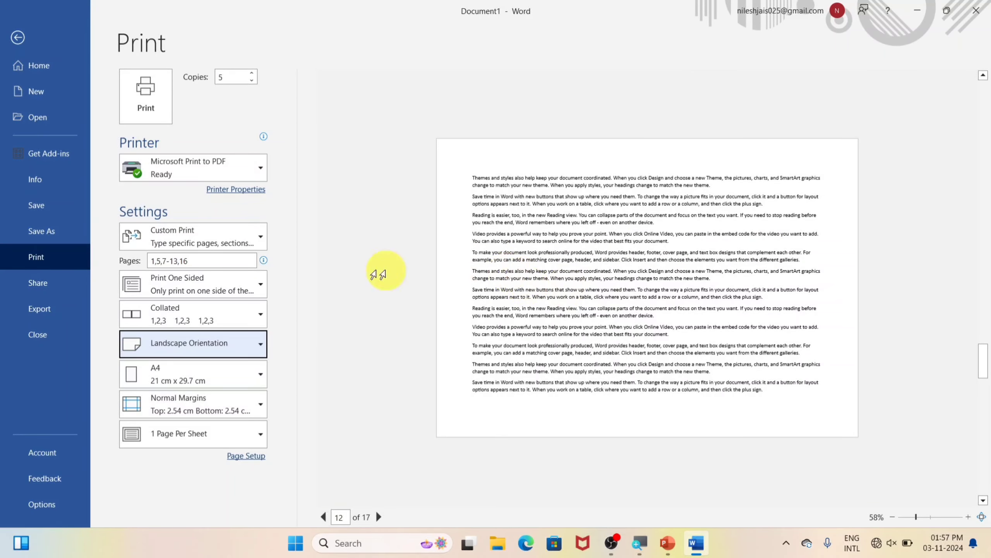
pyautogui.click(194, 344)
pyautogui.click(193, 376)
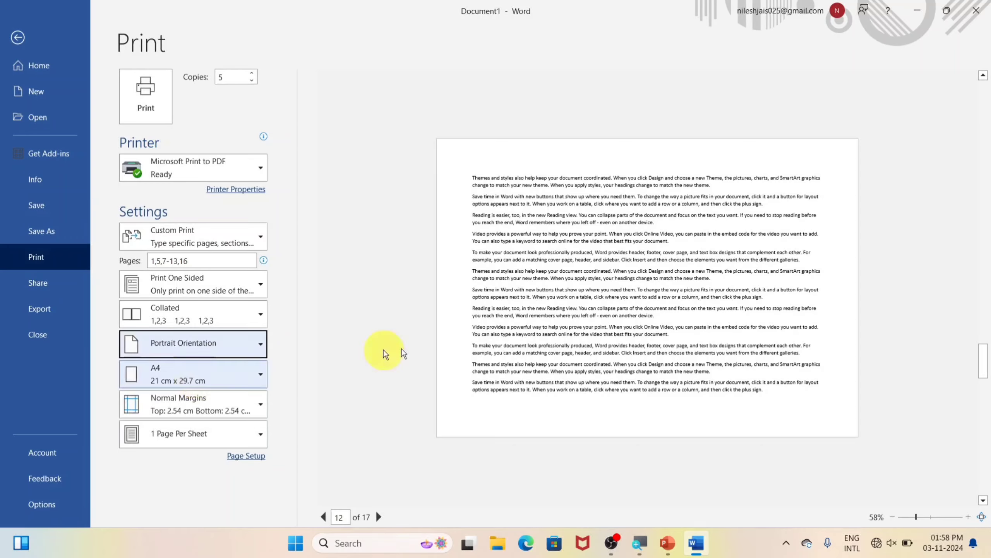
pyautogui.click(189, 349)
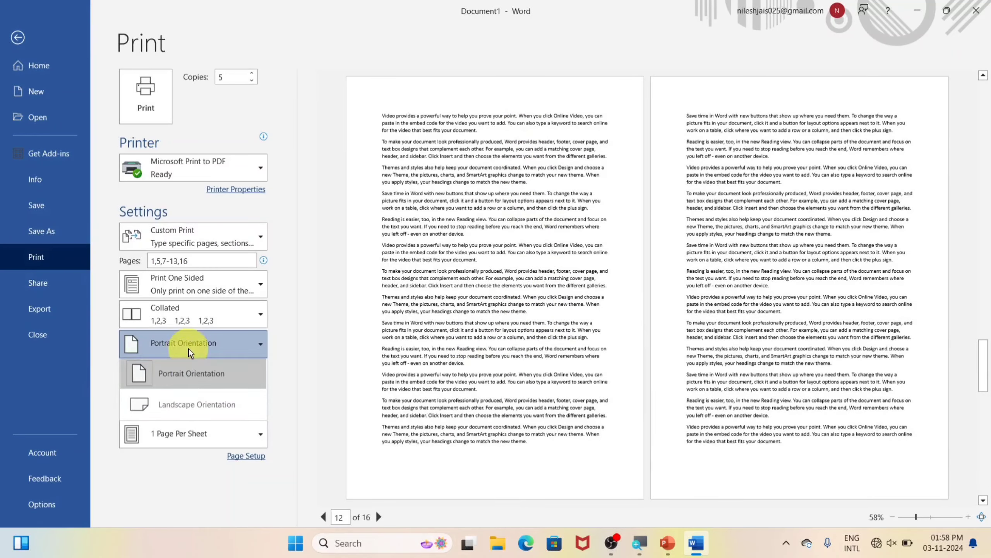
pyautogui.click(183, 402)
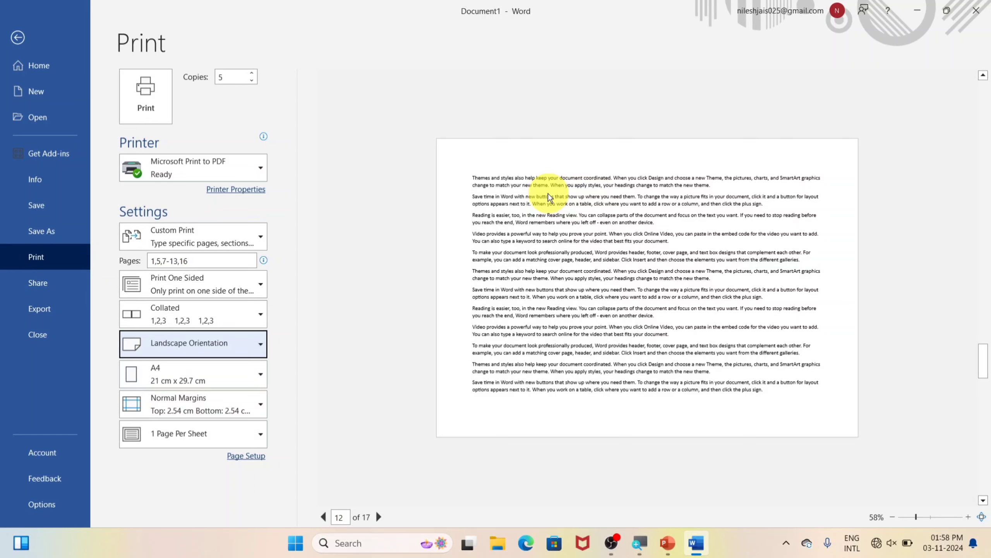
pyautogui.click(206, 342)
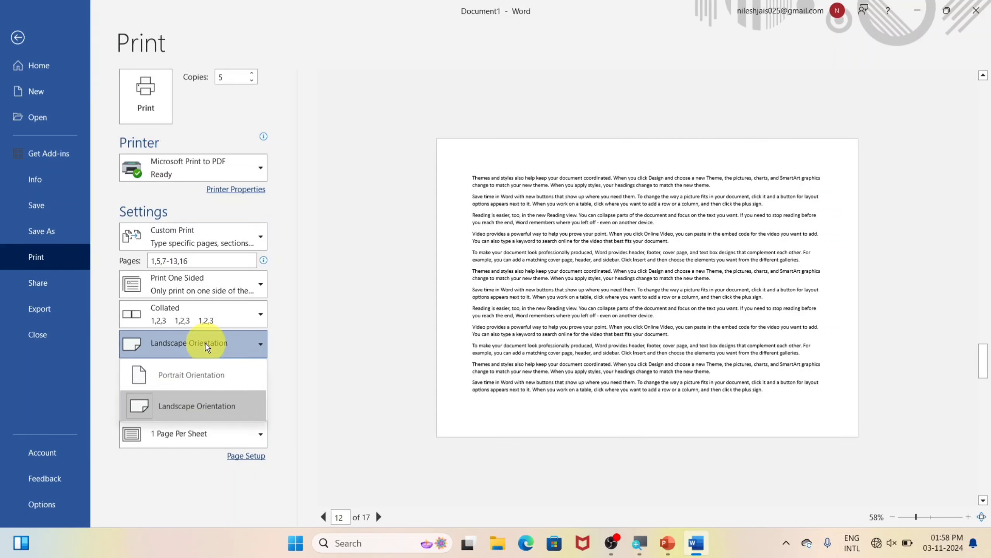
pyautogui.click(207, 372)
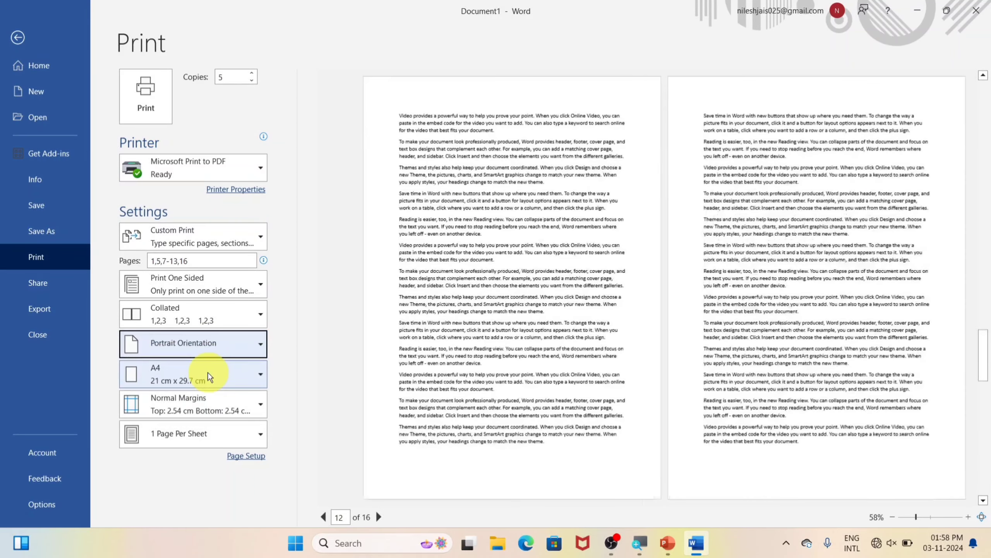
pyautogui.click(209, 350)
pyautogui.click(203, 405)
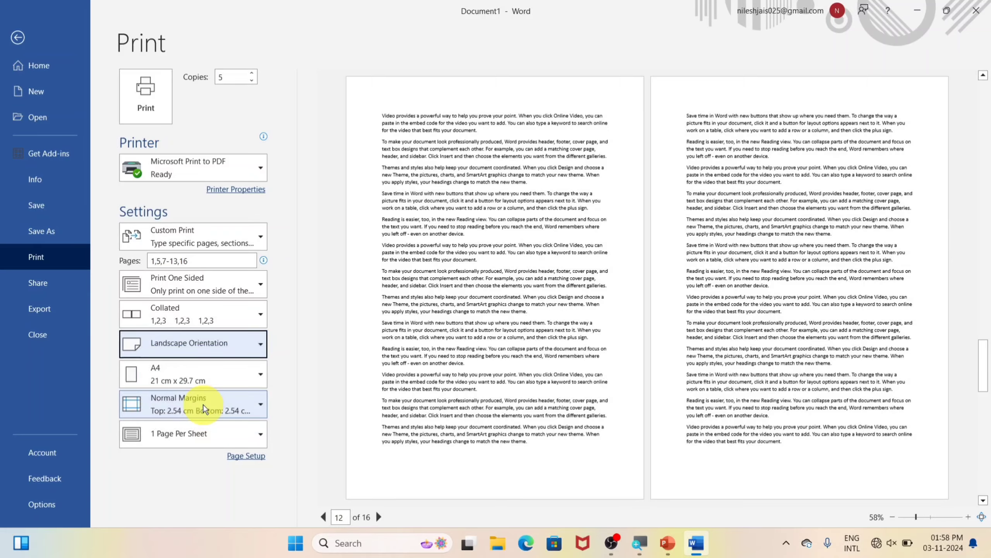
pyautogui.click(208, 352)
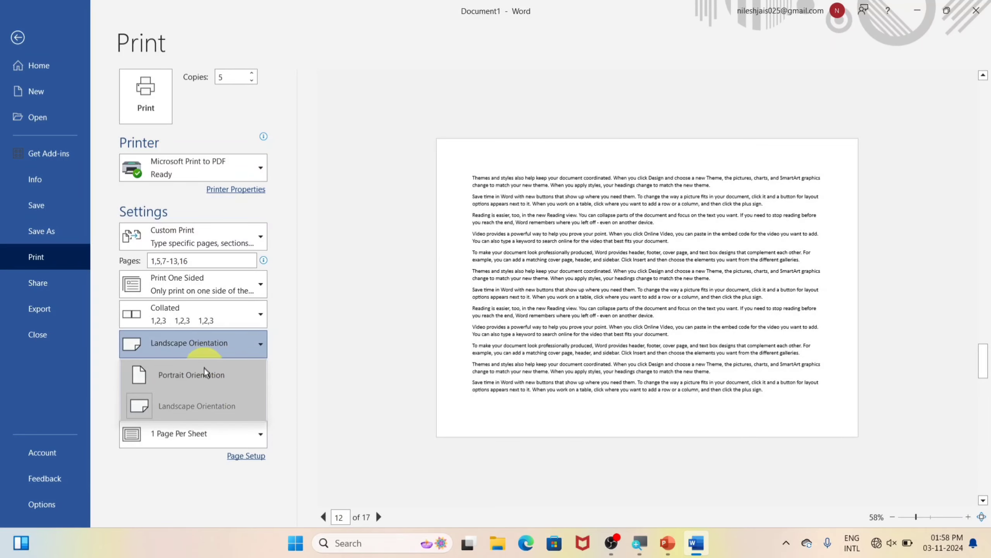
pyautogui.click(201, 375)
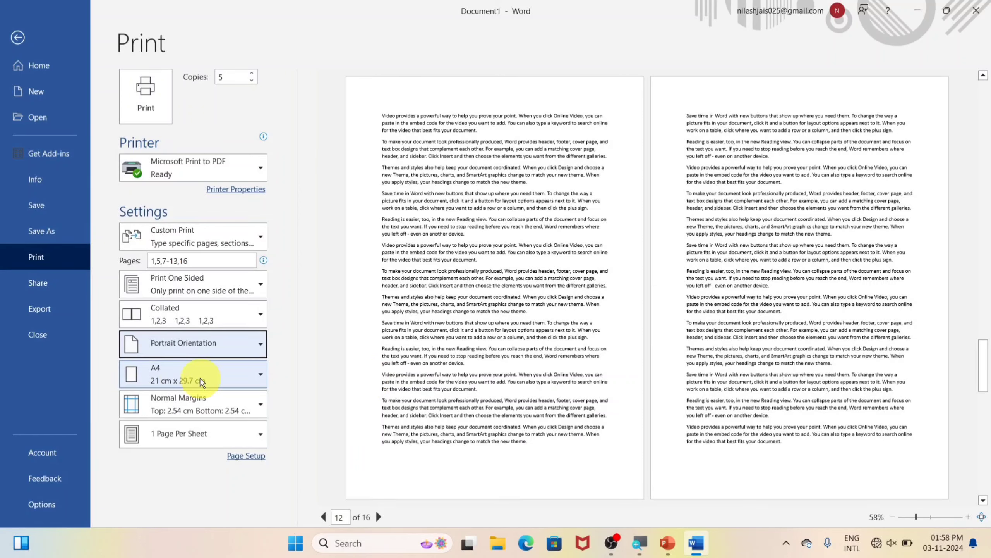
pyautogui.click(200, 378)
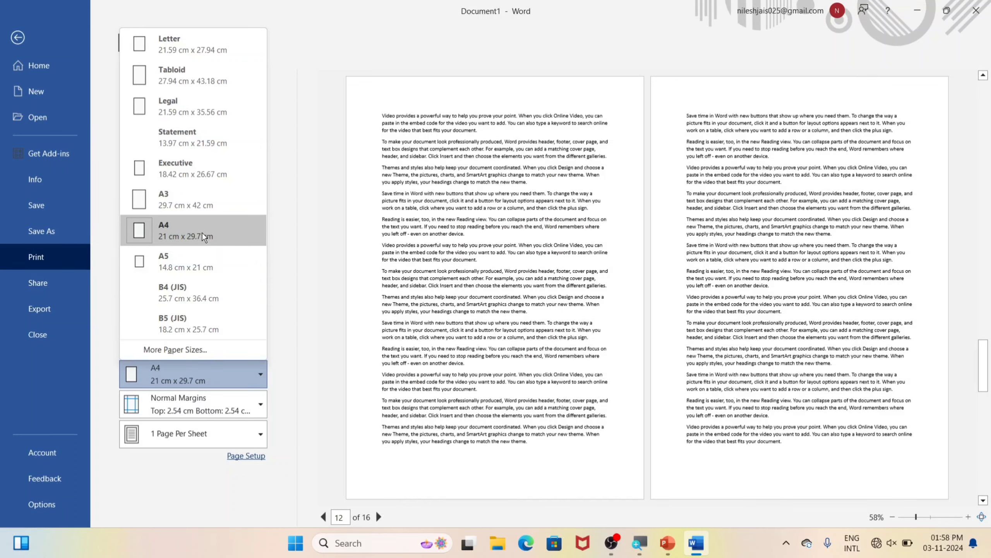
pyautogui.click(178, 227)
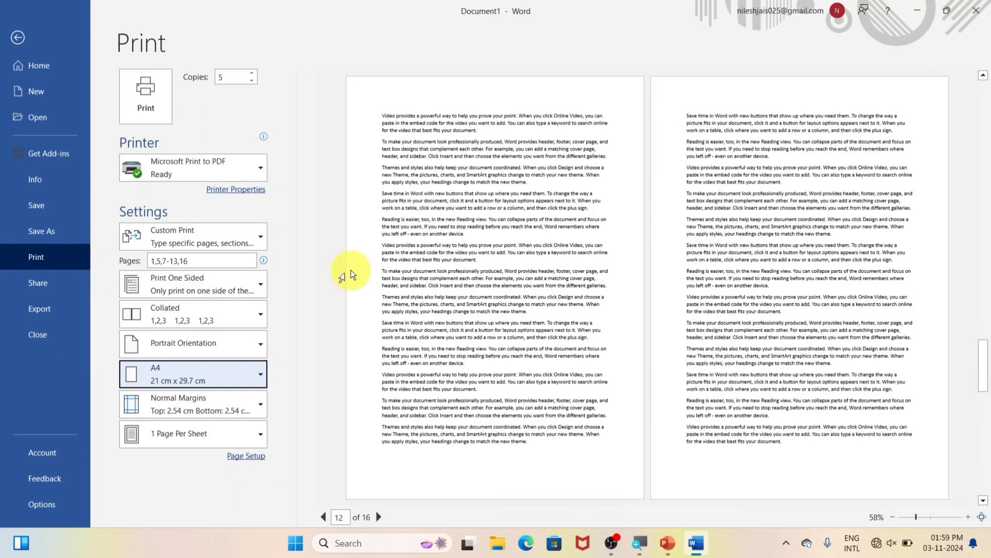
# Try the Narrow and Wide margin presets, then settle on Normal 2.54 cm margins
pyautogui.click(255, 398)
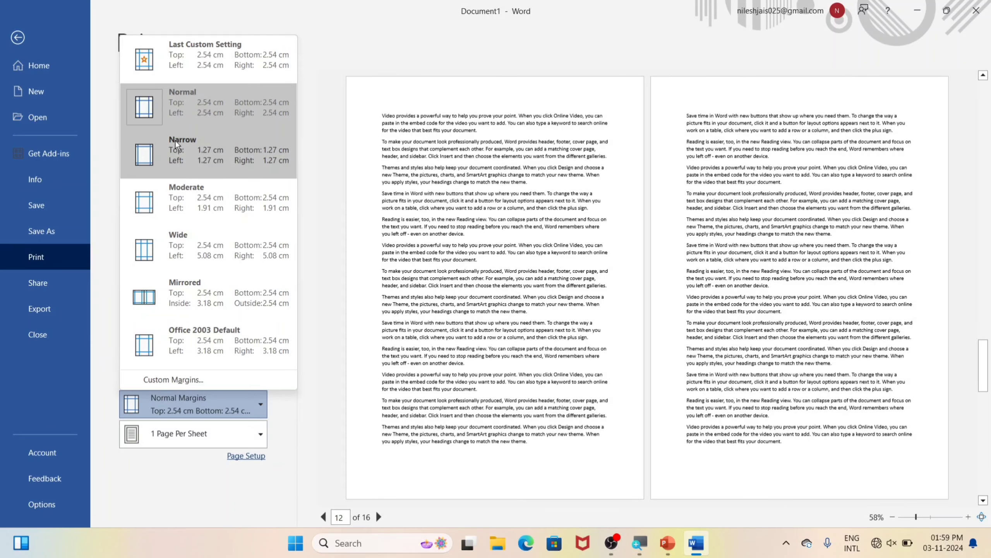
pyautogui.click(216, 164)
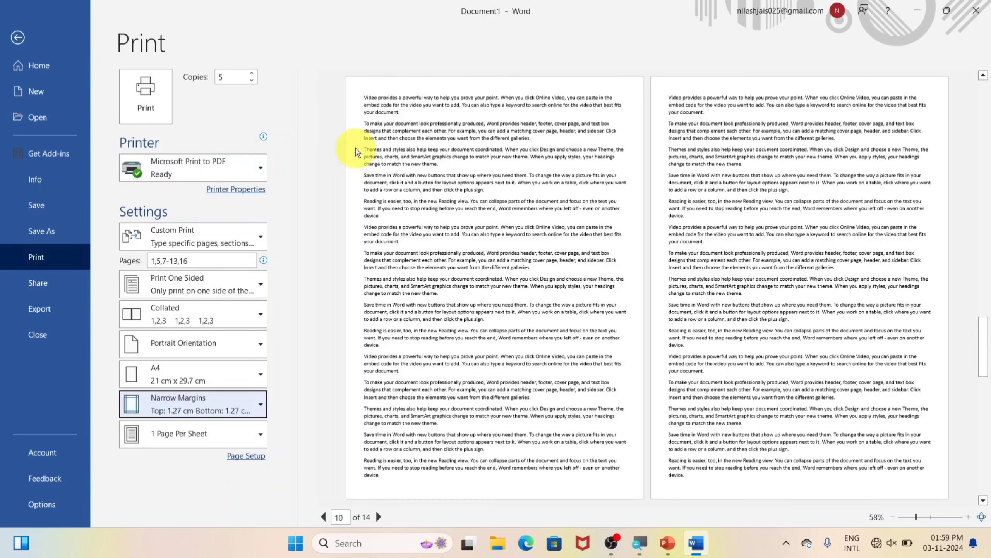
pyautogui.click(202, 400)
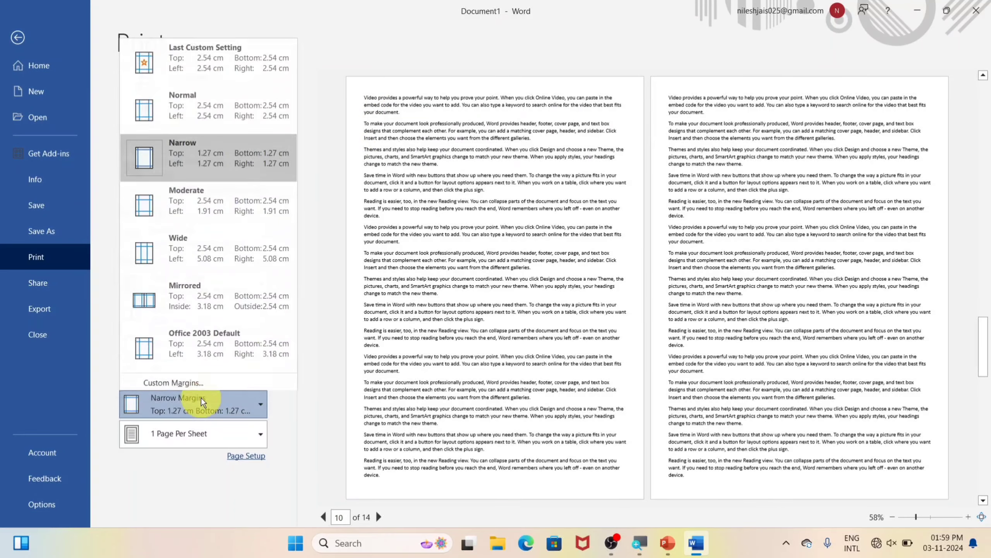
pyautogui.click(193, 248)
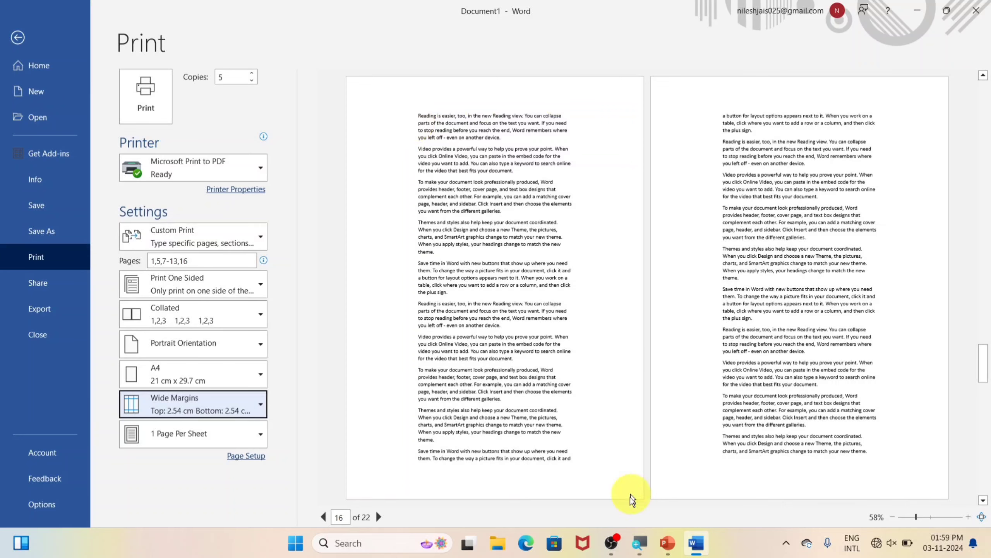
pyautogui.click(156, 406)
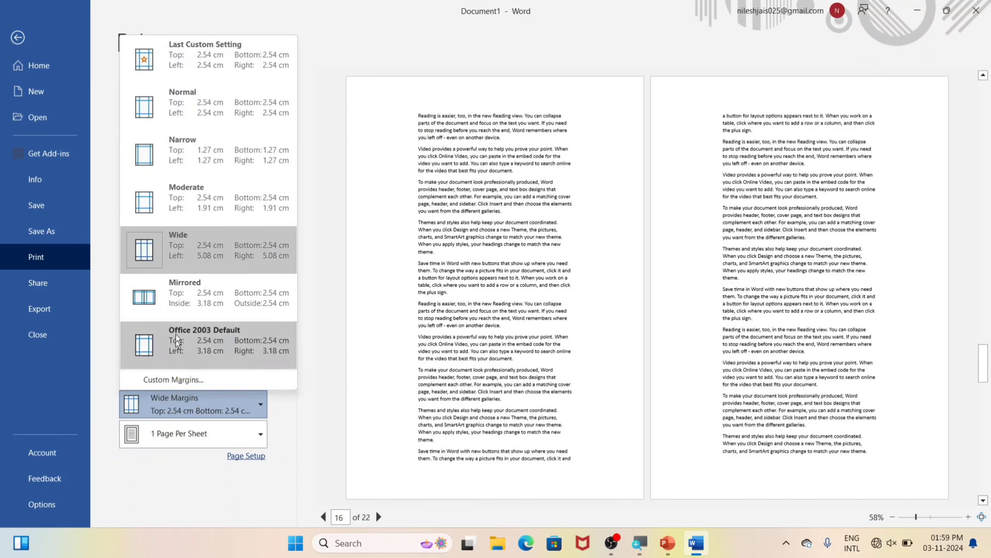
pyautogui.click(199, 154)
pyautogui.click(176, 400)
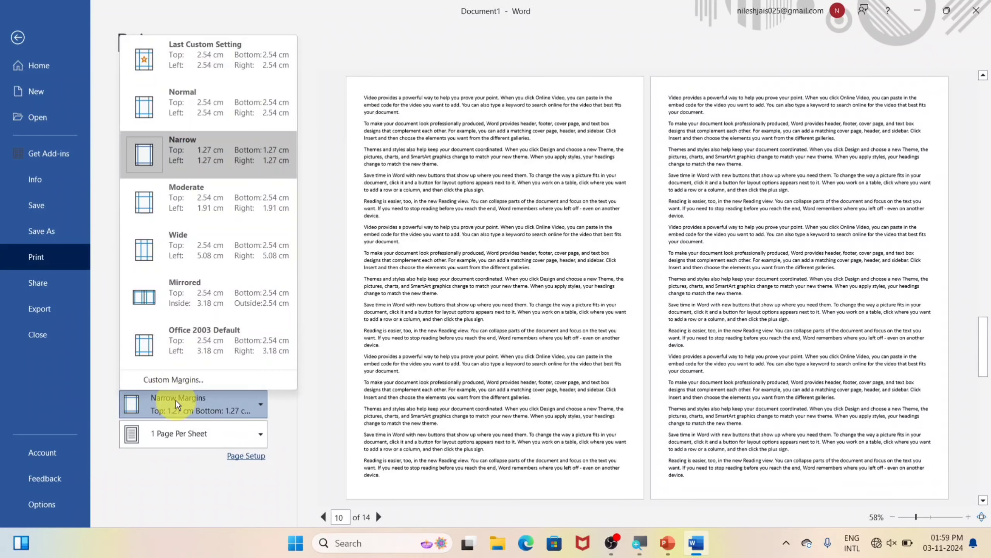
pyautogui.click(179, 266)
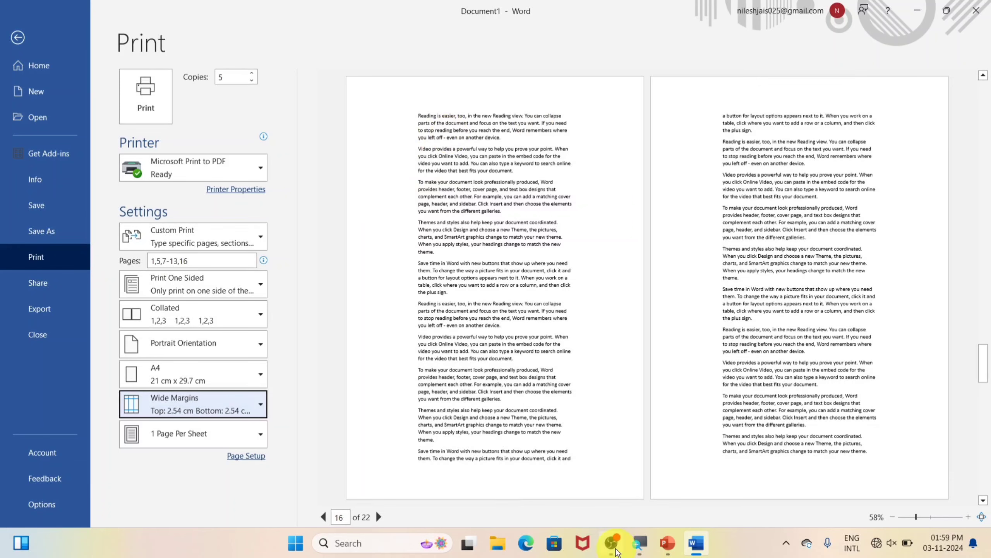
pyautogui.click(169, 403)
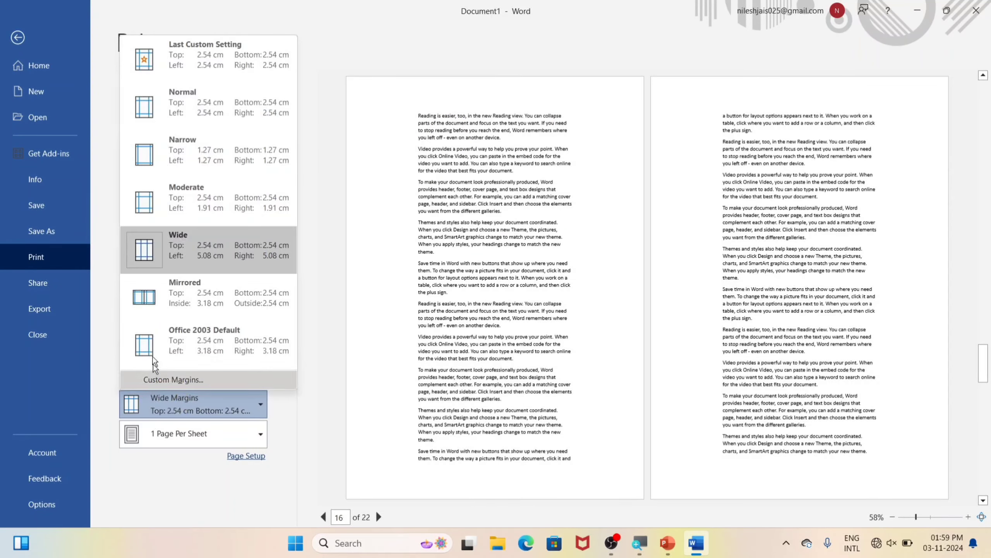
pyautogui.click(186, 115)
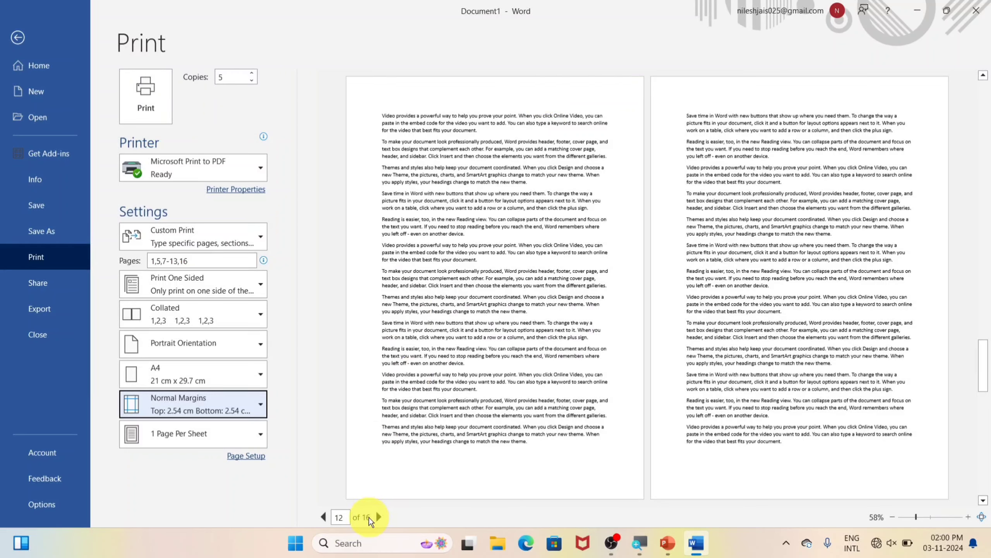
# Preview Narrow margins at 14 pages, revert to Normal margins, and reopen the margin presets list
pyautogui.click(233, 413)
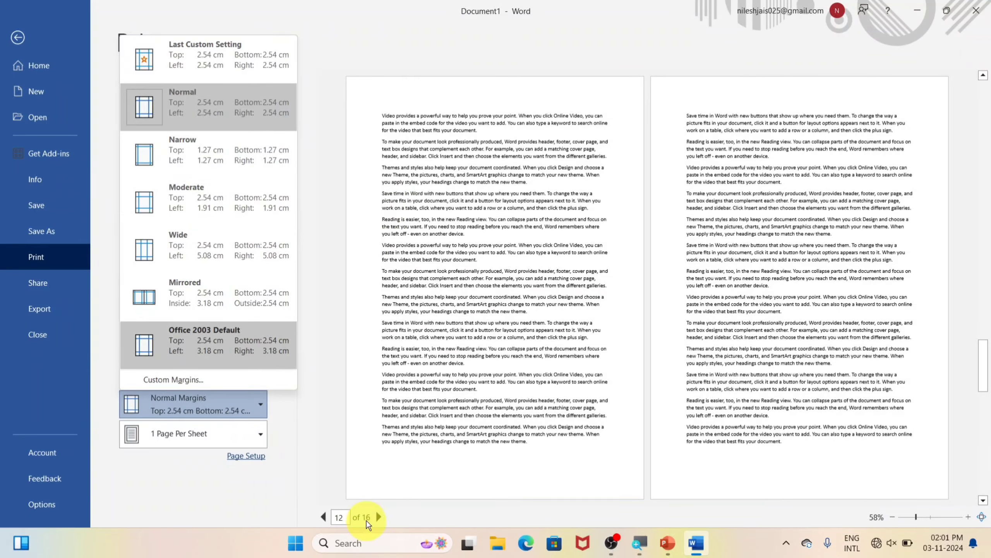
pyautogui.click(232, 153)
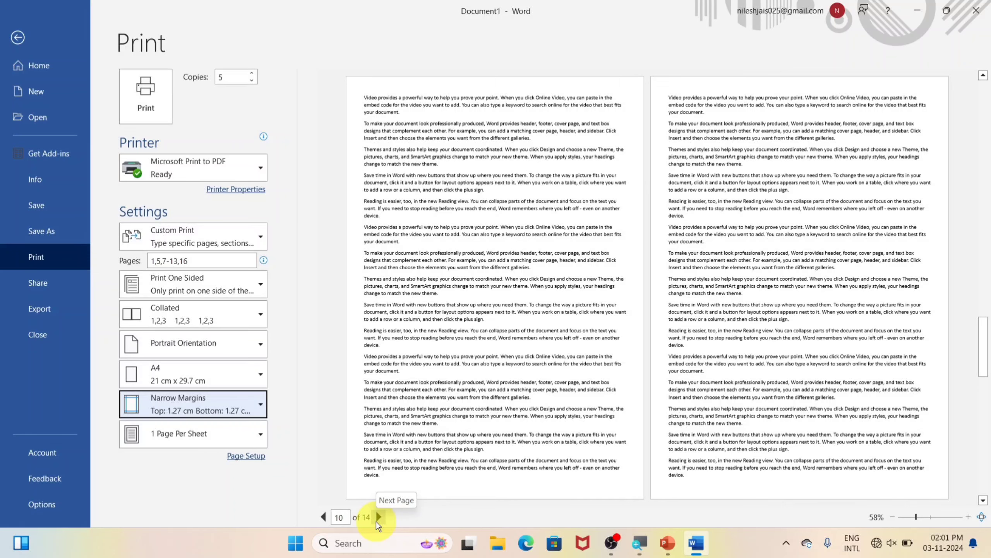
pyautogui.click(234, 402)
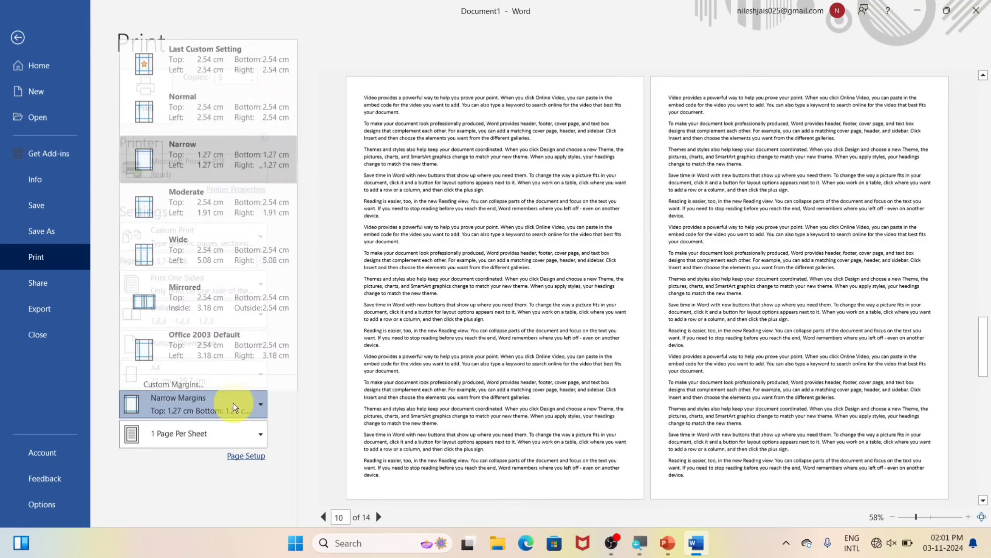
pyautogui.click(191, 103)
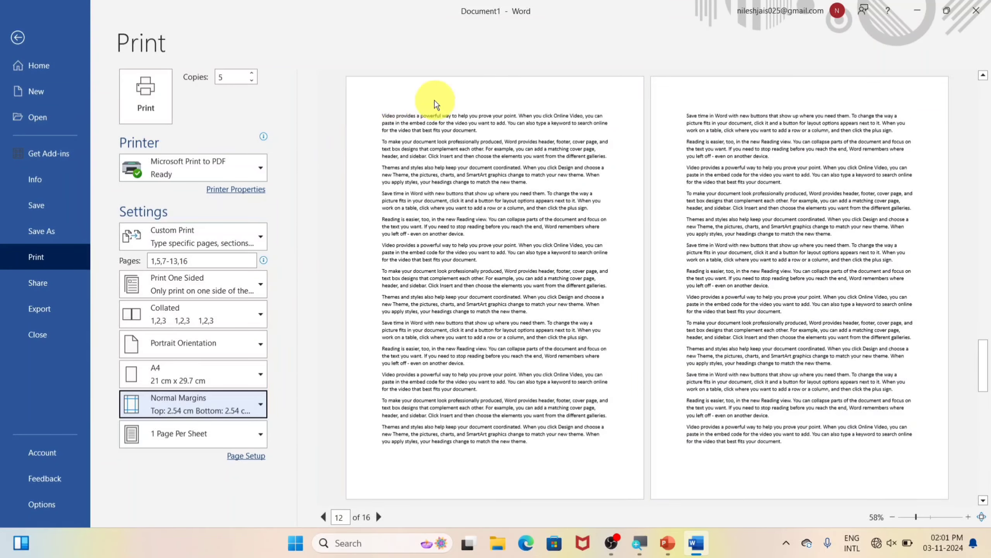
pyautogui.click(218, 414)
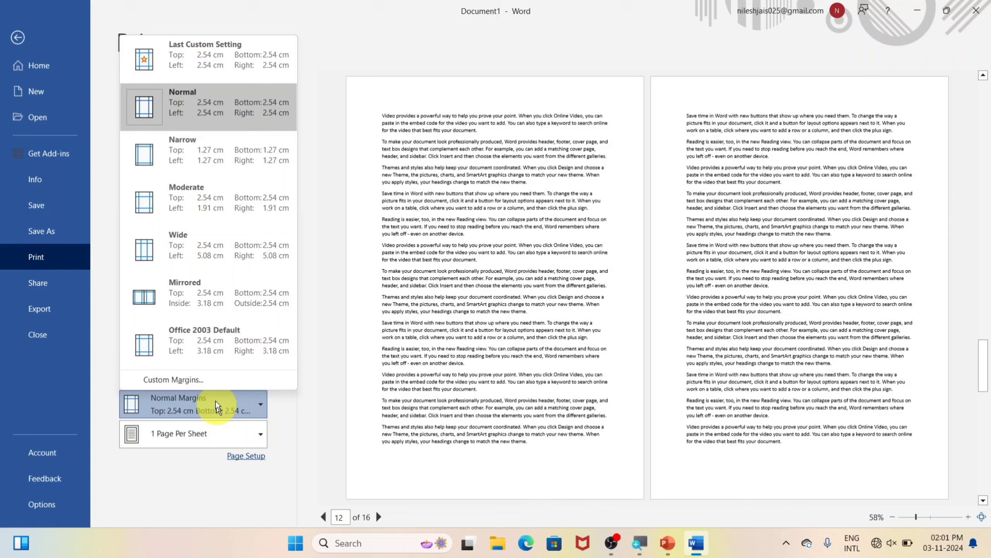
pyautogui.click(199, 380)
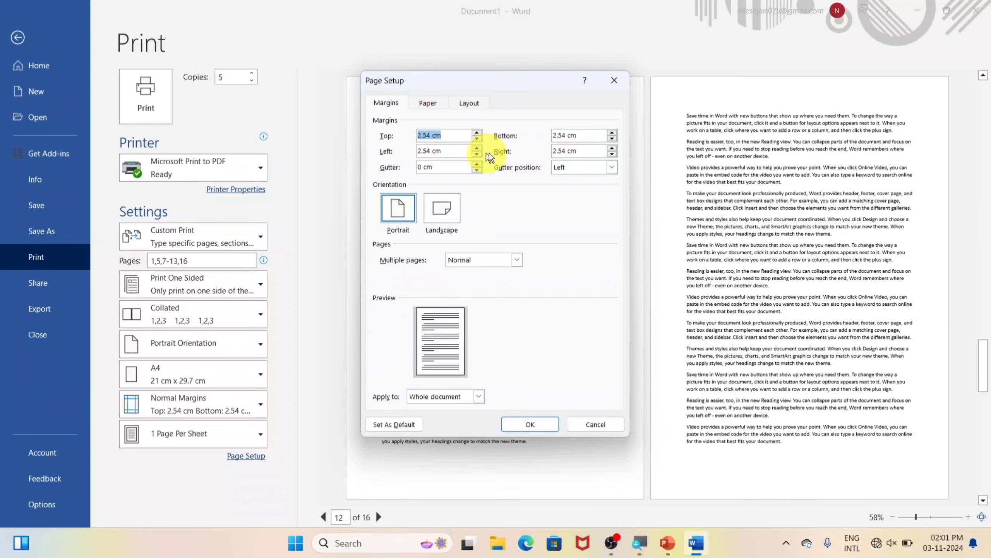
pyautogui.click(593, 427)
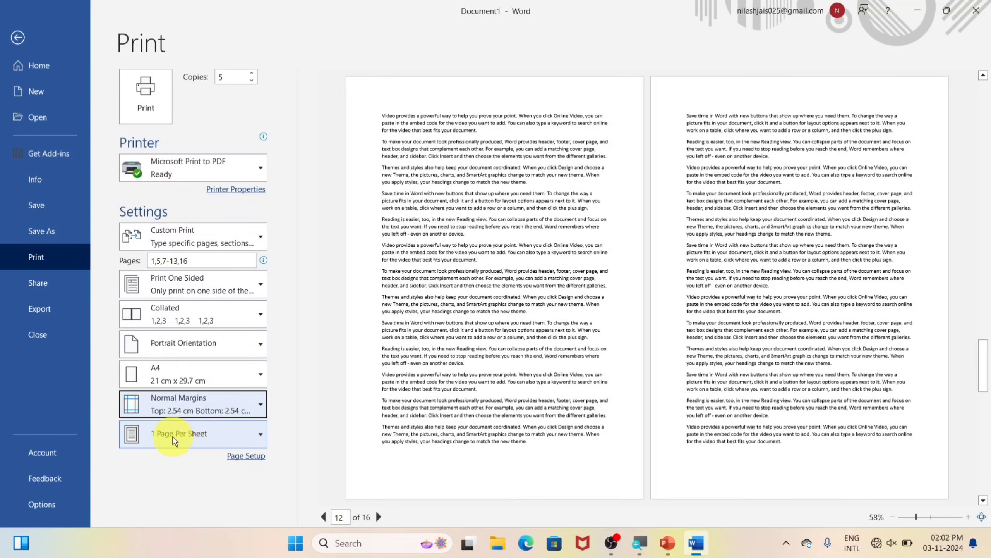
# Preview the printout at 2 pages per sheet, then at 16 pages per sheet
pyautogui.click(204, 438)
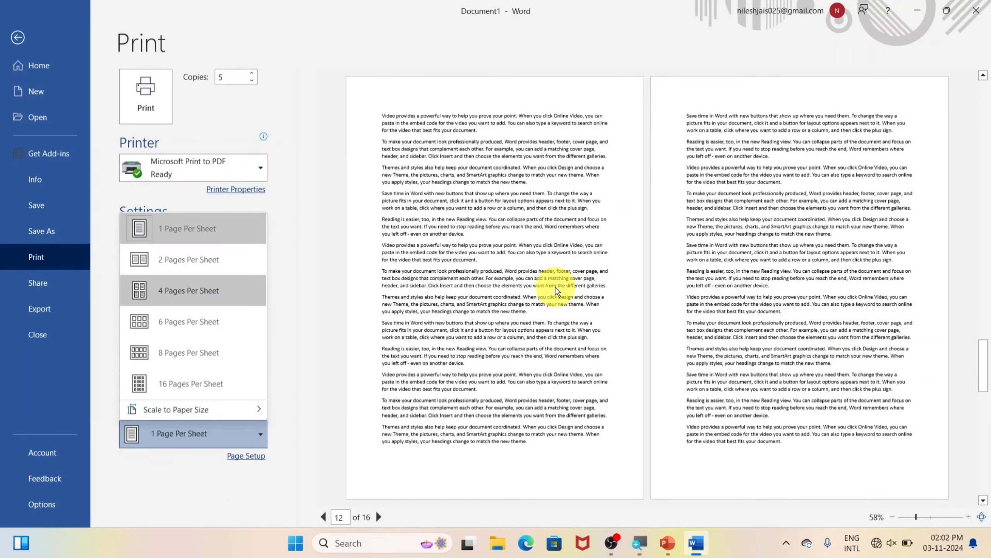
pyautogui.click(152, 267)
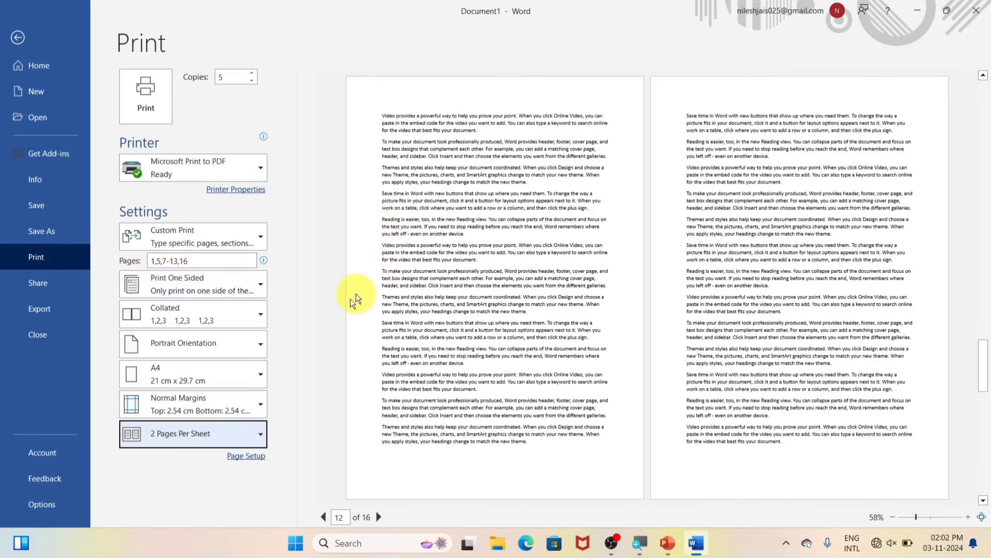
pyautogui.click(181, 433)
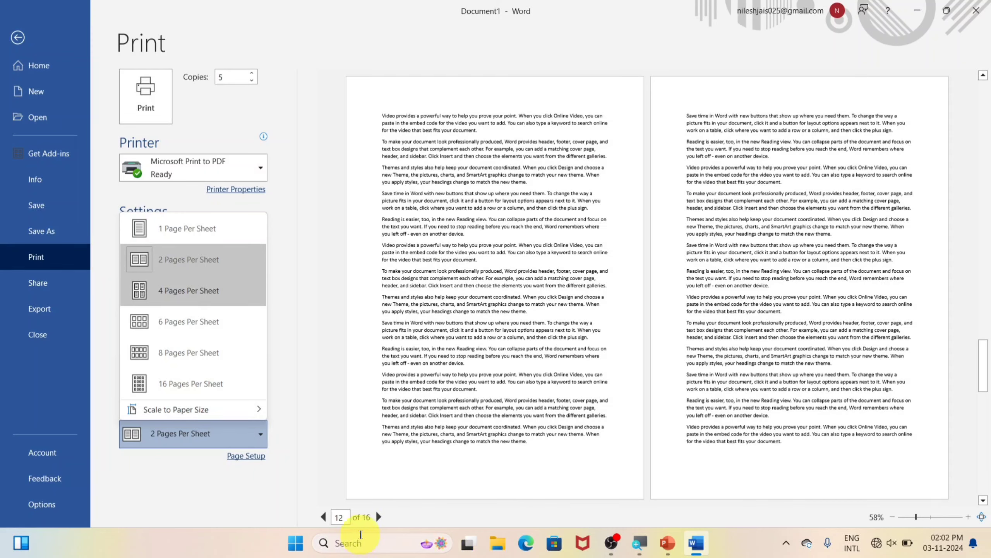
pyautogui.click(378, 516)
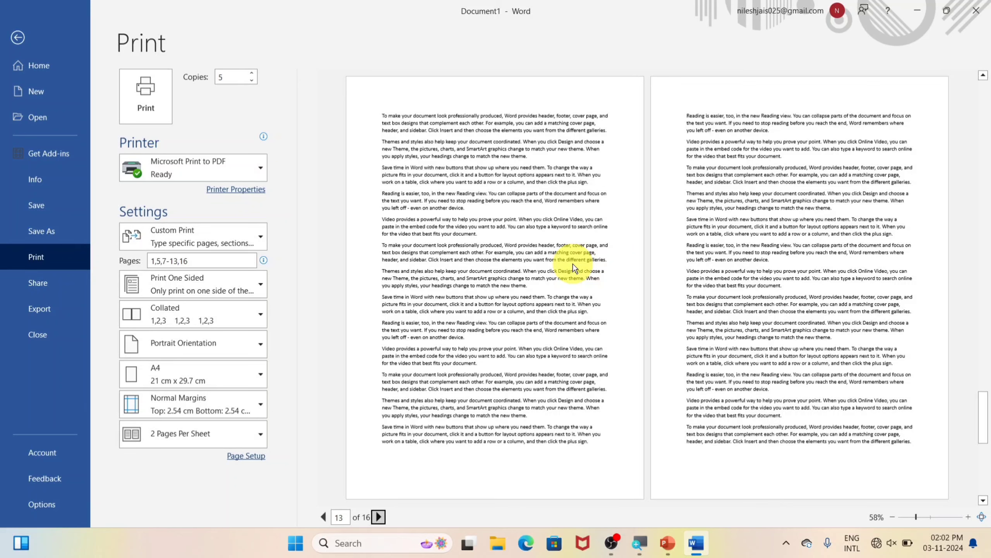
pyautogui.click(190, 429)
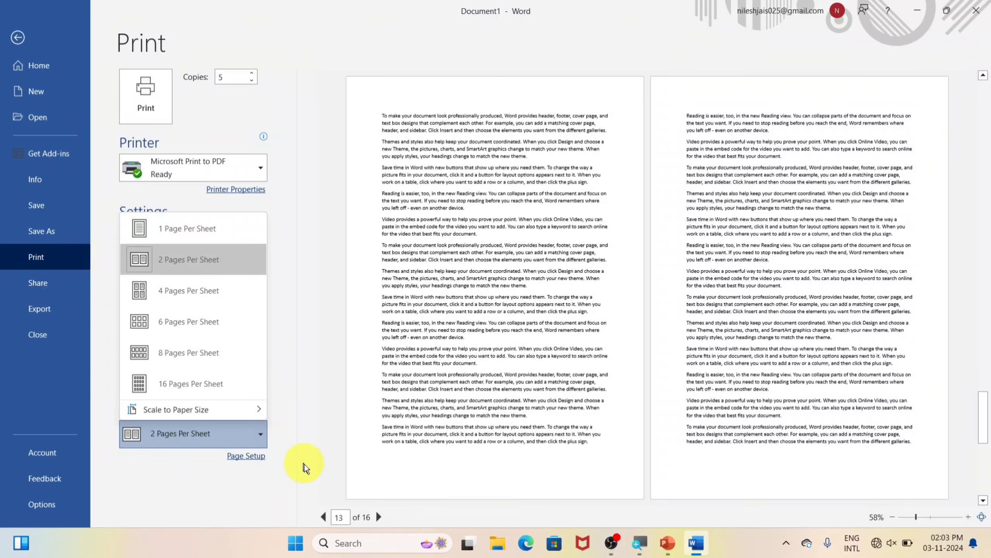
pyautogui.click(221, 385)
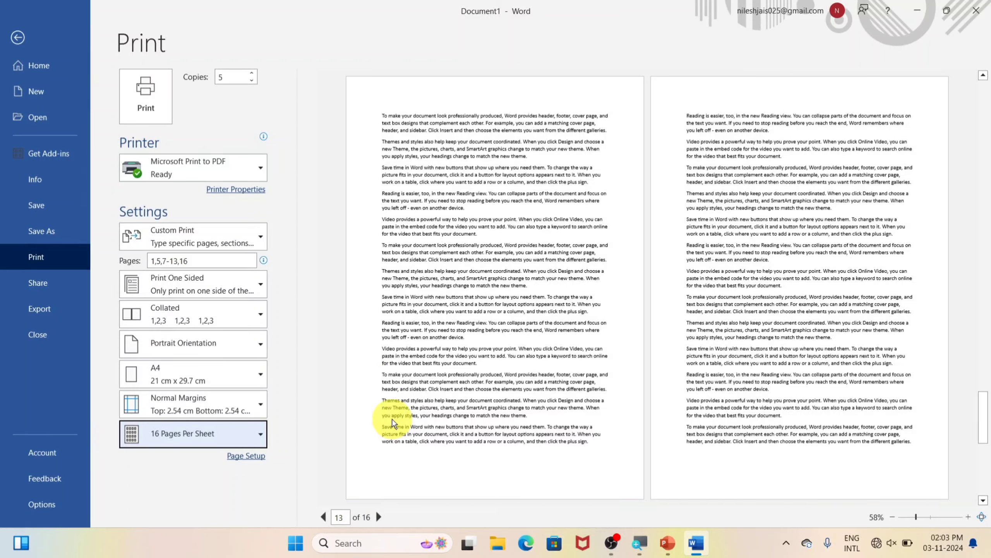
# Scale the printout to A4 paper and return to 1 page per sheet
pyautogui.click(243, 437)
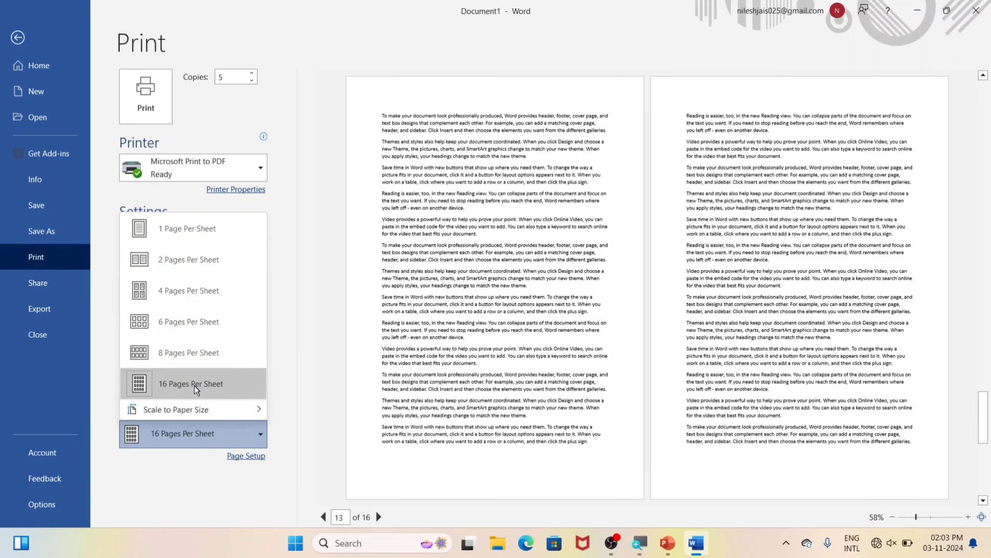
pyautogui.moveTo(169, 410)
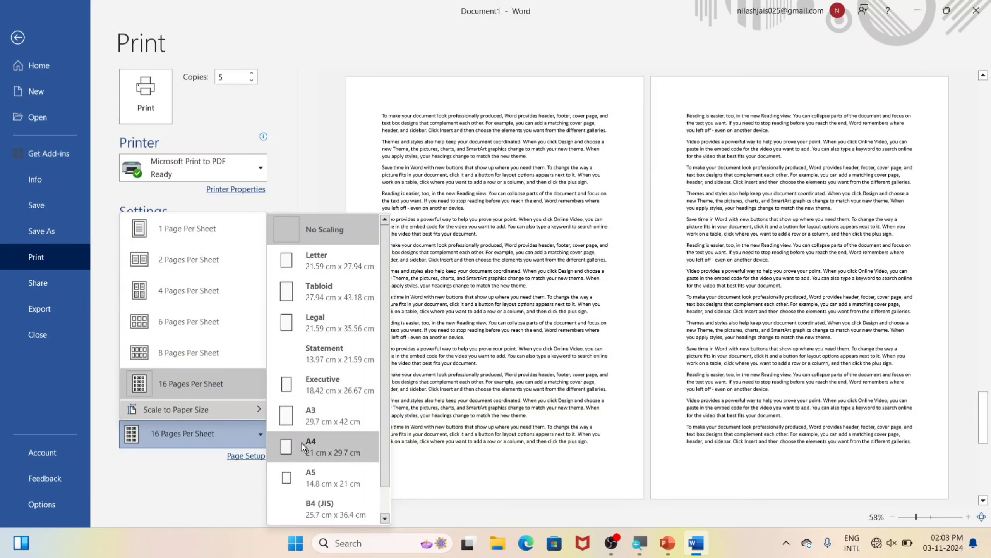
pyautogui.click(314, 441)
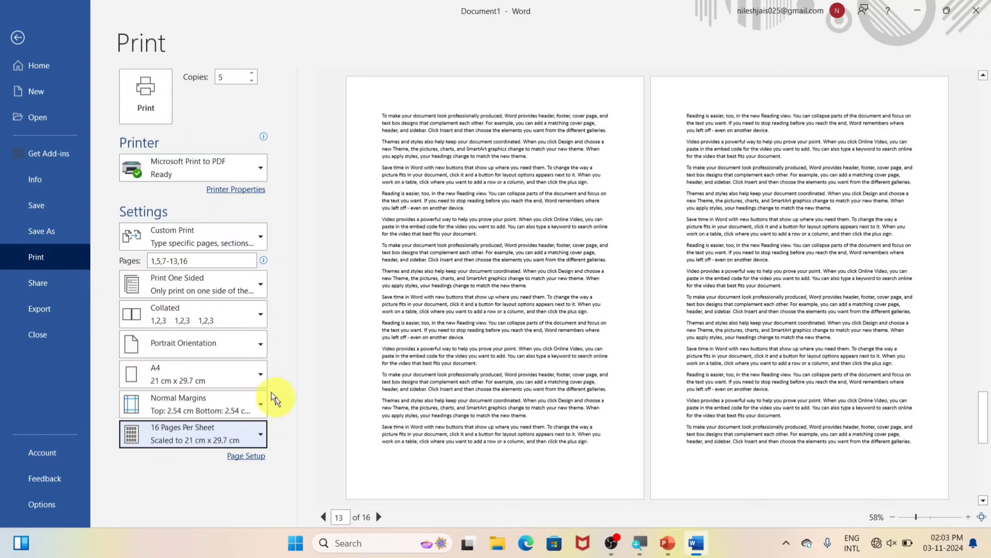
pyautogui.click(206, 446)
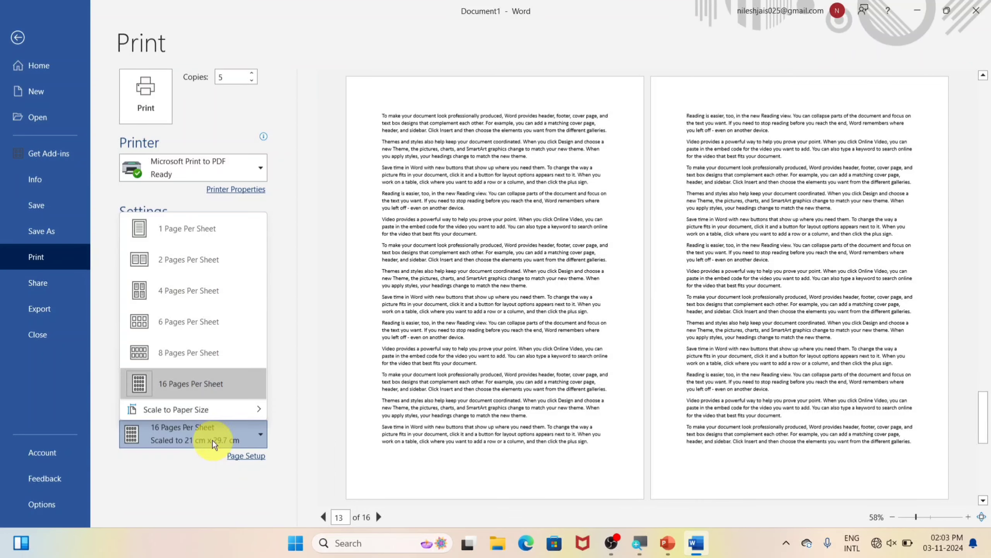
pyautogui.click(201, 233)
# Keep the paper size at A4, 21 cm x 29.7 cm
pyautogui.click(201, 374)
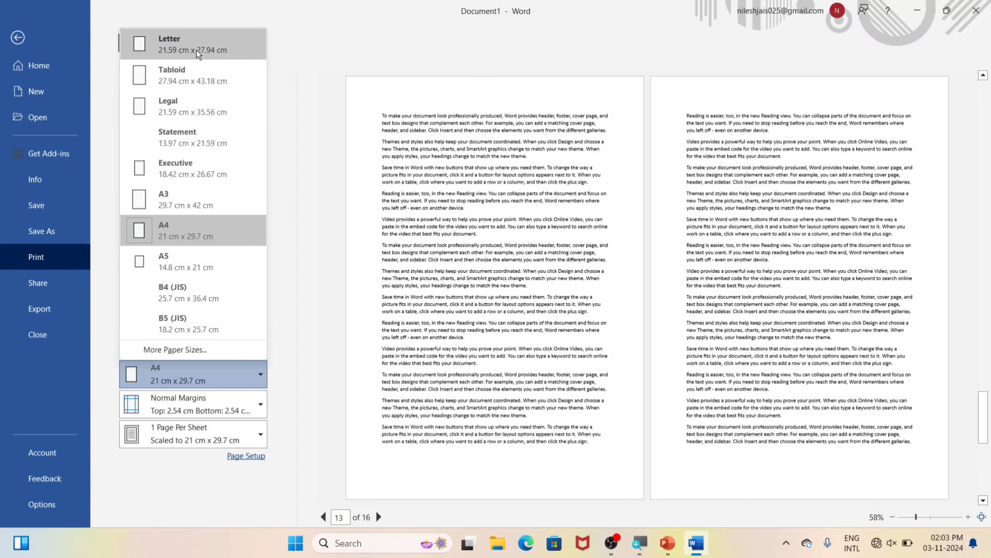
pyautogui.click(183, 234)
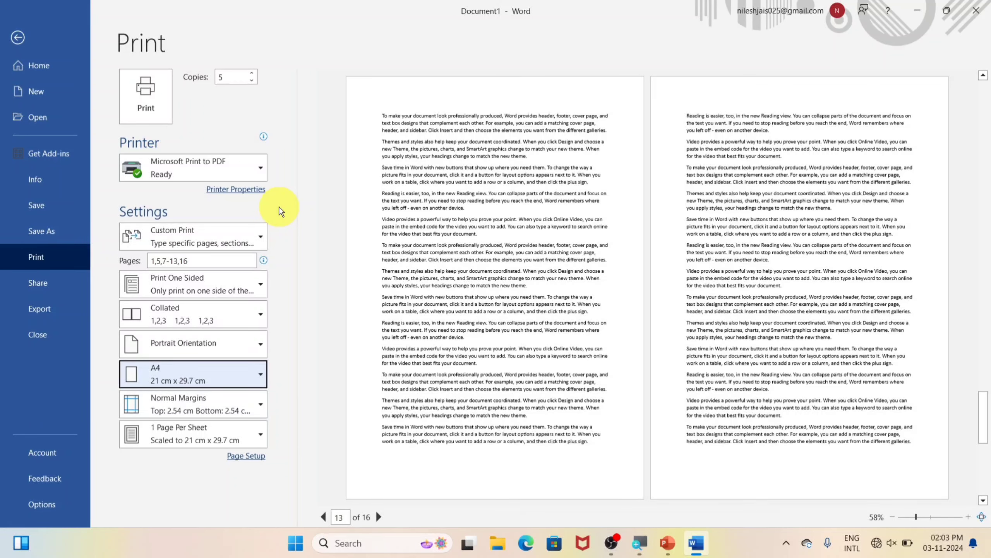
pyautogui.click(253, 373)
pyautogui.click(183, 235)
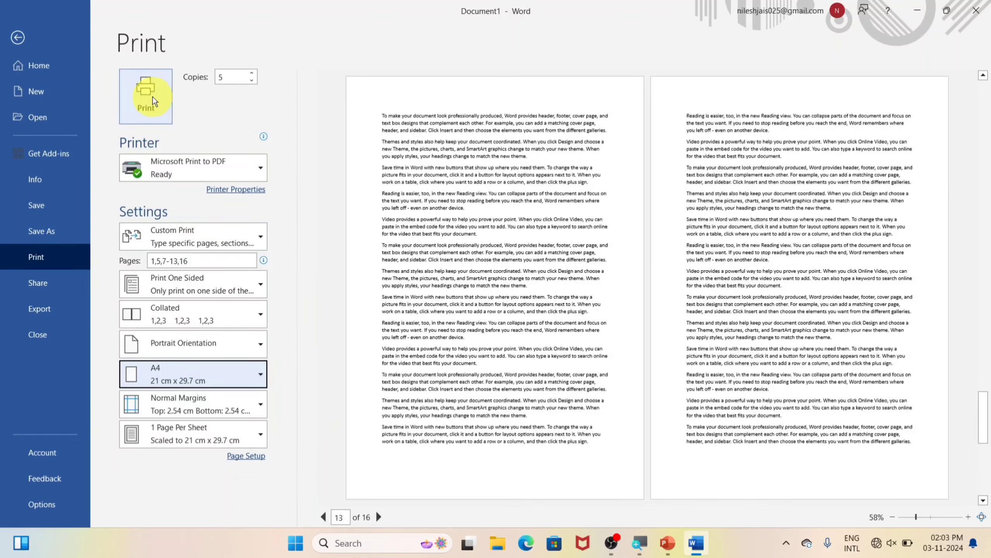
# In Page Setup, review the Paper and Layout tabs, cancel Line Numbers, and open Borders
pyautogui.click(245, 457)
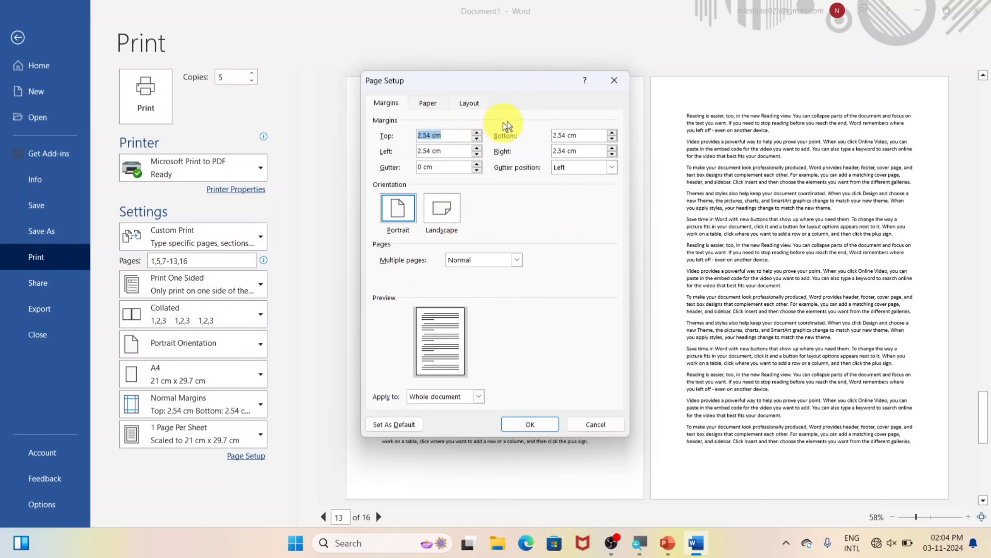
pyautogui.click(428, 103)
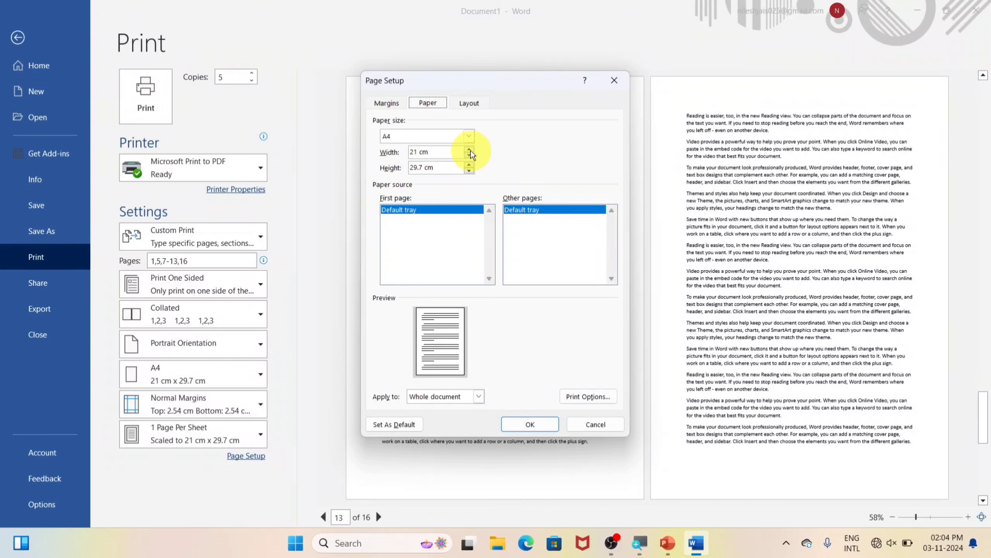
pyautogui.click(470, 102)
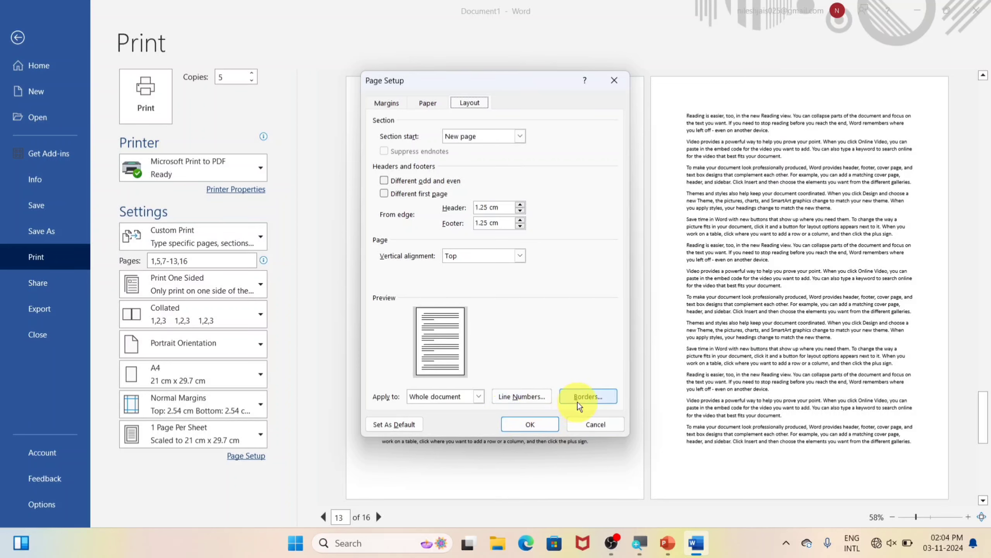
pyautogui.click(523, 397)
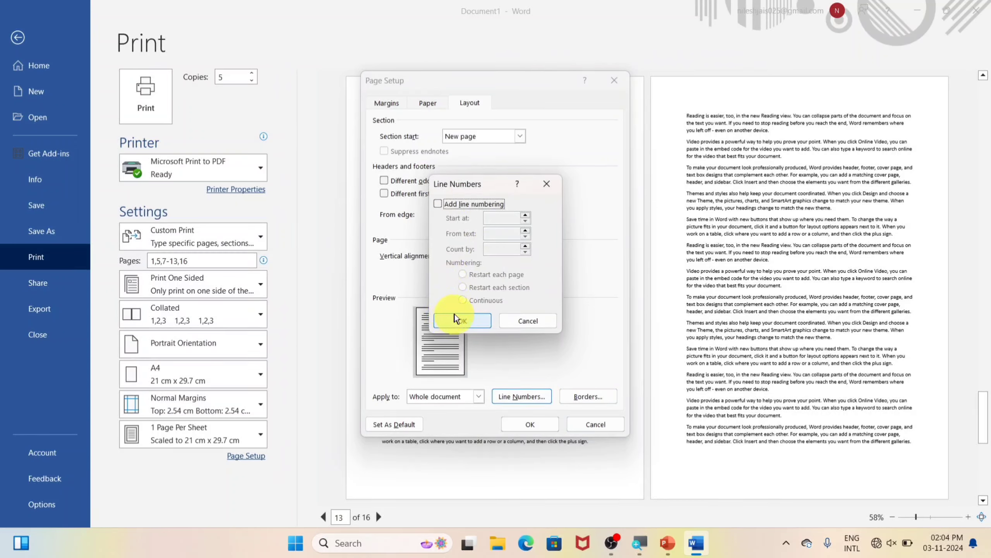
pyautogui.click(525, 323)
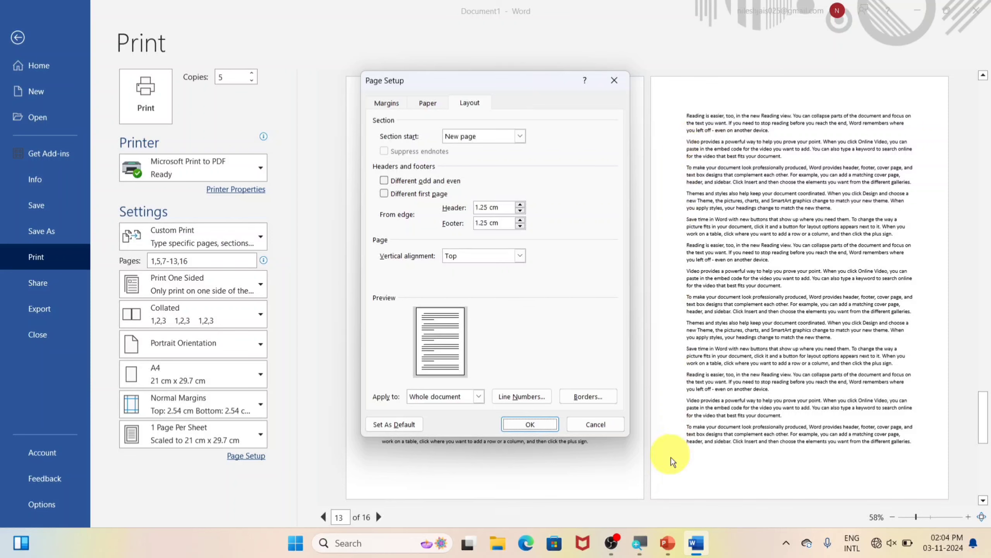
pyautogui.click(595, 397)
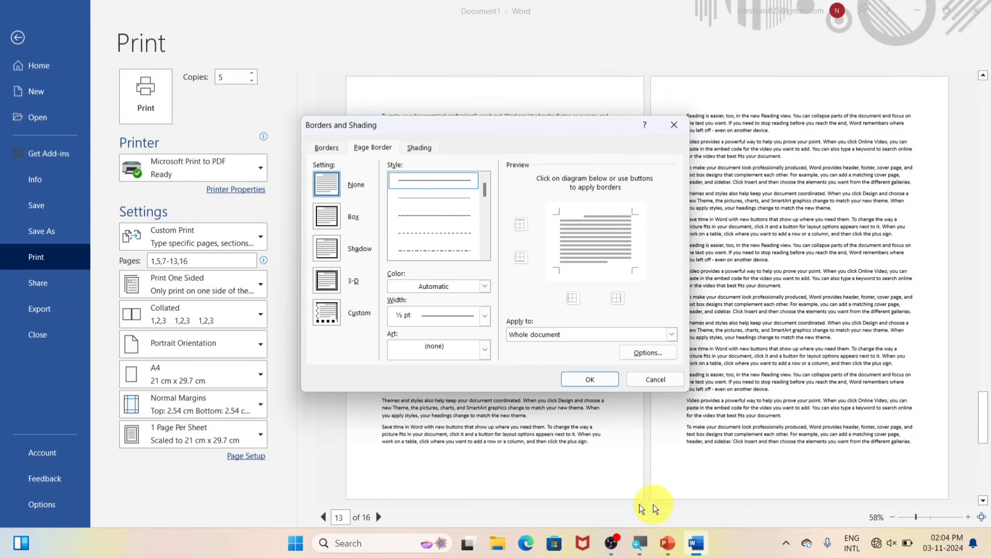
# Cancel Borders and Shading, then open and cancel Design > Page Borders without adding a border
pyautogui.scroll(-3, 443, 202)
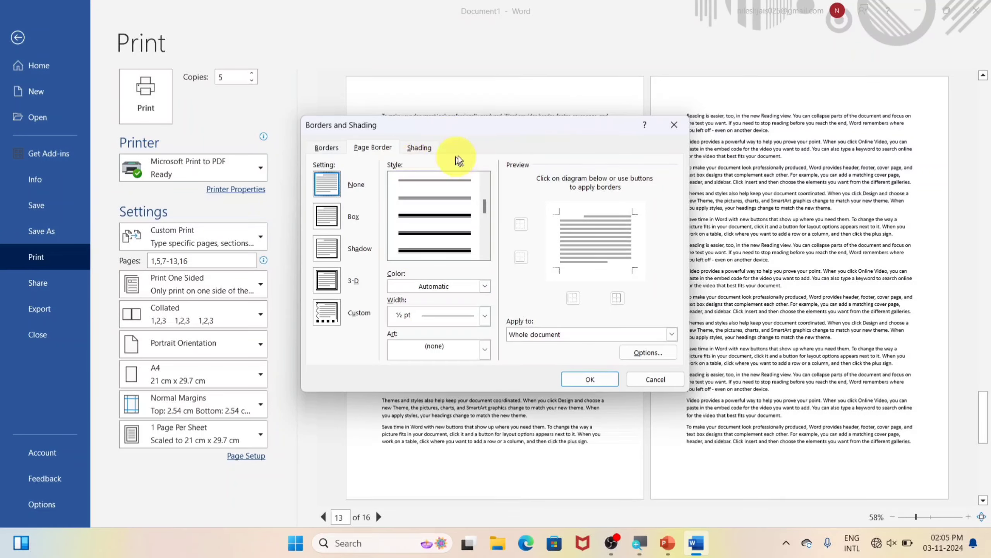
pyautogui.click(655, 379)
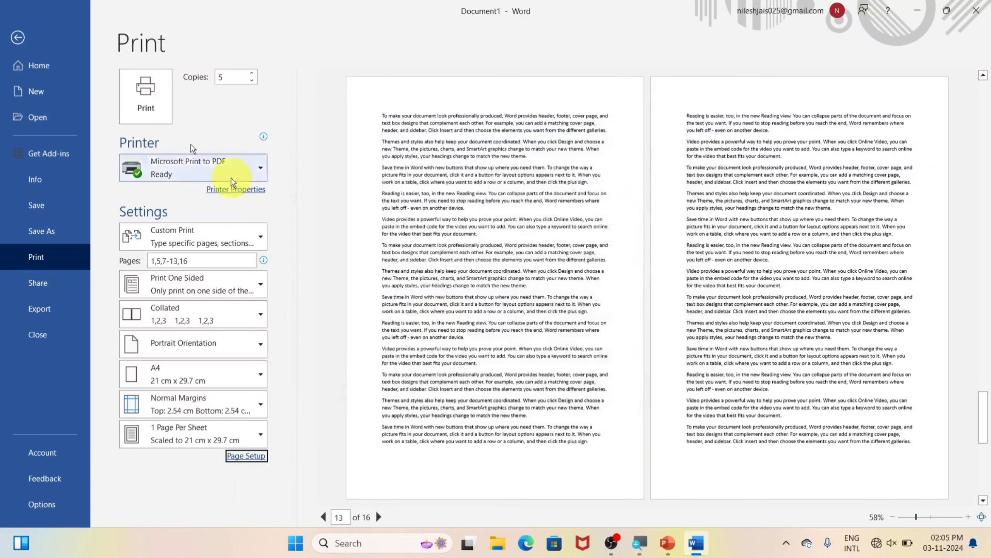
pyautogui.click(18, 36)
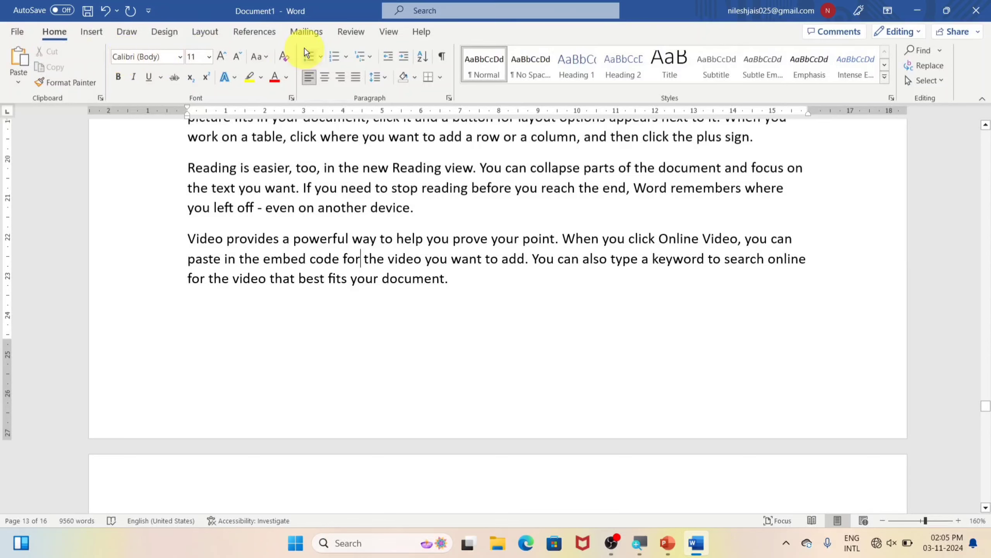
pyautogui.click(164, 32)
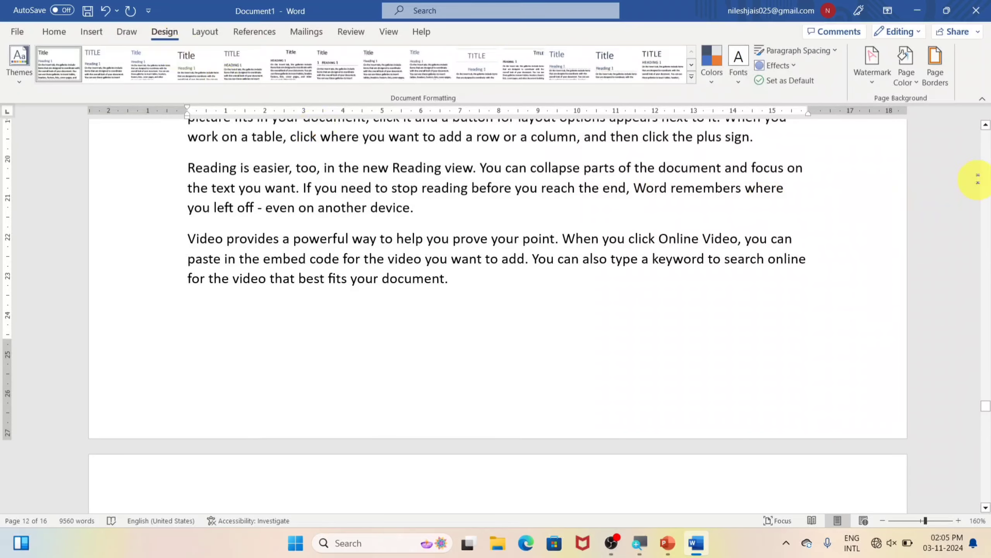
pyautogui.click(934, 59)
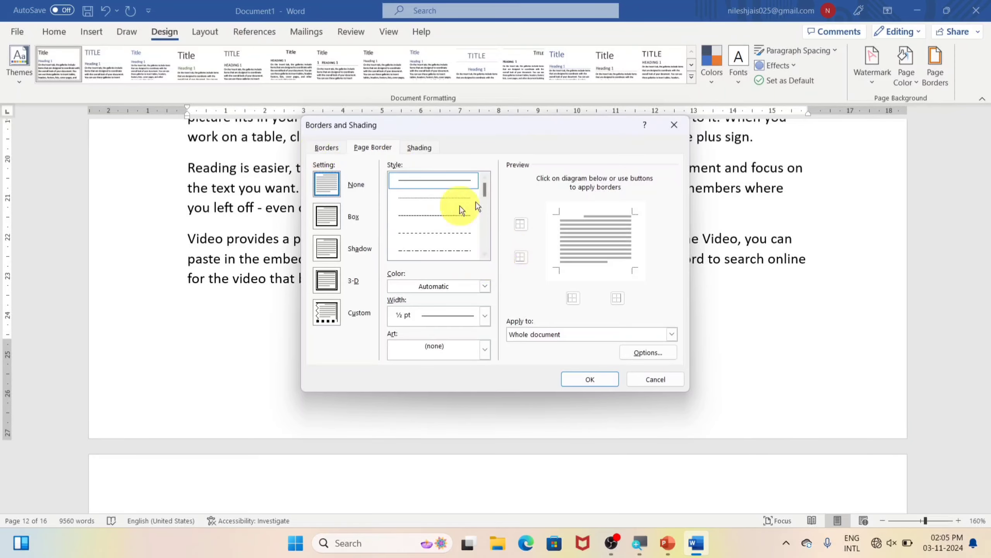
pyautogui.click(648, 377)
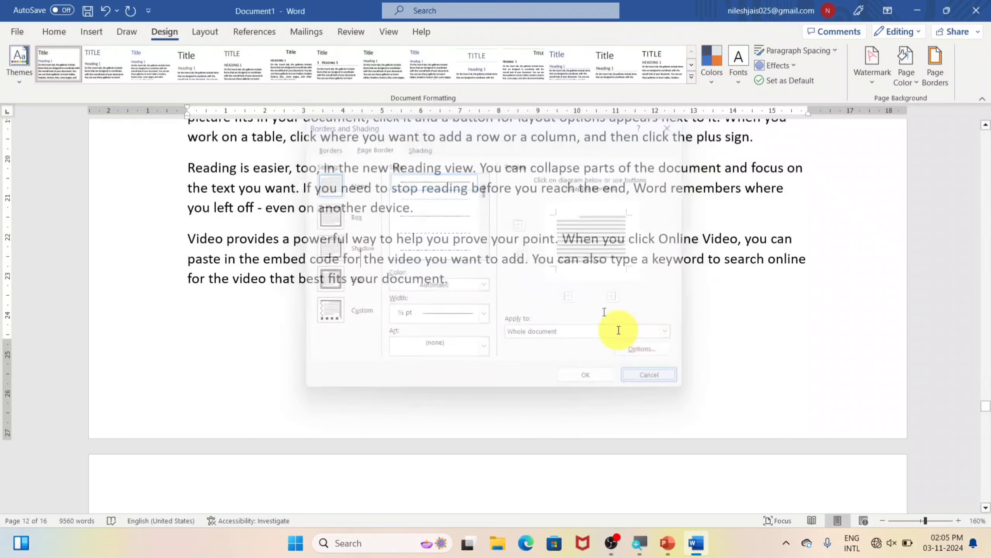
# Dismiss the Layout Line Numbers choices unchanged and go to the File backstage home page
pyautogui.click(195, 38)
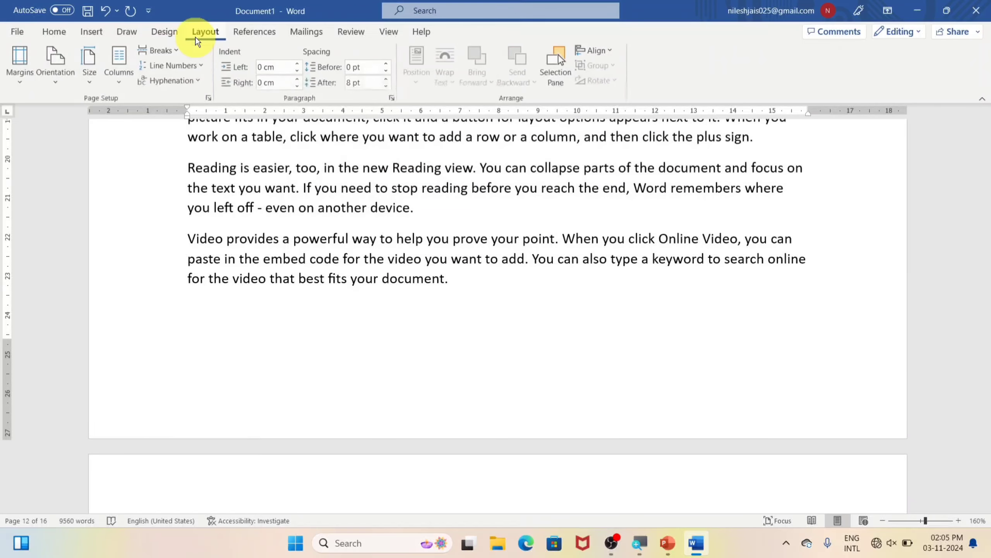
pyautogui.click(184, 67)
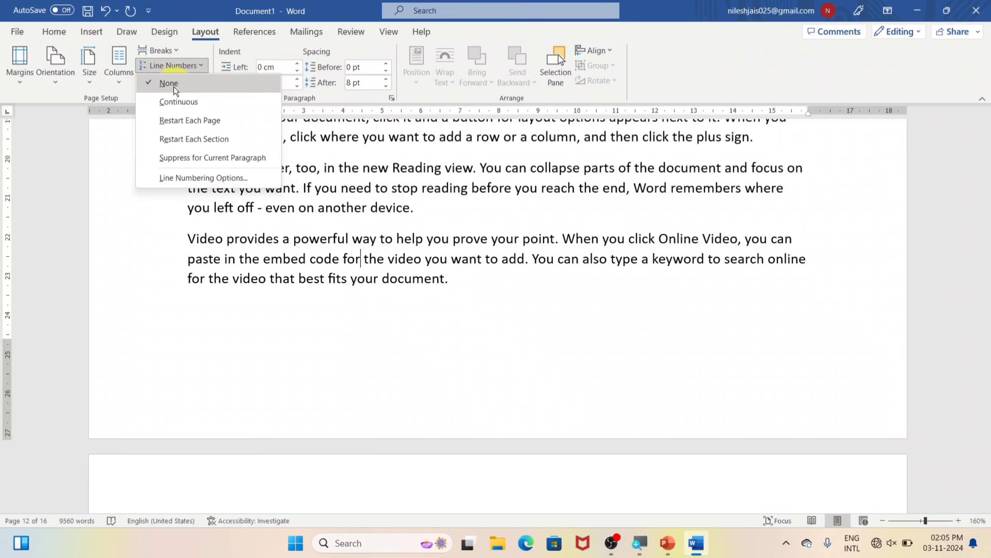
pyautogui.click(174, 304)
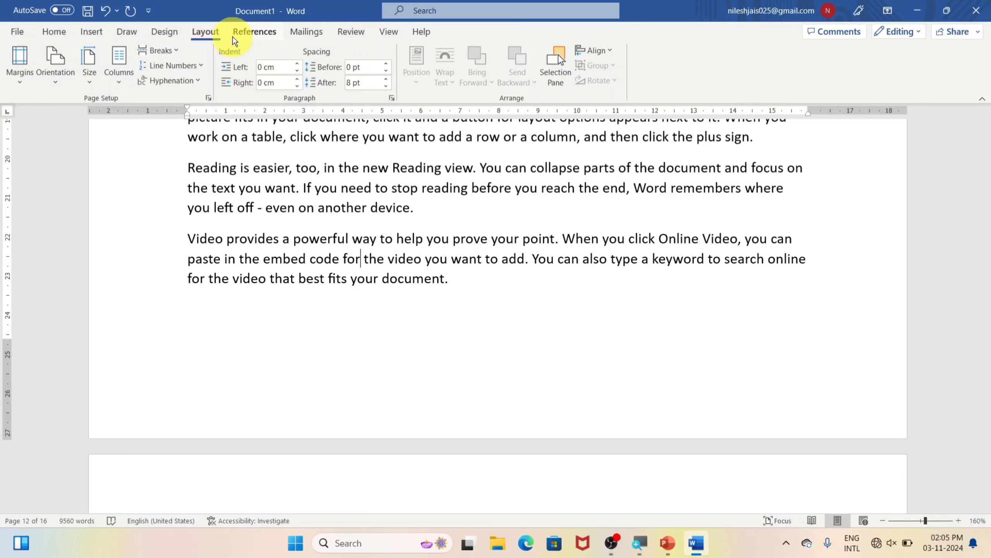
pyautogui.click(17, 33)
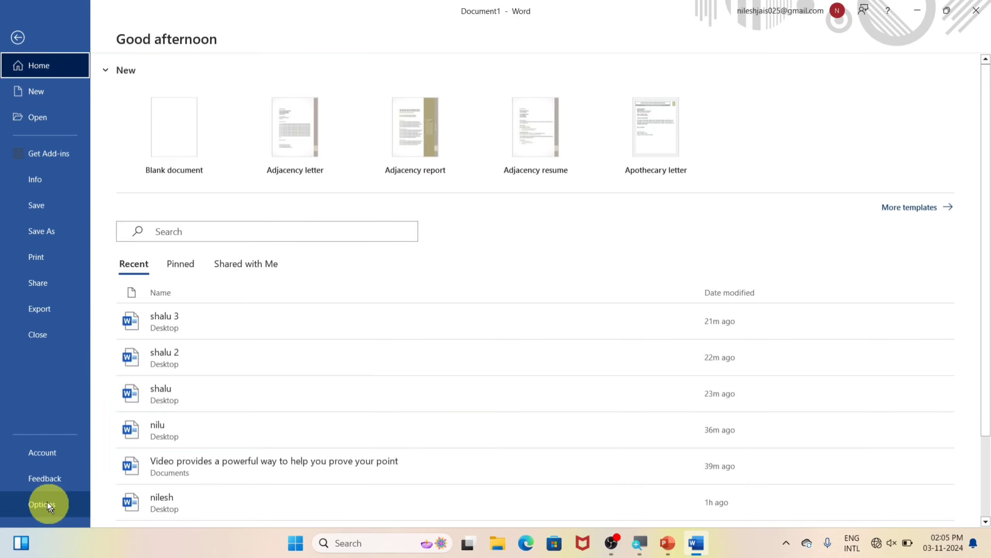
pyautogui.click(43, 258)
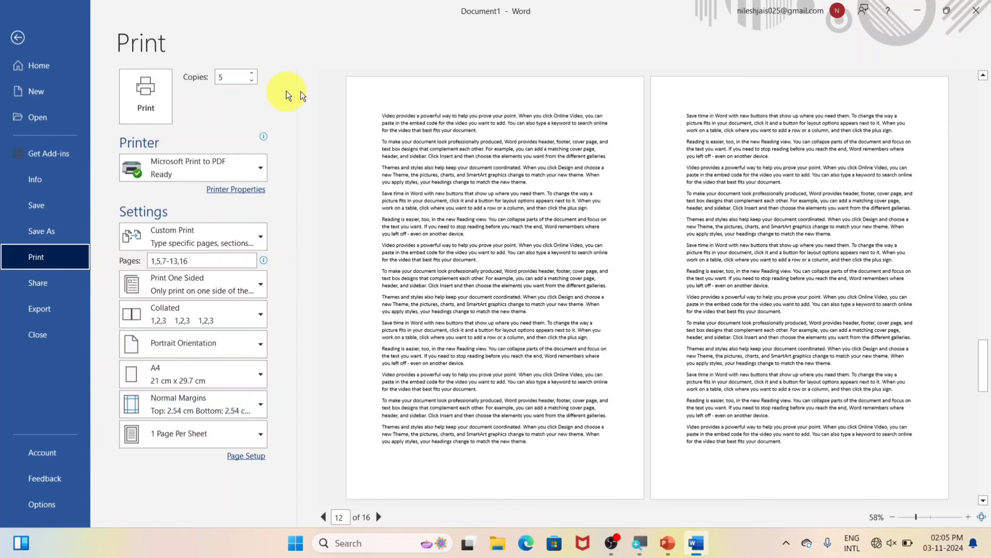
pyautogui.click(49, 290)
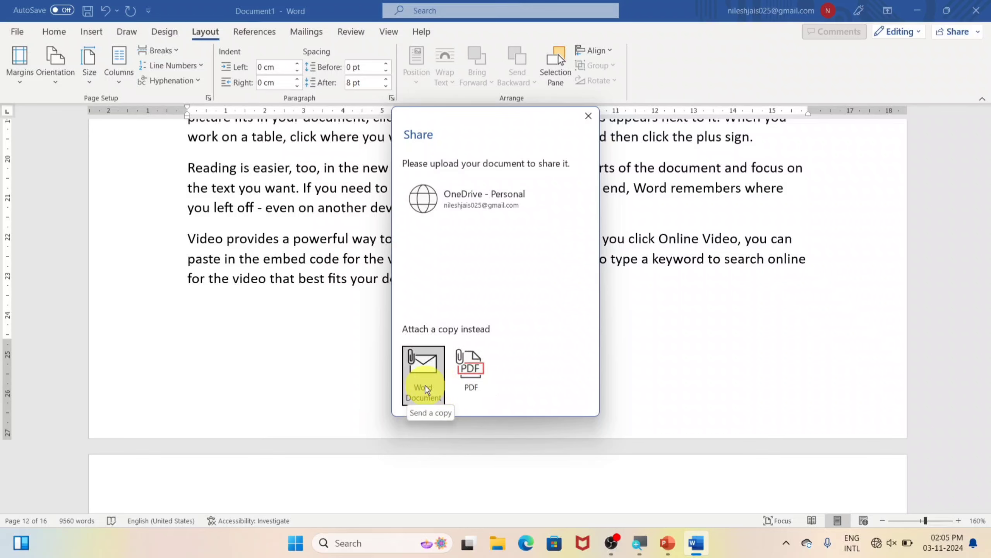
pyautogui.click(588, 115)
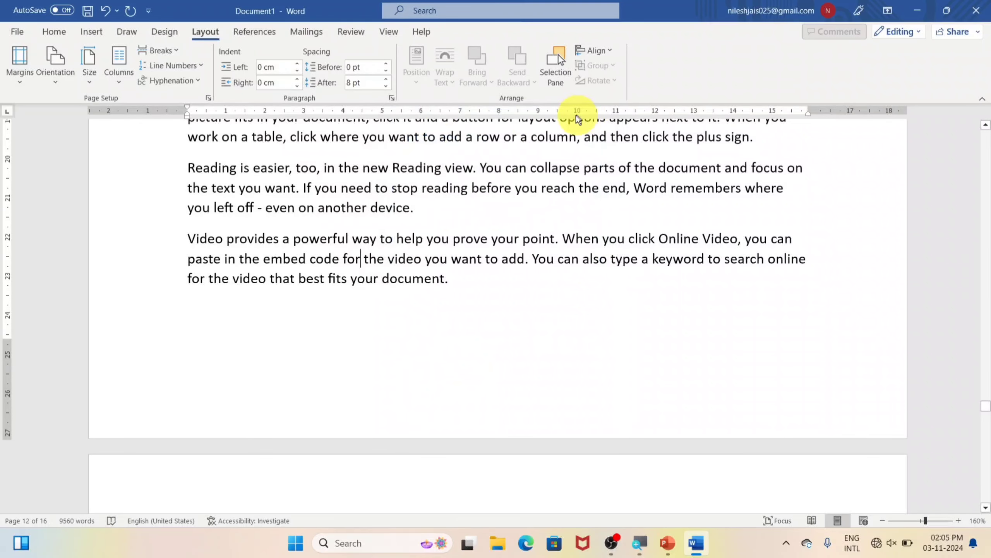
pyautogui.click(14, 32)
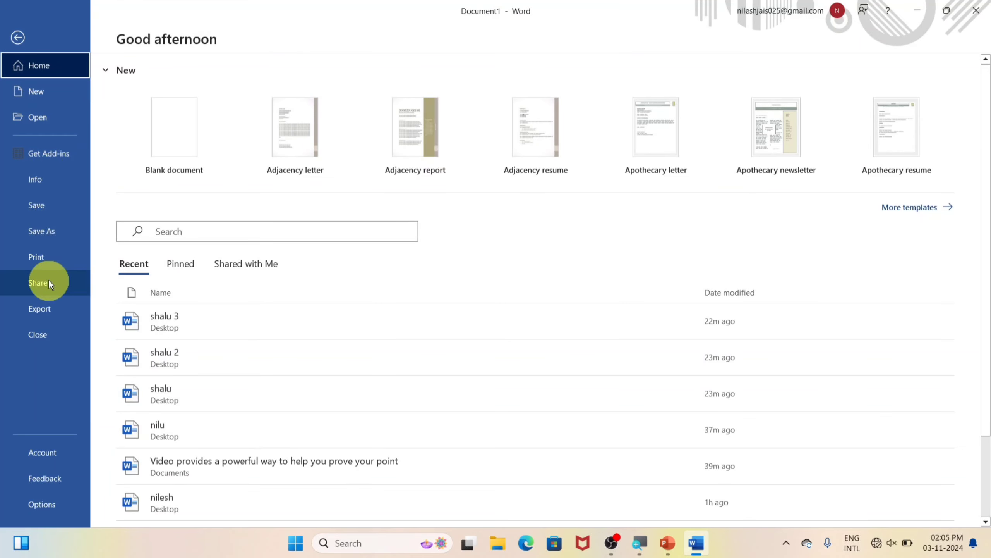
# Choose Export > Create PDF/XPS to bring up the Publish as PDF or XPS dialog
pyautogui.click(47, 307)
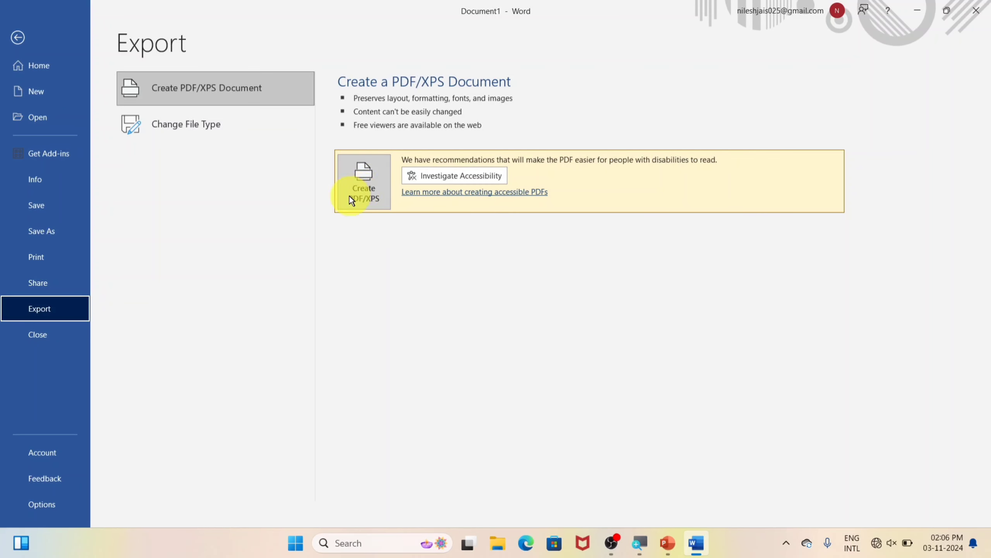
pyautogui.click(371, 181)
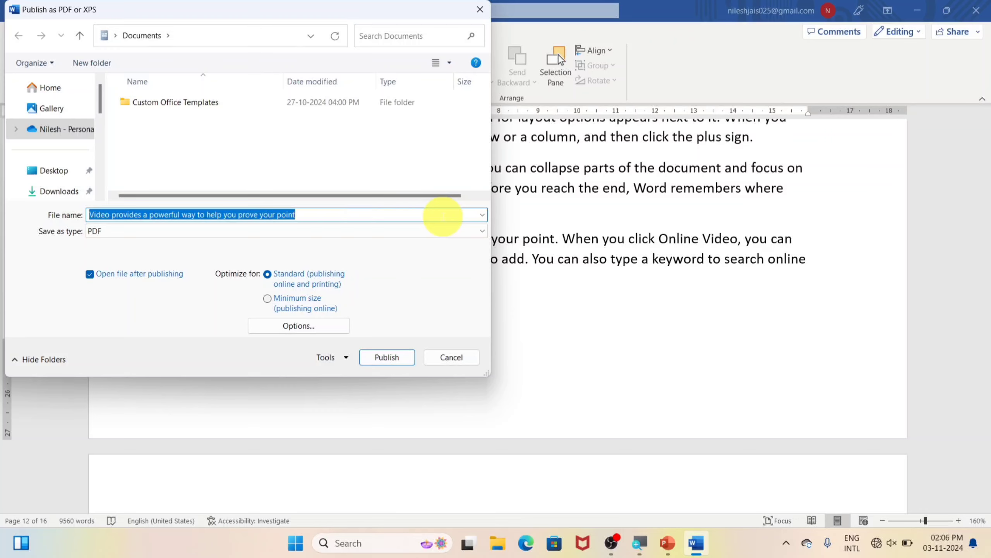
# Name the file 'one', target the Desktop, keep the type as PDF after trying XPS, and publish
pyautogui.write('one')
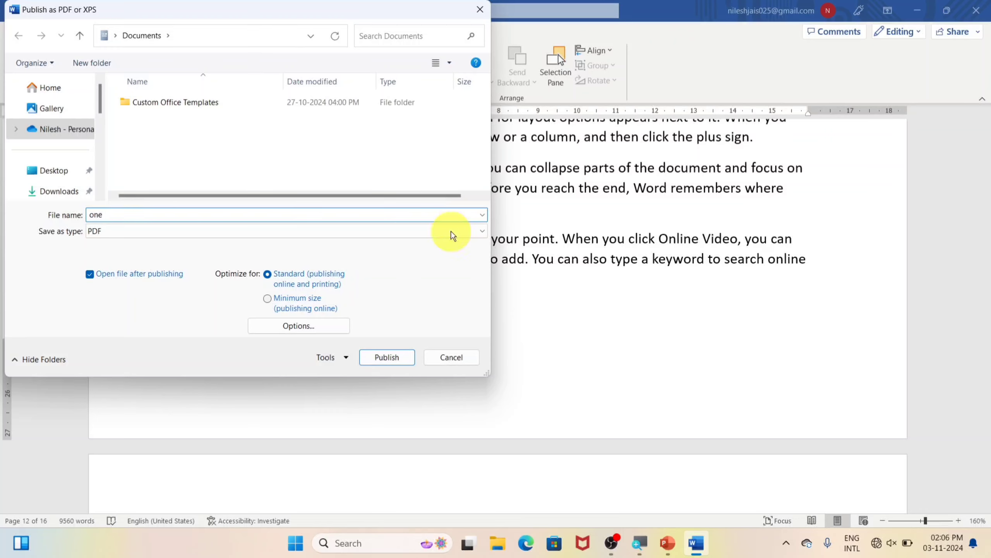
pyautogui.click(59, 171)
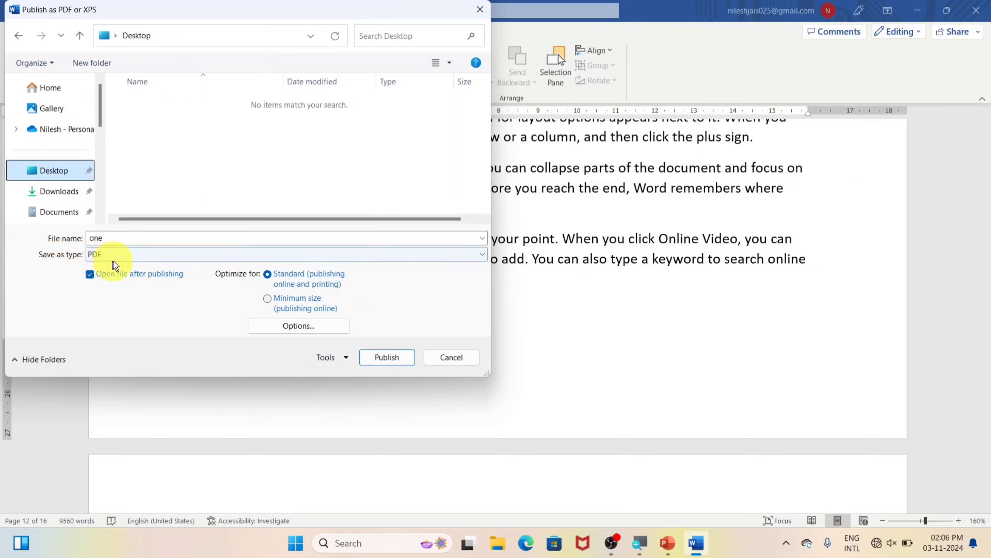
pyautogui.click(201, 259)
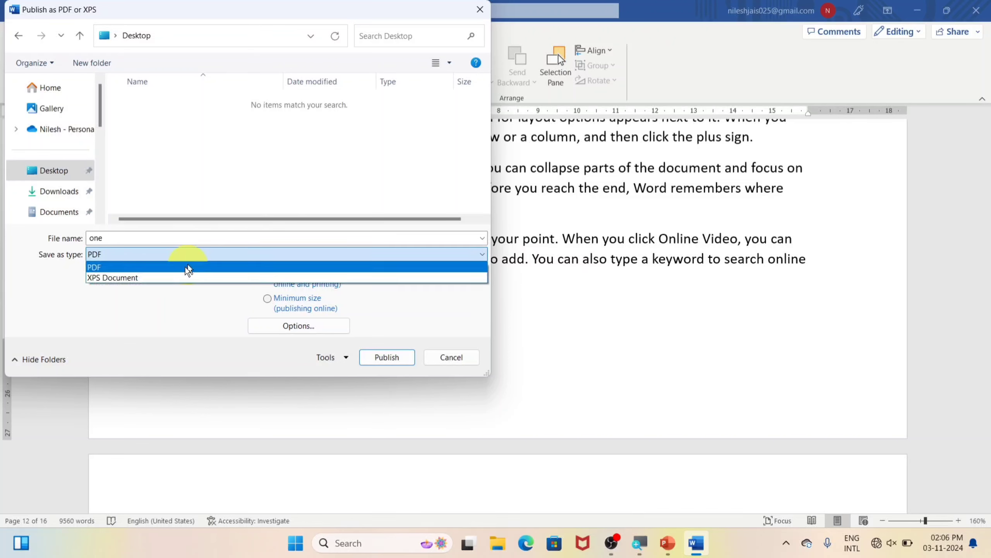
pyautogui.click(155, 277)
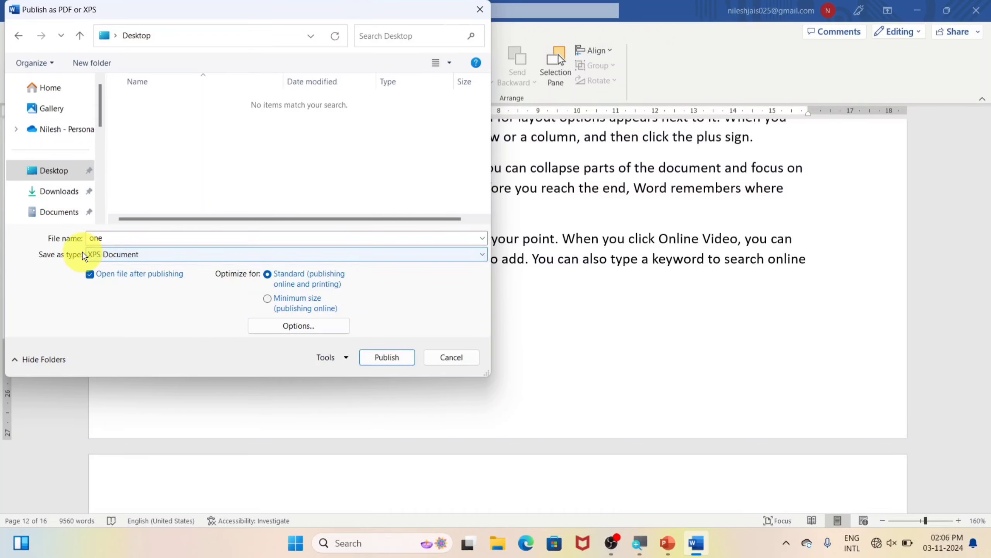
pyautogui.click(125, 254)
pyautogui.click(98, 268)
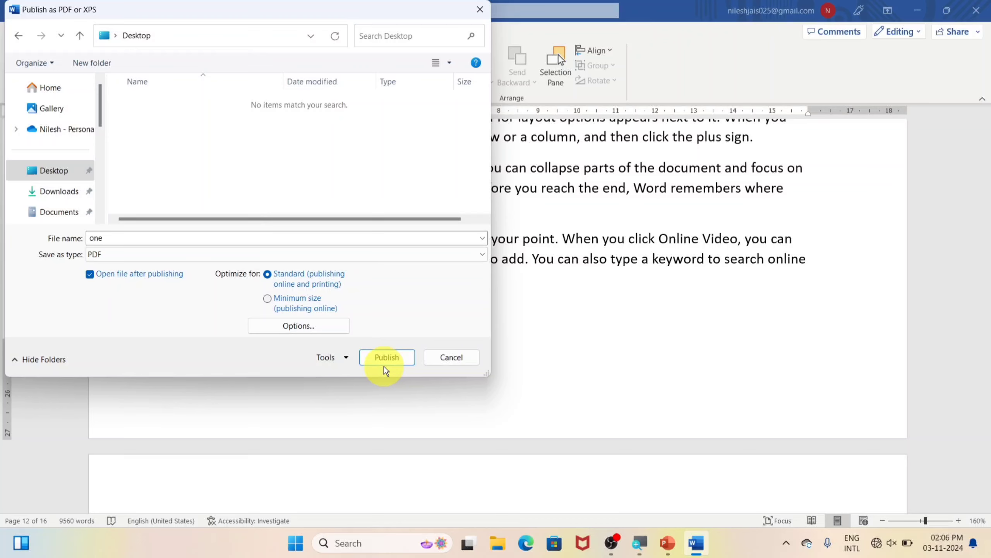
pyautogui.click(384, 365)
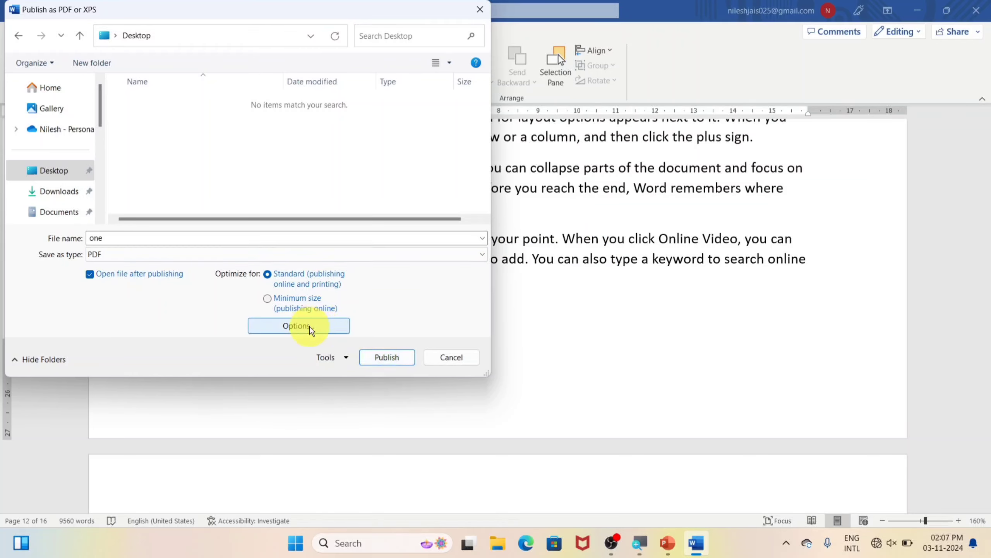
# In the PDF Options, set the page range From 5 To 10
pyautogui.click(310, 326)
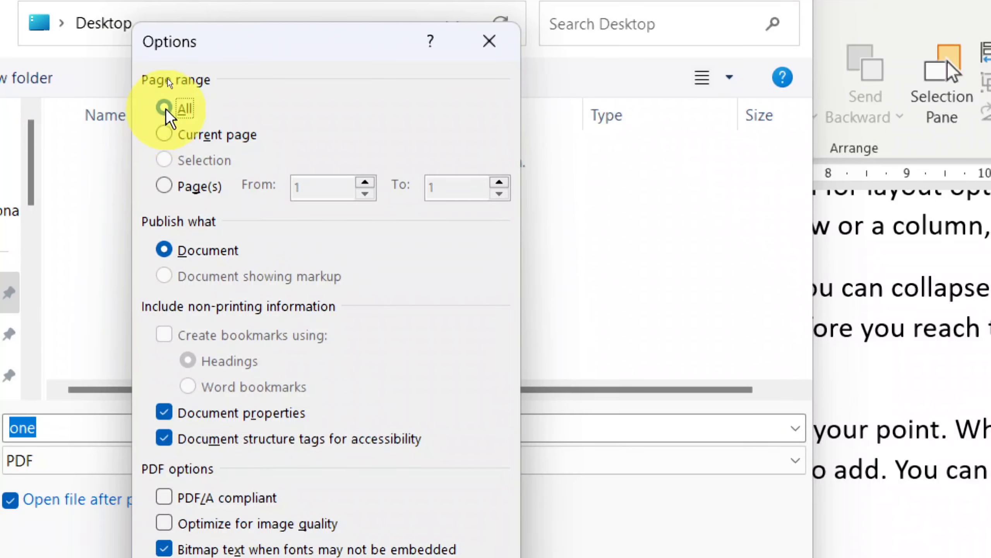
pyautogui.click(165, 135)
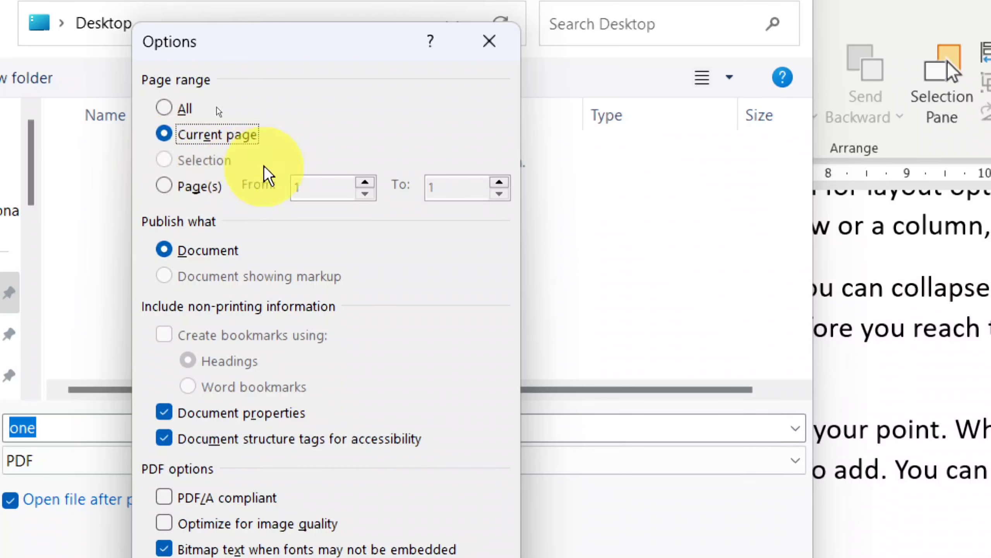
pyautogui.click(167, 188)
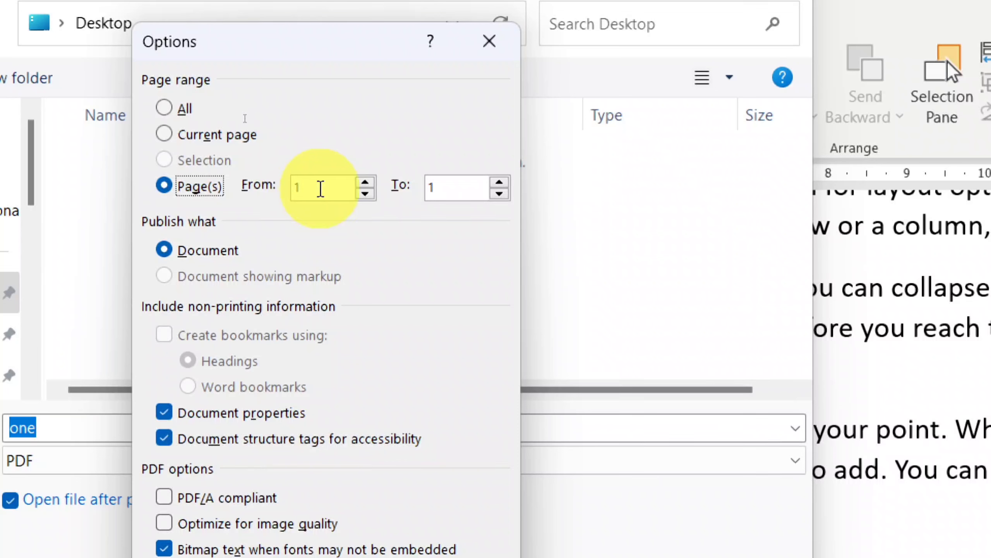
pyautogui.doubleClick(318, 188)
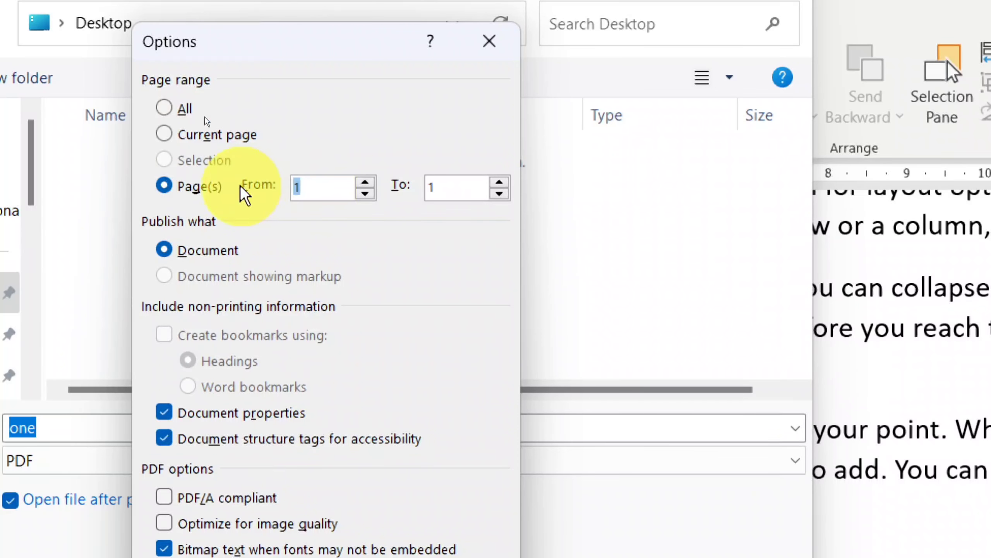
pyautogui.write('5')
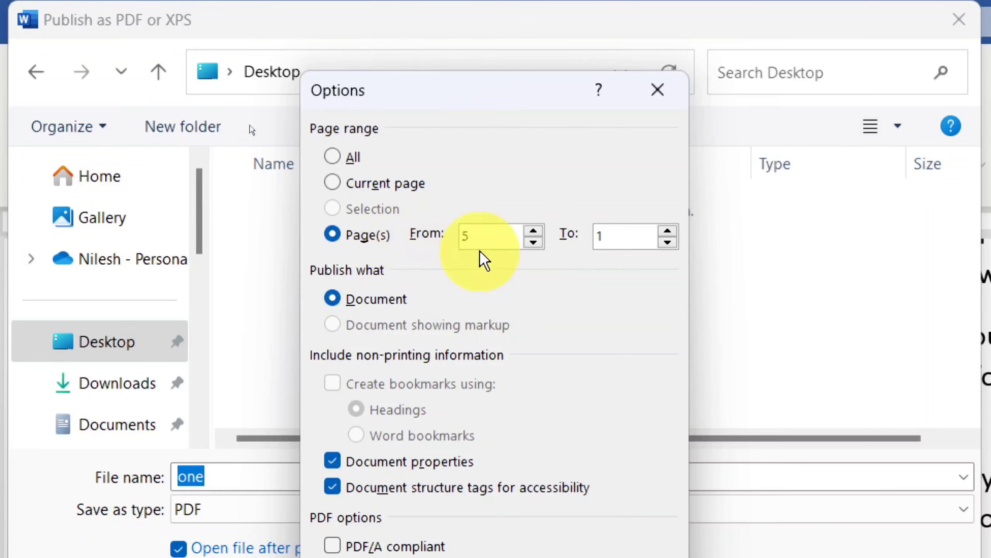
pyautogui.doubleClick(463, 190)
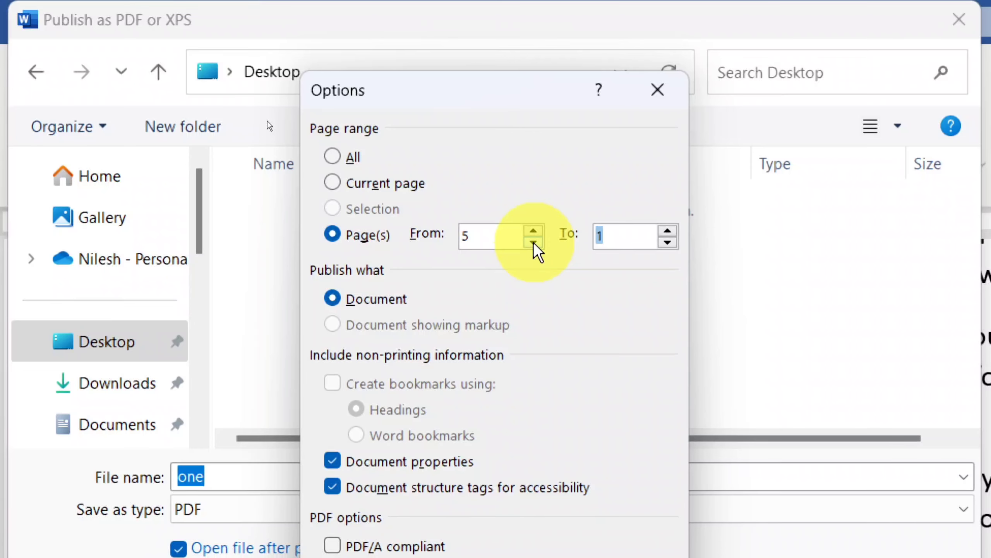
pyautogui.write('10')
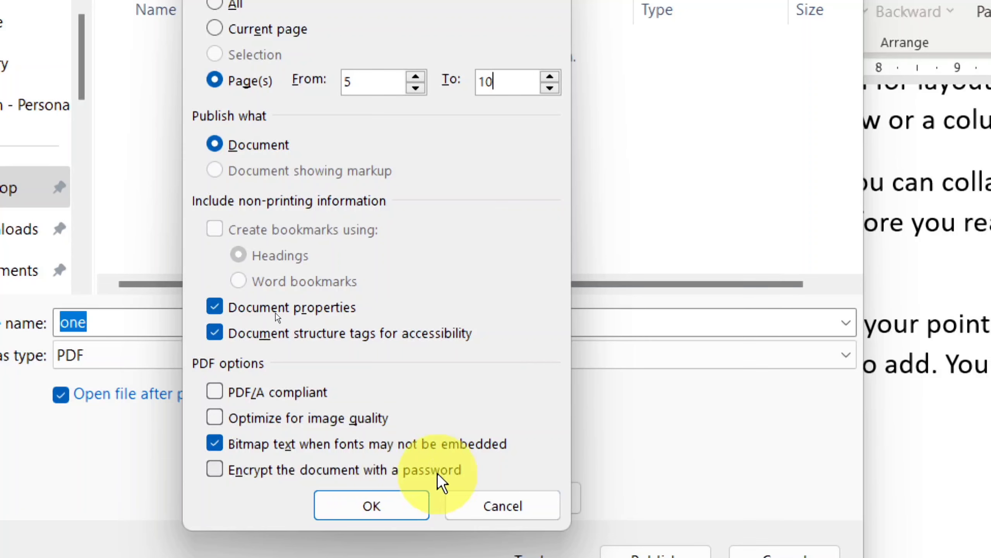
# Enable password encryption for the PDF, then enter and confirm the password
pyautogui.click(221, 471)
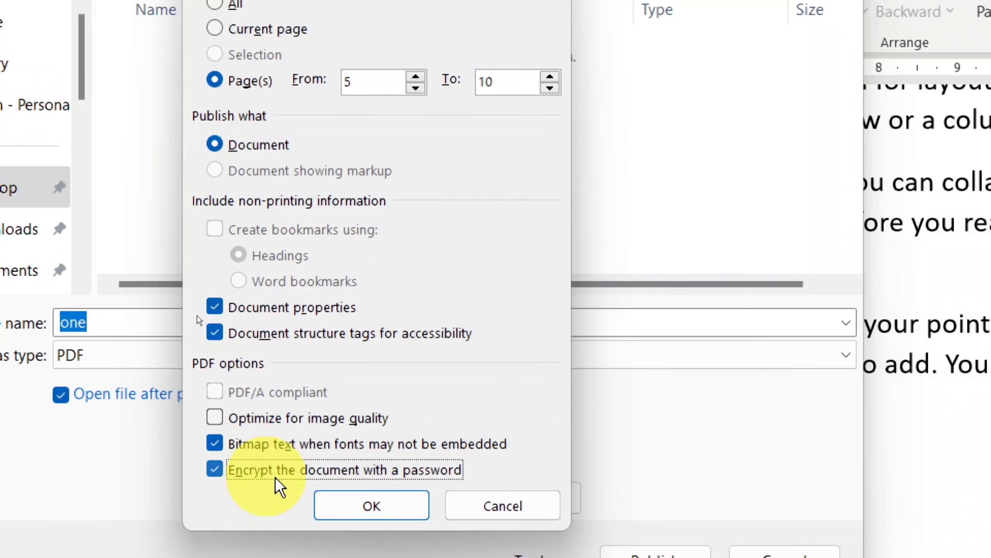
pyautogui.click(367, 507)
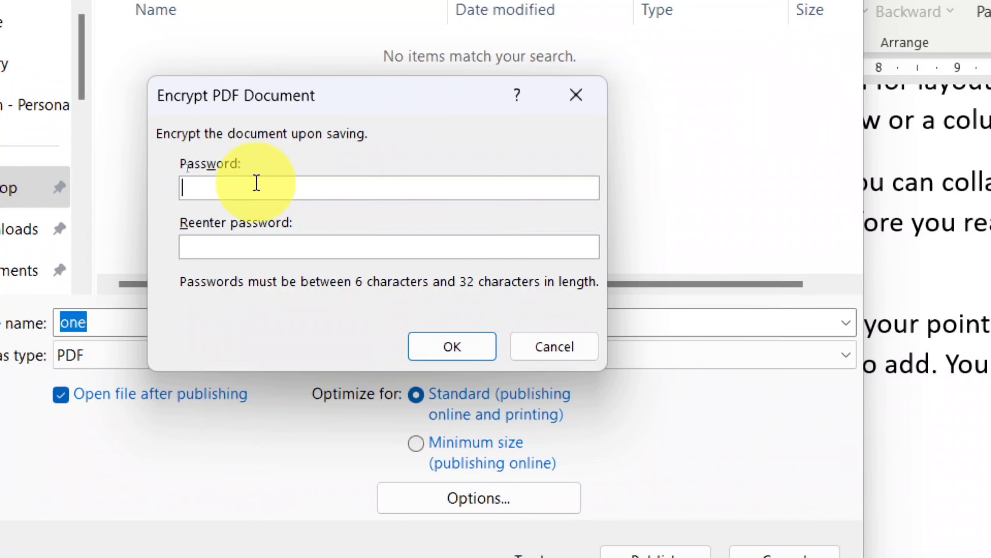
pyautogui.write('**')
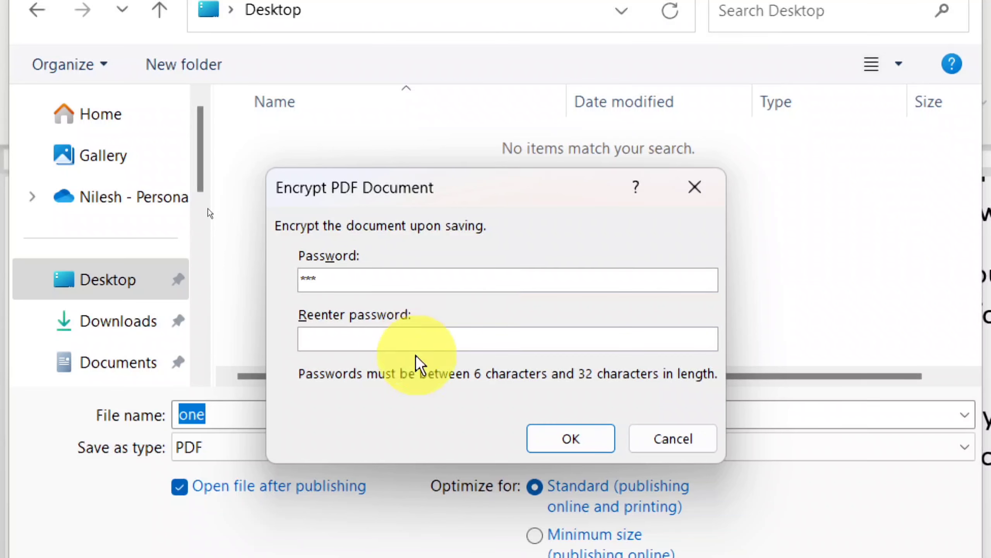
pyautogui.click(424, 342)
pyautogui.write('**')
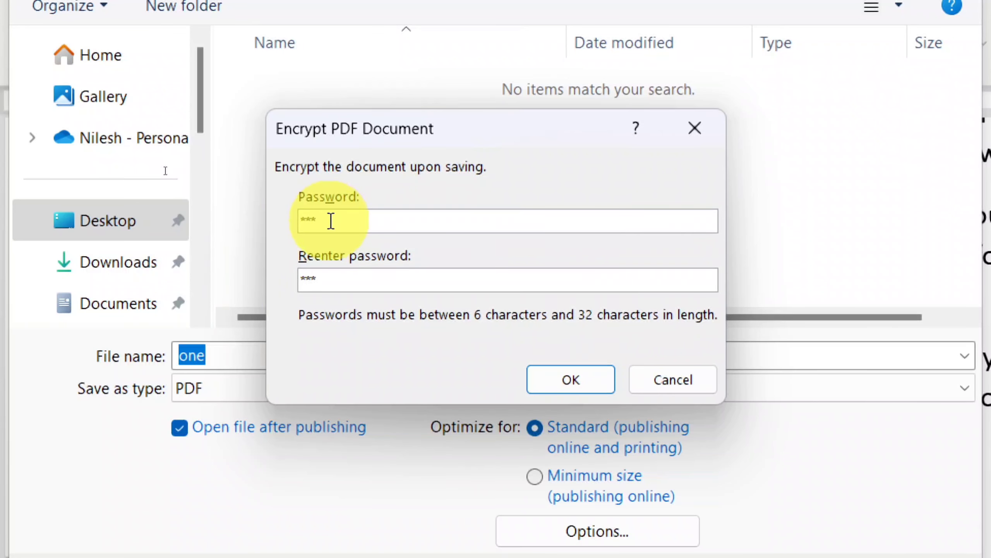
pyautogui.write('***')
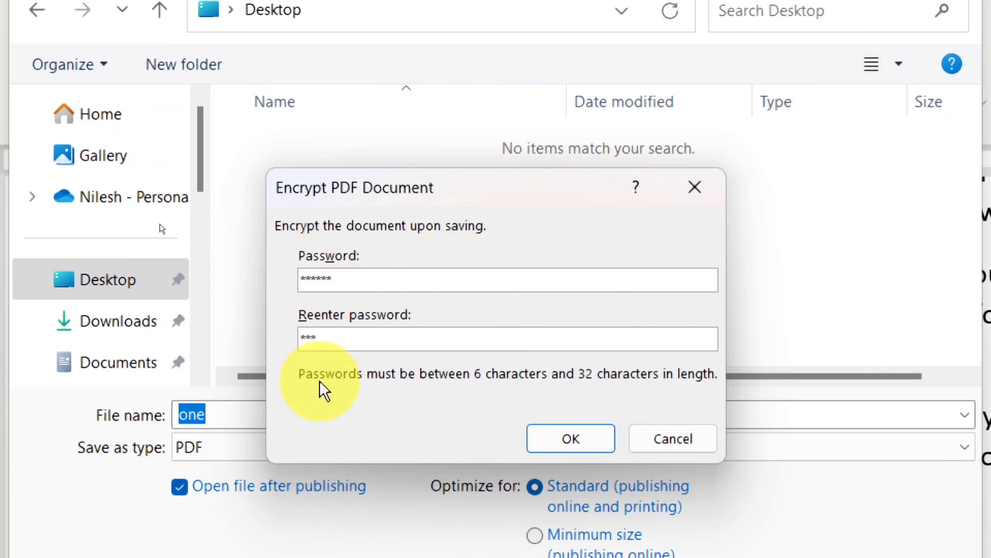
pyautogui.write('****')
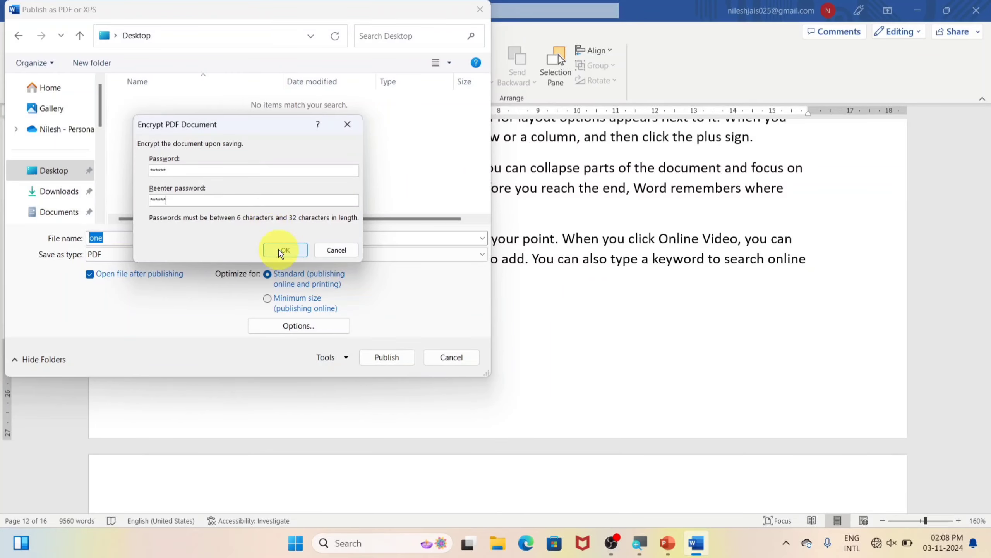
pyautogui.click(283, 250)
# Publish the password-protected one.pdf and unlock it in Microsoft Edge with the document password
pyautogui.click(381, 357)
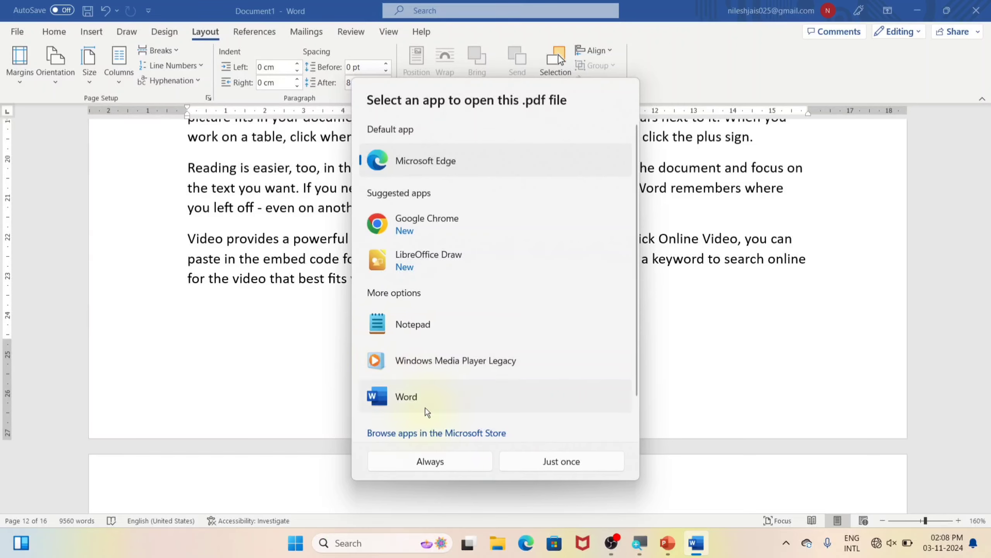
pyautogui.click(550, 462)
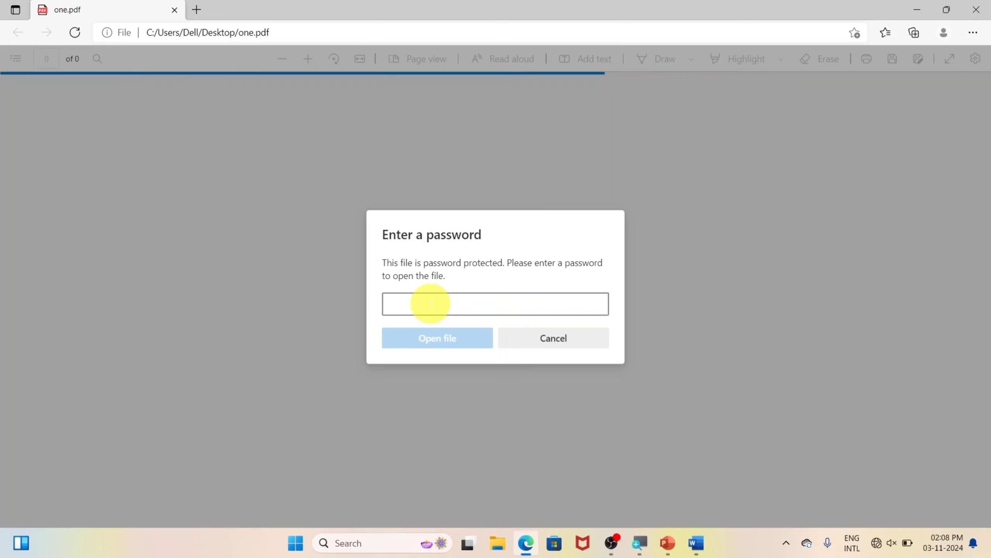
pyautogui.write('12')
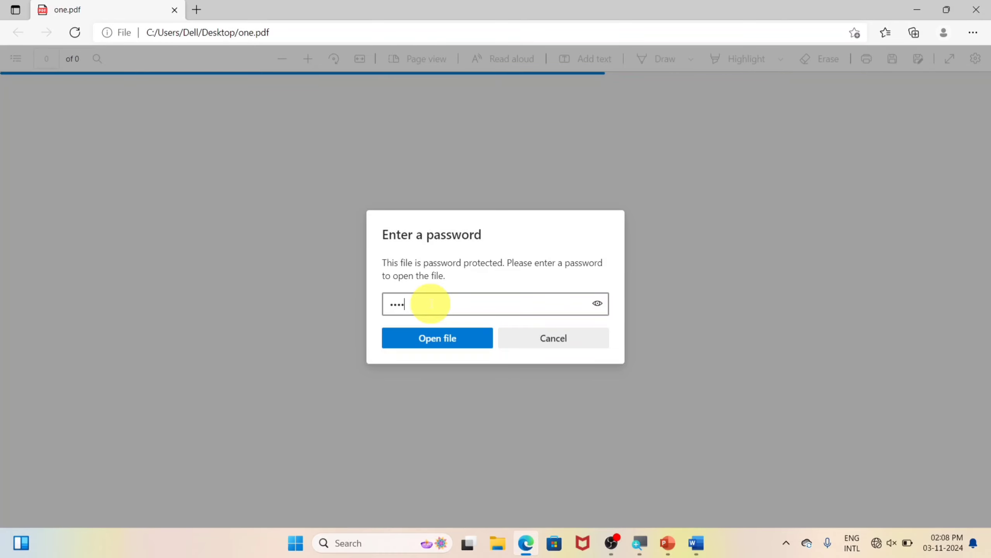
pyautogui.click(453, 340)
# Scroll through the 6 pages of one.pdf to check its contents
pyautogui.scroll(-10, 407, 281)
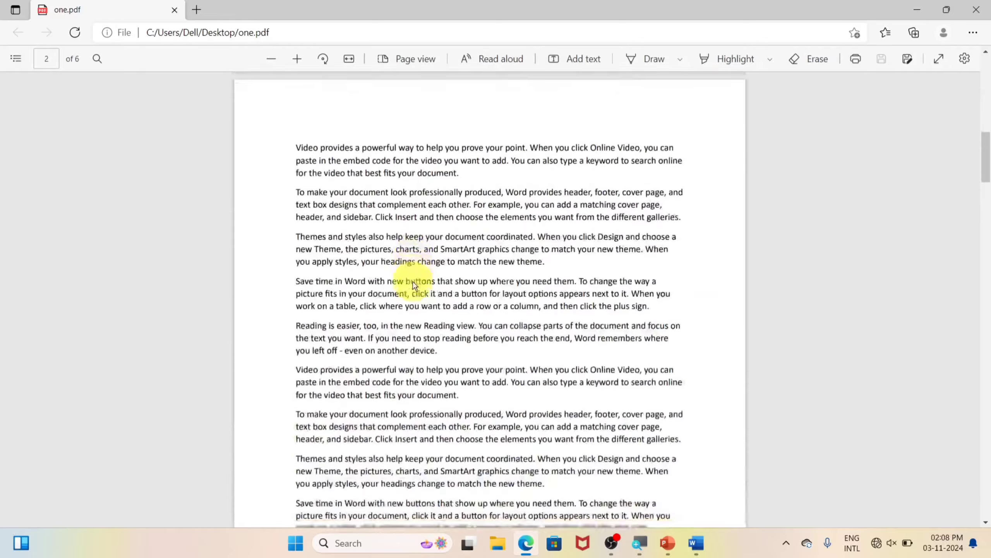
pyautogui.scroll(-15, 438, 260)
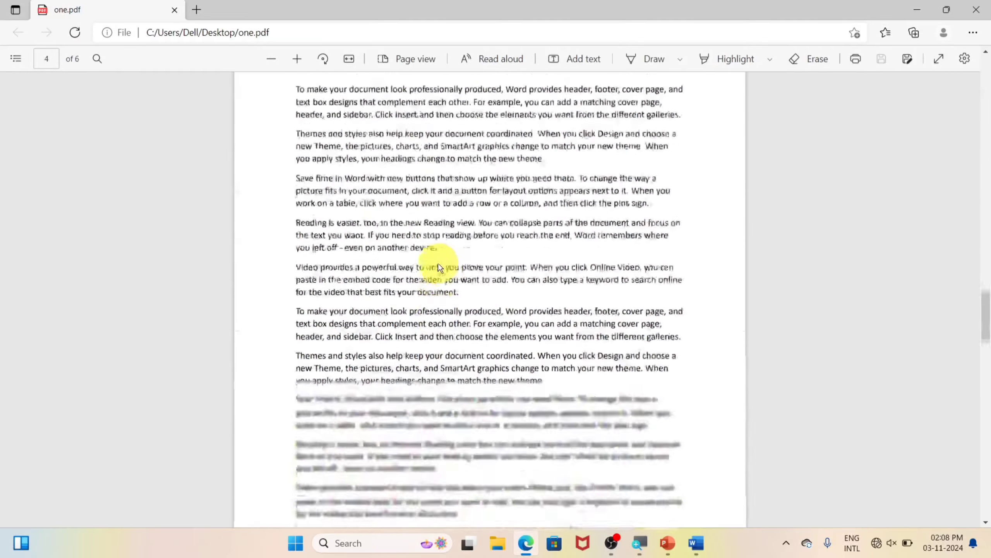
pyautogui.scroll(20, 438, 263)
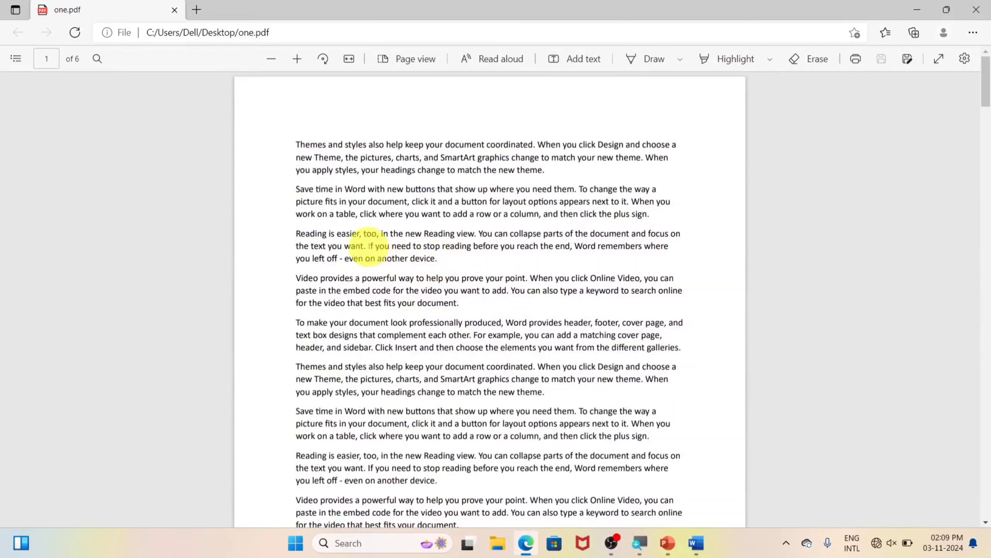
pyautogui.scroll(-1, 517, 168)
pyautogui.scroll(-6, 518, 175)
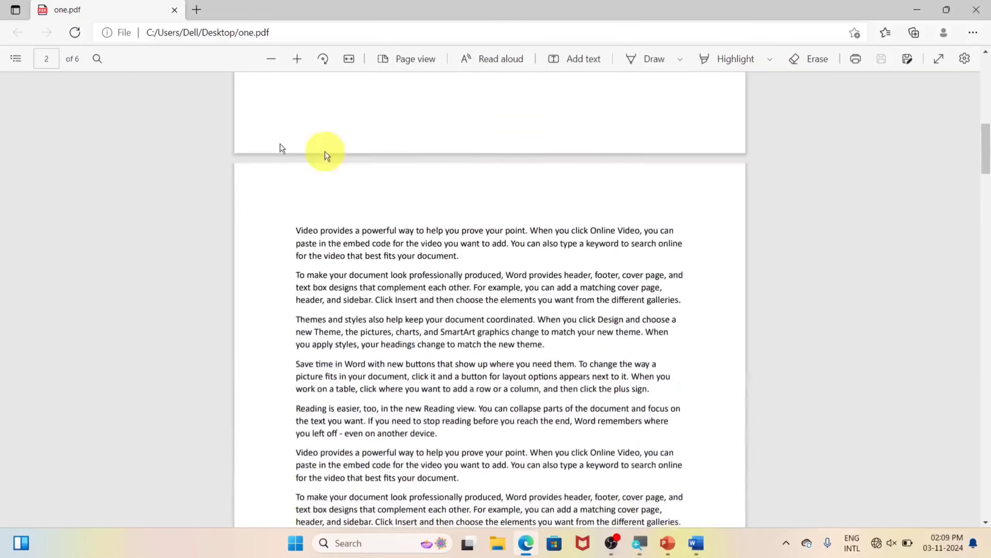
pyautogui.scroll(-1, 221, 365)
pyautogui.scroll(8, 263, 332)
pyautogui.scroll(4, 263, 332)
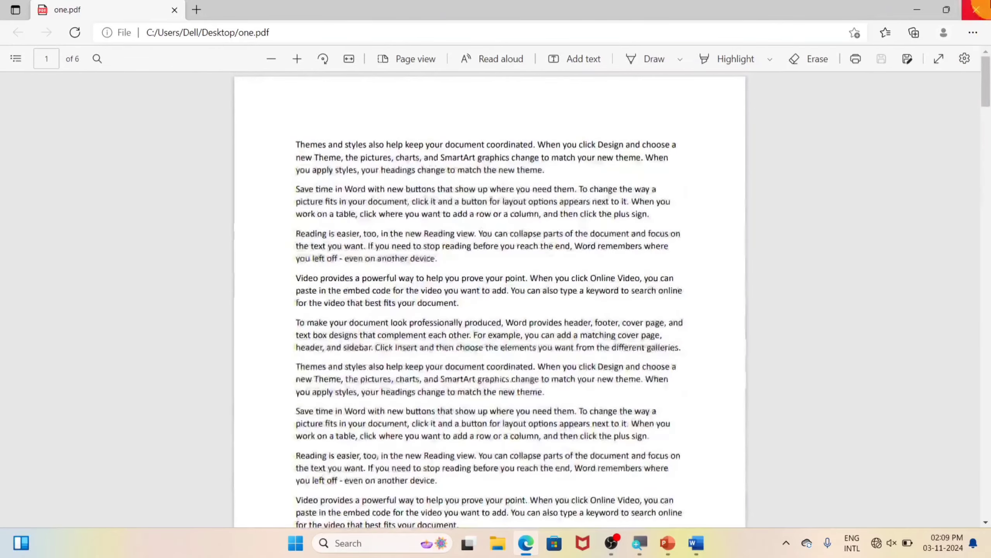
# Close the PDF, return to Word, and open File > Export > Change File Type
pyautogui.click(976, 9)
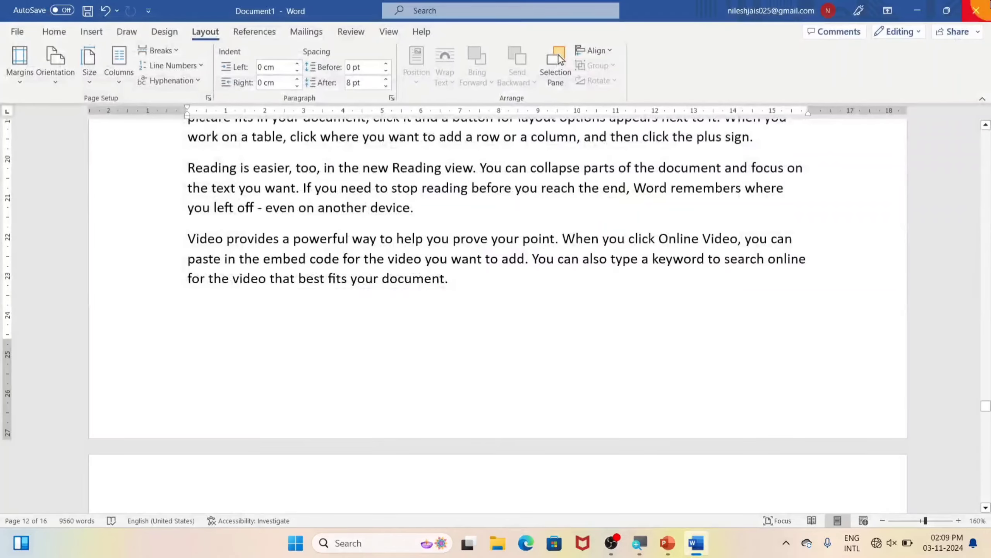
pyautogui.click(928, 11)
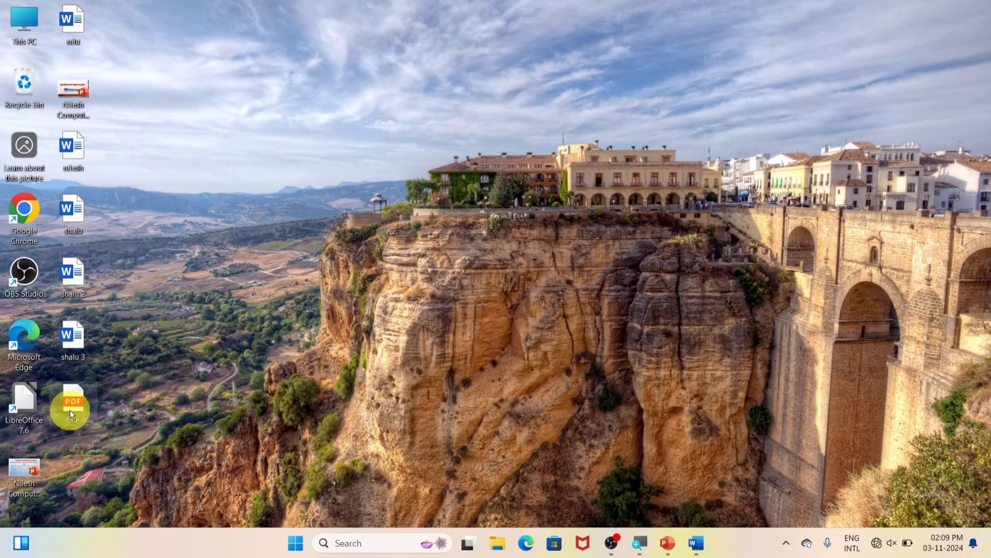
pyautogui.click(697, 548)
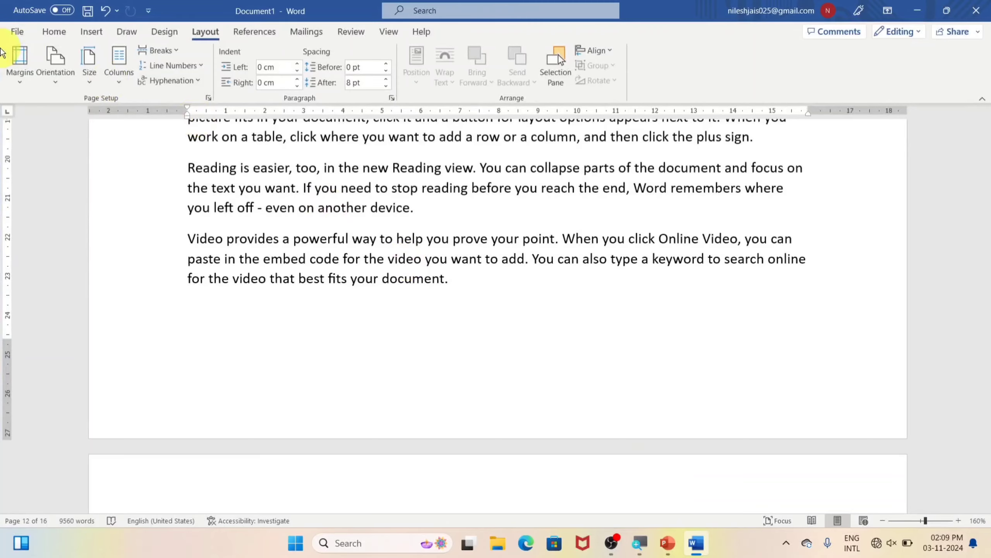
pyautogui.click(17, 31)
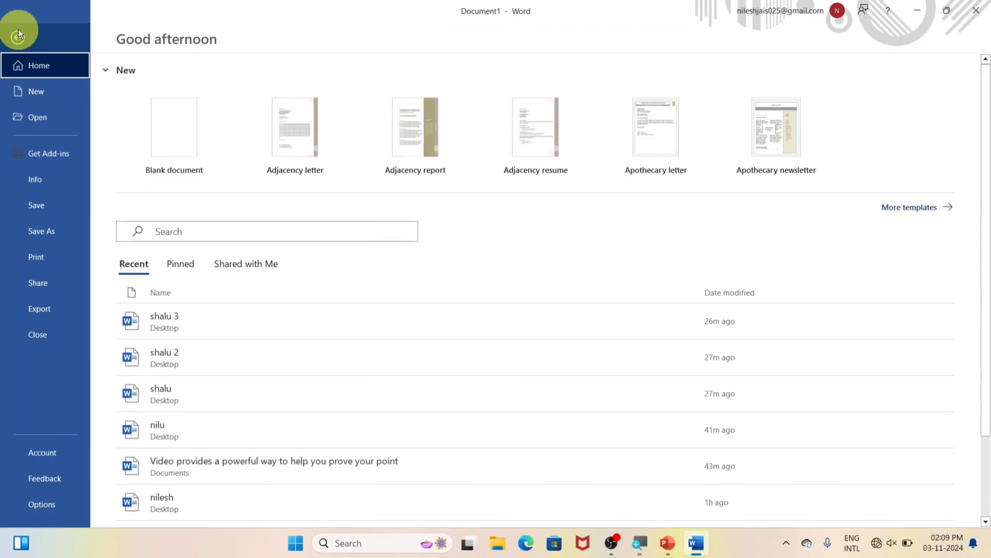
pyautogui.click(46, 314)
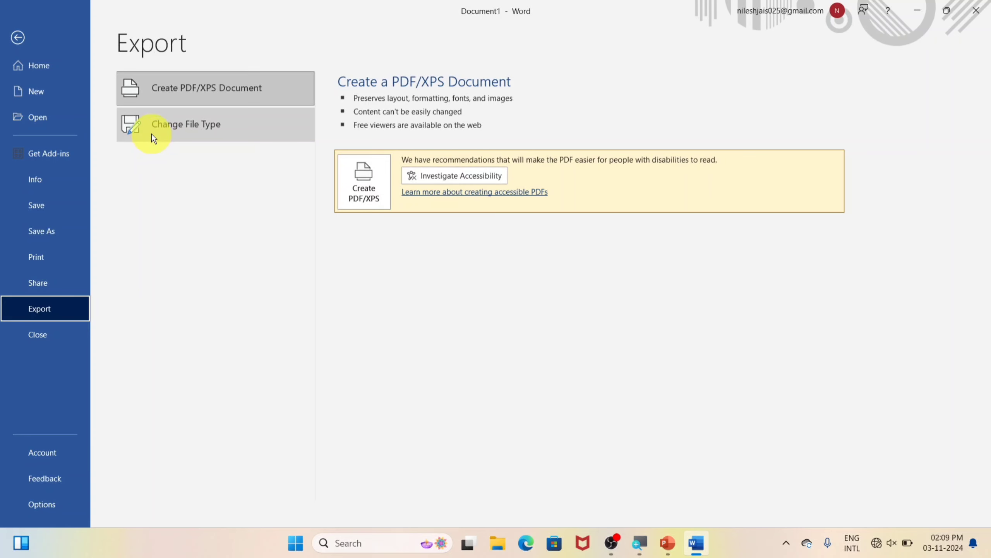
pyautogui.click(191, 127)
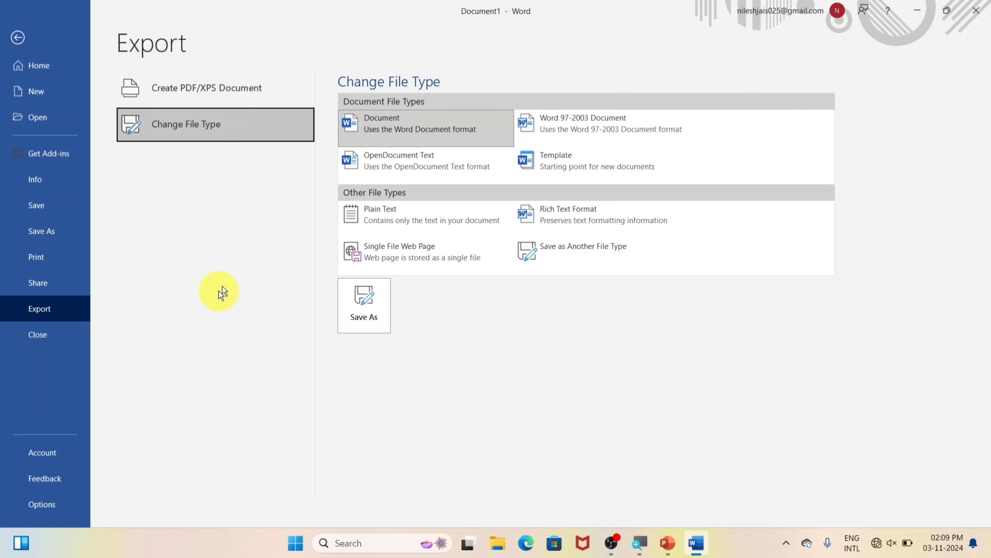
# Save the document to the Desktop as Word file 'ram2', then reopen it from its Desktop icon
pyautogui.click(364, 310)
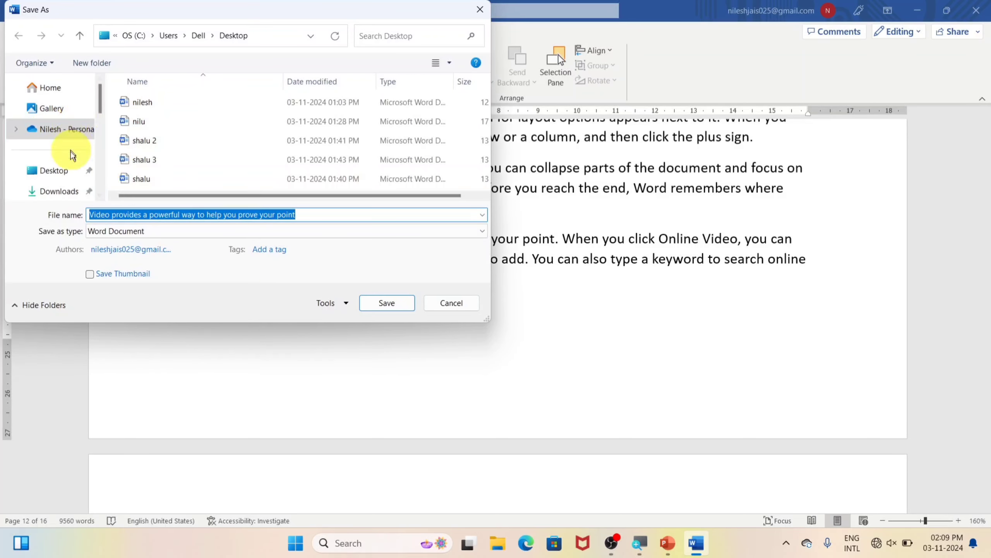
pyautogui.click(61, 175)
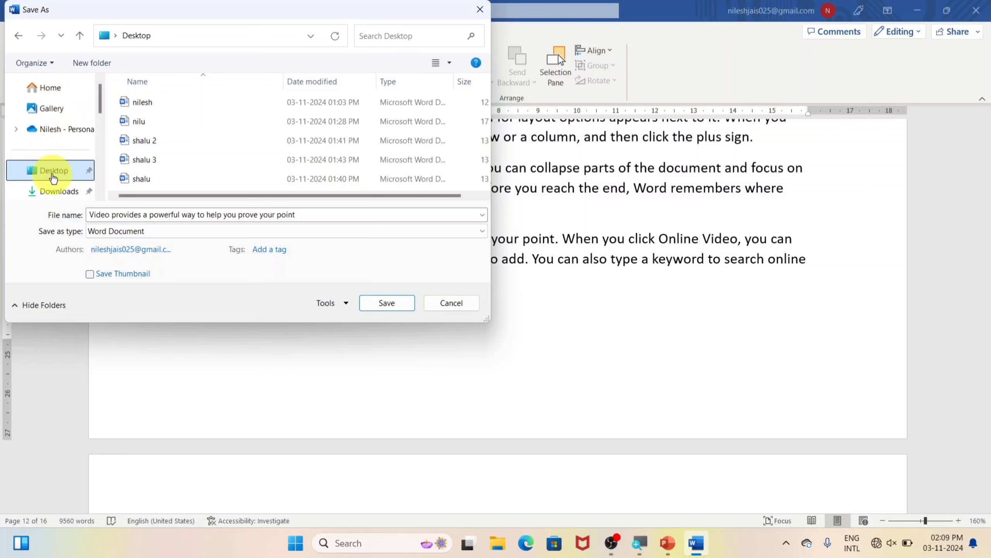
pyautogui.click(350, 216)
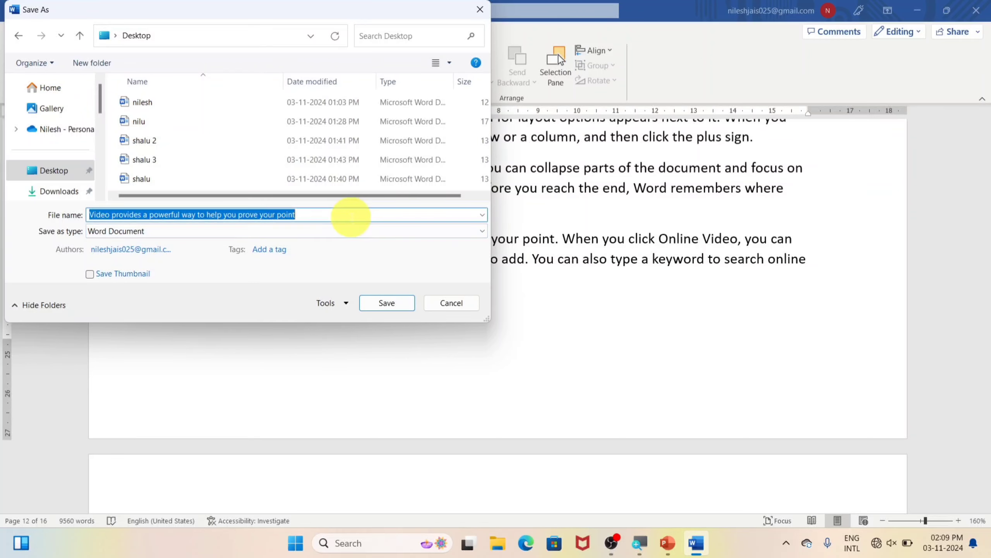
pyautogui.write('ram2')
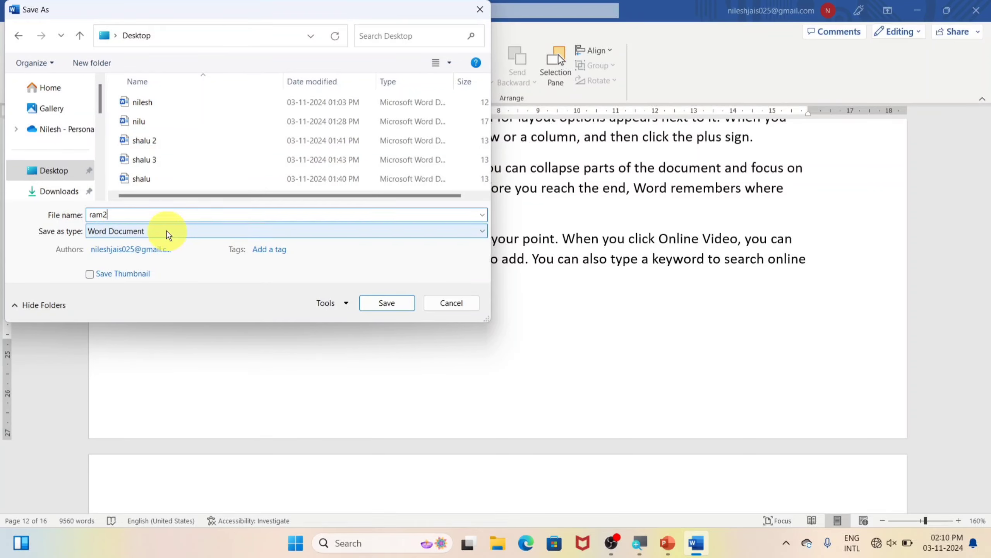
pyautogui.click(388, 303)
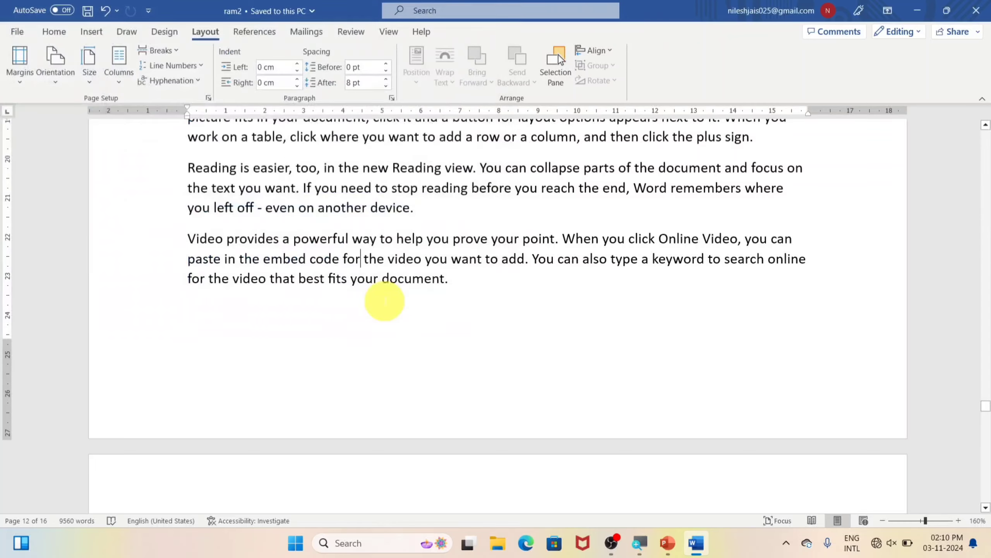
pyautogui.click(917, 11)
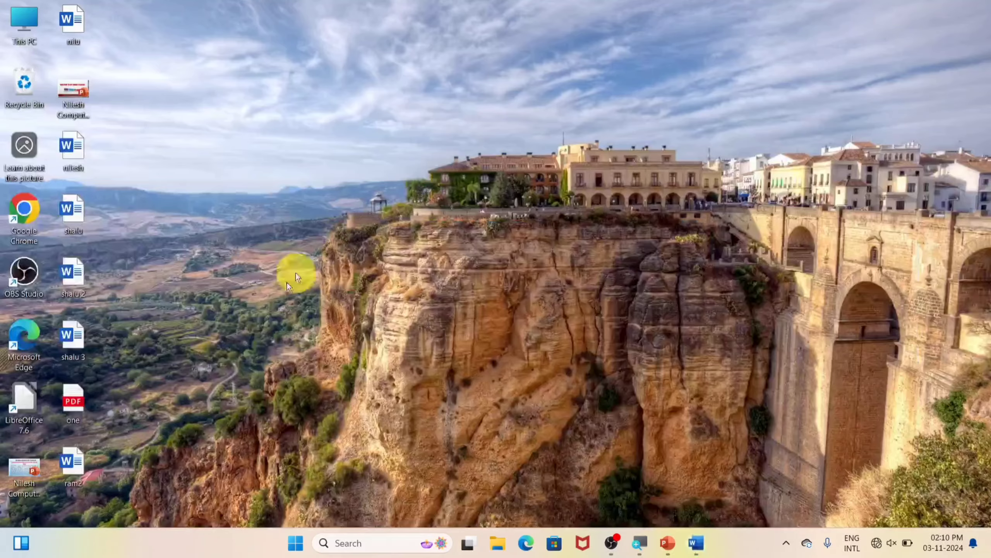
pyautogui.doubleClick(66, 465)
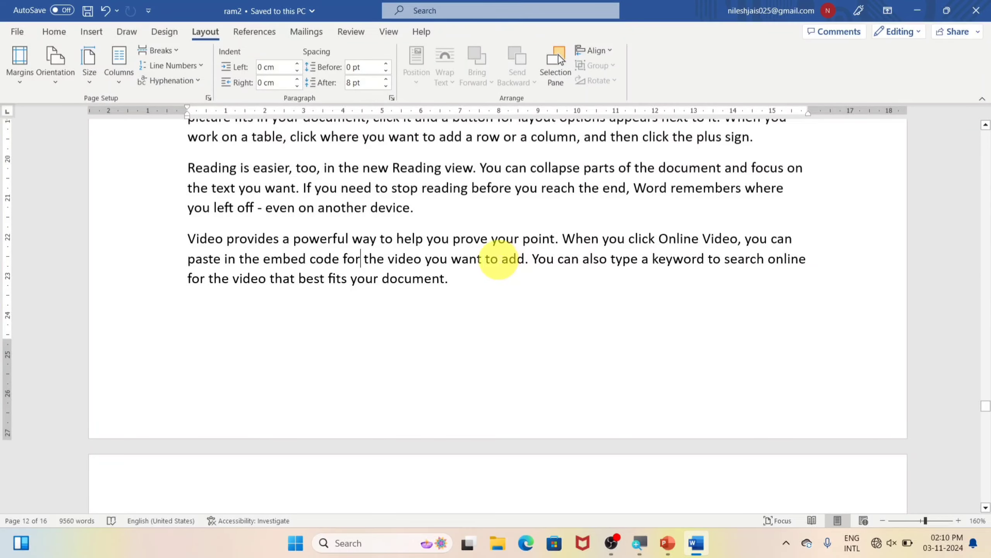
# View the File home page with ram2 topping recent documents, then close Word
pyautogui.click(17, 31)
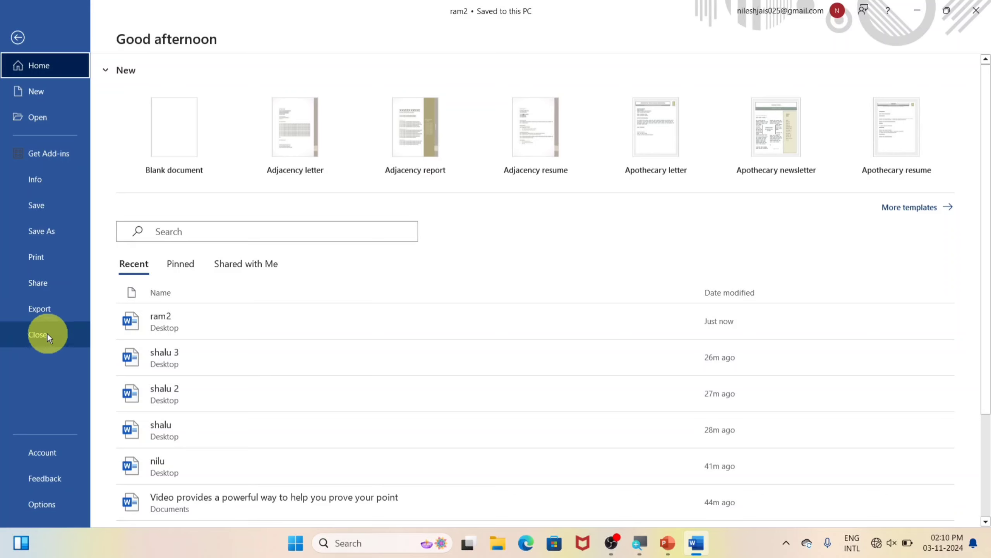
pyautogui.click(974, 14)
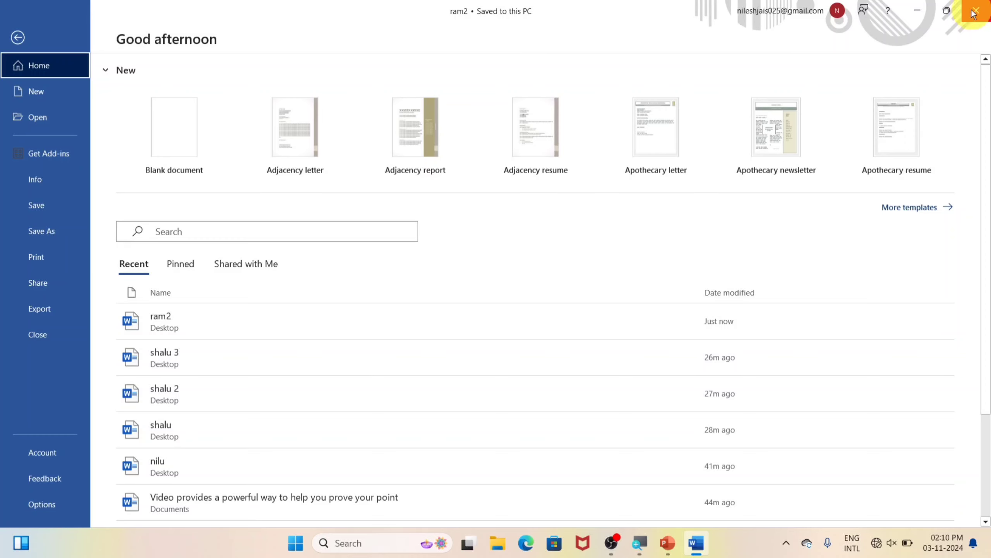
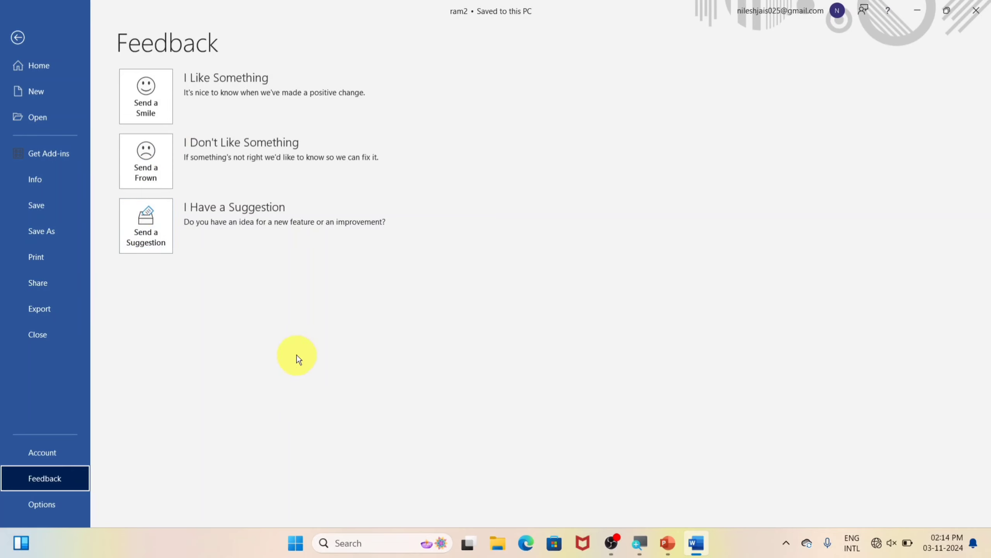
# Open Word Options from the File backstage on its General page
pyautogui.click(37, 504)
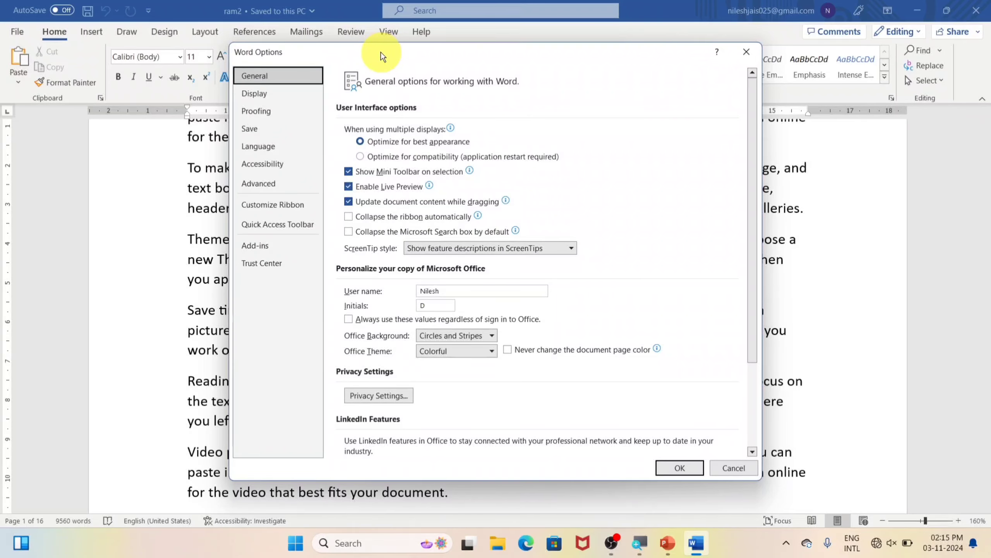
# Reposition Word Options, look at the Office Background list and Display page, then cancel without changes
pyautogui.moveTo(381, 52); pyautogui.dragTo(295, 34)
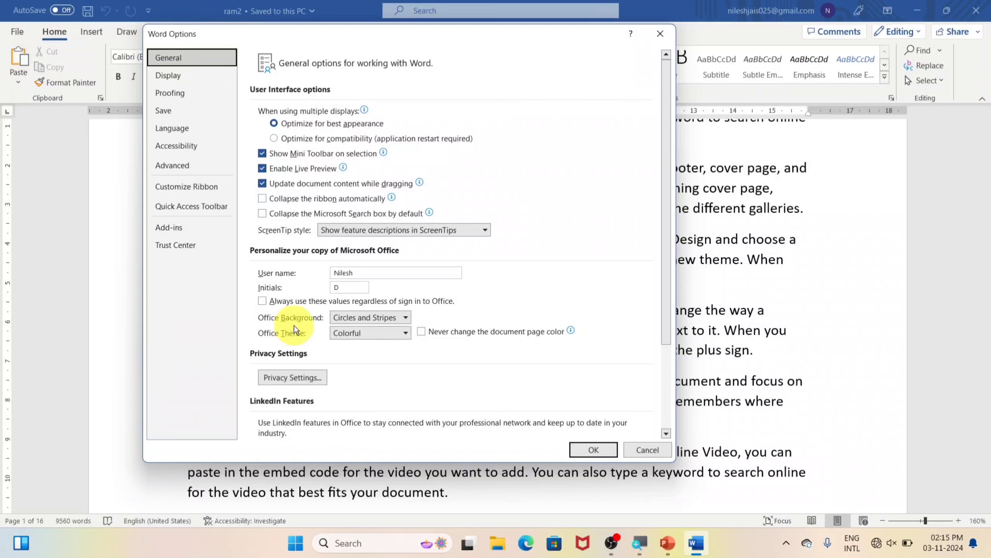
pyautogui.click(405, 318)
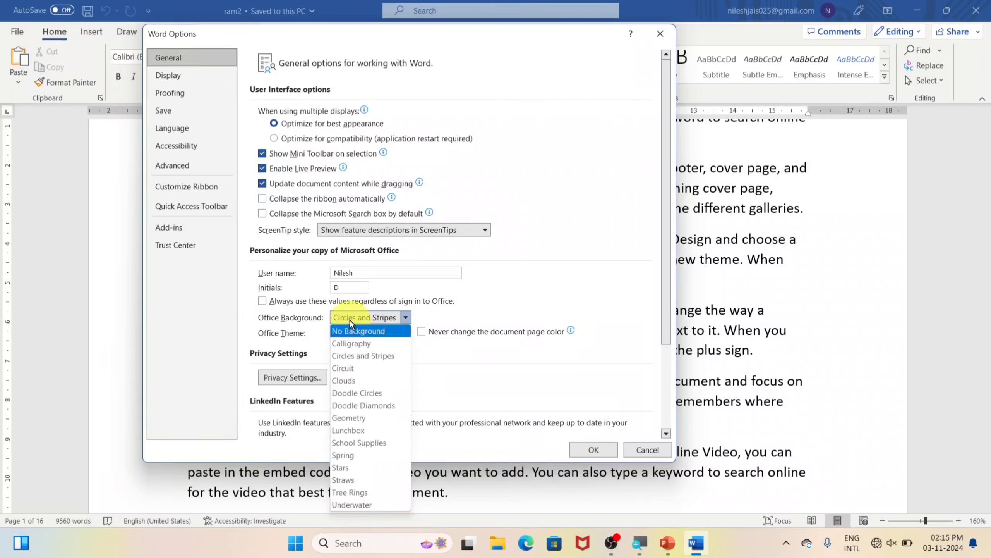
pyautogui.click(545, 291)
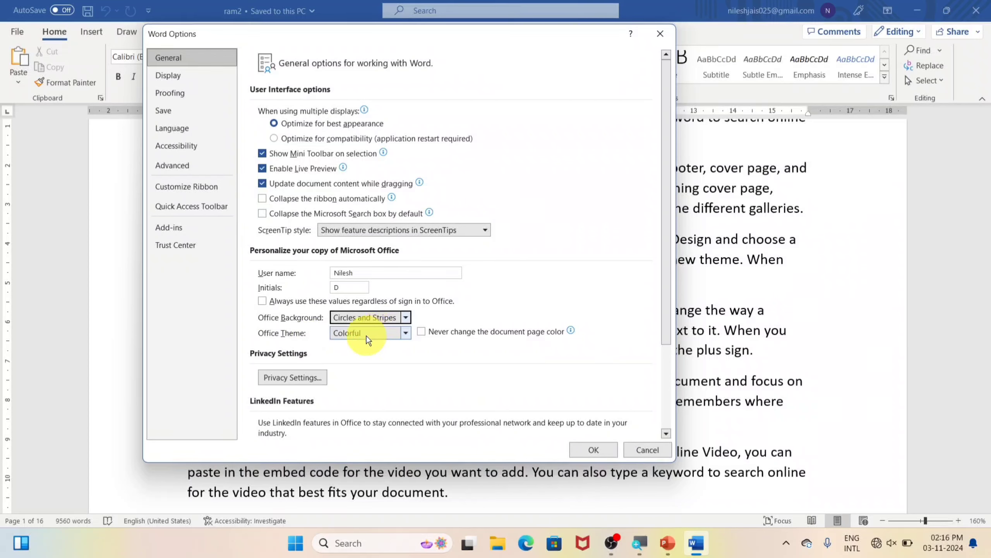
pyautogui.click(173, 79)
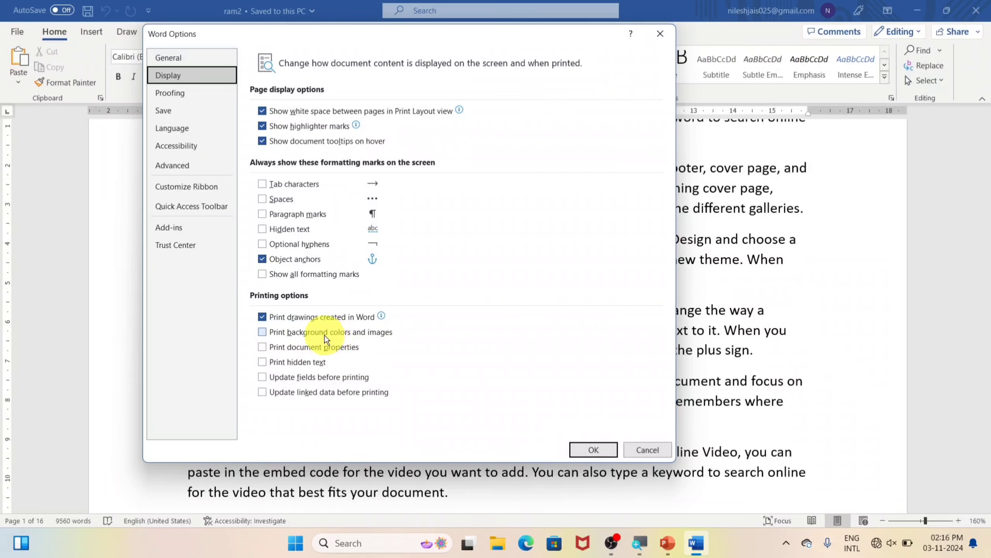
pyautogui.click(643, 450)
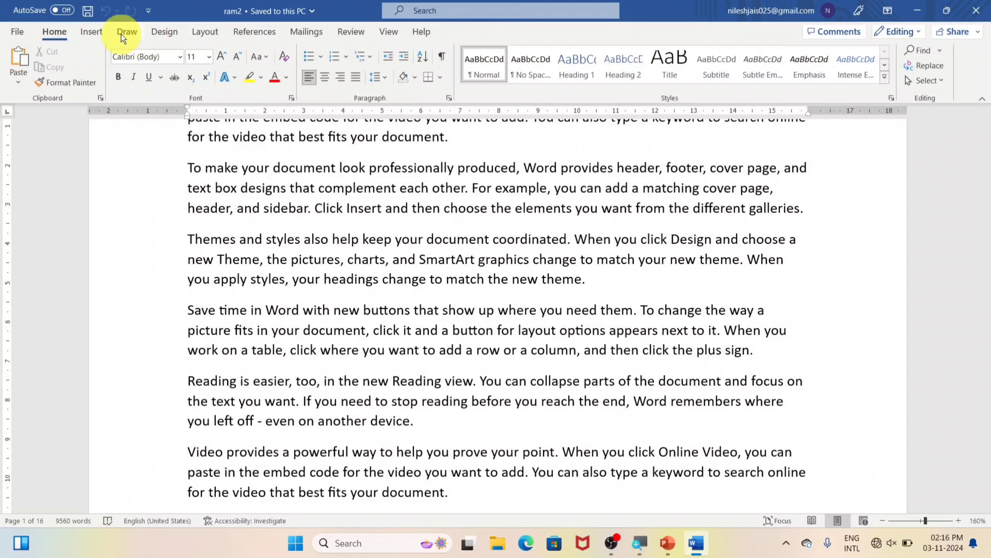
# Set the page colour to yellow from the Design tab
pyautogui.click(153, 35)
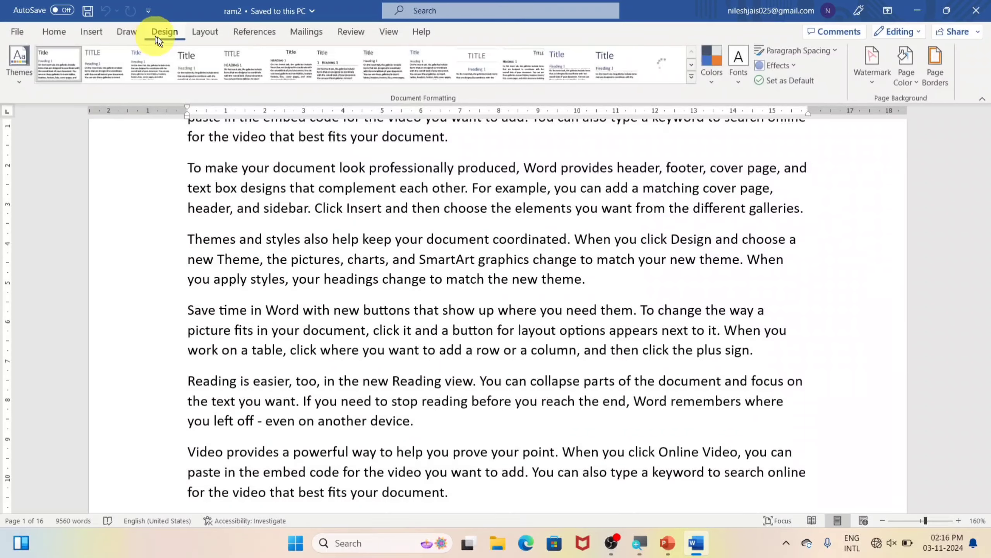
pyautogui.click(909, 82)
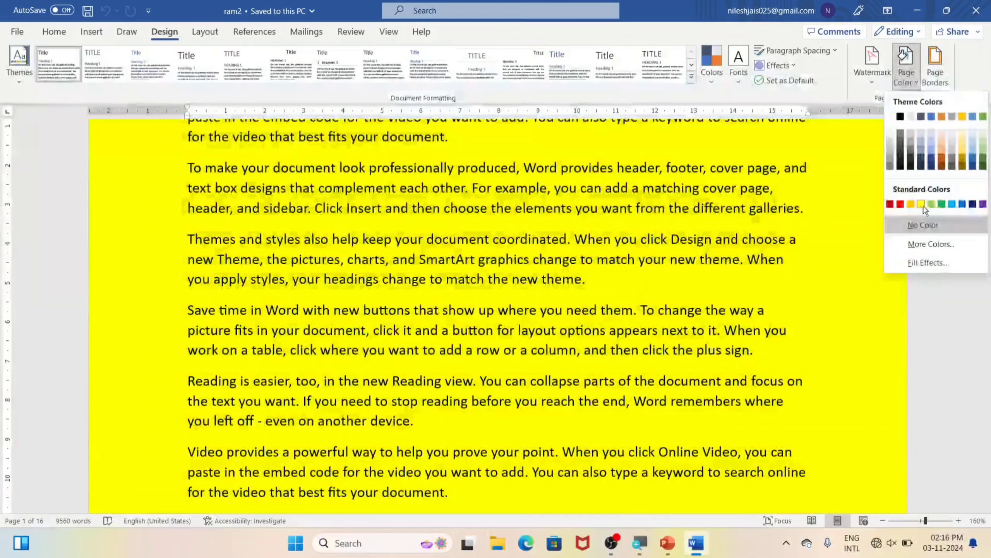
pyautogui.click(922, 203)
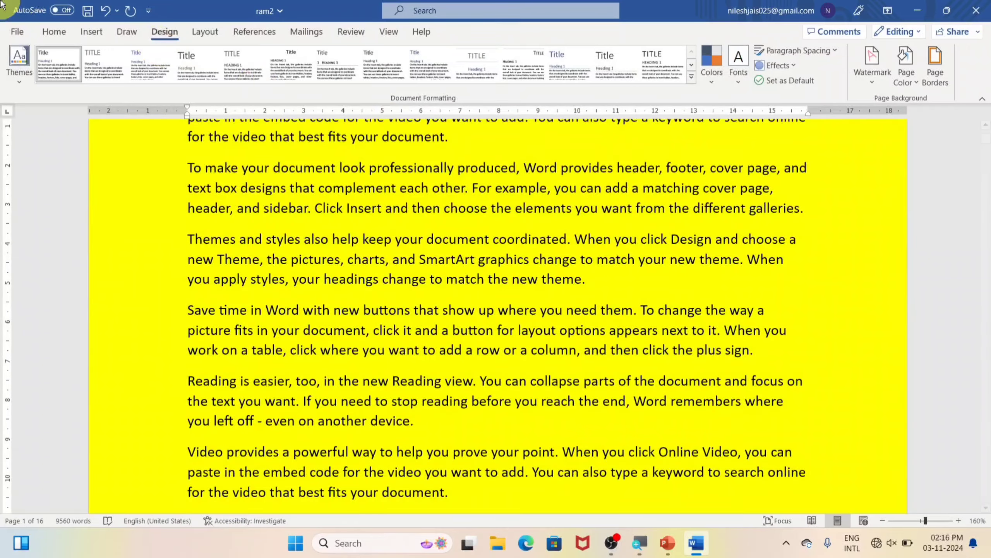
# Check the print preview twice, then open Word Options
pyautogui.click(16, 31)
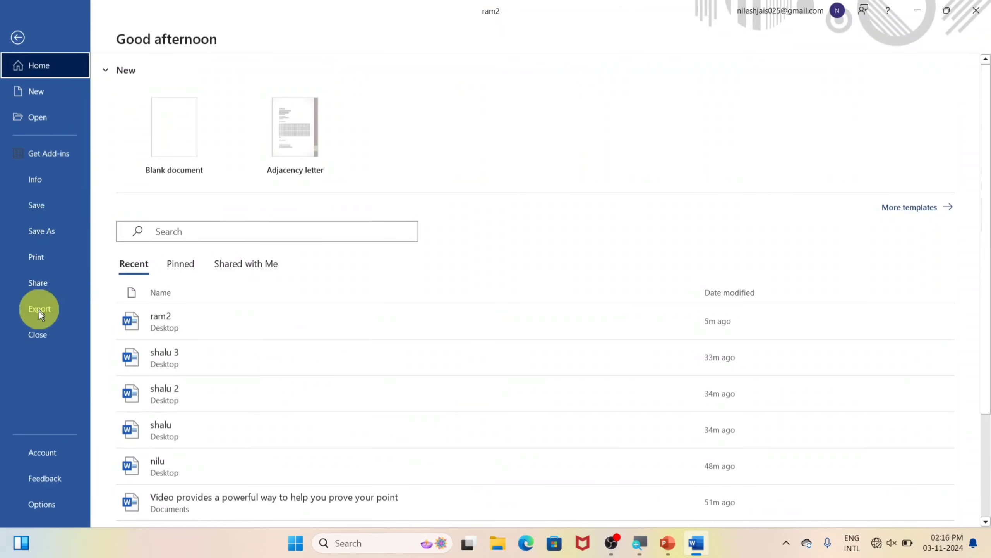
pyautogui.click(58, 256)
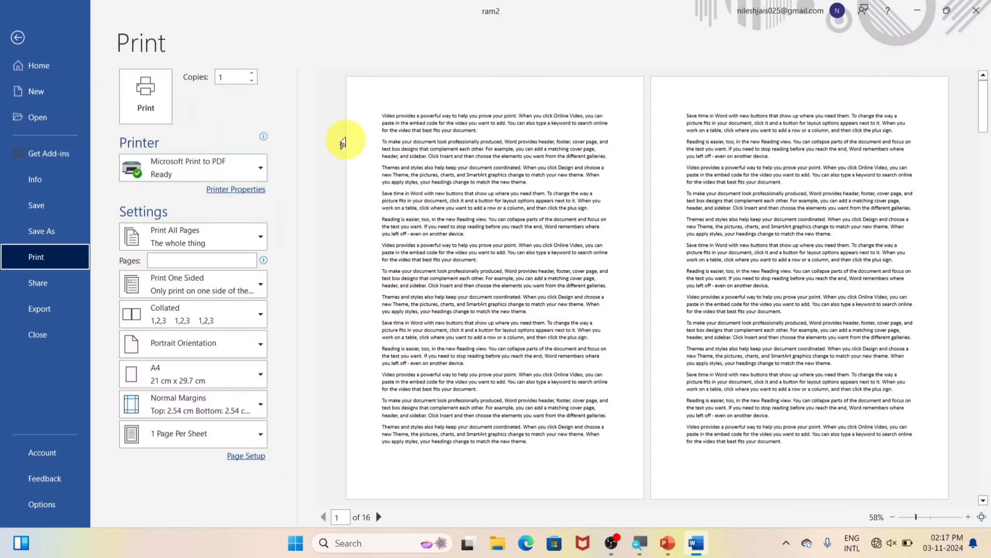
pyautogui.click(18, 38)
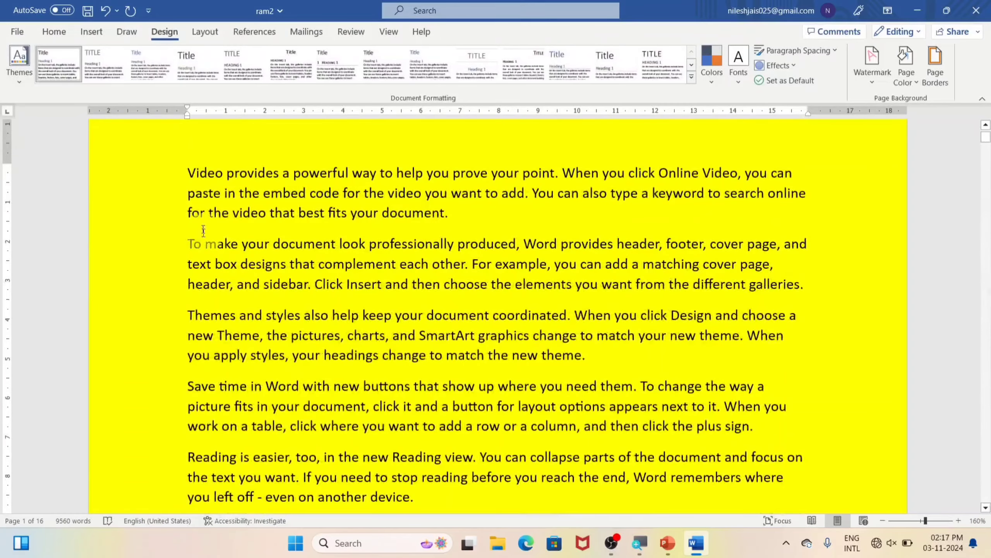
pyautogui.click(17, 32)
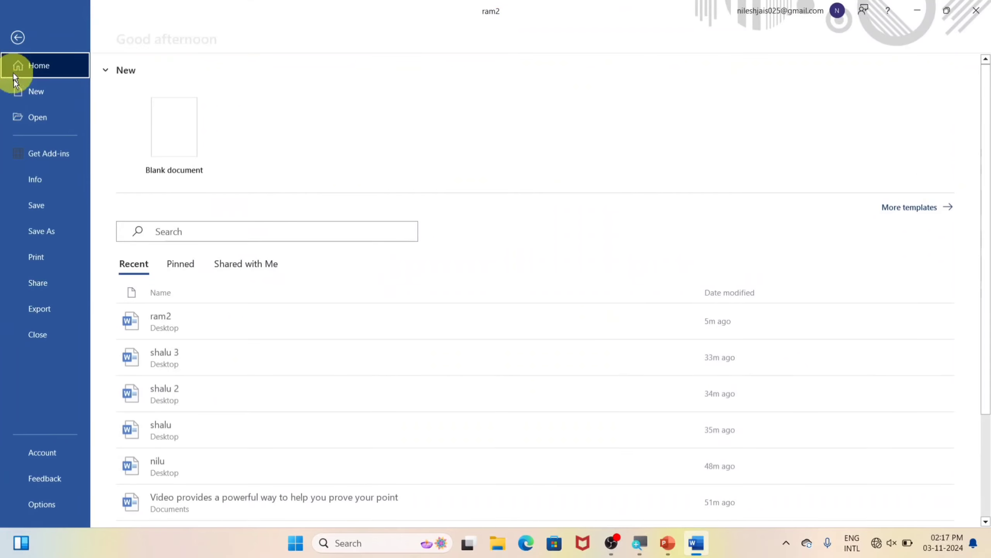
pyautogui.click(19, 252)
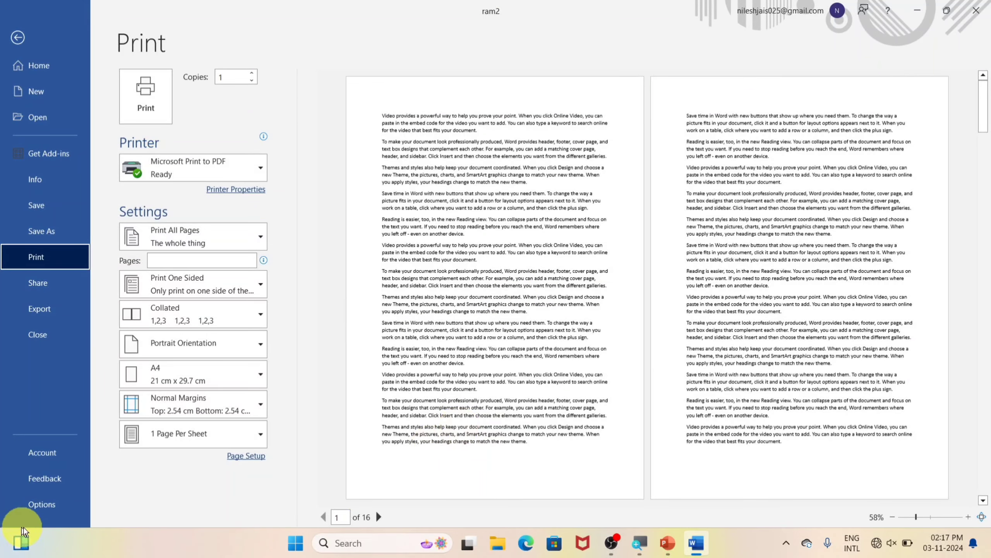
pyautogui.click(50, 513)
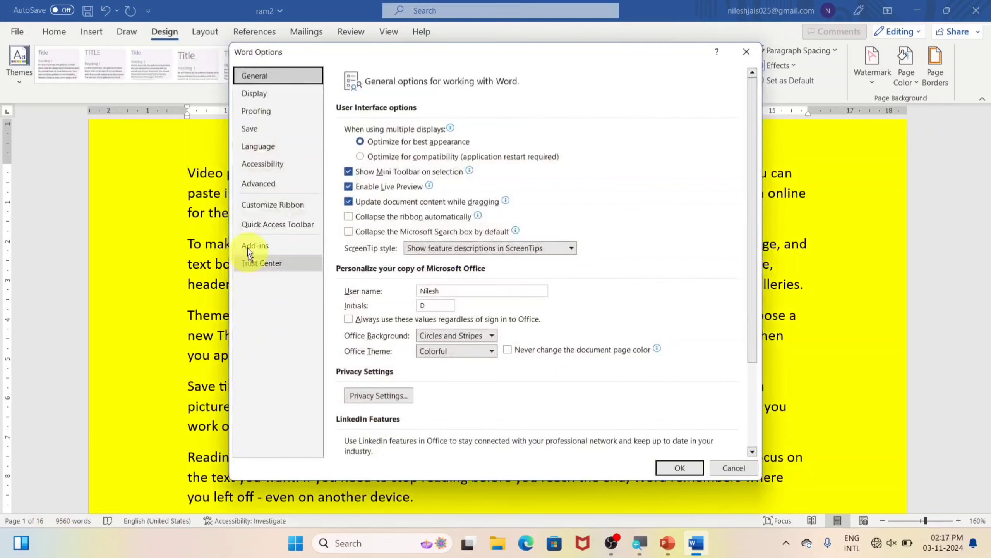
# Turn on Print background colors and images under Display and preview the yellow printed pages
pyautogui.click(284, 103)
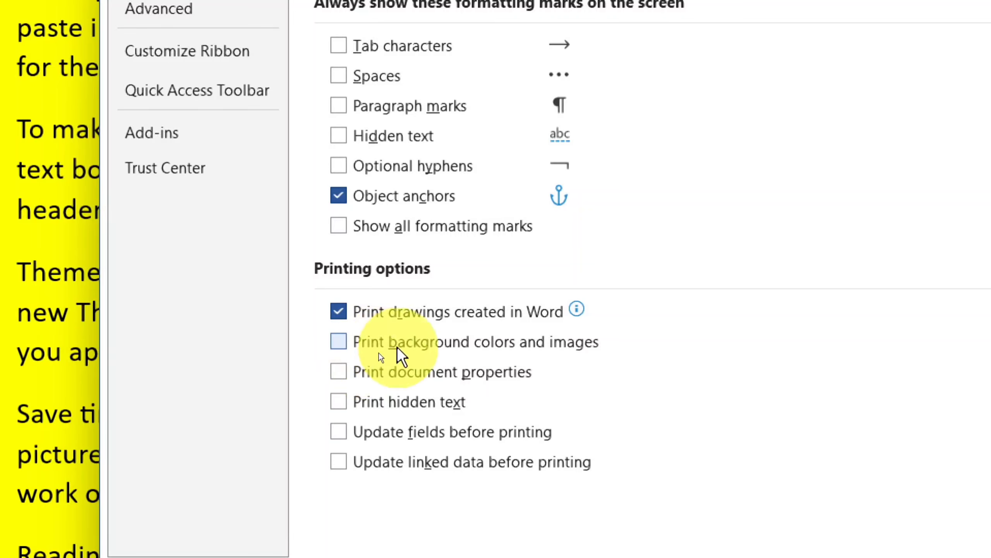
pyautogui.click(343, 343)
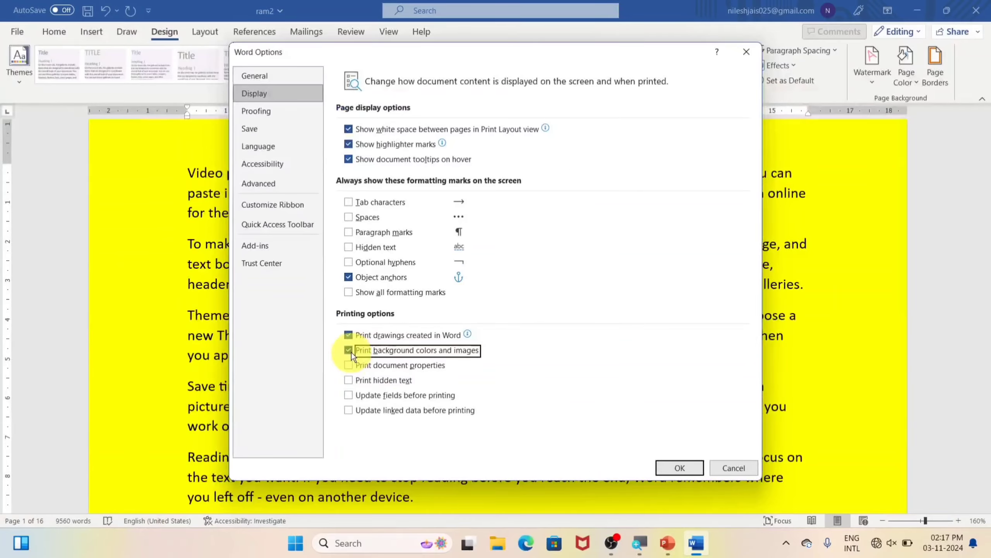
pyautogui.click(680, 467)
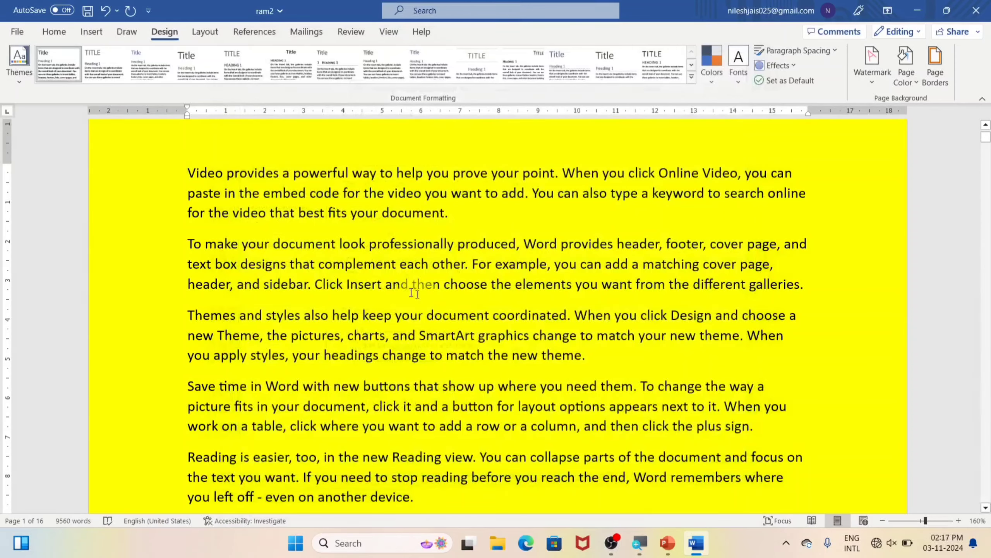
pyautogui.click(16, 33)
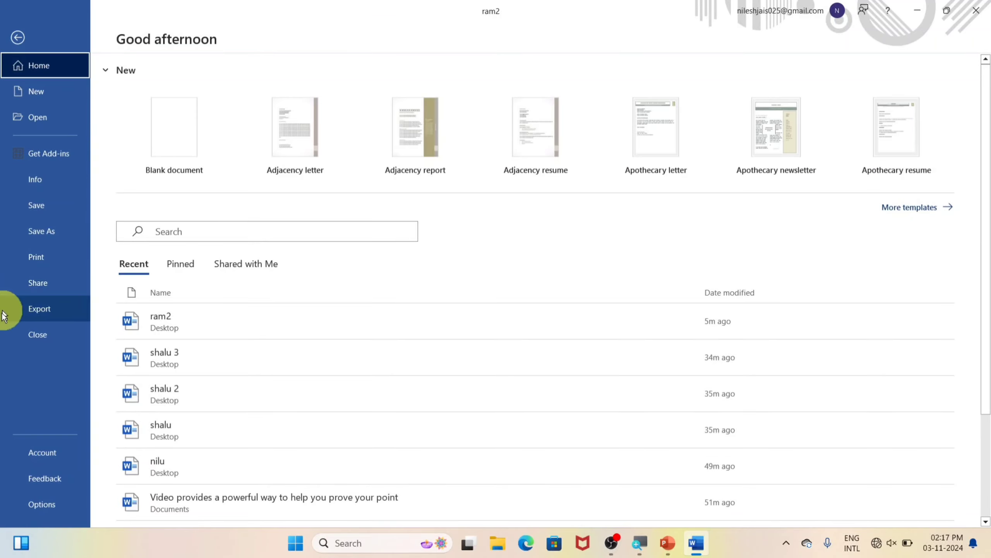
pyautogui.click(51, 259)
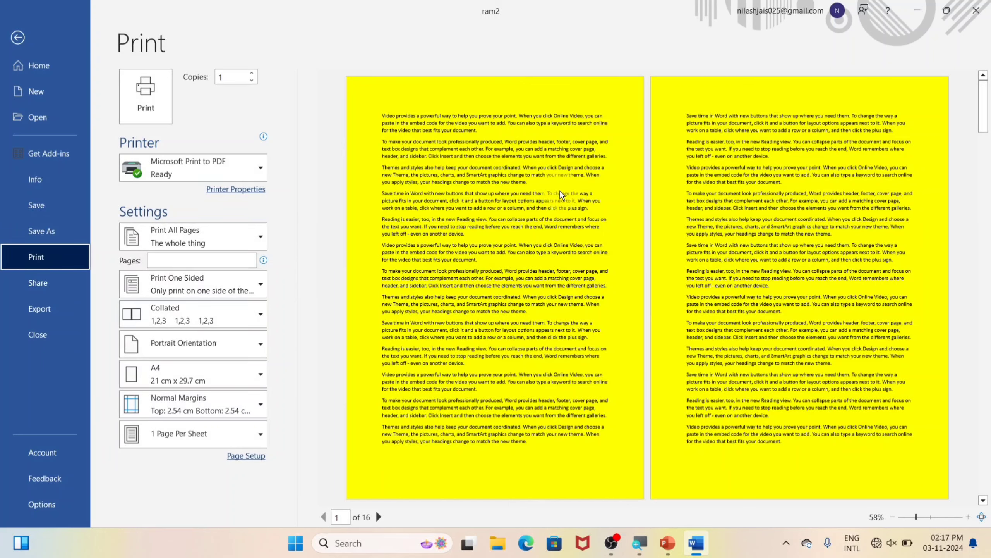
# Turn Print background colors and images back off and preview the plain white pages
pyautogui.click(50, 501)
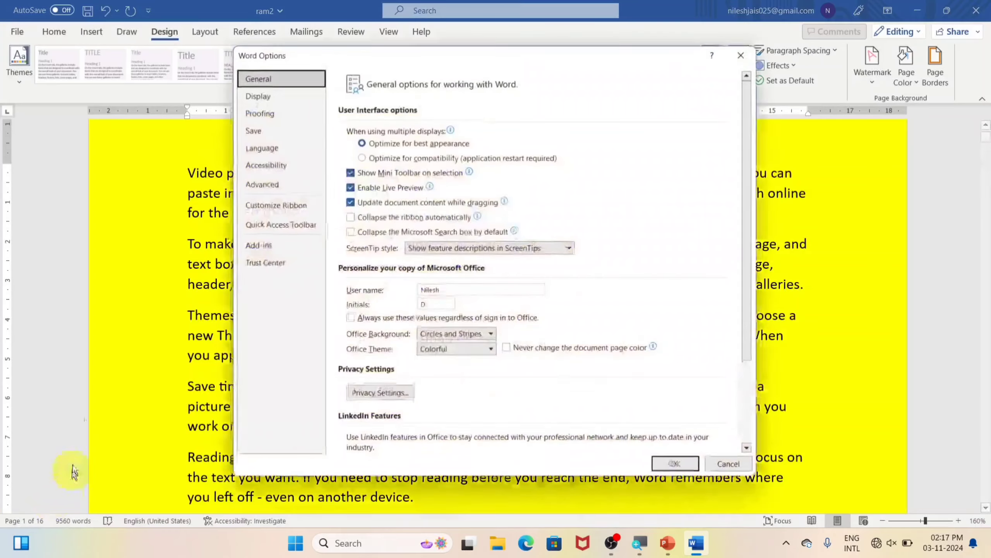
pyautogui.click(282, 95)
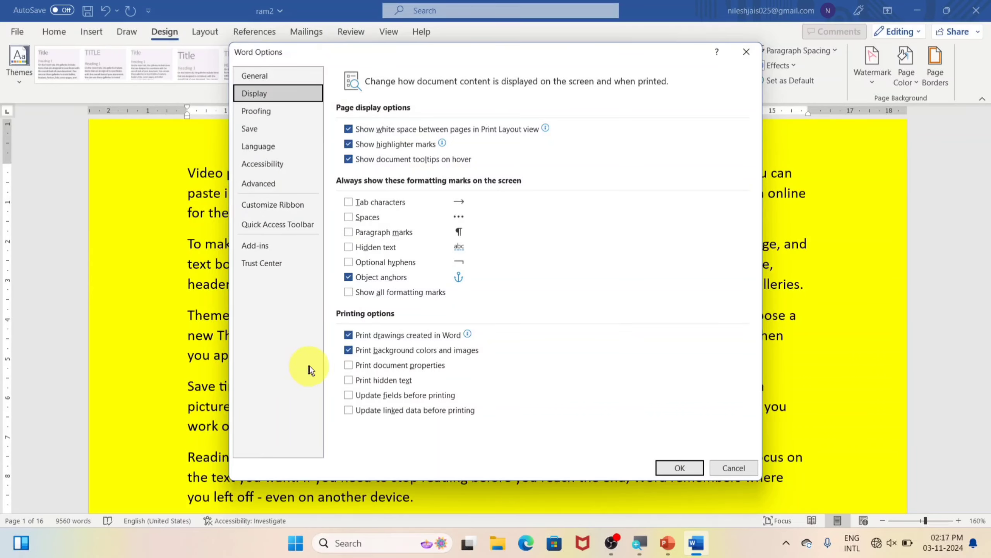
pyautogui.click(348, 350)
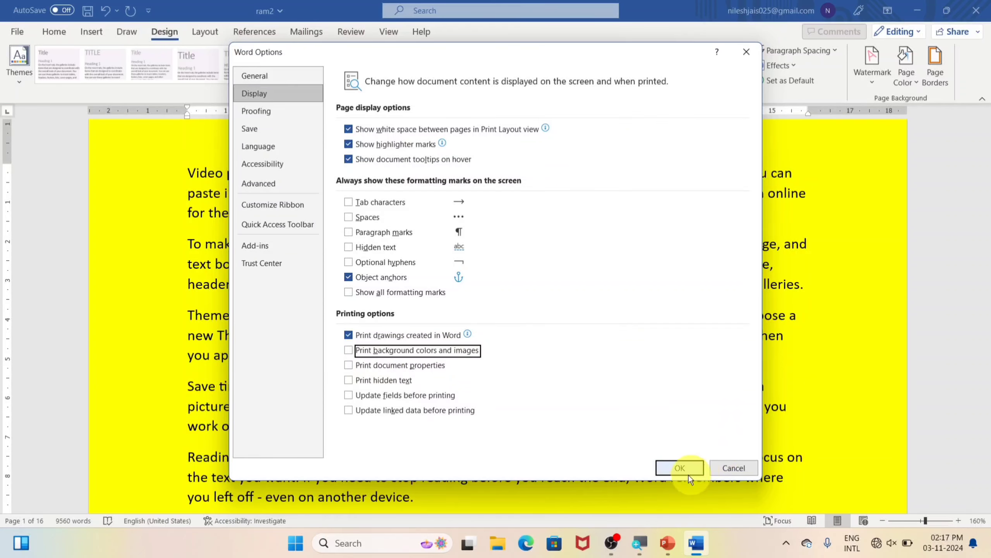
pyautogui.click(679, 468)
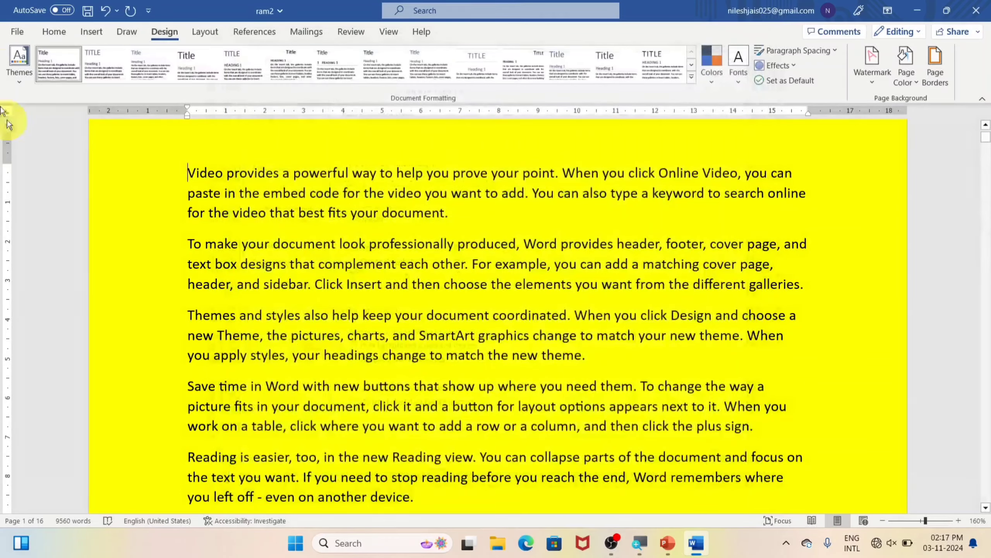
pyautogui.click(6, 36)
pyautogui.click(55, 262)
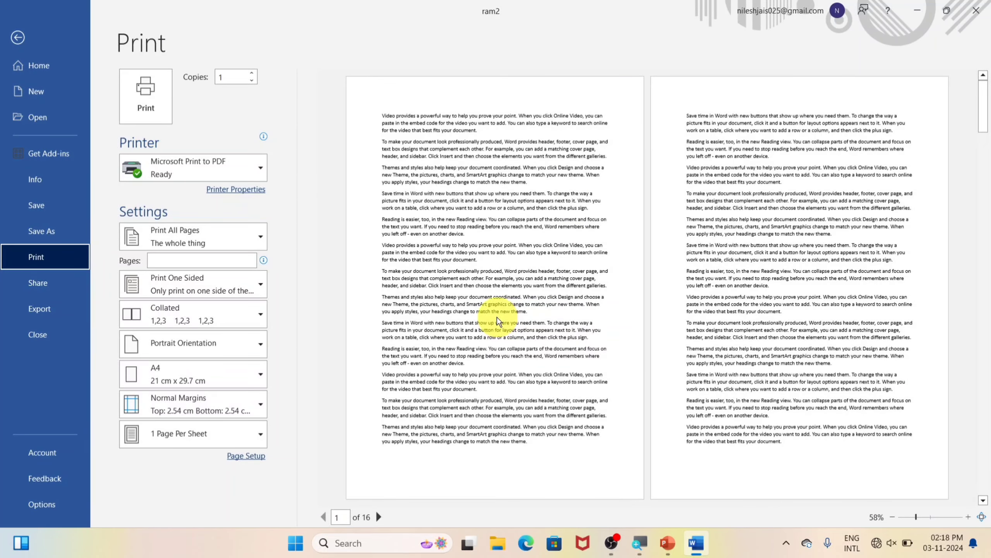
# Open the AutoCorrect Options from the Proofing page of Word Options
pyautogui.click(41, 504)
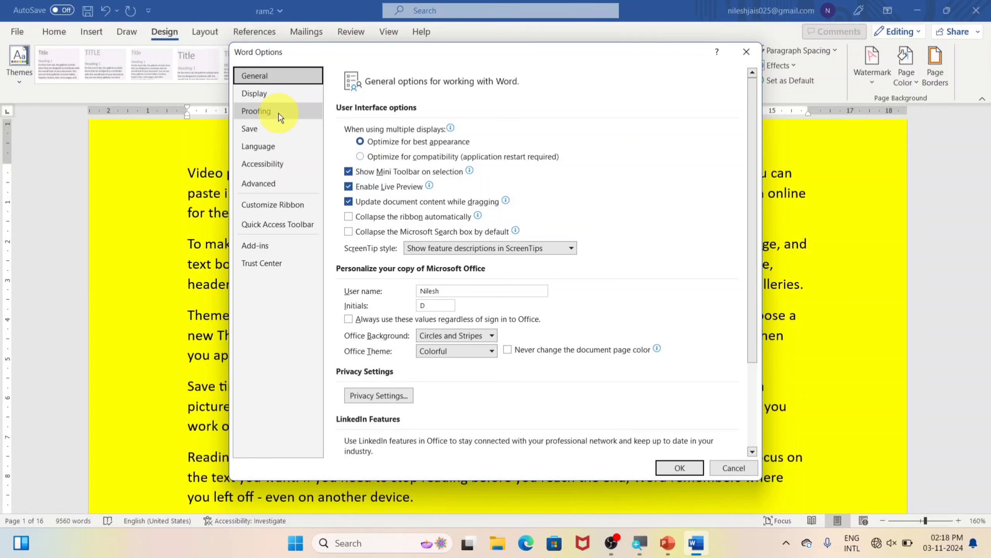
pyautogui.click(278, 113)
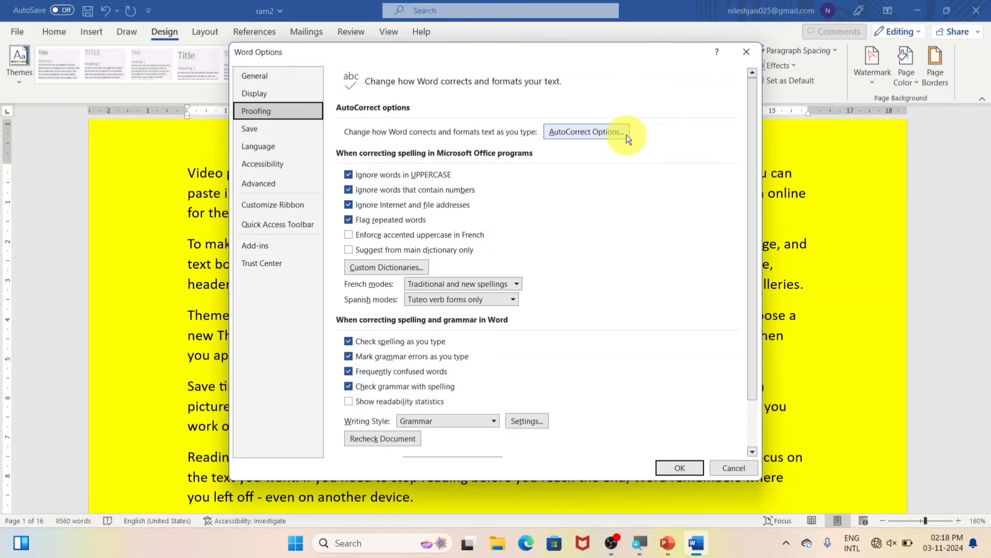
pyautogui.click(598, 133)
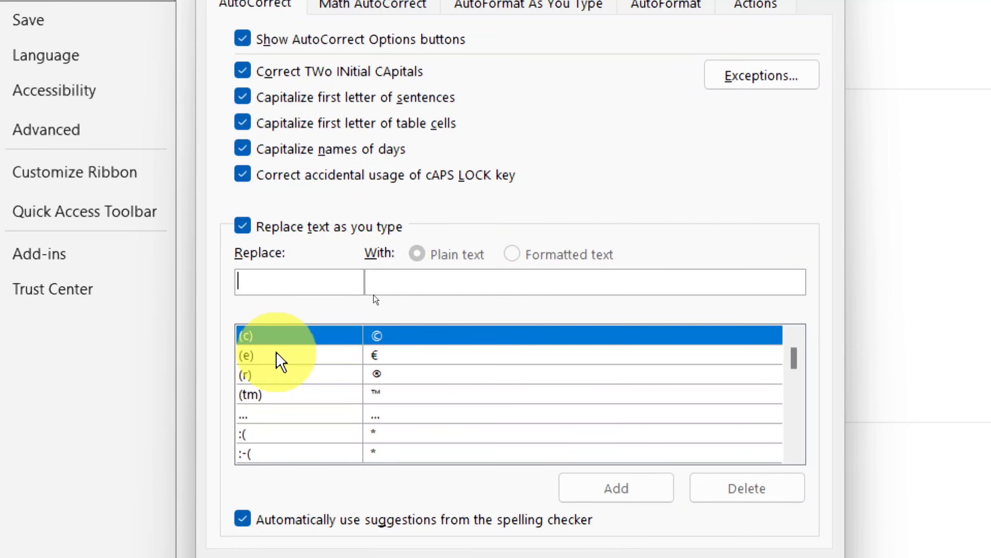
# Browse the AutoCorrect replacement list, then close AutoCorrect and Word Options
pyautogui.scroll(-1, 276, 355)
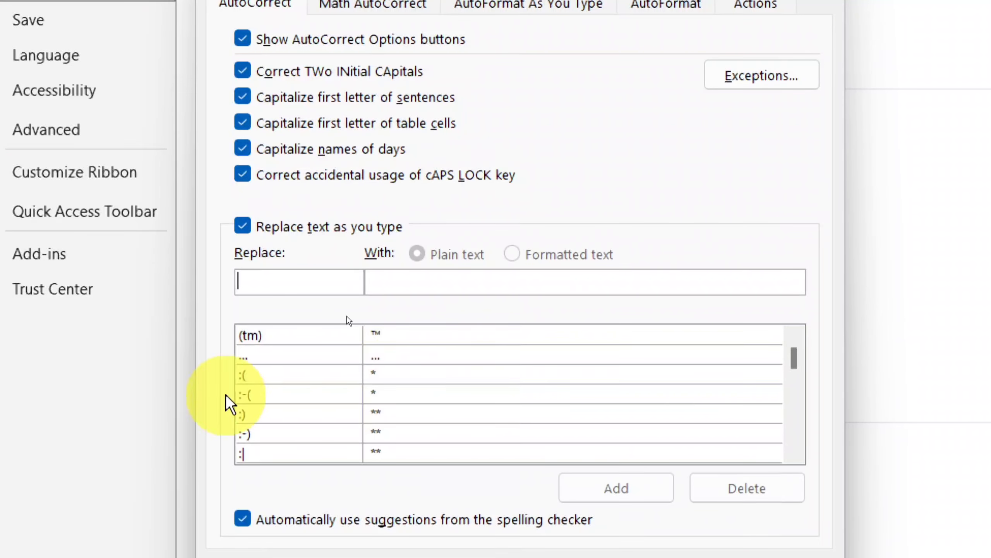
pyautogui.scroll(-2, 278, 383)
pyautogui.scroll(-1, 278, 383)
pyautogui.scroll(-1, 280, 410)
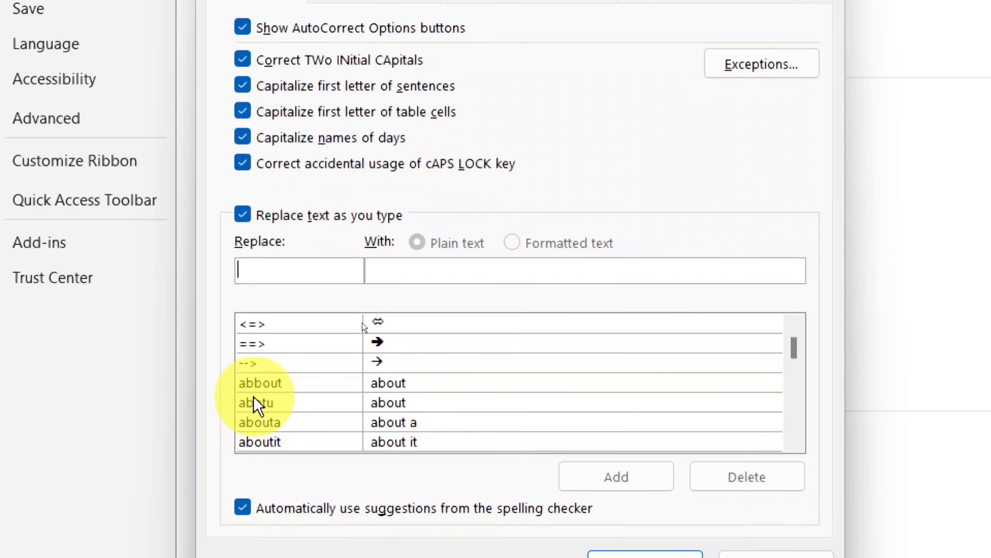
pyautogui.scroll(-1, 292, 373)
pyautogui.scroll(-1, 292, 374)
pyautogui.scroll(-2, 291, 387)
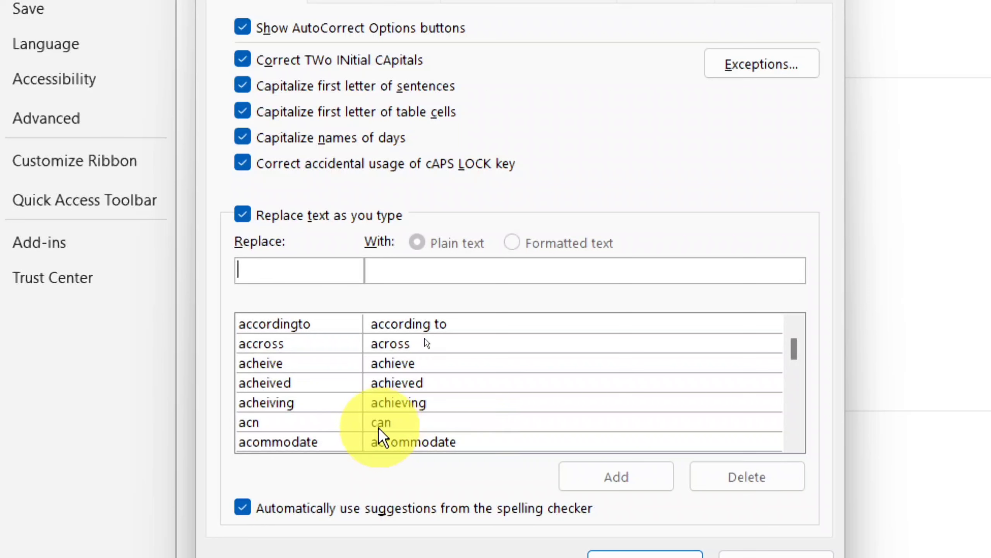
pyautogui.scroll(-4, 293, 398)
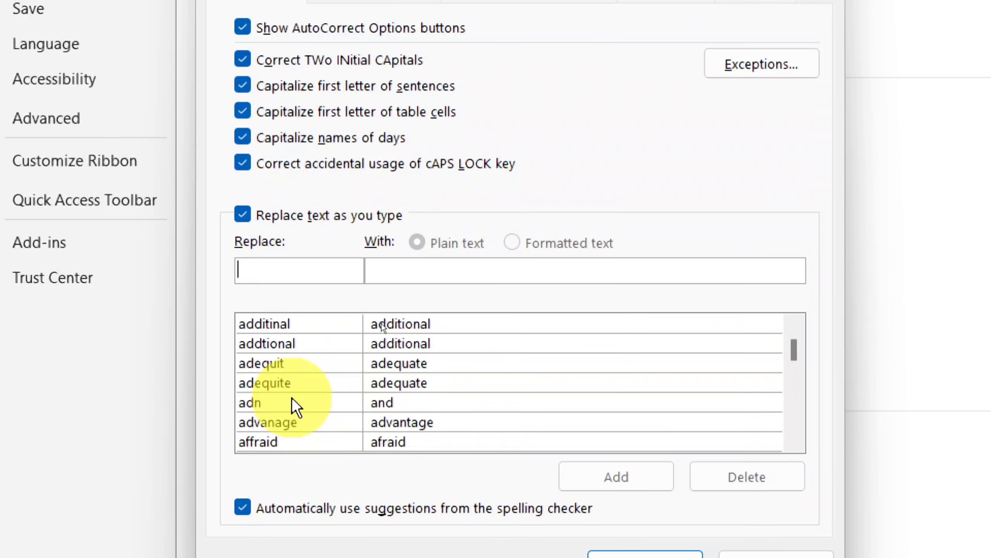
pyautogui.scroll(-1, 293, 400)
pyautogui.scroll(-1, 325, 385)
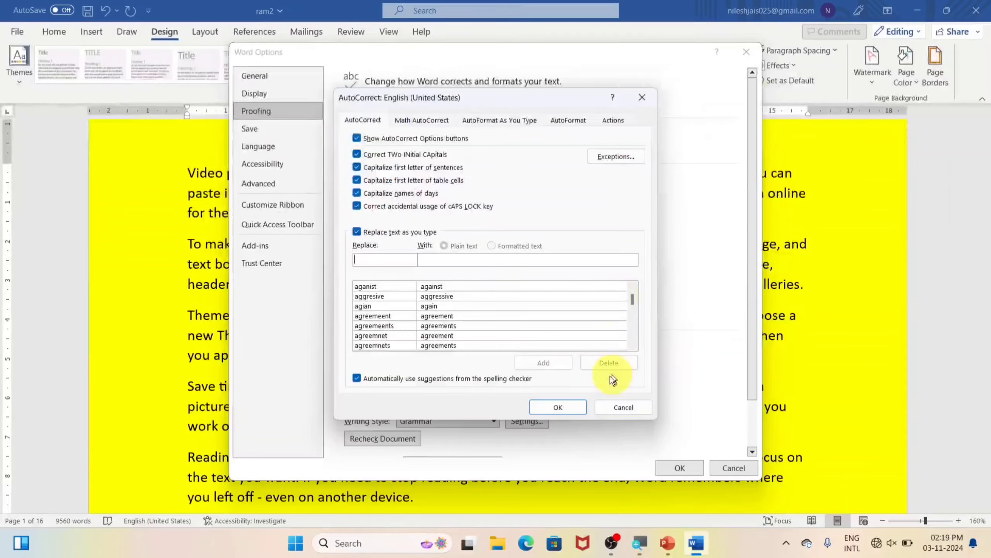
pyautogui.click(632, 414)
pyautogui.click(730, 471)
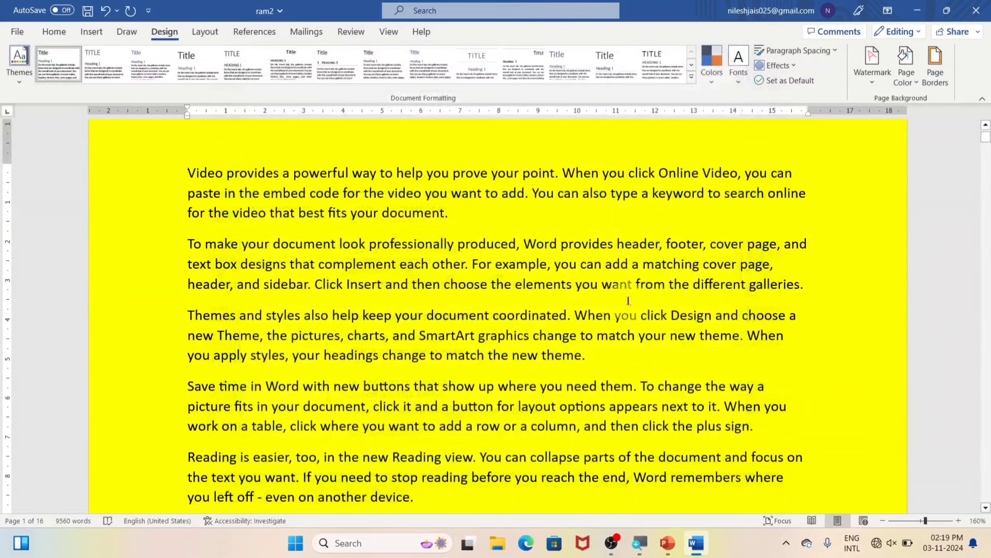
# Set the page colour to No Color and start a new line after the first paragraph
pyautogui.click(904, 80)
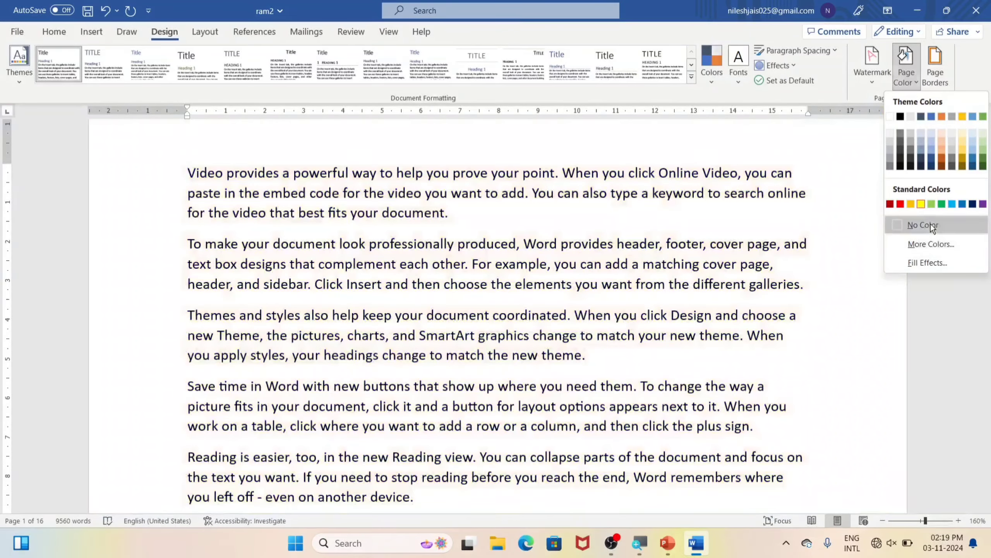
pyautogui.click(931, 223)
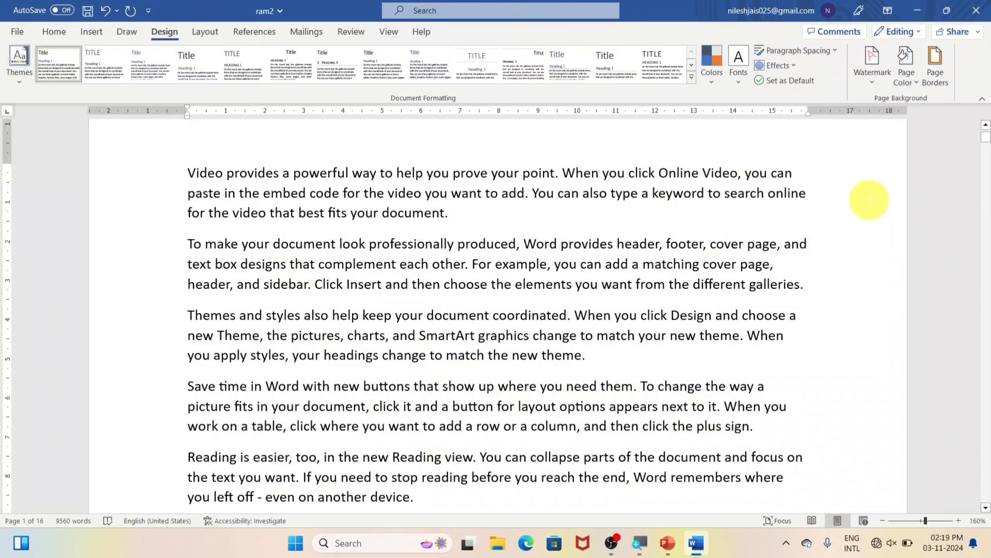
pyautogui.click(497, 215)
pyautogui.press('Return')
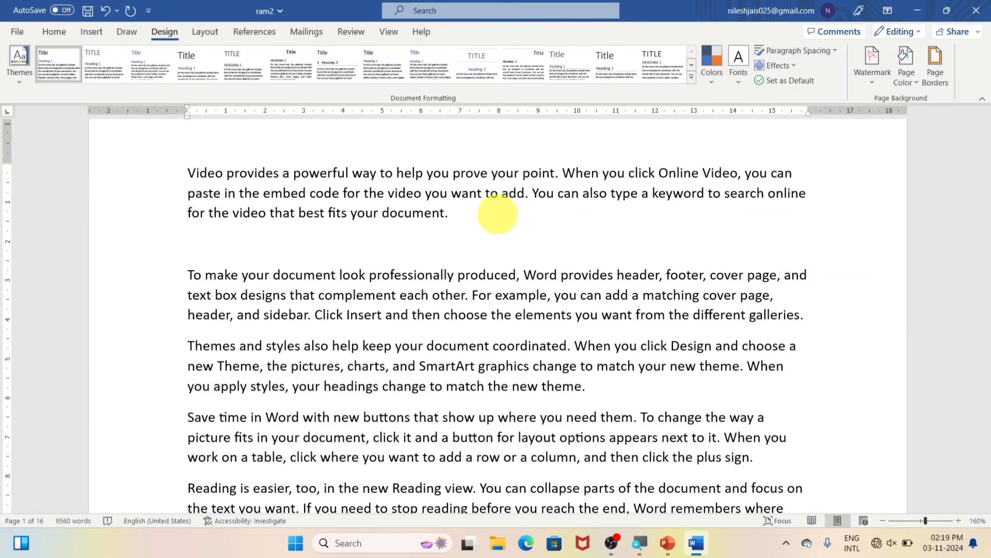
# Type misspelled lines that AutoCorrect turns into 'And can', 'Can and' and 'Nkj'
pyautogui.write('adn')
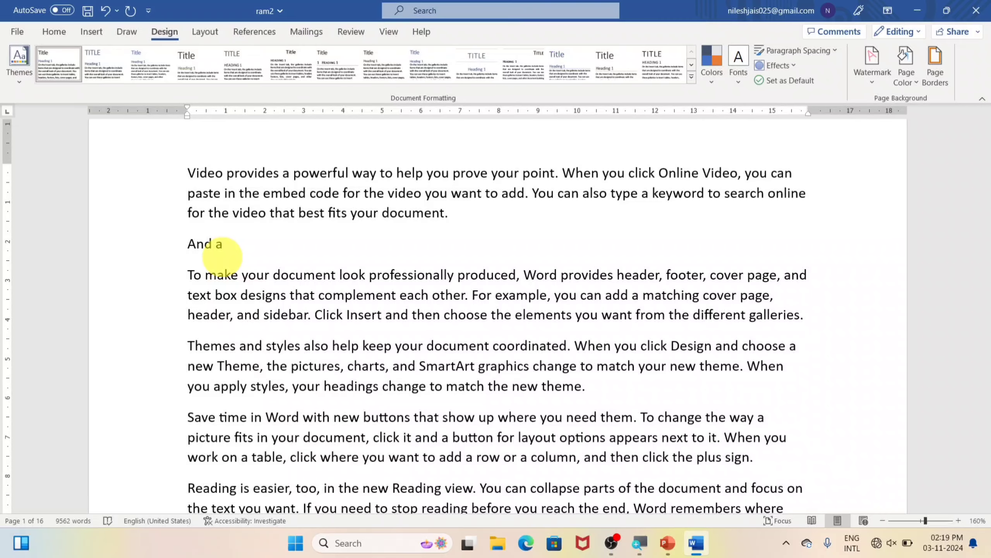
pyautogui.press('Right')
pyautogui.scroll(1, 222, 256)
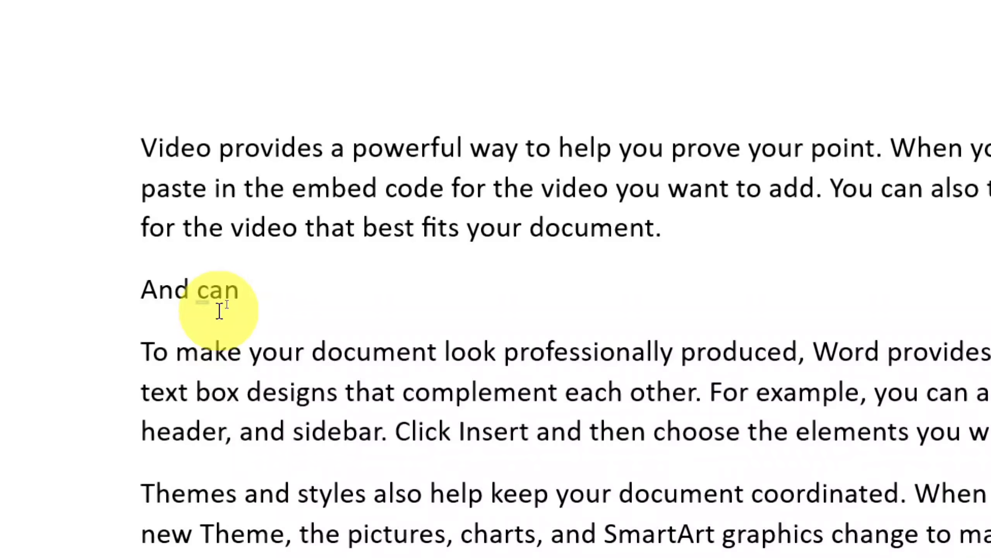
pyautogui.press('Return')
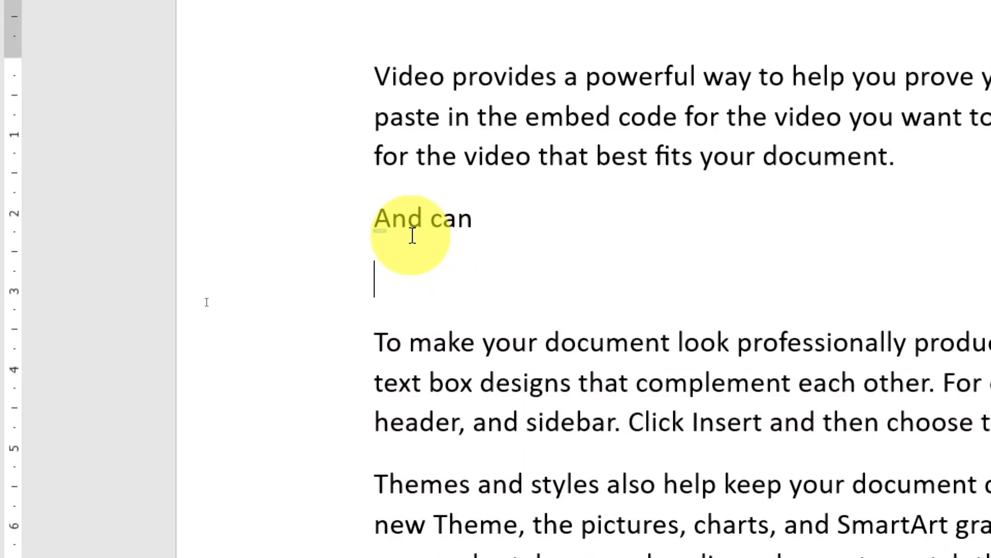
pyautogui.write('acn')
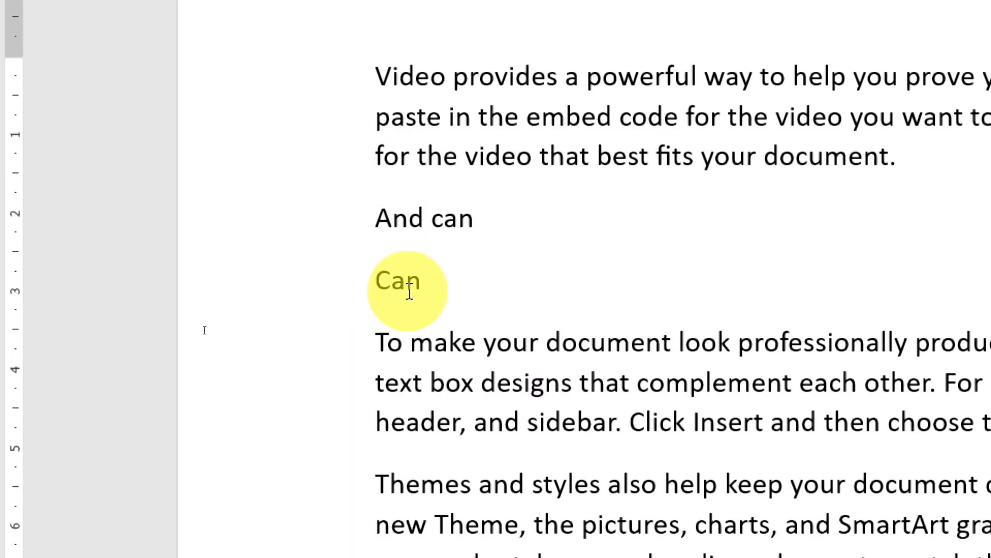
pyautogui.write(' andn')
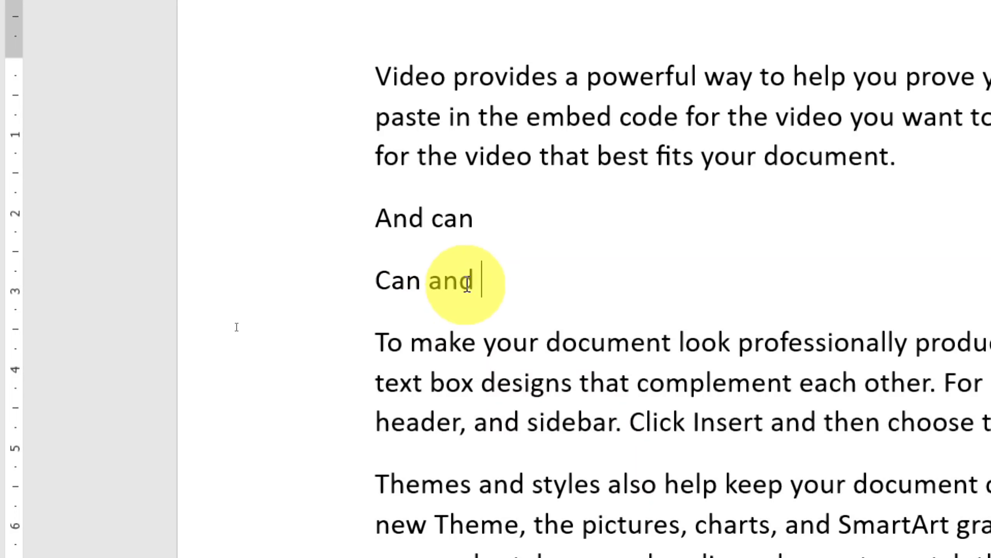
pyautogui.moveTo(461, 299)
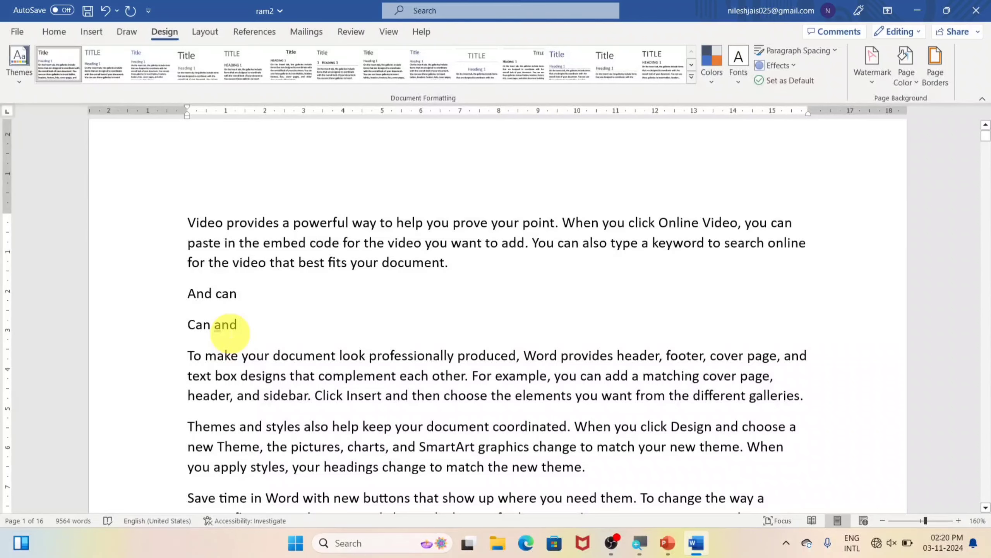
pyautogui.press('Return')
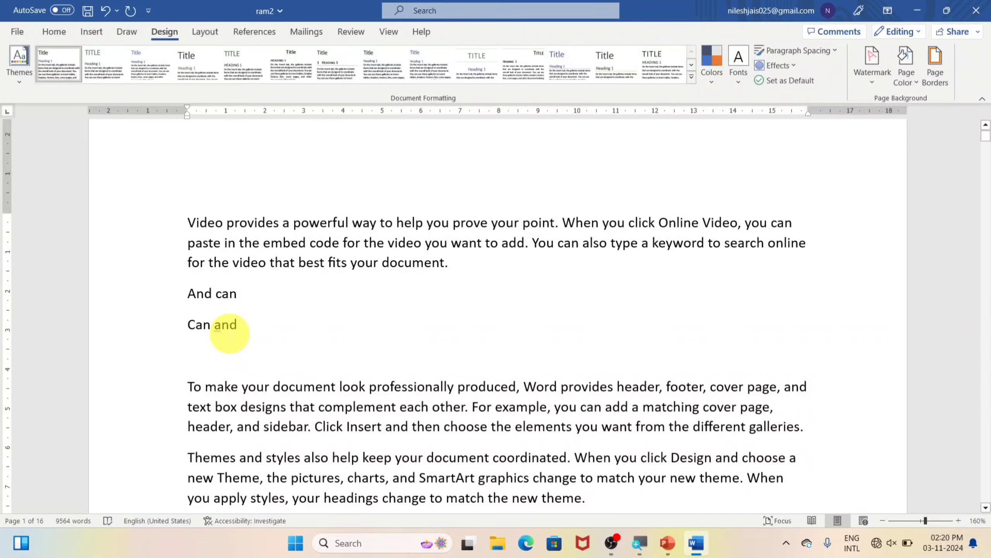
pyautogui.write('nk')
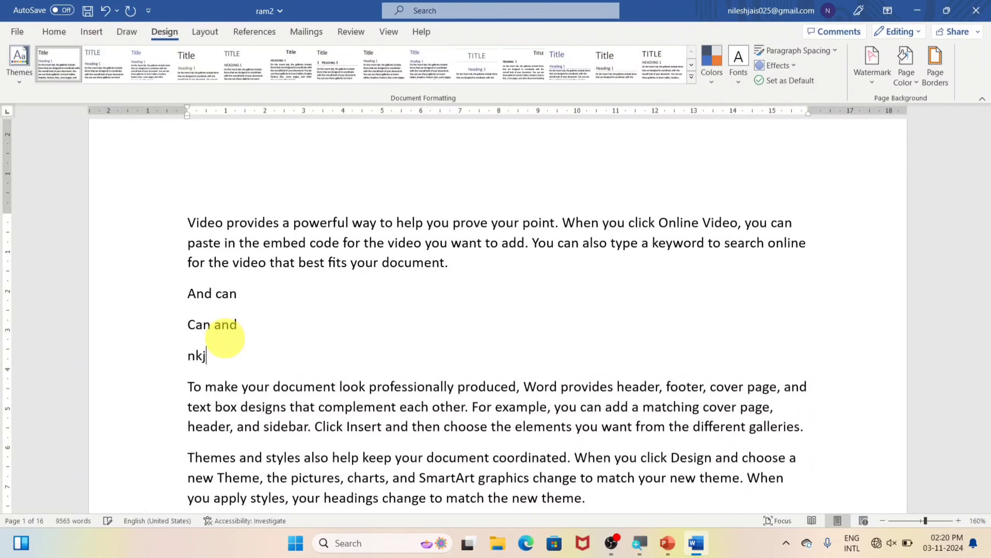
pyautogui.write('j')
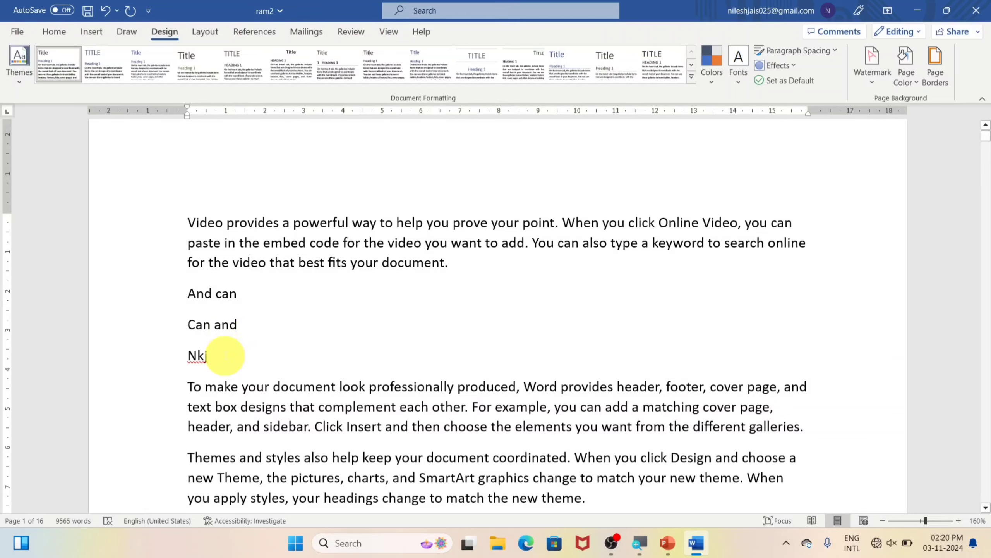
pyautogui.press('Return')
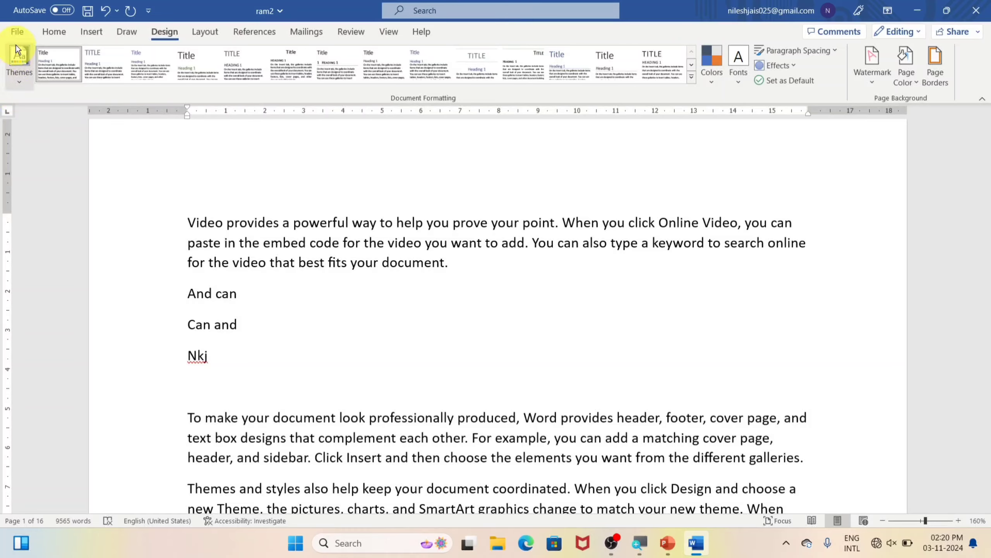
# Add an AutoCorrect entry replacing 'nkj' with the author's full name
pyautogui.click(18, 31)
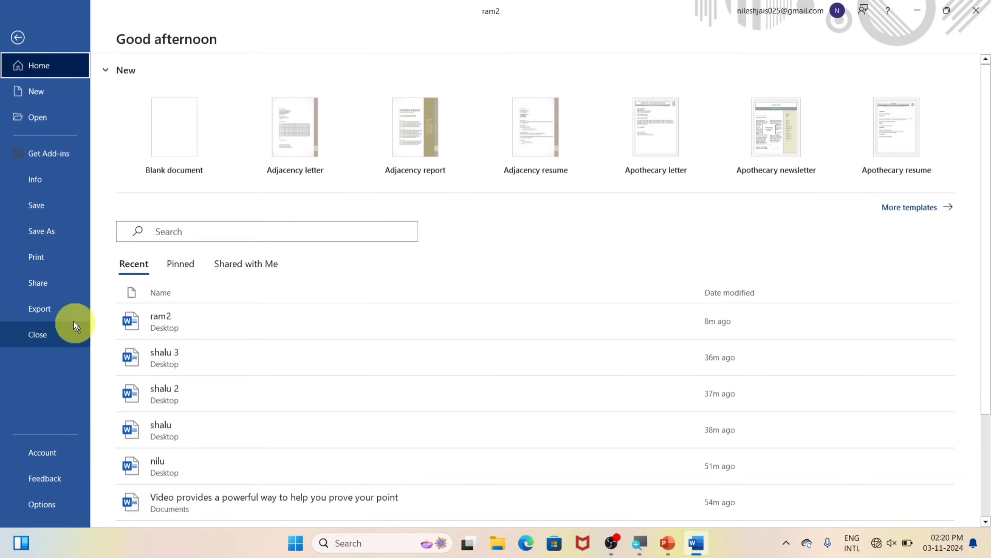
pyautogui.click(43, 505)
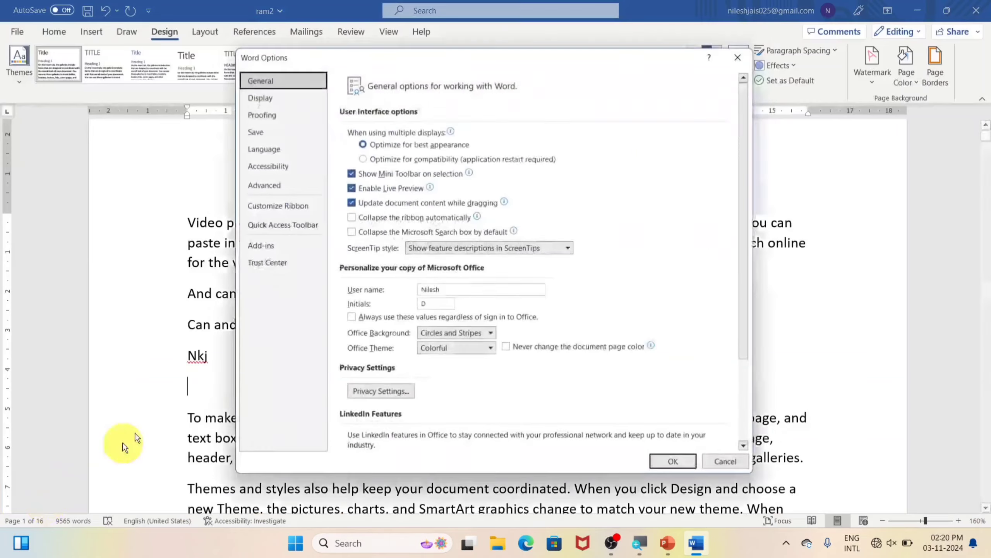
pyautogui.click(266, 117)
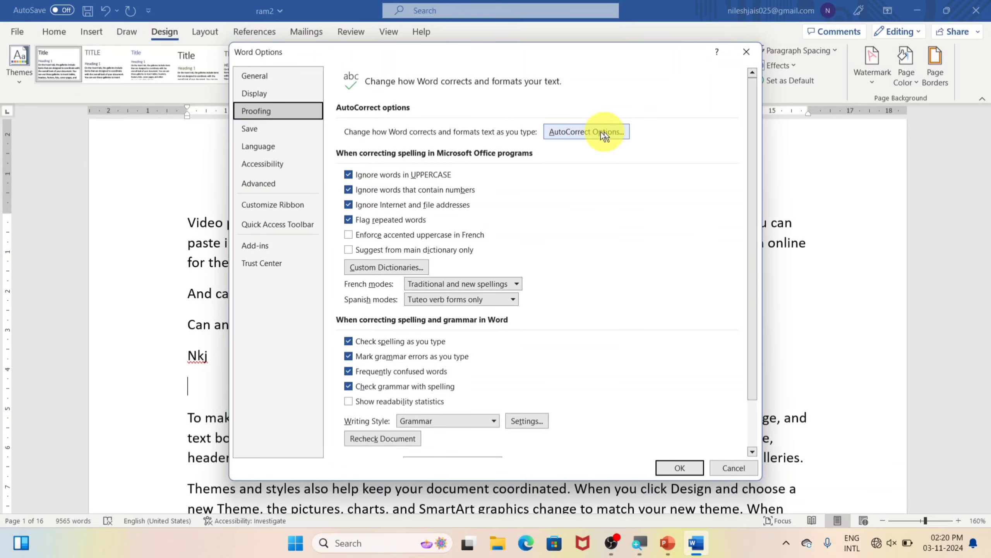
pyautogui.click(585, 133)
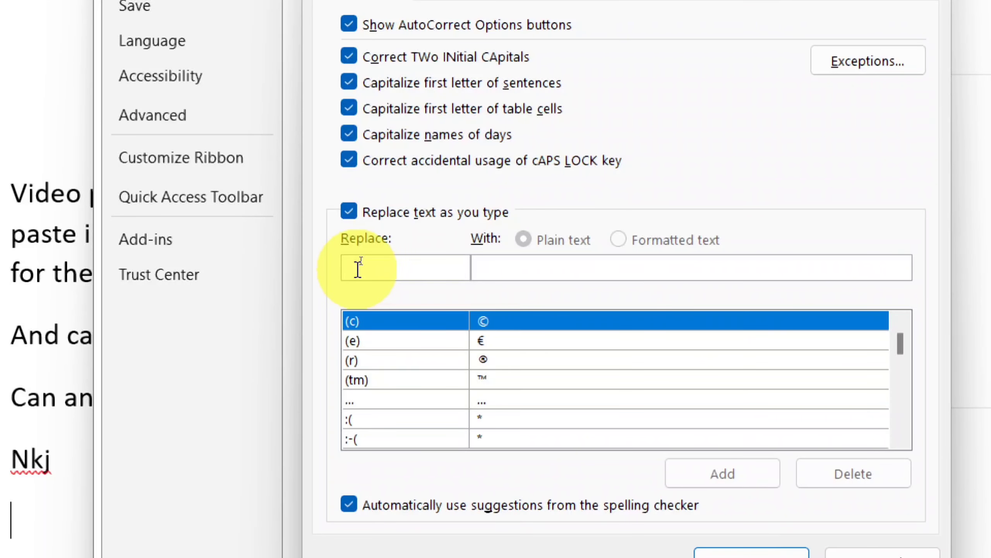
pyautogui.write('nkj')
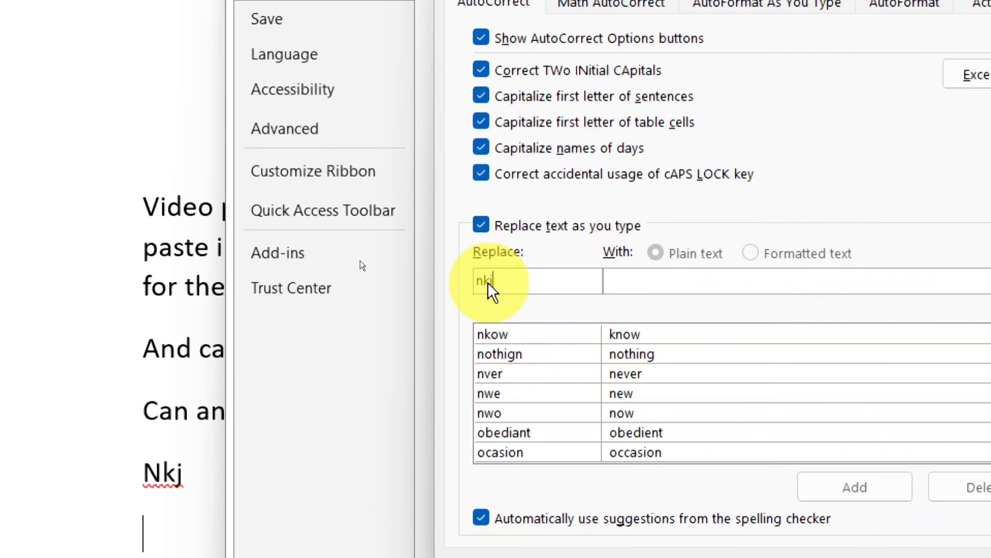
pyautogui.click(656, 283)
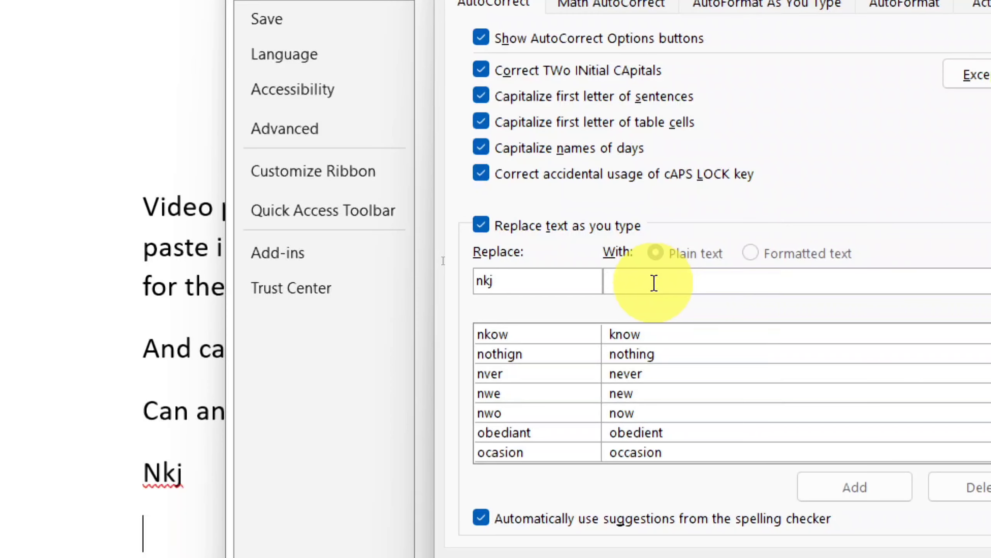
pyautogui.write('Nilesh ')
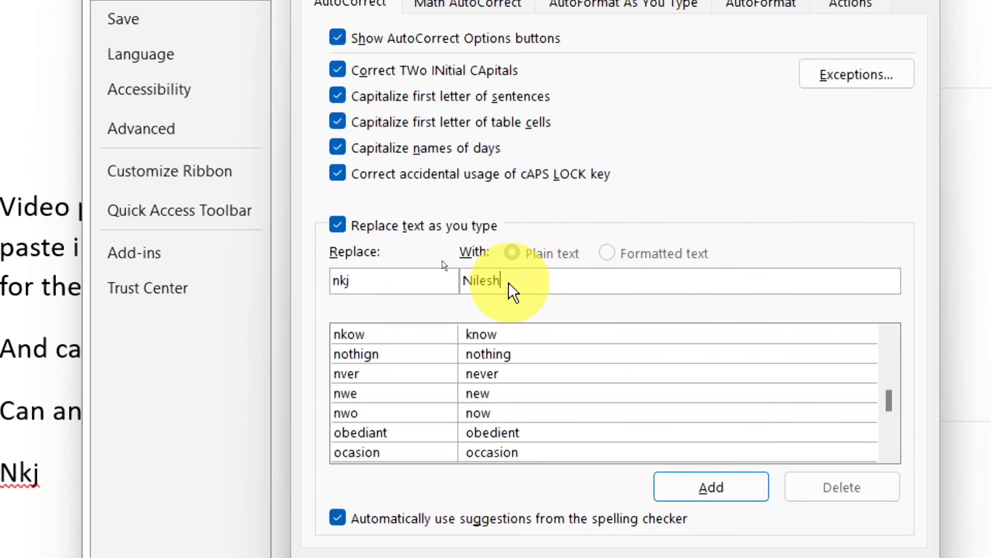
pyautogui.write('Kumar ')
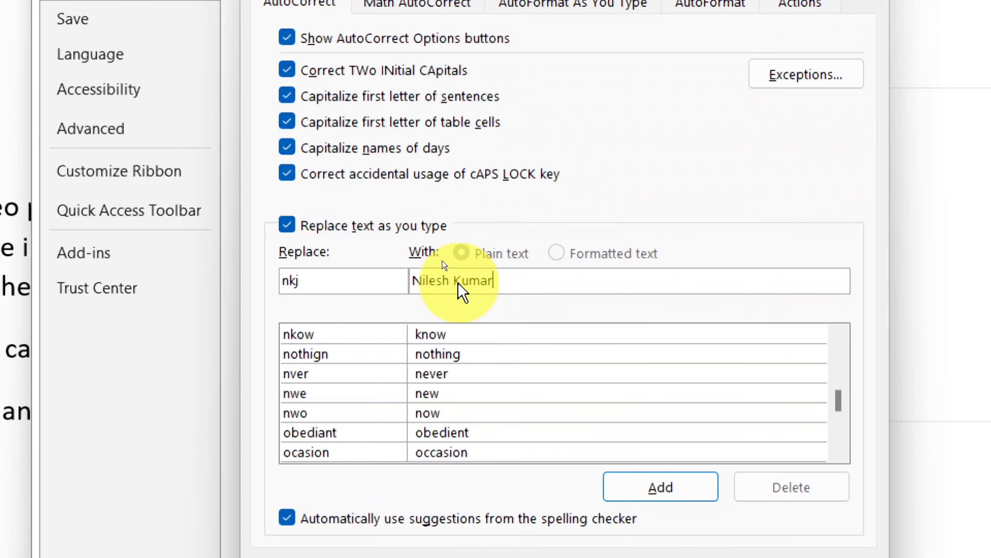
pyautogui.write('Jaiswa')
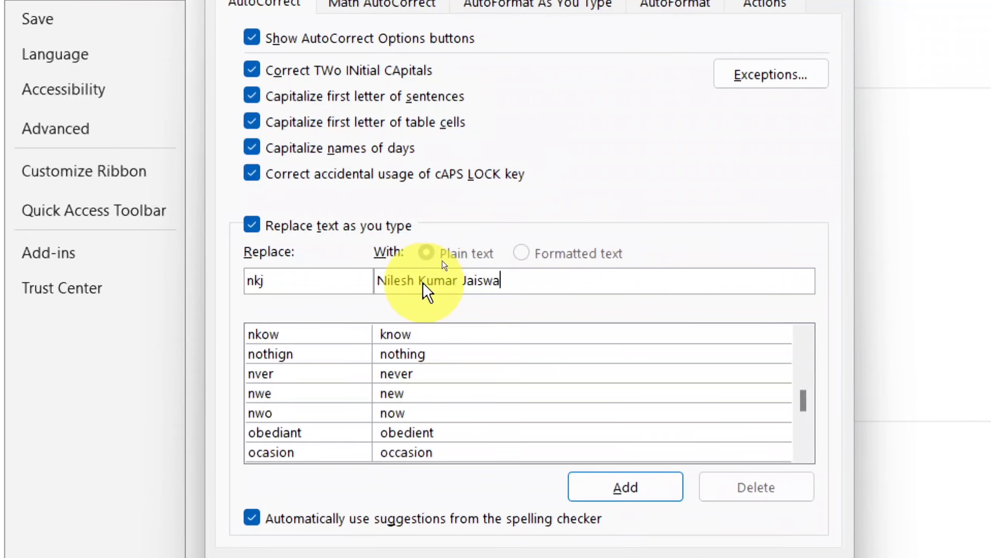
pyautogui.write('l')
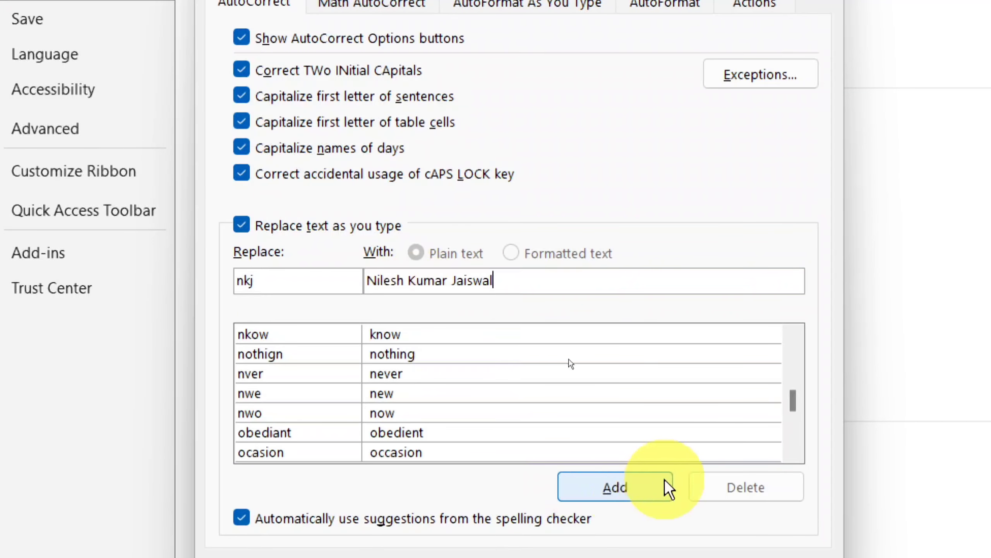
pyautogui.click(629, 491)
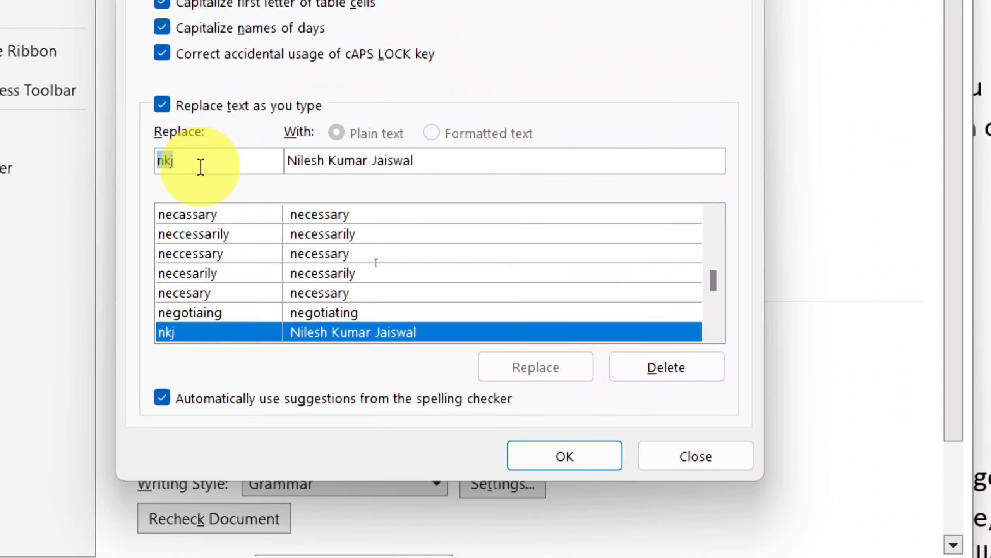
# Add an AutoCorrect entry replacing 'msw' with 'Microsoft word' and close AutoCorrect
pyautogui.write('m')
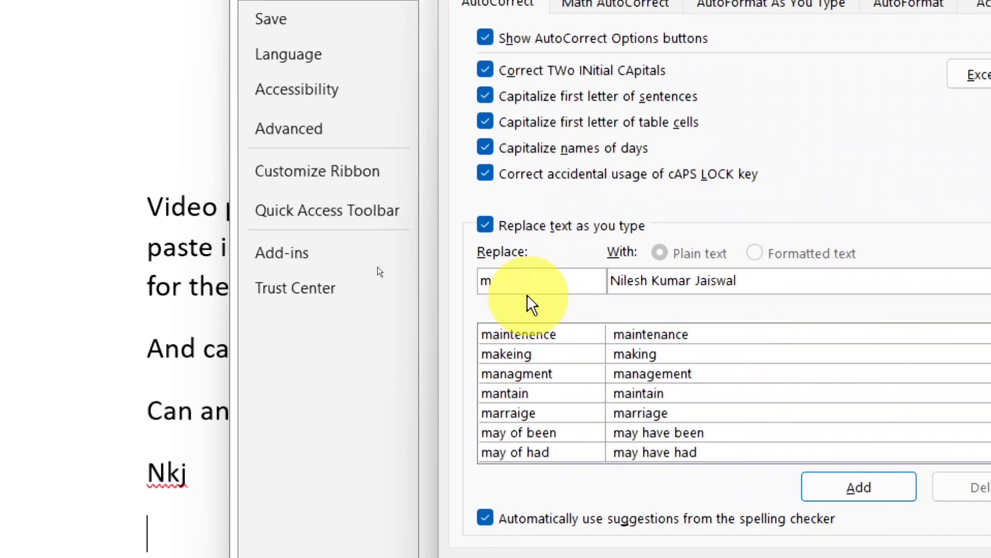
pyautogui.write('sw')
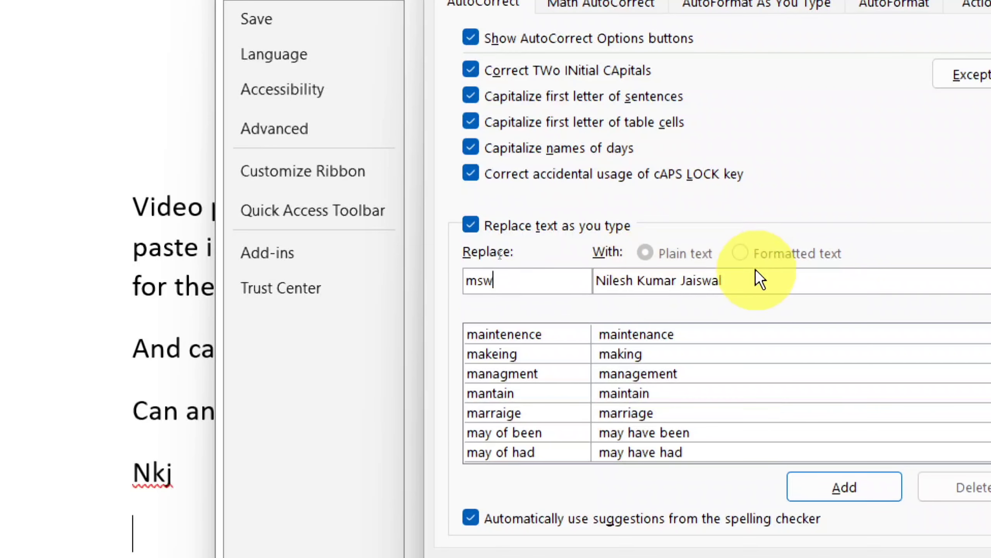
pyautogui.moveTo(748, 279); pyautogui.dragTo(548, 279)
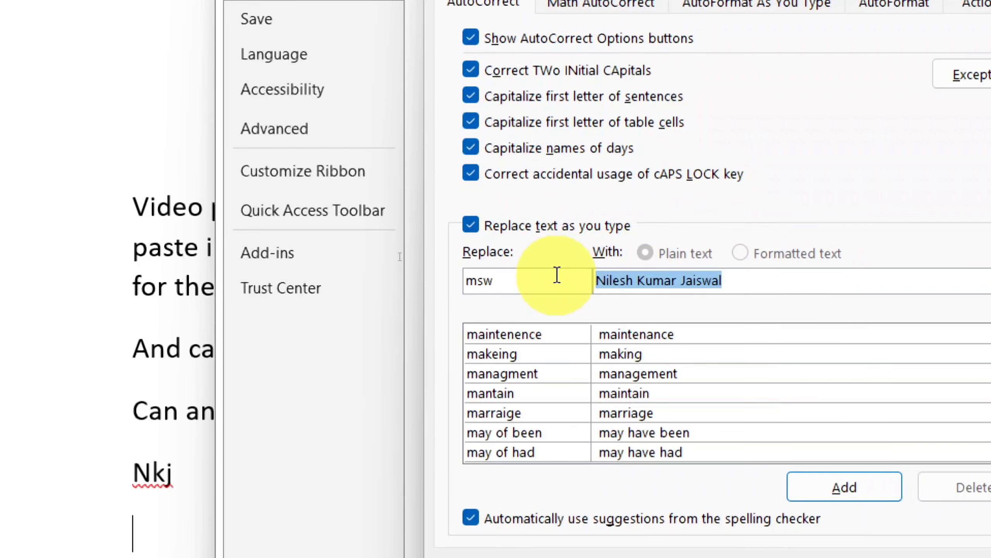
pyautogui.write('Micros')
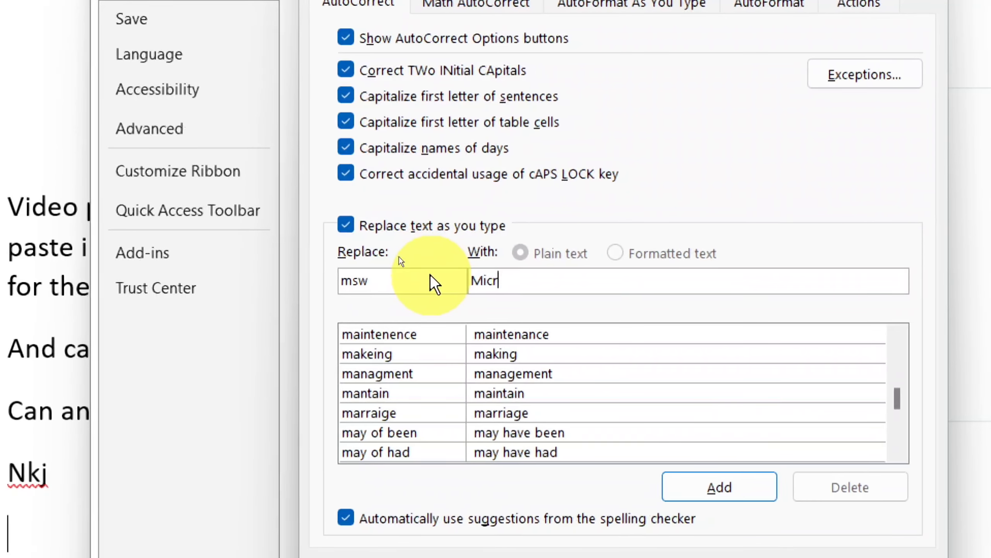
pyautogui.write('oft ')
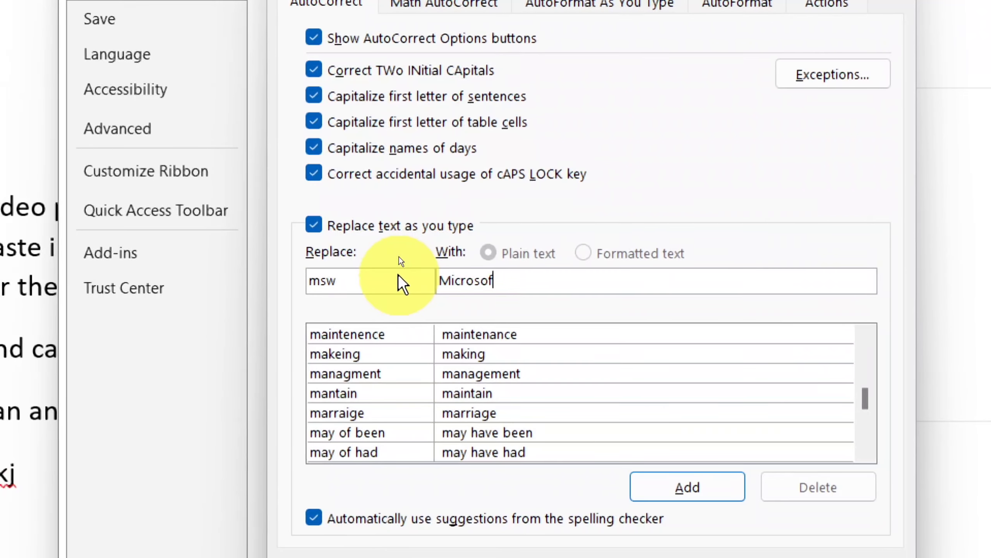
pyautogui.write('word')
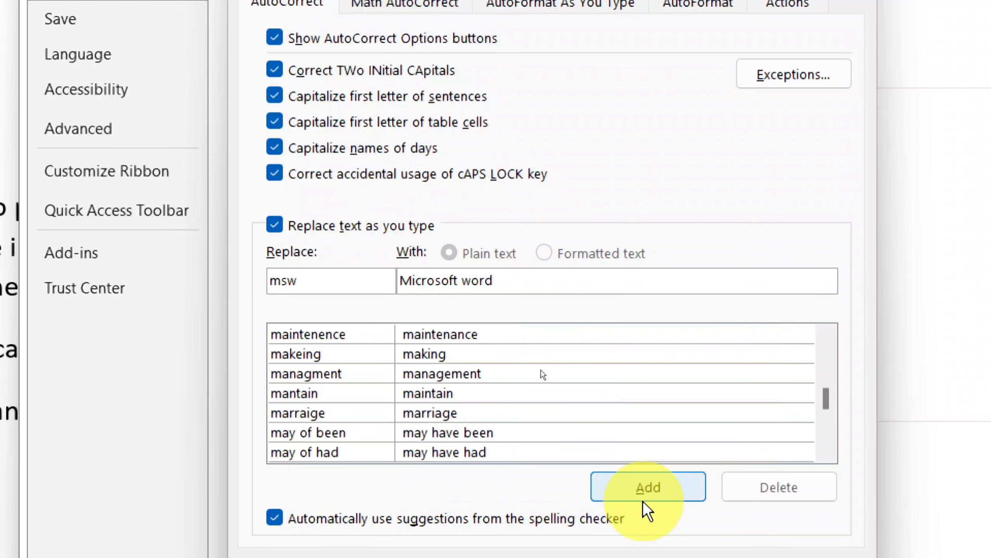
pyautogui.click(650, 488)
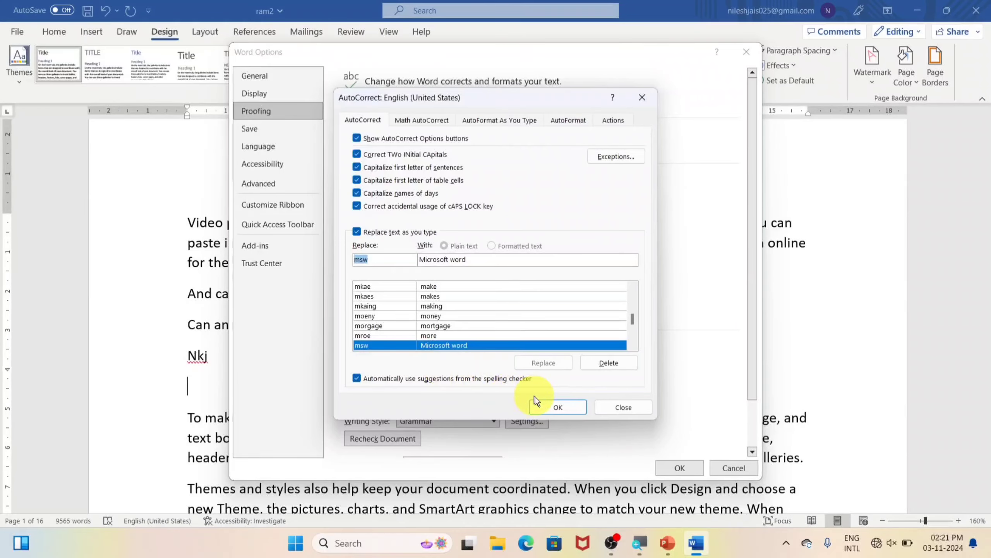
pyautogui.click(545, 404)
# Type nkj and msw on new lines so they expand to the full name and 'Microsoft word'
pyautogui.click(689, 471)
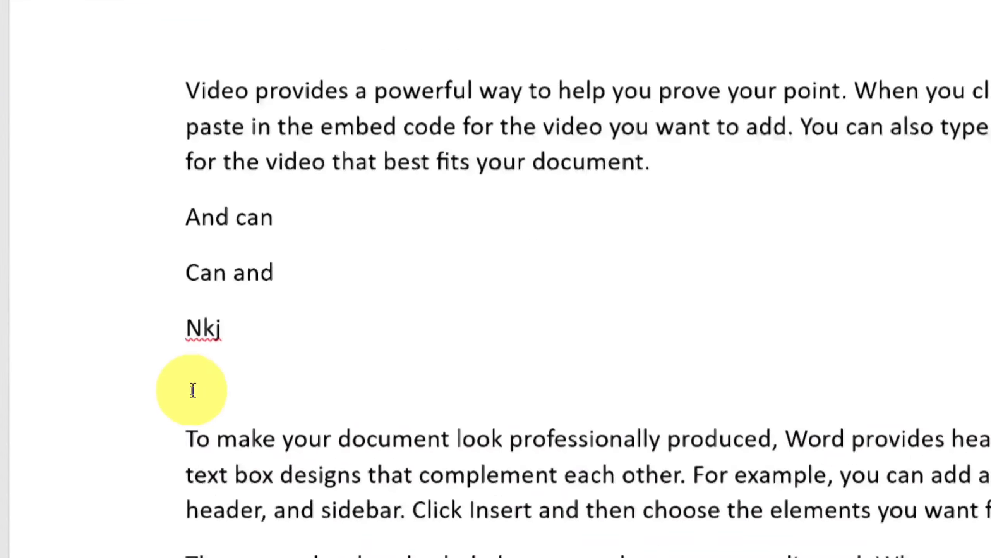
pyautogui.write('nk')
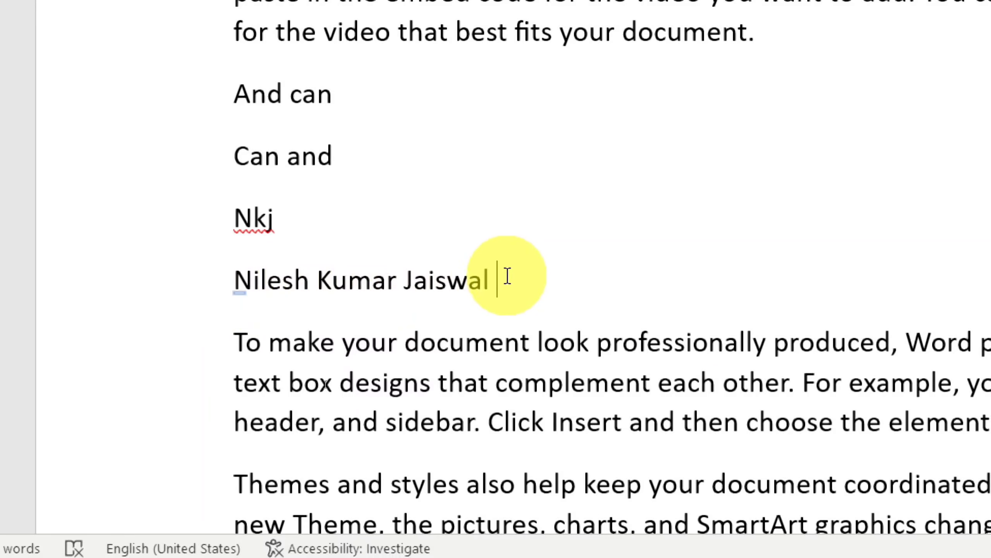
pyautogui.press('Return')
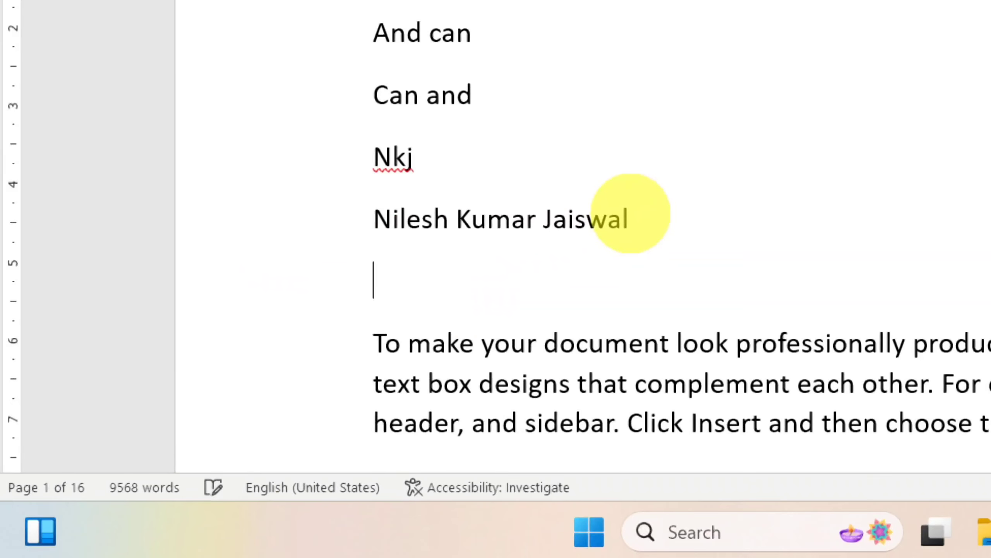
pyautogui.write('m')
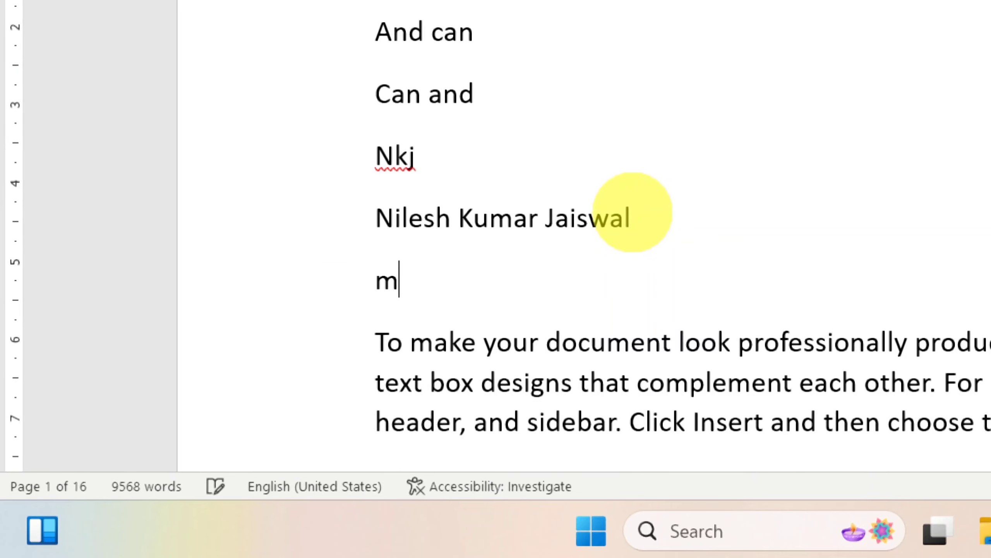
pyautogui.write('sword')
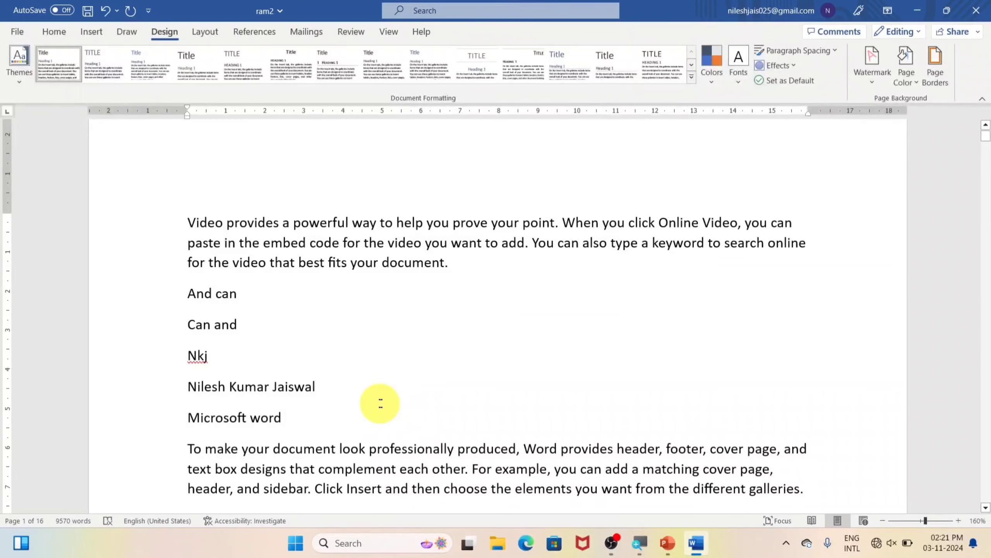
pyautogui.click(674, 236)
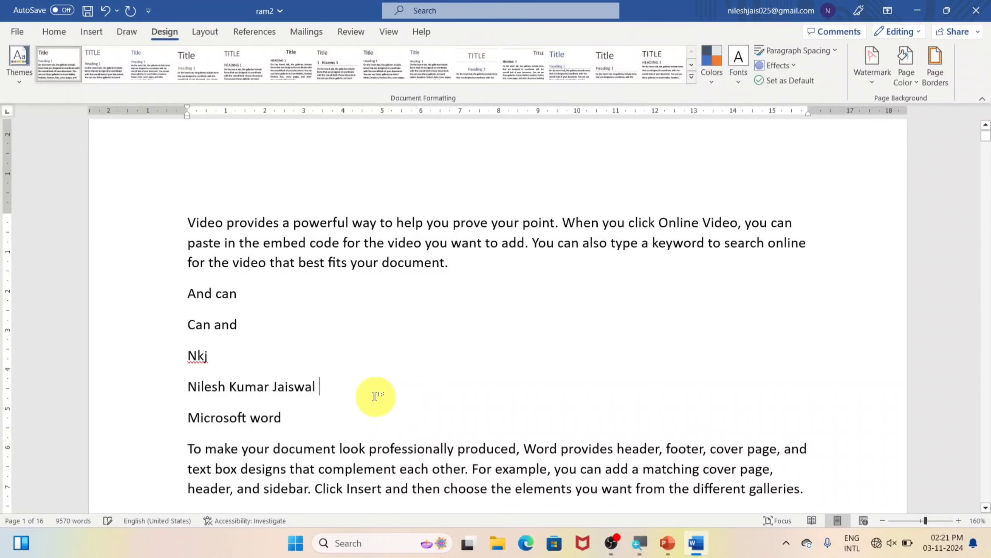
pyautogui.press('Return')
pyautogui.write('n')
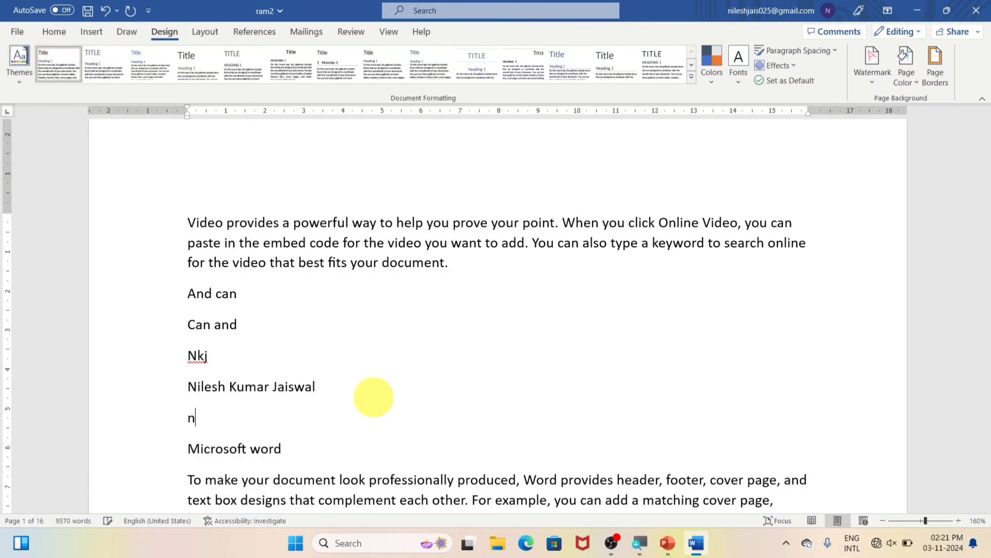
pyautogui.write('kj')
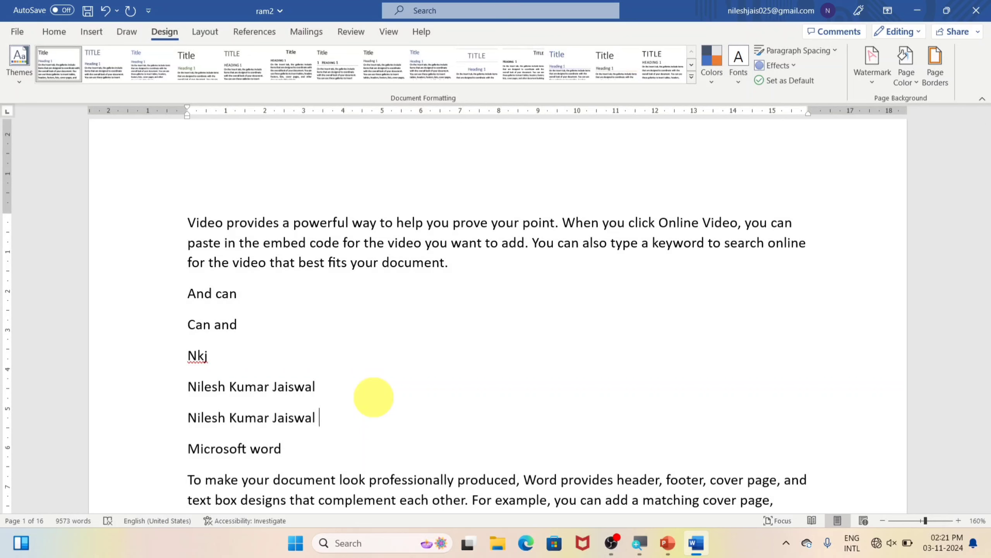
# Delete the 'nkj' and 'msw' AutoCorrect entries, then close AutoCorrect and Word Options
pyautogui.click(14, 34)
pyautogui.click(22, 506)
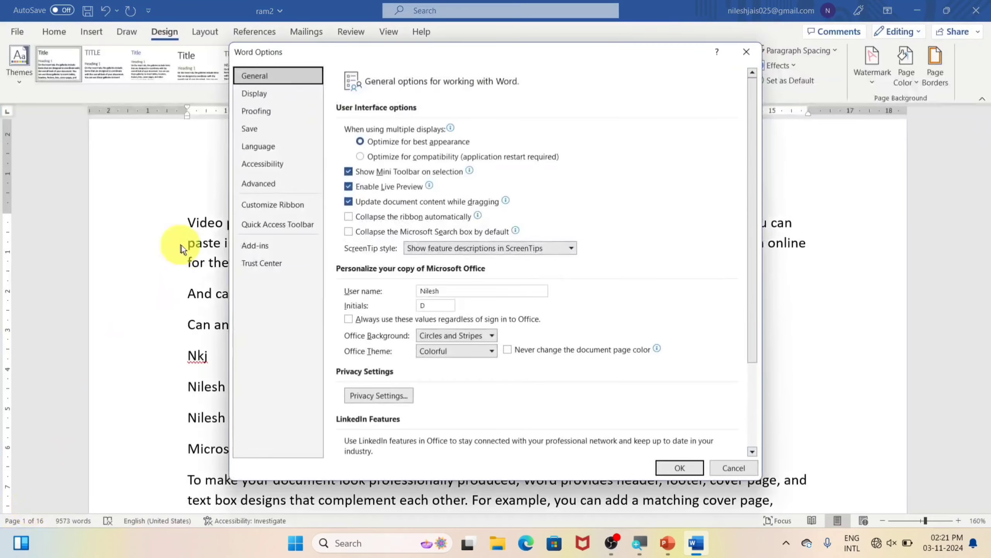
pyautogui.click(255, 111)
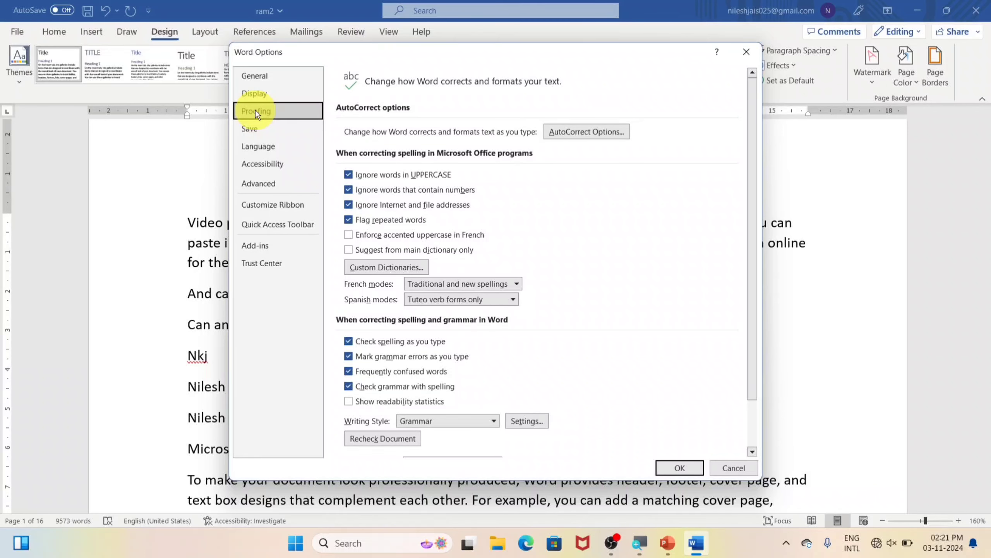
pyautogui.click(589, 132)
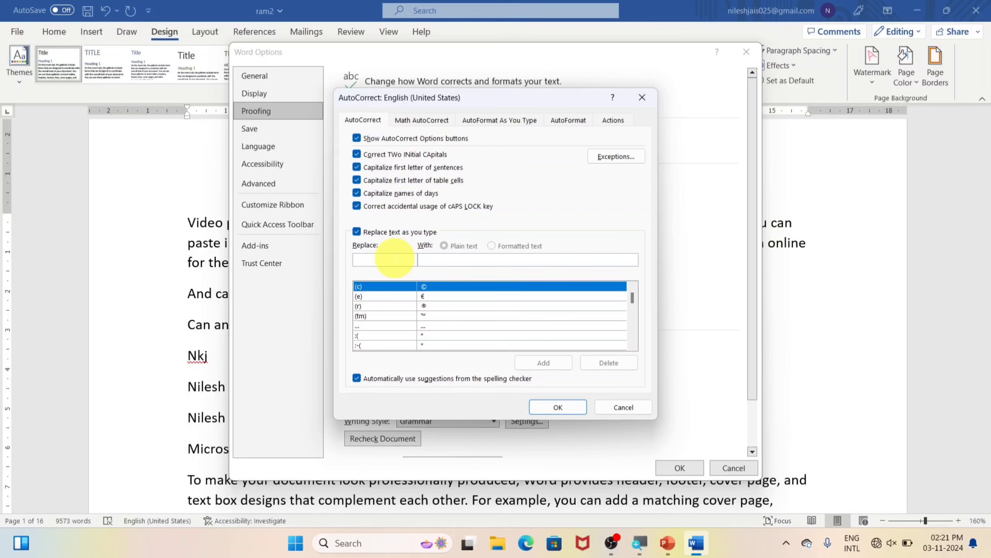
pyautogui.write('nkj')
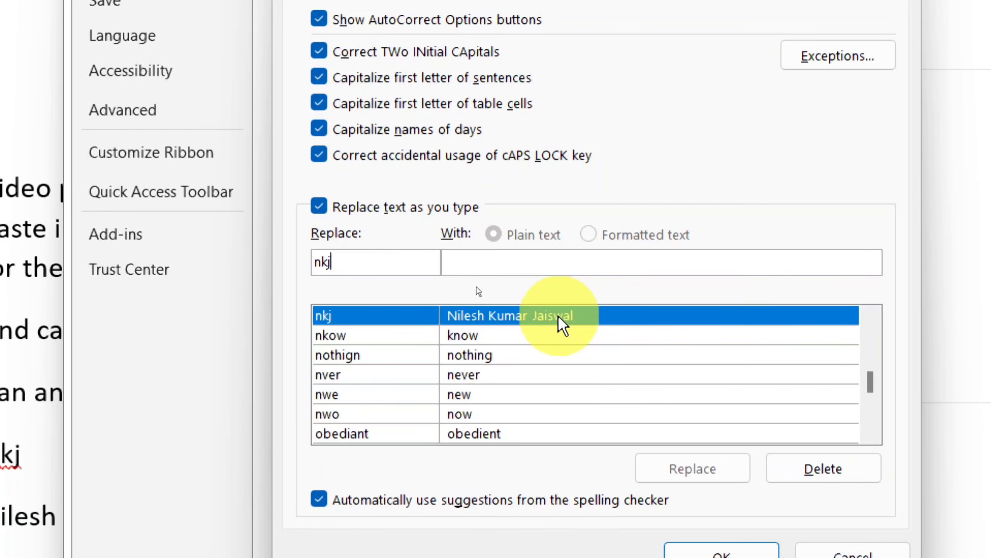
pyautogui.click(823, 467)
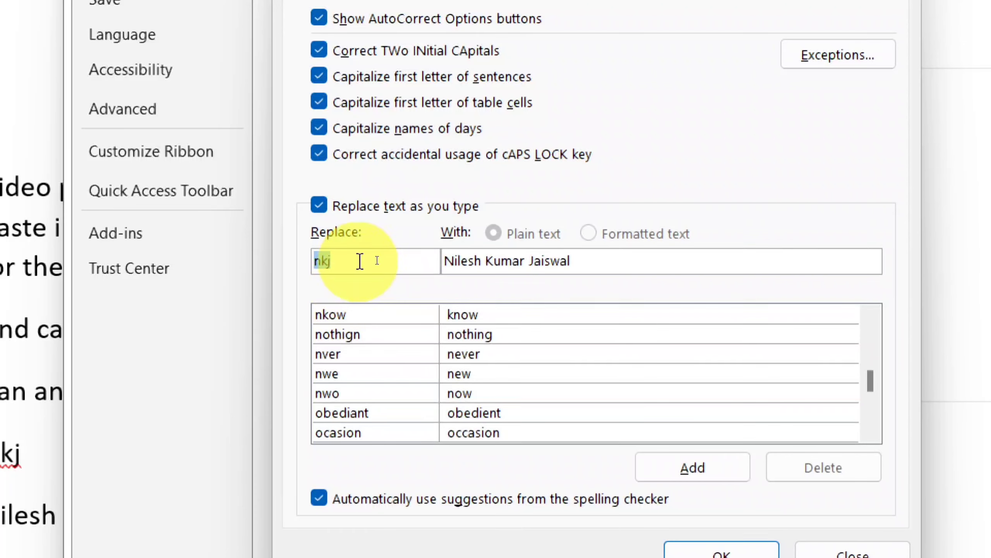
pyautogui.write('msw')
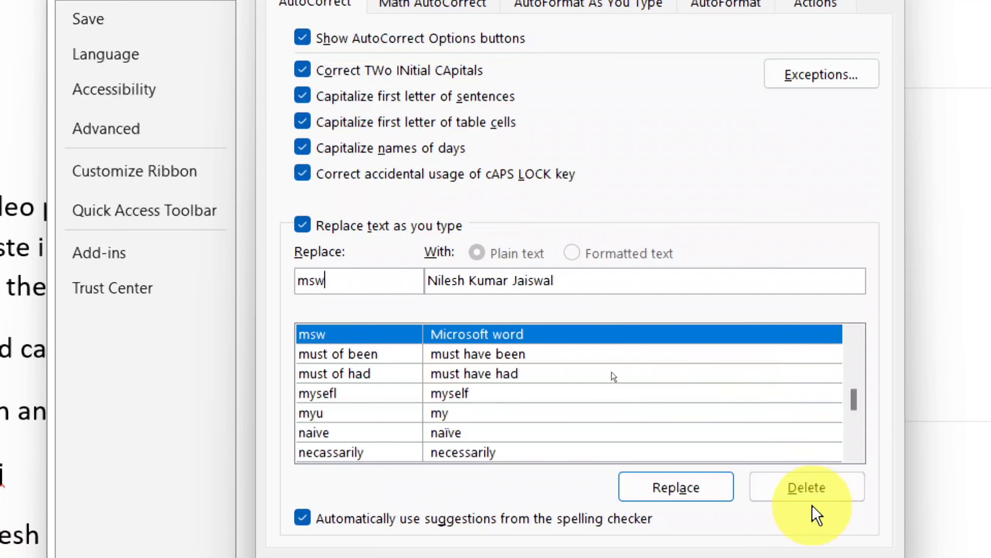
pyautogui.click(810, 495)
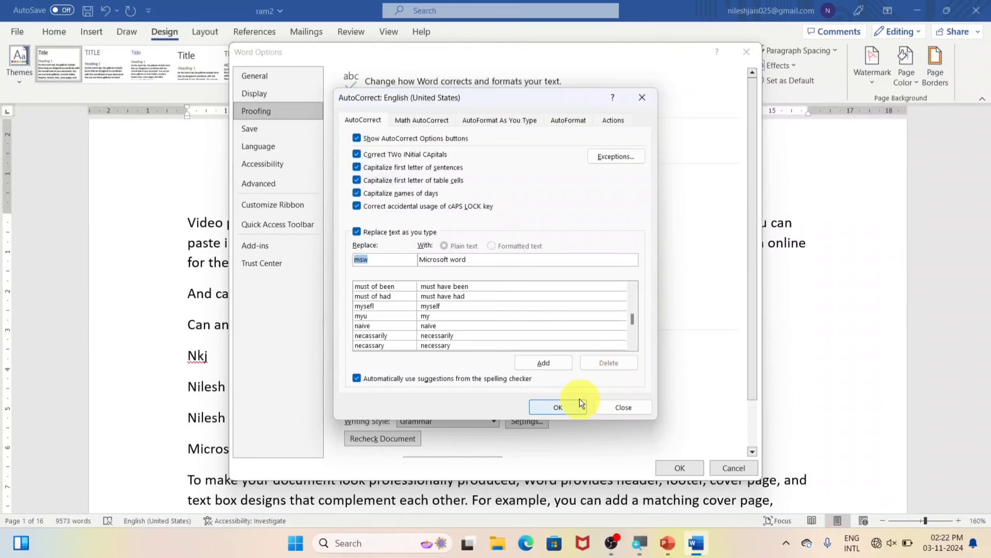
pyautogui.click(576, 406)
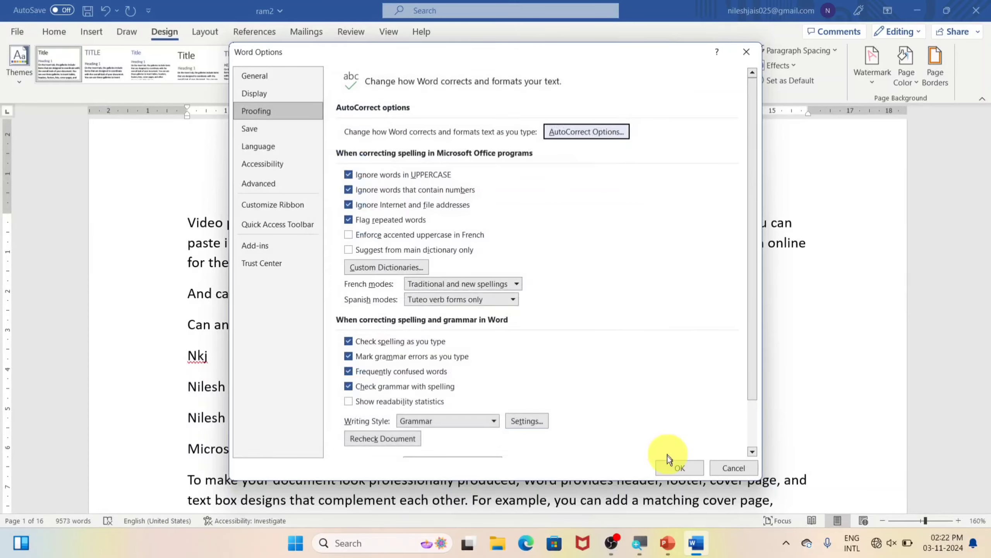
pyautogui.click(679, 467)
# Type nkj and msw on new lines, which now stay unexpanded as 'Nkj' and 'Msw'
pyautogui.press('Return')
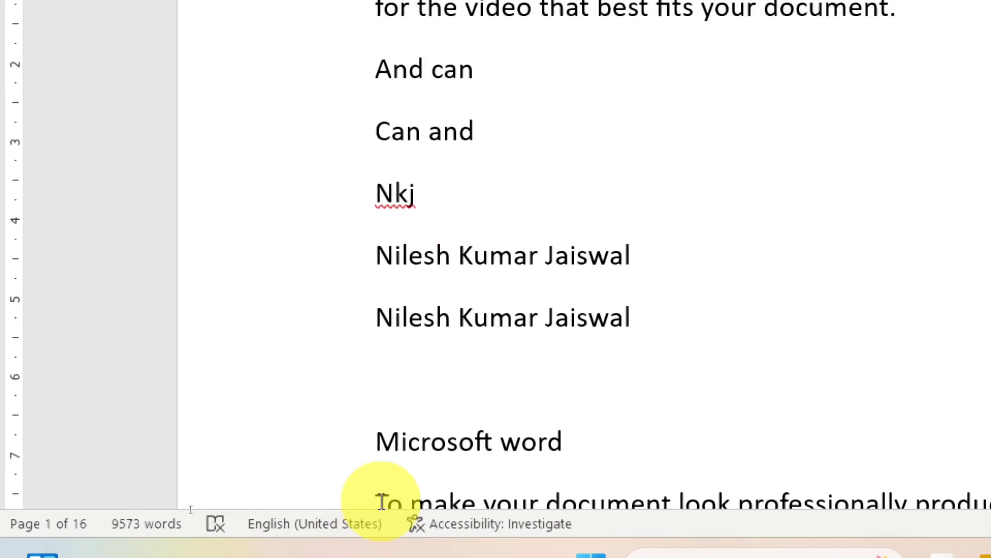
pyautogui.write('nkj')
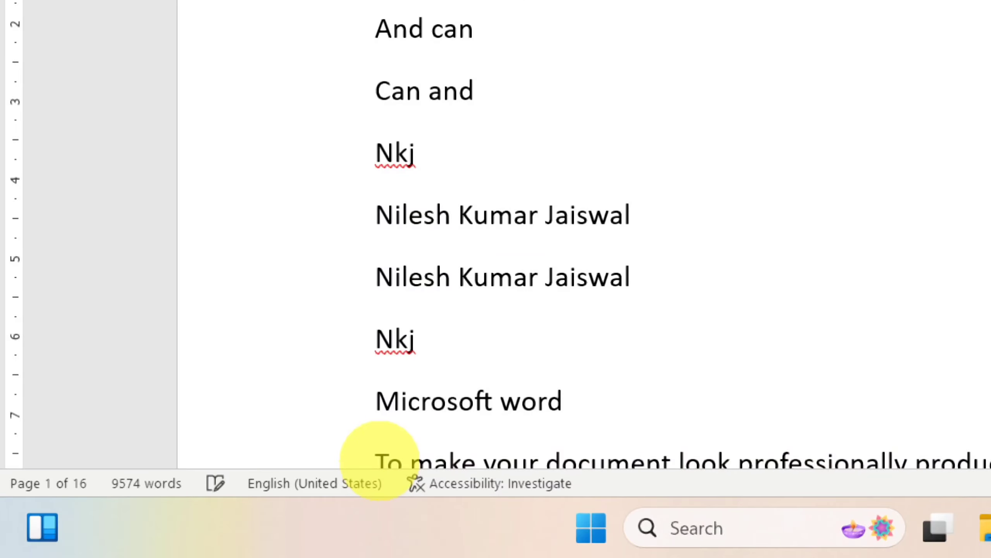
pyautogui.press('Return')
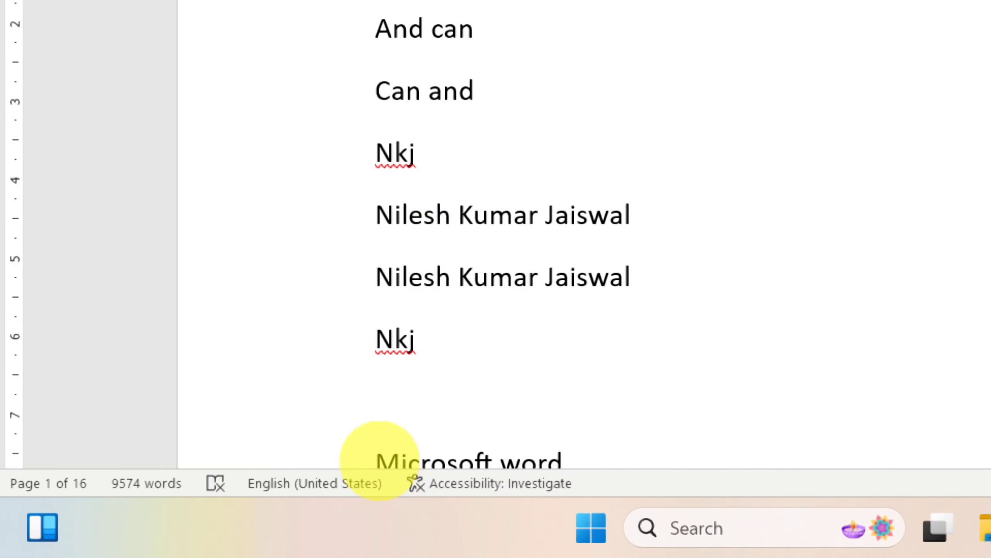
pyautogui.write('msw')
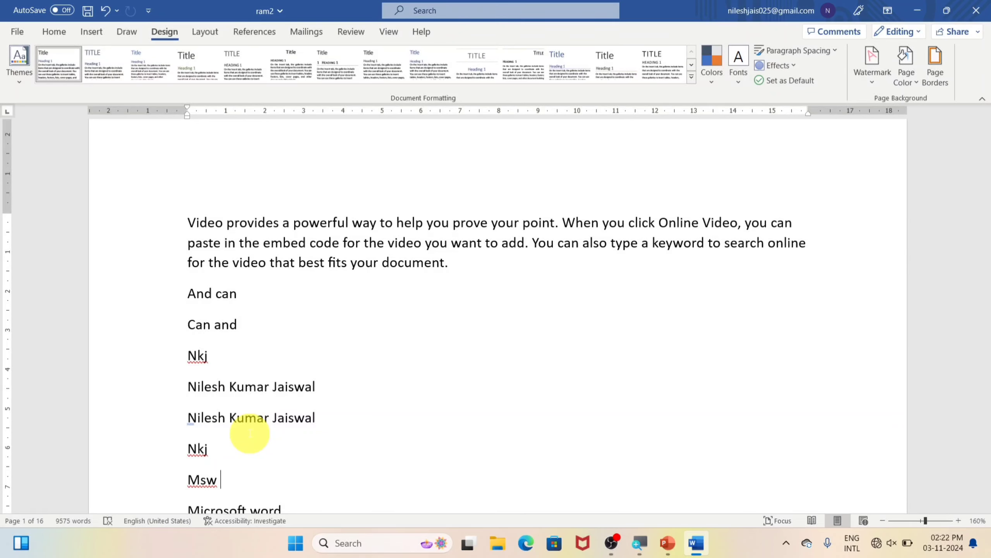
pyautogui.scroll(-8, 250, 445)
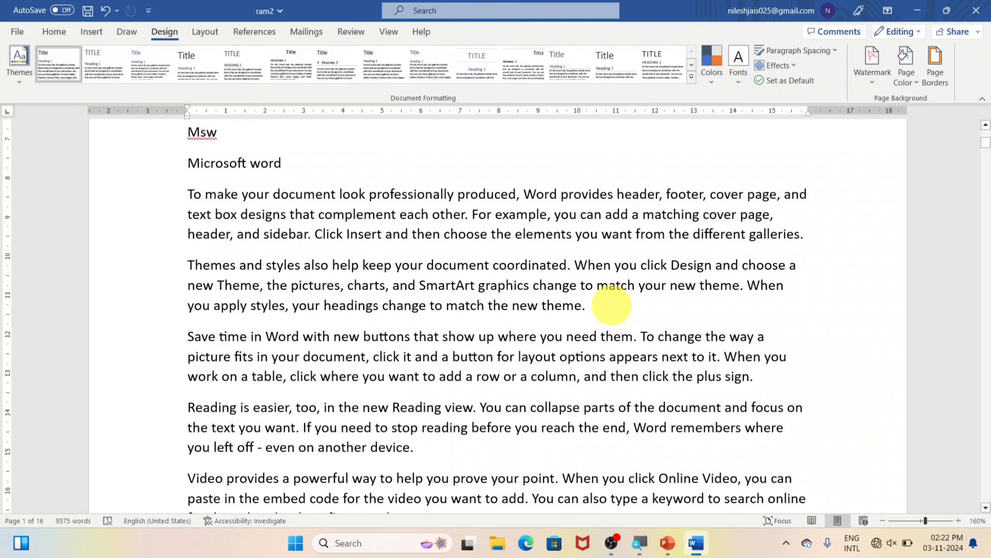
# Add filler lines 'fsdfsd sdfsadf sadfsfgsdfs', 'sadfsdg', 'sadf', 'sdf' and 'sdf and' below the themes paragraph
pyautogui.click(611, 305)
pyautogui.press('Return')
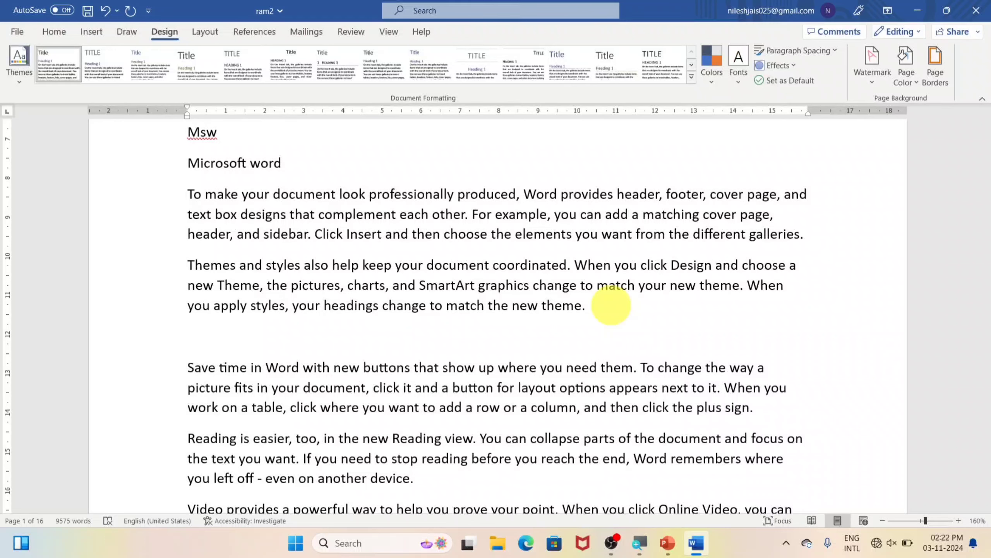
pyautogui.write('fsdfsd  sdfsadf sadfsfgsdfs')
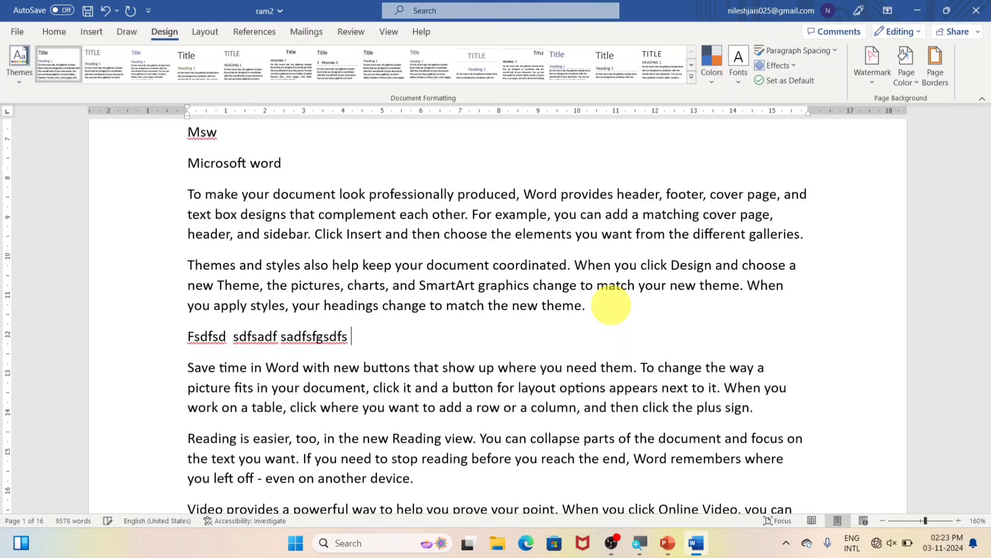
pyautogui.press('Return')
pyautogui.write('sadfsdg')
pyautogui.press('Return')
pyautogui.write('sadf')
pyautogui.press('Return')
pyautogui.write('sdf')
pyautogui.press('Return')
pyautogui.write('sdf ')
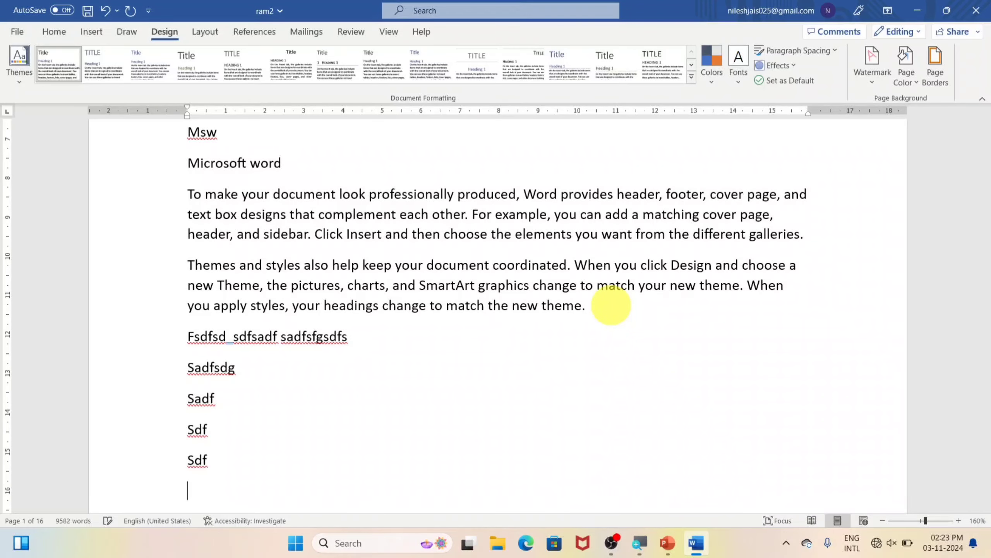
pyautogui.write('a')
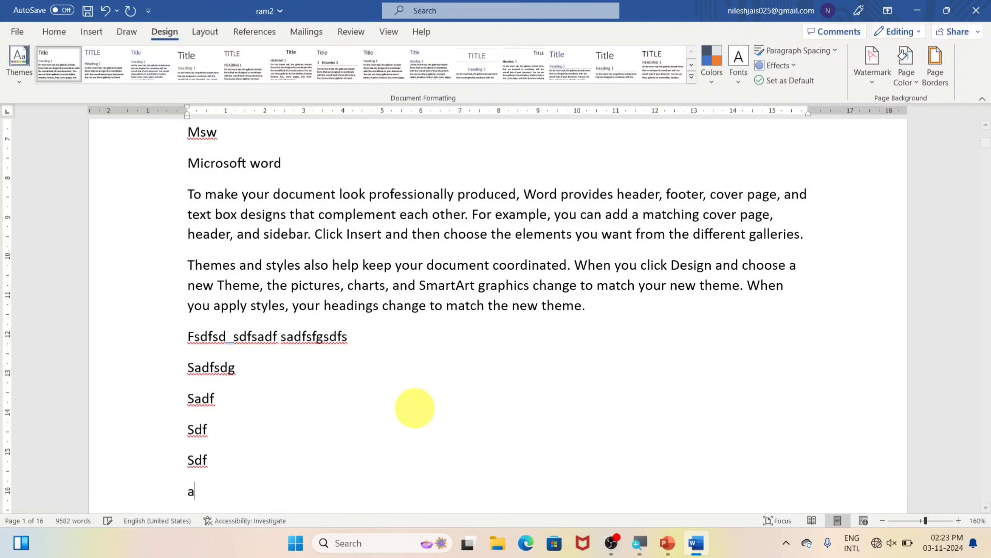
pyautogui.write('nd')
# Add a new line with the misspelled word 'camputer' after 'And'
pyautogui.scroll(-3, 414, 414)
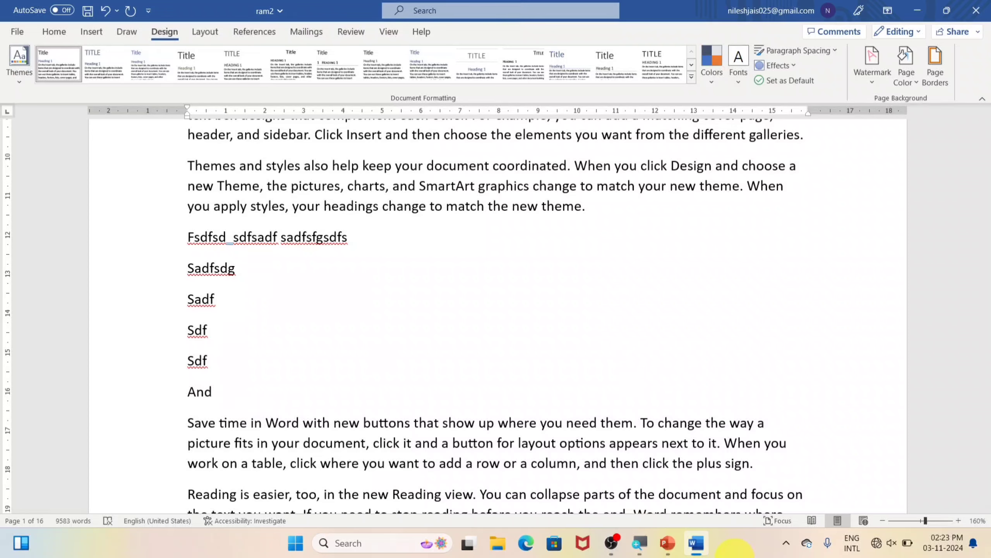
pyautogui.press('Return')
pyautogui.write('camputer')
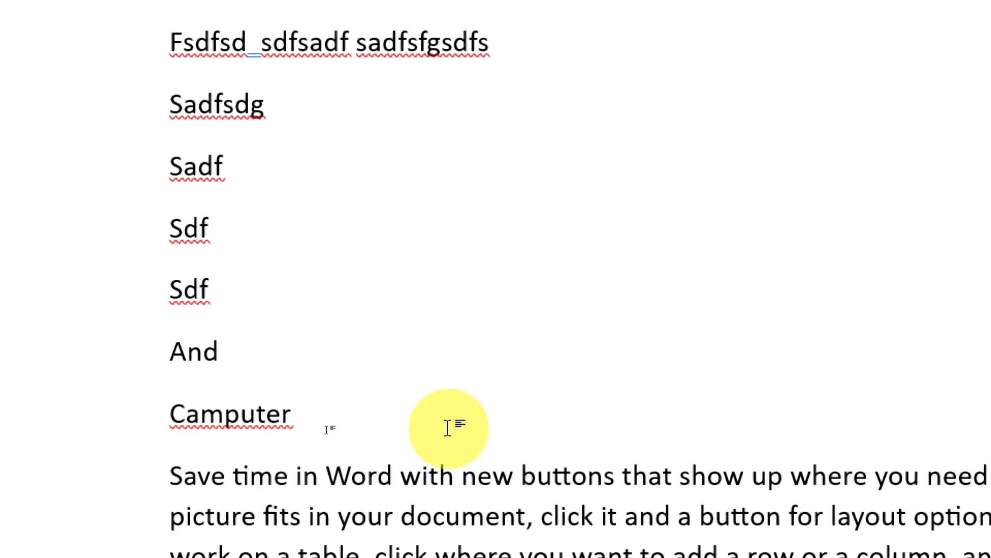
# Correct 'Camputer' to 'Computer' from the spelling suggestions, leaving 'Sdf' unchanged
pyautogui.rightClick(257, 414)
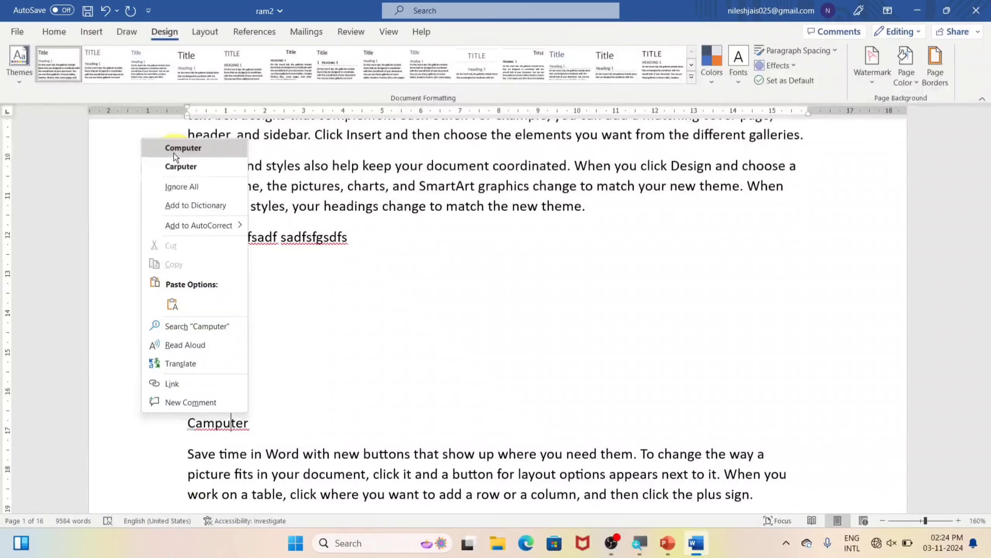
pyautogui.click(141, 113)
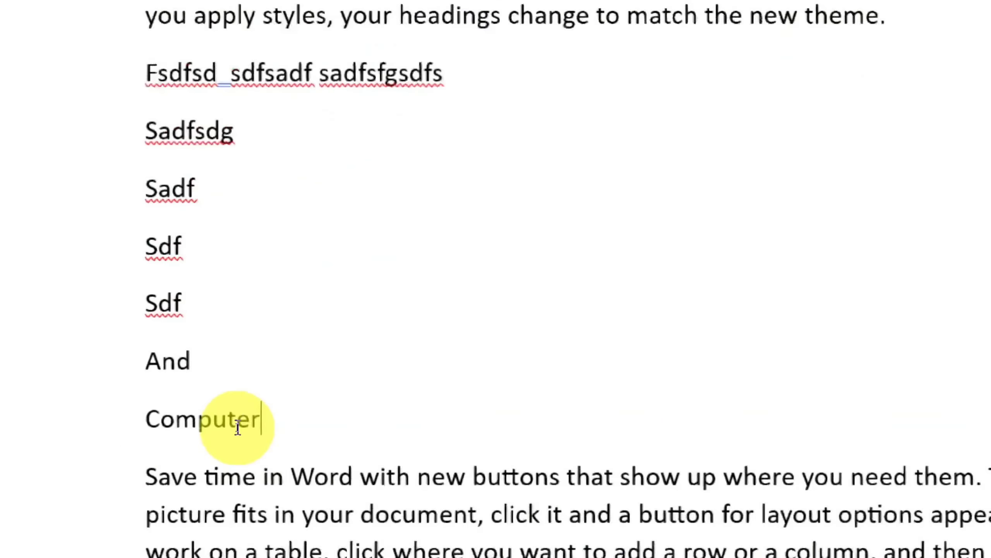
pyautogui.rightClick(152, 294)
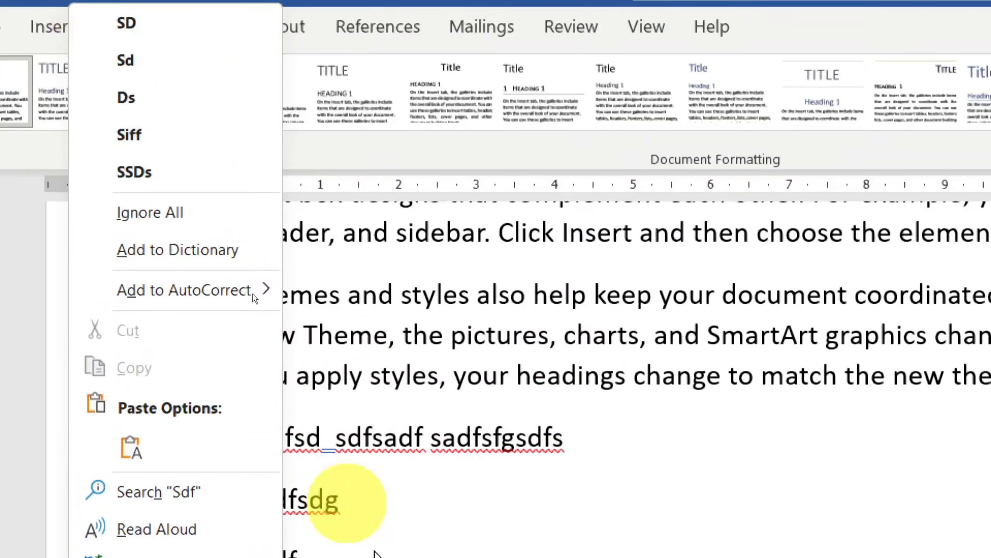
pyautogui.click(517, 441)
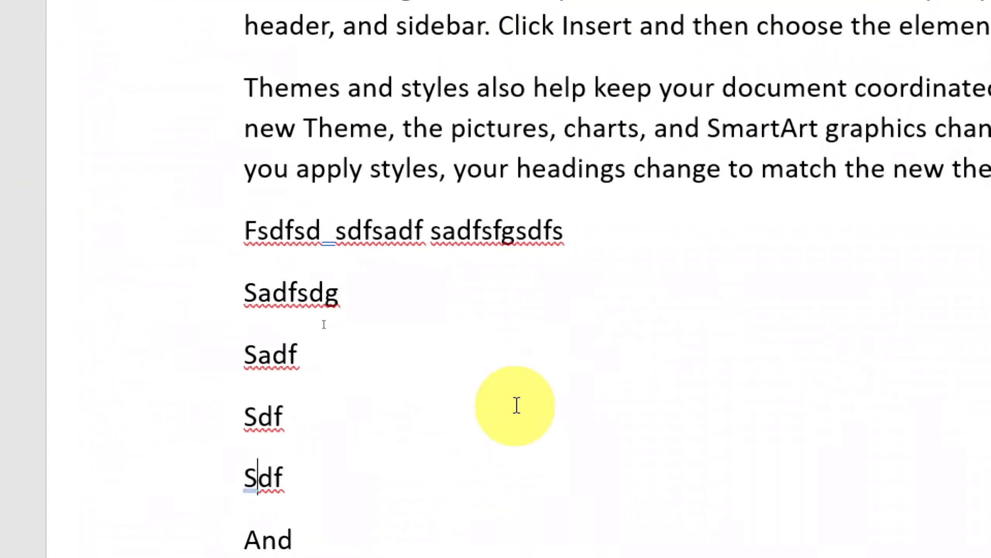
pyautogui.scroll(-2, 363, 486)
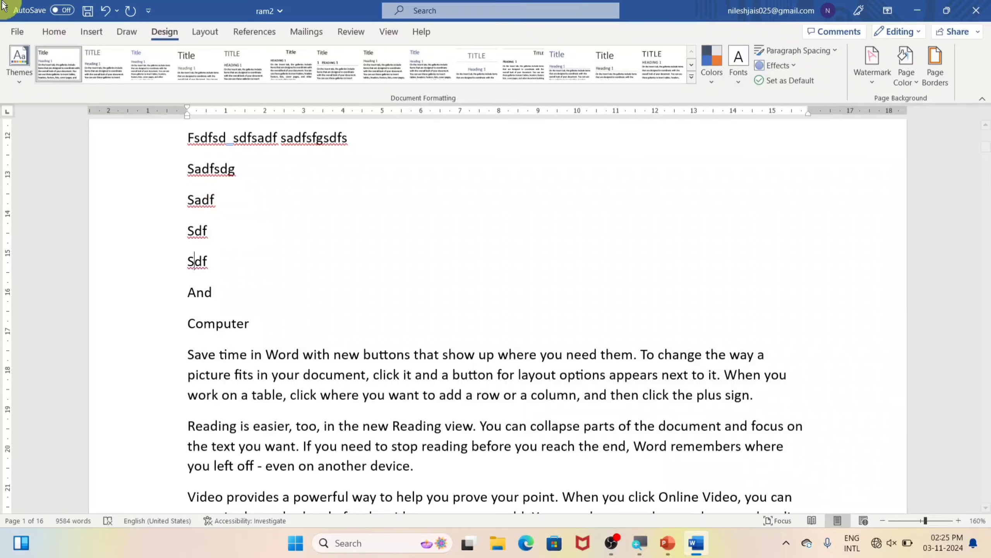
# Turn off spelling, grammar, confused-word and grammar-with-spelling checks in Word Options Proofing
pyautogui.click(17, 31)
pyautogui.click(45, 510)
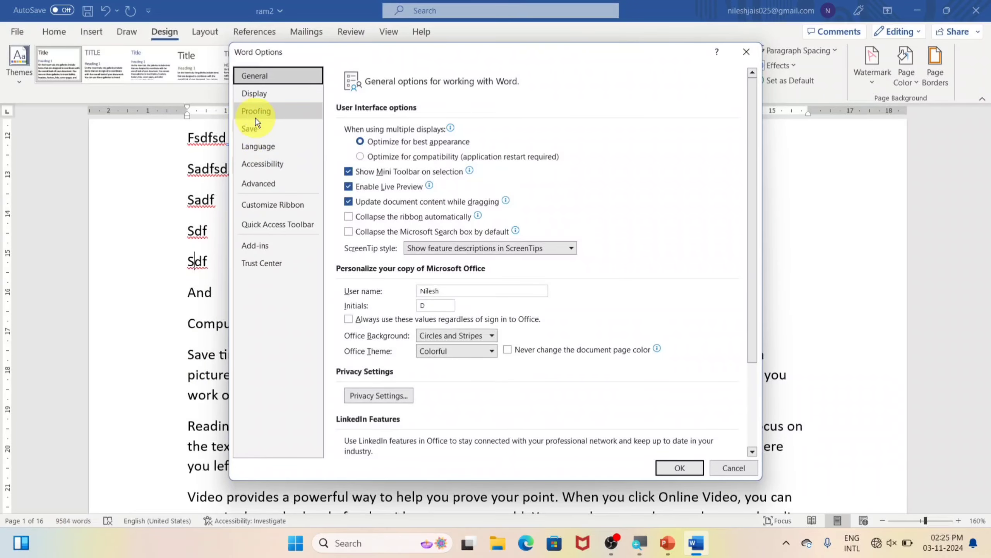
pyautogui.click(301, 113)
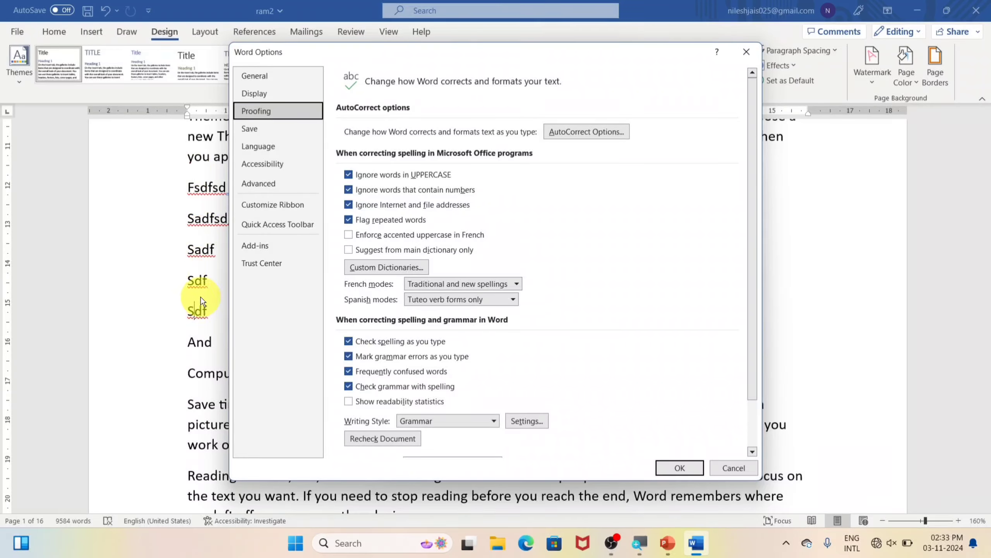
pyautogui.click(348, 342)
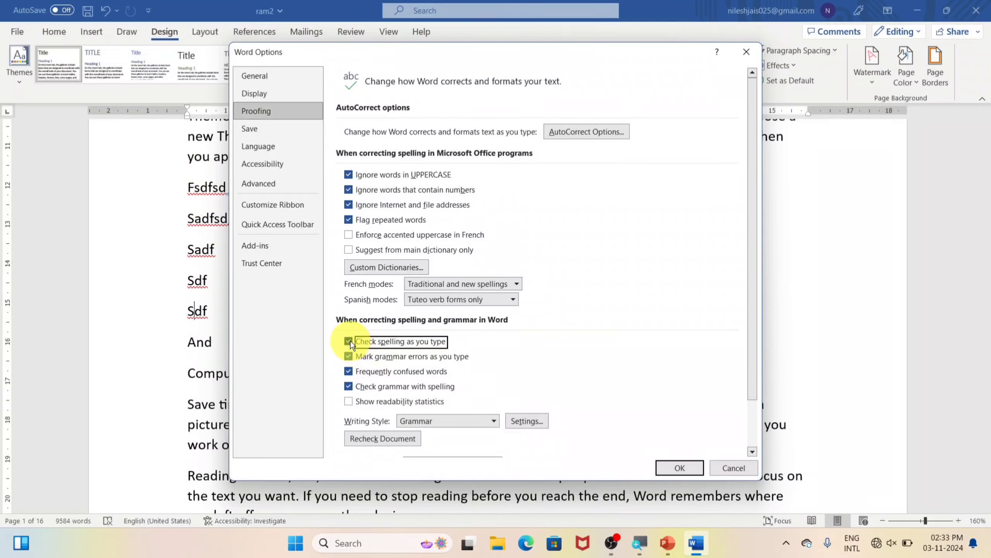
pyautogui.click(348, 356)
pyautogui.click(348, 371)
pyautogui.click(349, 386)
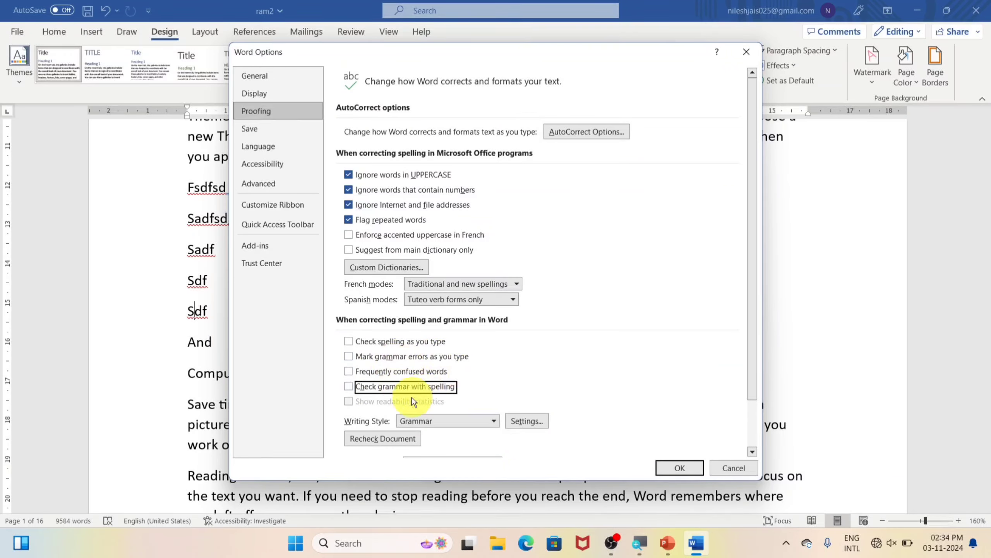
pyautogui.click(674, 468)
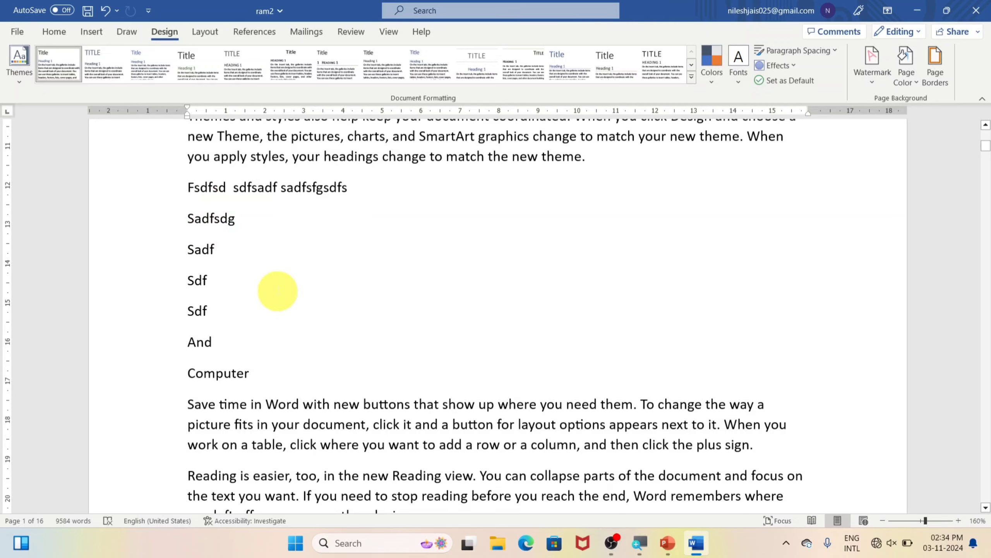
# Add the lines 'khgjkkjjk' and 'jhgj' below the first Sdf
pyautogui.press('Up')
pyautogui.press('Right')
pyautogui.press('Right')
pyautogui.press('Return')
pyautogui.write('khgjkkjjk')
pyautogui.press('Return')
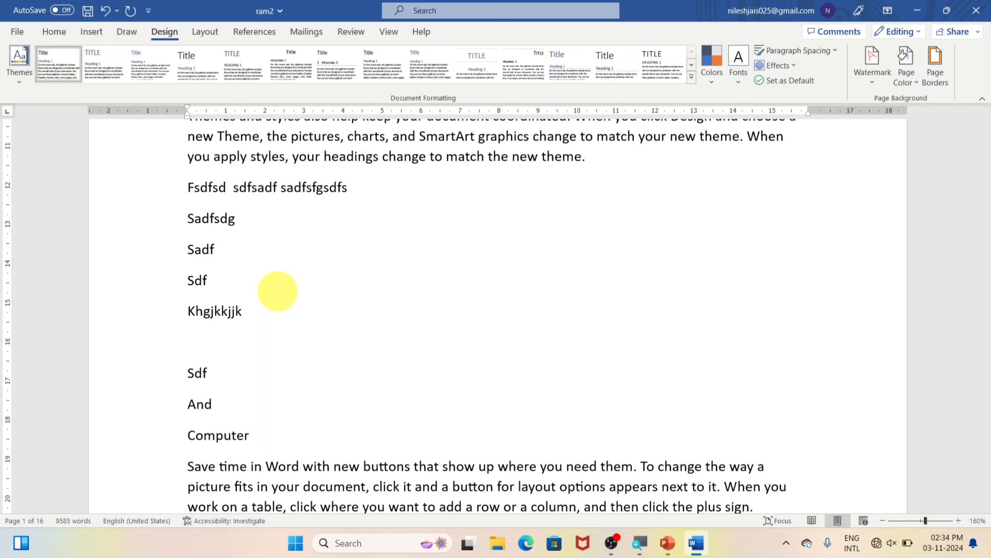
pyautogui.write('jhgj')
# Re-enable spell checking, grammar marking and frequently confused words checking in Proofing options
pyautogui.click(15, 31)
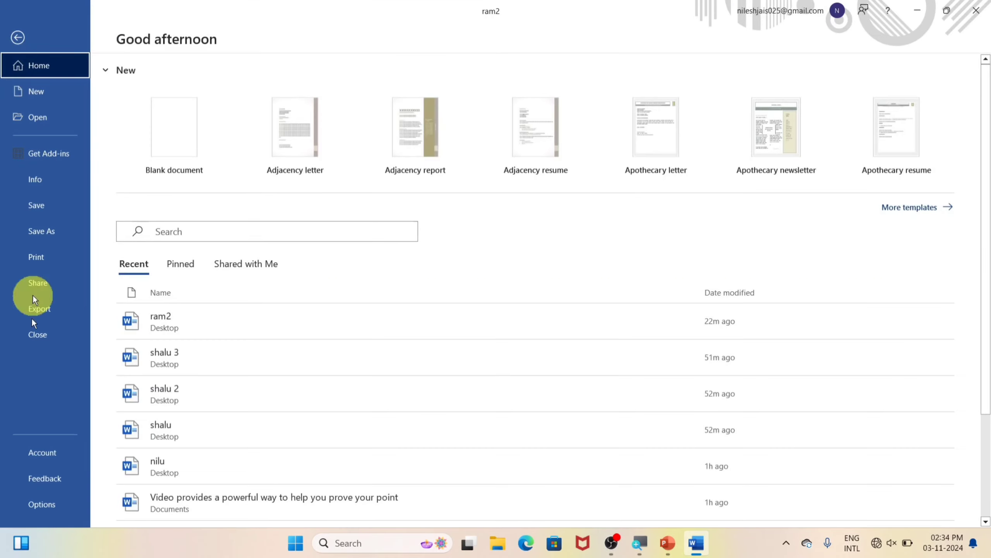
pyautogui.click(36, 503)
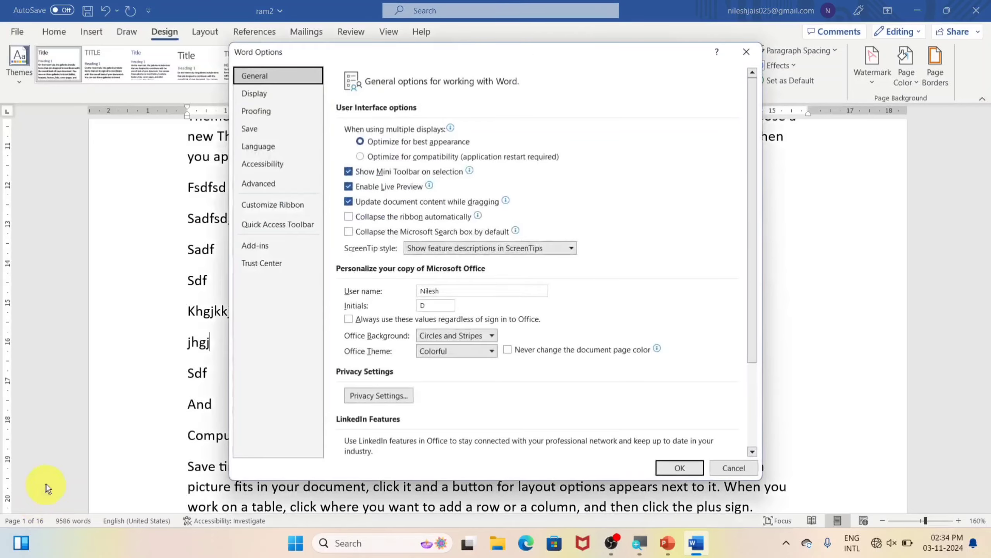
pyautogui.click(259, 116)
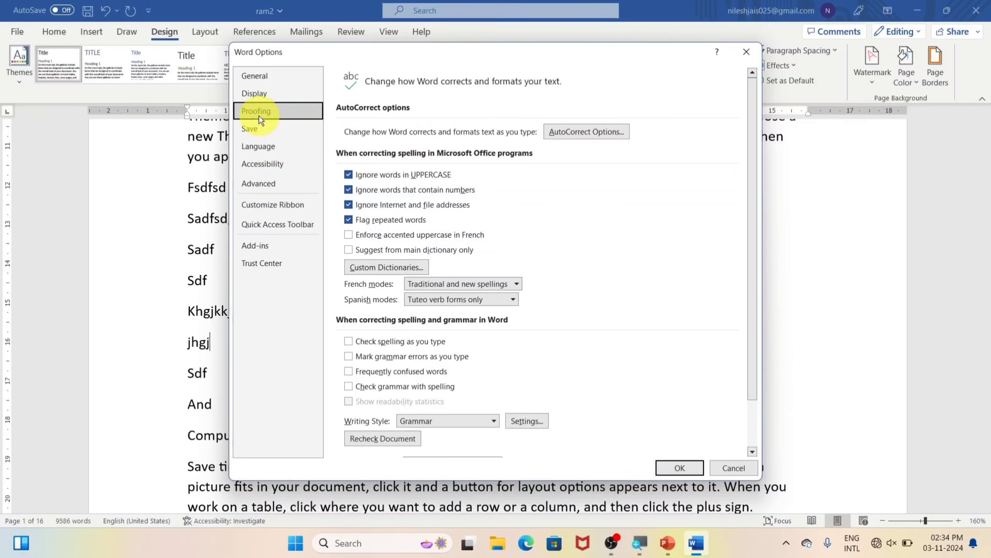
pyautogui.click(349, 342)
pyautogui.click(349, 357)
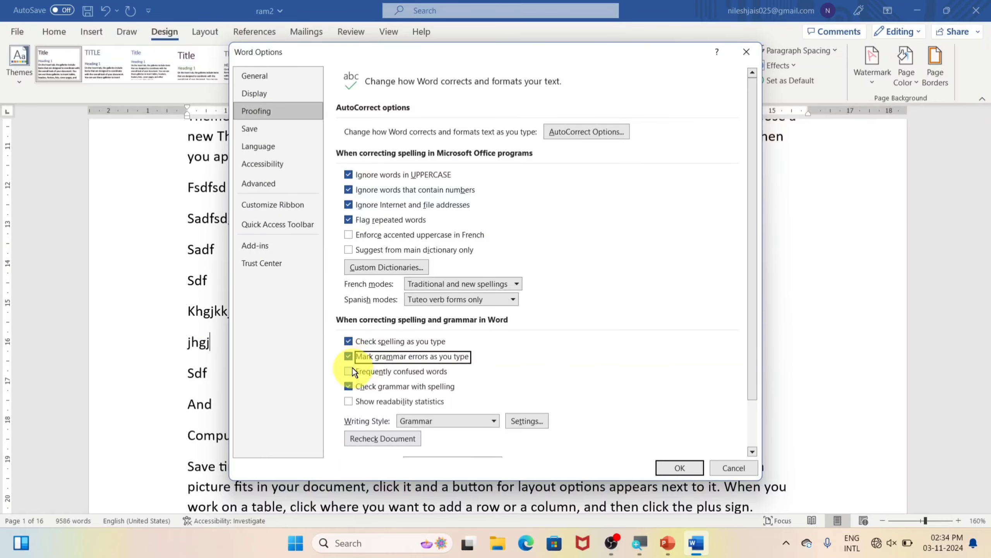
pyautogui.click(352, 368)
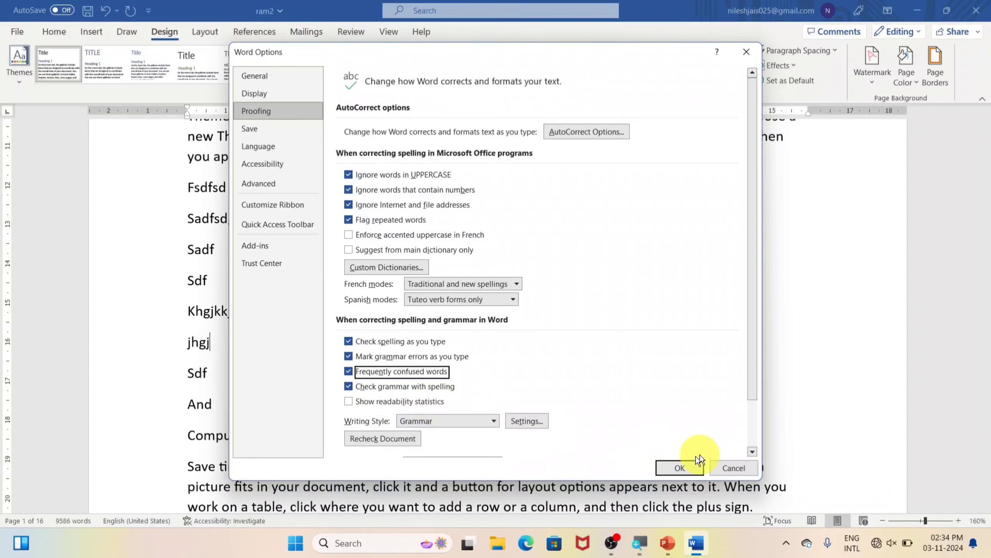
pyautogui.click(681, 468)
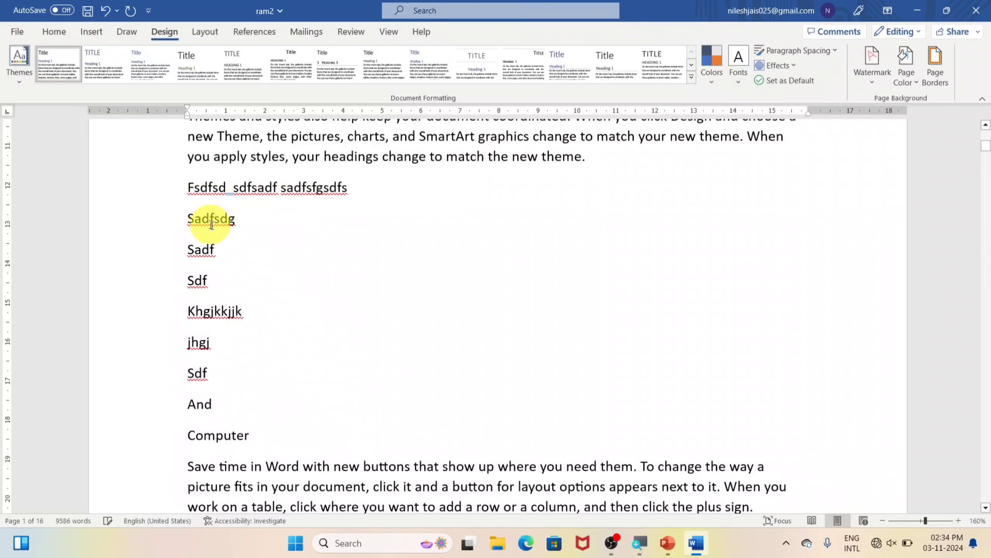
# Add the lines 'kghkjhk' and 'and' after the second Sdf
pyautogui.scroll(-1, 235, 363)
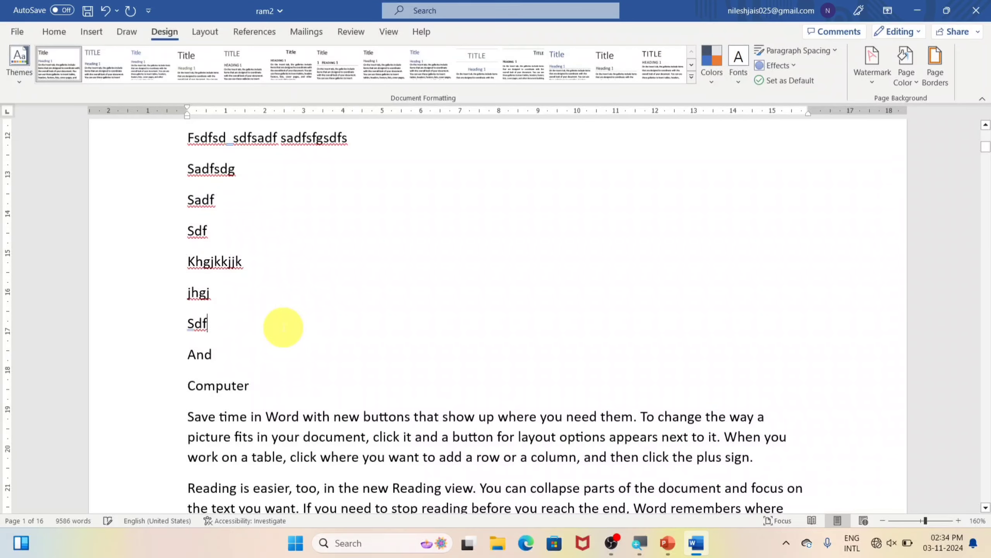
pyautogui.press('Return')
pyautogui.write('kghkjhk')
pyautogui.press('Return')
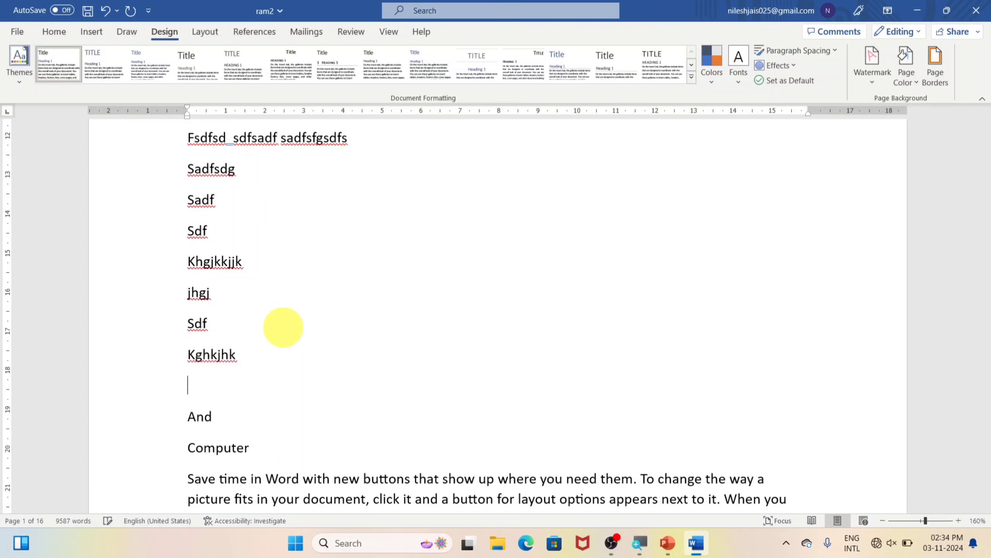
pyautogui.write('and')
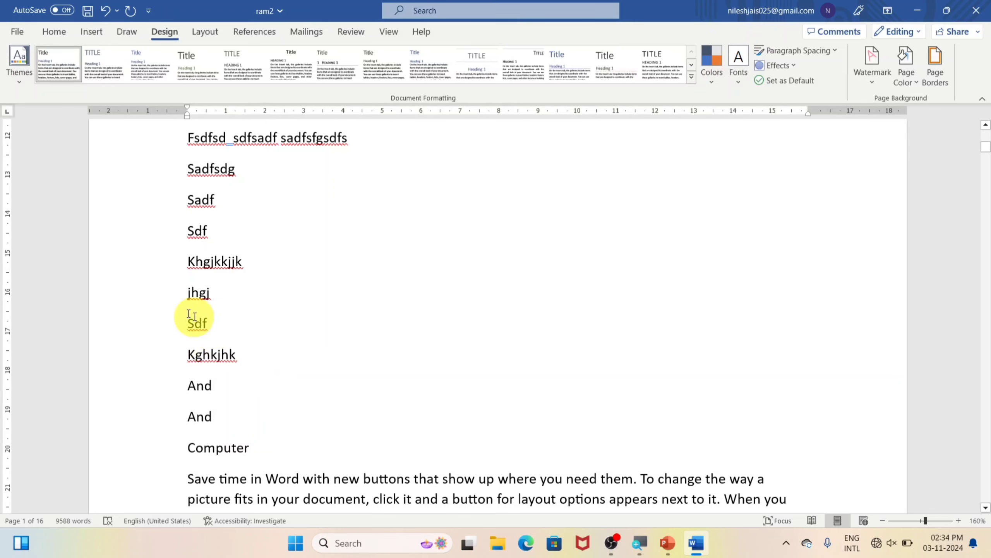
pyautogui.scroll(2, 176, 277)
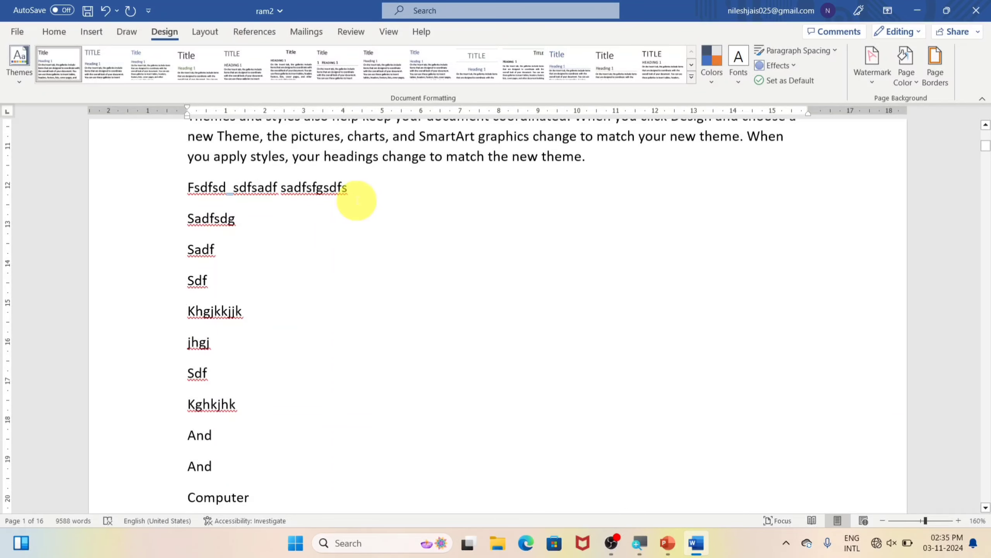
# Open the Save page of Word Options and review default save formats, keeping Word Document (*.docx)
pyautogui.click(17, 31)
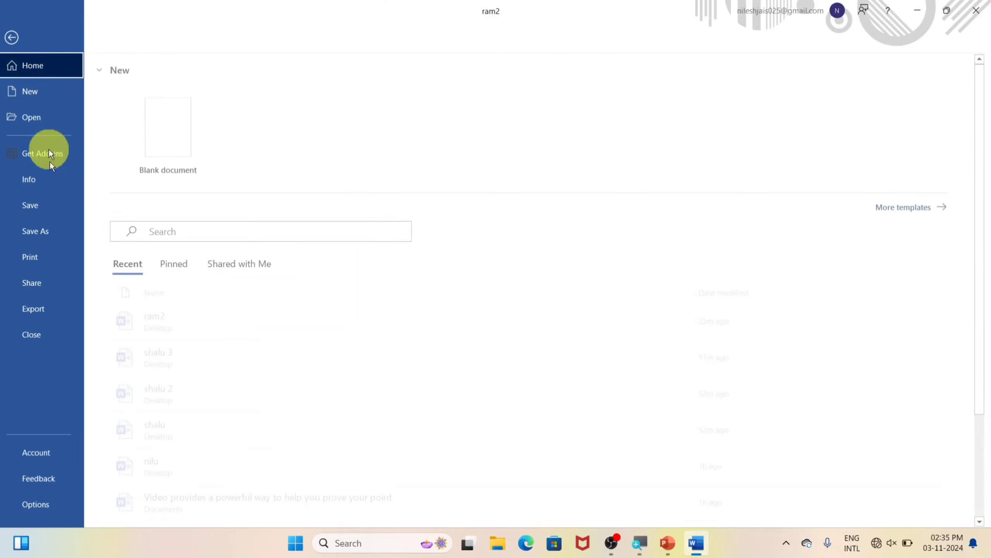
pyautogui.click(48, 507)
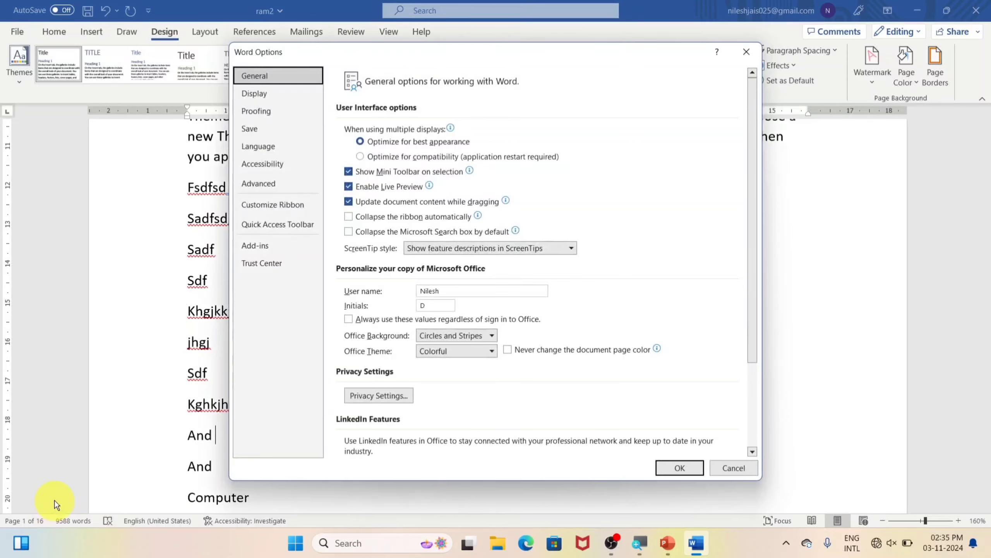
pyautogui.click(256, 132)
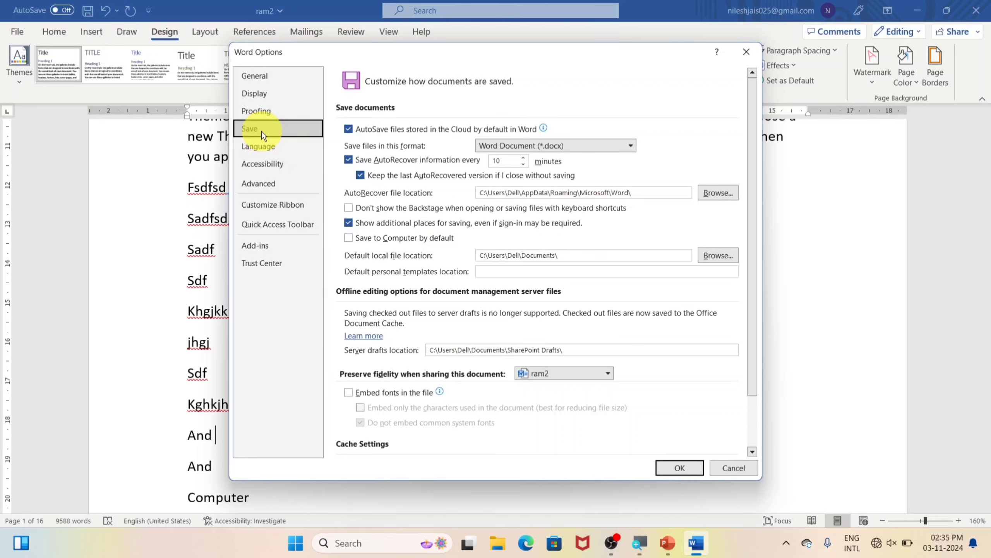
pyautogui.click(631, 146)
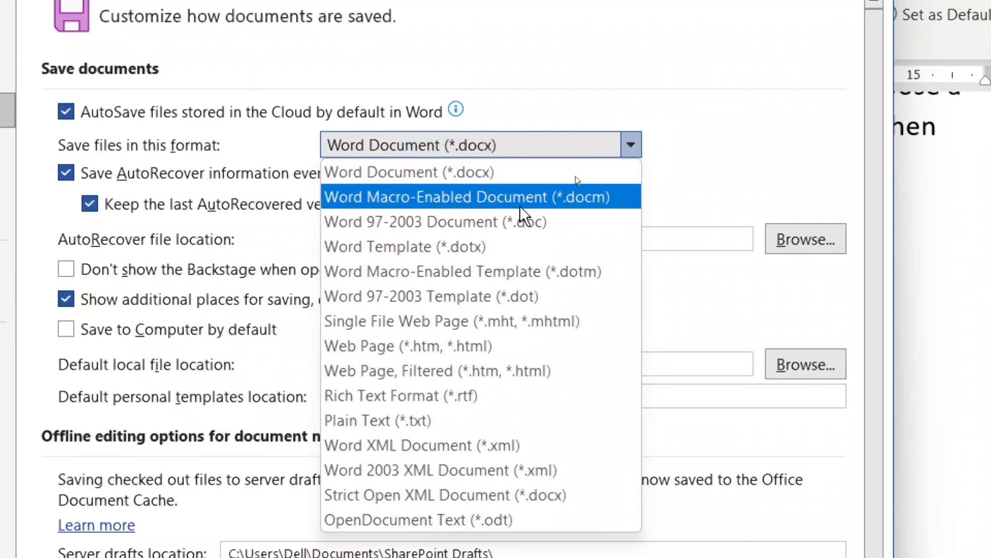
pyautogui.click(426, 142)
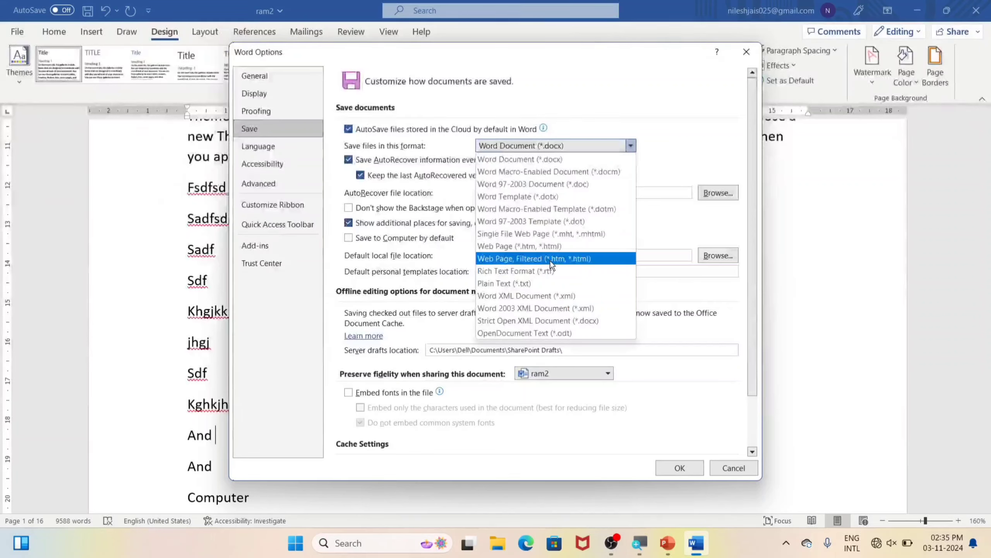
pyautogui.click(667, 153)
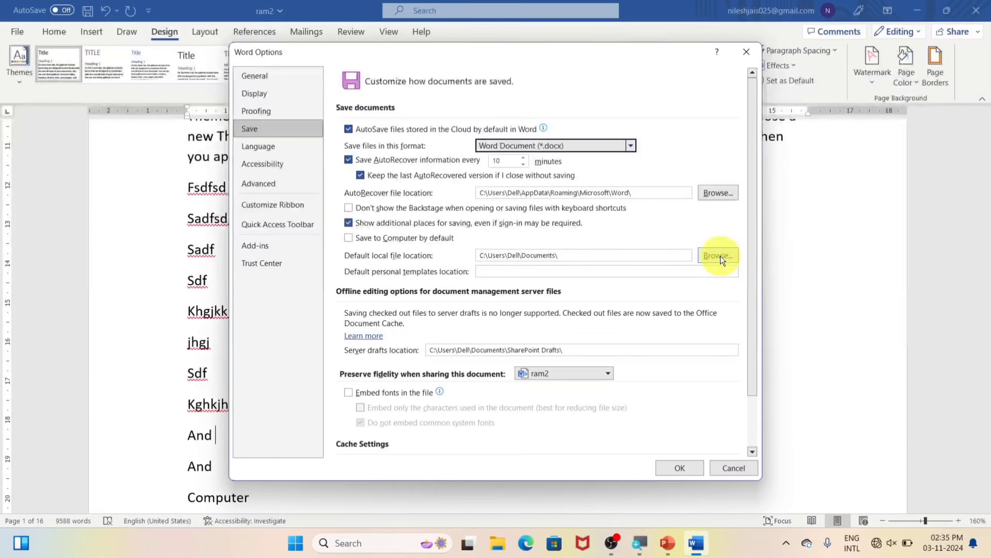
# Leave the default local file location unchanged and switch to the Language page
pyautogui.click(807, 238)
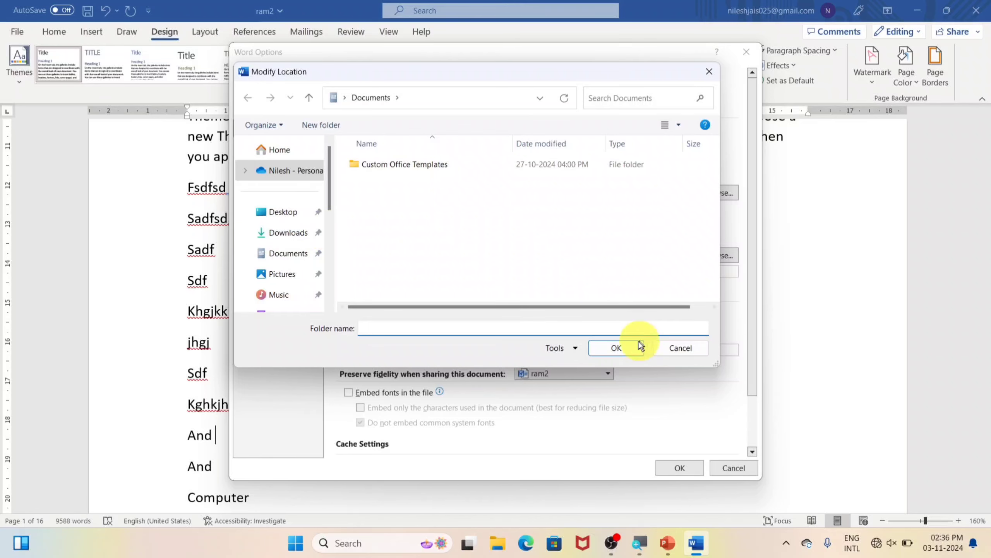
pyautogui.click(681, 351)
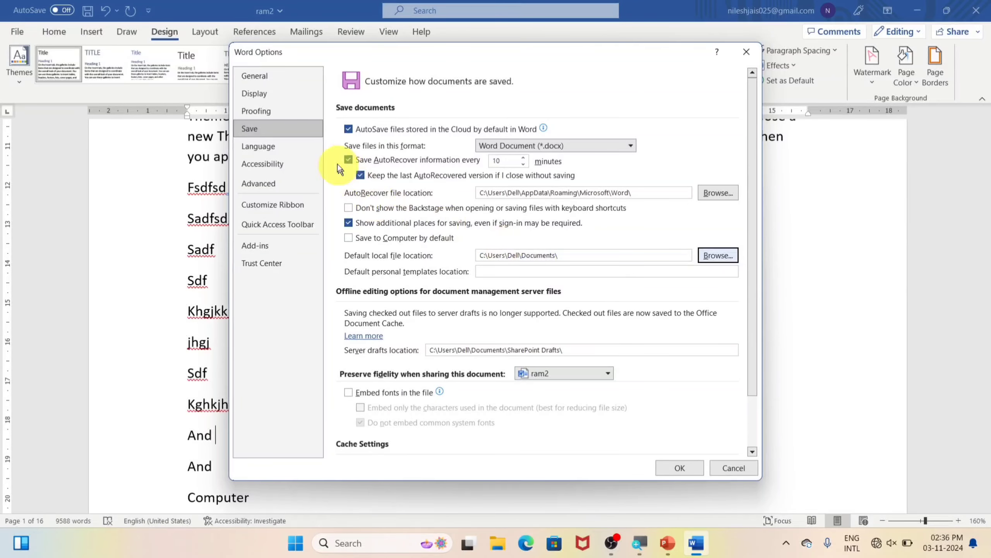
pyautogui.click(277, 144)
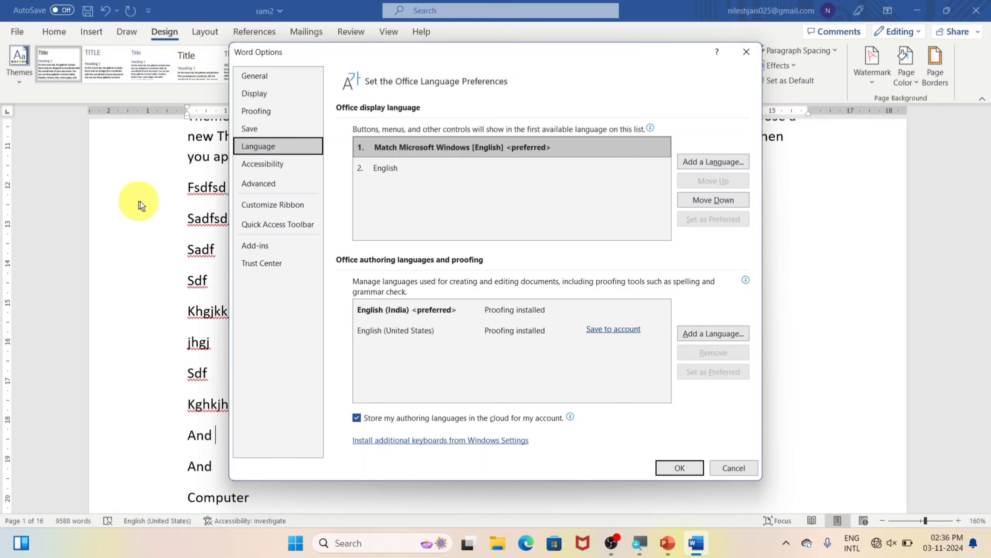
# Cancel adding a display language, look over the Advanced options, and close Word Options
pyautogui.click(691, 162)
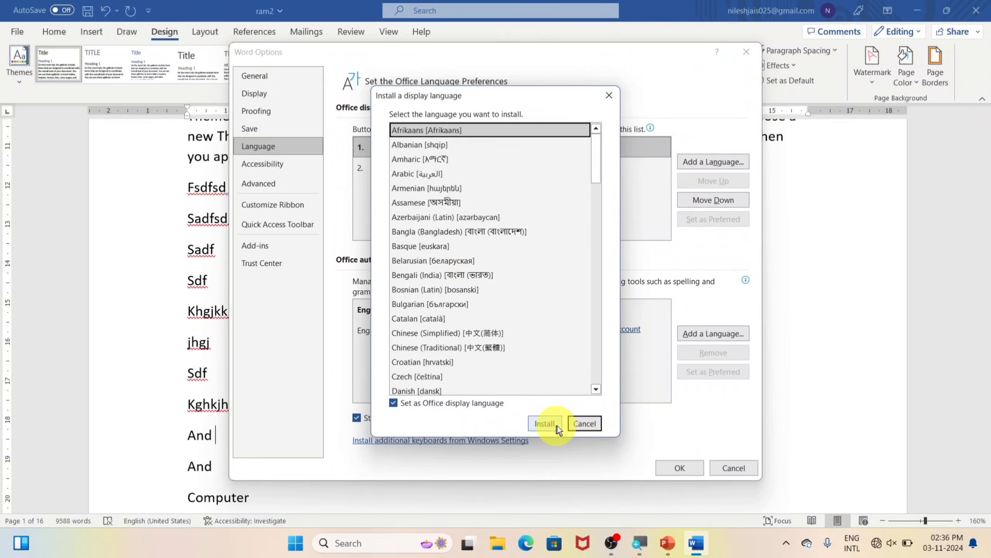
pyautogui.click(585, 422)
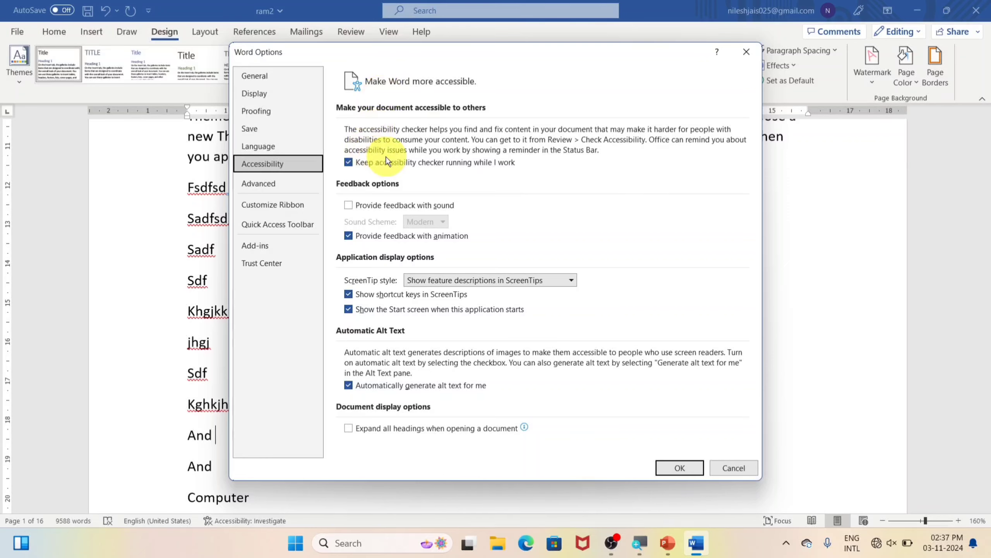
pyautogui.click(280, 185)
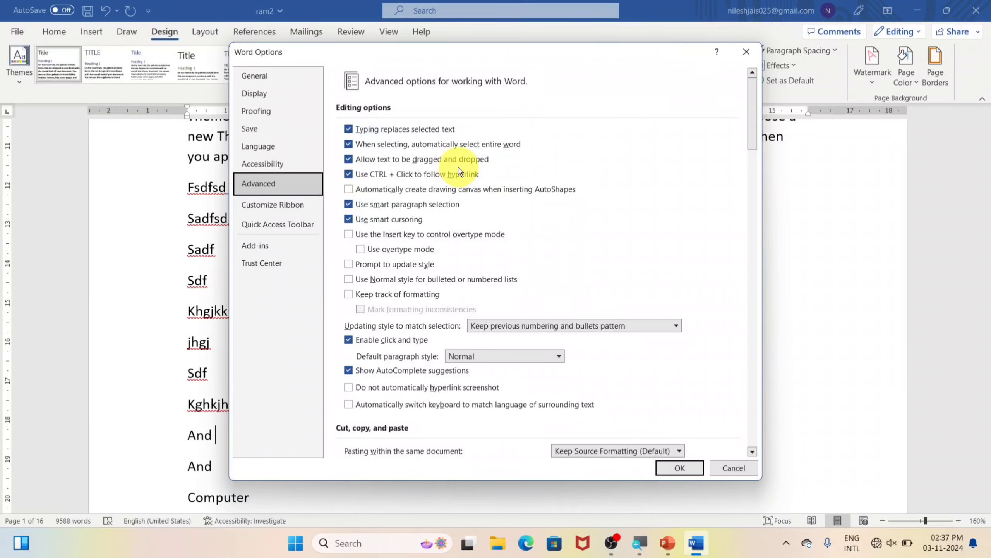
pyautogui.press('Escape')
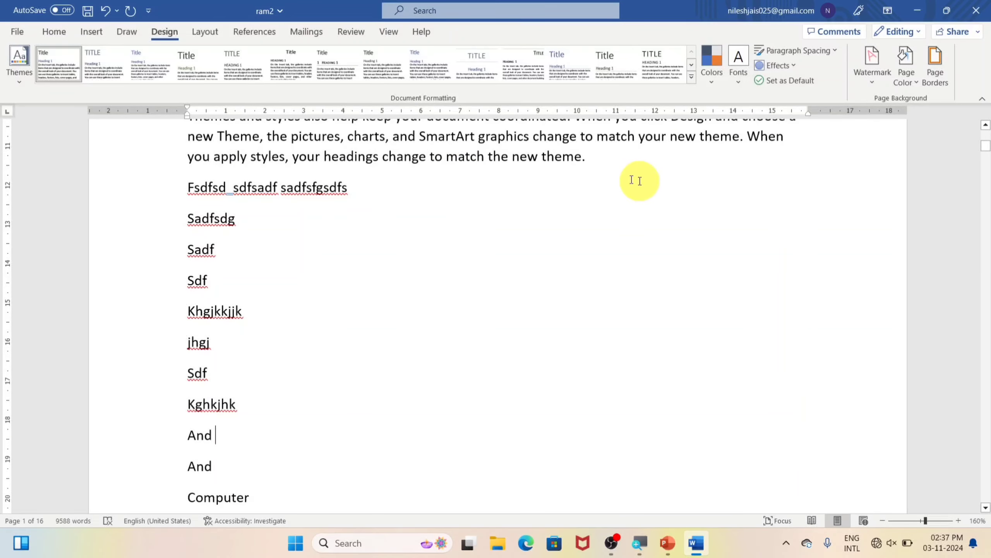
# Insert a shalu.docx hyperlink on a new line below the themes paragraph, follow it, then close shalu
pyautogui.click(621, 168)
pyautogui.press('Return')
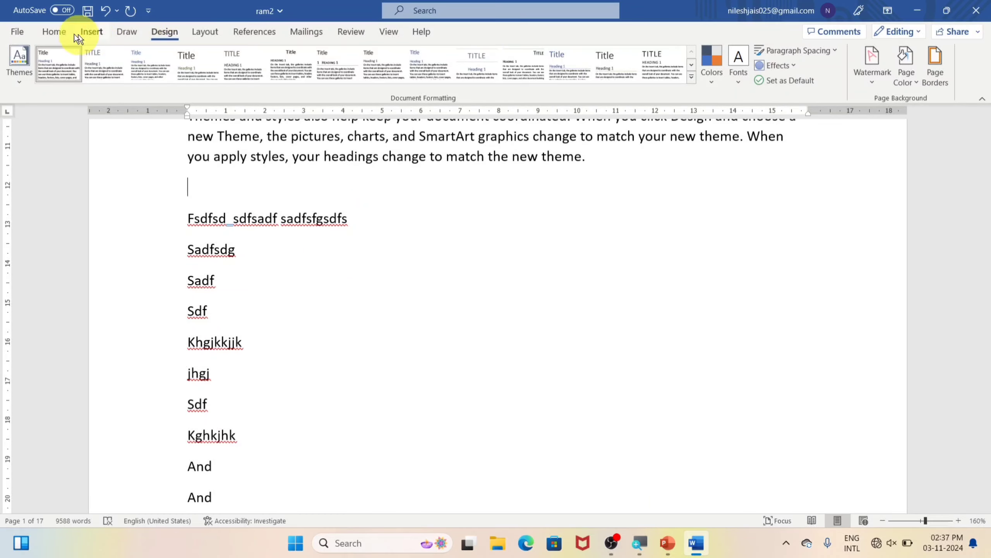
pyautogui.click(86, 33)
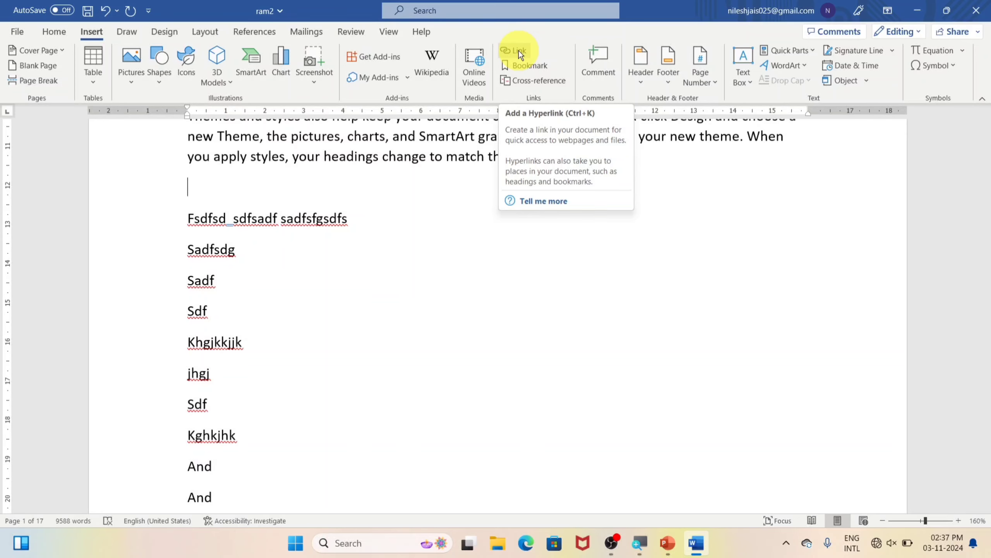
pyautogui.click(519, 51)
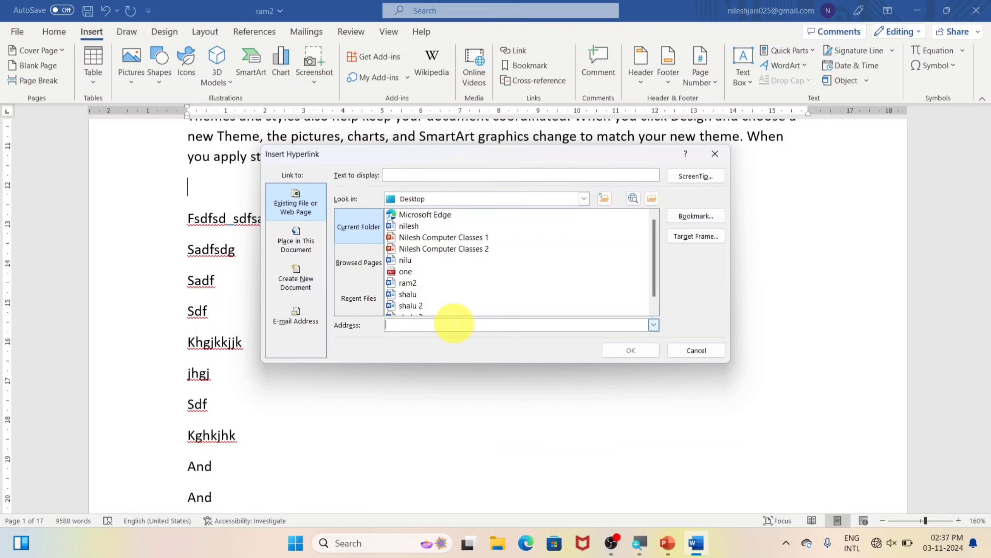
pyautogui.click(408, 295)
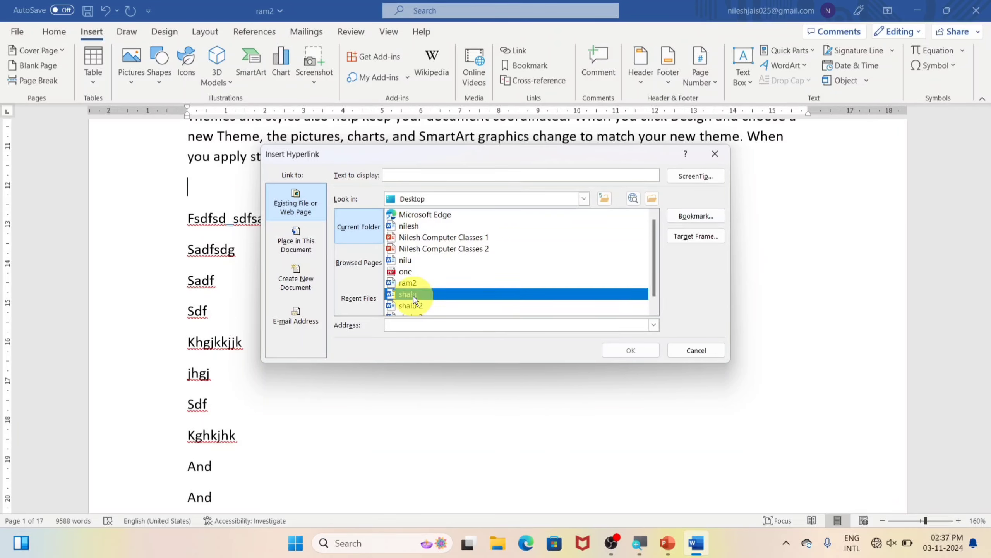
pyautogui.click(637, 351)
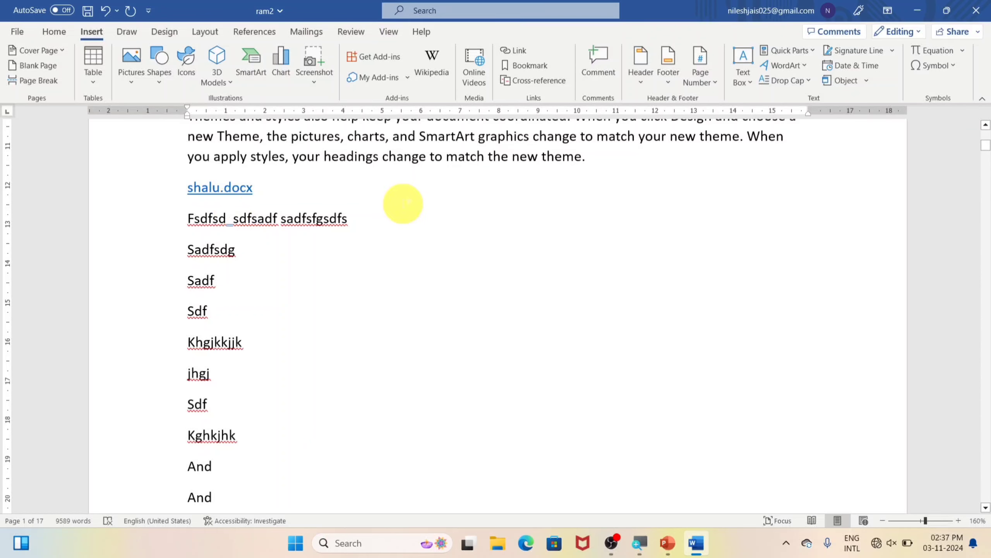
pyautogui.keyDown('ctrl'); pyautogui.click(230, 192); pyautogui.keyUp('ctrl')
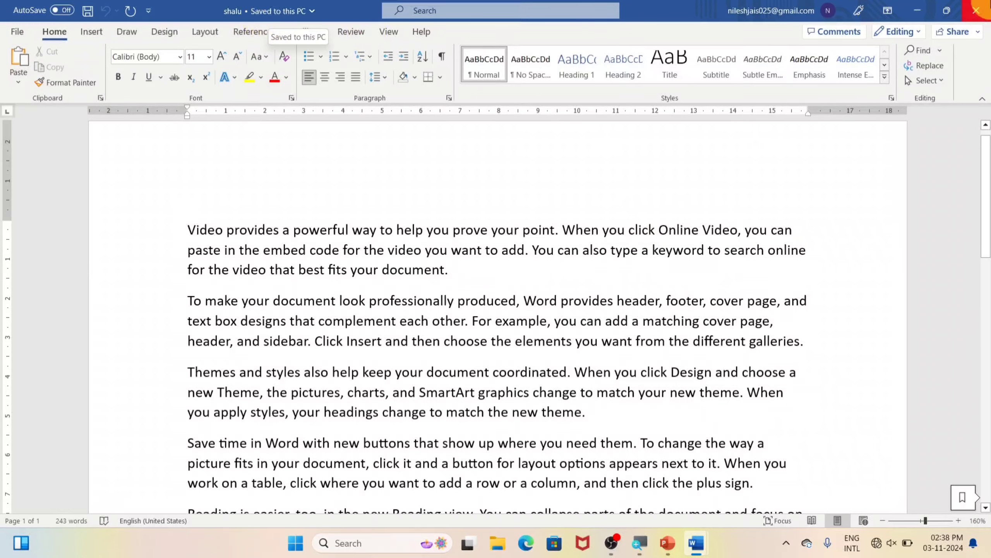
pyautogui.click(976, 11)
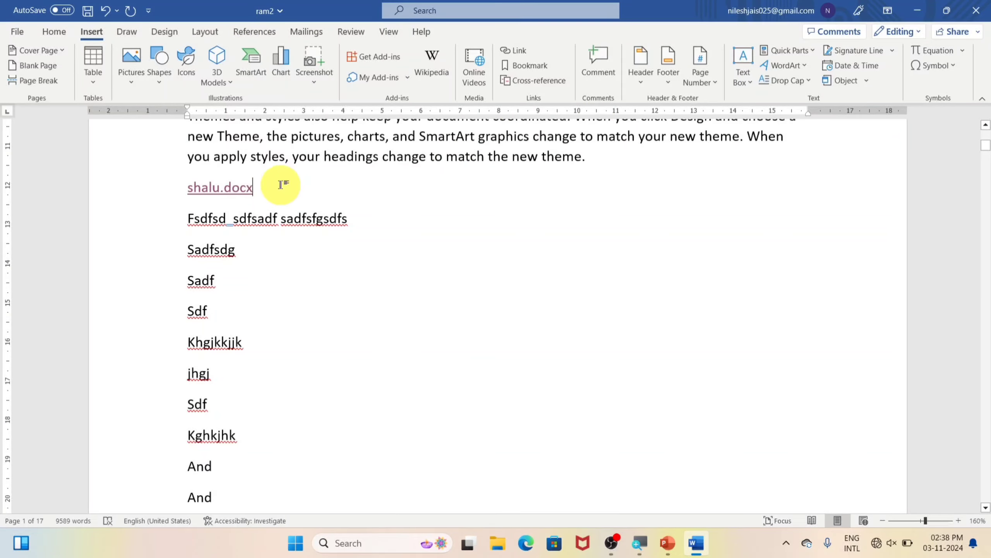
# Turn off 'Use CTRL + Click to follow hyperlink' and try the shalu.docx link with a plain click
pyautogui.click(15, 34)
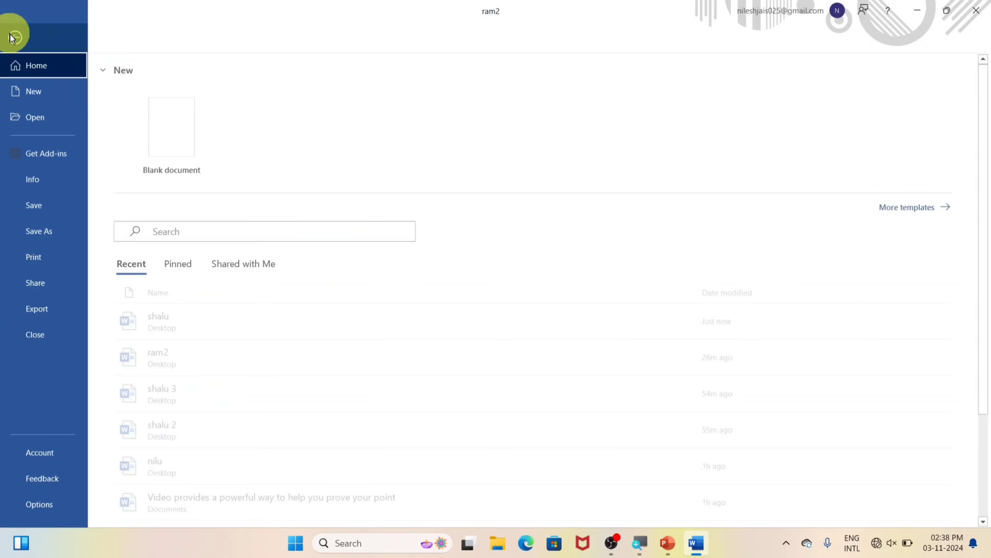
pyautogui.click(49, 505)
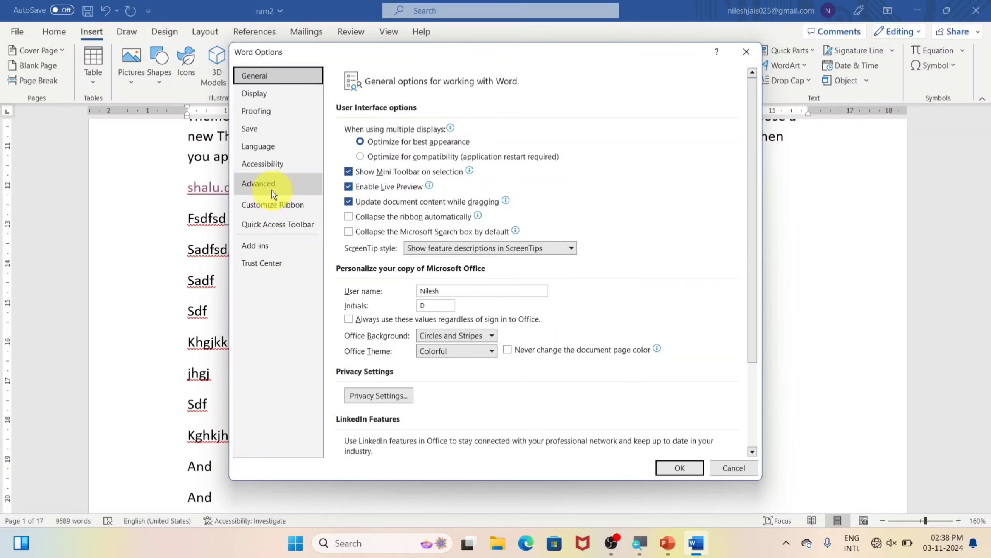
pyautogui.click(272, 191)
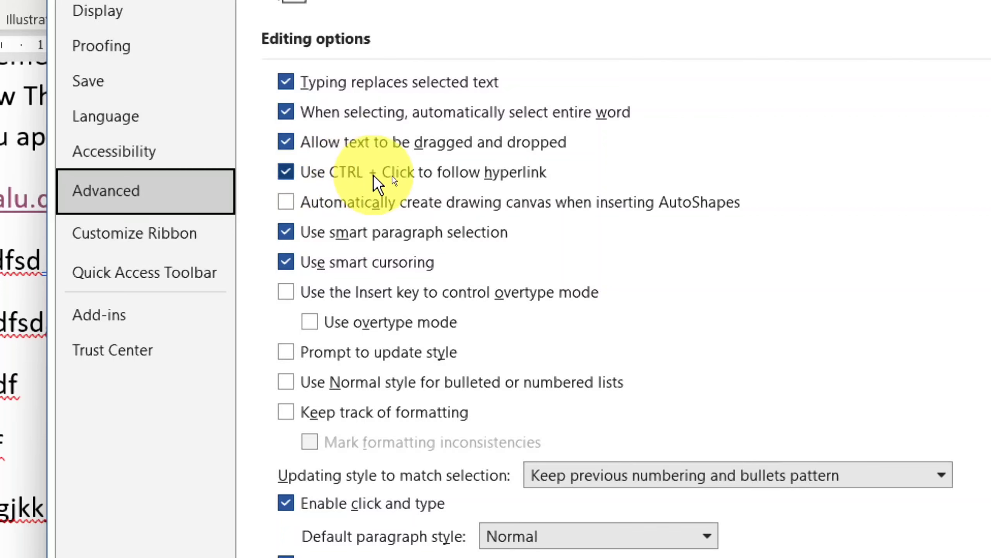
pyautogui.click(292, 173)
pyautogui.click(293, 173)
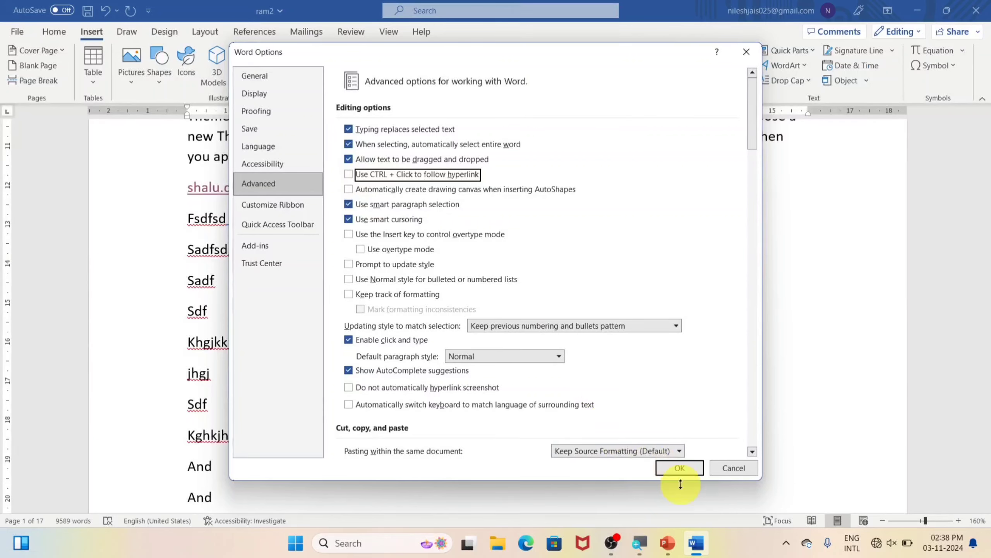
pyautogui.click(681, 468)
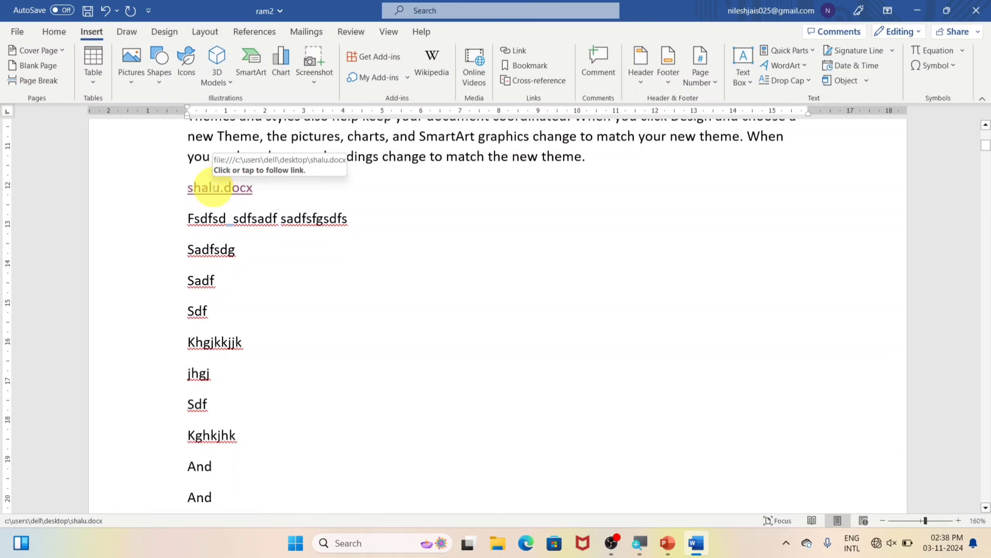
pyautogui.click(212, 188)
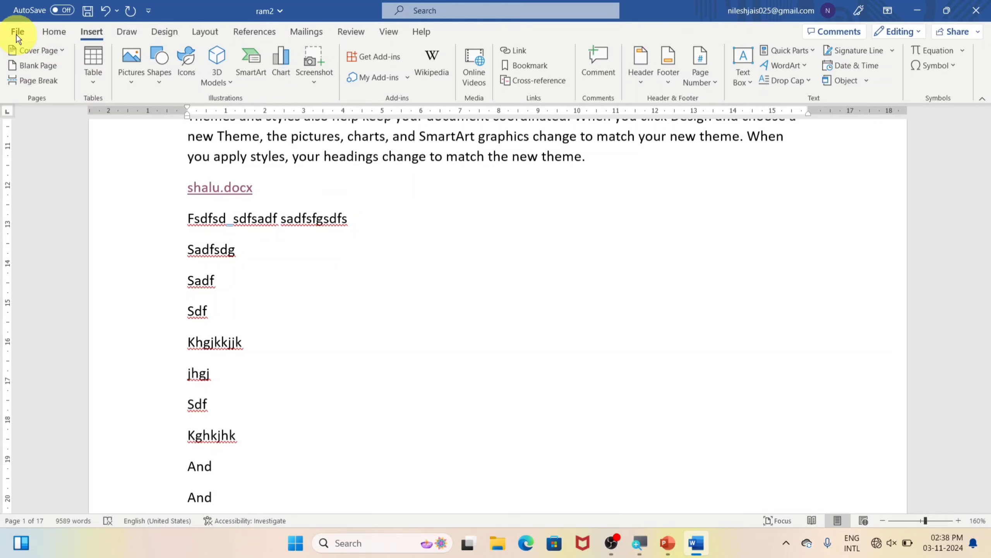
# Turn 'Use CTRL + Click to follow hyperlink' back on and Ctrl+click the link to open shalu
pyautogui.click(17, 35)
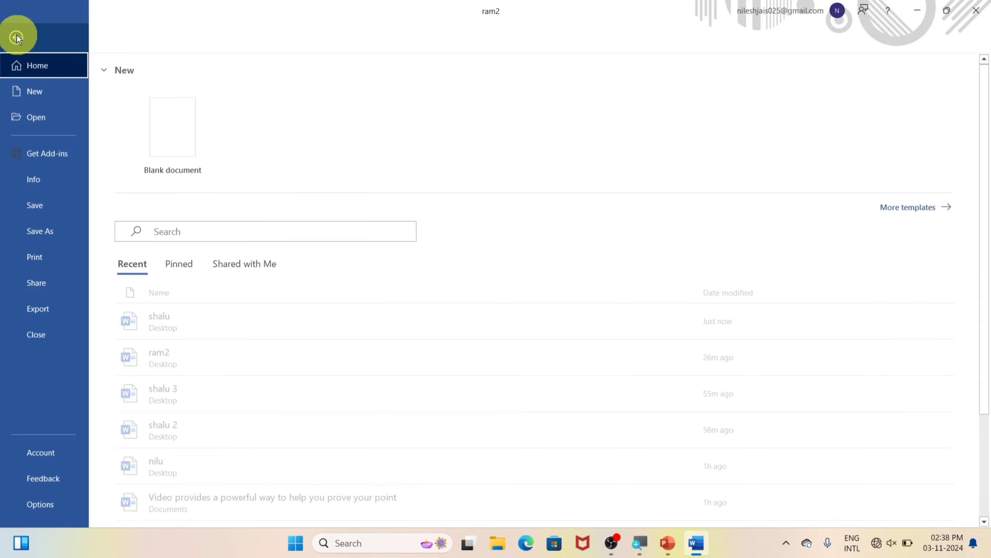
pyautogui.click(38, 503)
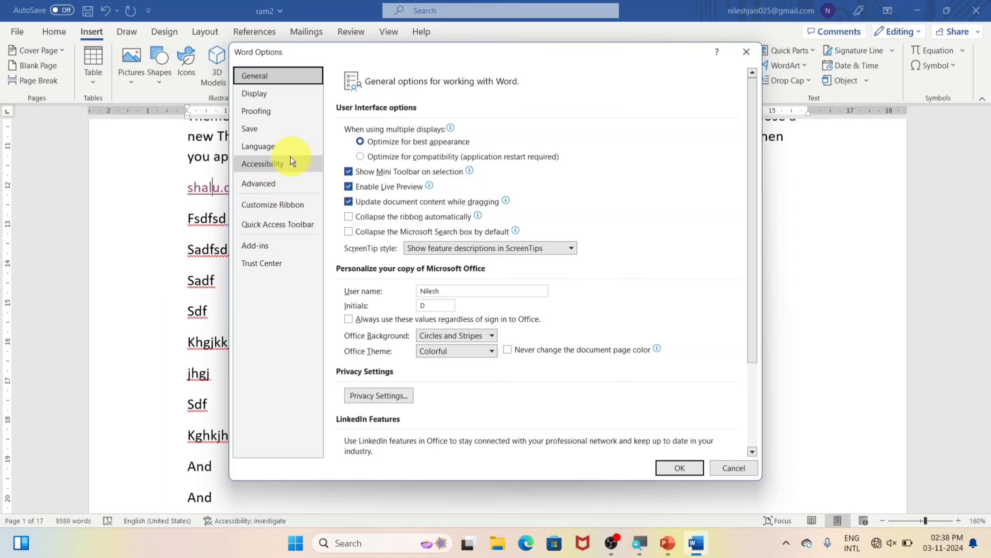
pyautogui.click(267, 182)
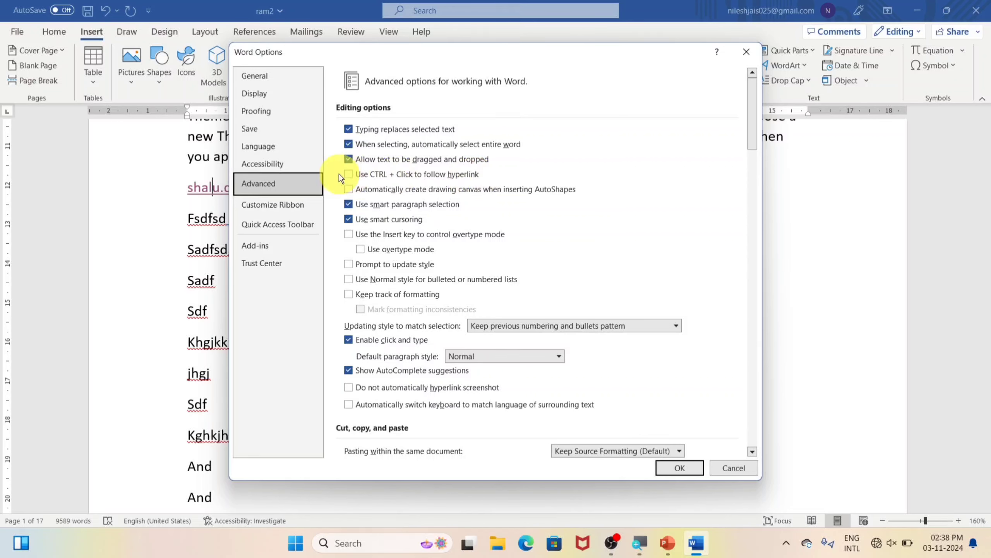
pyautogui.click(353, 173)
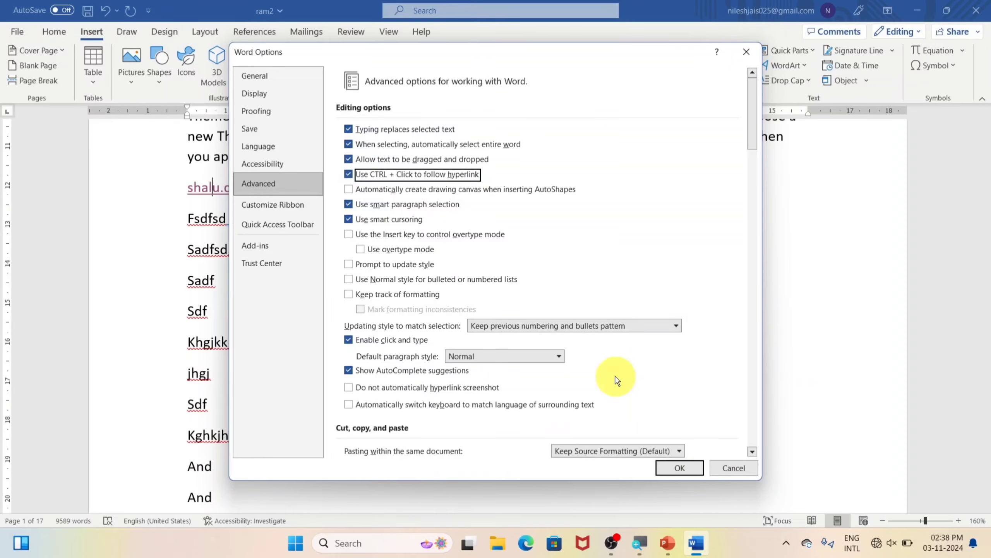
pyautogui.click(681, 468)
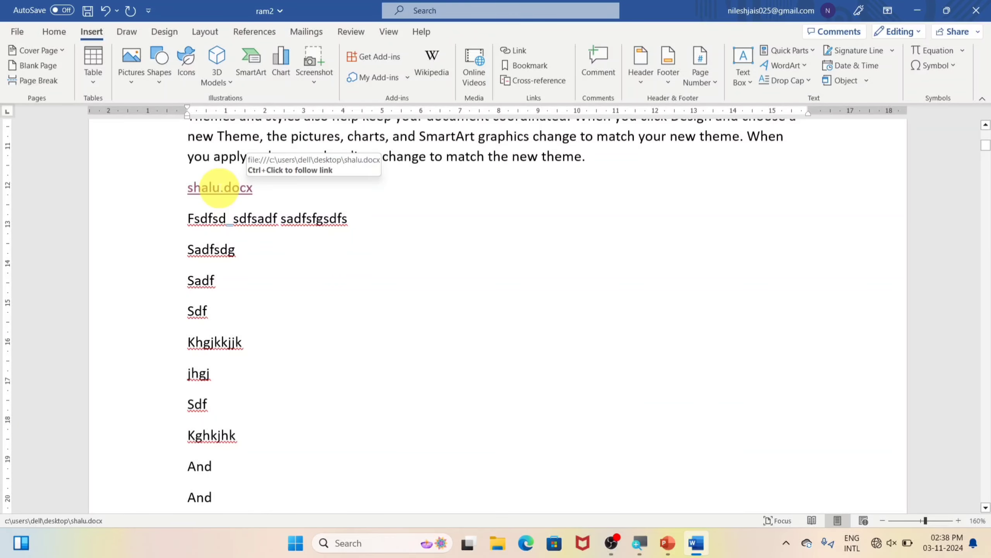
pyautogui.keyDown('ctrl'); pyautogui.click(231, 191); pyautogui.keyUp('ctrl')
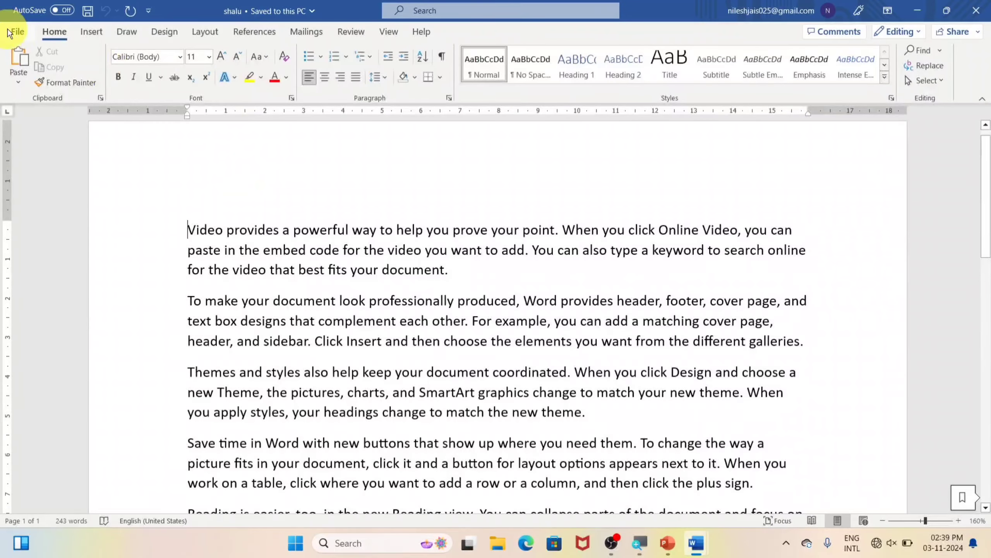
# Review shalu's Advanced options, close the dialog, and add an empty paragraph after the first paragraph
pyautogui.click(14, 32)
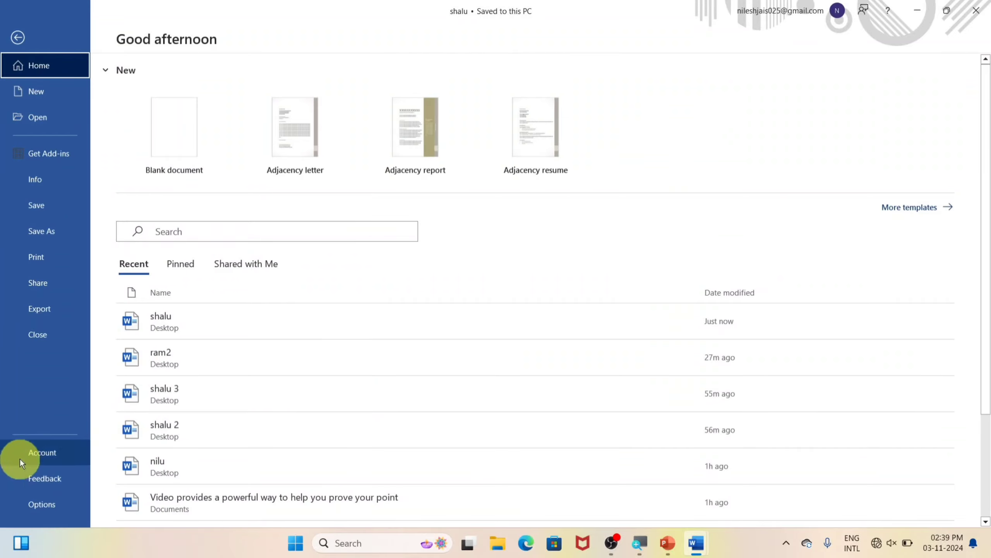
pyautogui.click(44, 504)
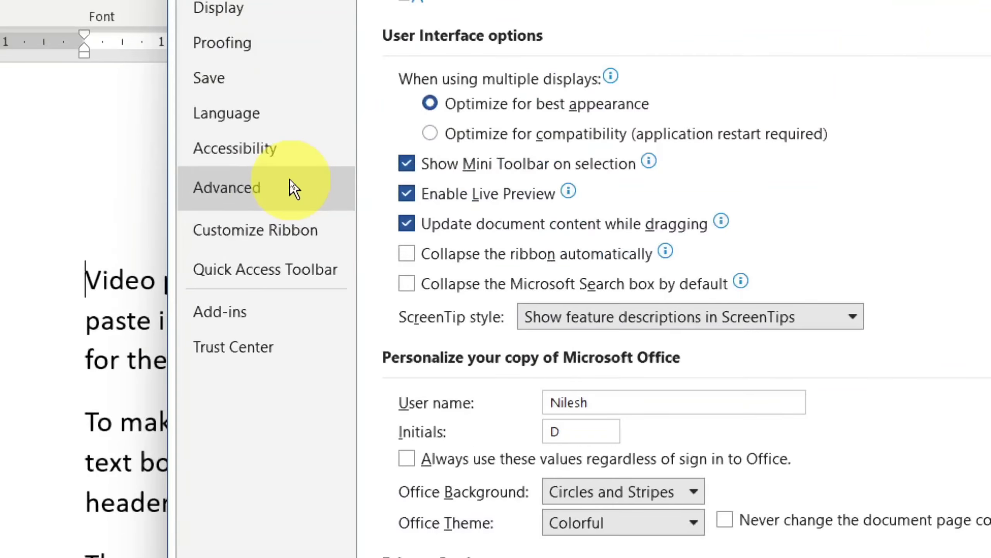
pyautogui.click(290, 182)
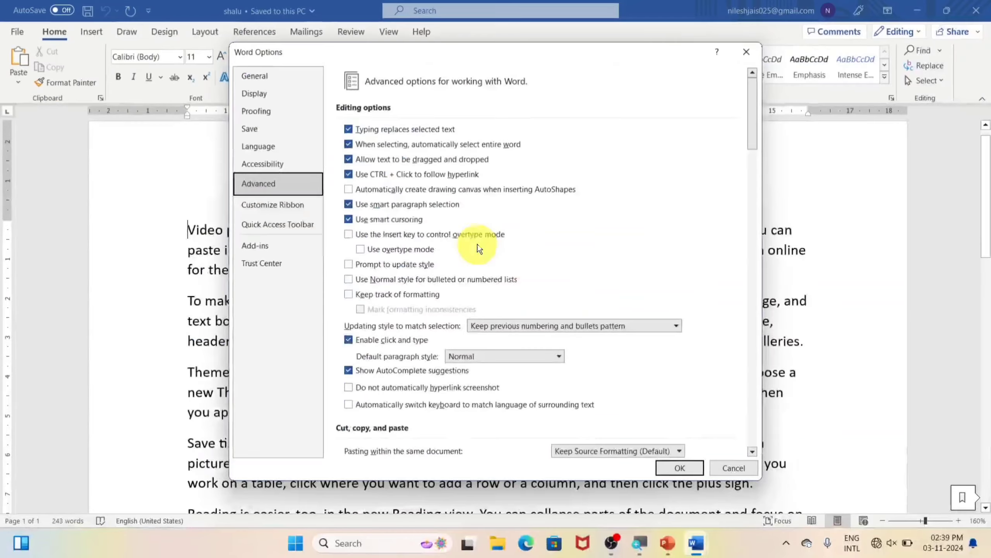
pyautogui.press('Escape')
pyautogui.click(469, 278)
pyautogui.press('Return')
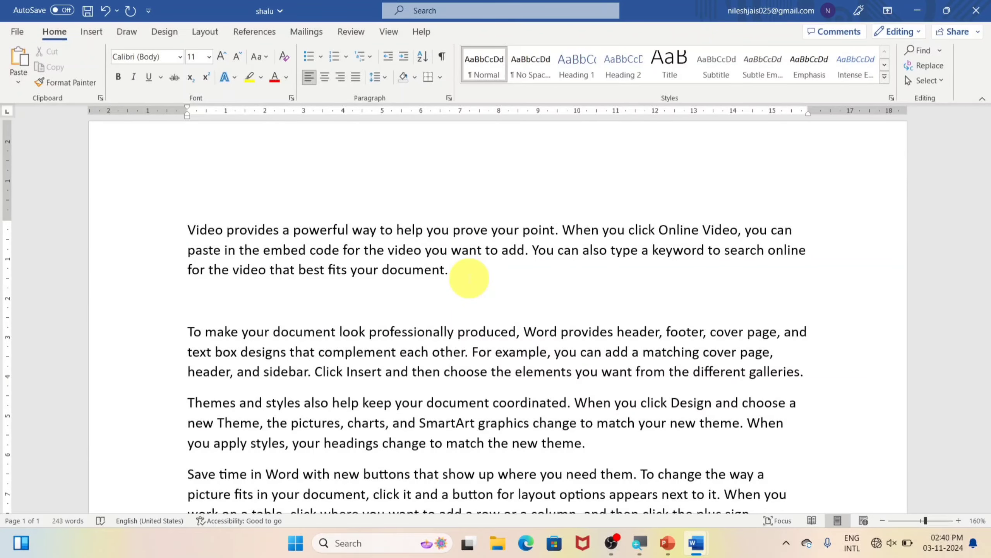
# Type 'rom' at font size 28 on the new line and start another paragraph
pyautogui.hotkey('ctrl', 'shift', '.')
pyautogui.hotkey('ctrl', 'shift', '.')
pyautogui.hotkey('ctrl', 'shift', '.')
pyautogui.hotkey('ctrl', 'shift', '.')
pyautogui.hotkey('ctrl', 'shift', '.')
pyautogui.hotkey('ctrl', 'shift', '.')
pyautogui.hotkey('ctrl', 'shift', '.')
pyautogui.hotkey('ctrl', 'shift', '.')
pyautogui.hotkey('ctrl', 'shift', '.')
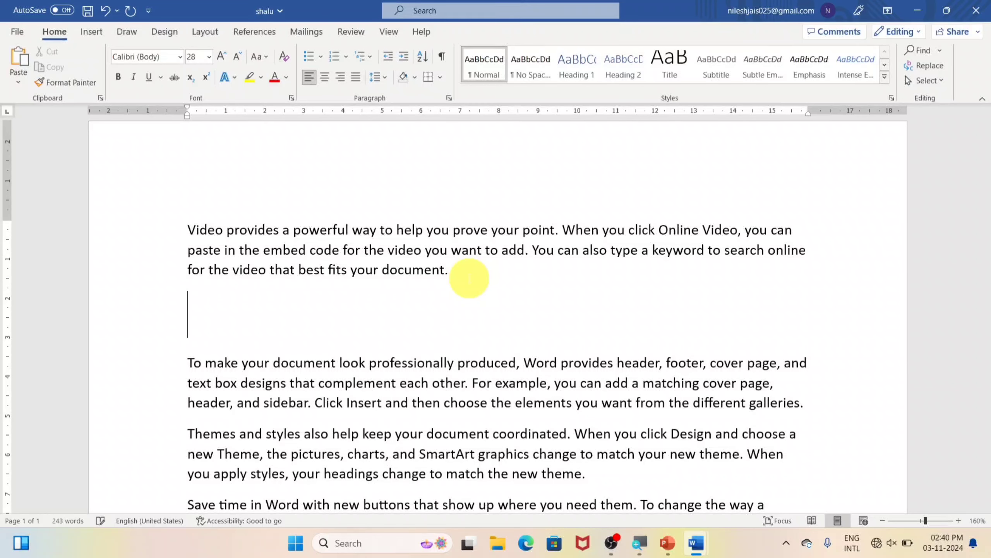
pyautogui.write('rom')
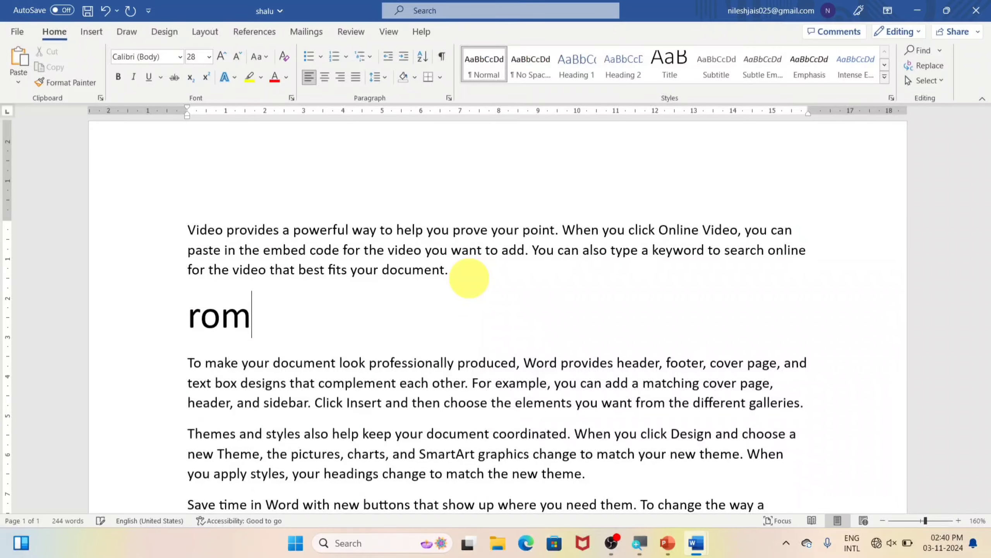
pyautogui.press('Return')
# Delete the stray 'a' so the heading reads 'Rom' instead of 'Raom'
pyautogui.press('Right')
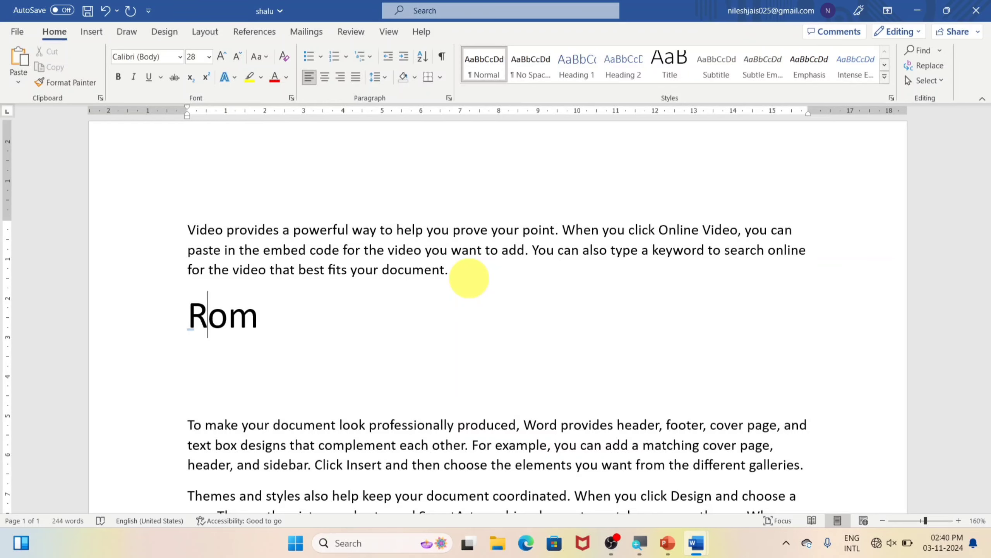
pyautogui.write('a')
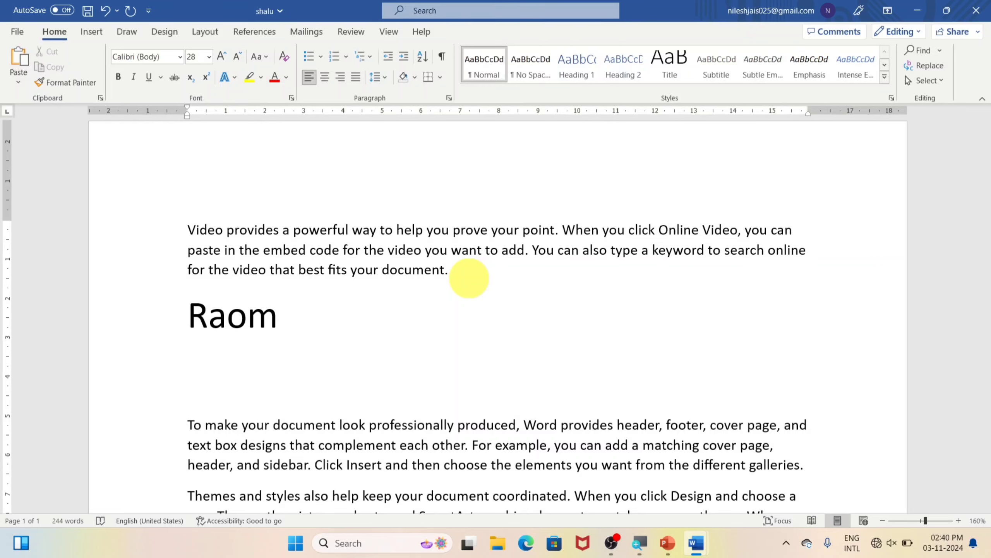
pyautogui.press('BackSpace')
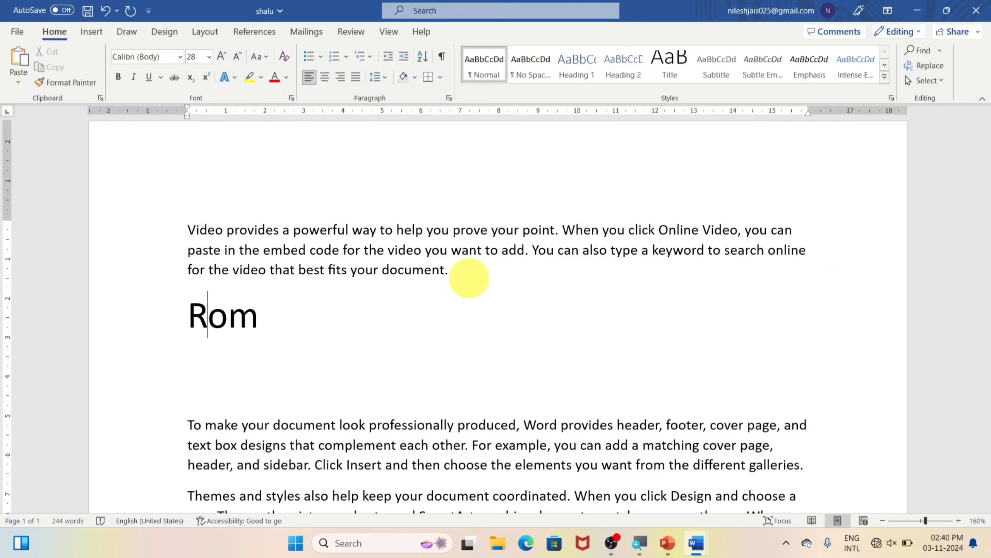
pyautogui.write('a')
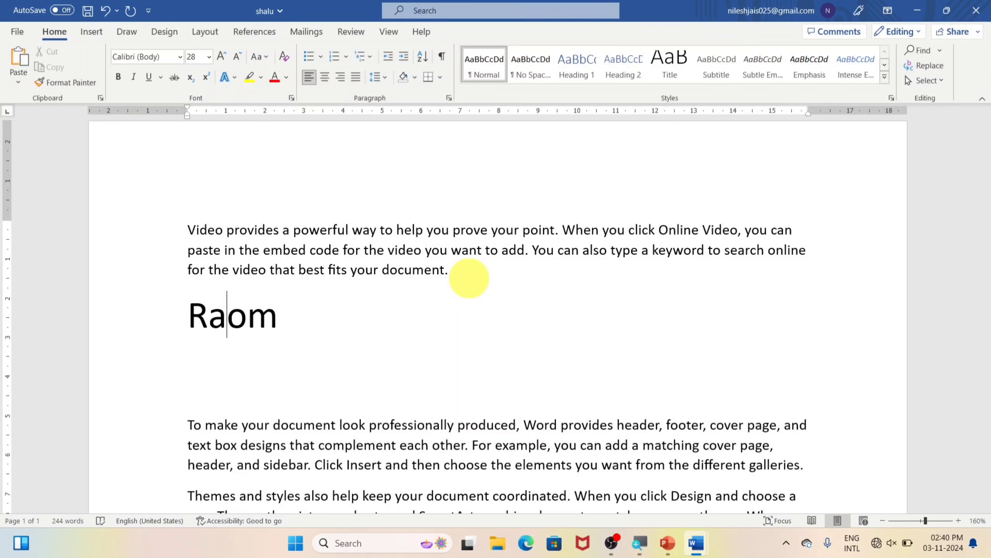
pyautogui.press('BackSpace')
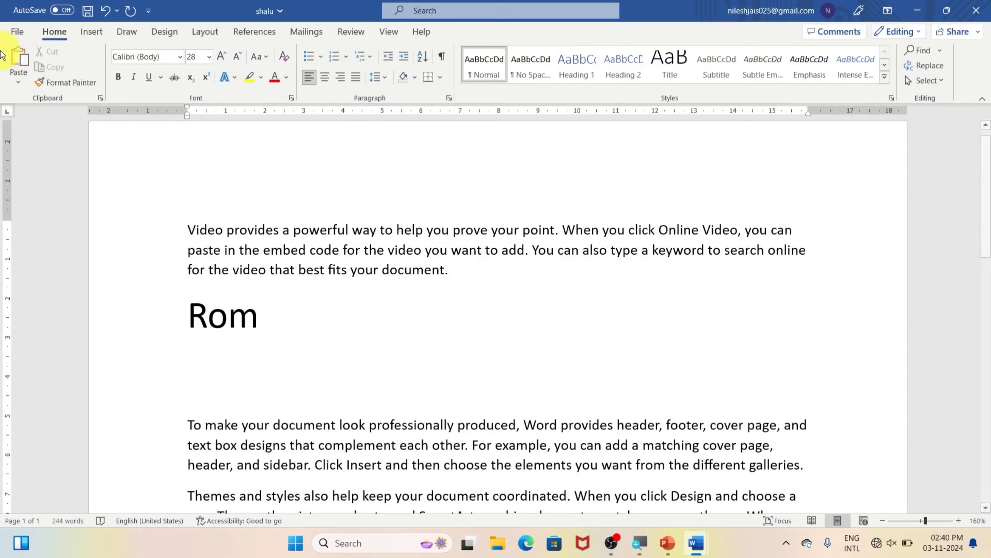
pyautogui.click(15, 32)
# Enable 'Use the Insert key to control overtype mode' in Word's Advanced options and apply it
pyautogui.click(48, 501)
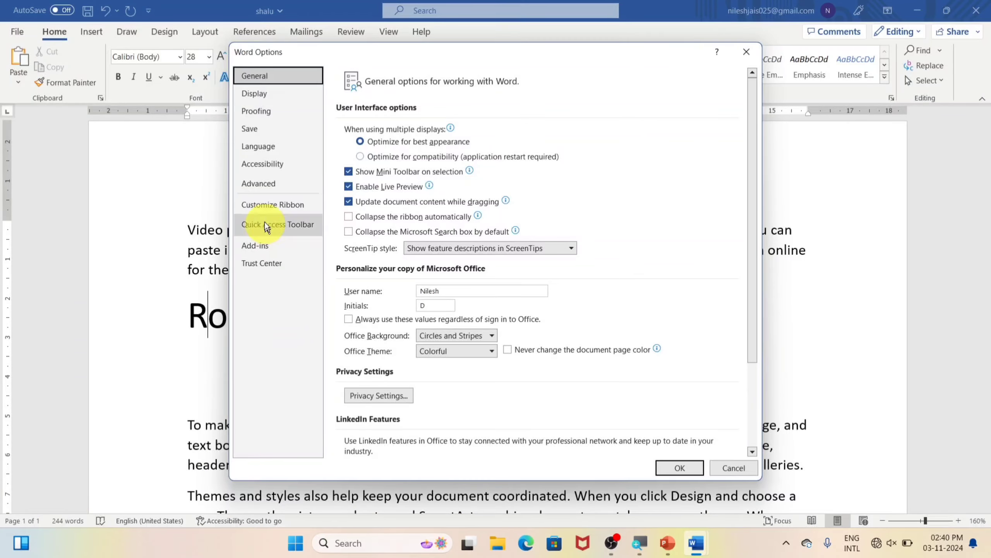
pyautogui.click(262, 186)
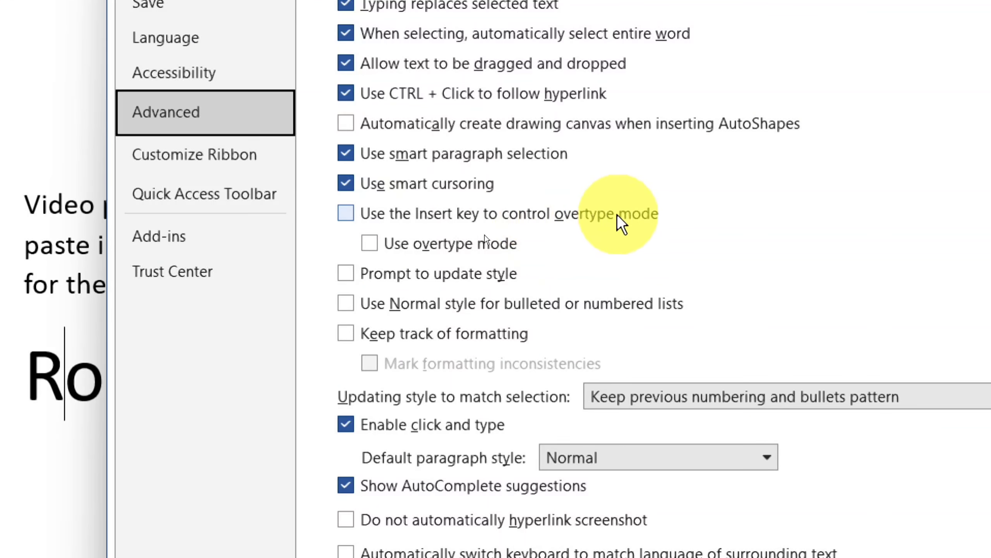
pyautogui.click(347, 213)
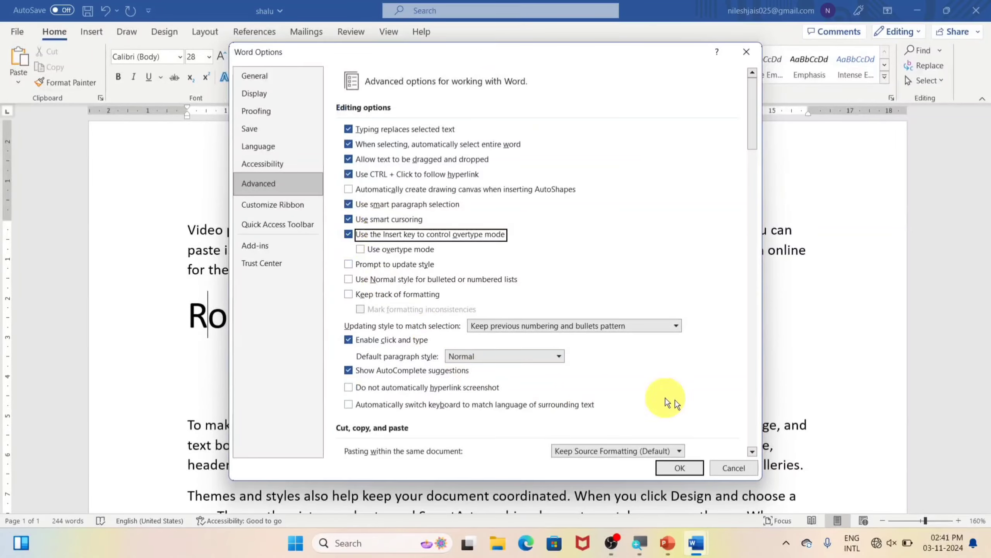
pyautogui.click(684, 470)
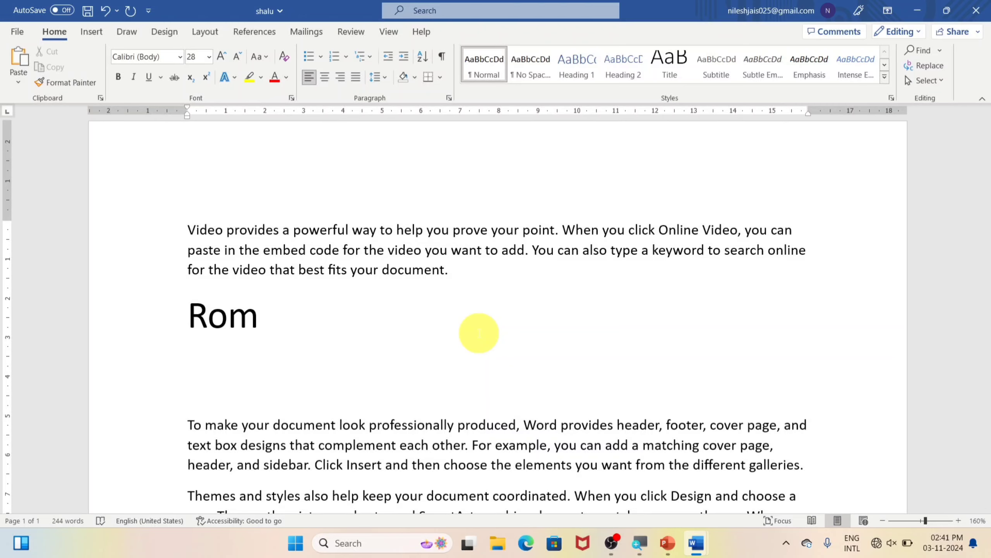
# Turn on overtype and type 'a' over the 'o' so the heading reads 'Ram'
pyautogui.press('Delete')
pyautogui.write('a')
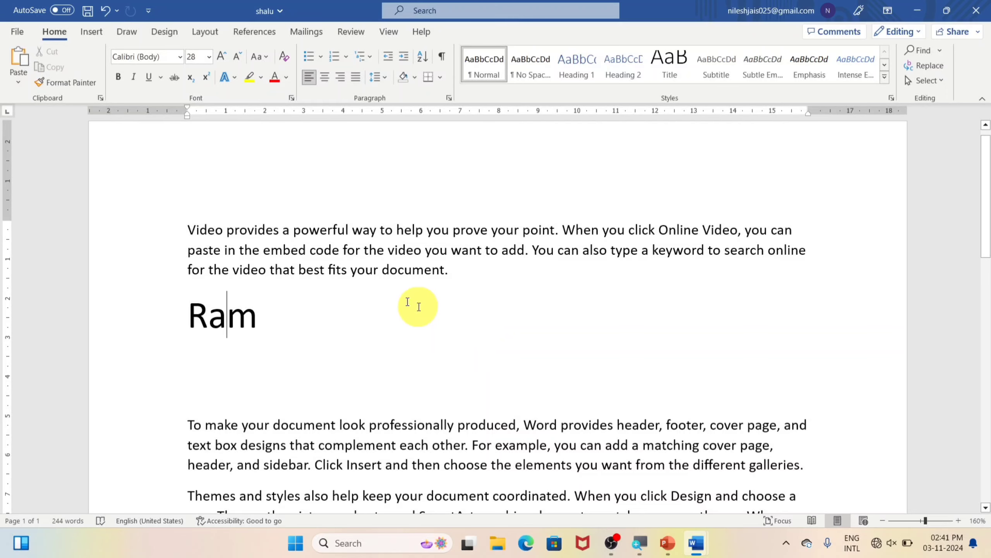
# Open Word Options on the Customize Ribbon page and move the dialog lower on screen
pyautogui.click(17, 33)
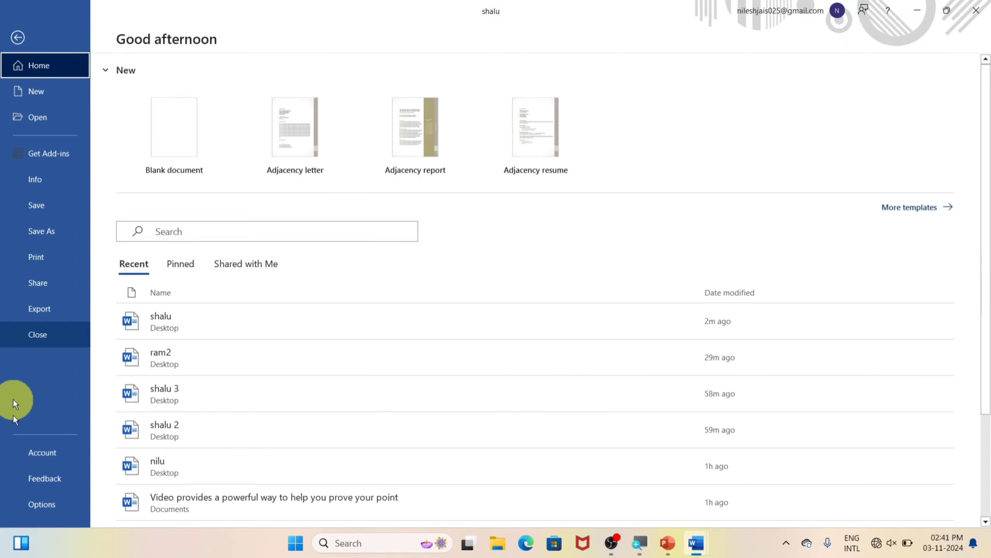
pyautogui.click(34, 504)
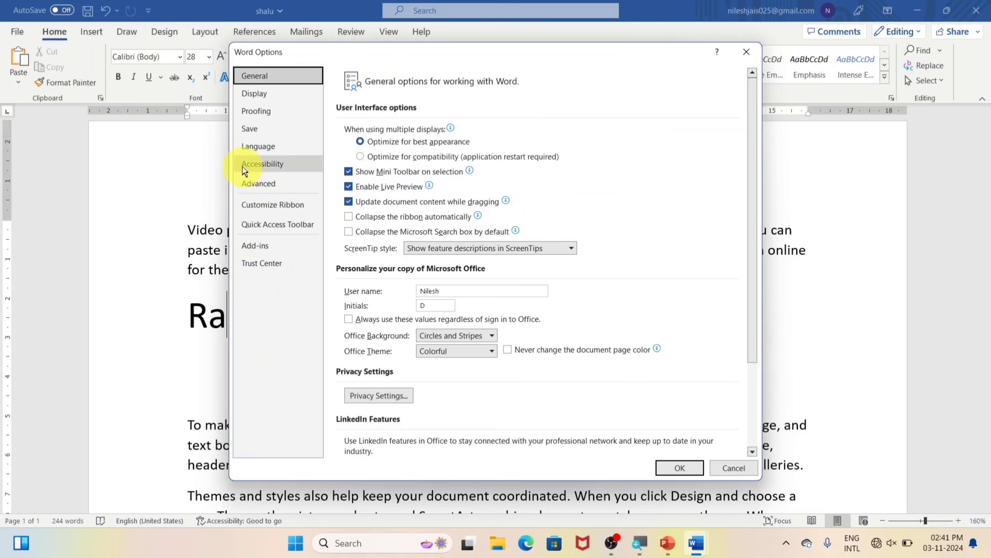
pyautogui.click(277, 206)
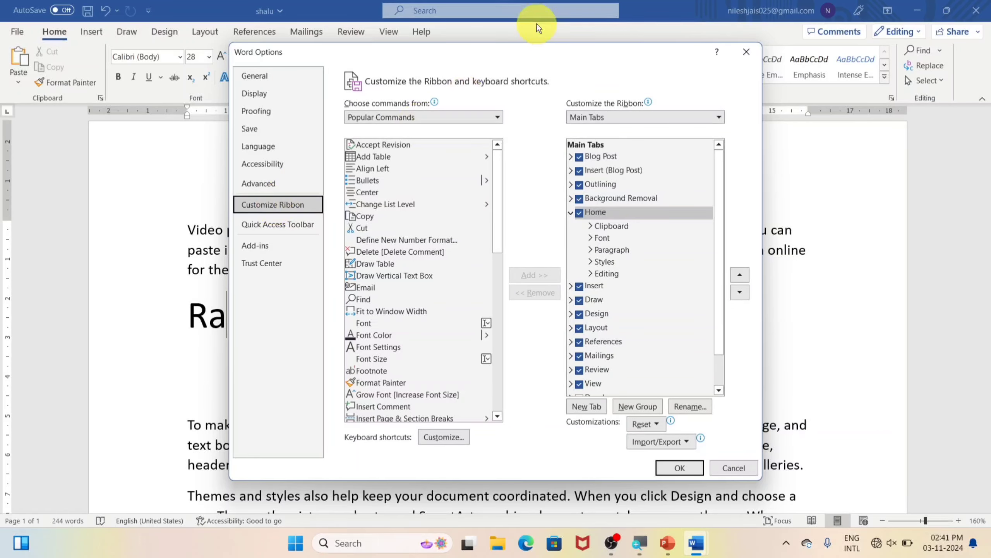
pyautogui.moveTo(515, 55); pyautogui.dragTo(518, 114)
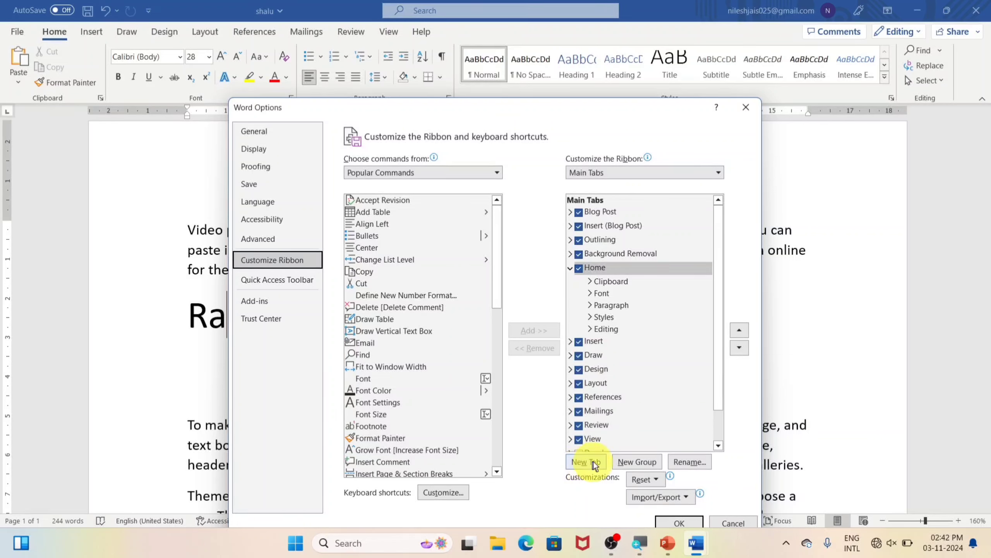
# Add a new custom tab after Home and rename it to the user's first name plus 'Tab'
pyautogui.click(600, 268)
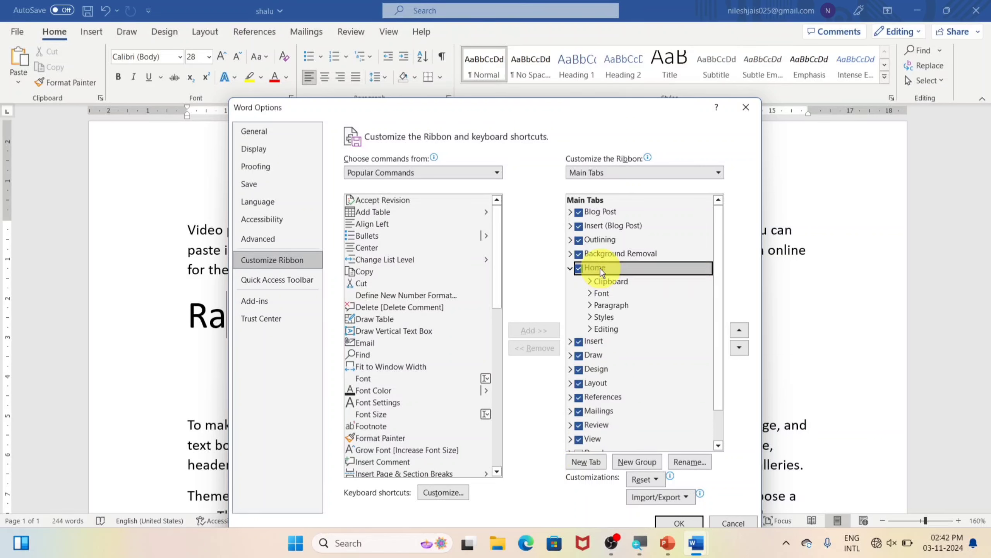
pyautogui.click(585, 463)
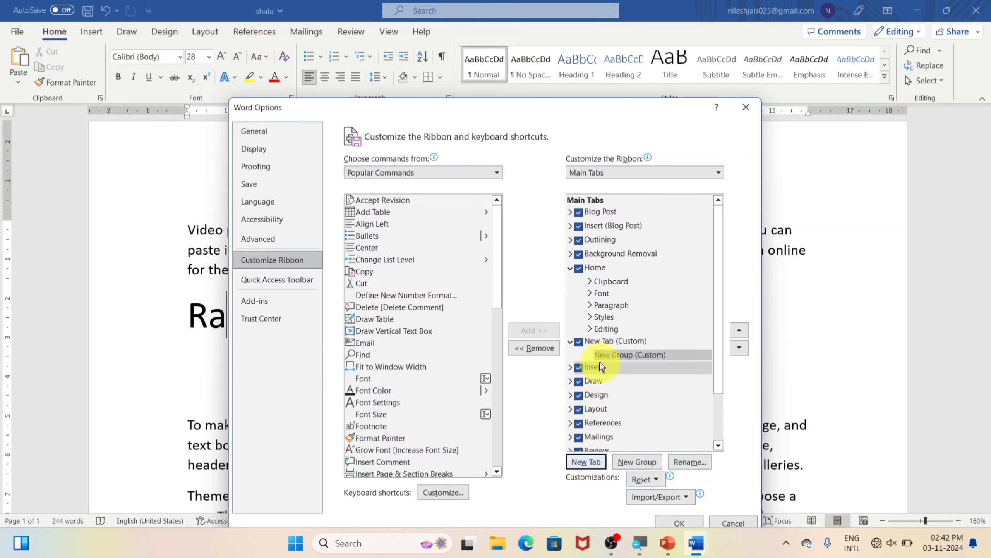
pyautogui.click(629, 340)
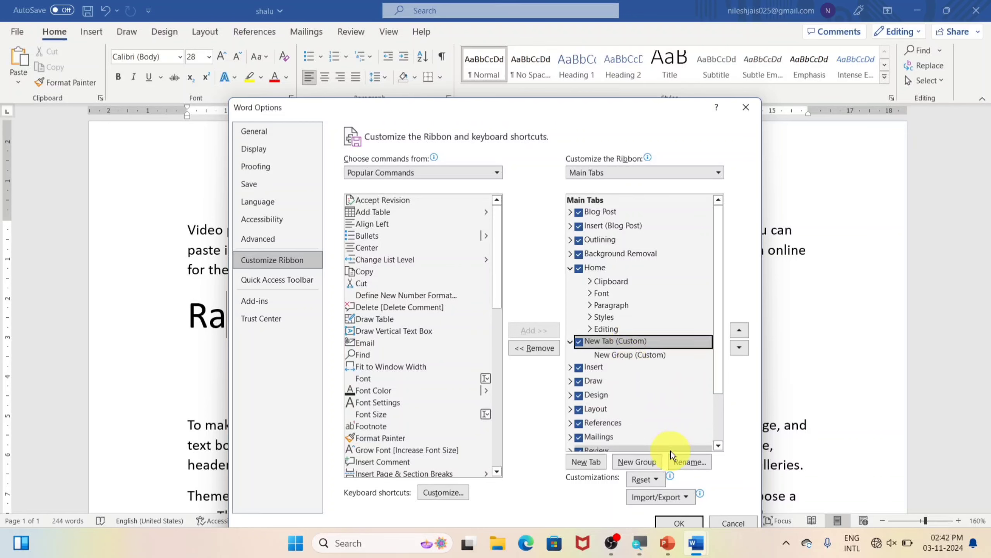
pyautogui.click(690, 461)
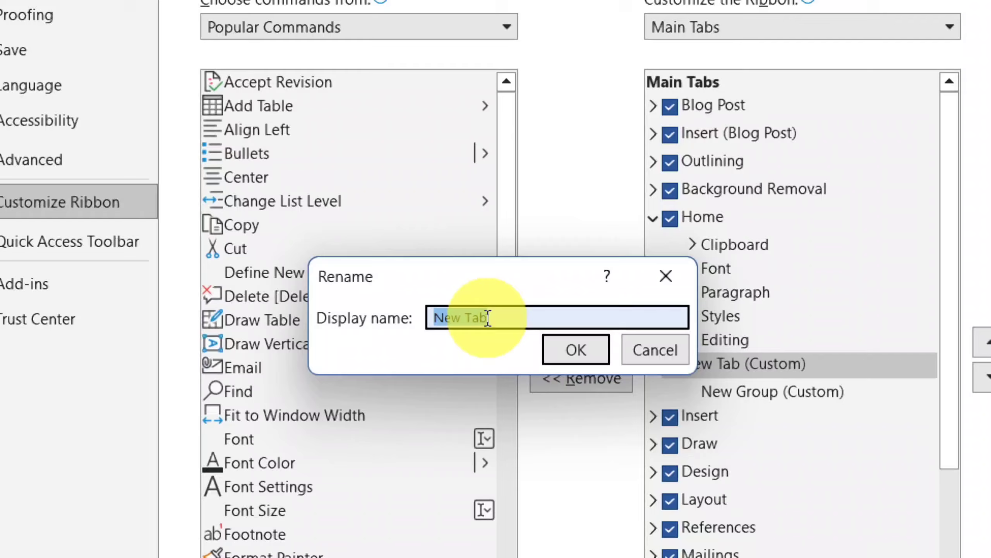
pyautogui.press('BackSpace')
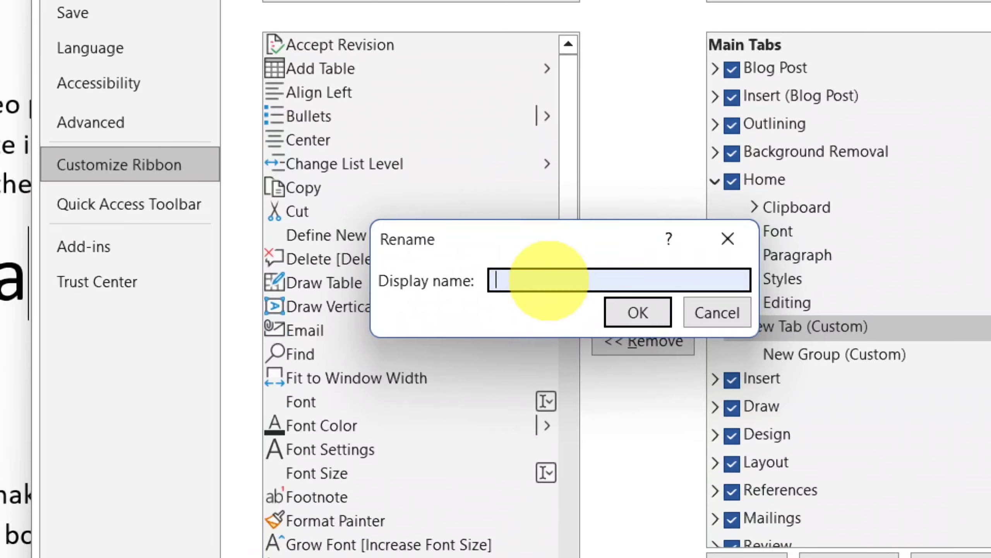
pyautogui.write('Nilesh')
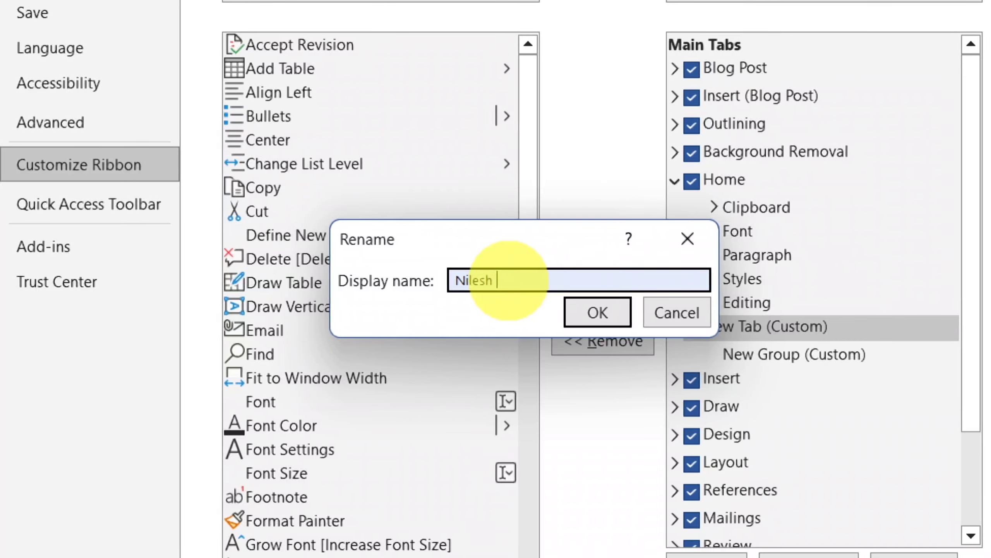
pyautogui.write(' Tab')
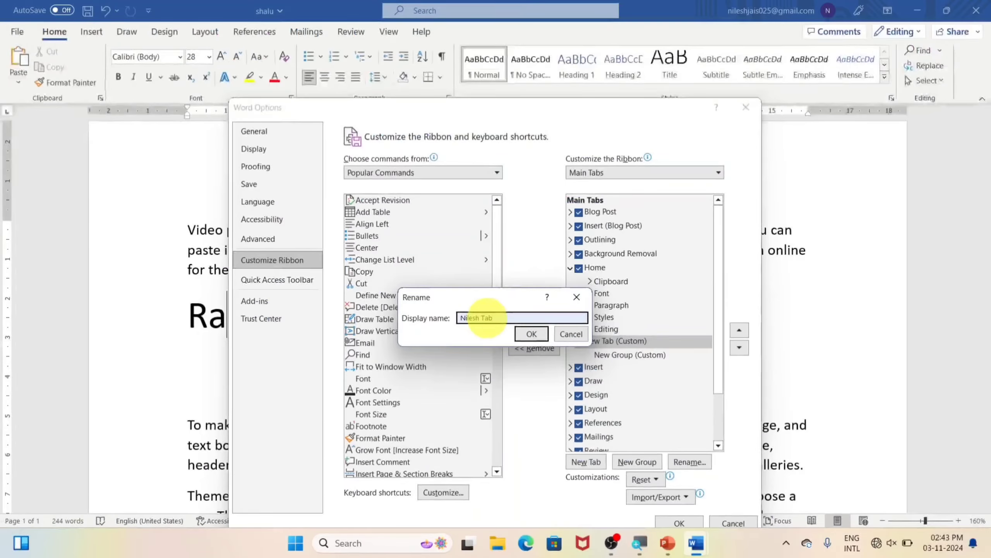
pyautogui.click(529, 334)
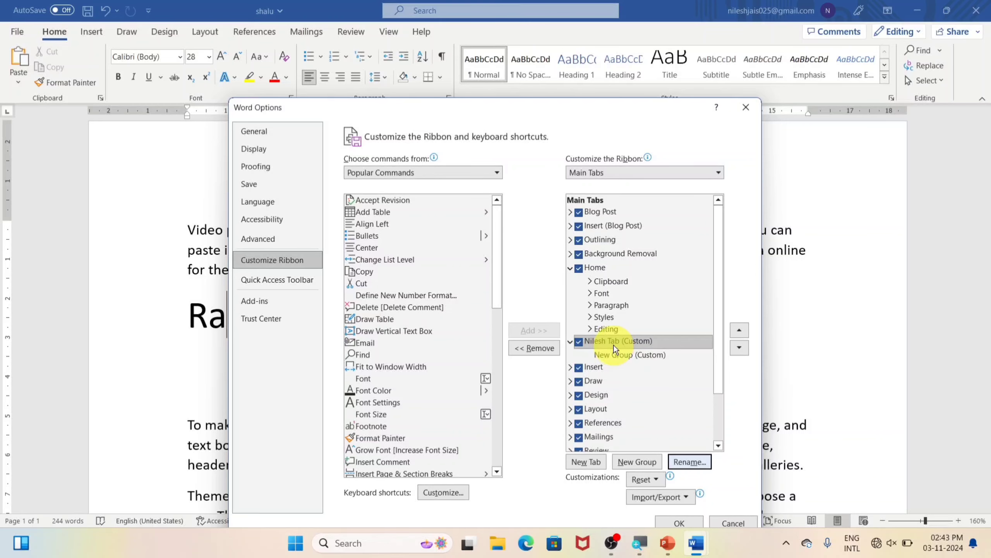
# Rename the custom tab's New Group (Custom) to 'Imp Group'
pyautogui.click(608, 356)
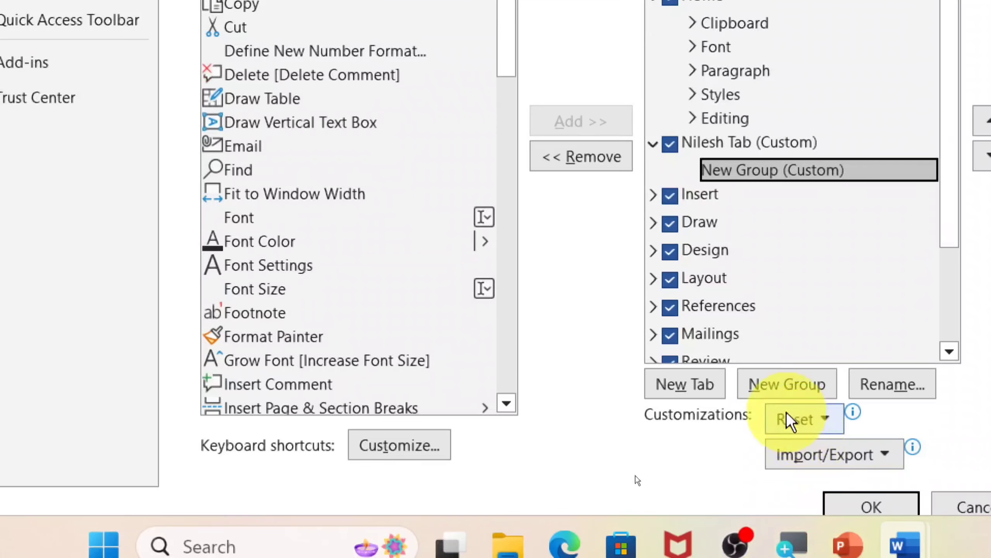
pyautogui.click(871, 391)
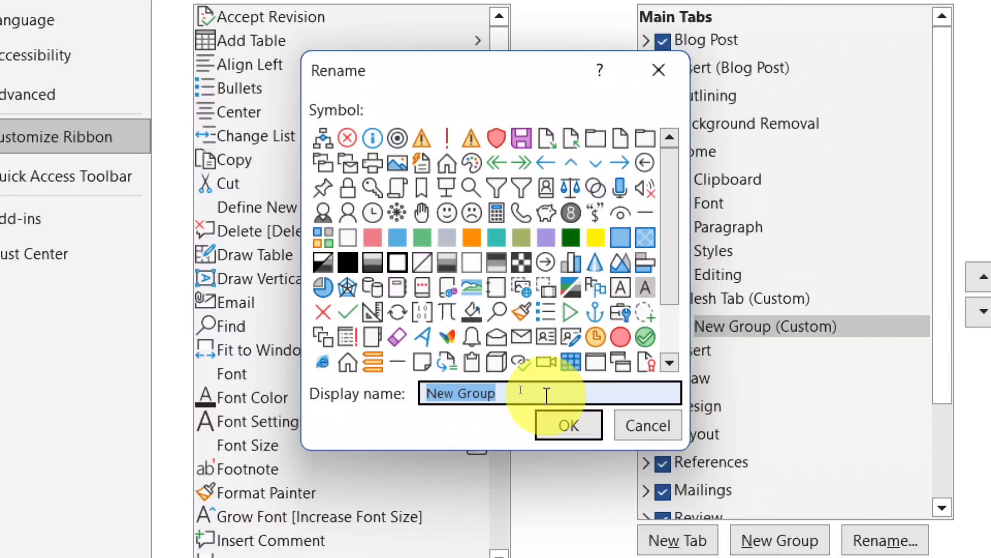
pyautogui.write('Im')
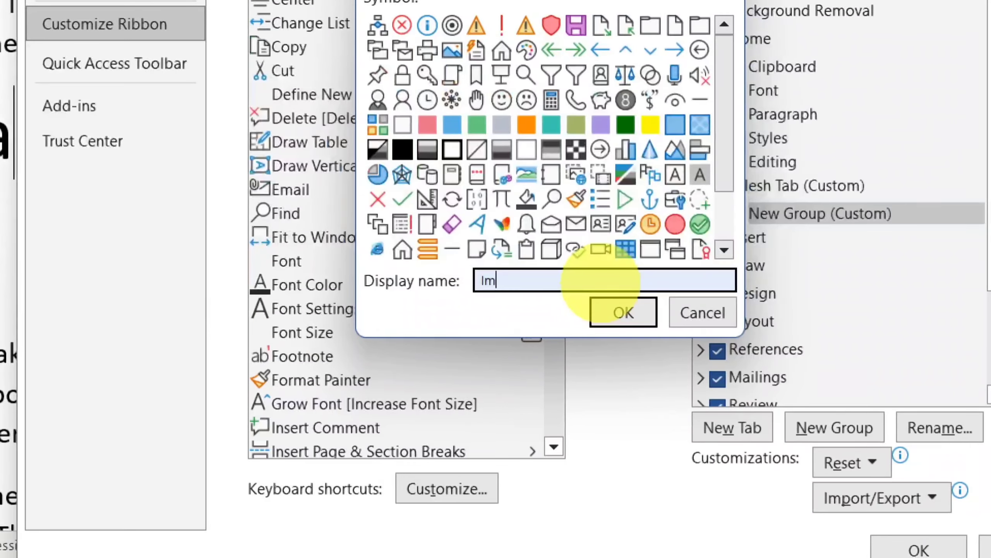
pyautogui.write('p')
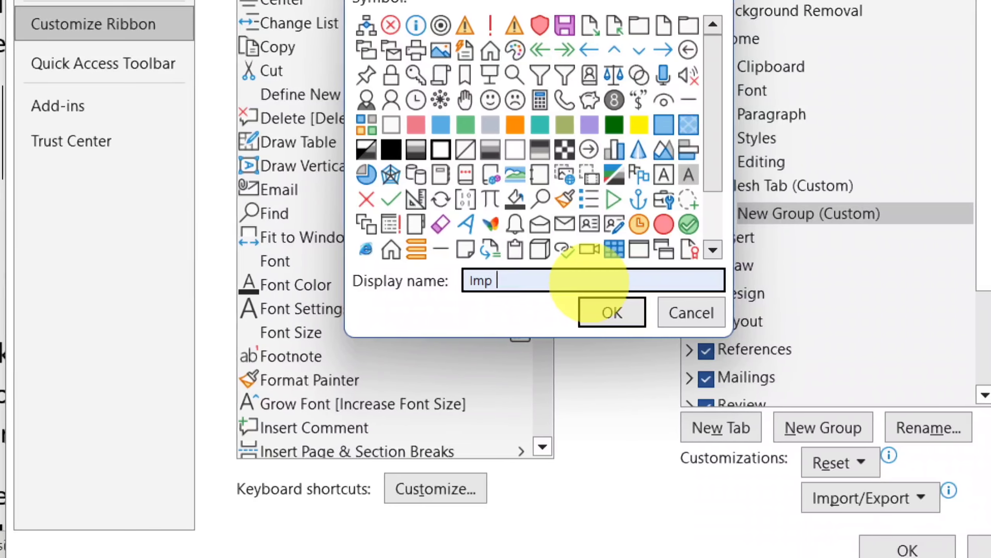
pyautogui.write(' Gra')
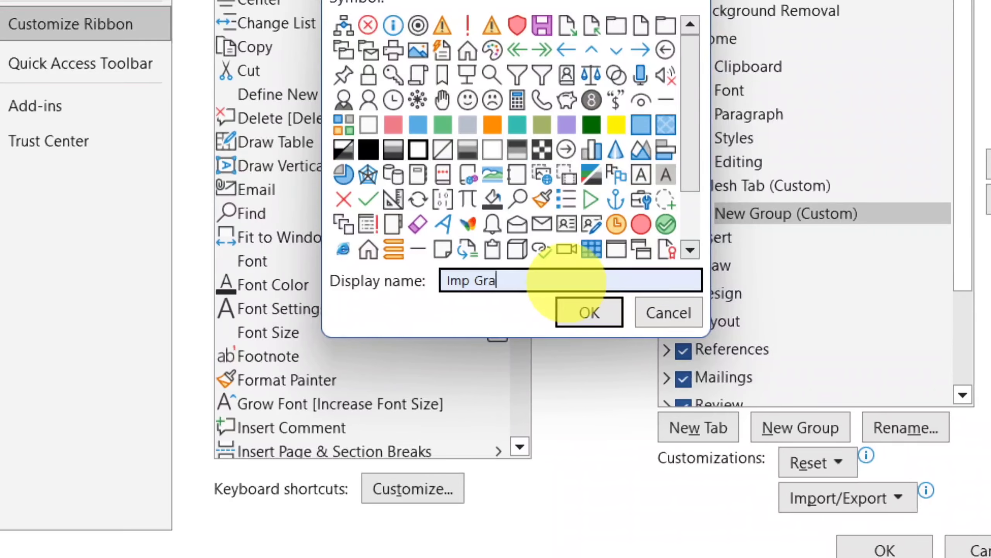
pyautogui.press('BackSpace')
pyautogui.write('oyu')
pyautogui.press('BackSpace')
pyautogui.press('BackSpace')
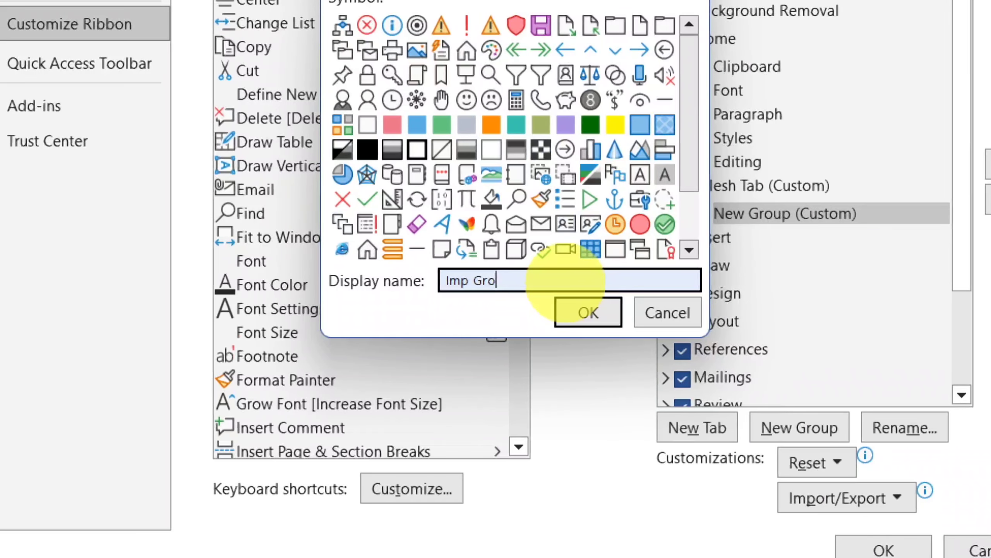
pyautogui.write('up')
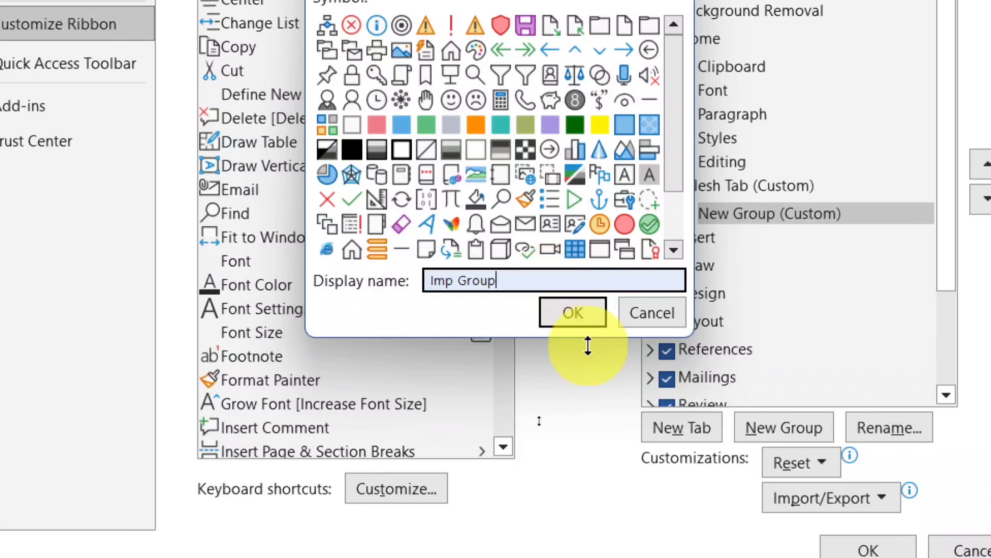
pyautogui.click(583, 319)
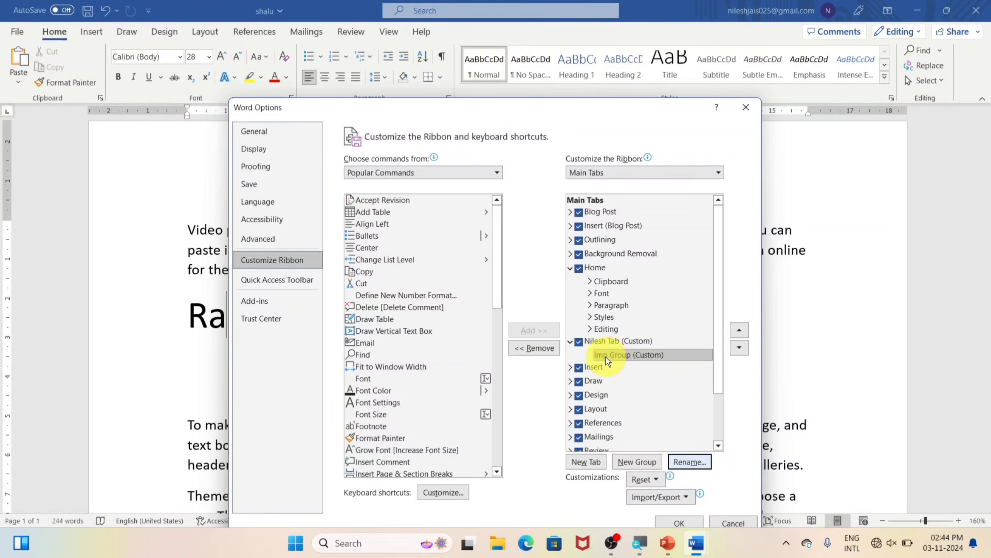
# Add the Cut, Copy and Font Color commands to Imp Group
pyautogui.click(645, 358)
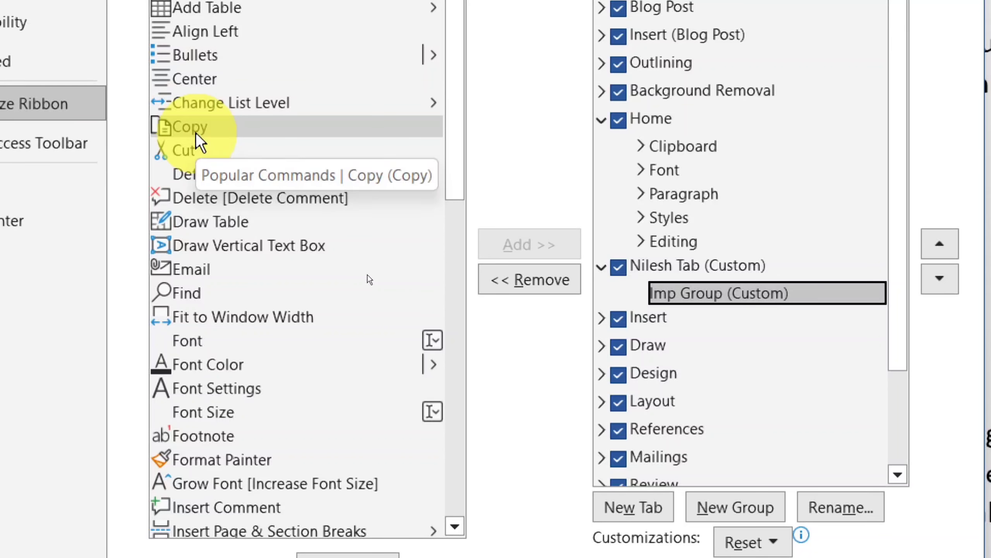
pyautogui.click(194, 156)
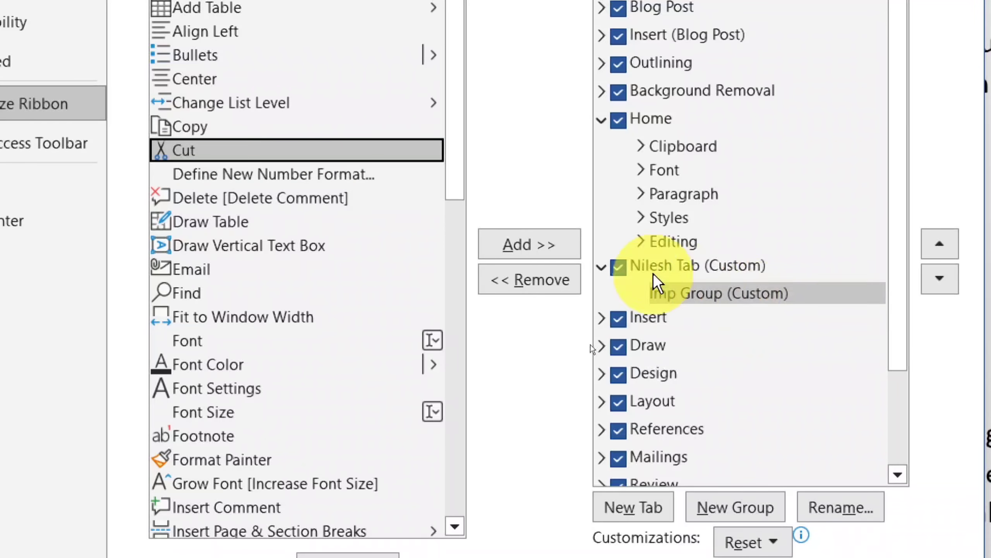
pyautogui.click(527, 244)
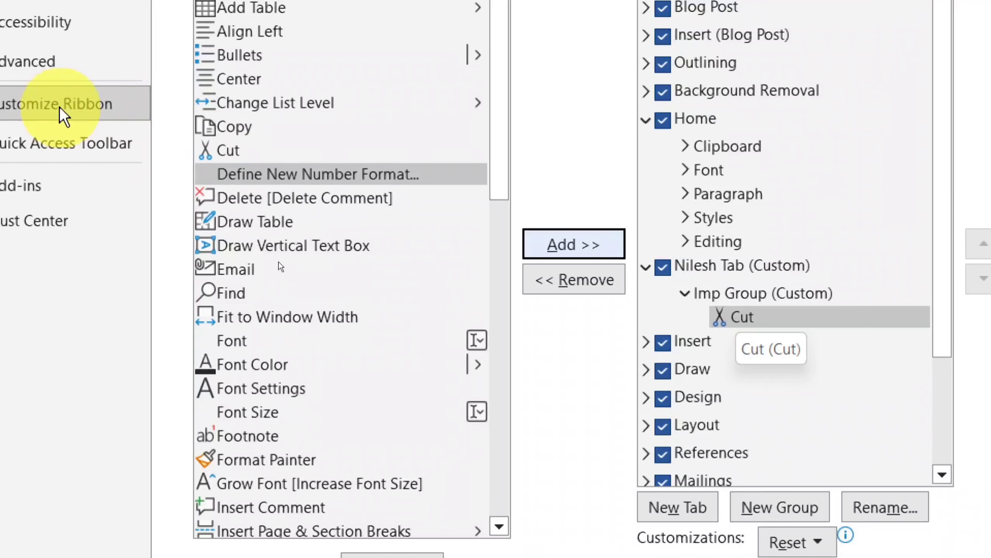
pyautogui.click(220, 129)
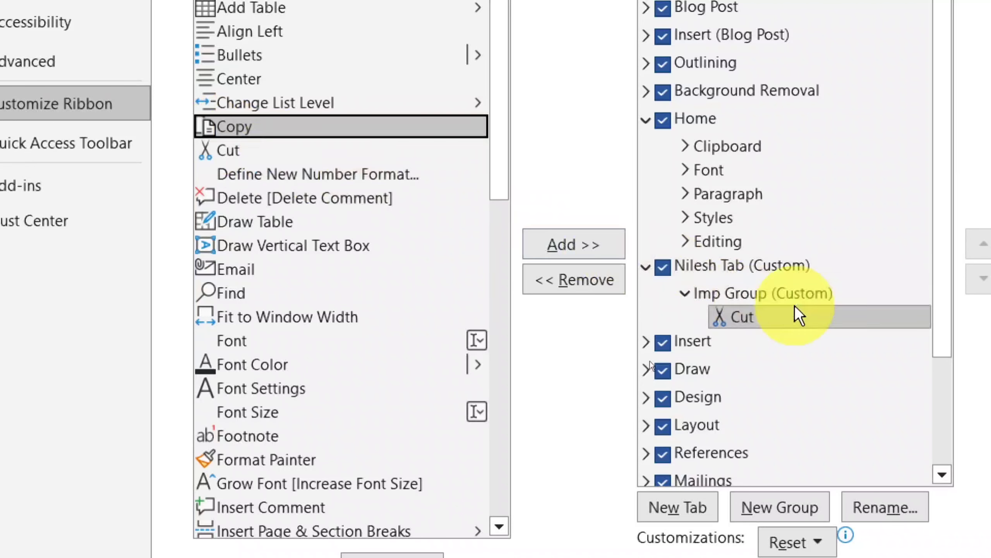
pyautogui.click(610, 242)
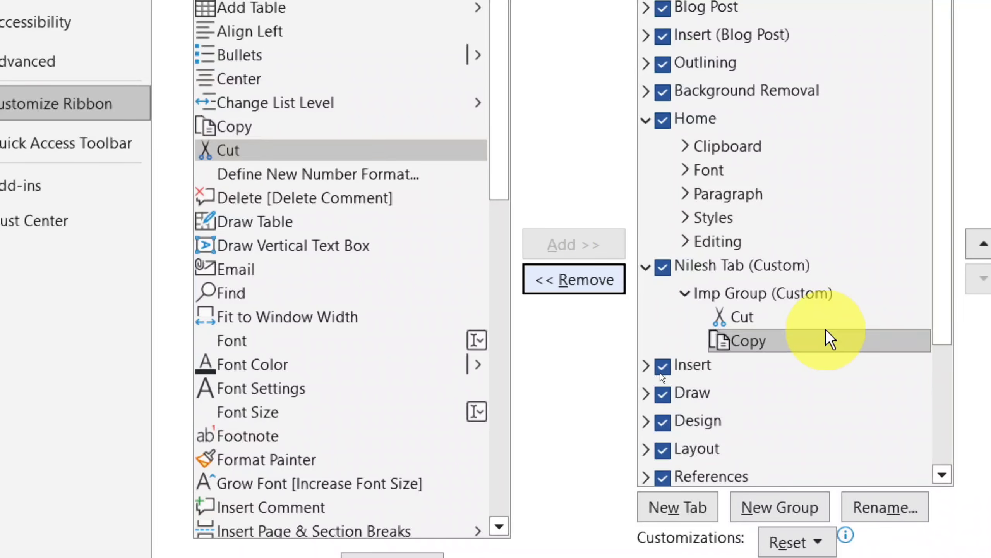
pyautogui.click(318, 369)
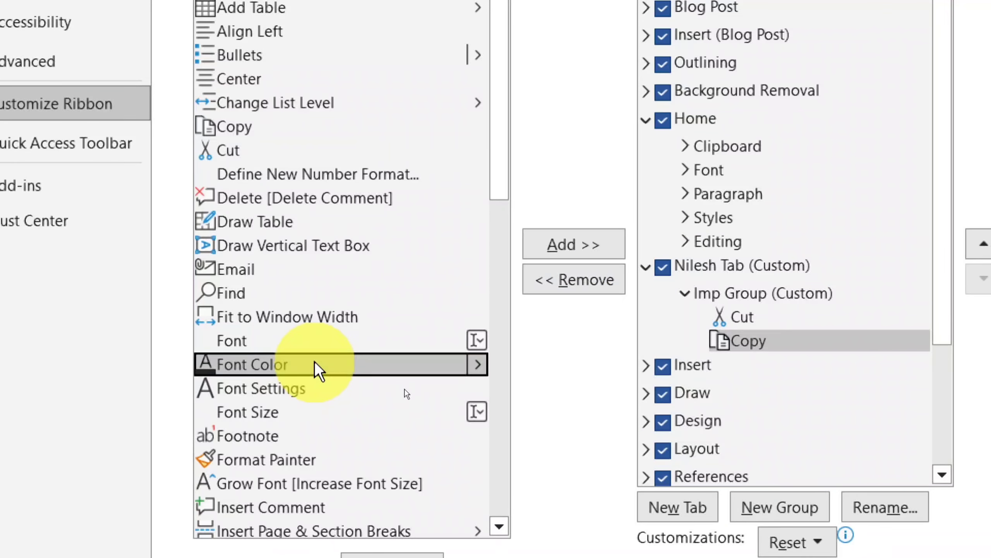
pyautogui.click(551, 242)
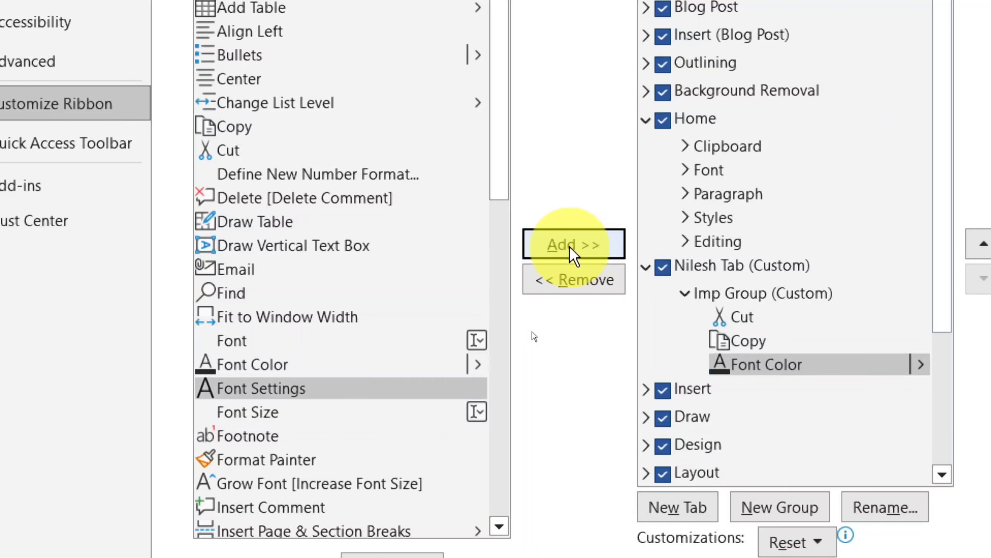
# Add Font Settings to Imp Group, then remove it again
pyautogui.click(342, 389)
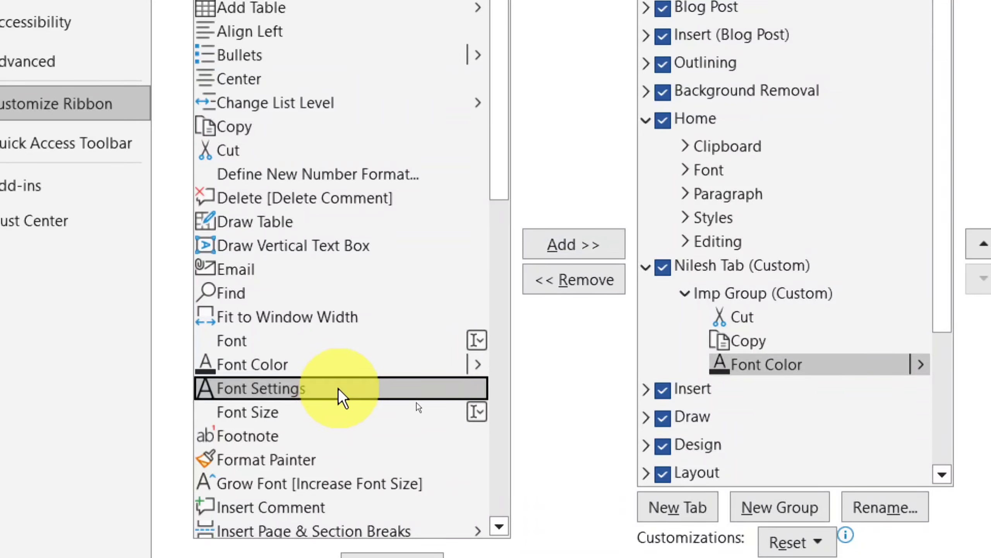
pyautogui.click(594, 256)
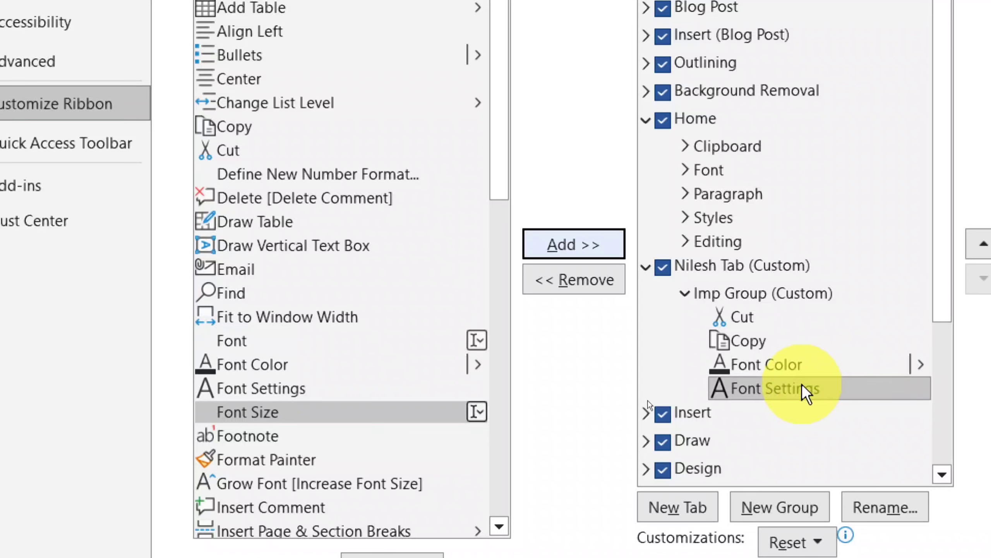
pyautogui.click(594, 280)
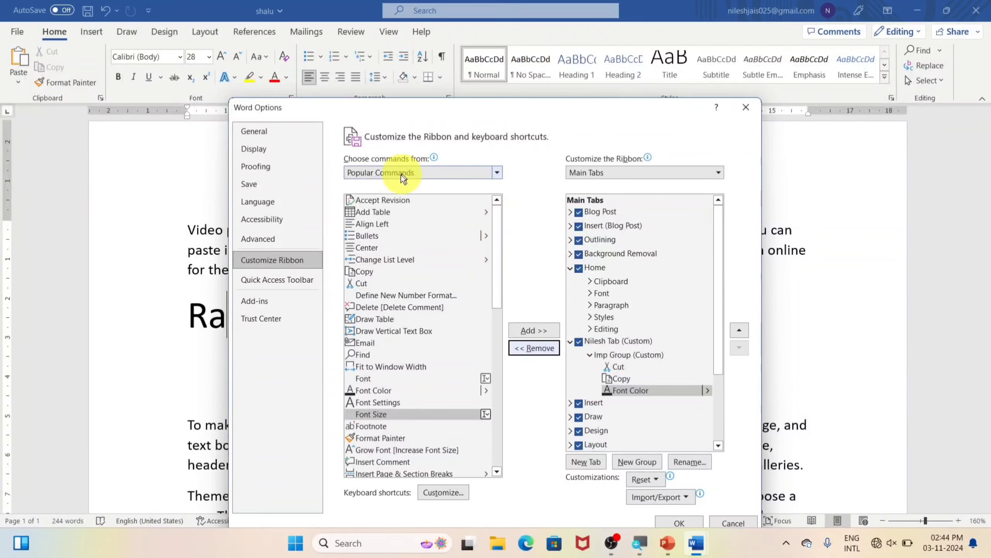
# Switch the command list to All Commands and add a new group below Imp Group
pyautogui.click(498, 172)
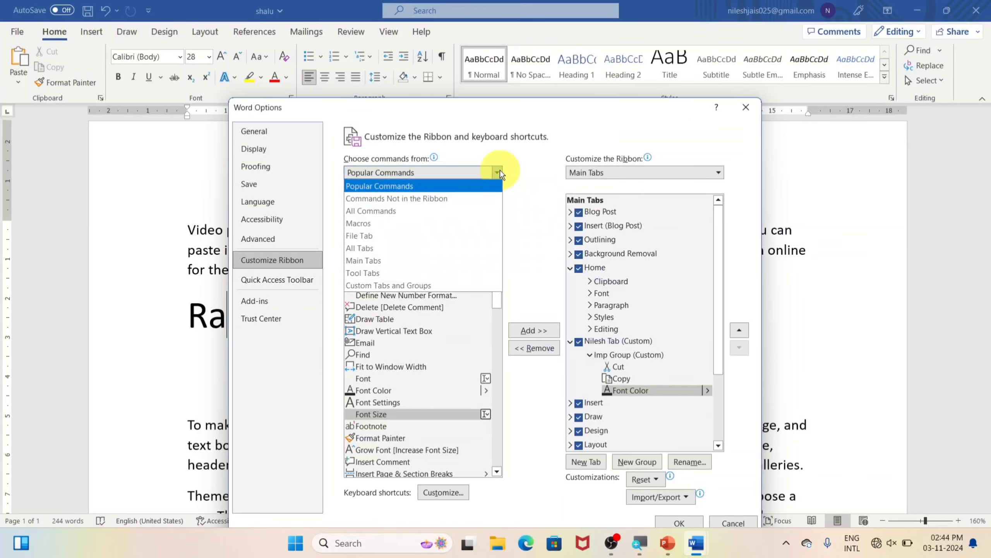
pyautogui.click(420, 213)
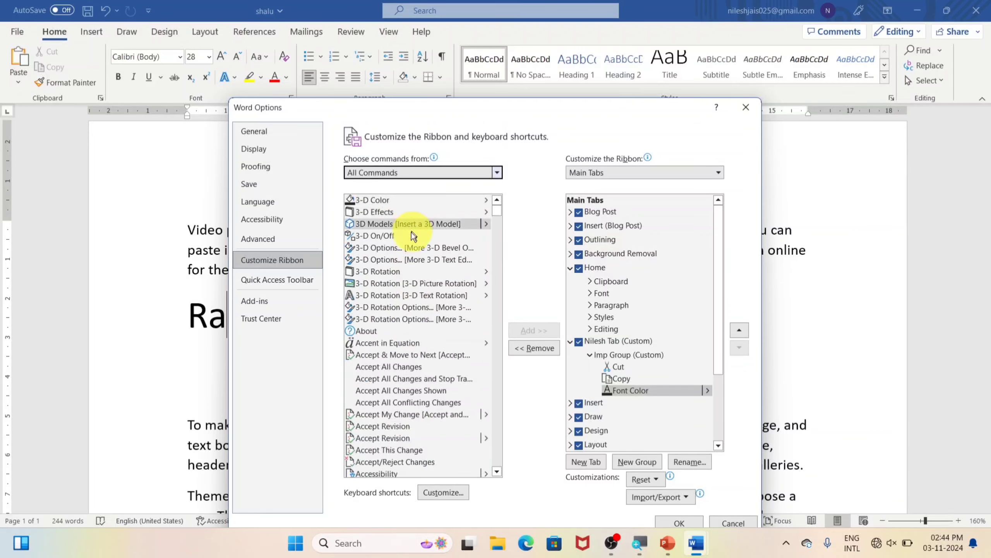
pyautogui.scroll(-4, 419, 258)
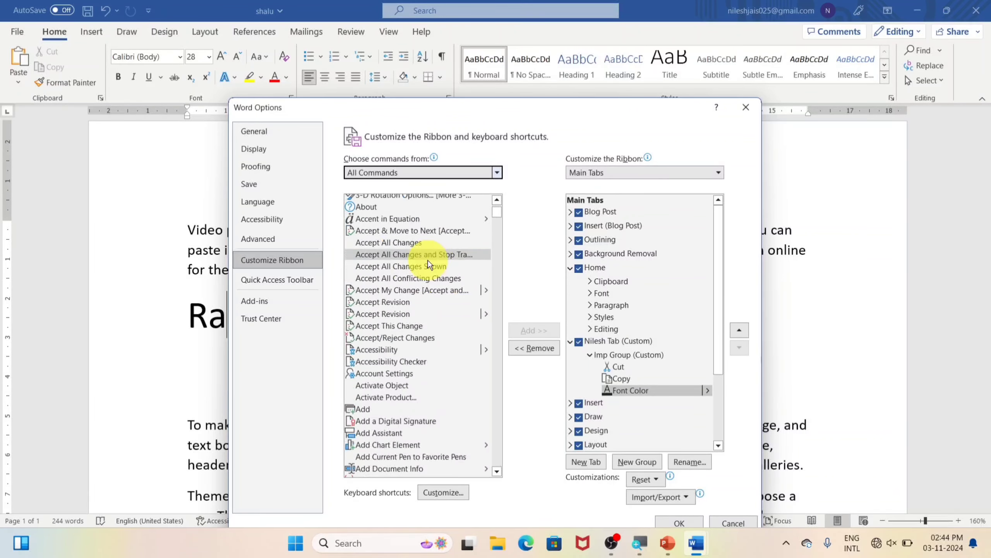
pyautogui.scroll(-1, 428, 265)
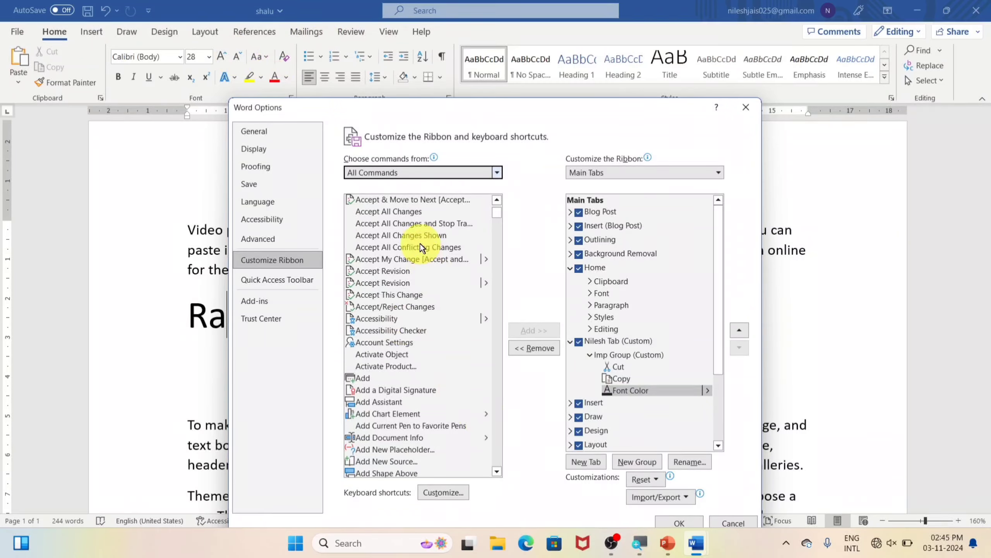
pyautogui.scroll(-4, 383, 402)
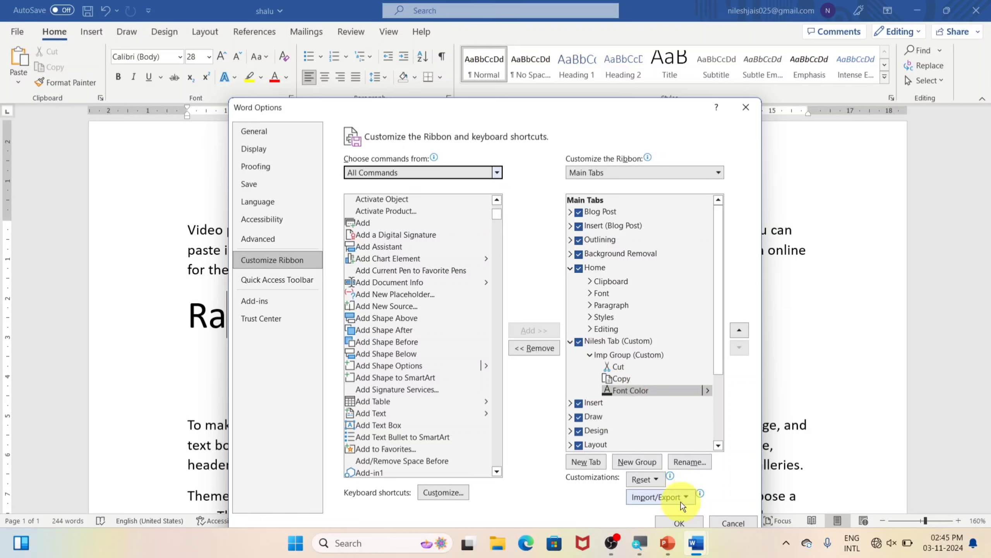
pyautogui.click(635, 464)
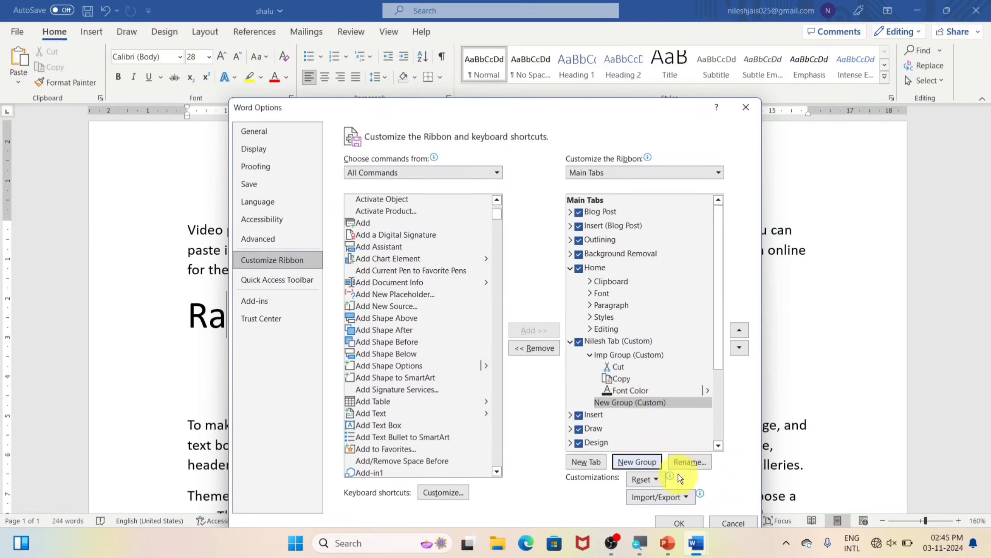
# Change the second group's display name from 'New Group' to 'imp2 Group'
pyautogui.click(687, 462)
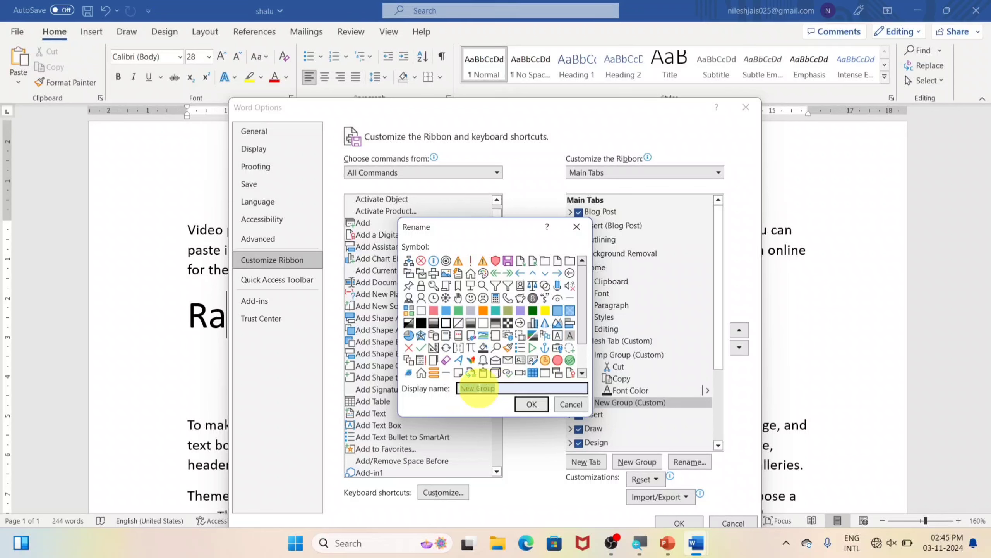
pyautogui.click(474, 388)
pyautogui.press('BackSpace')
pyautogui.press('BackSpace')
pyautogui.press('BackSpace')
pyautogui.press('BackSpace')
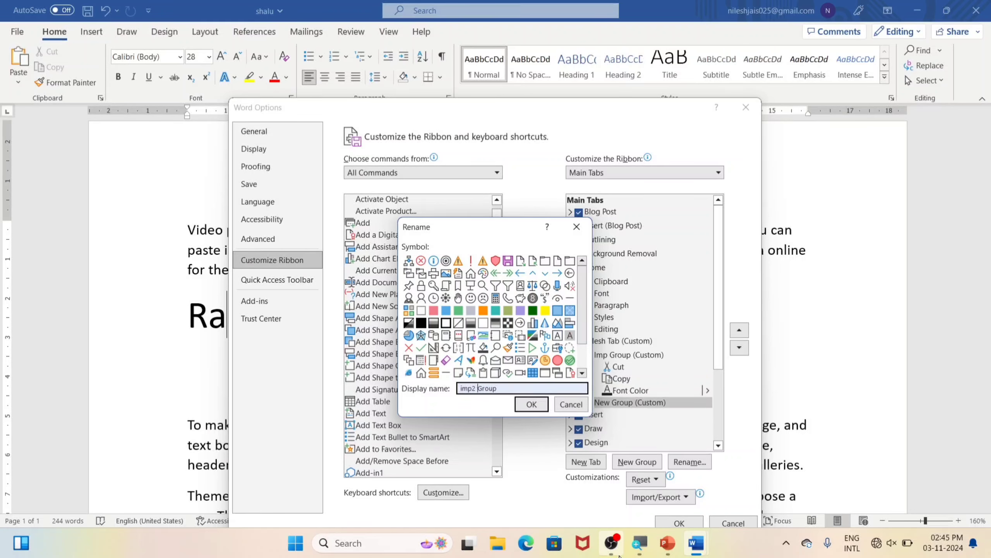
pyautogui.click(531, 404)
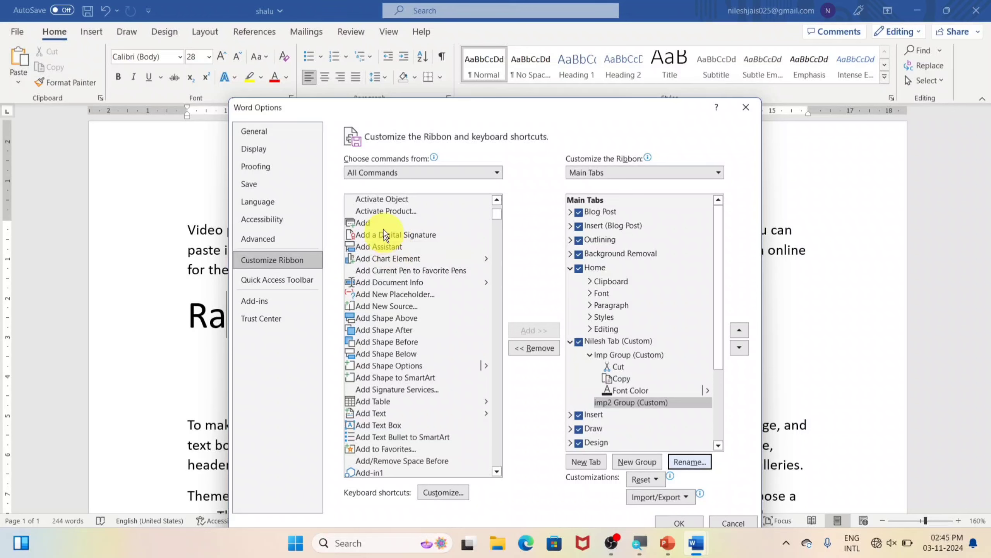
pyautogui.scroll(-2, 378, 440)
pyautogui.scroll(-15, 419, 392)
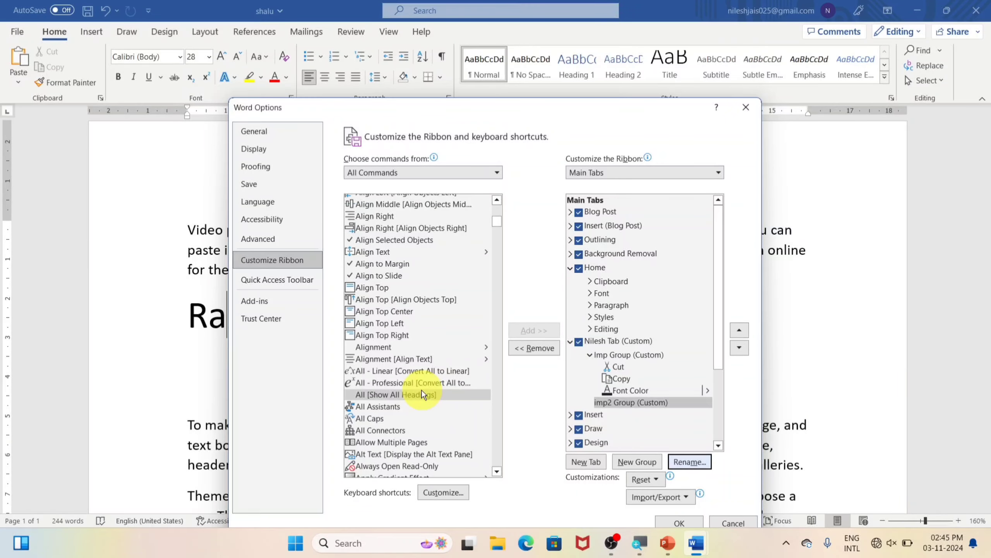
# Add Alignment, All Caps and Bold from All Commands into imp2 Group
pyautogui.click(395, 347)
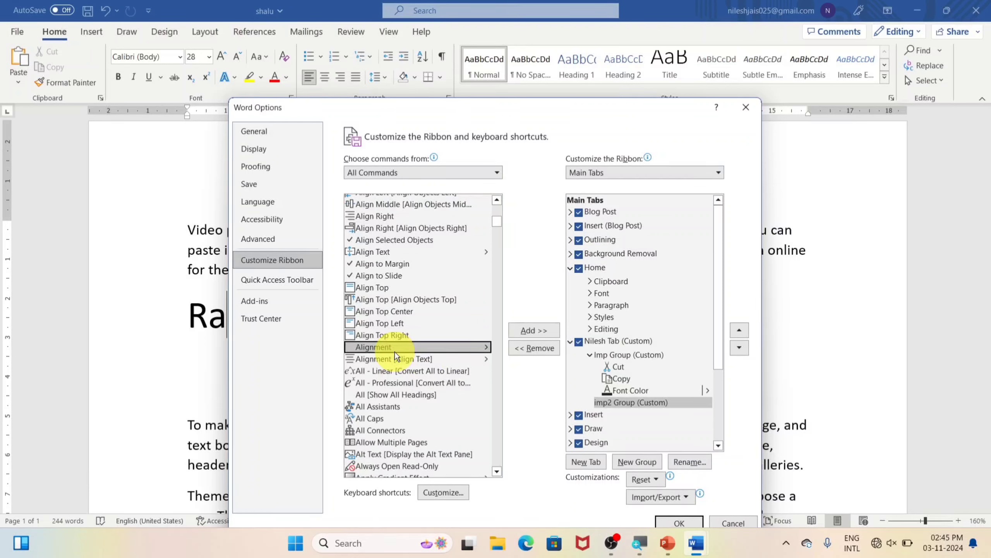
pyautogui.click(533, 331)
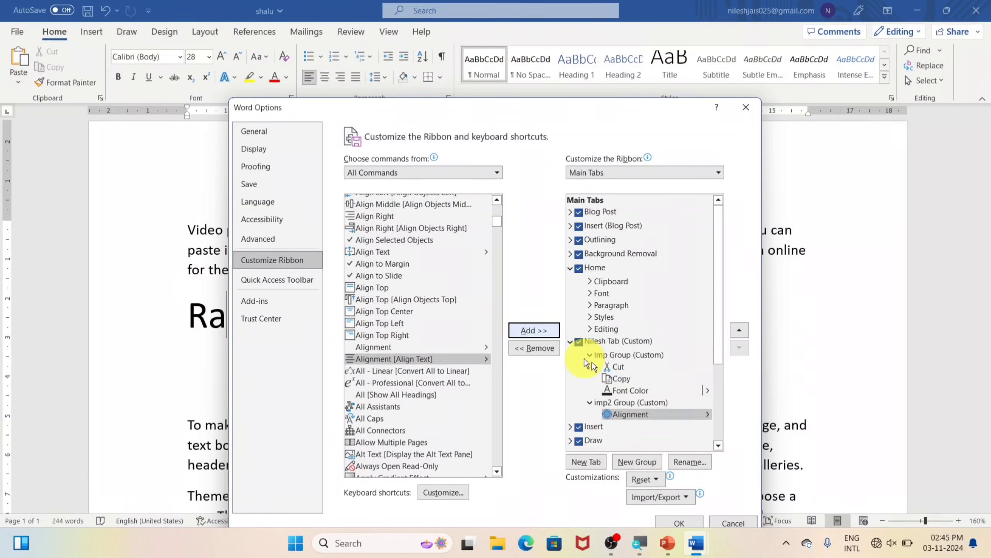
pyautogui.click(410, 418)
pyautogui.click(550, 331)
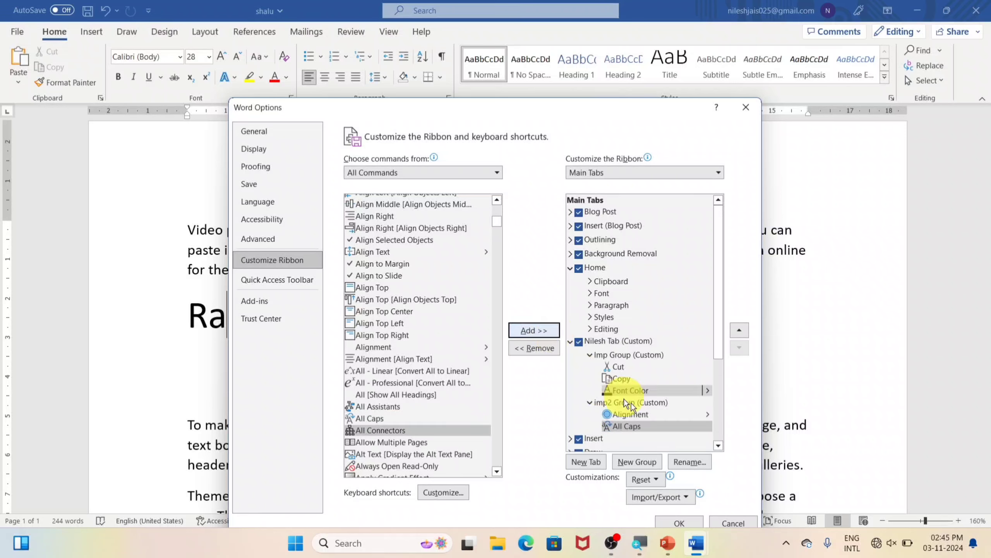
pyautogui.scroll(-15, 417, 370)
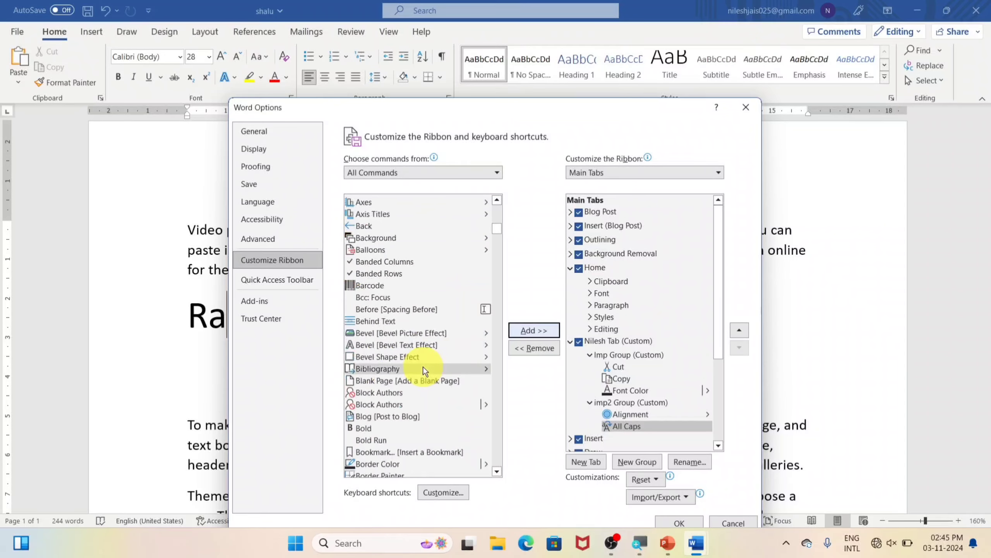
pyautogui.scroll(-2, 423, 367)
pyautogui.click(390, 367)
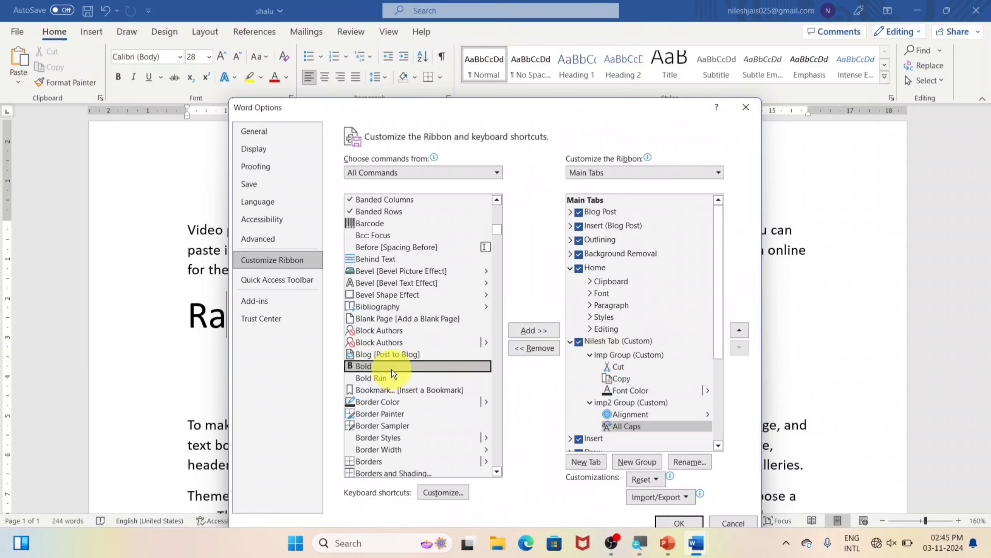
pyautogui.click(537, 332)
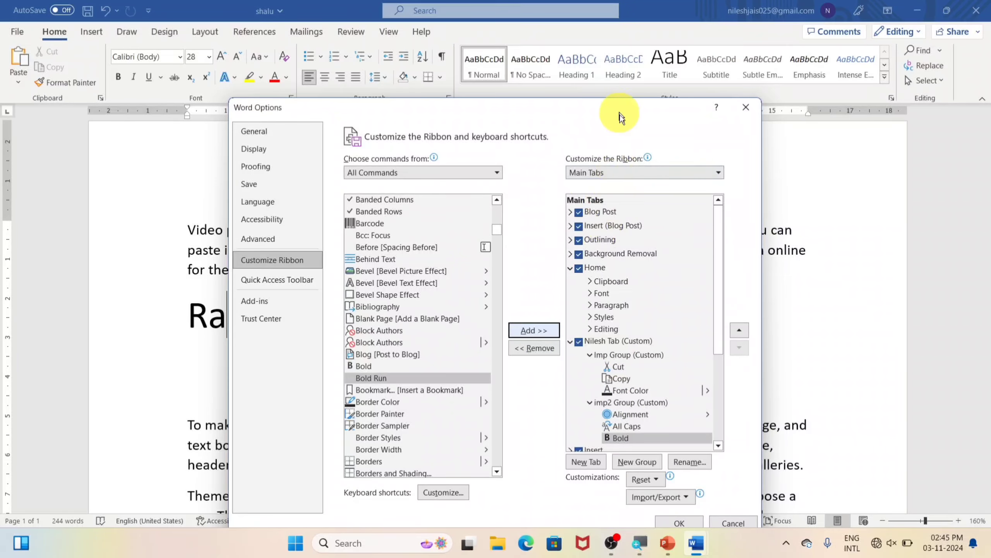
pyautogui.moveTo(619, 111); pyautogui.dragTo(636, 65)
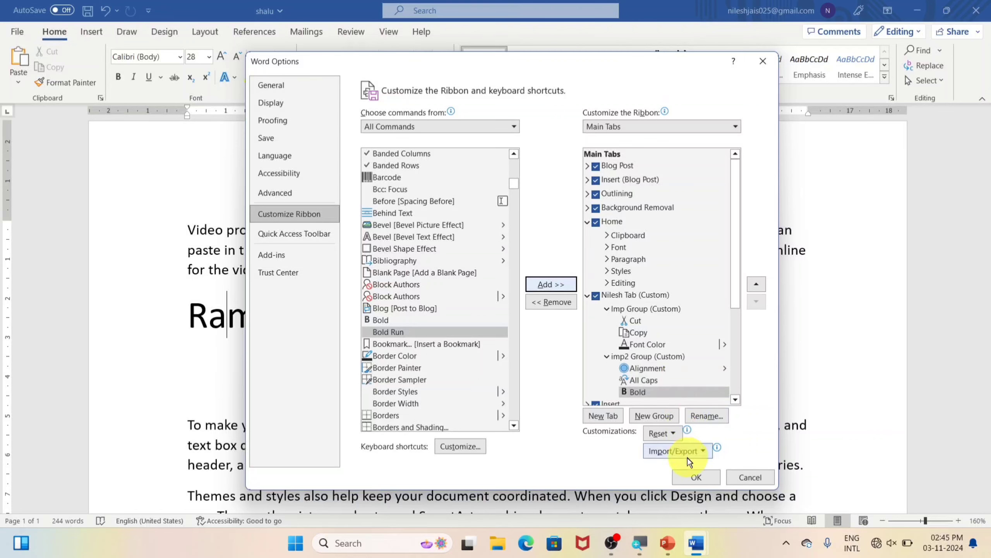
# Apply the ribbon changes, check the custom tab's groups, select 'Video', and return to Home
pyautogui.click(695, 477)
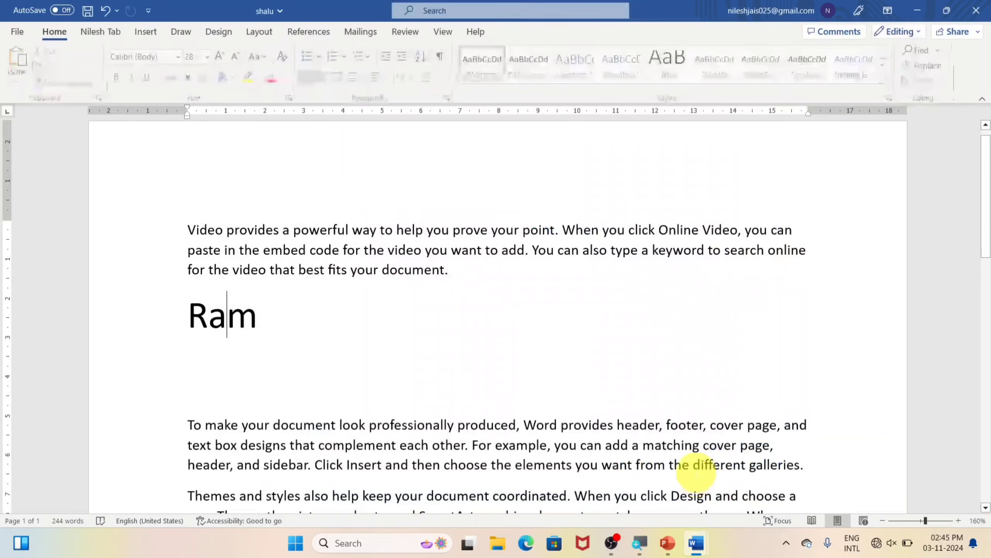
pyautogui.click(104, 31)
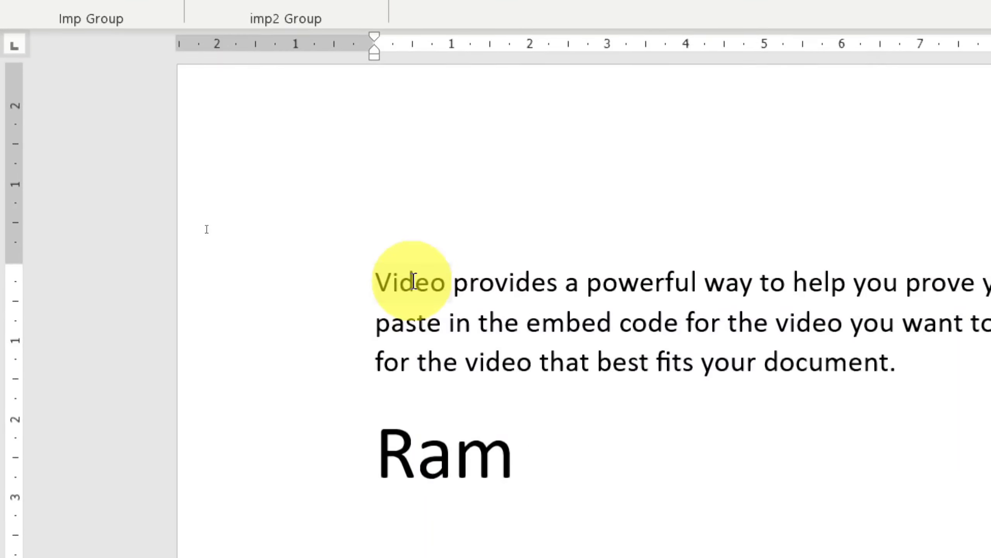
pyautogui.doubleClick(412, 460)
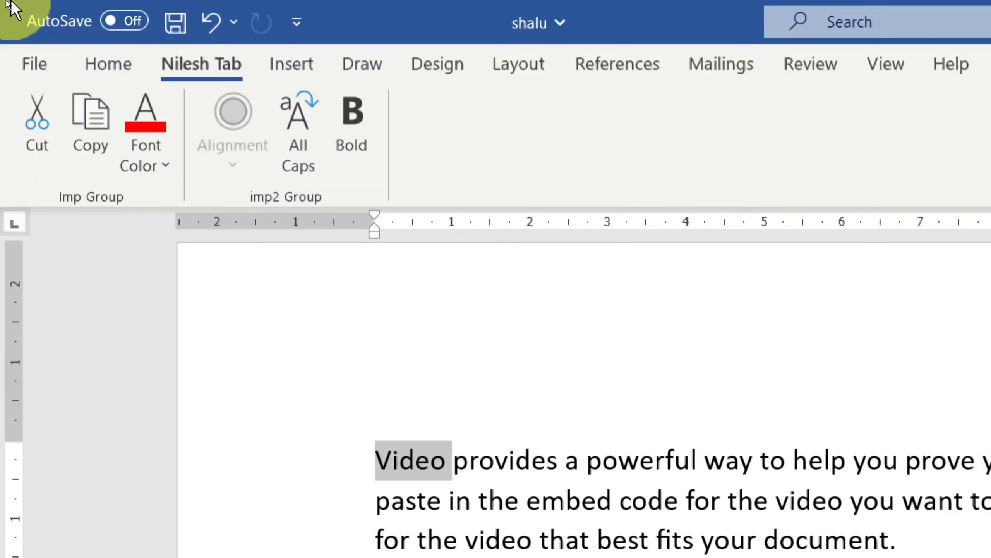
pyautogui.click(103, 71)
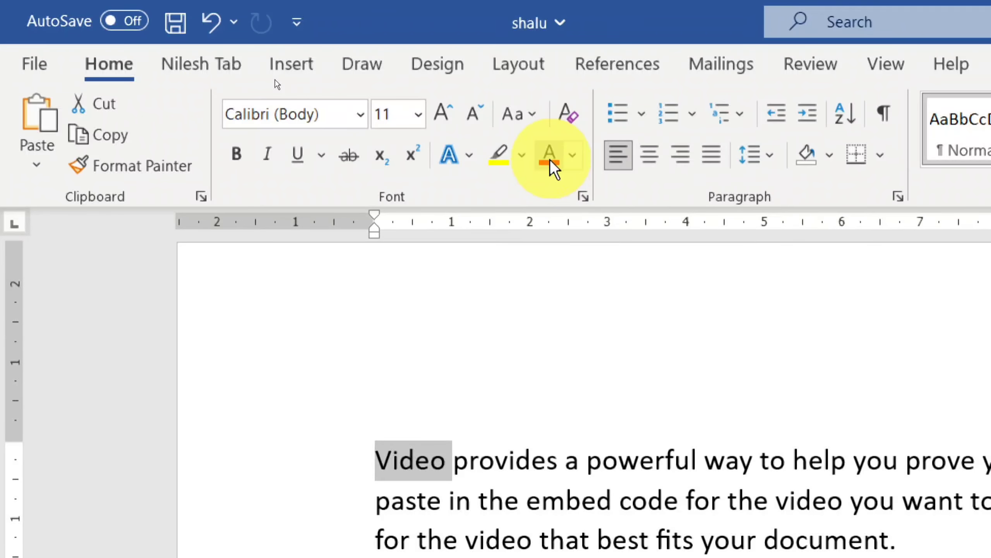
# Colour 'Video' light blue, then colour 'provides' red from the Nilesh Tab font colour menu
pyautogui.click(572, 155)
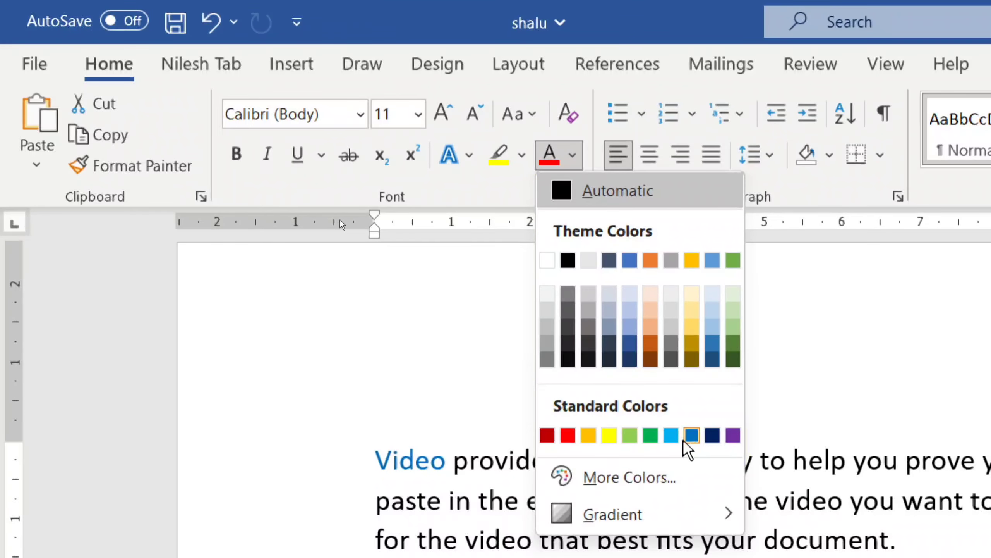
pyautogui.click(672, 436)
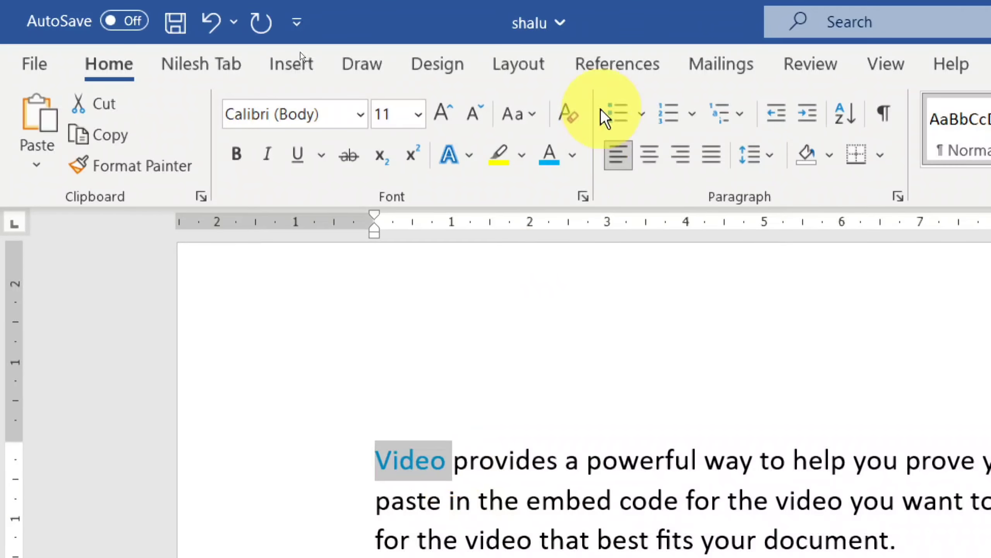
pyautogui.click(200, 63)
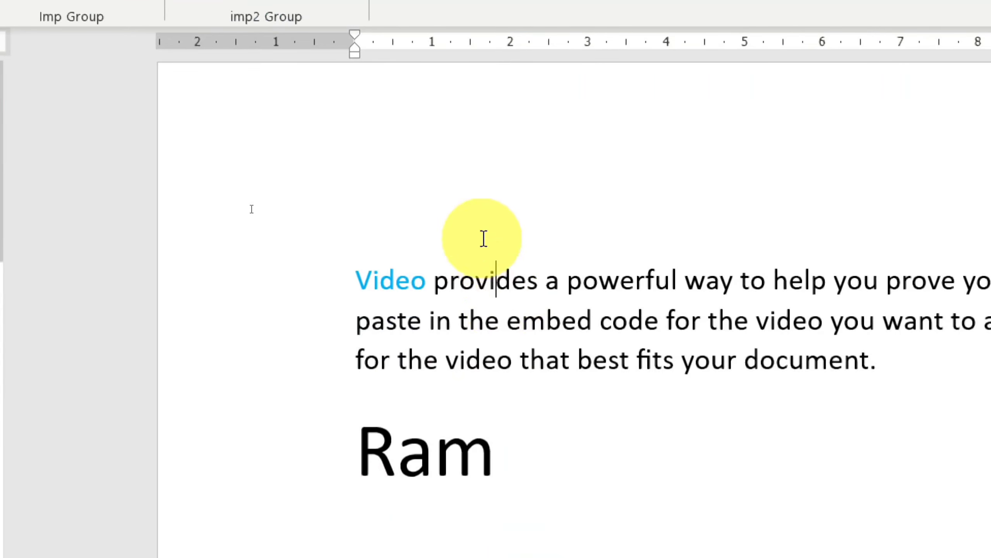
pyautogui.doubleClick(501, 457)
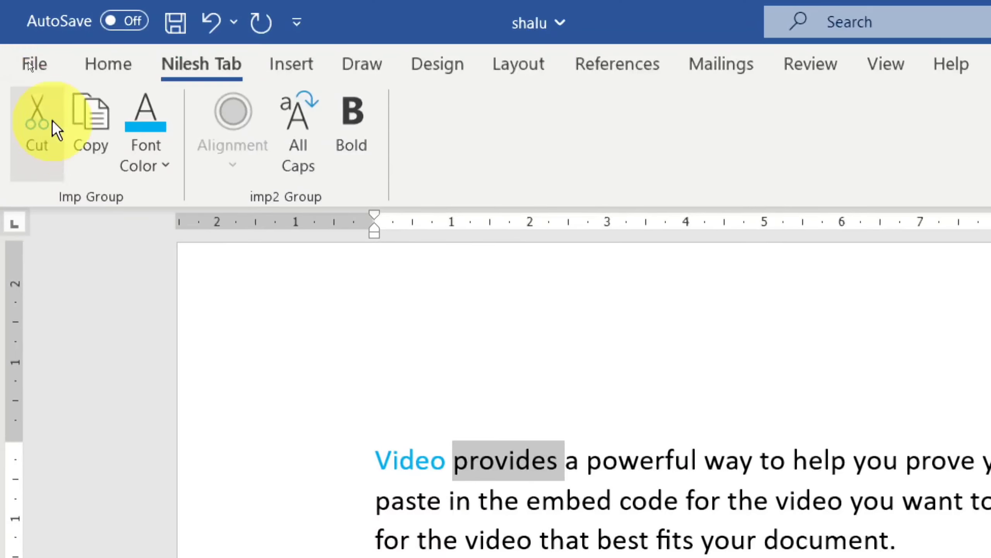
pyautogui.click(141, 166)
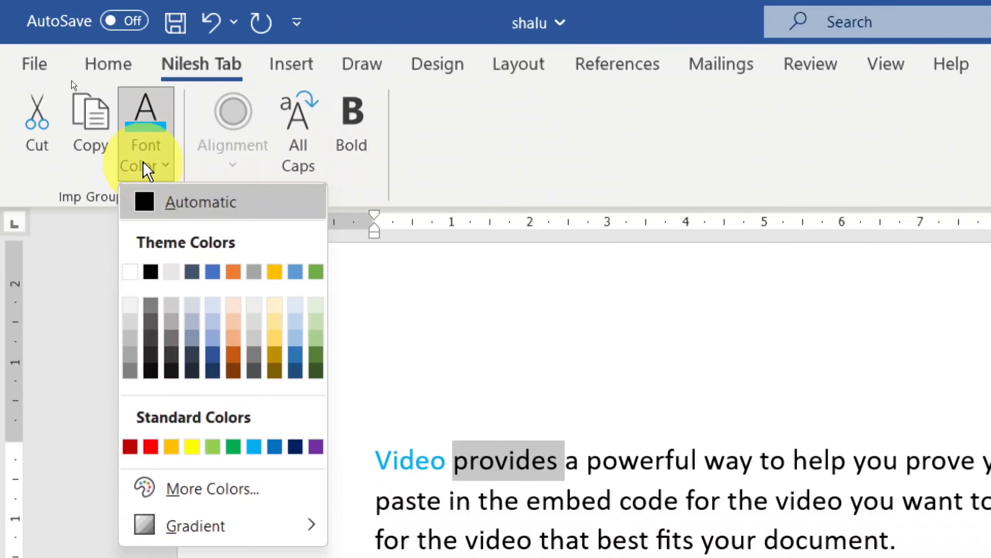
pyautogui.click(151, 448)
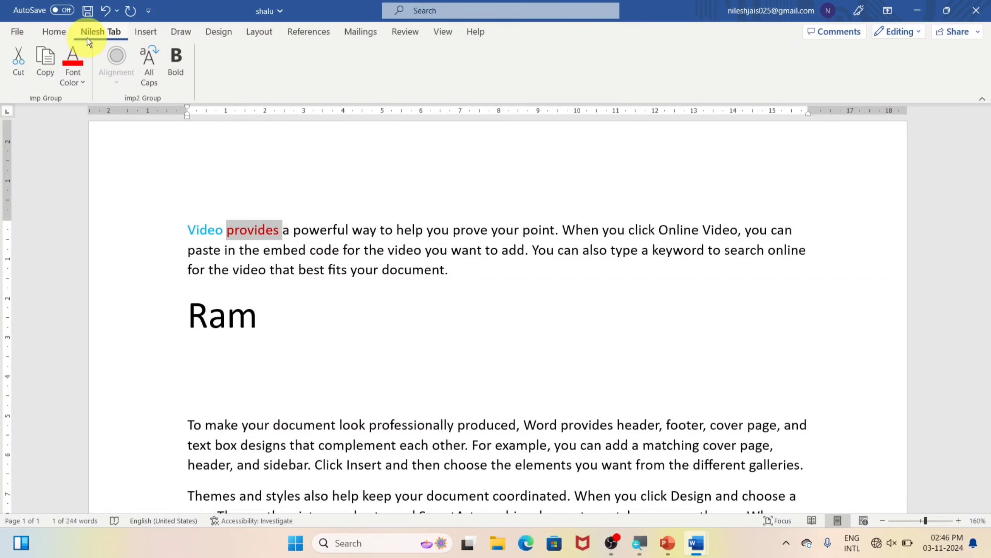
# Untick Nilesh Tab (Custom) in the Customize Ribbon Main Tabs list and apply
pyautogui.click(15, 34)
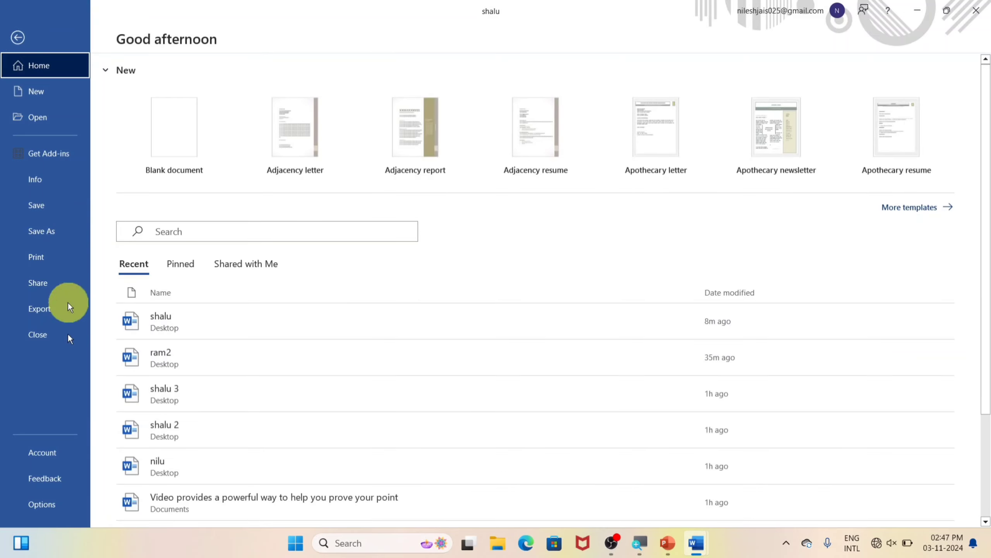
pyautogui.press('Escape')
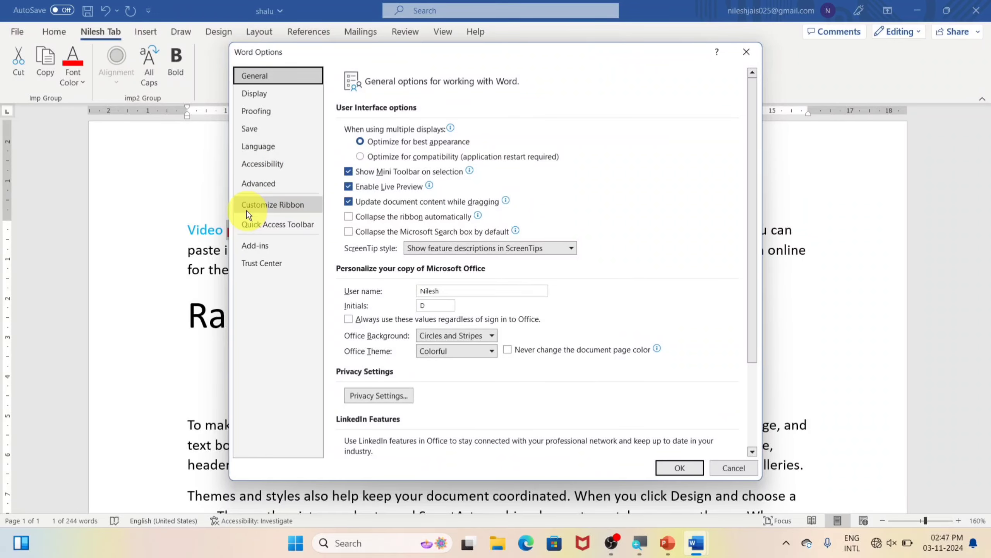
pyautogui.click(258, 212)
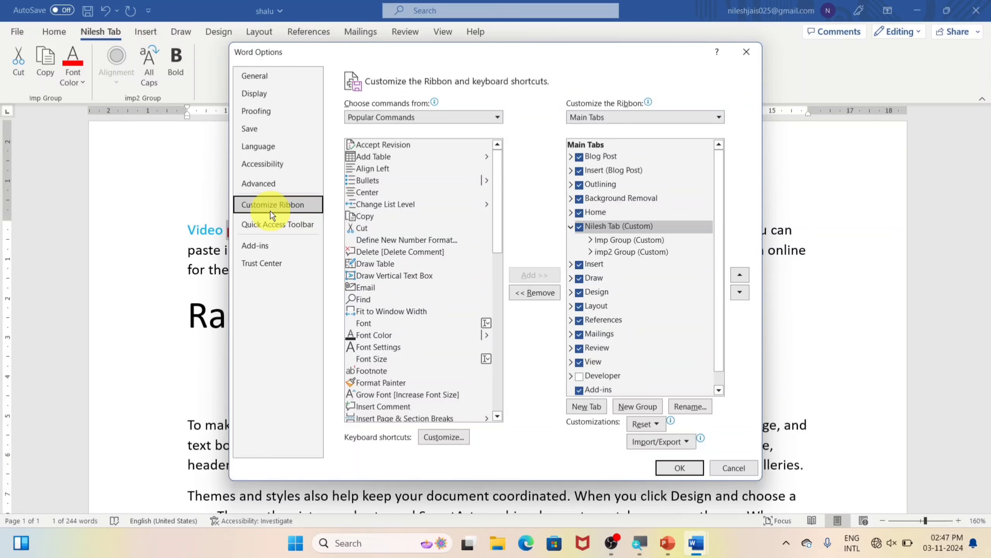
pyautogui.click(653, 226)
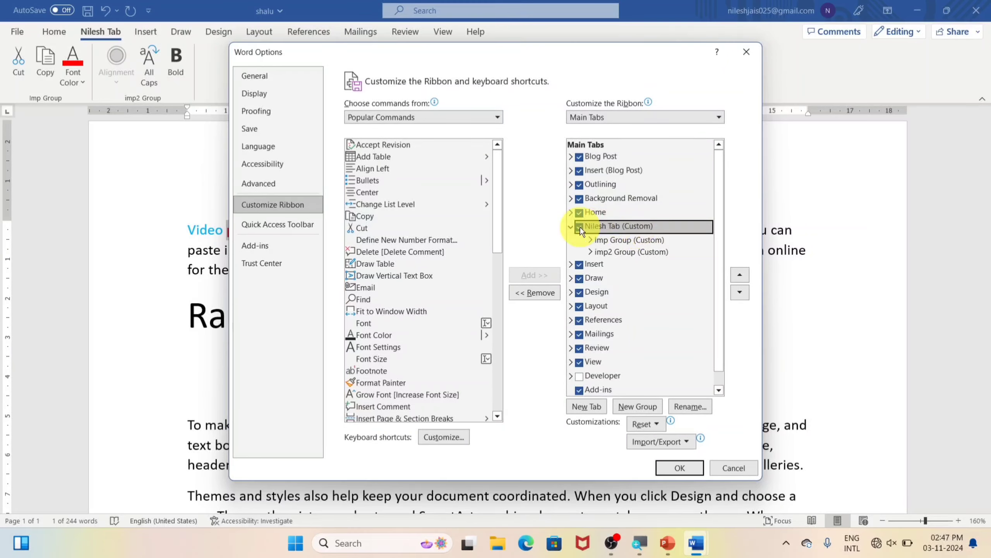
pyautogui.click(675, 469)
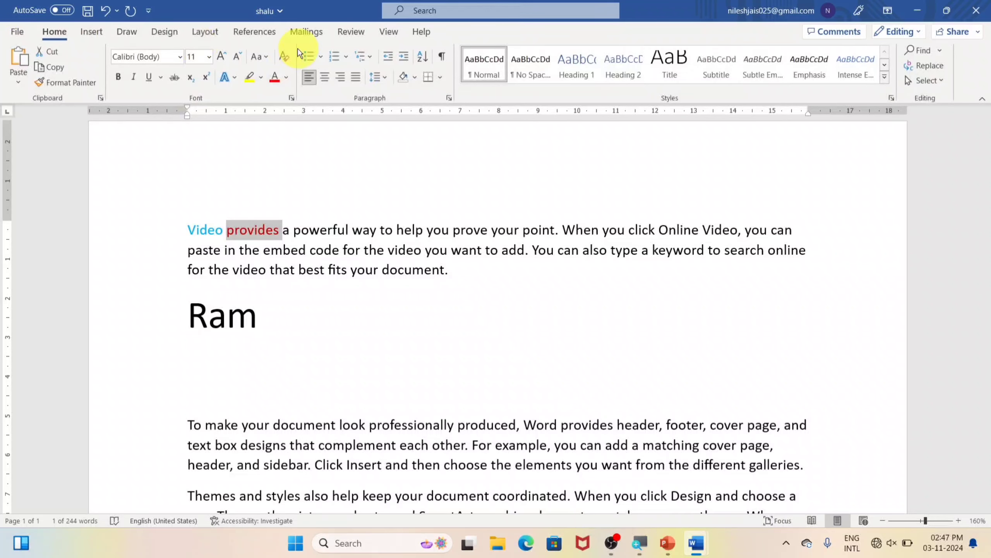
# Re-tick Nilesh Tab (Custom) in Customize Ribbon, then view the Nilesh Tab and Home tabs
pyautogui.click(16, 33)
pyautogui.click(43, 504)
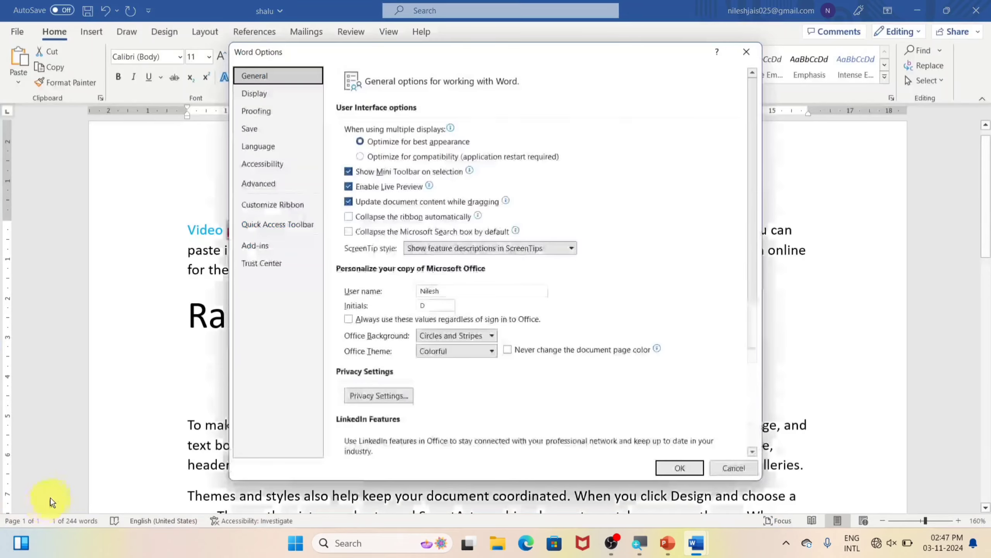
pyautogui.click(311, 207)
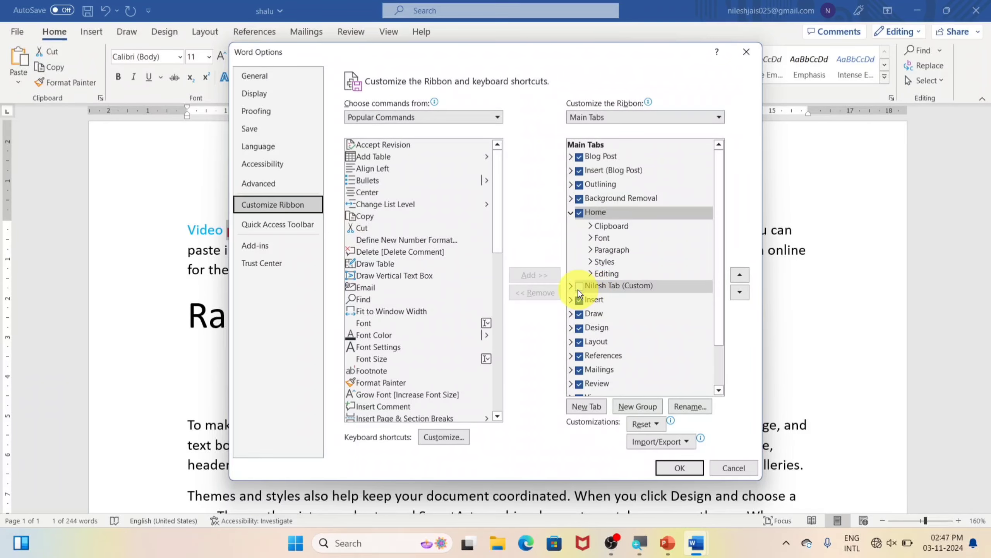
pyautogui.click(578, 290)
pyautogui.click(680, 467)
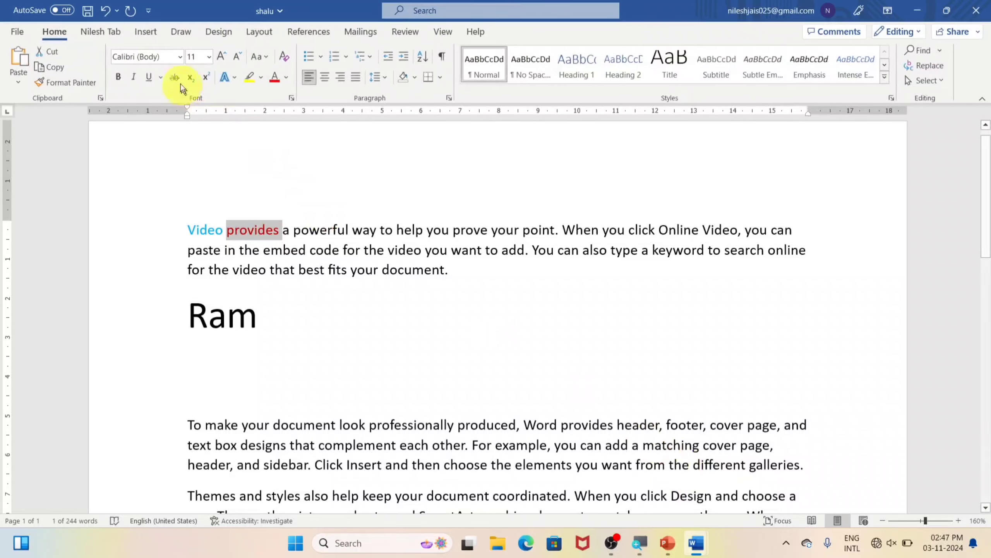
pyautogui.click(104, 32)
pyautogui.click(69, 36)
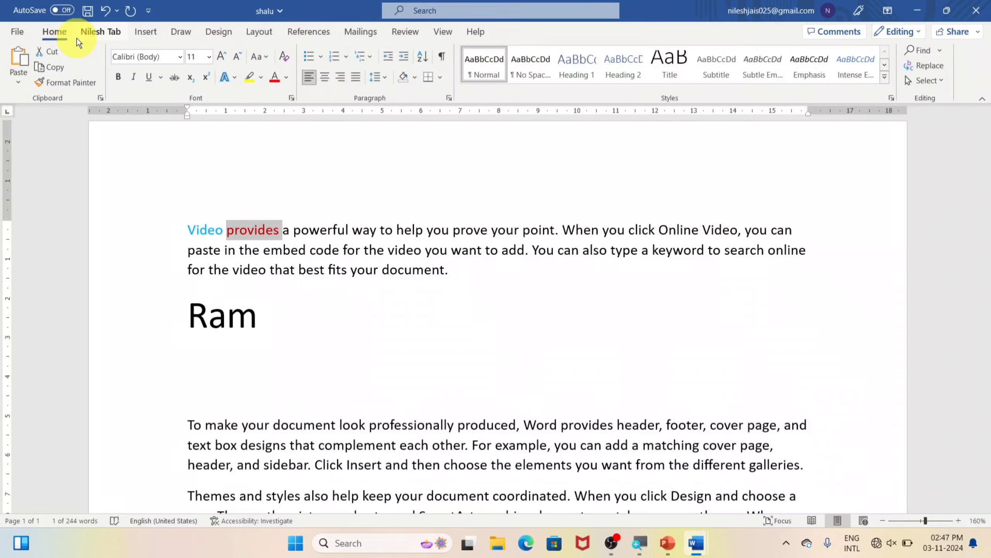
# Remove Nilesh Tab (Custom) from the Customize Ribbon Main Tabs list and apply
pyautogui.click(17, 31)
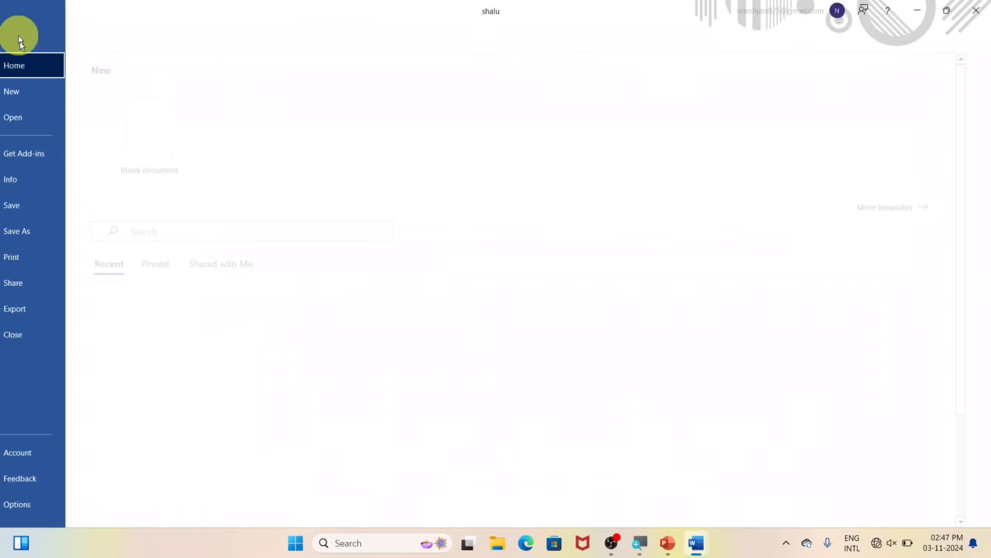
pyautogui.click(48, 507)
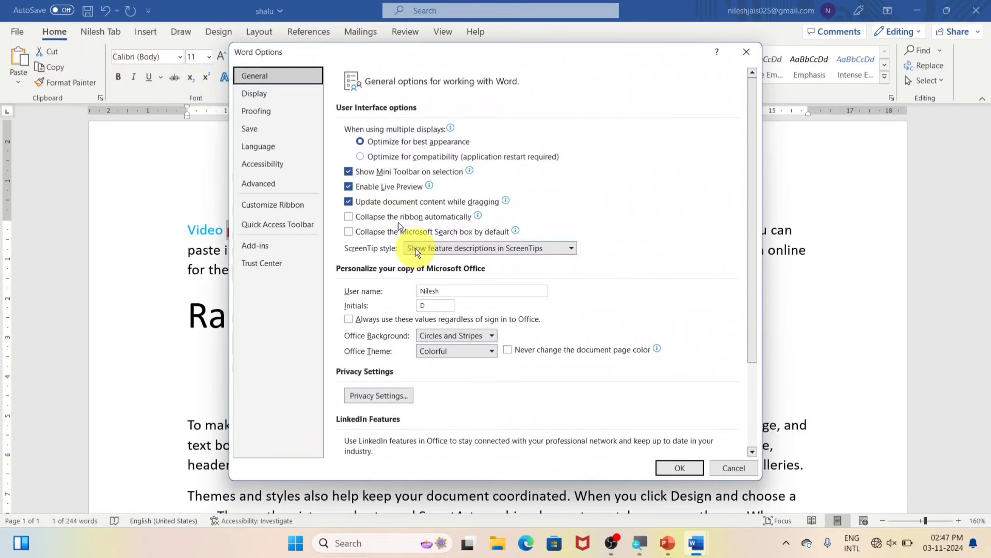
pyautogui.click(289, 207)
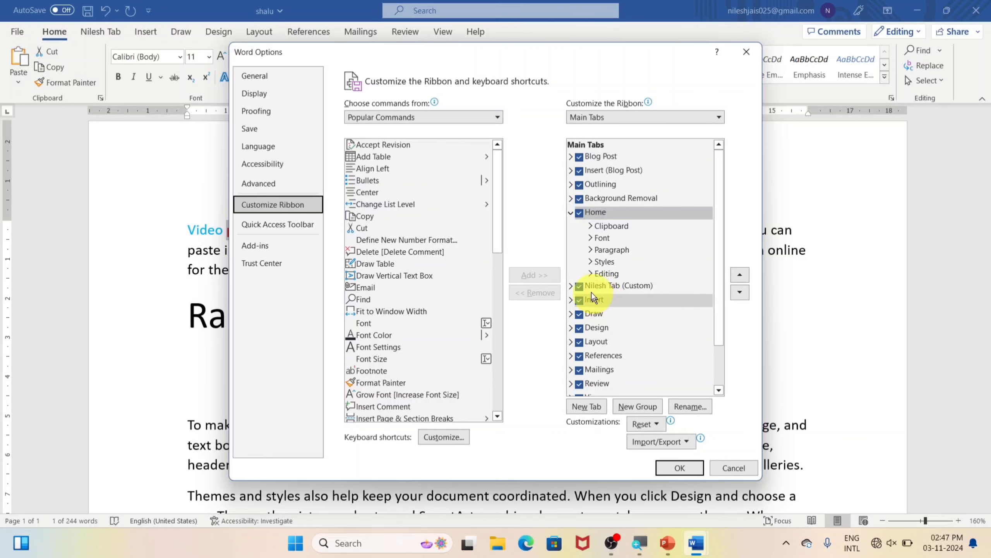
pyautogui.rightClick(615, 287)
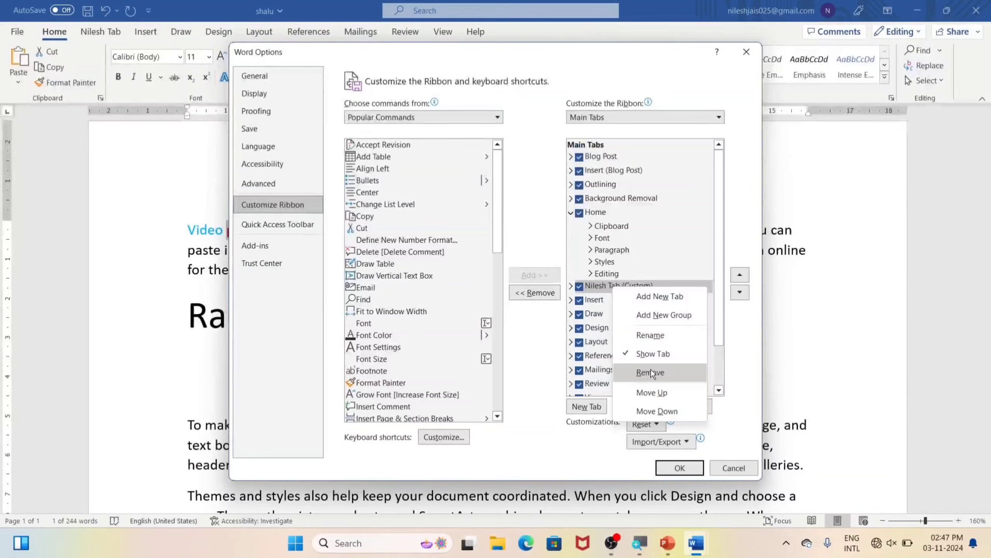
pyautogui.click(689, 332)
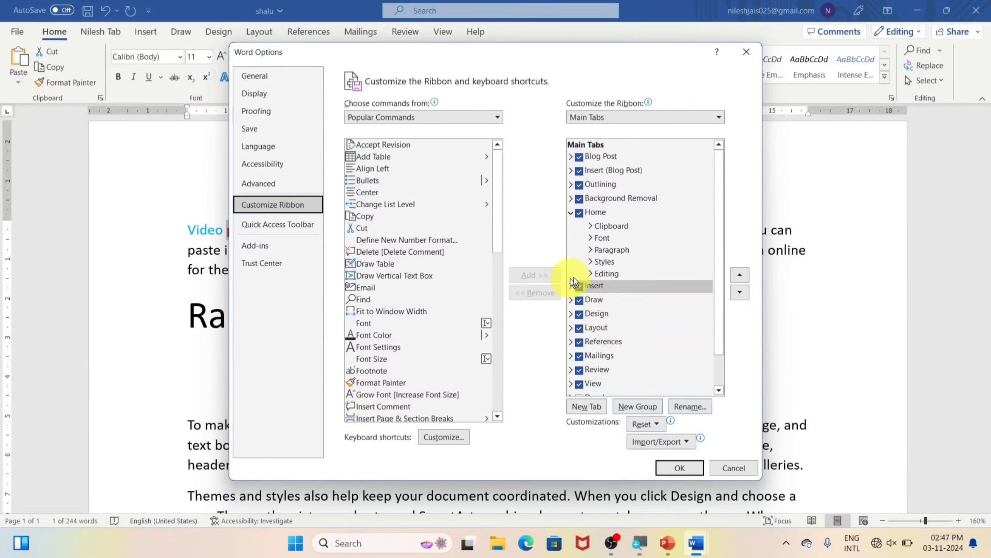
pyautogui.click(680, 465)
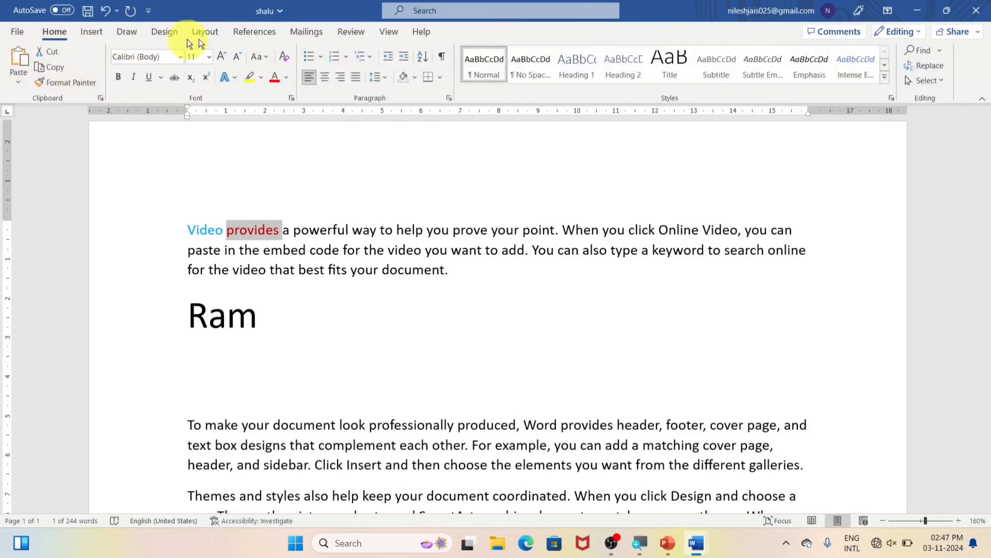
# Reopen Word Options on the Customize Ribbon page
pyautogui.click(17, 32)
pyautogui.click(47, 509)
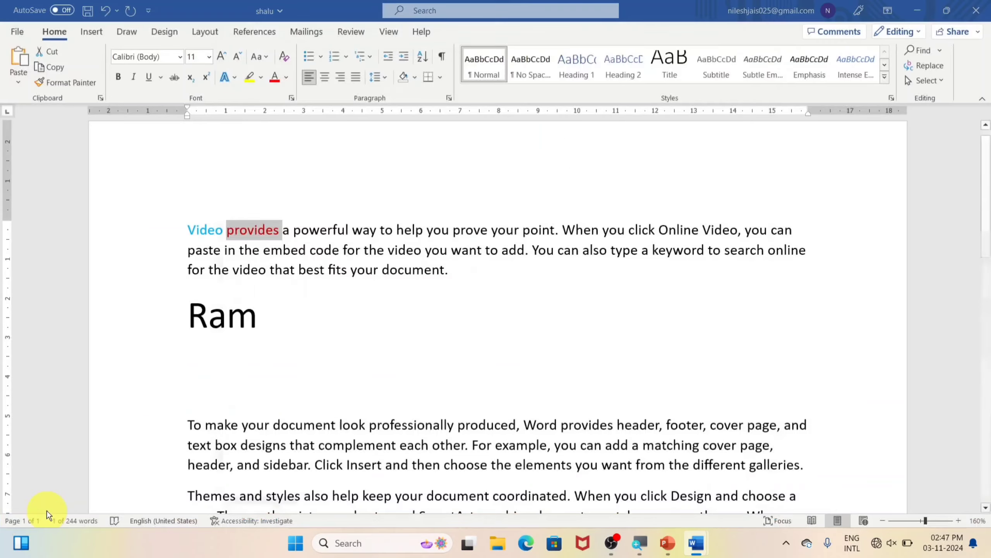
pyautogui.click(287, 204)
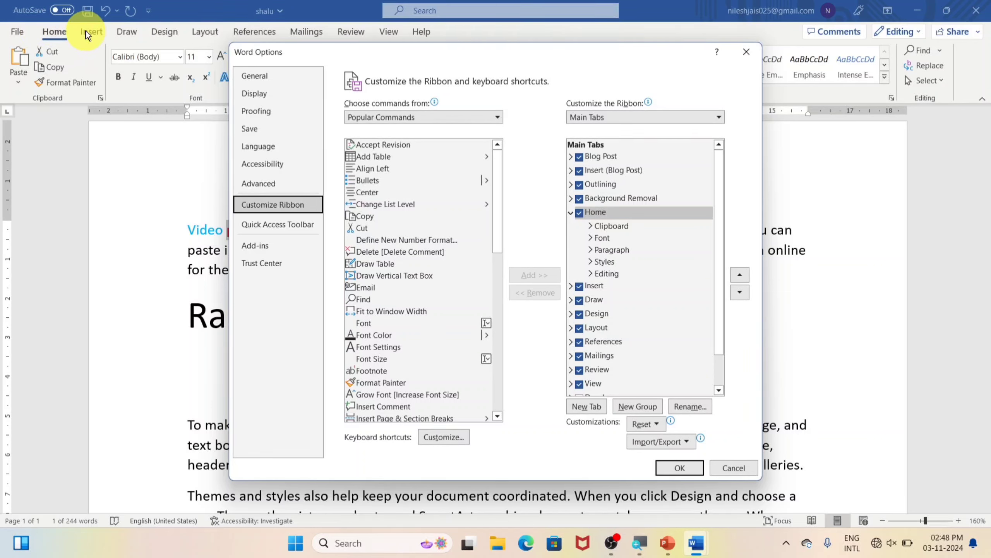
# Move Home below Insert in Main Tabs, apply, and check the Insert and Home tabs
pyautogui.click(740, 292)
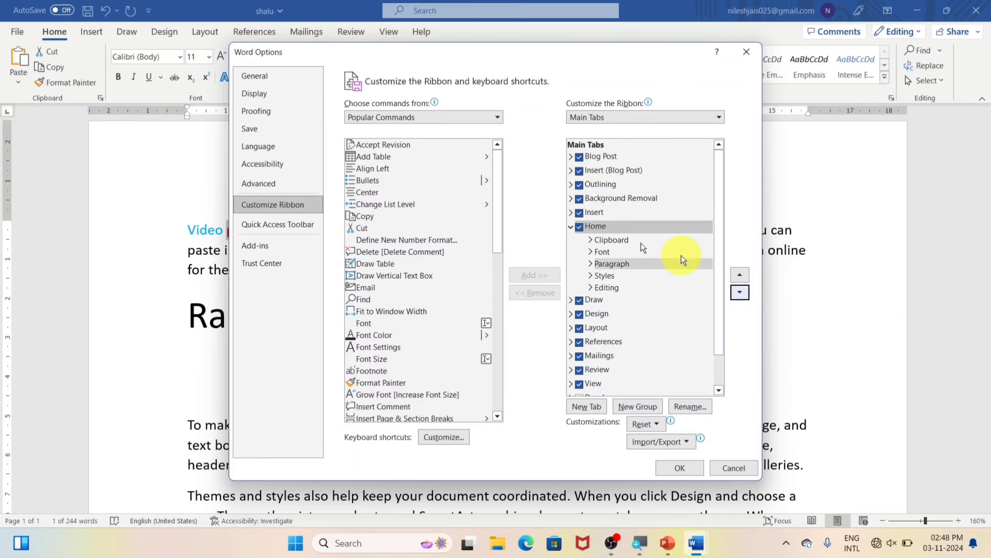
pyautogui.click(677, 468)
pyautogui.click(53, 30)
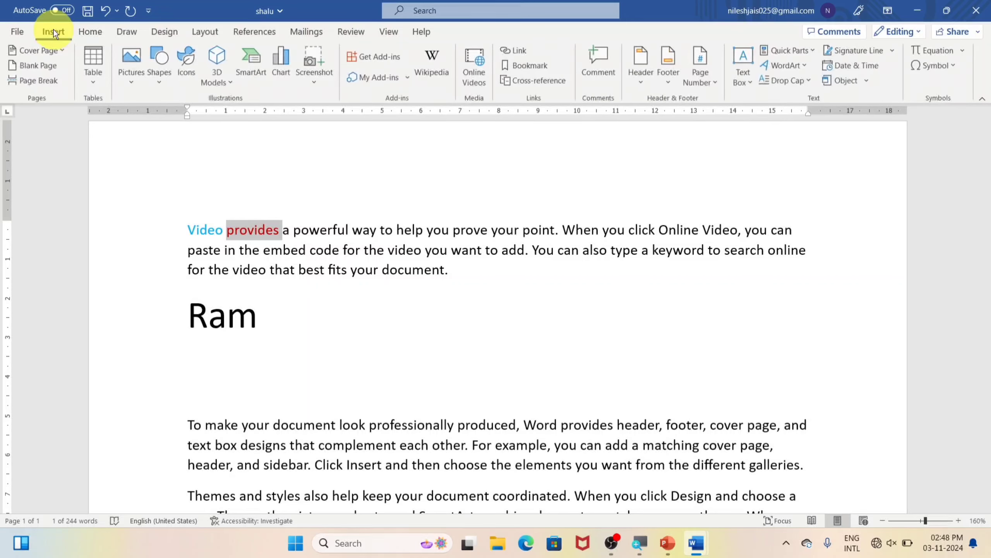
pyautogui.click(92, 32)
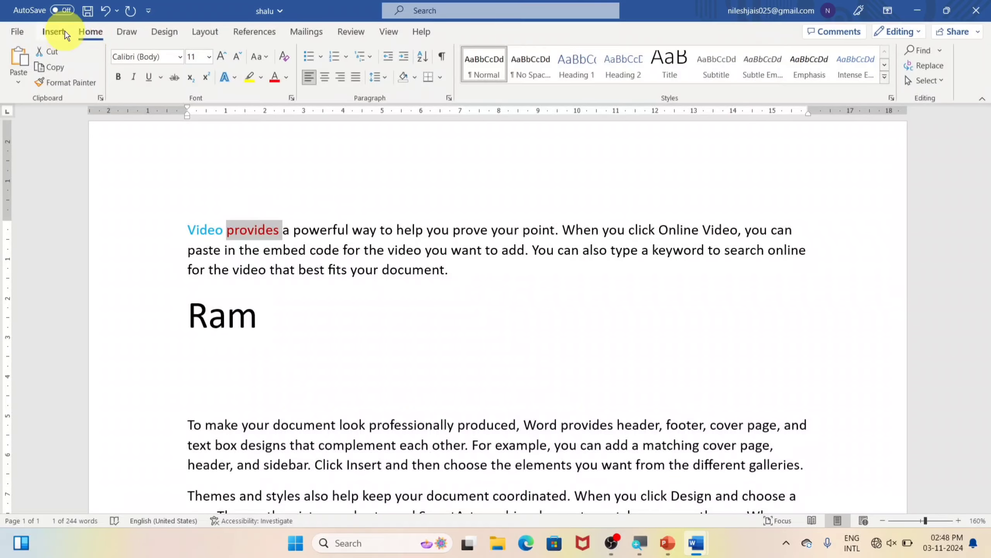
pyautogui.click(15, 31)
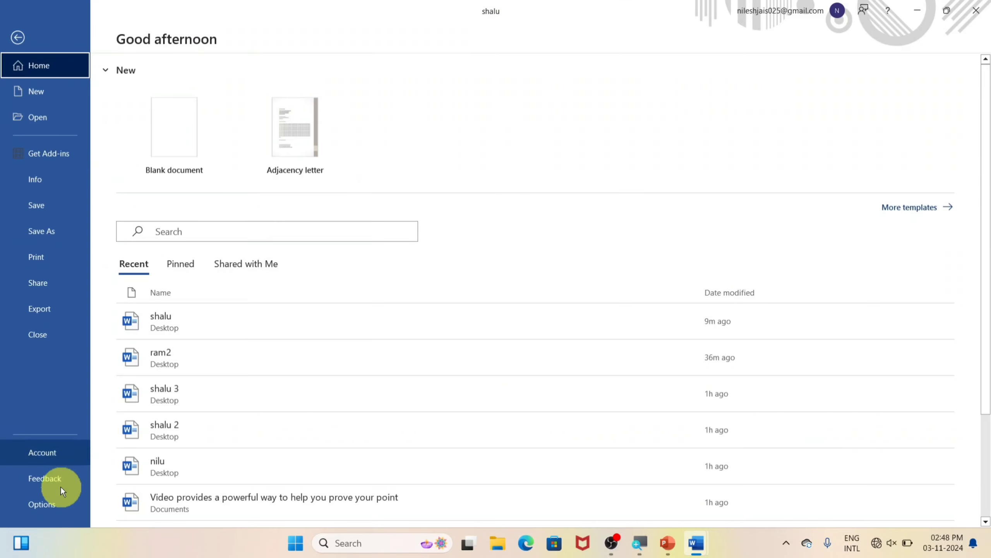
# In Customize Ribbon, move the Home tab up above Insert and apply
pyautogui.click(40, 500)
pyautogui.click(261, 208)
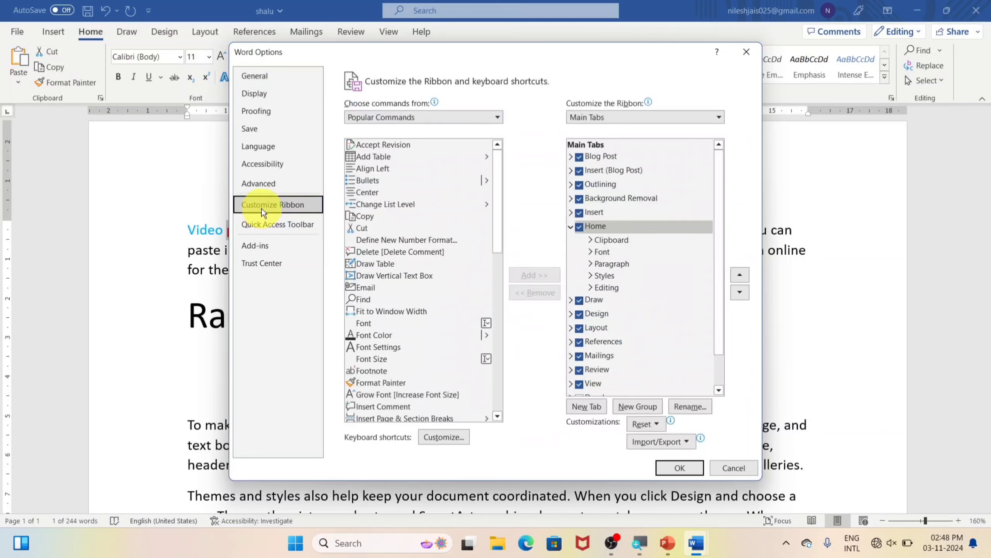
pyautogui.click(603, 226)
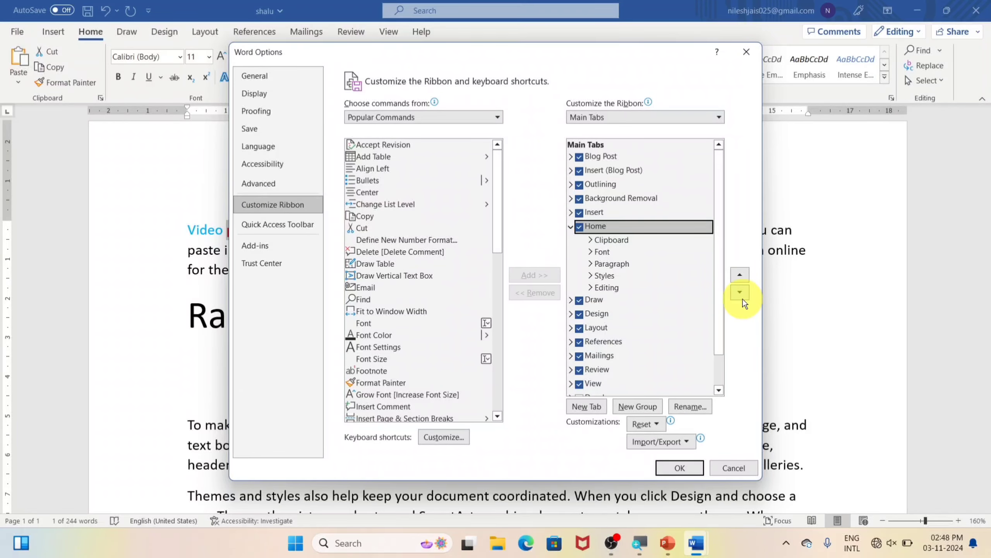
pyautogui.click(740, 276)
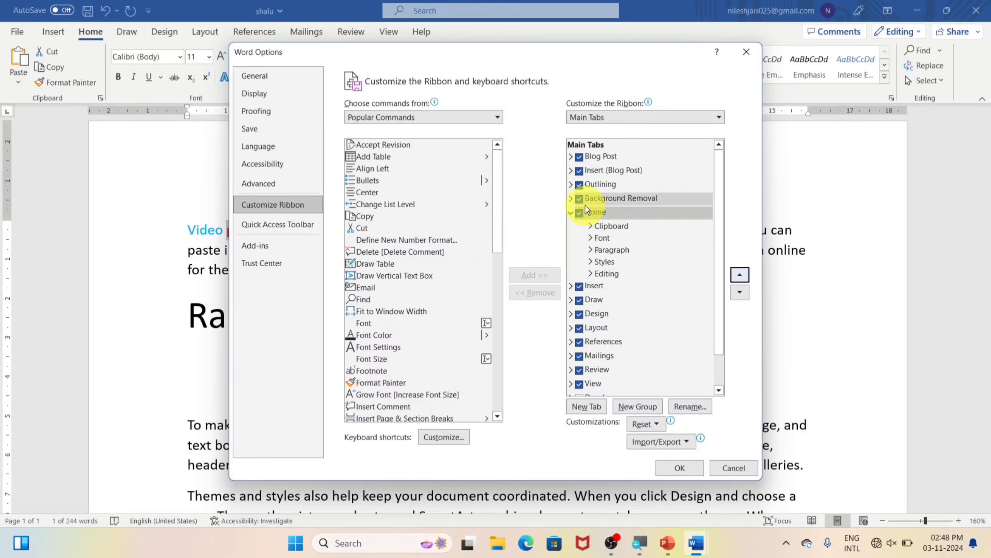
pyautogui.click(680, 467)
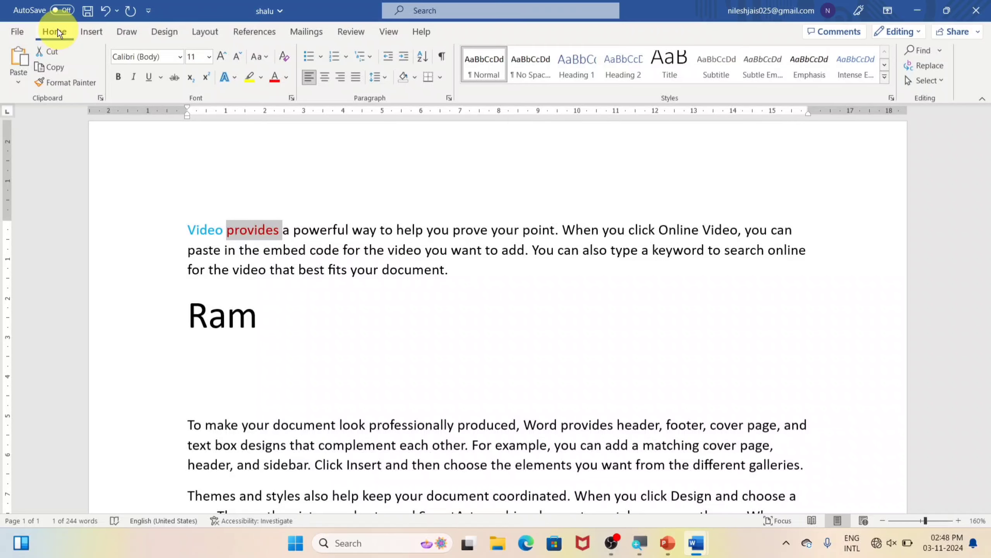
# In Customize Ribbon, rename the built-in Home tab to 'Anant' and apply
pyautogui.click(14, 32)
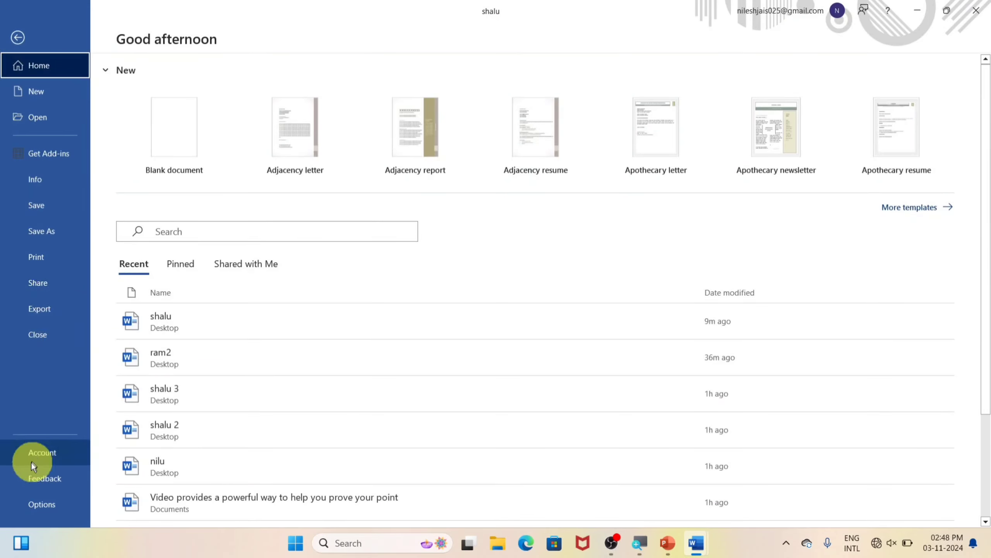
pyautogui.click(37, 505)
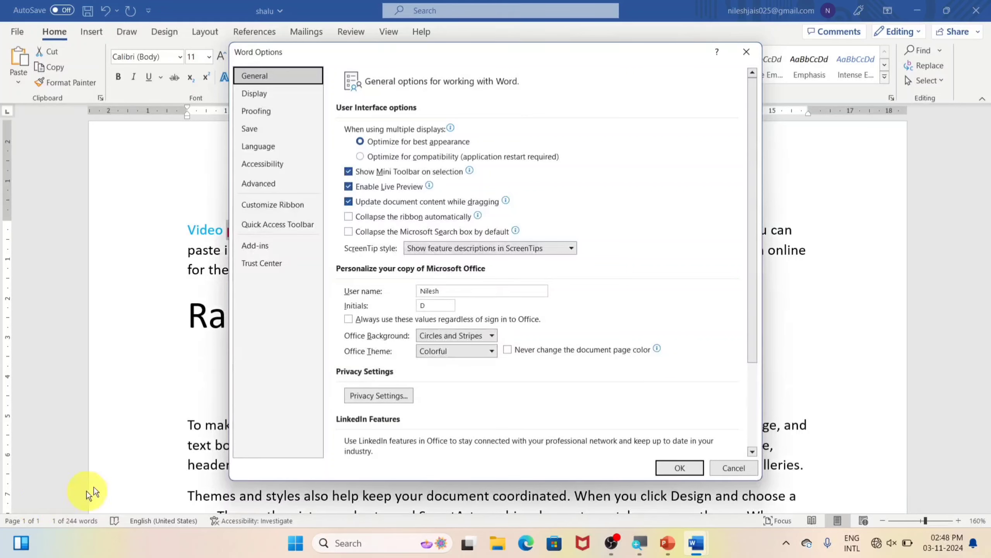
pyautogui.click(272, 205)
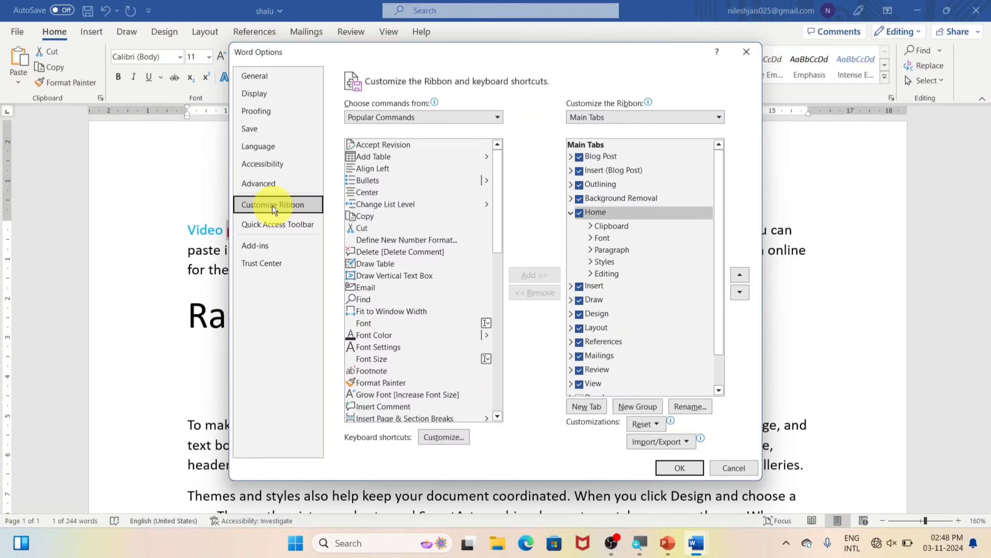
pyautogui.click(610, 211)
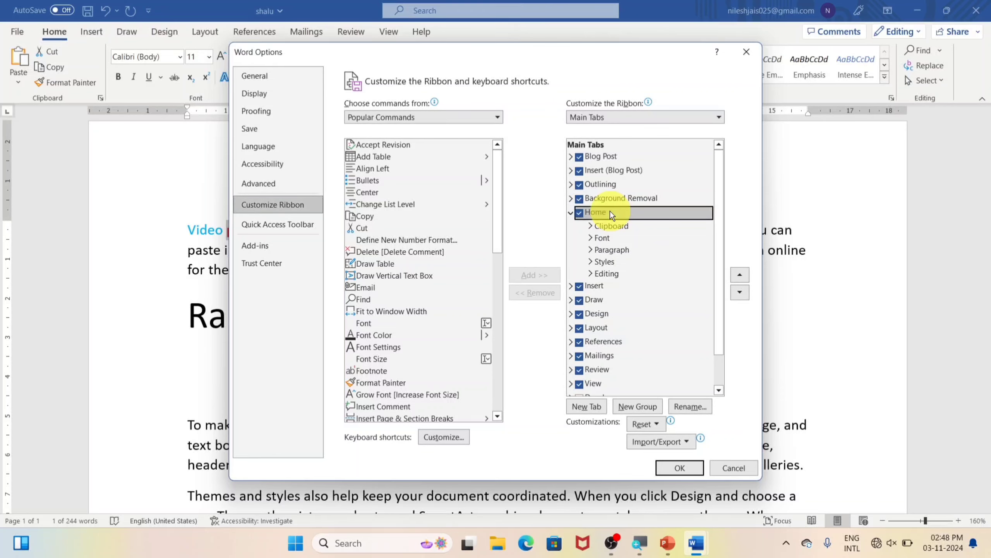
pyautogui.click(690, 406)
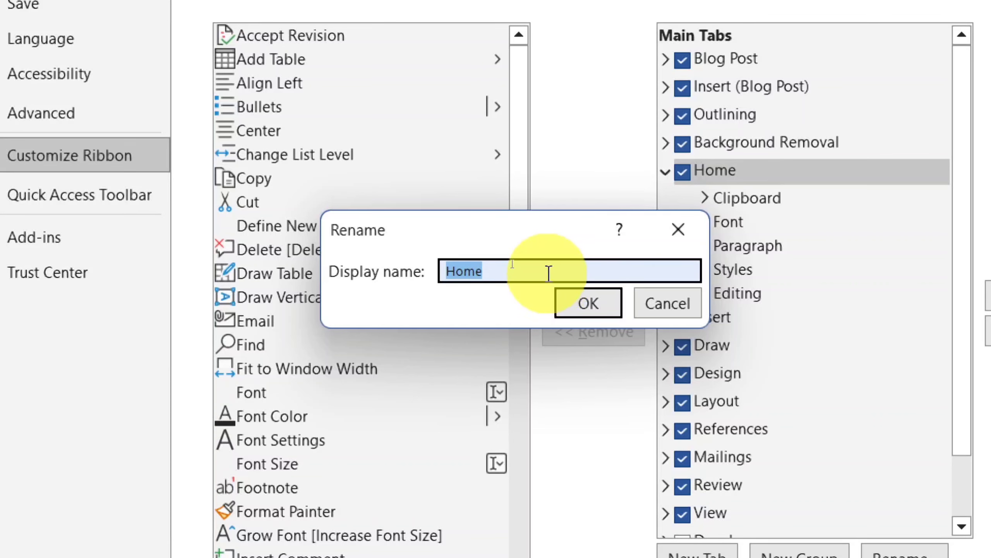
pyautogui.write('Anan')
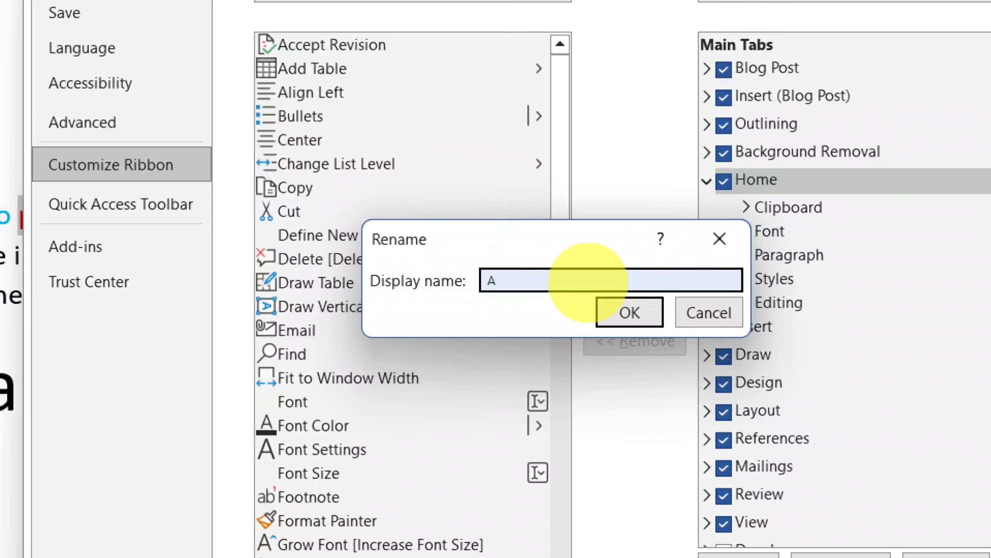
pyautogui.write('t')
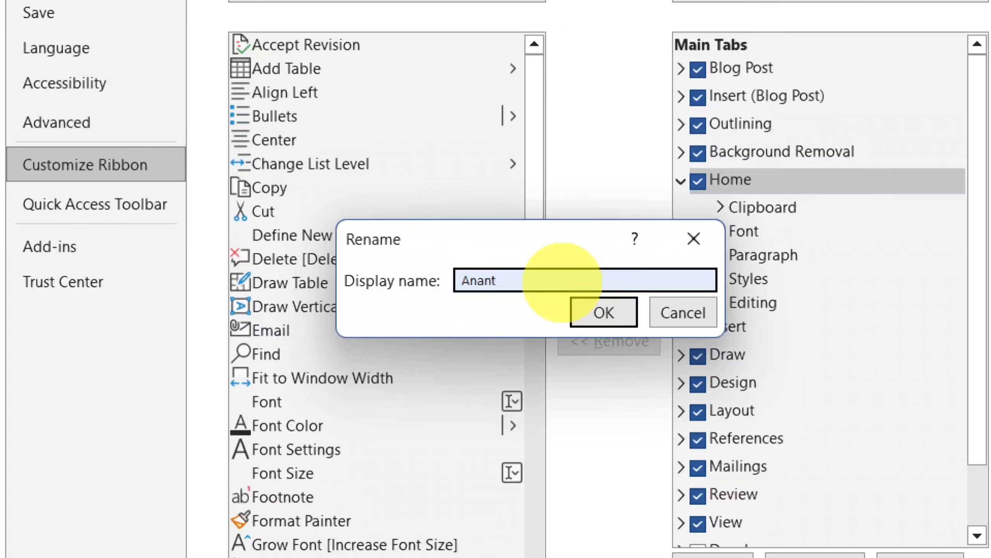
pyautogui.click(613, 309)
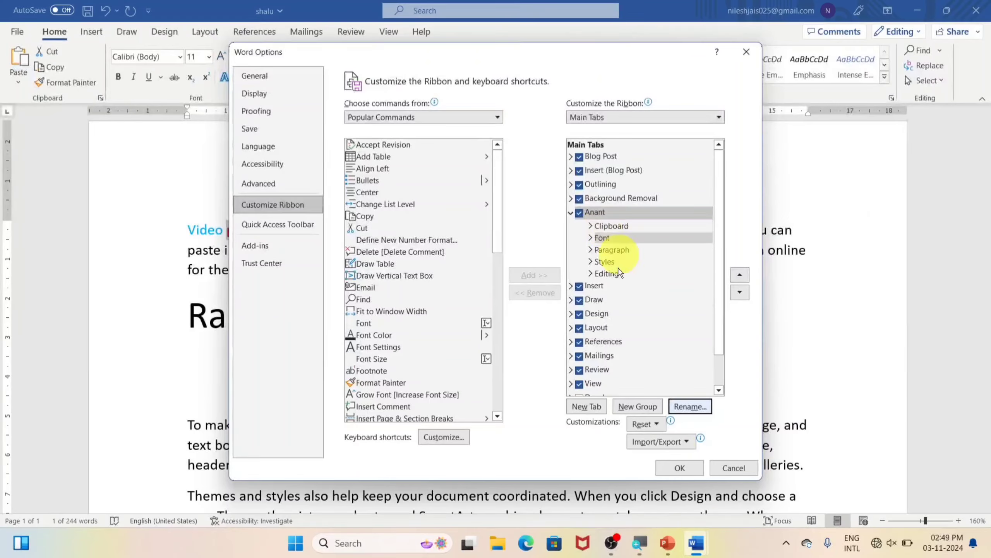
pyautogui.click(678, 469)
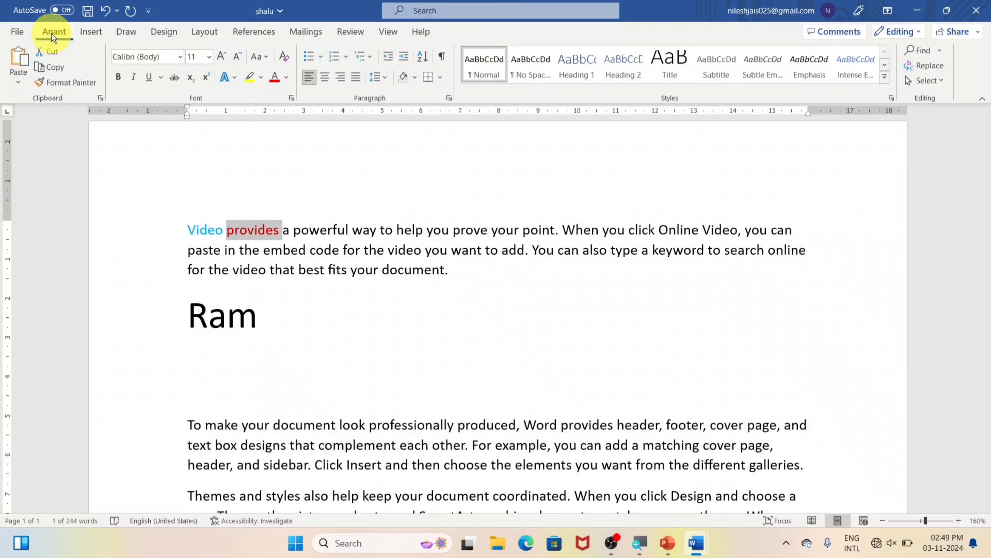
# In Customize Ribbon, rename the 'Anant' tab to 'Home' and apply
pyautogui.click(17, 33)
pyautogui.click(44, 503)
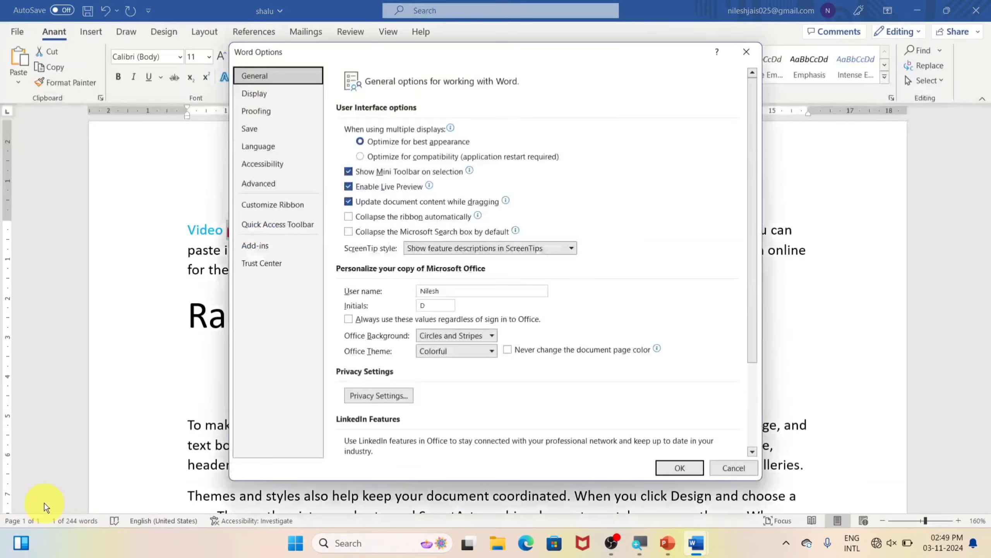
pyautogui.click(286, 203)
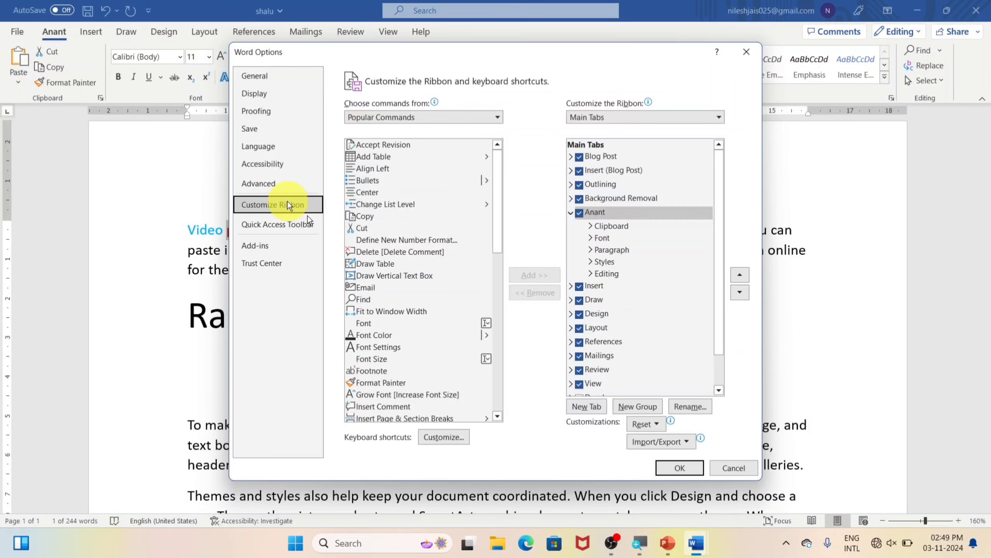
pyautogui.click(587, 213)
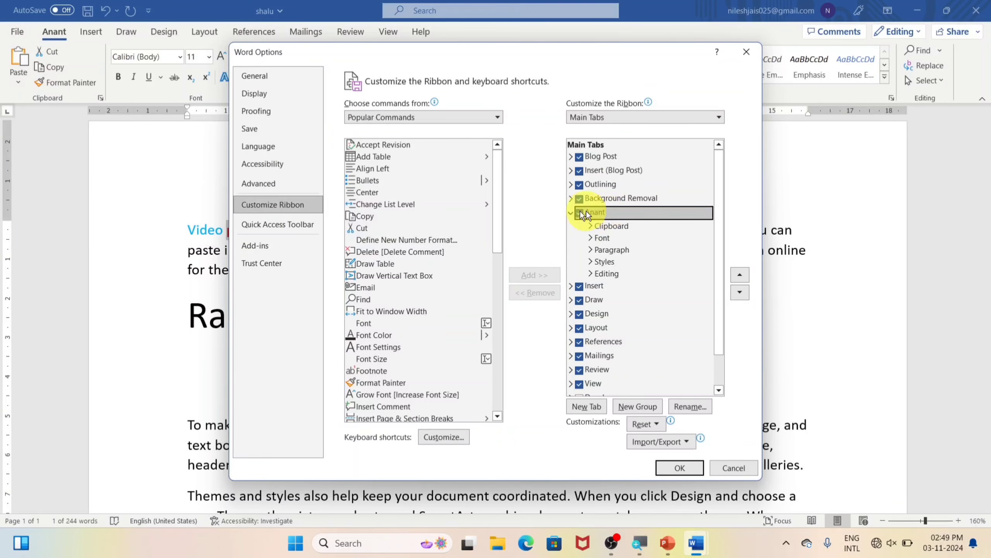
pyautogui.click(690, 408)
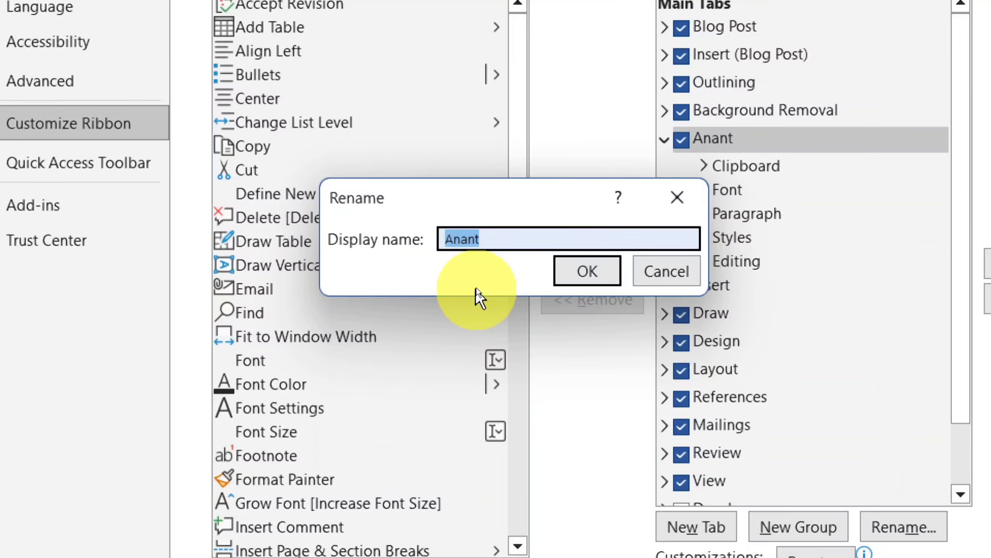
pyautogui.write('H')
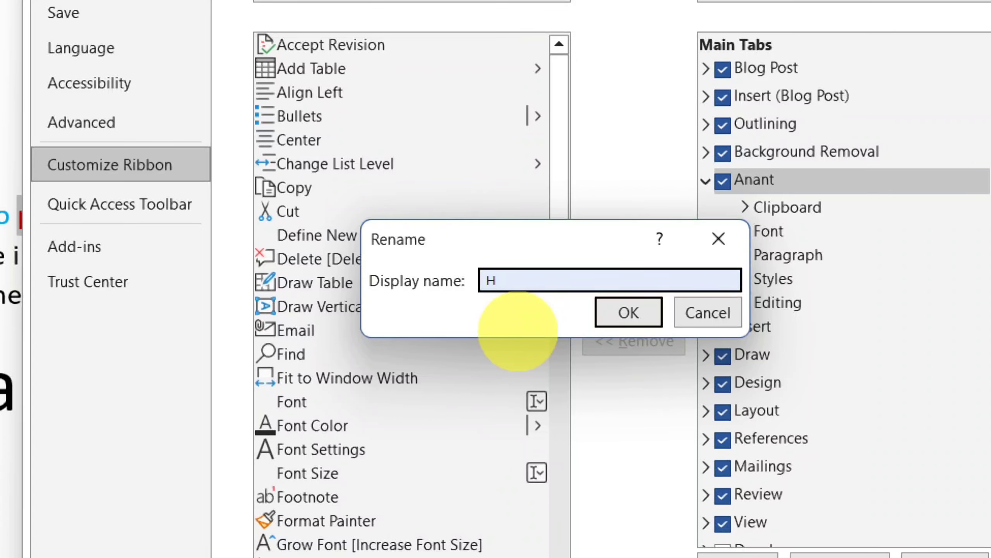
pyautogui.write('ome')
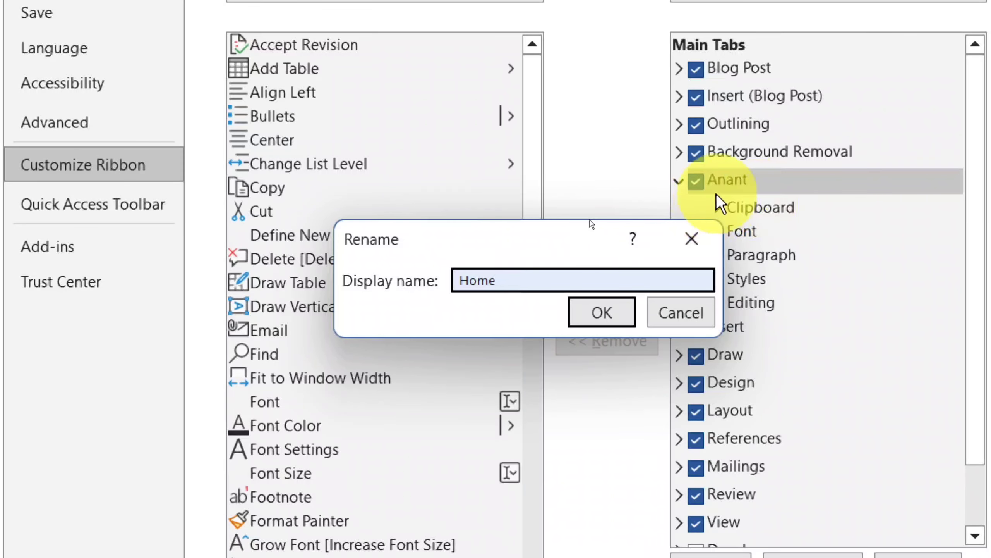
pyautogui.click(601, 312)
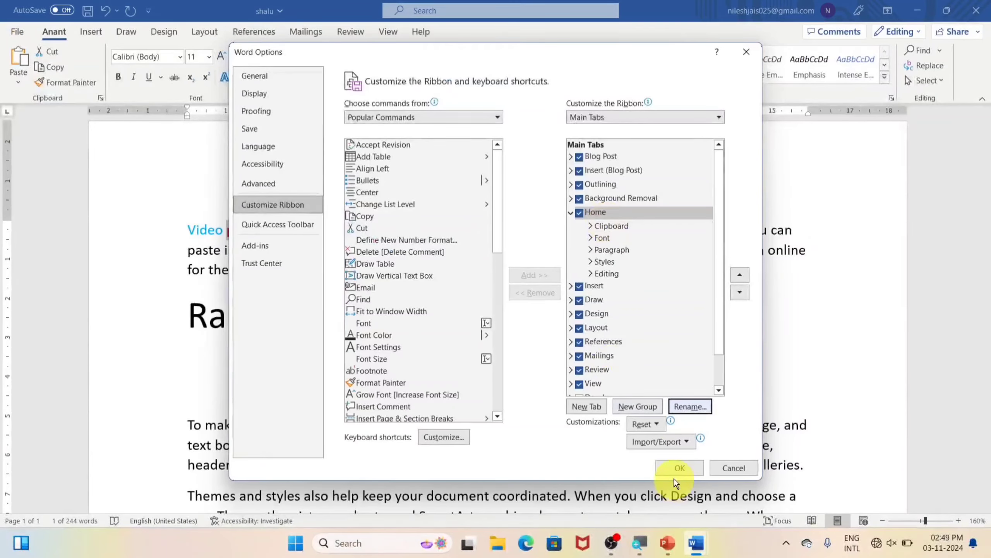
pyautogui.click(677, 470)
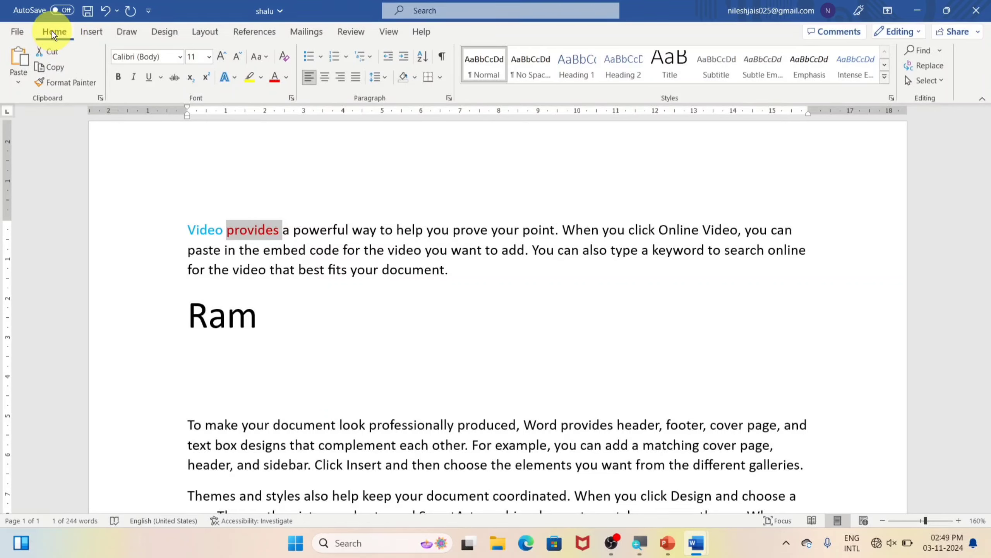
# Untick Home in Customize Ribbon to hide it from the ribbon
pyautogui.click(17, 33)
pyautogui.click(49, 515)
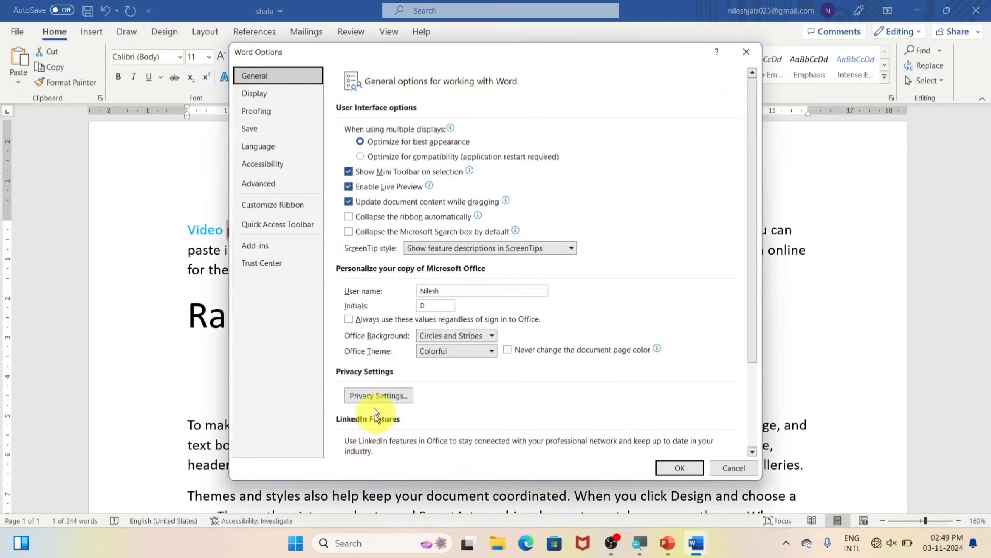
pyautogui.click(275, 207)
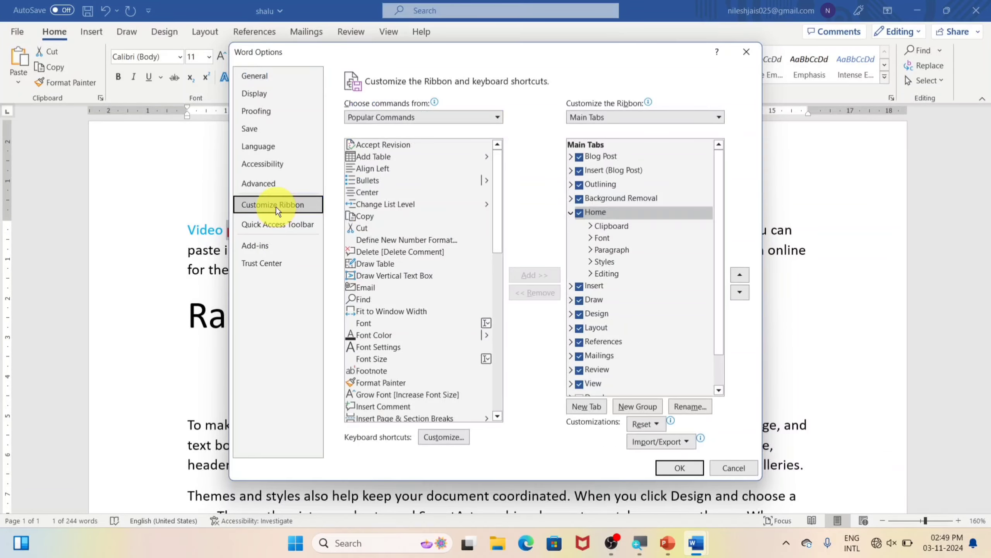
pyautogui.click(579, 212)
pyautogui.click(680, 465)
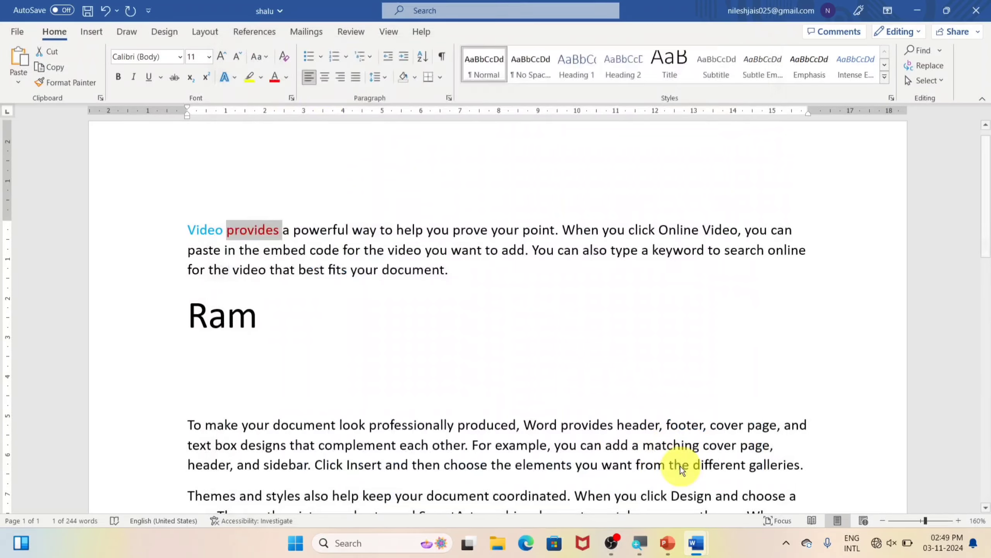
# Re-tick Home in Customize Ribbon, apply, and switch to the Home tab
pyautogui.click(17, 31)
pyautogui.click(46, 500)
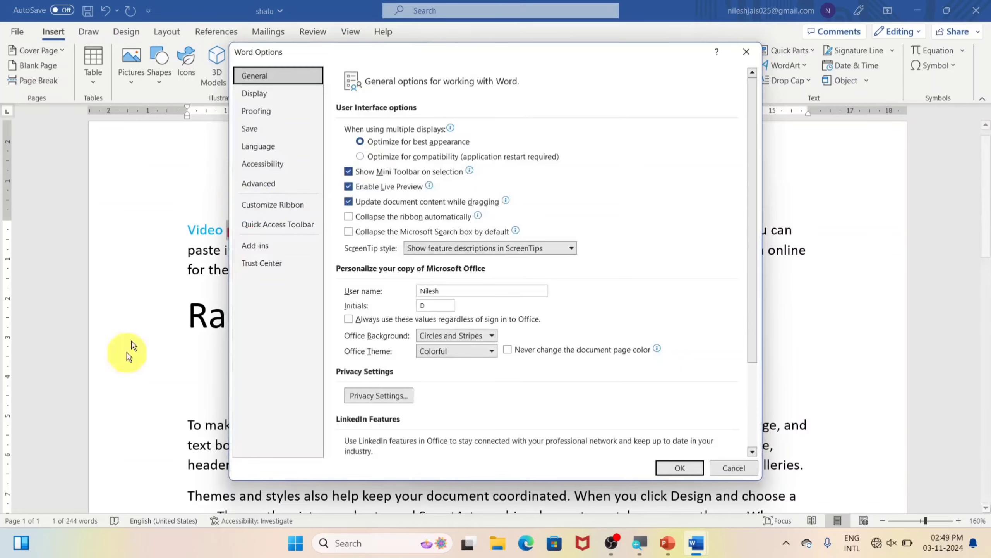
pyautogui.click(280, 204)
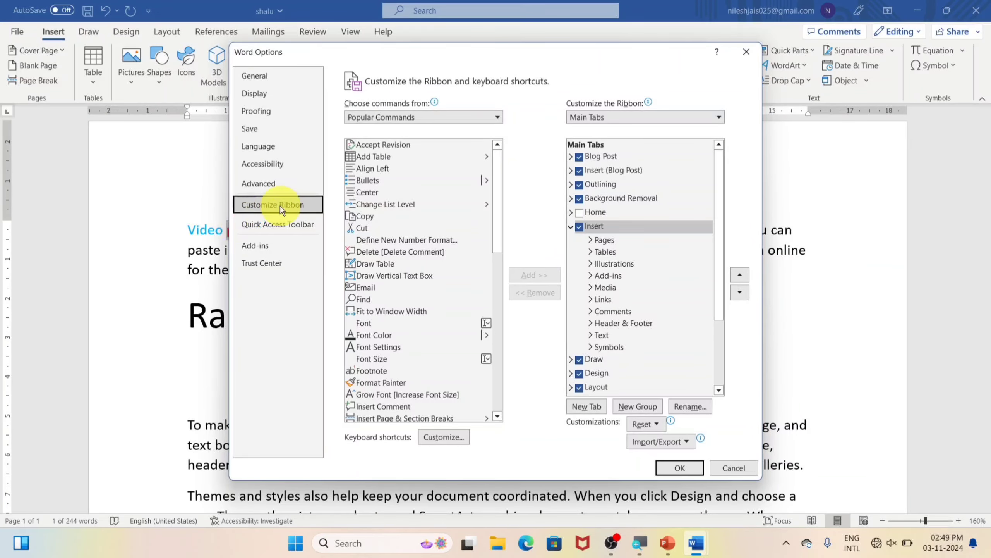
pyautogui.click(578, 213)
pyautogui.click(579, 213)
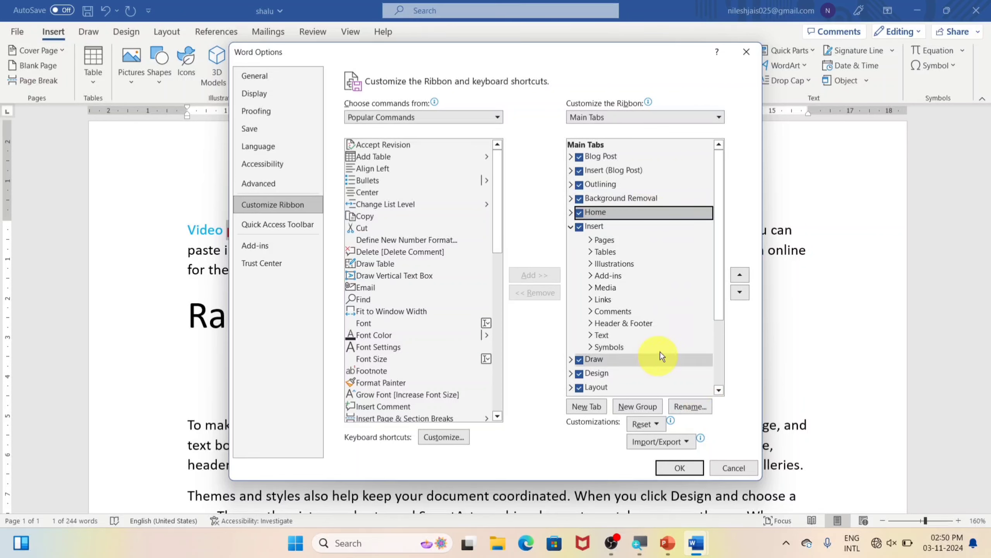
pyautogui.click(680, 467)
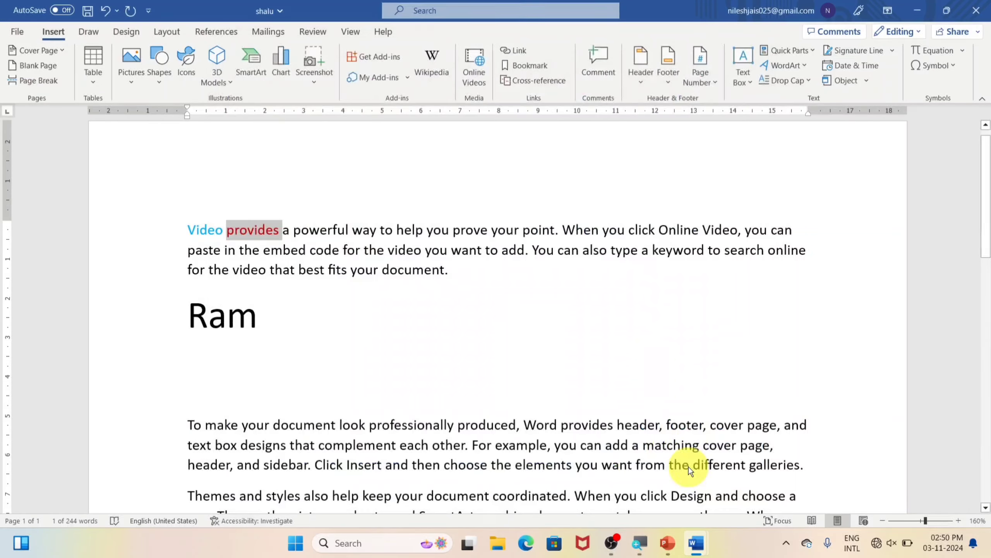
pyautogui.click(62, 31)
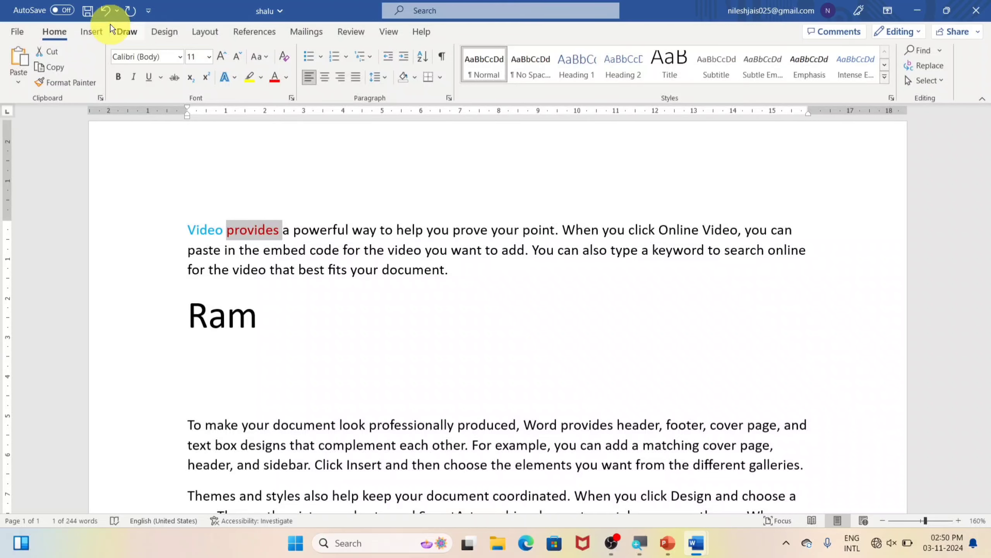
# Open Word Options on the Quick Access Toolbar page
pyautogui.click(17, 26)
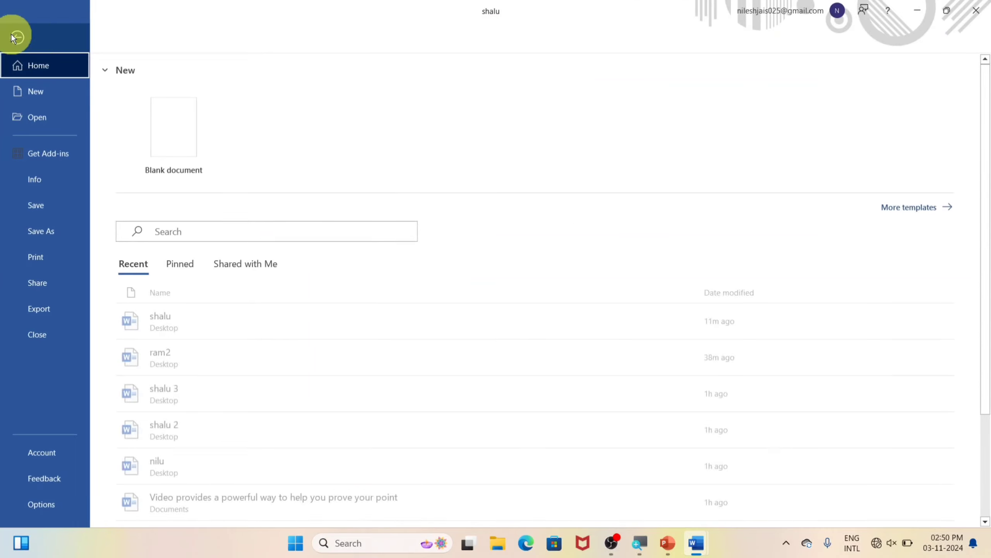
pyautogui.click(58, 510)
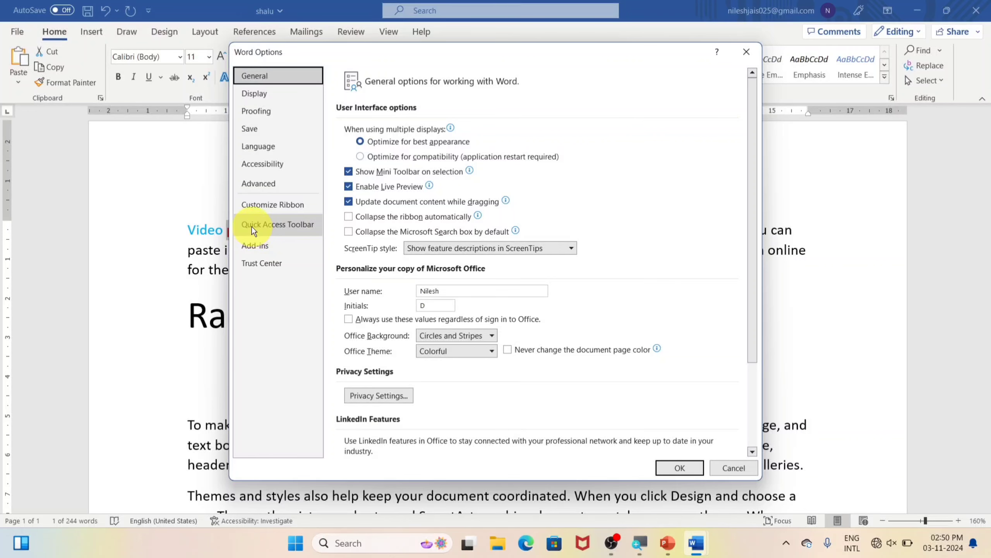
pyautogui.click(304, 226)
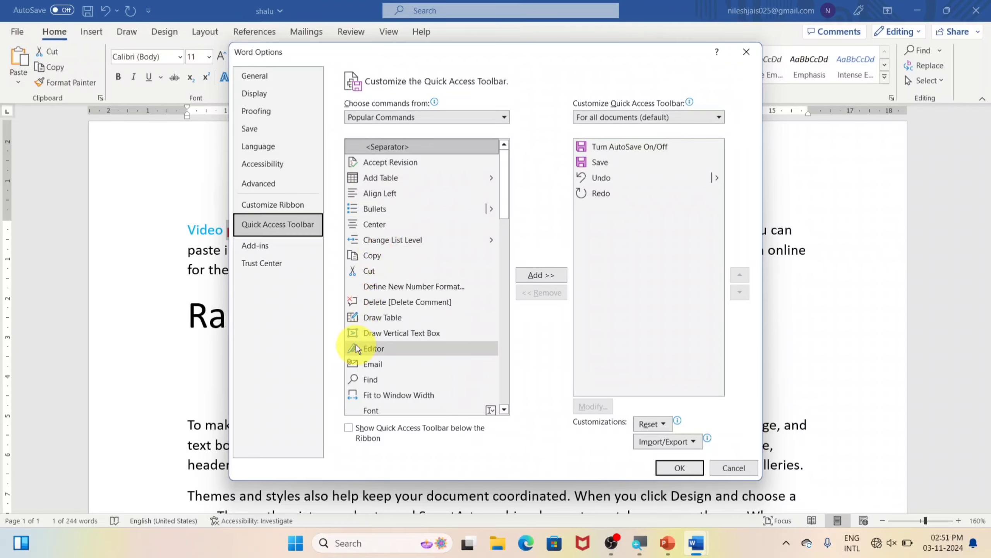
# View the Add-ins and Trust Center pages, then try the online Microsoft Trust Center link, which fails offline
pyautogui.click(305, 255)
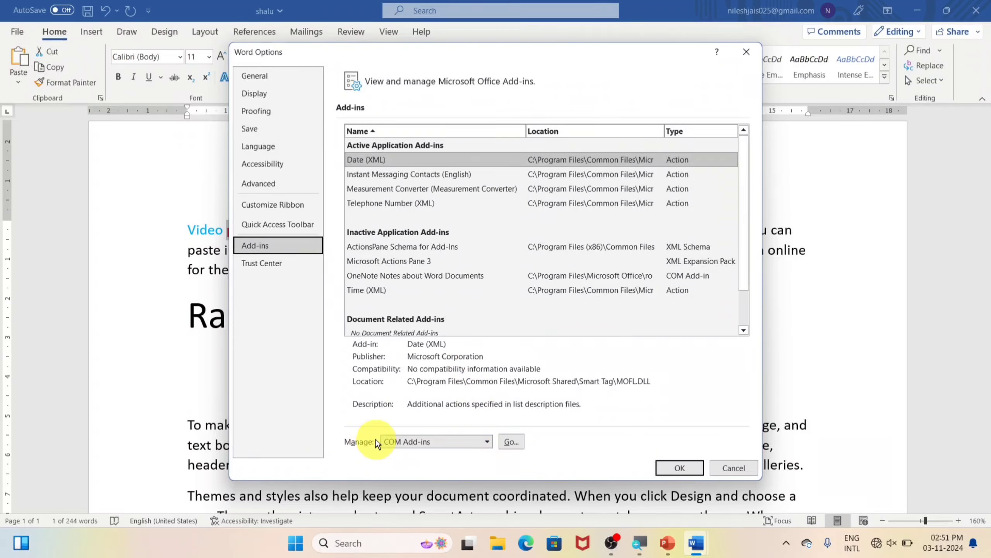
pyautogui.click(304, 267)
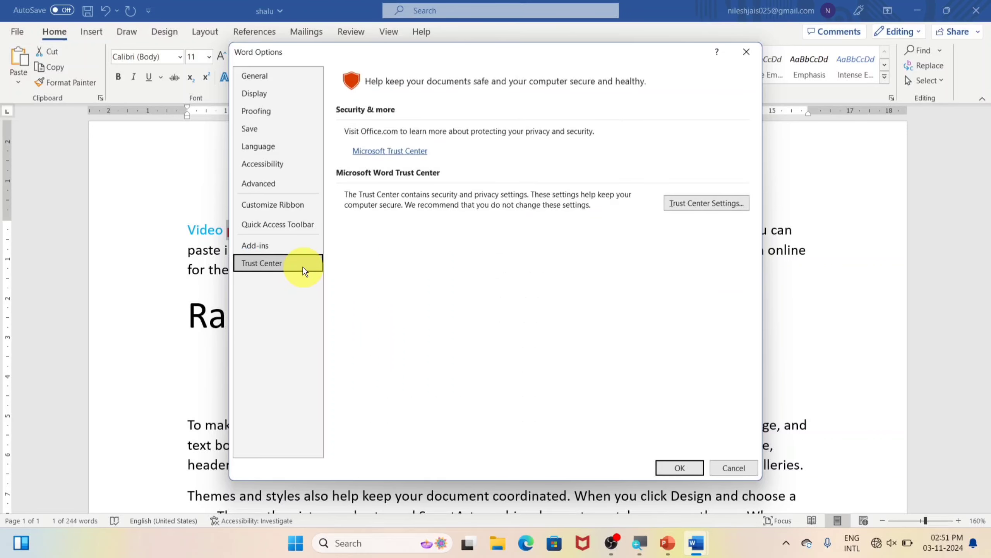
pyautogui.click(397, 153)
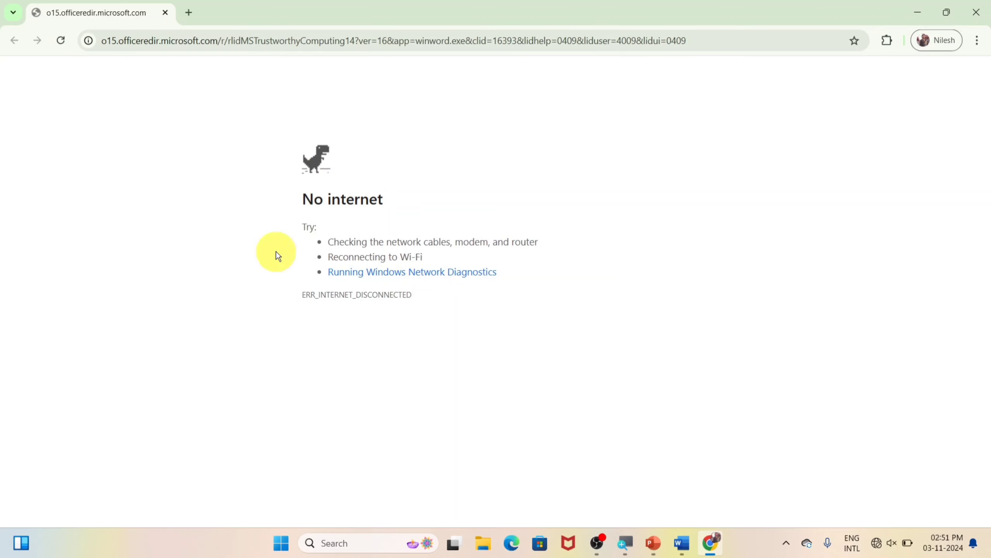
pyautogui.click(977, 12)
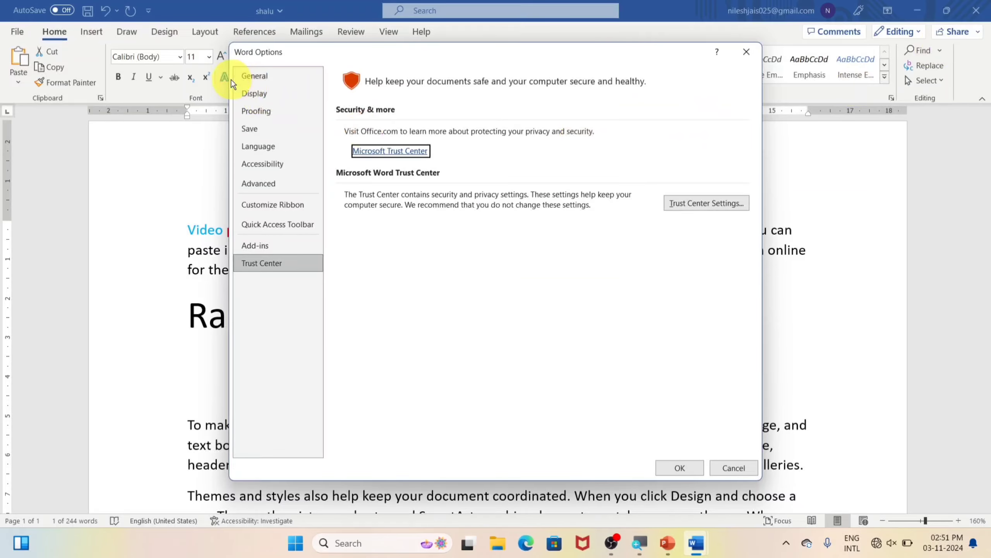
# Return to General, close Word Options with OK, and bring up PowerPoint's 'Thanks for Watching' slide
pyautogui.click(261, 76)
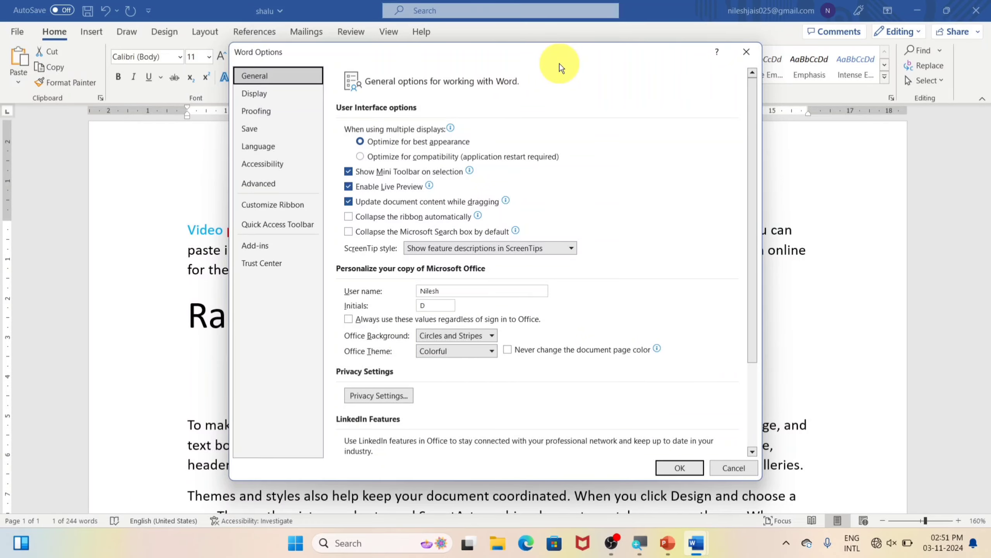
pyautogui.moveTo(454, 56); pyautogui.dragTo(520, 72)
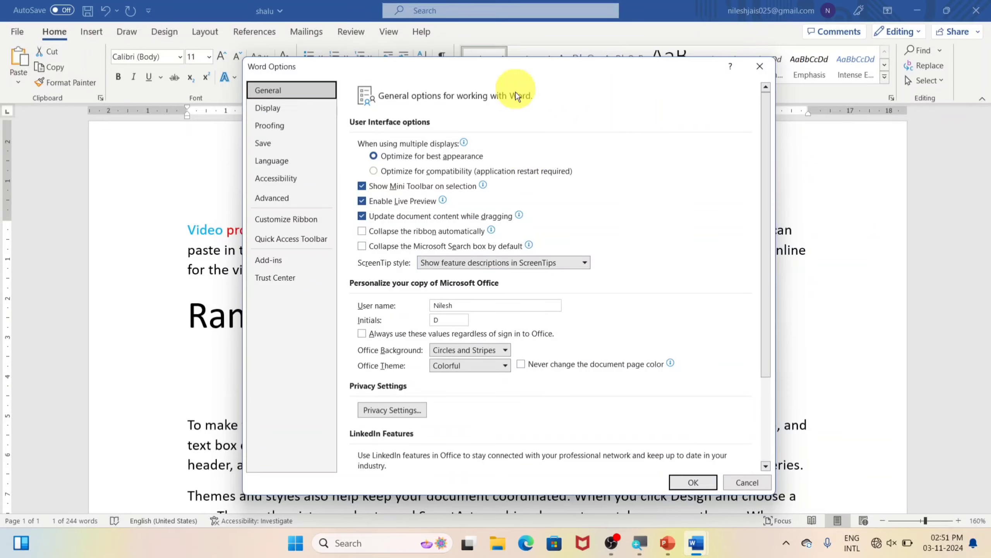
pyautogui.click(697, 481)
pyautogui.click(668, 546)
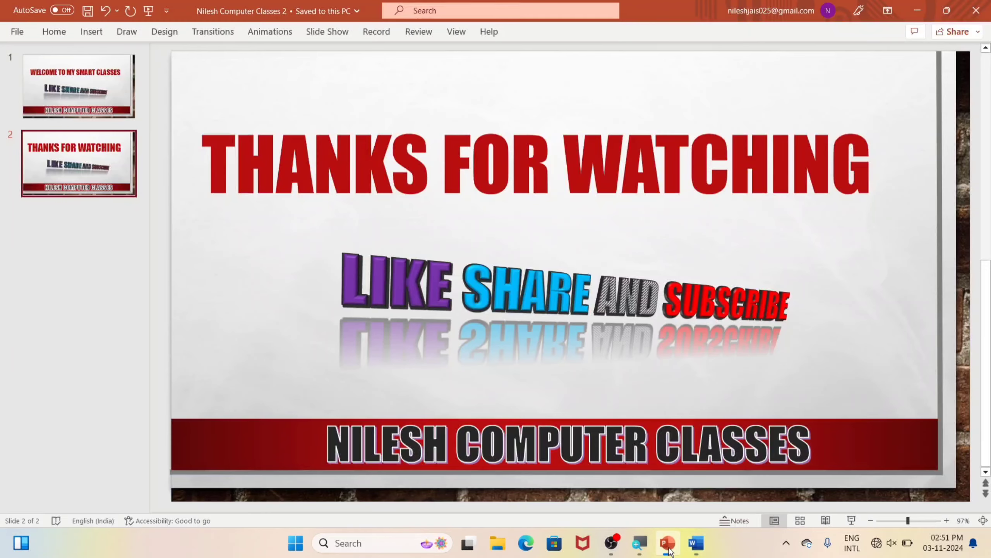